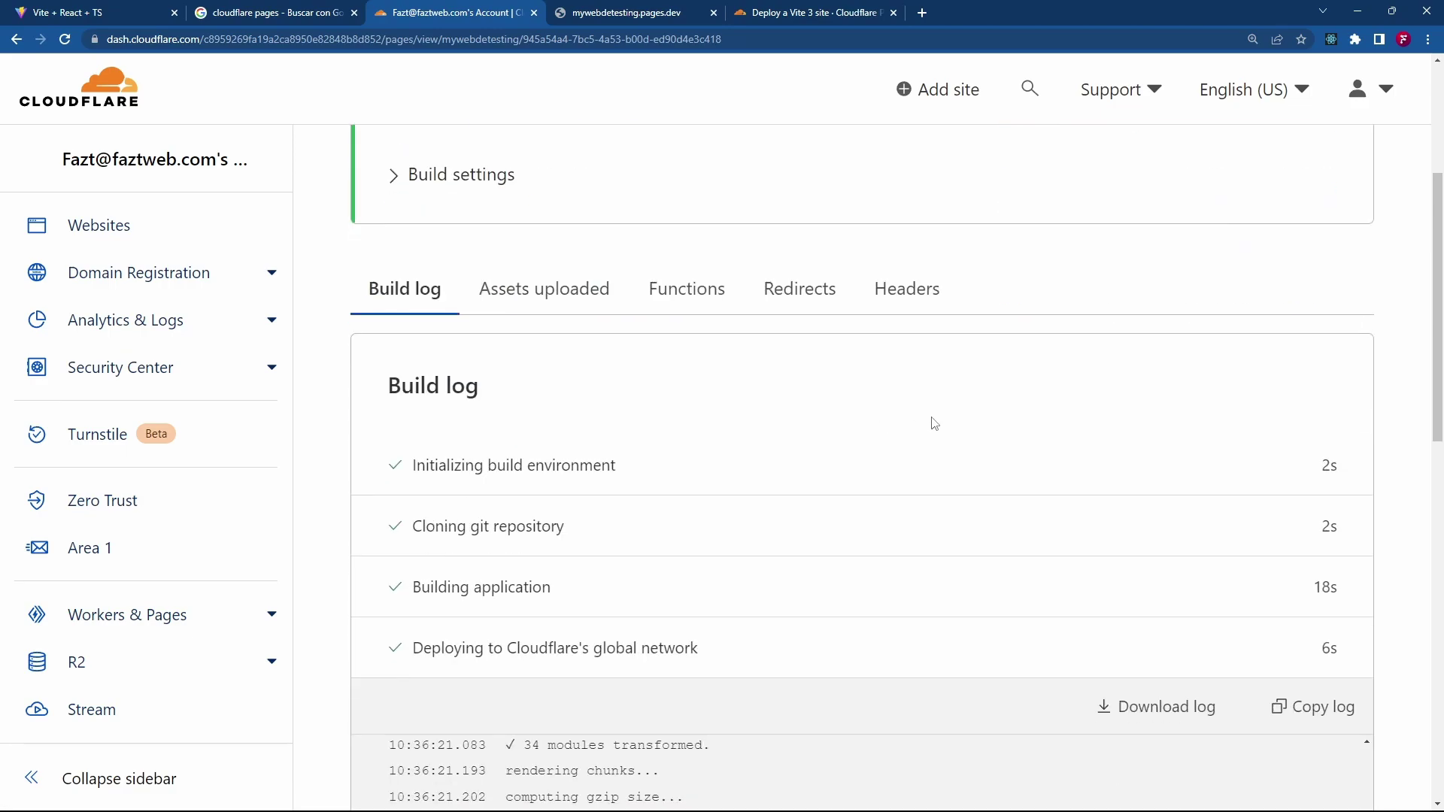
- Review the deployment details and build log of the mywebdetesting production deployment
{"action": "scroll", "coordinate": [931, 422], "scroll_direction": "up", "scroll_amount": 4}
{"action": "scroll", "coordinate": [738, 371], "scroll_direction": "down", "scroll_amount": 4}
{"action": "scroll", "coordinate": [655, 410], "scroll_direction": "up", "scroll_amount": 4}
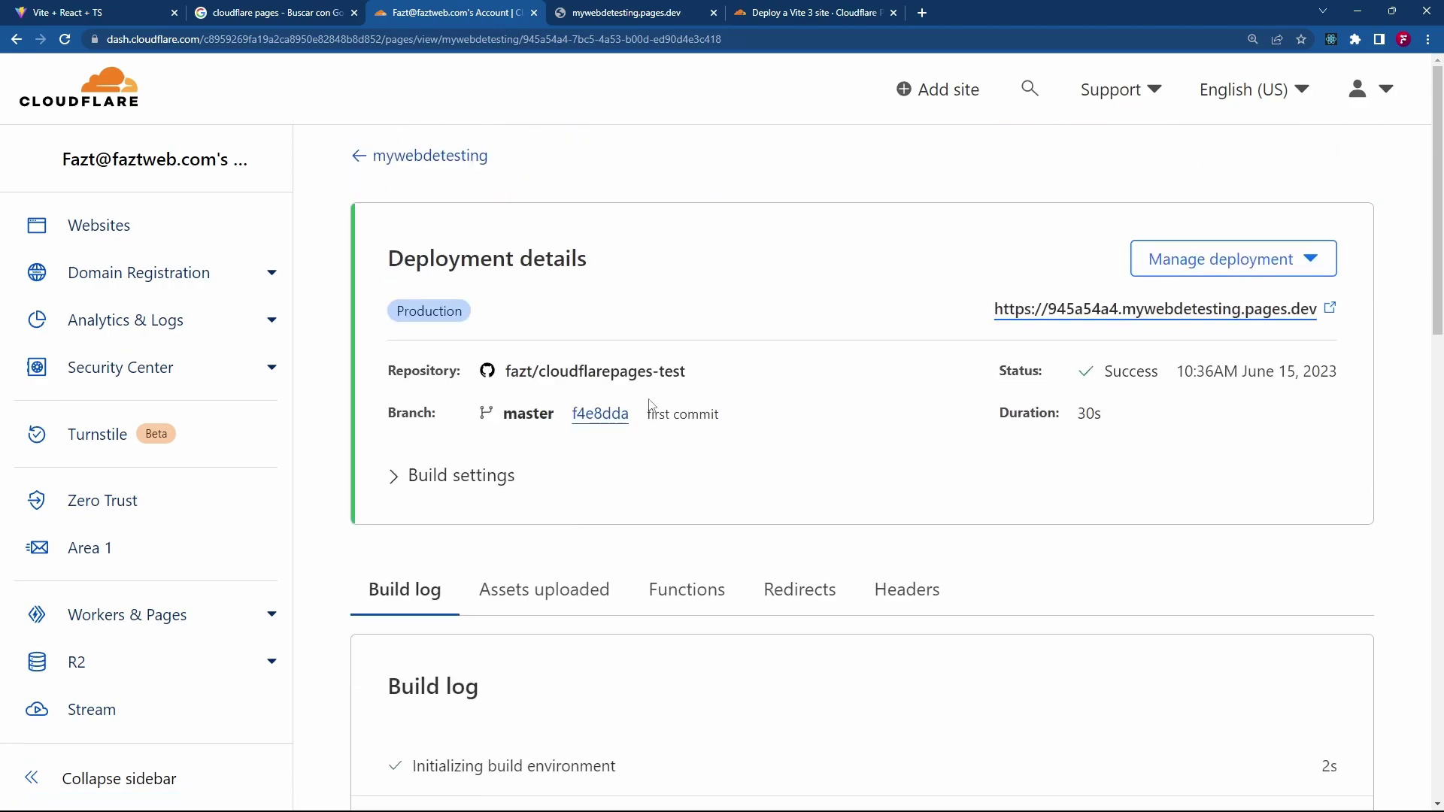
{"action": "double_click", "coordinate": [489, 475]}
{"action": "scroll", "coordinate": [755, 393], "scroll_direction": "down", "scroll_amount": 10}
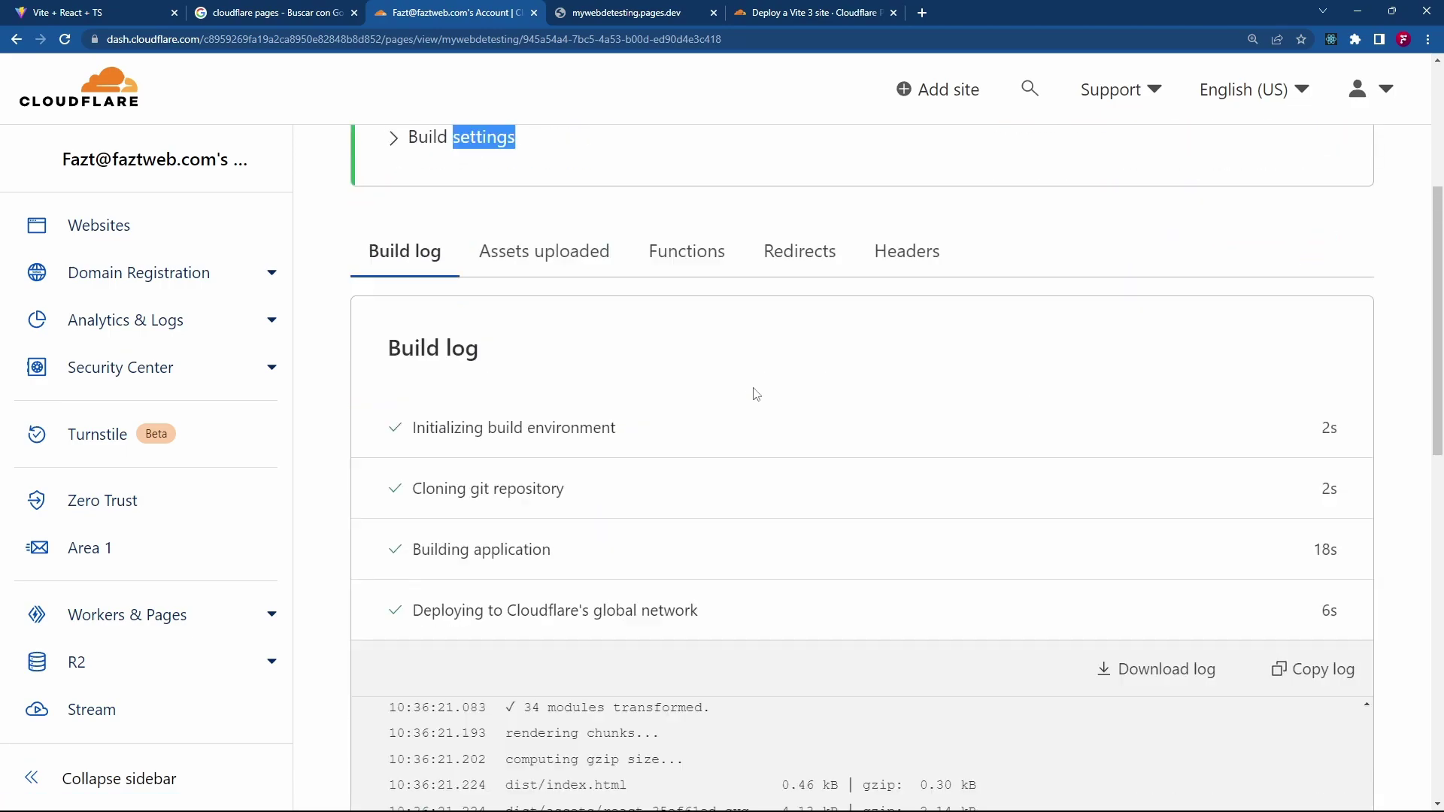
{"action": "scroll", "coordinate": [758, 392], "scroll_direction": "up", "scroll_amount": 10}
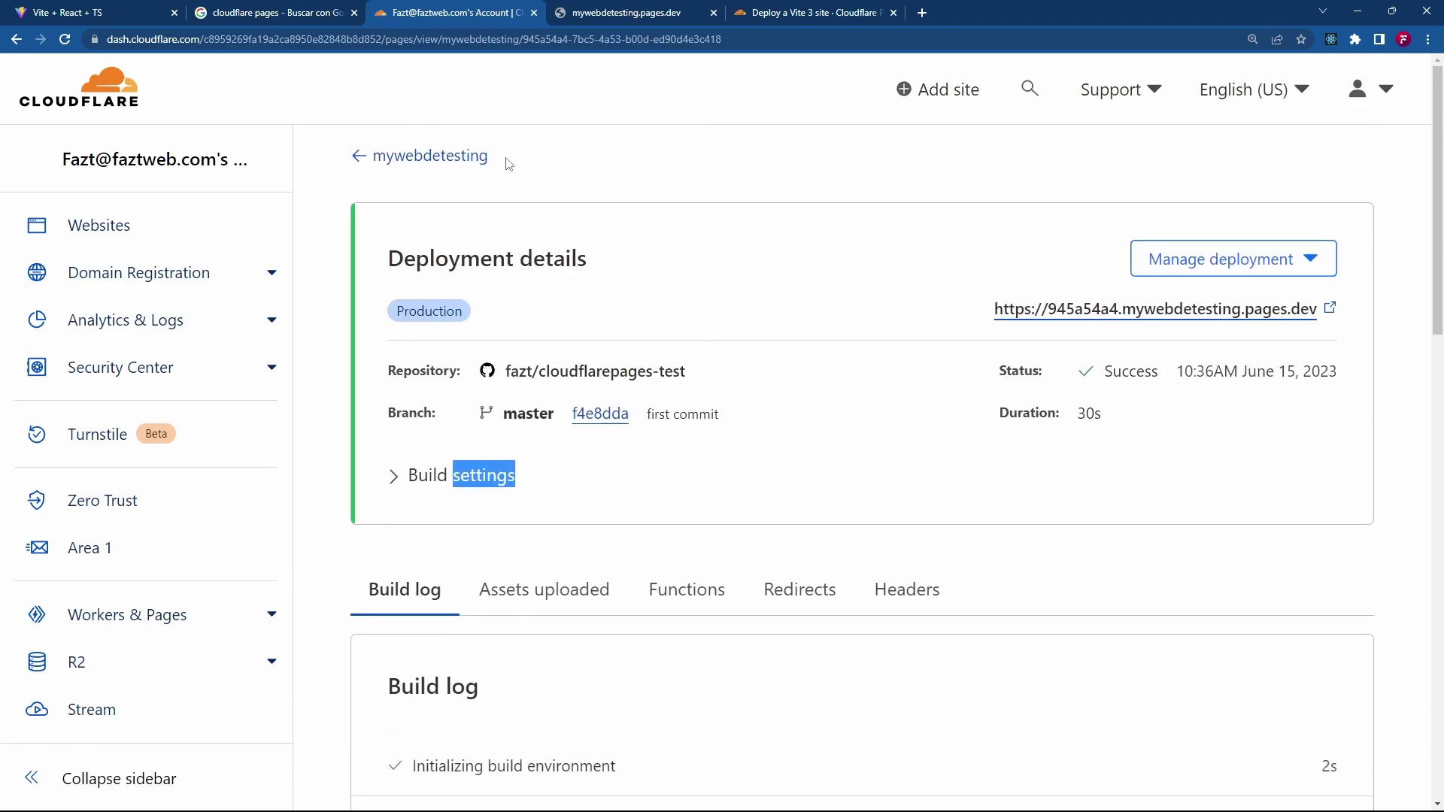
- Close the open mywebdetesting.pages.dev page and return to the Cloudflare deployment details
{"action": "left_click", "coordinate": [634, 20]}
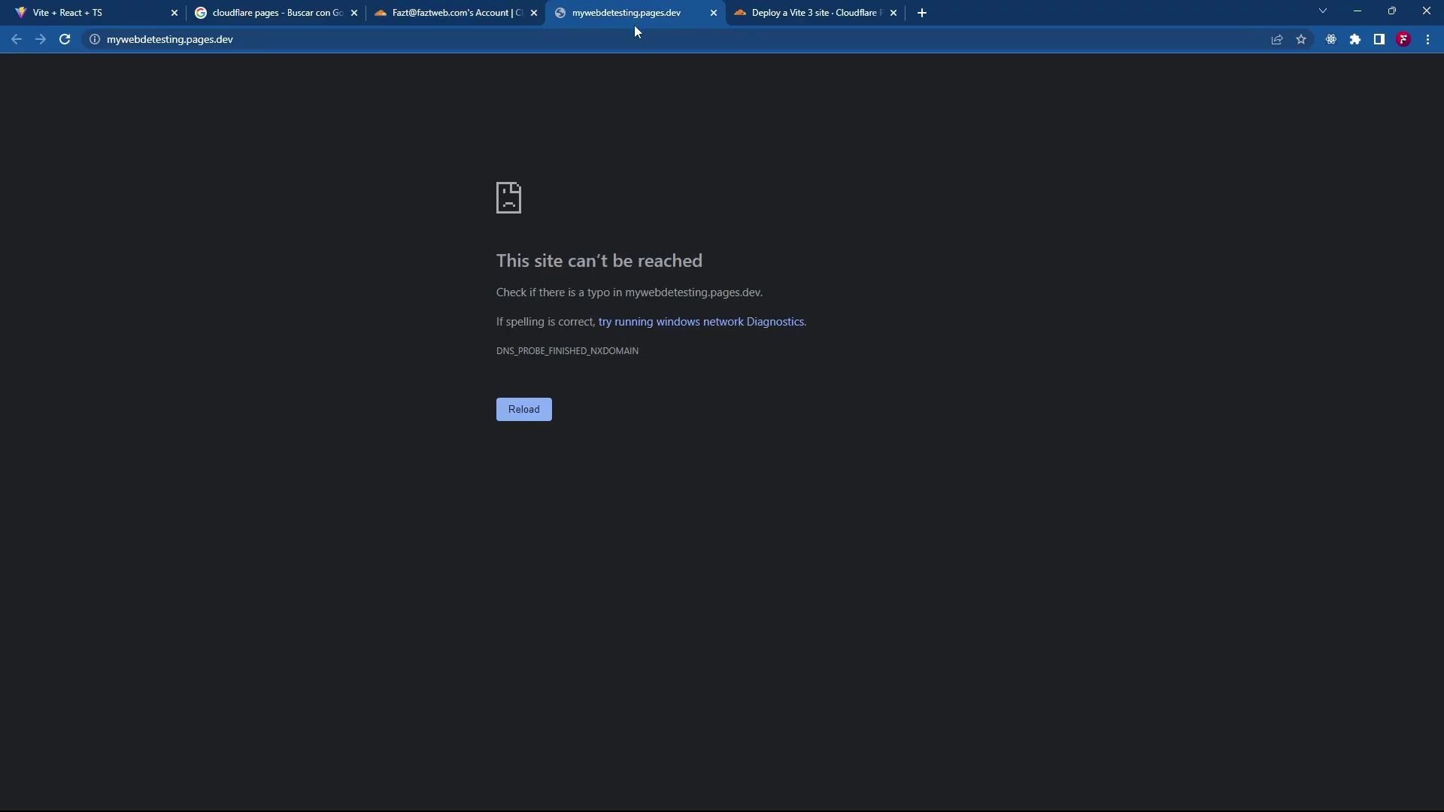
{"action": "key", "text": "ctrl+w"}
{"action": "key", "text": "ctrl+shift+Tab"}
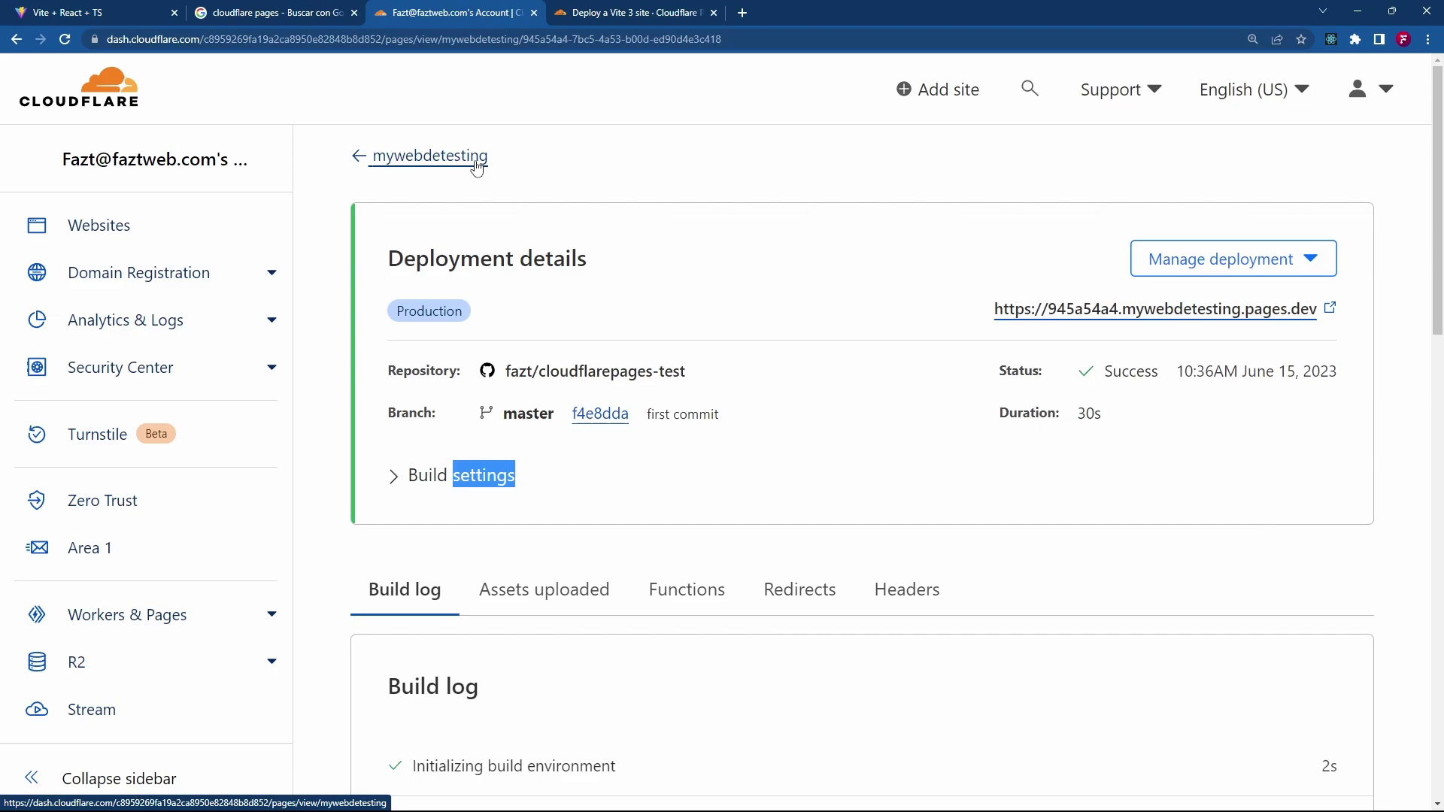
- Open the mywebdetesting project overview, visit its production site, and close the site again
{"action": "left_click", "coordinate": [476, 161]}
{"action": "scroll", "coordinate": [862, 452], "scroll_direction": "down", "scroll_amount": 4}
{"action": "left_click", "coordinate": [1301, 567]}
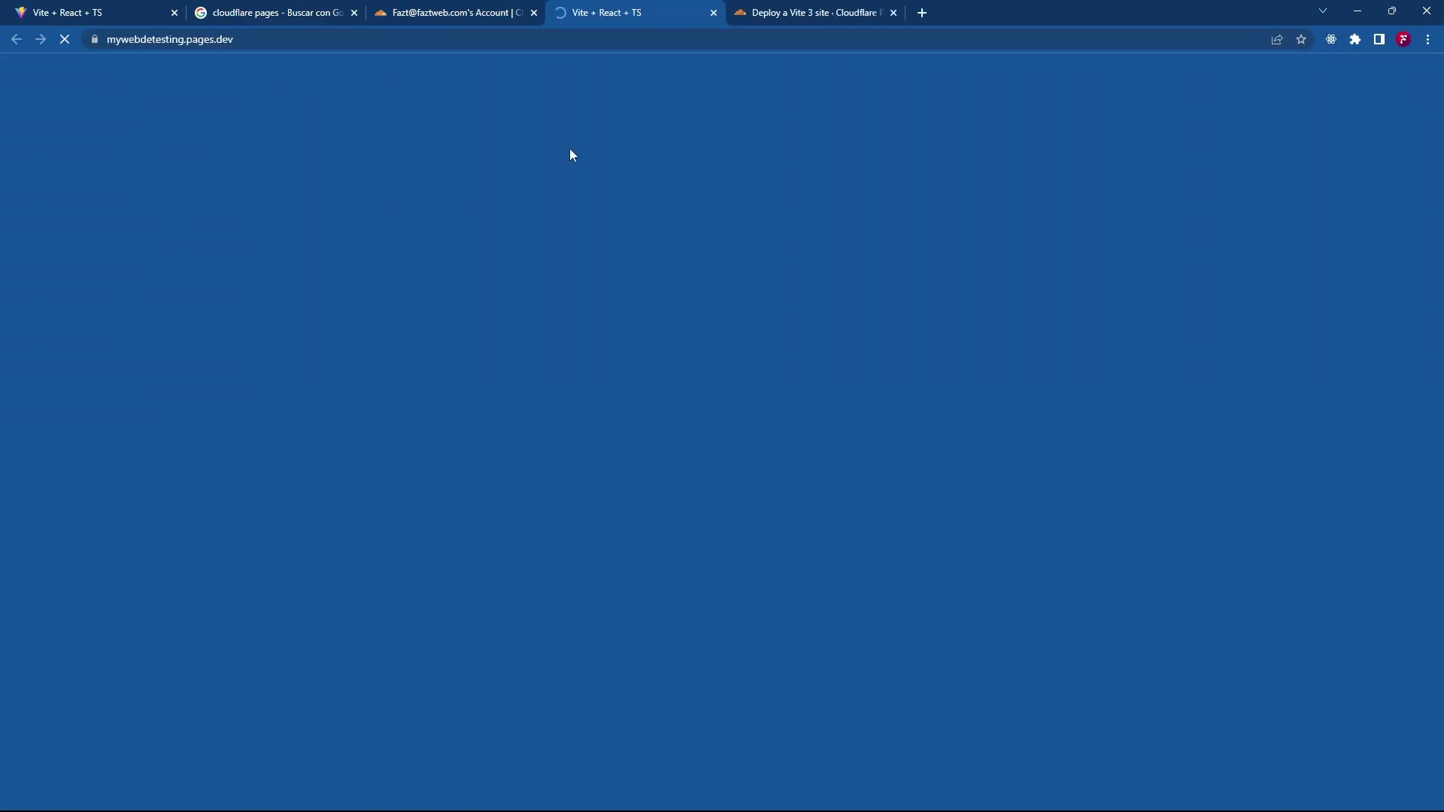
{"action": "key", "text": "ctrl+w"}
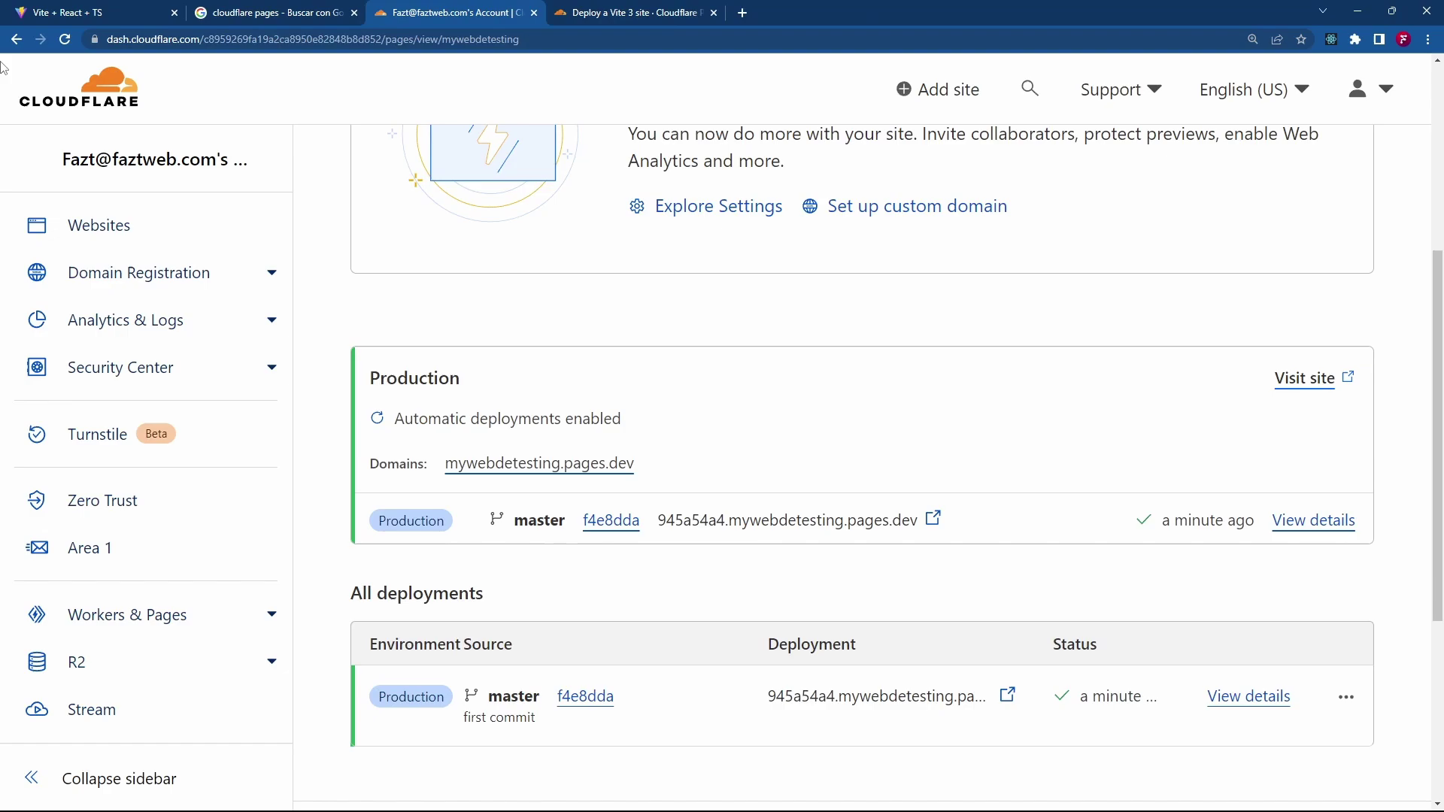
- Go back to the deployment details, and reopen the mywebdetesting project overview to view its deployments
{"action": "left_click", "coordinate": [16, 39]}
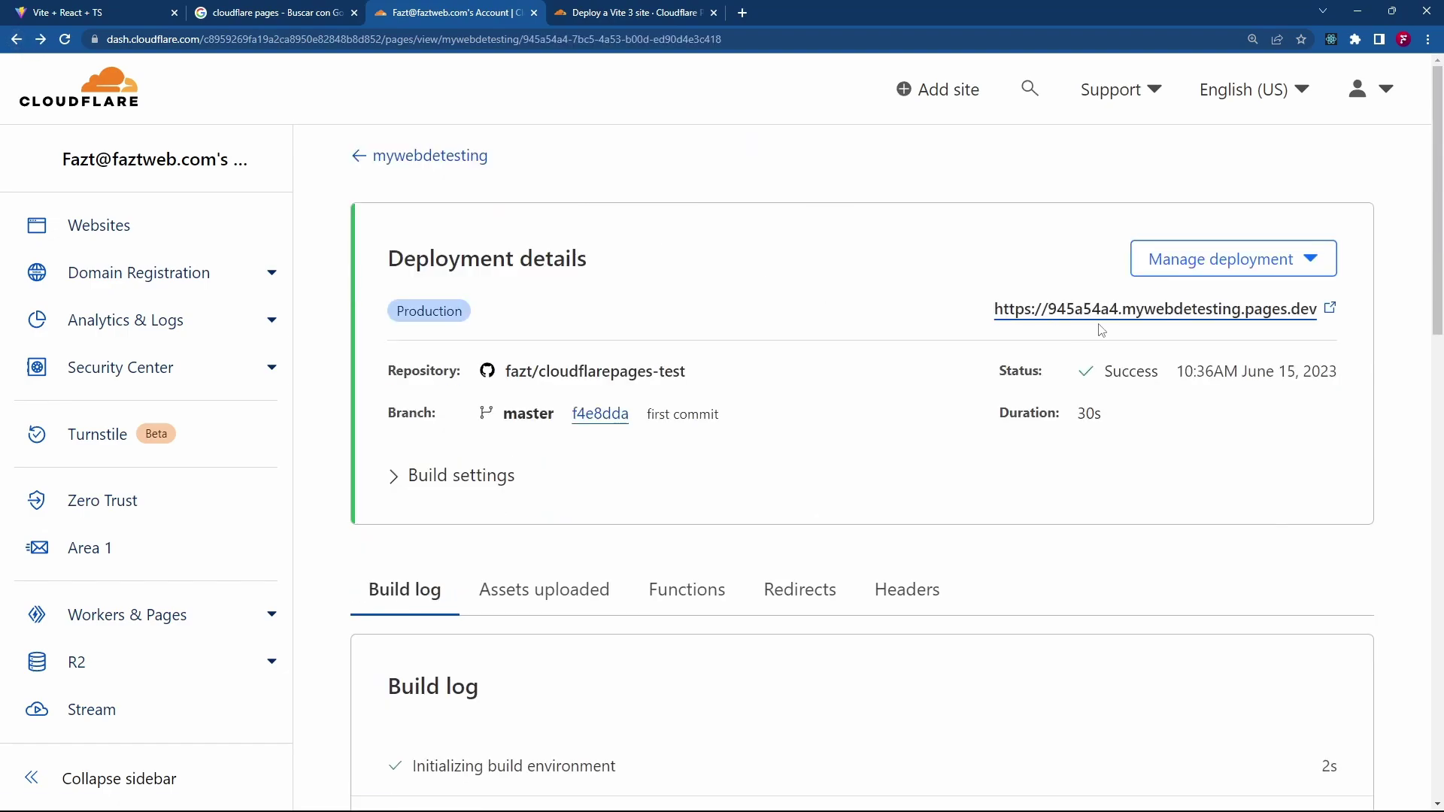
{"action": "left_click", "coordinate": [431, 156]}
{"action": "scroll", "coordinate": [752, 451], "scroll_direction": "down", "scroll_amount": 5}
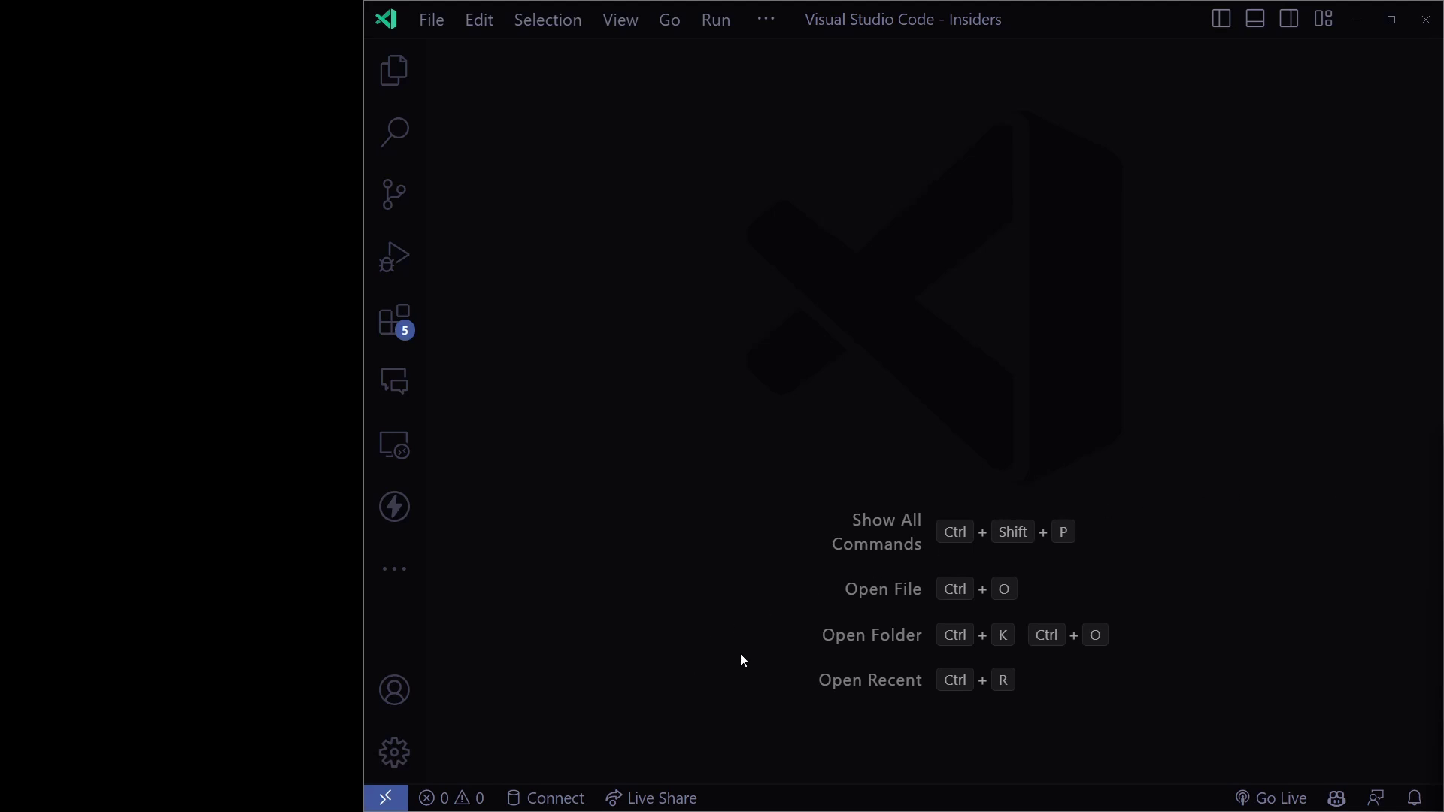
- Open a PowerShell terminal and change its working directory to Desktop
{"action": "left_click", "coordinate": [755, 794]}
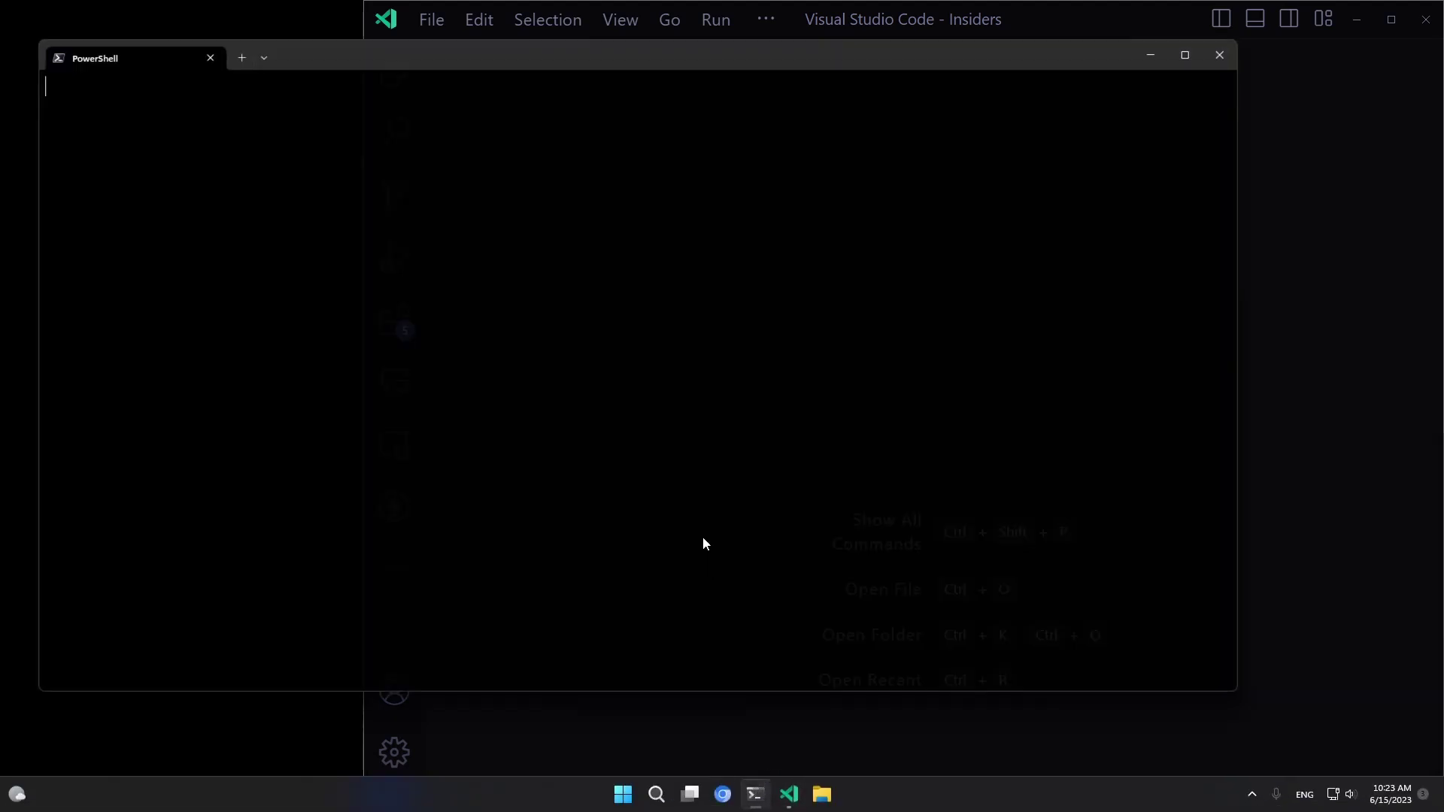
{"action": "left_click_drag", "start_coordinate": [669, 64], "coordinate": [802, 92]}
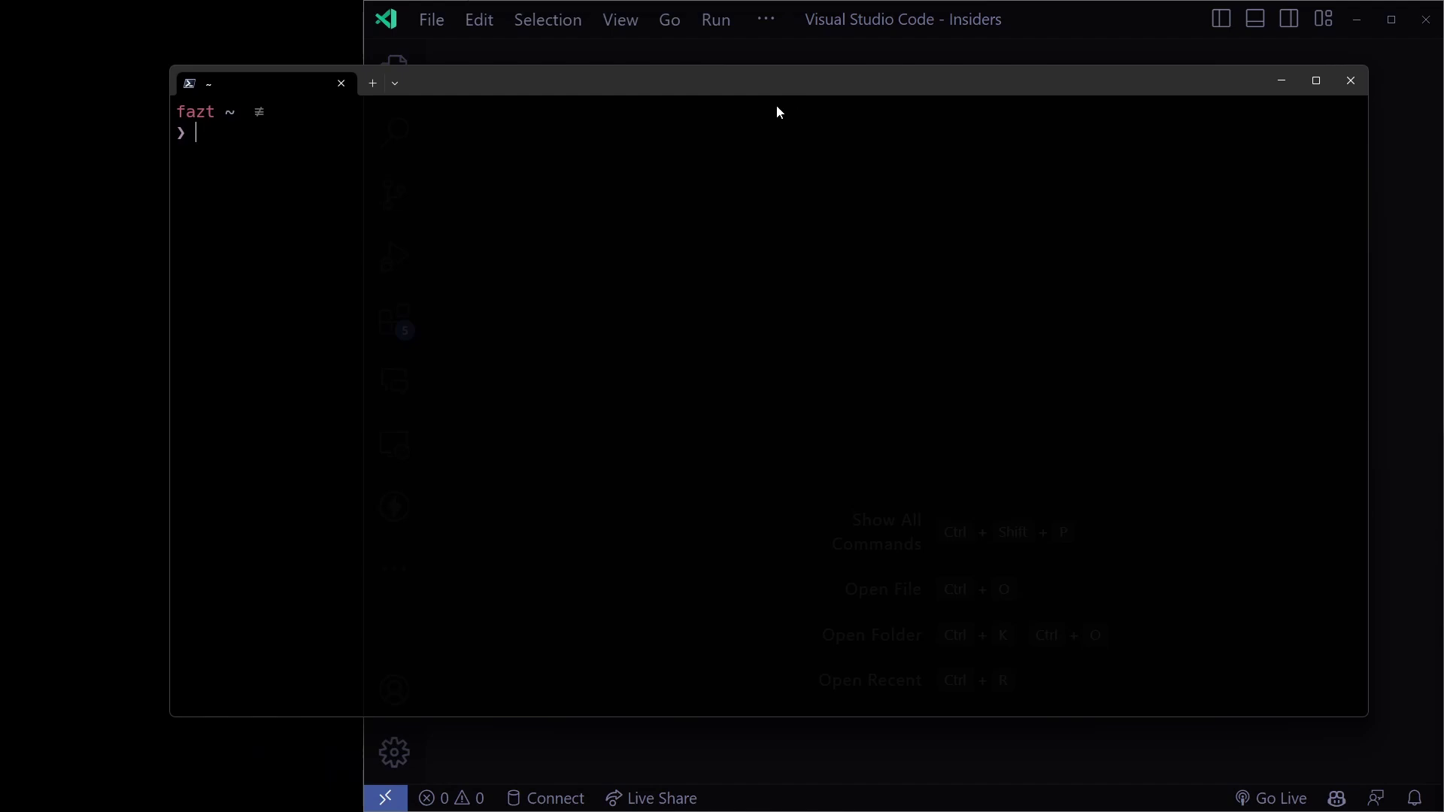
{"action": "type", "text": "cd D"}
{"action": "key", "text": "Caps_Lock"}
{"action": "type", "text": "es"}
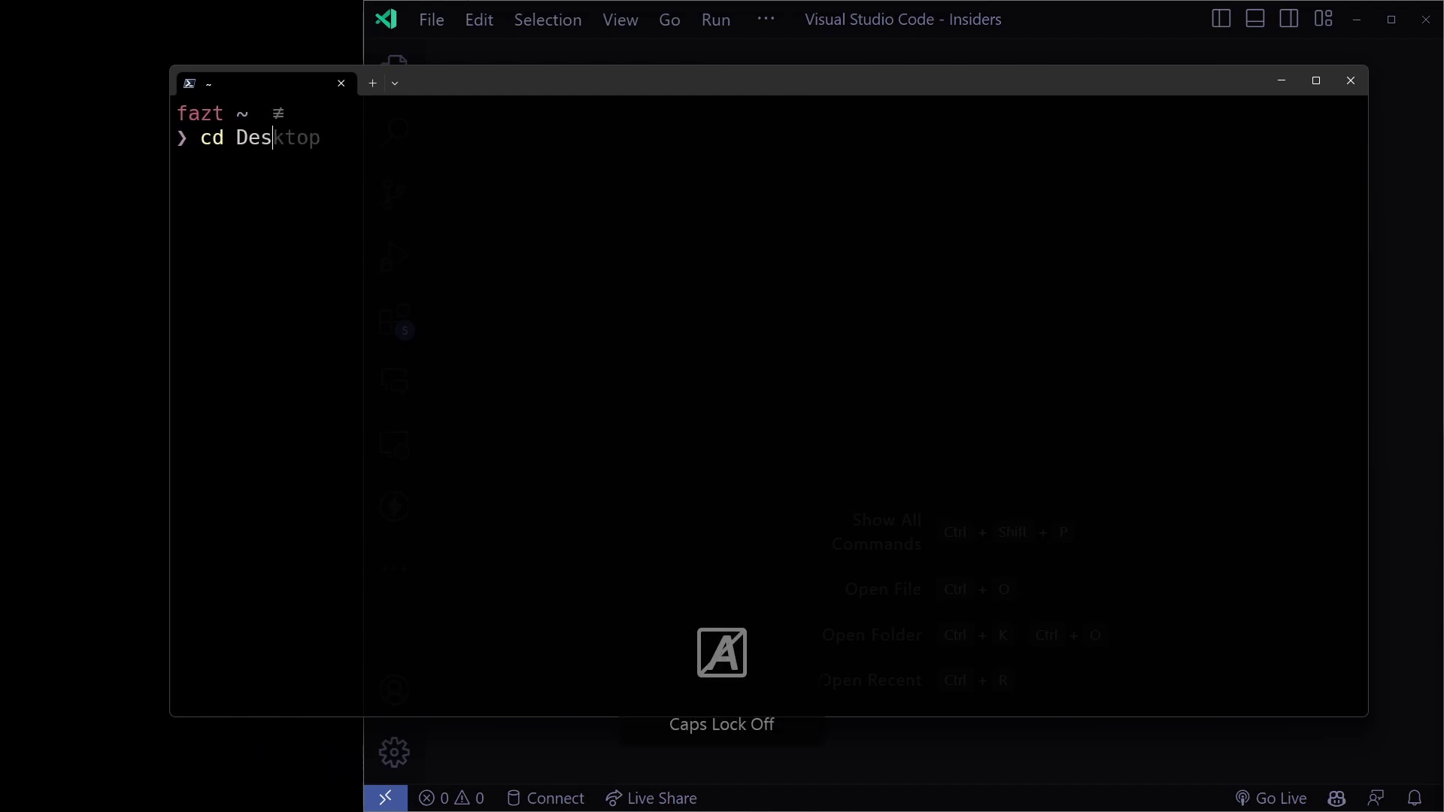
{"action": "type", "text": "ktop"}
{"action": "key", "text": "Return"}
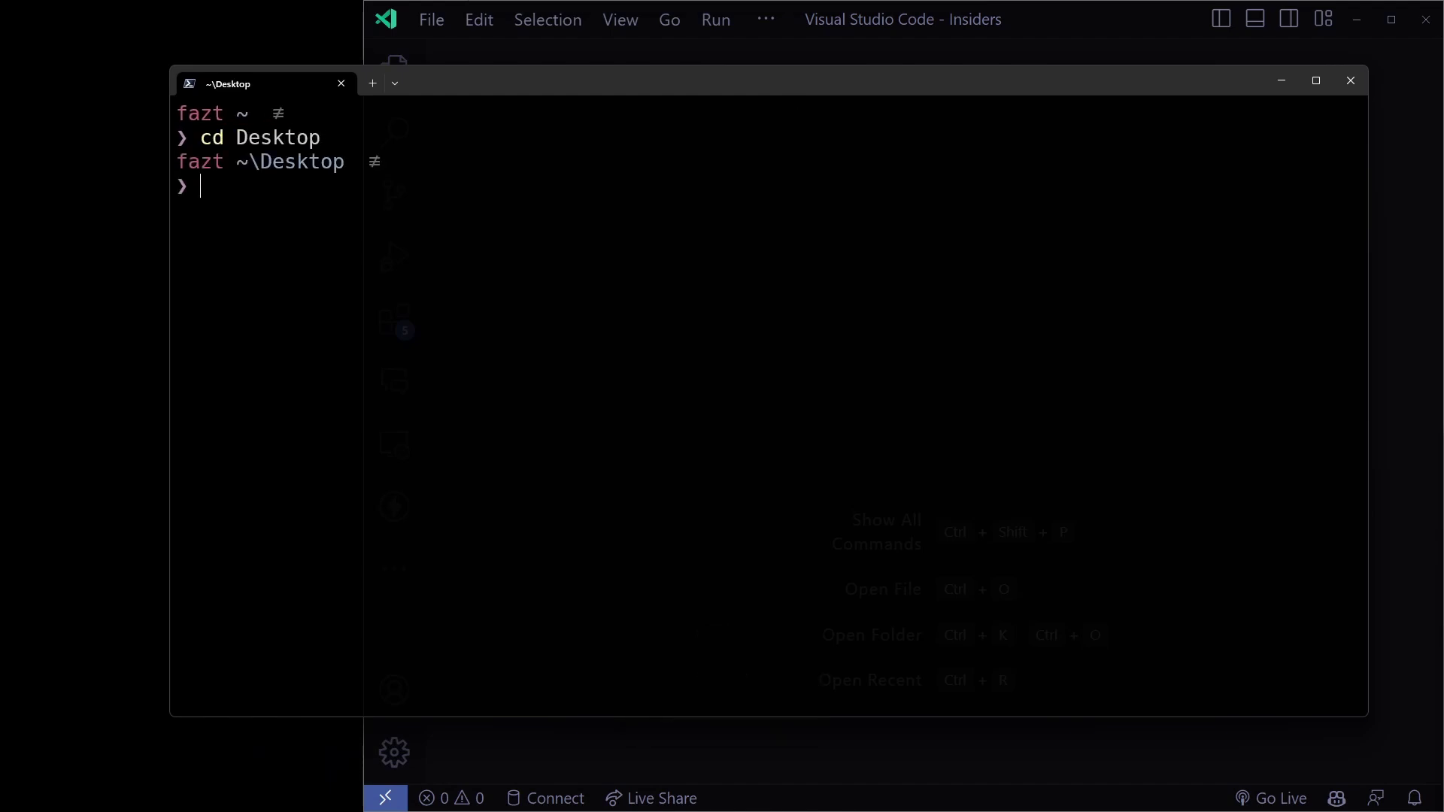
- Run npm create vite and name the new project someproject
{"action": "type", "text": "npm create vite"}
{"action": "key", "text": "Return"}
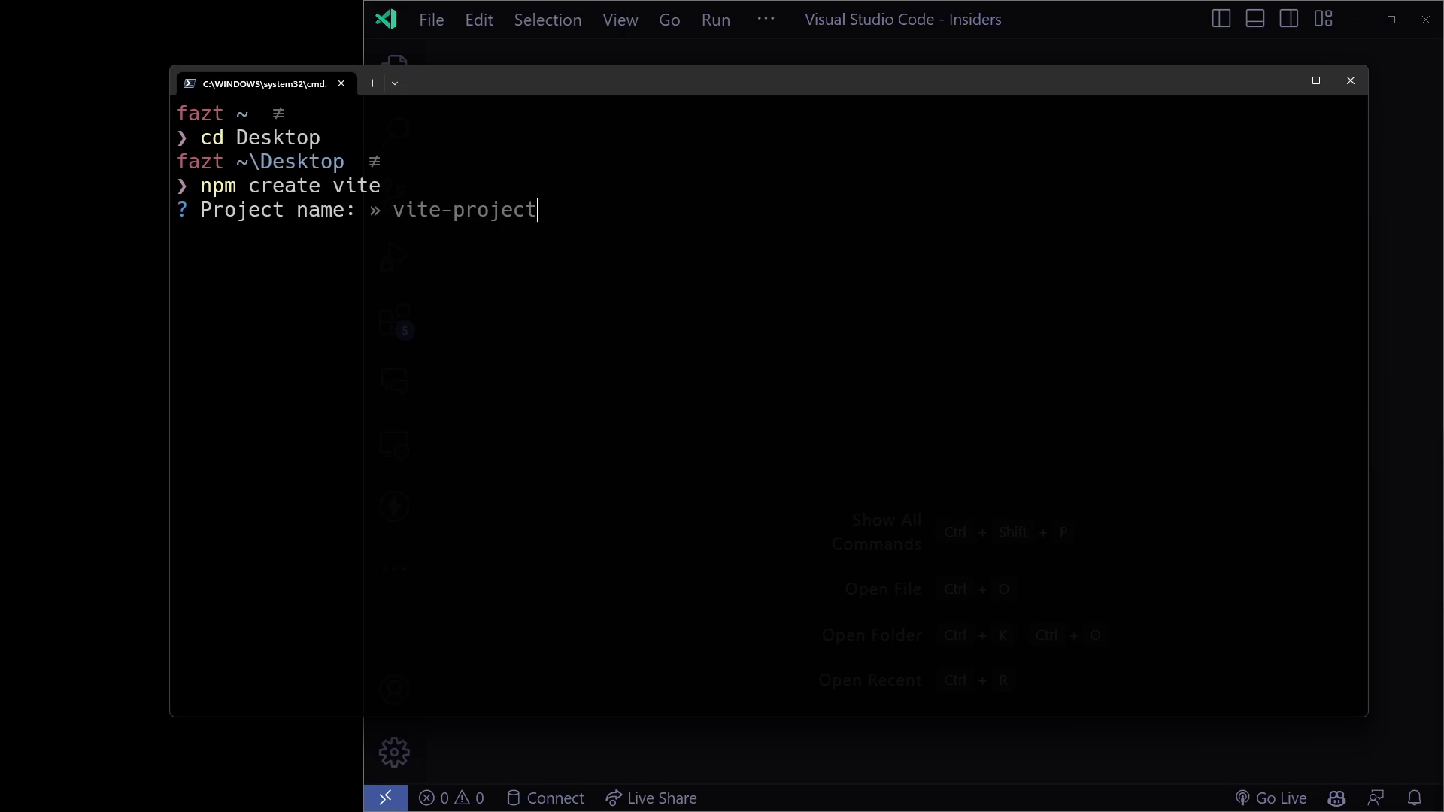
{"action": "type", "text": "someproject"}
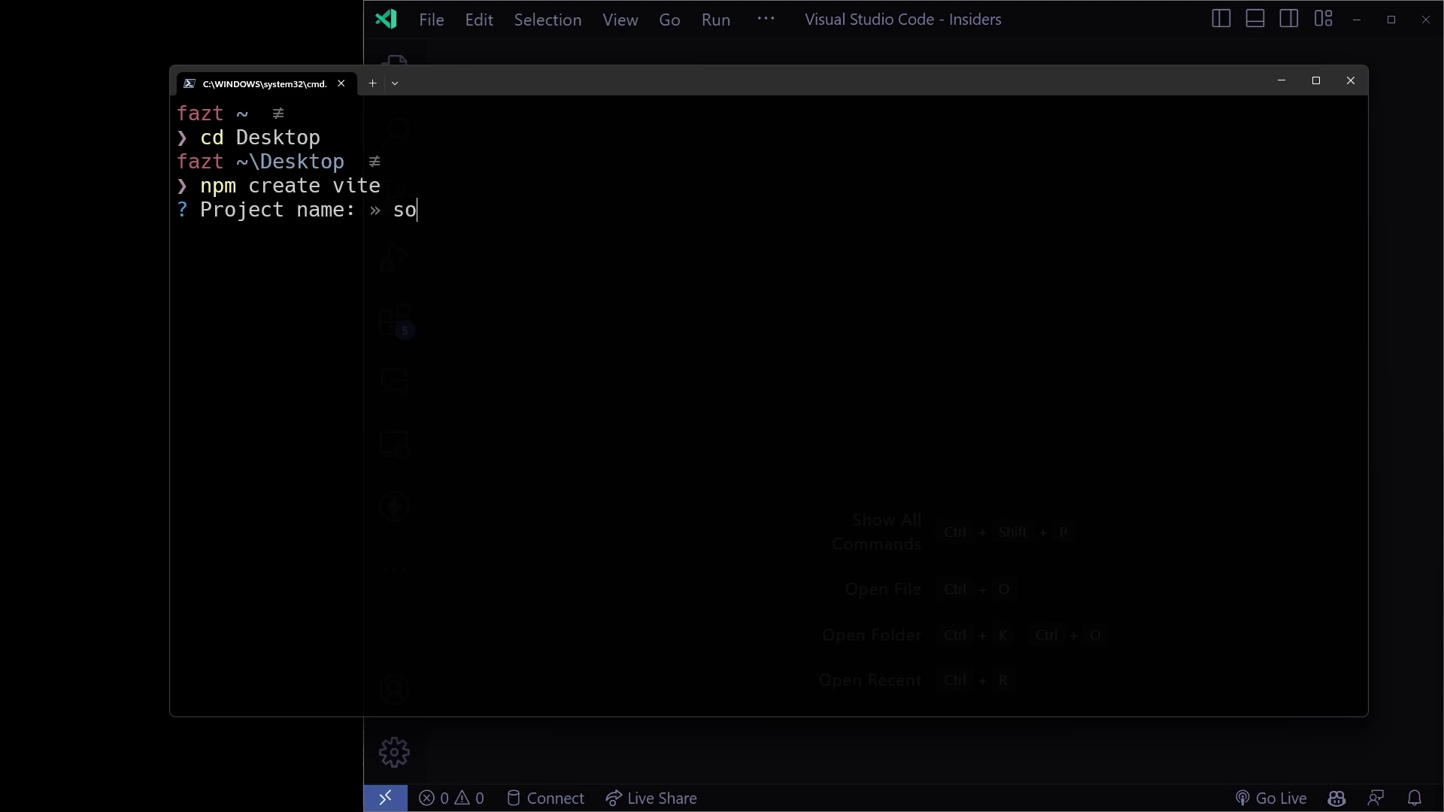
{"action": "key", "text": "Return"}
- Choose React as the framework for the new Vite project
{"action": "key", "text": "Down"}
{"action": "key", "text": "Down"}
{"action": "key", "text": "Down"}
{"action": "key", "text": "Down"}
{"action": "key", "text": "Down"}
{"action": "key", "text": "Down"}
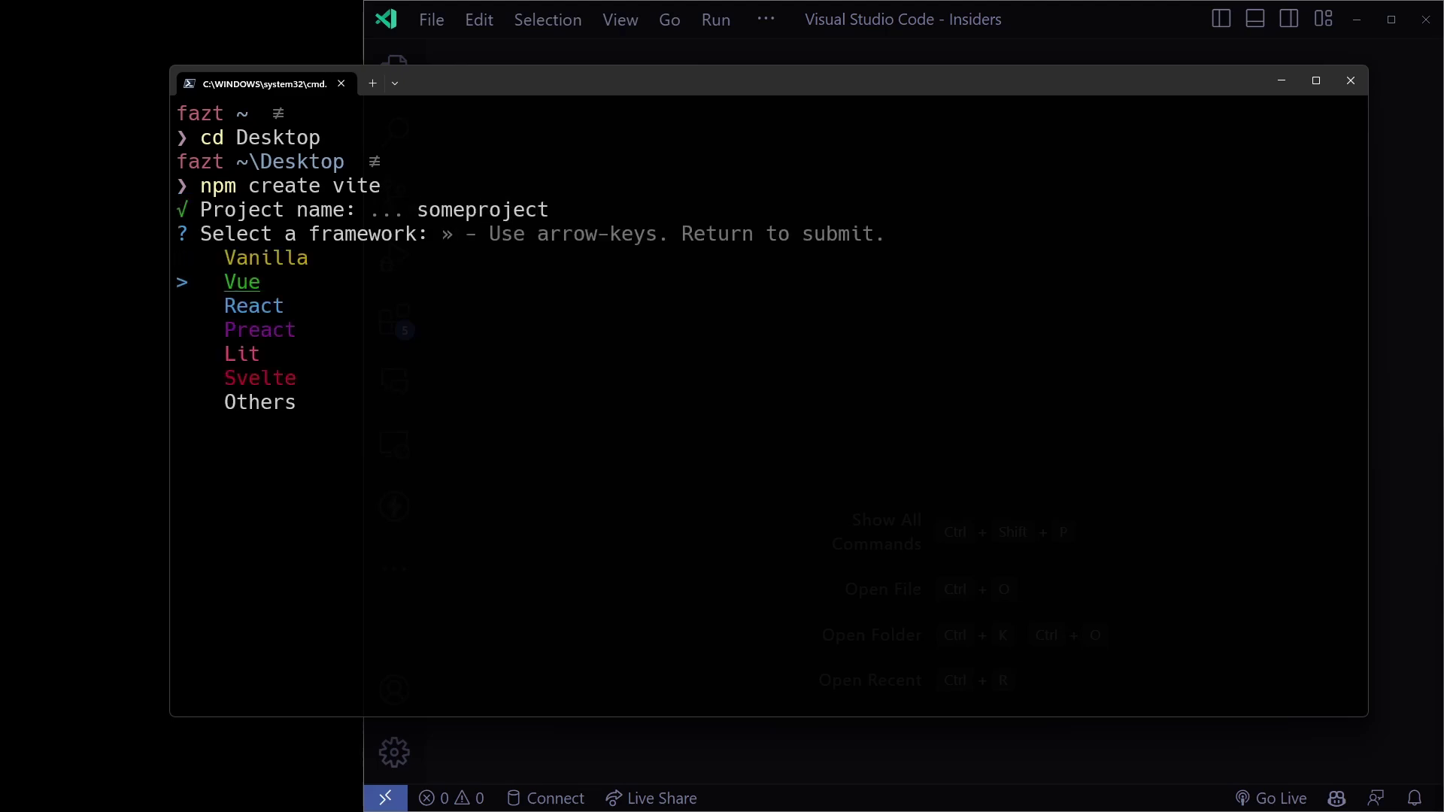
{"action": "key", "text": "Up"}
{"action": "key", "text": "Up"}
{"action": "key", "text": "Up"}
{"action": "key", "text": "Up"}
{"action": "key", "text": "Up"}
{"action": "key", "text": "Down"}
{"action": "key", "text": "Return"}
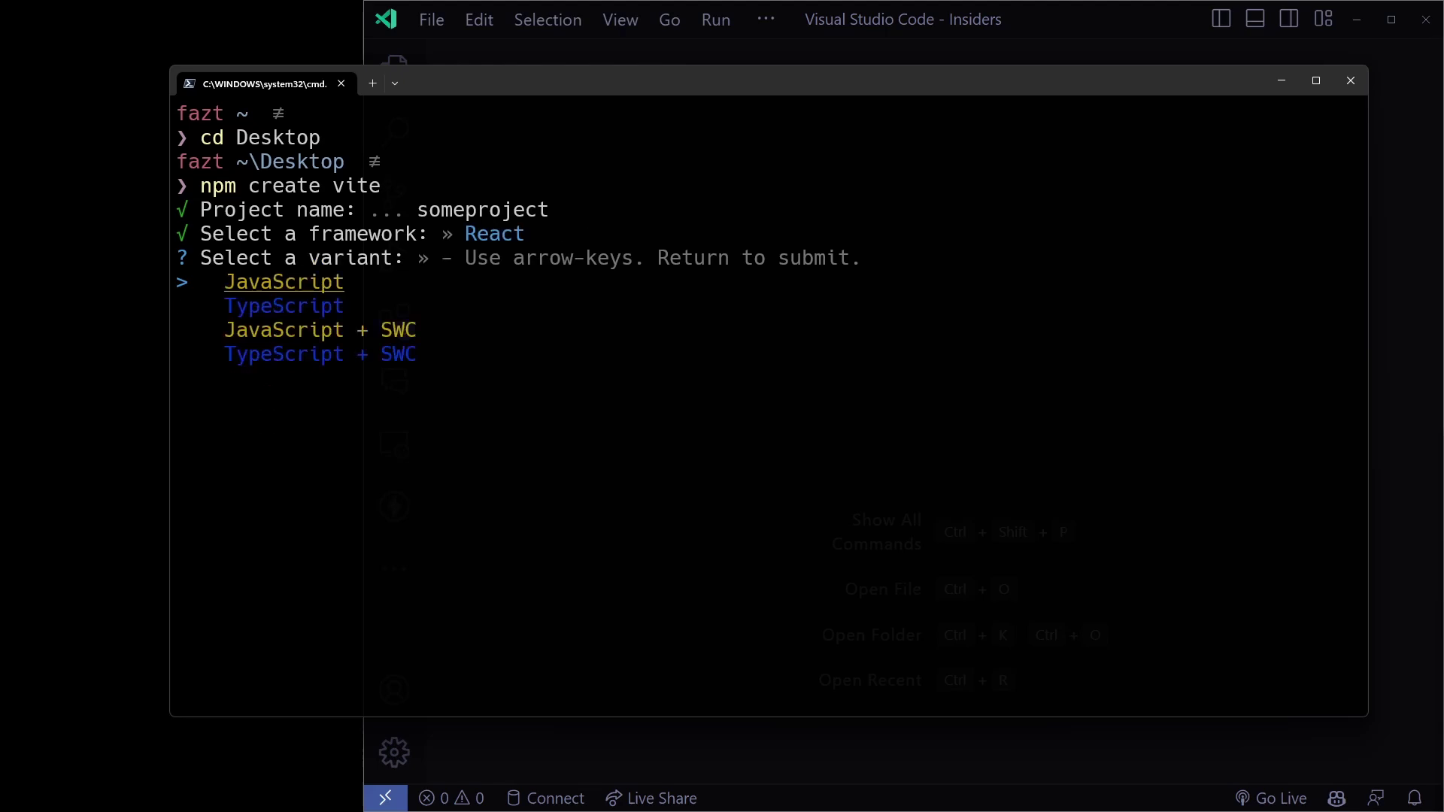
- Choose the TypeScript variant and let Vite scaffold the project
{"action": "key", "text": "Down"}
{"action": "key", "text": "Down"}
{"action": "key", "text": "Down"}
{"action": "key", "text": "Up"}
{"action": "key", "text": "Up"}
{"action": "key", "text": "Return"}
- Change into the someproject directory and run npm install
{"action": "type", "text": "c"}
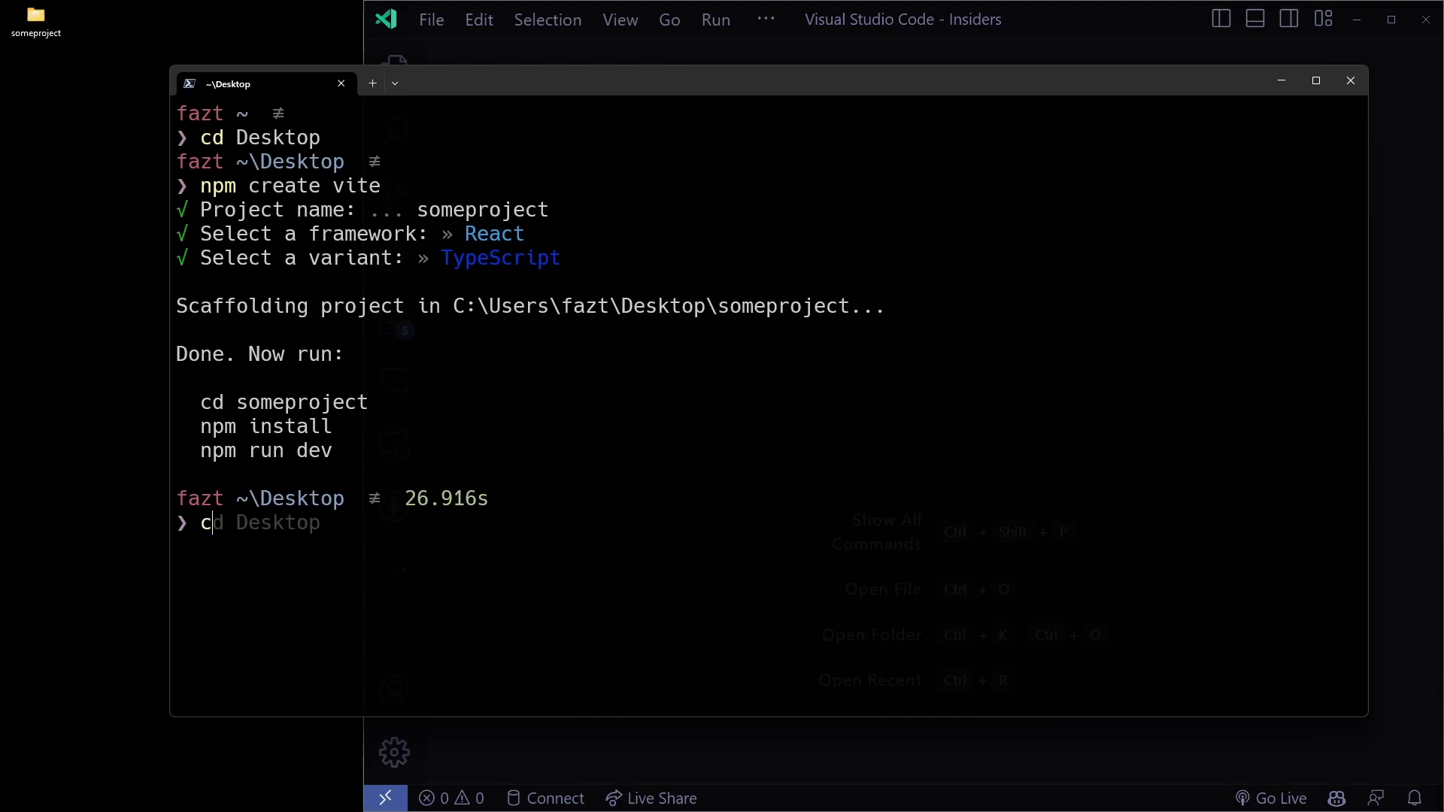
{"action": "type", "text": "d som"}
{"action": "key", "text": "Tab"}
{"action": "key", "text": "Return"}
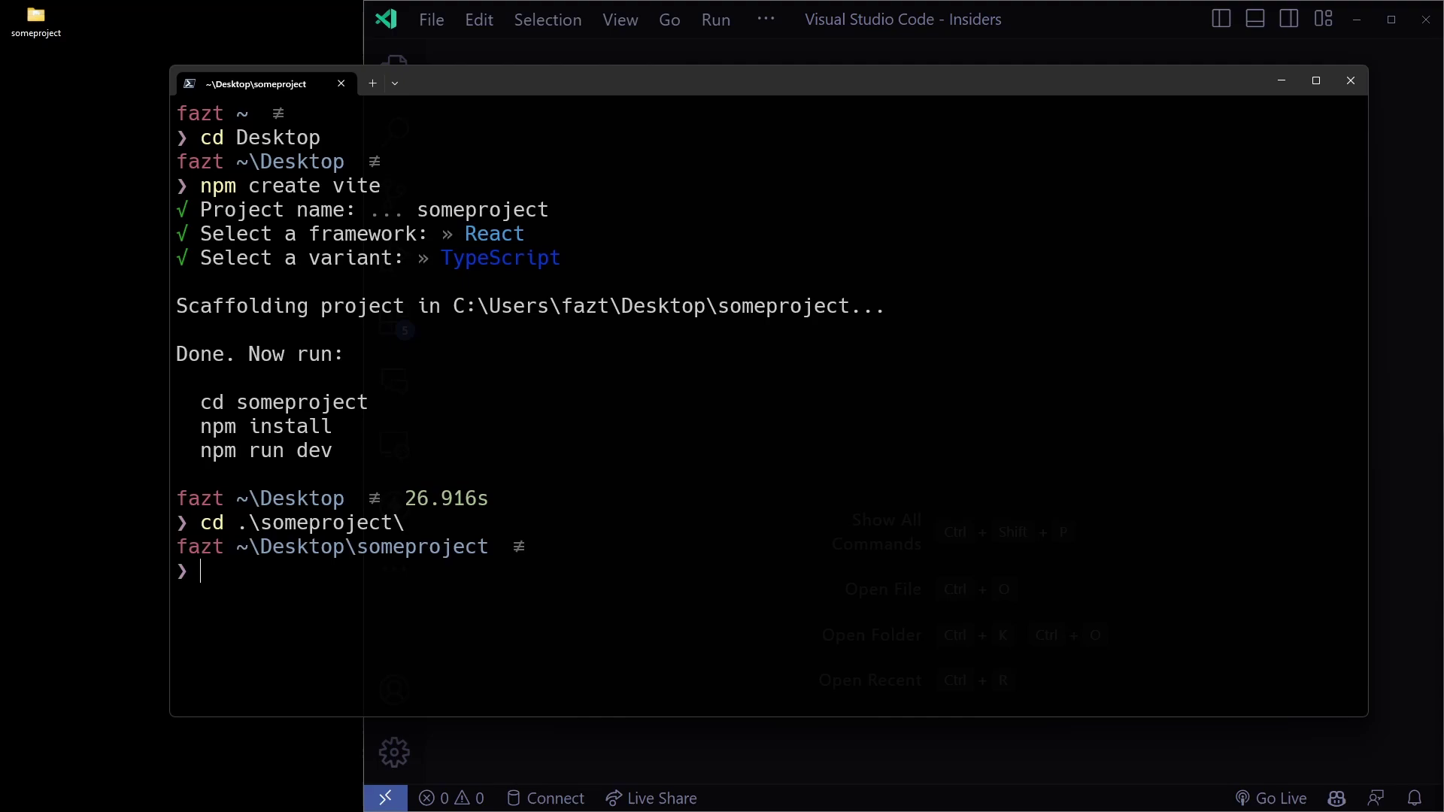
{"action": "type", "text": "npm install"}
{"action": "key", "text": "Return"}
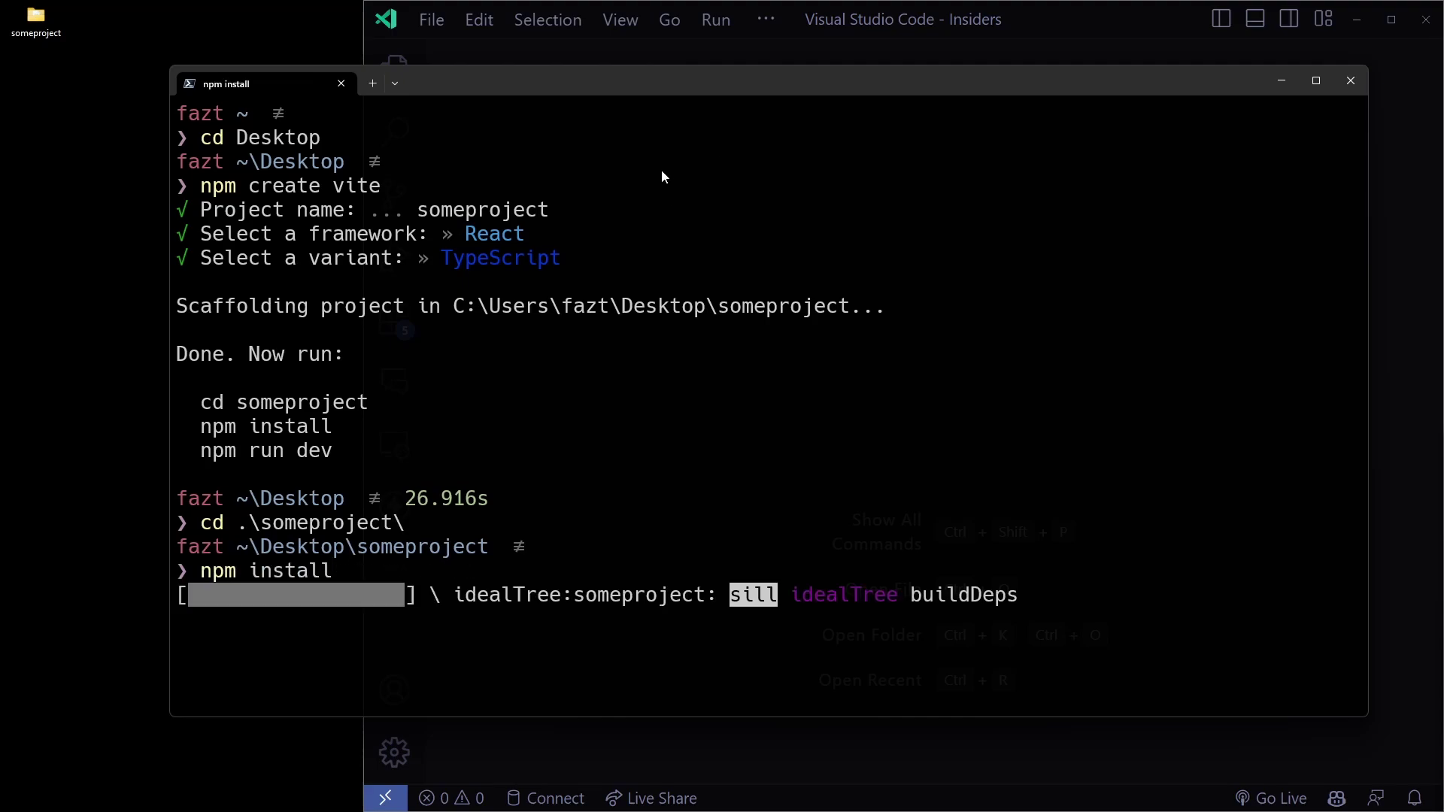
- Open the someproject folder from the desktop in Visual Studio Code, close the PowerShell window, and enlarge the editor
{"action": "left_click", "coordinate": [1283, 84]}
{"action": "left_click_drag", "start_coordinate": [285, 51], "coordinate": [850, 294]}
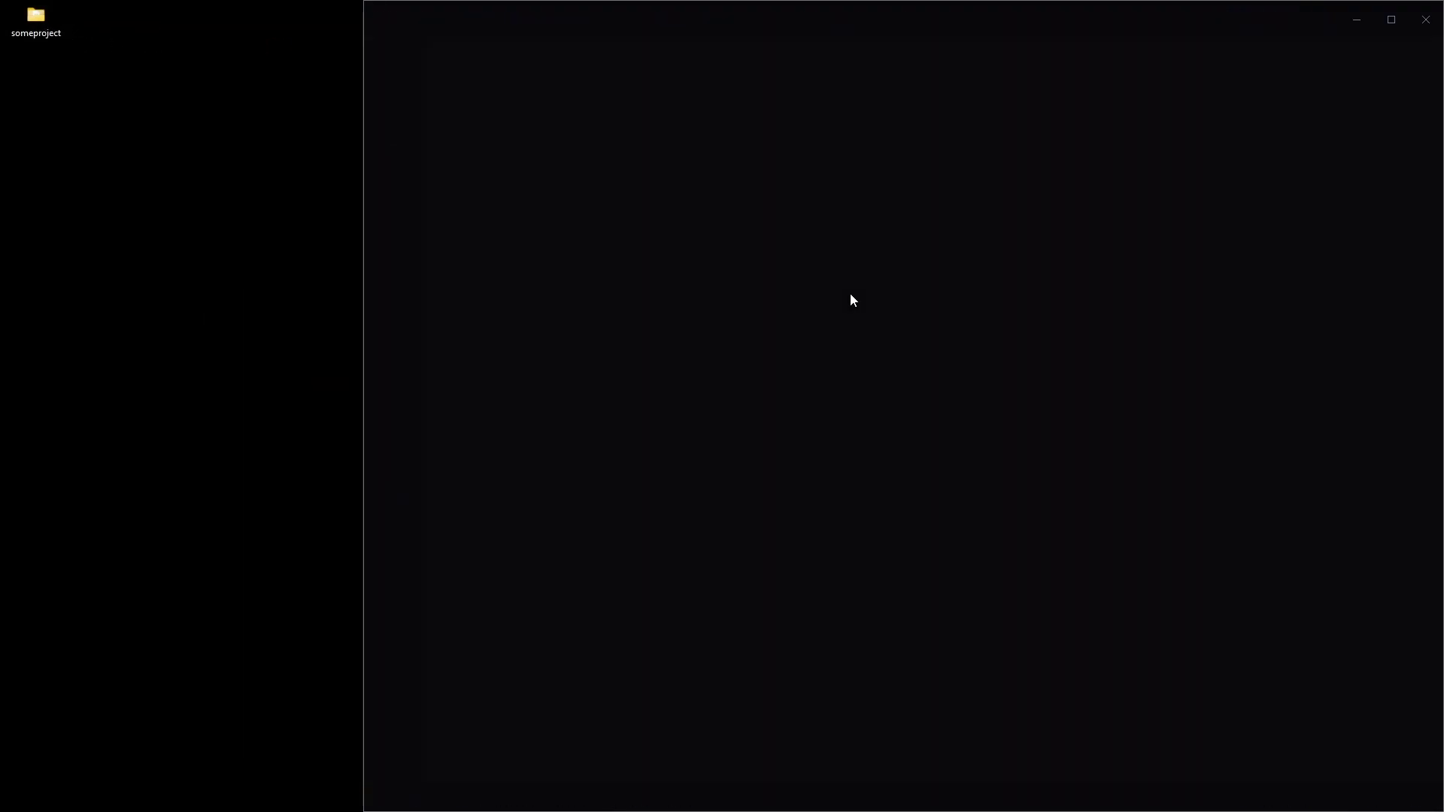
{"action": "left_click", "coordinate": [754, 793]}
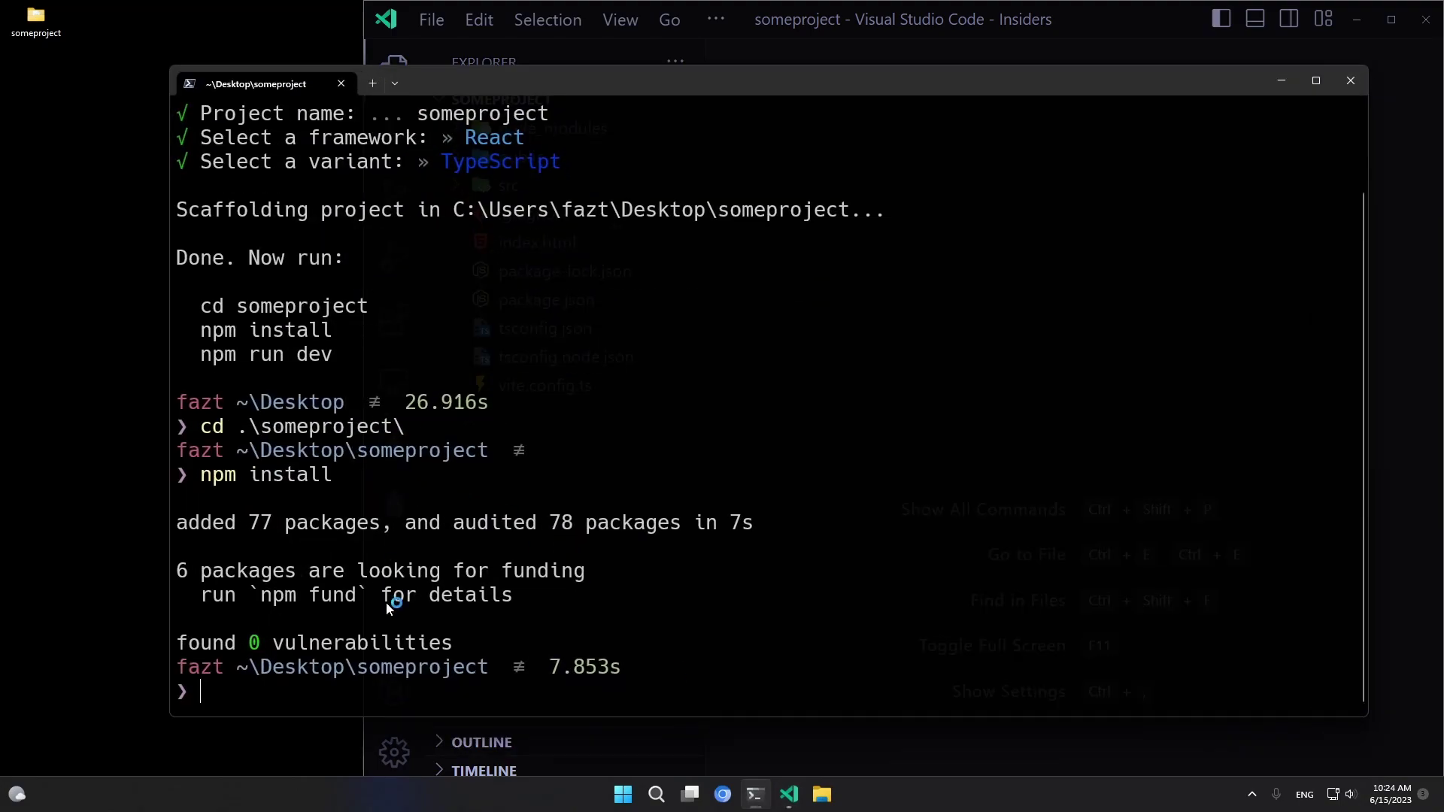
{"action": "left_click", "coordinate": [1350, 81]}
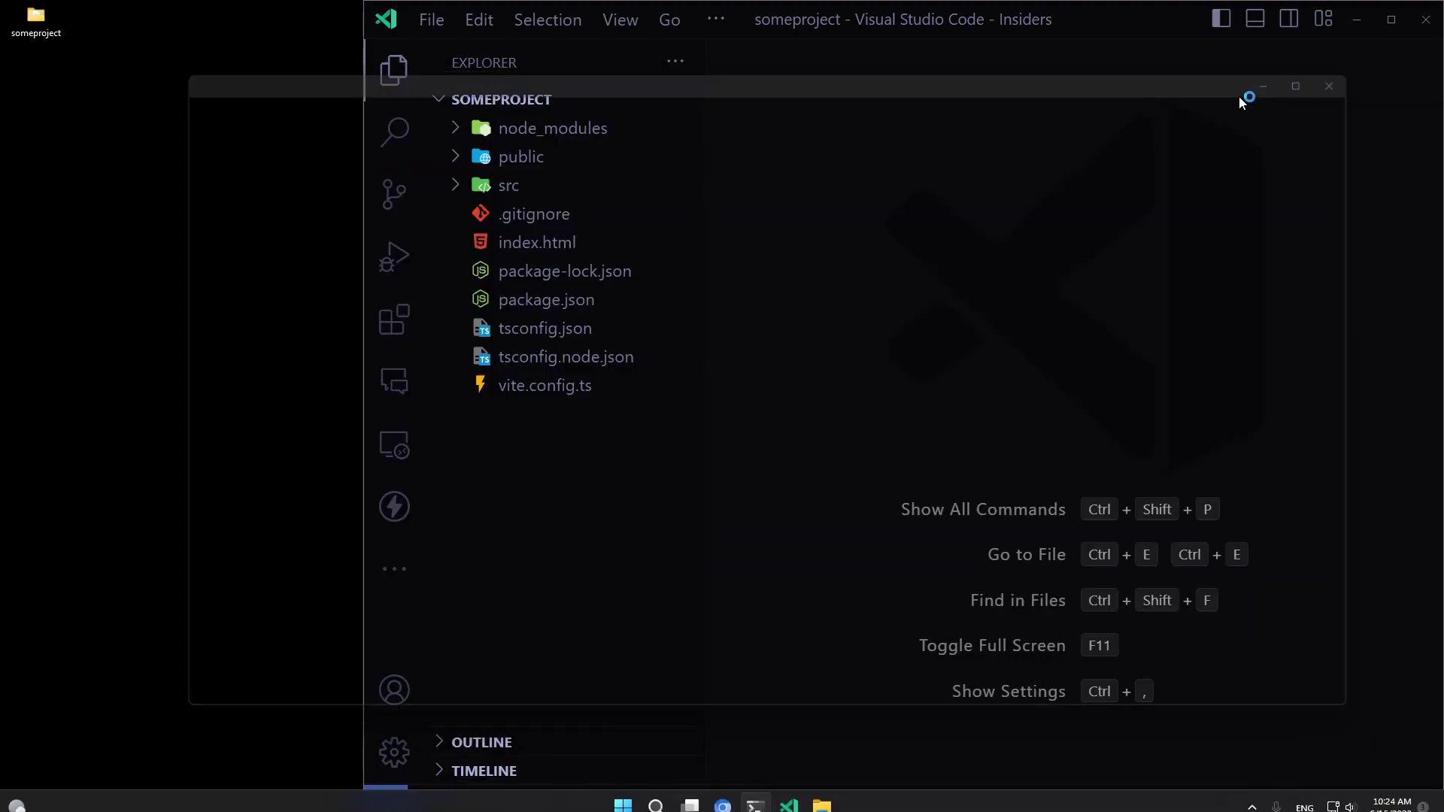
{"action": "double_click", "coordinate": [928, 16]}
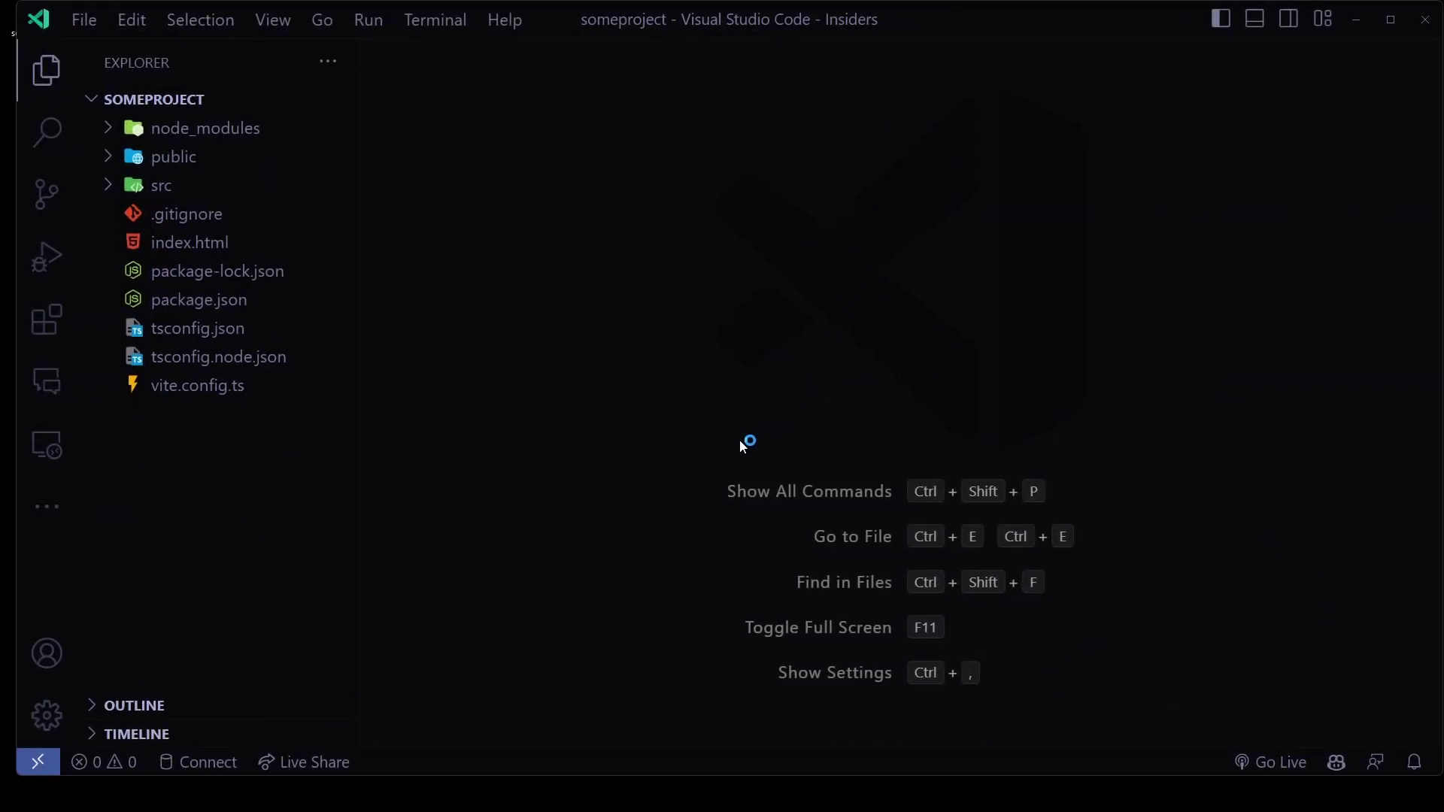
- Start the development server with npm run dev in the editor's integrated terminal
{"action": "key", "text": "ctrl+grave"}
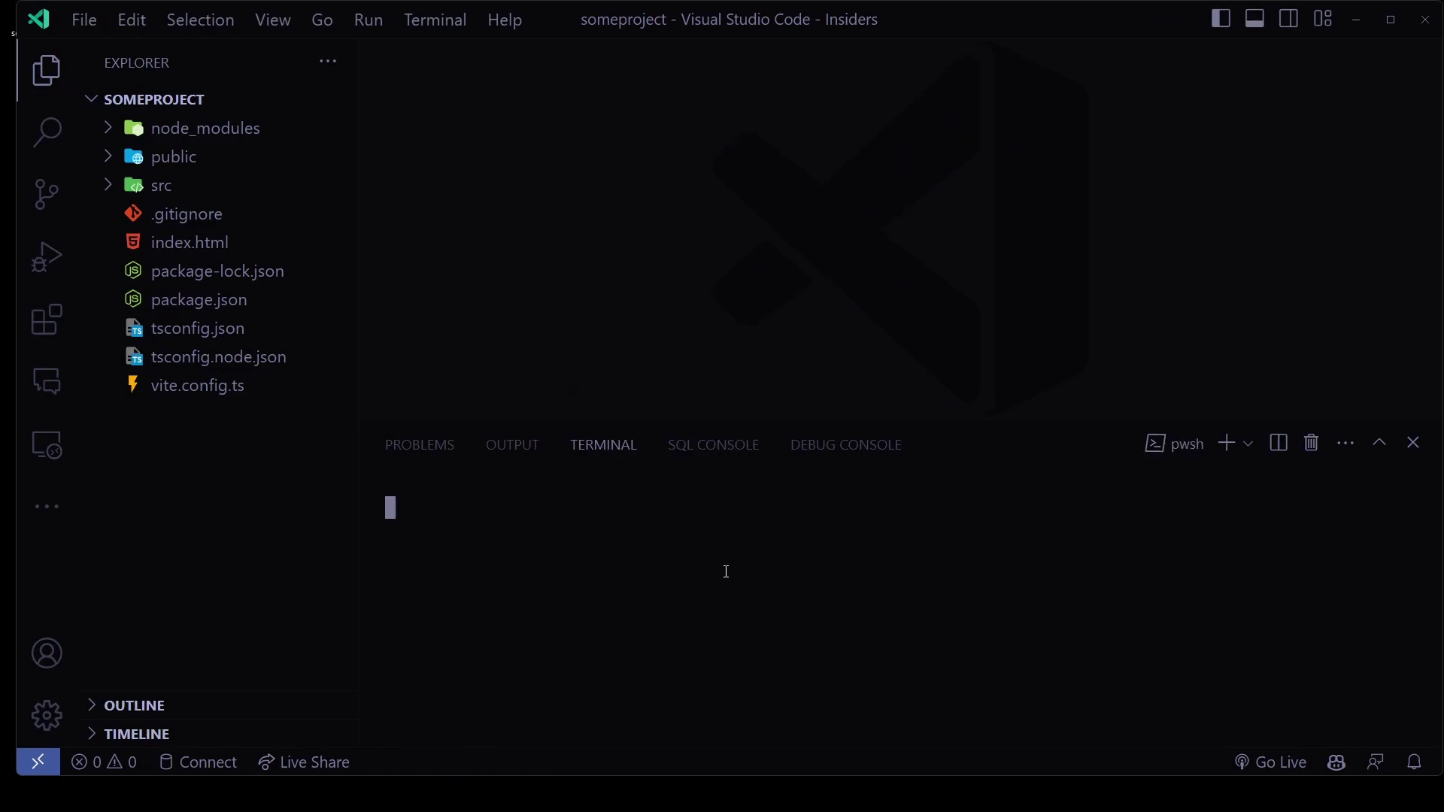
{"action": "type", "text": "npm run dev"}
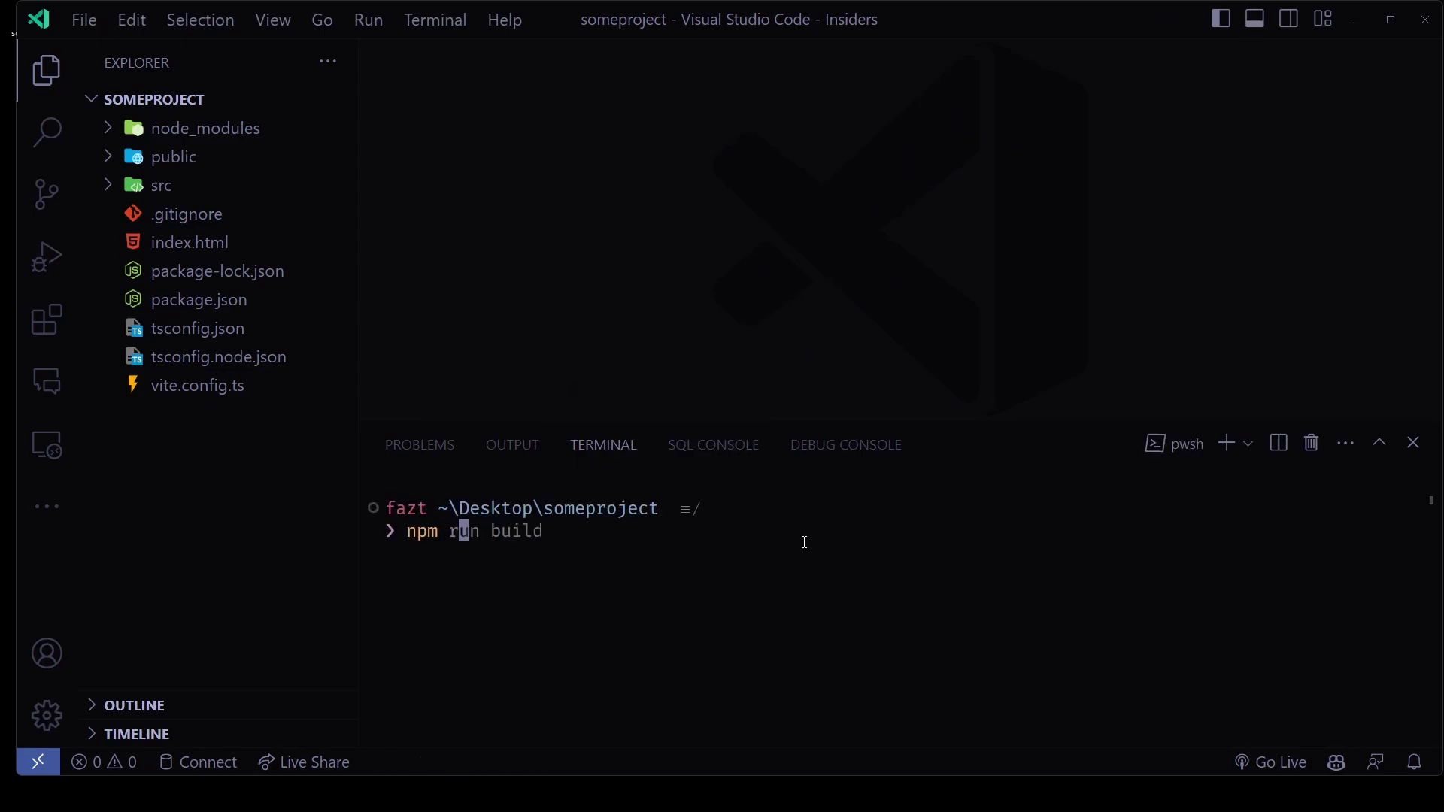
{"action": "key", "text": "Return"}
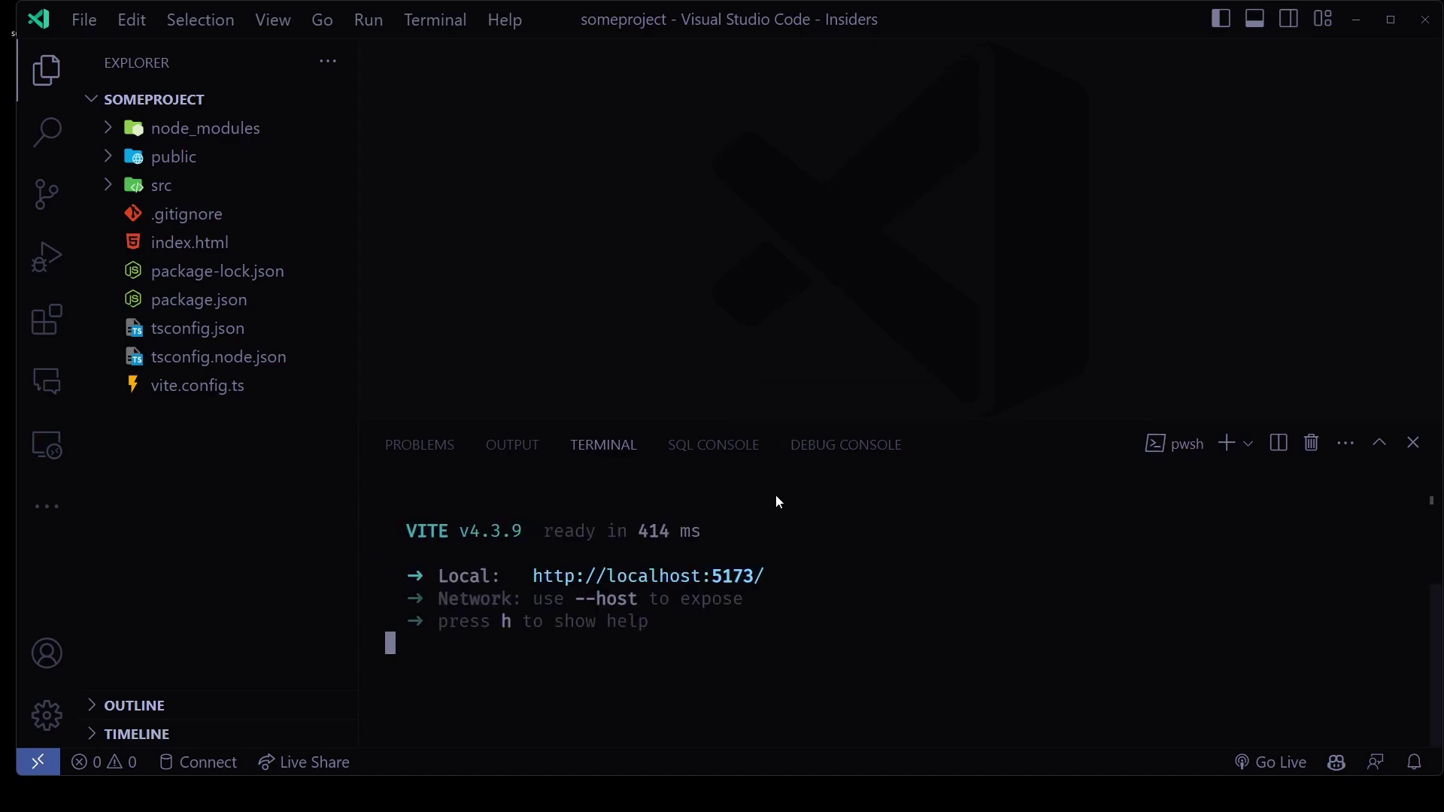
- Switch to Chrome and load localhost:5173
{"action": "left_click", "coordinate": [721, 794]}
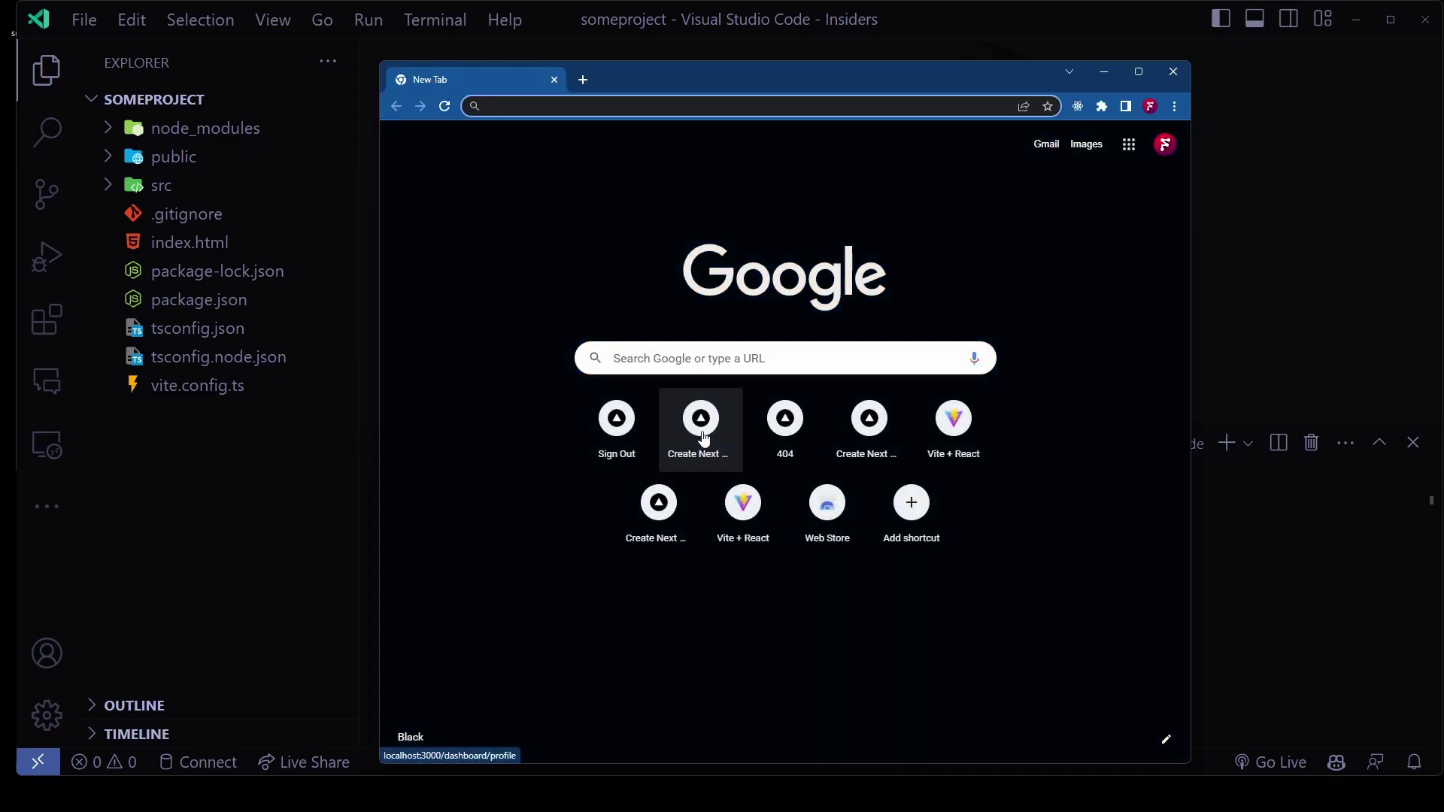
{"action": "type", "text": "localhost:5173"}
{"action": "key", "text": "Return"}
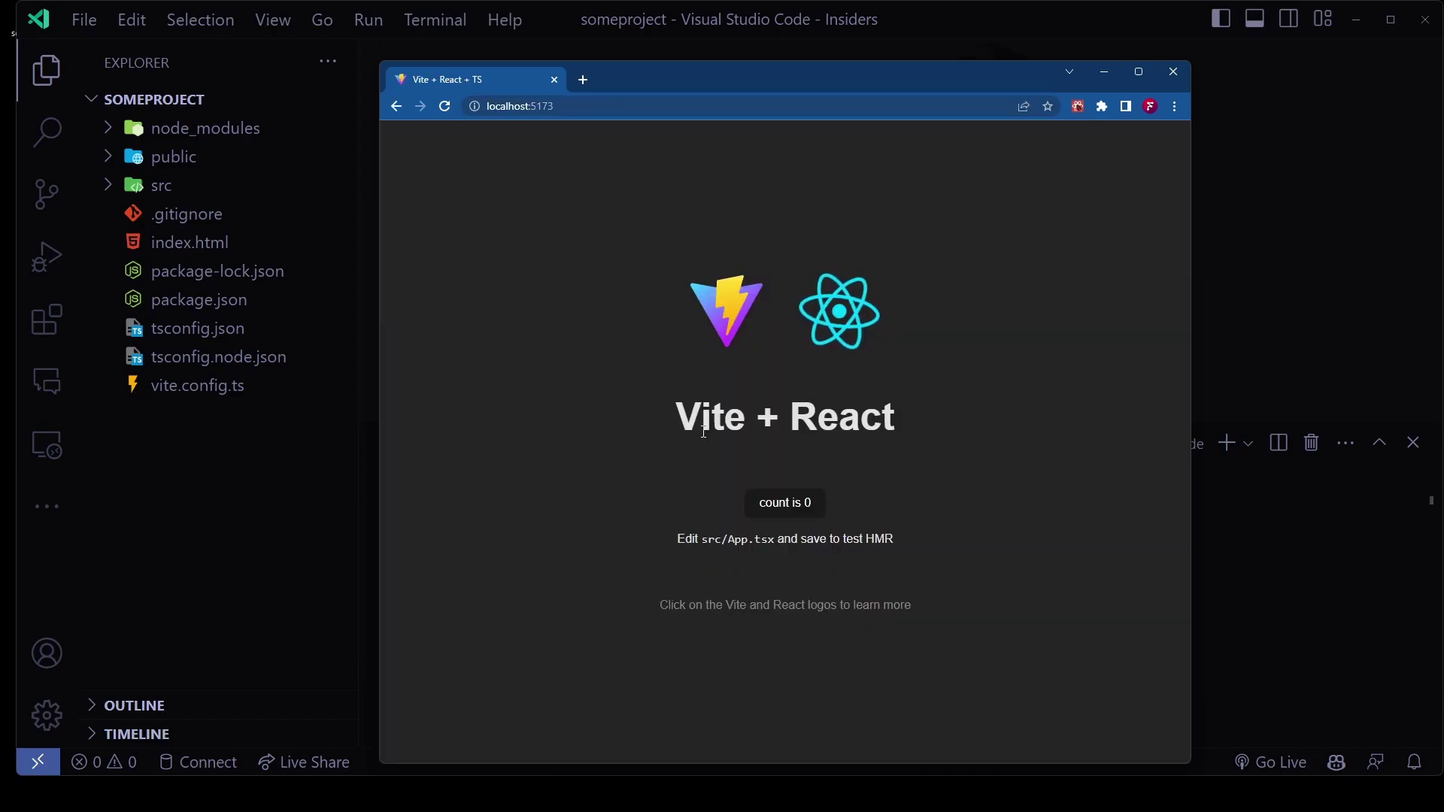
- Enlarge the Vite + React page to 150% and test its counter by raising the count to 6
{"action": "key", "text": "ctrl+plus"}
{"action": "key", "text": "ctrl+plus"}
{"action": "key", "text": "ctrl+plus"}
{"action": "left_click", "coordinate": [794, 530]}
{"action": "left_click", "coordinate": [795, 530]}
{"action": "left_click", "coordinate": [794, 531]}
{"action": "left_click", "coordinate": [794, 530]}
{"action": "left_click", "coordinate": [794, 531]}
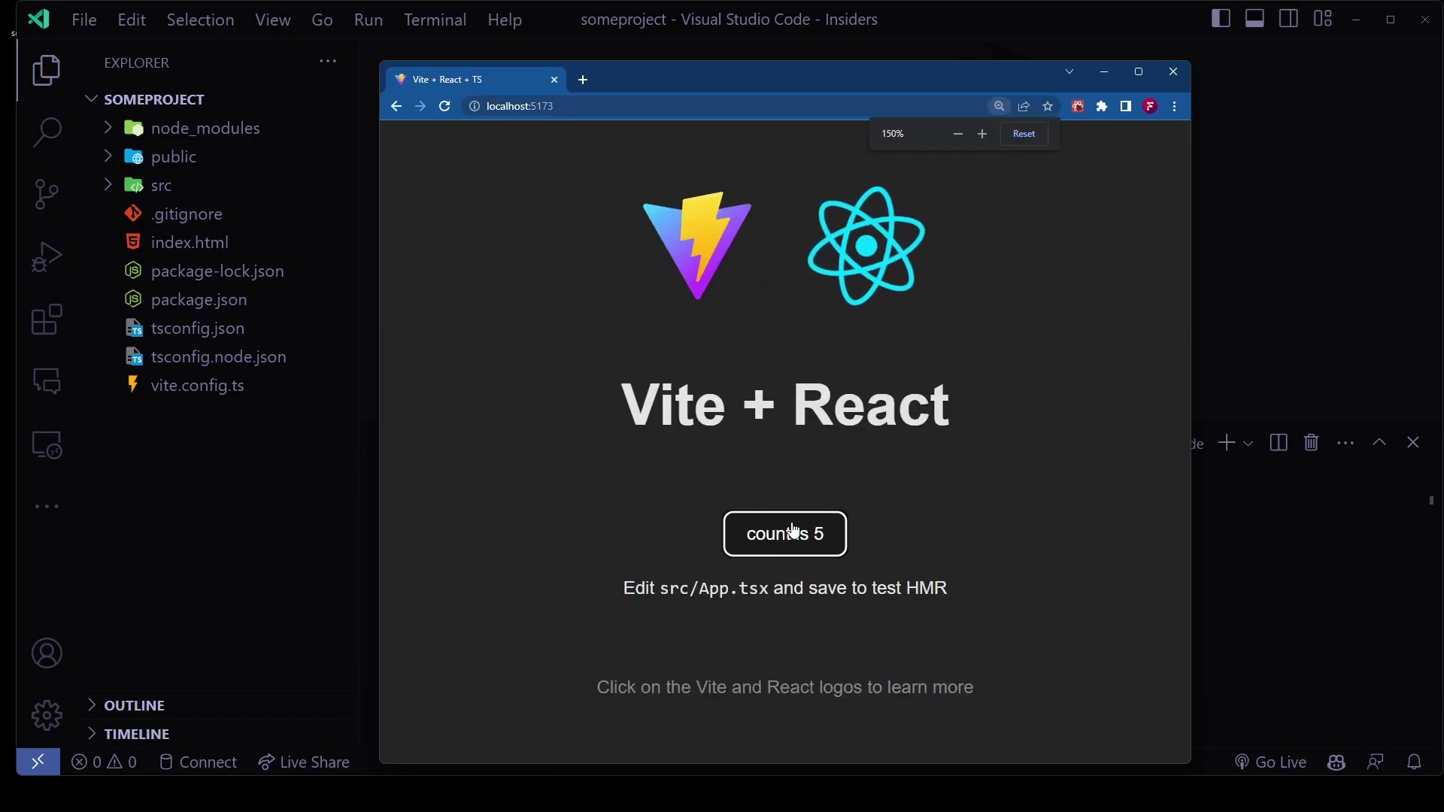
{"action": "left_click", "coordinate": [794, 530]}
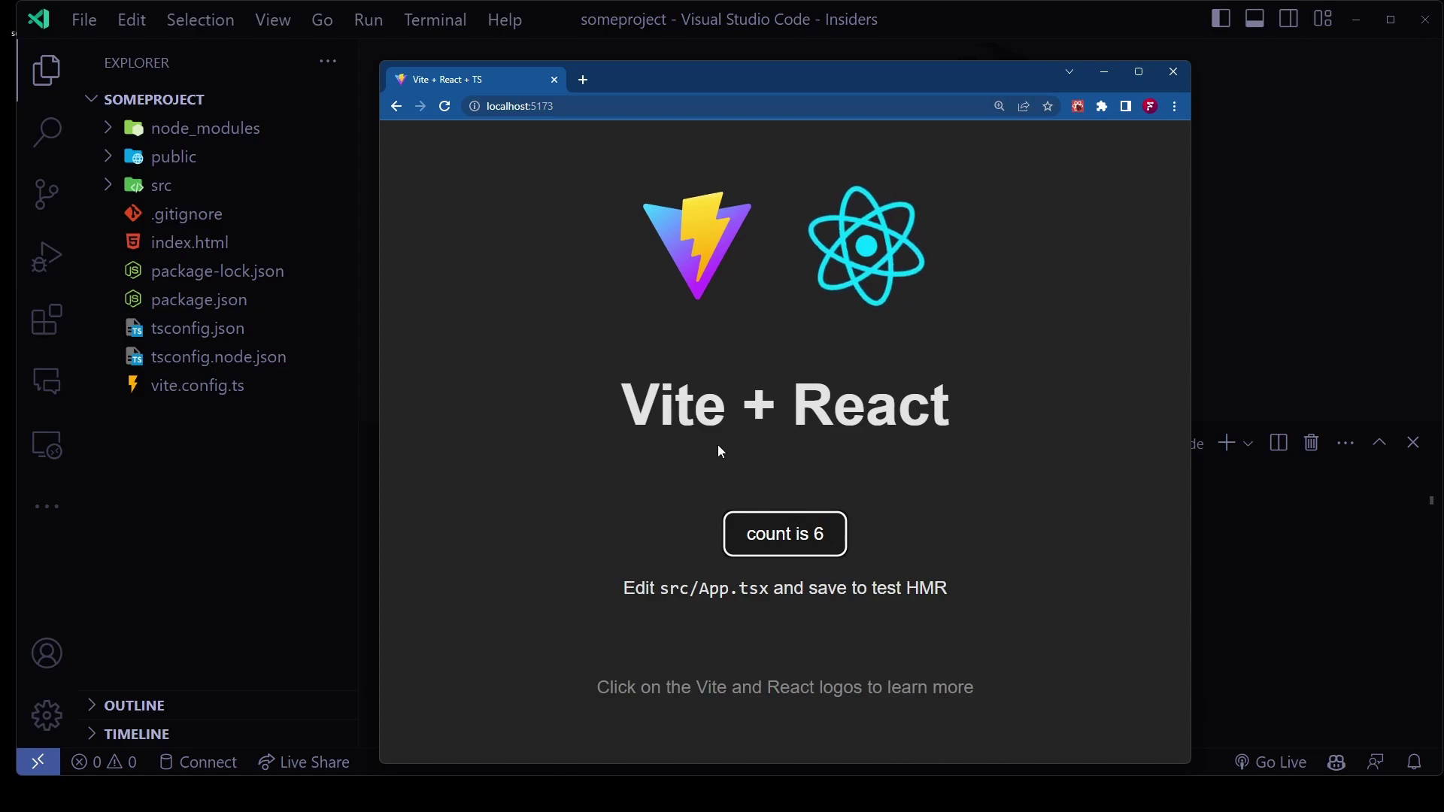
- In src/App.tsx, replace the h1 heading on line 18 with "Hello world" and view the change in Chrome
{"action": "left_click_drag", "start_coordinate": [1000, 458], "coordinate": [835, 355]}
{"action": "left_click", "coordinate": [162, 185]}
{"action": "left_click", "coordinate": [189, 270]}
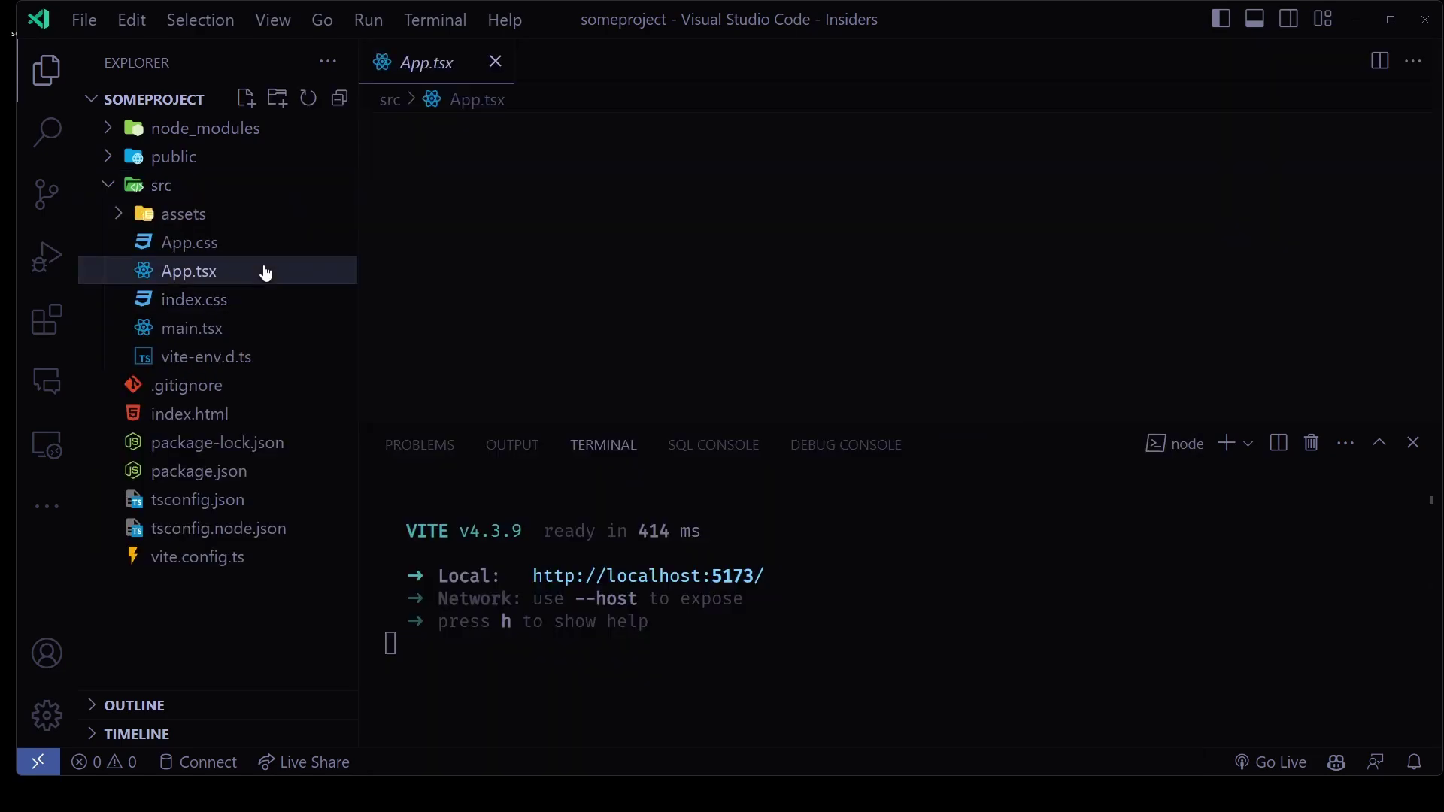
{"action": "scroll", "coordinate": [754, 288], "scroll_direction": "down", "scroll_amount": 4}
{"action": "left_click", "coordinate": [689, 284]}
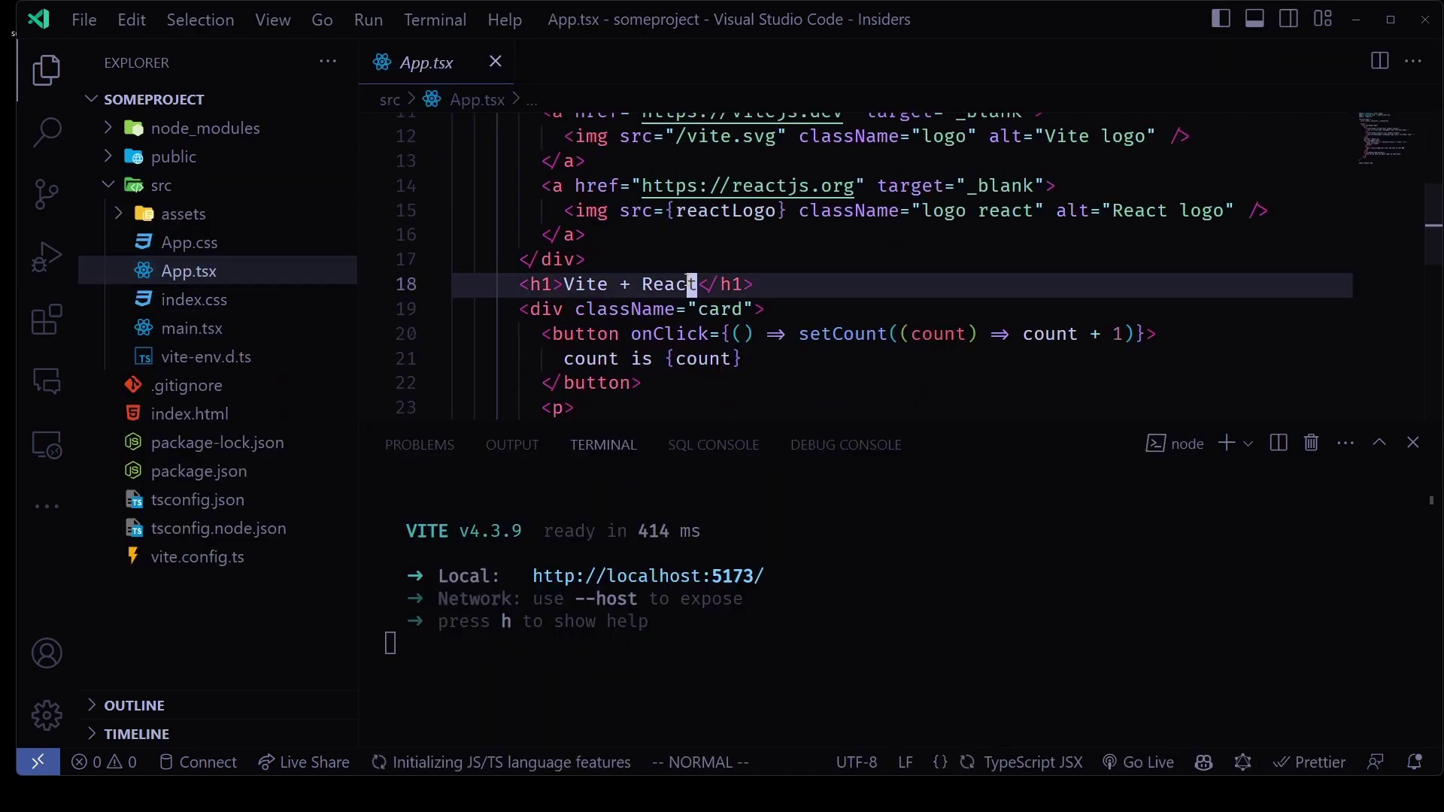
{"action": "key", "text": "d"}
{"action": "key", "text": "d"}
{"action": "key", "text": "shift+o"}
{"action": "type", "text": "<h1>Hello world"}
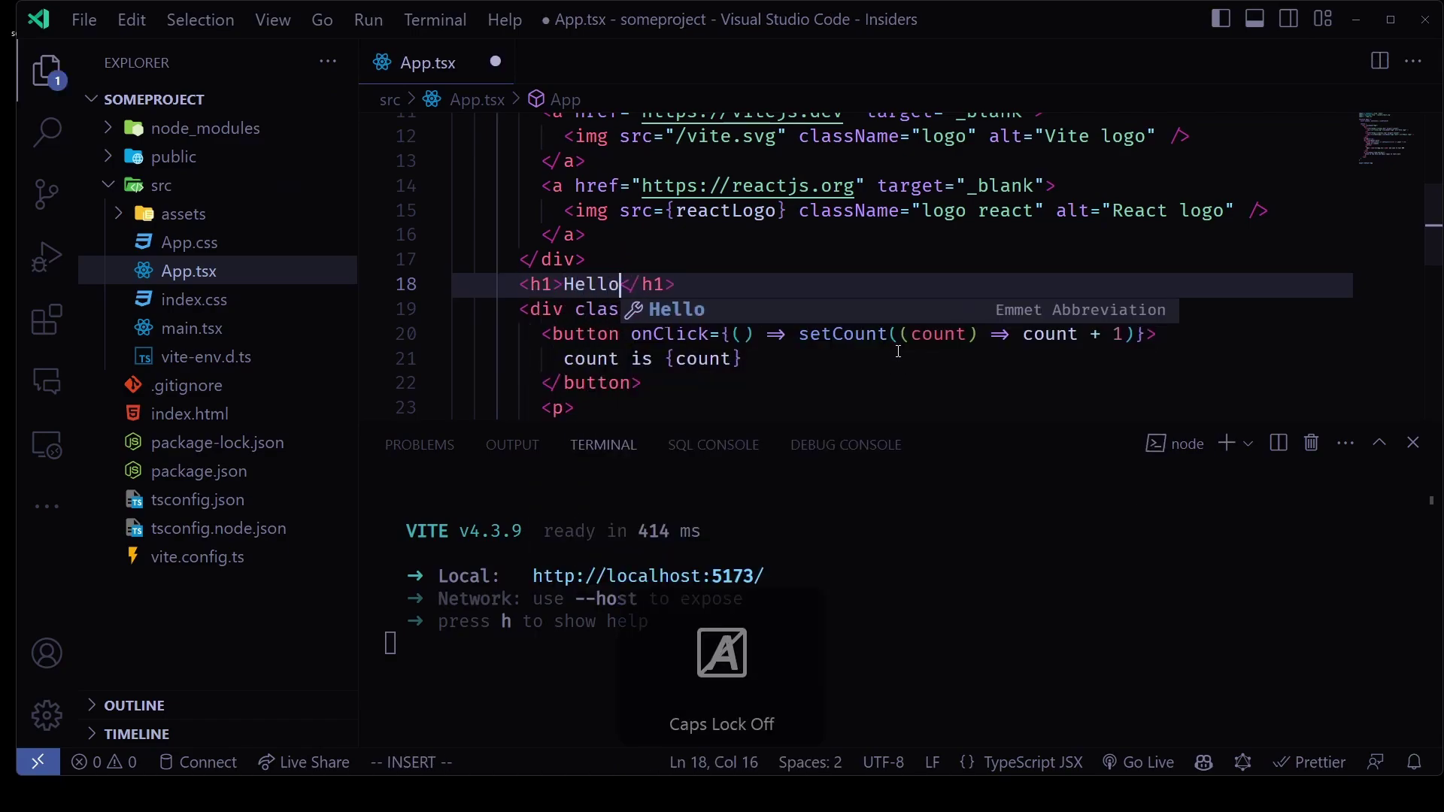
{"action": "key", "text": "alt+Tab"}
{"action": "left_click", "coordinate": [807, 418]}
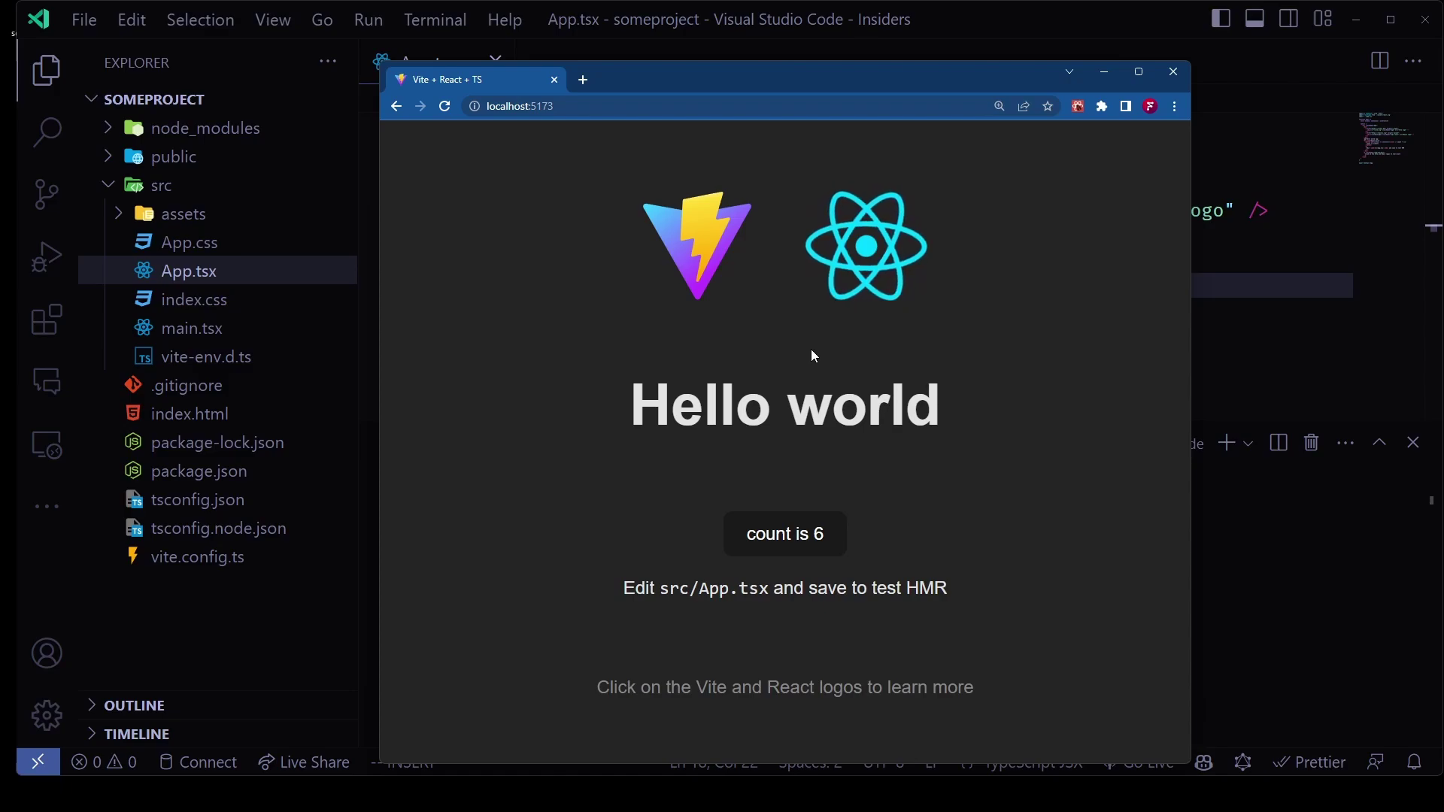
- Maximize the Chrome window and search Google for "cloudflare pages" in a new tab
{"action": "double_click", "coordinate": [651, 76]}
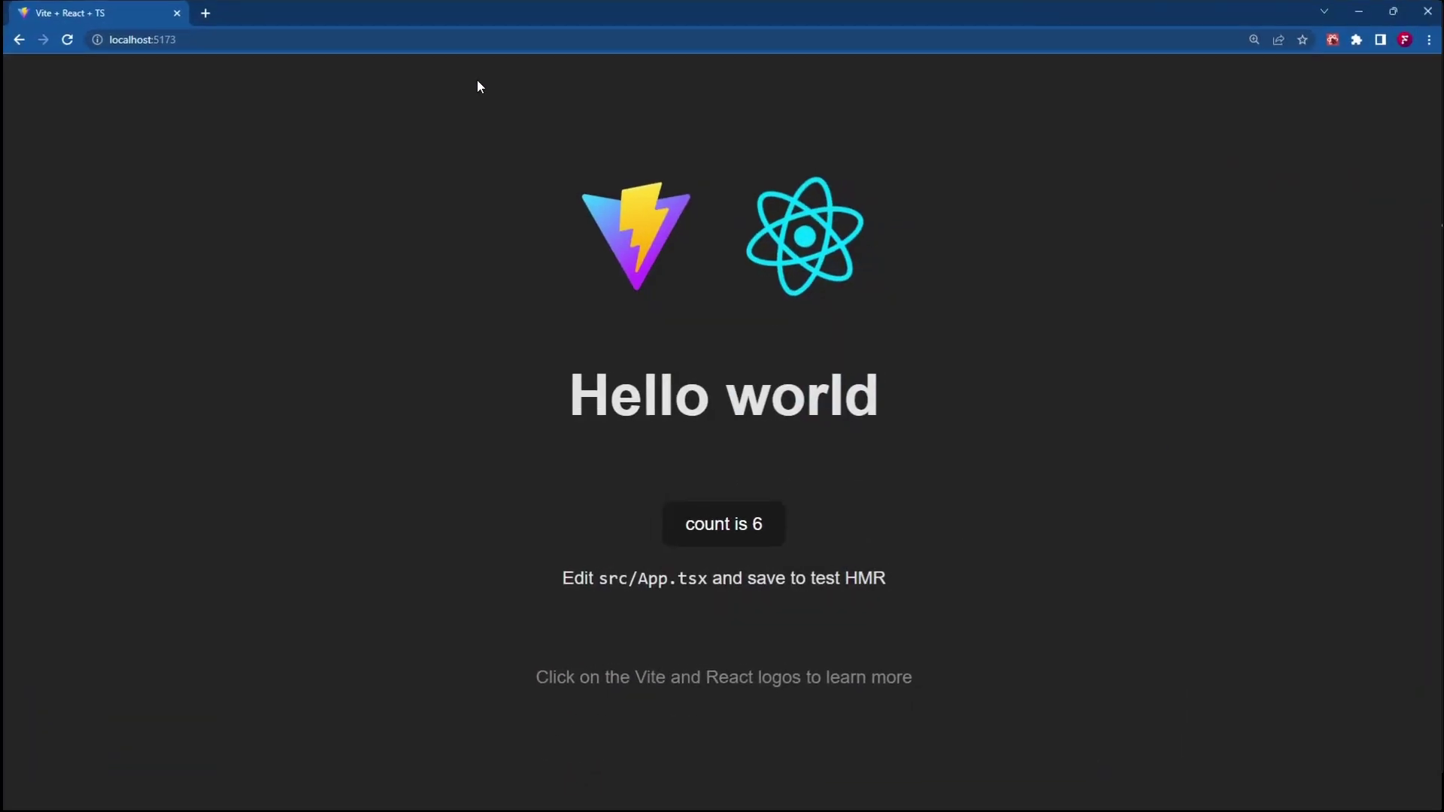
{"action": "left_click", "coordinate": [207, 15]}
{"action": "type", "text": "clodu"}
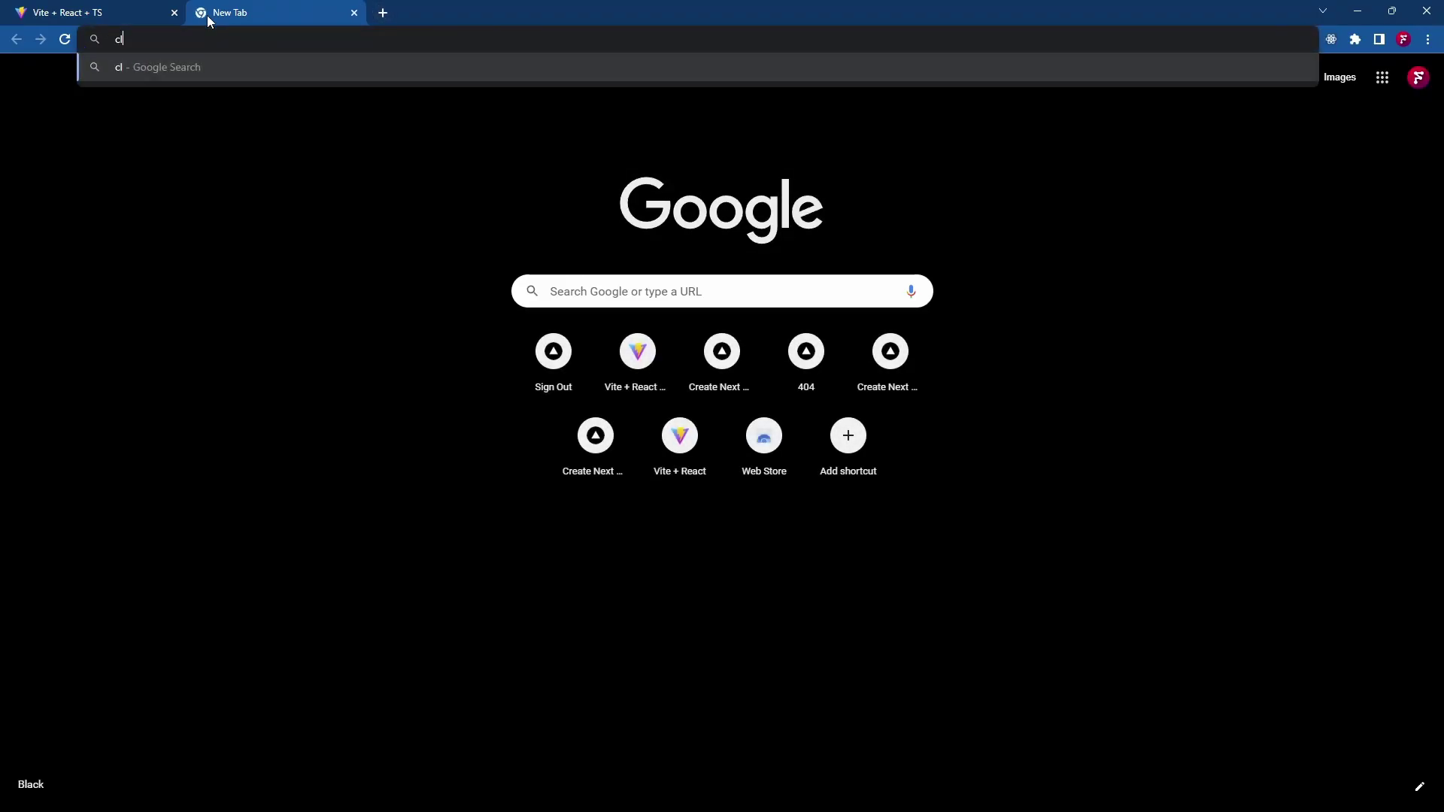
{"action": "key", "text": "BackSpace"}
{"action": "key", "text": "BackSpace"}
{"action": "type", "text": "udflare"}
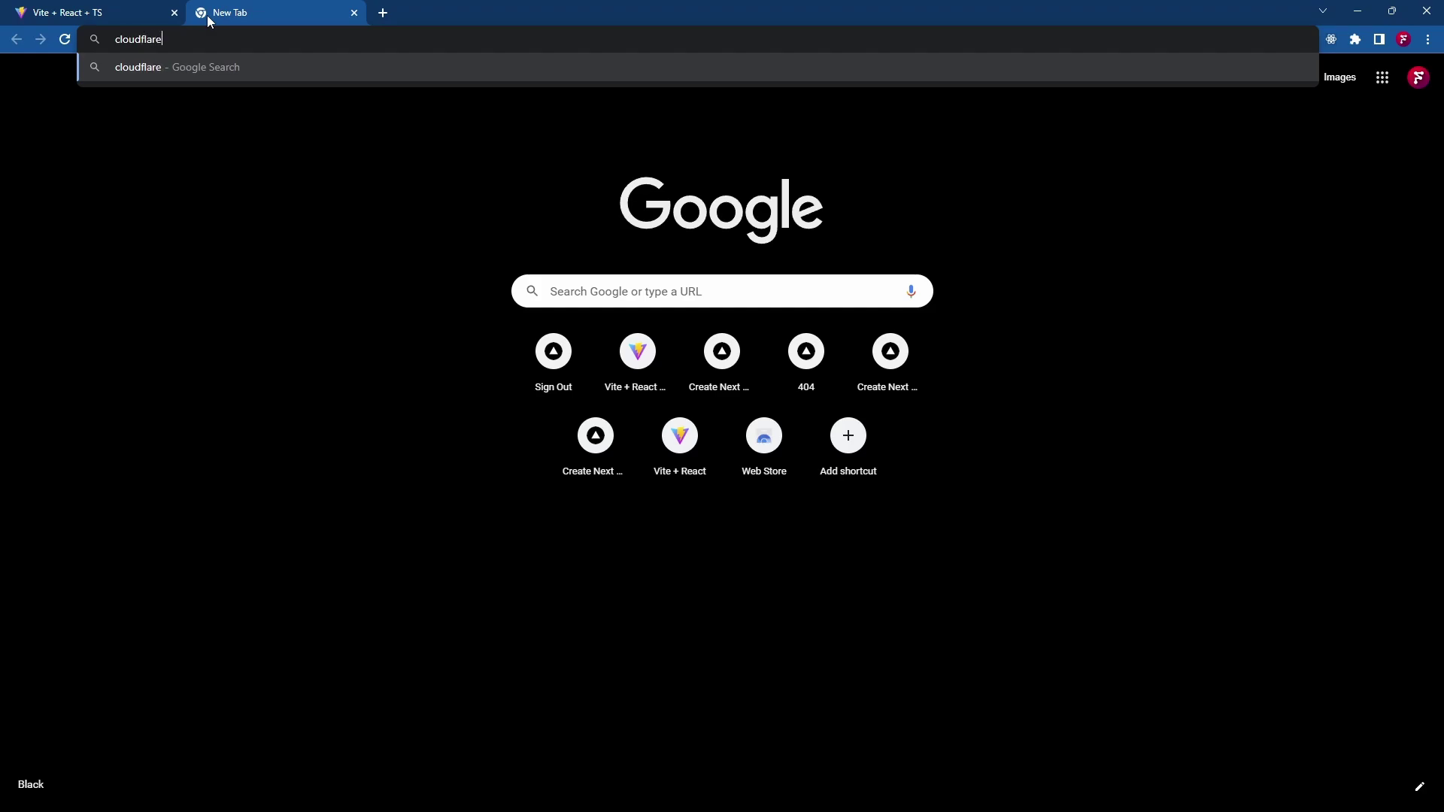
{"action": "type", "text": " pages"}
{"action": "key", "text": "Return"}
- Enlarge the search results to 175% and open the Cloudflare Pages site, pages.cloudflare.com, in its own tab
{"action": "key", "text": "ctrl+plus"}
{"action": "key", "text": "ctrl+plus"}
{"action": "key", "text": "ctrl+plus"}
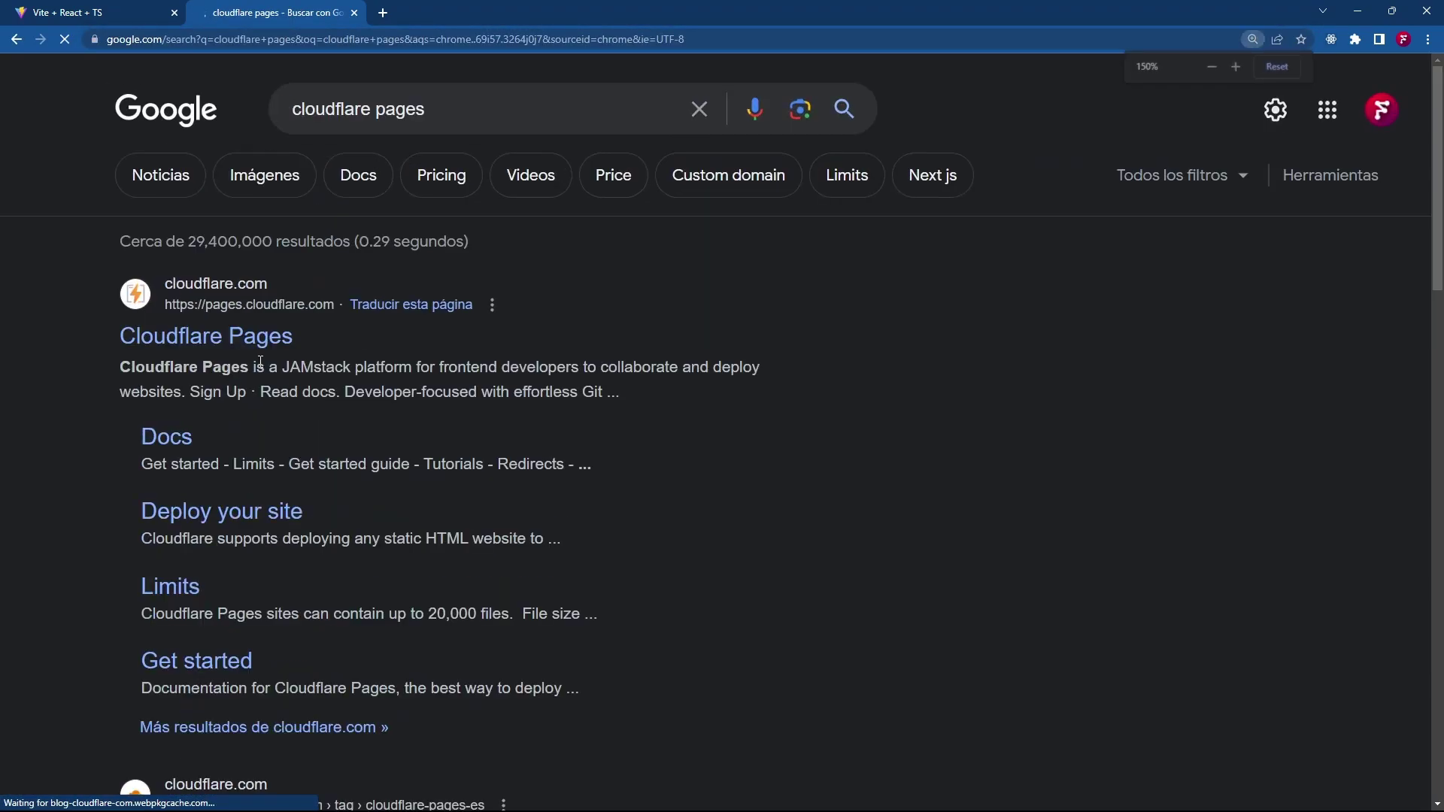
{"action": "key", "text": "ctrl+plus"}
{"action": "scroll", "coordinate": [312, 328], "scroll_direction": "down", "scroll_amount": 1}
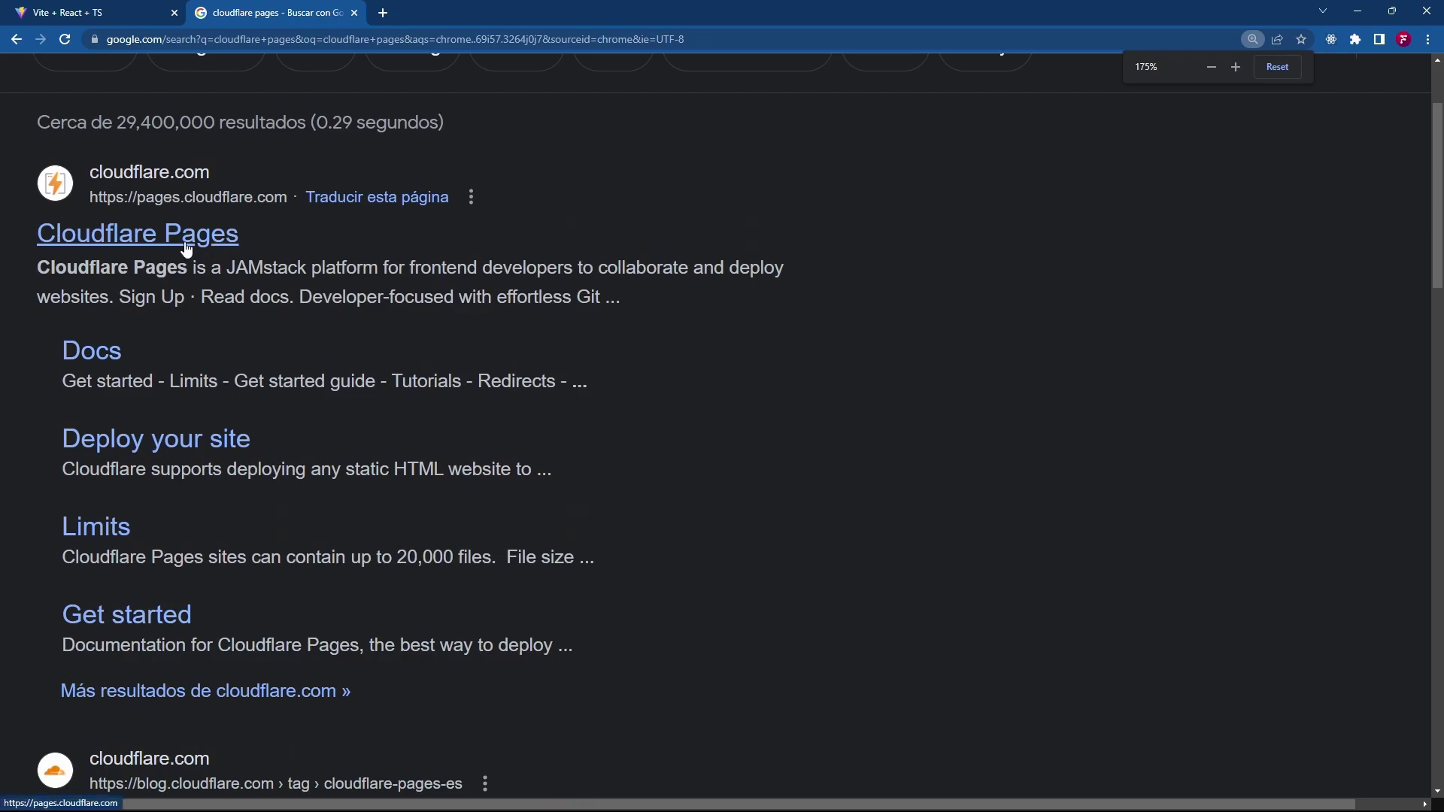
{"action": "middle_click", "coordinate": [188, 233]}
{"action": "key", "text": "ctrl+Tab"}
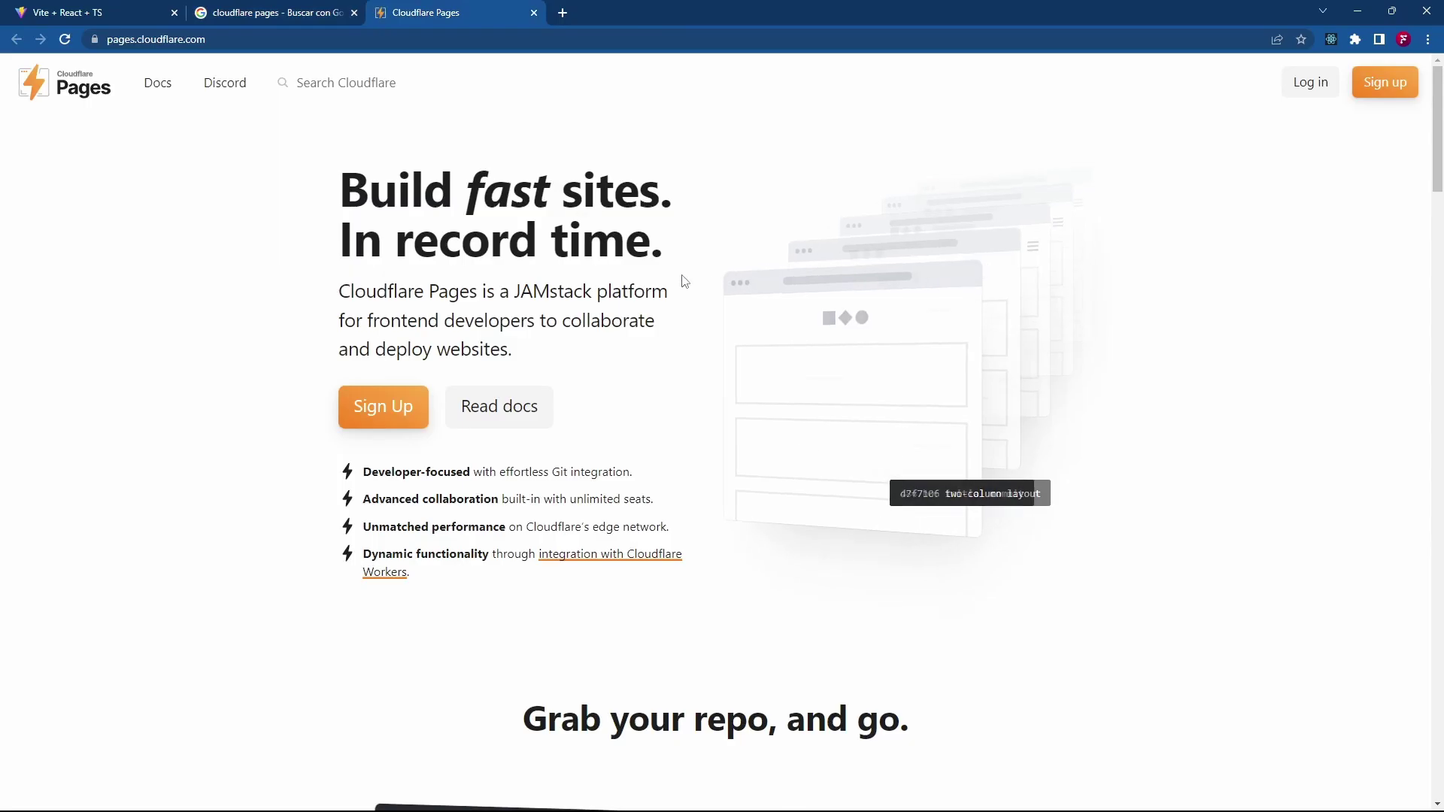
- Open the Get started guide in the Cloudflare Pages documentation and enlarge the page
{"action": "scroll", "coordinate": [729, 309], "scroll_direction": "down", "scroll_amount": 1}
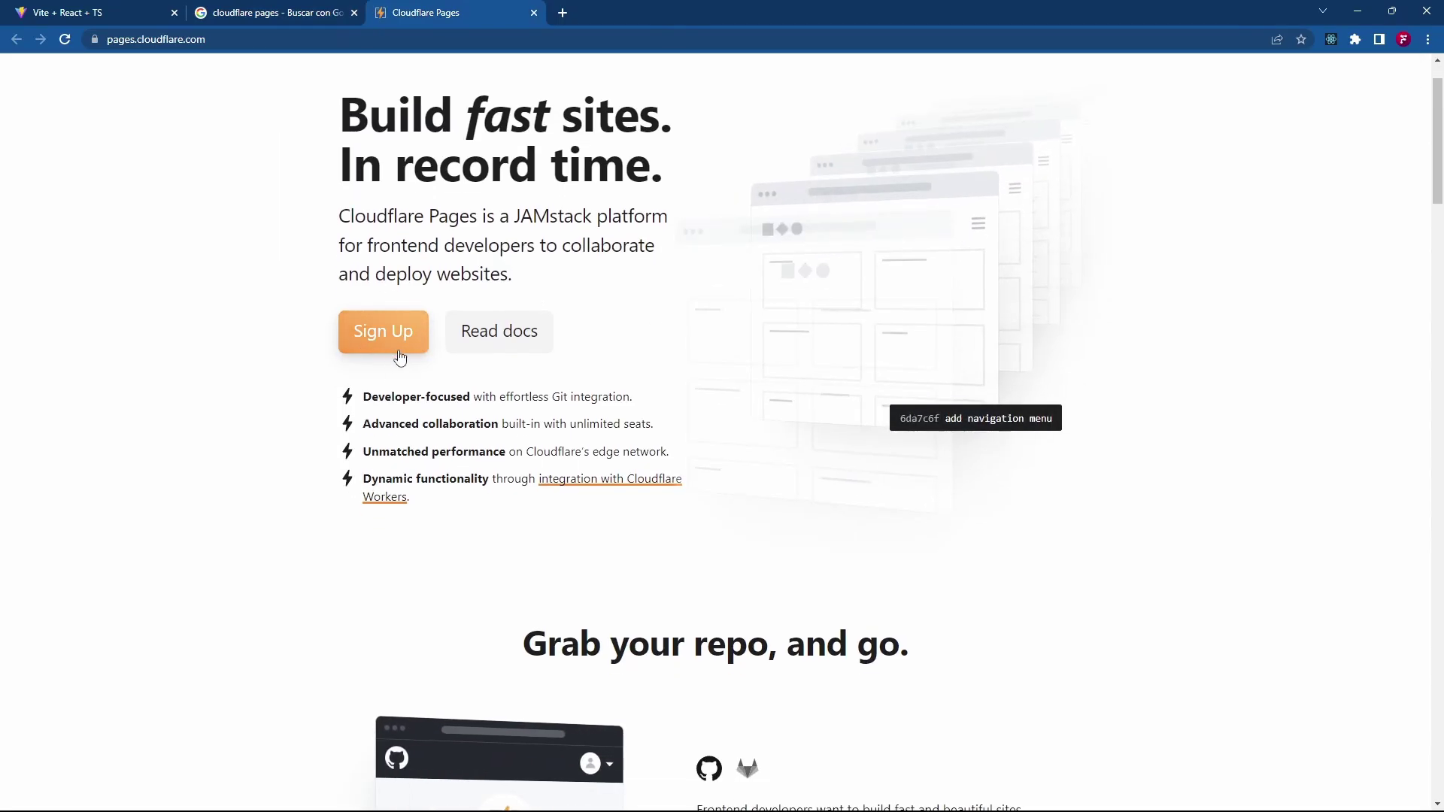
{"action": "left_click", "coordinate": [524, 340]}
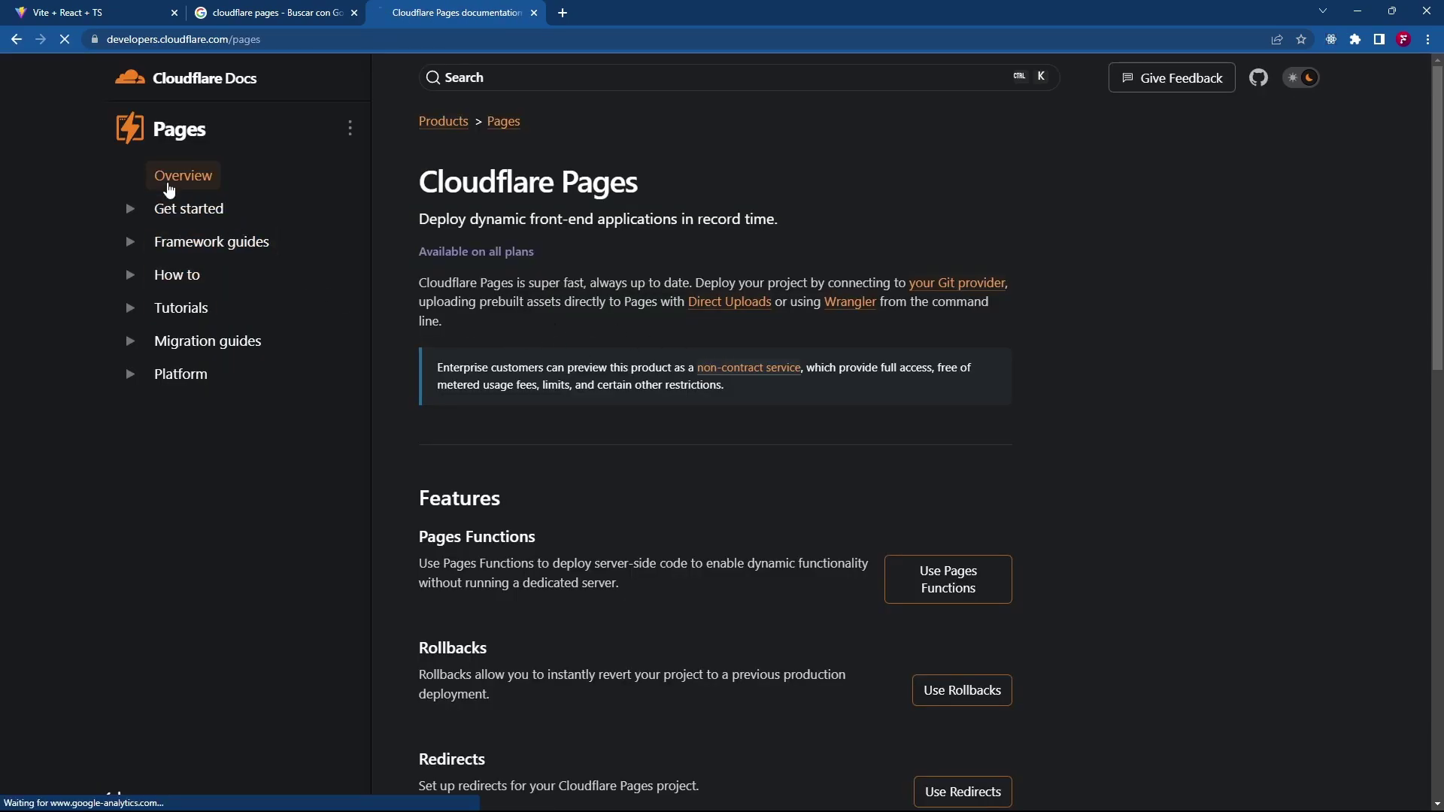
{"action": "left_click", "coordinate": [132, 222]}
{"action": "left_click", "coordinate": [182, 238]}
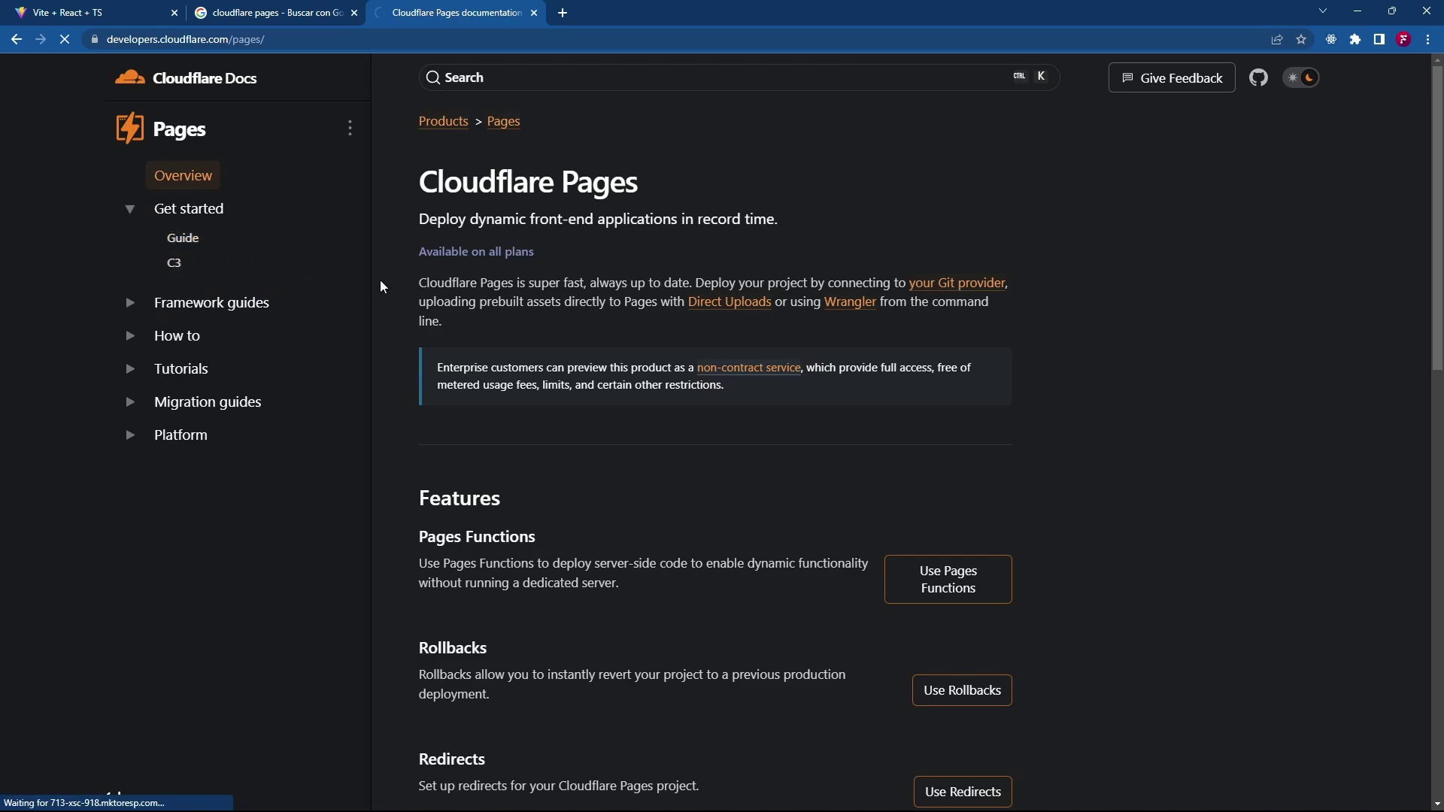
{"action": "key", "text": "ctrl+plus"}
{"action": "key", "text": "ctrl+plus"}
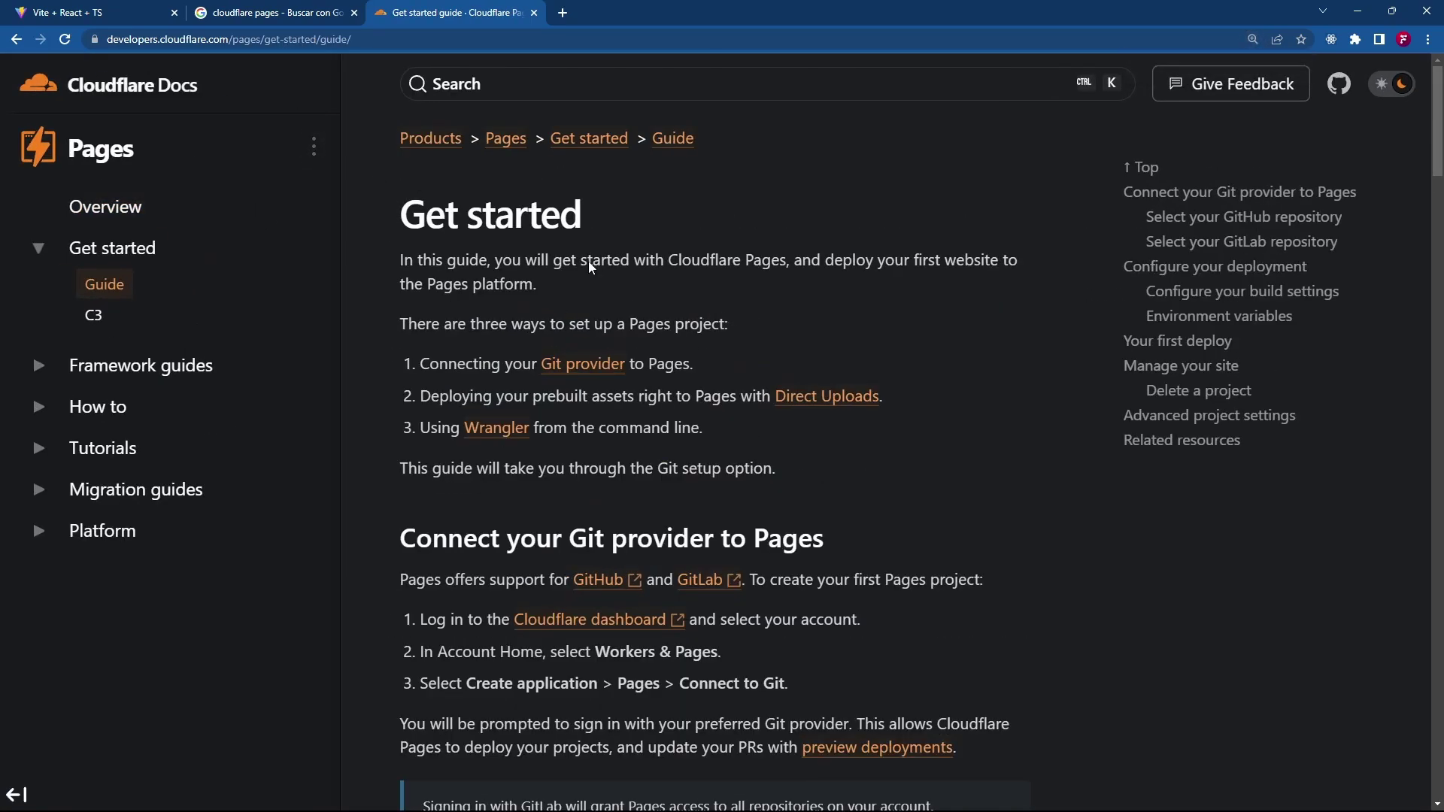
- Examine the guide's ways to set up a Pages project and its section on connecting a Git provider
{"action": "scroll", "coordinate": [858, 314], "scroll_direction": "down", "scroll_amount": 1}
{"action": "scroll", "coordinate": [858, 314], "scroll_direction": "down", "scroll_amount": 3}
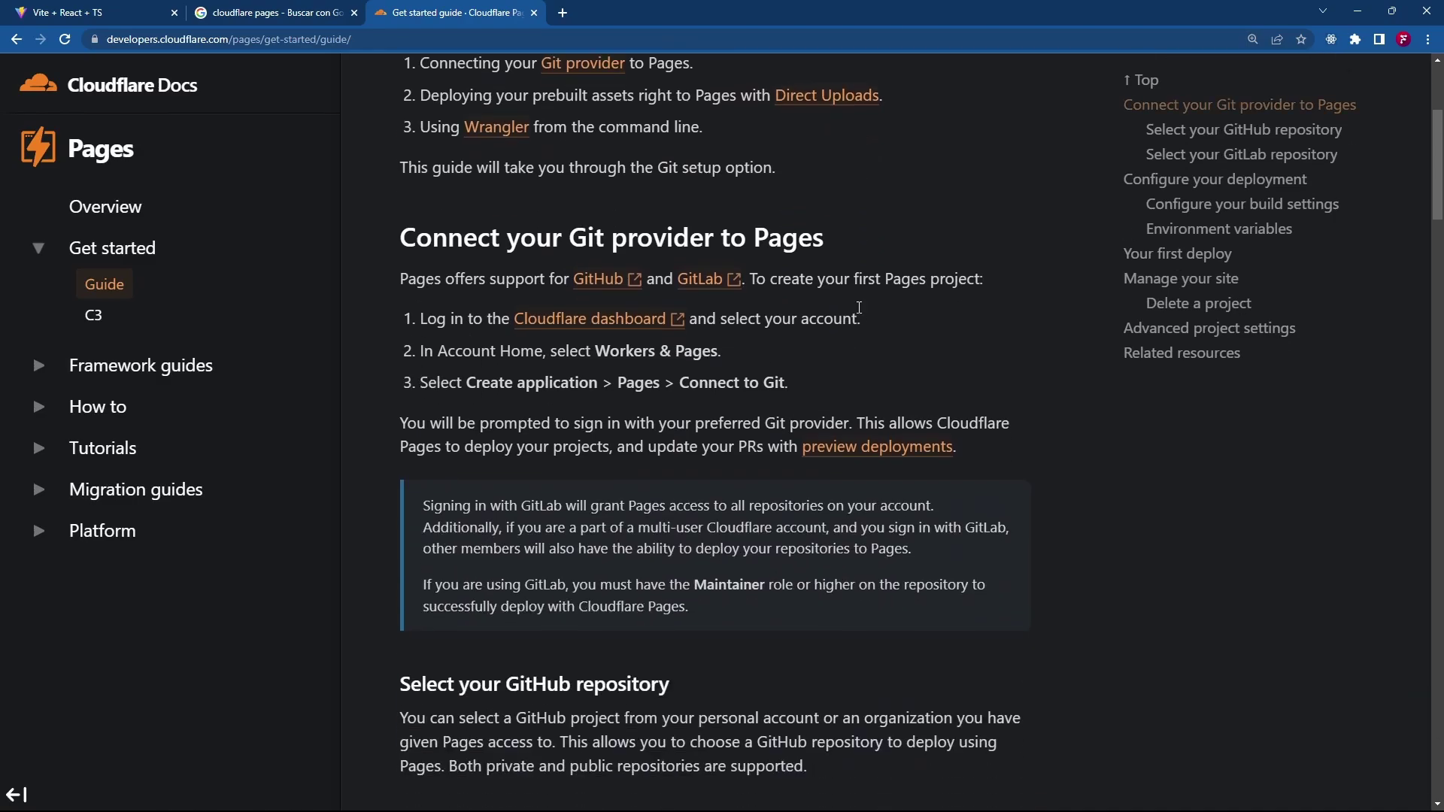
{"action": "scroll", "coordinate": [859, 308], "scroll_direction": "down", "scroll_amount": 7}
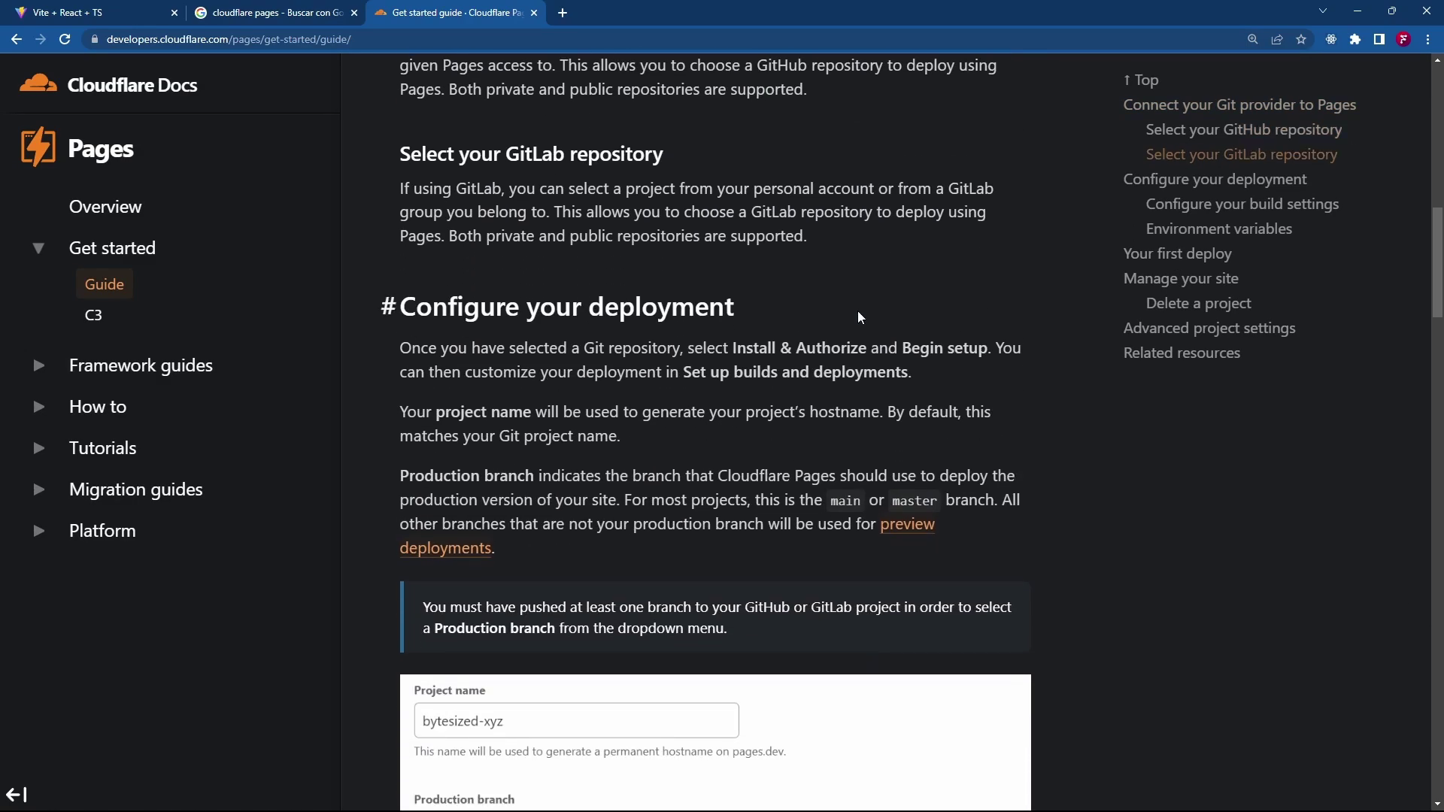
{"action": "scroll", "coordinate": [860, 316], "scroll_direction": "up", "scroll_amount": 10}
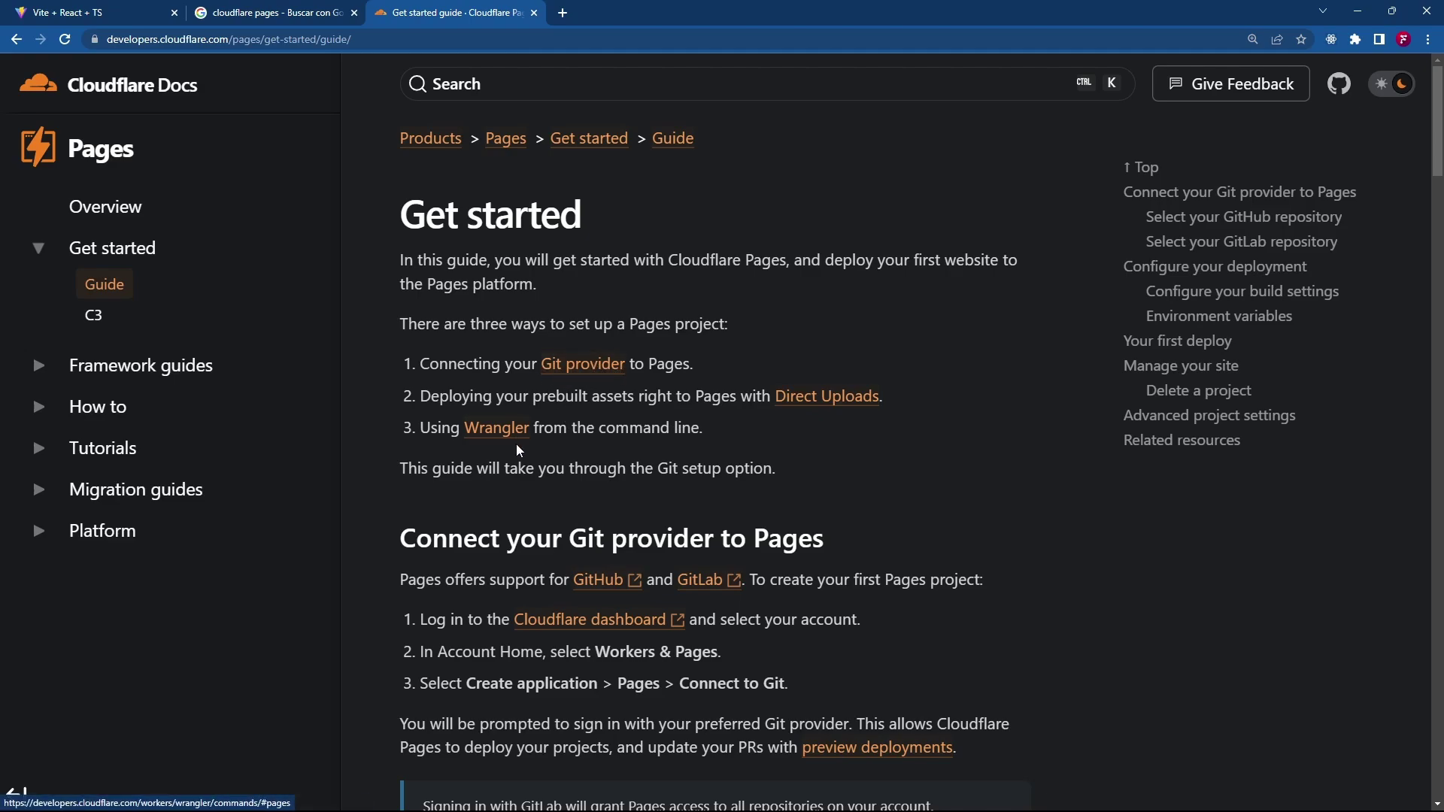
{"action": "left_click", "coordinate": [585, 371]}
{"action": "left_click", "coordinate": [432, 262]}
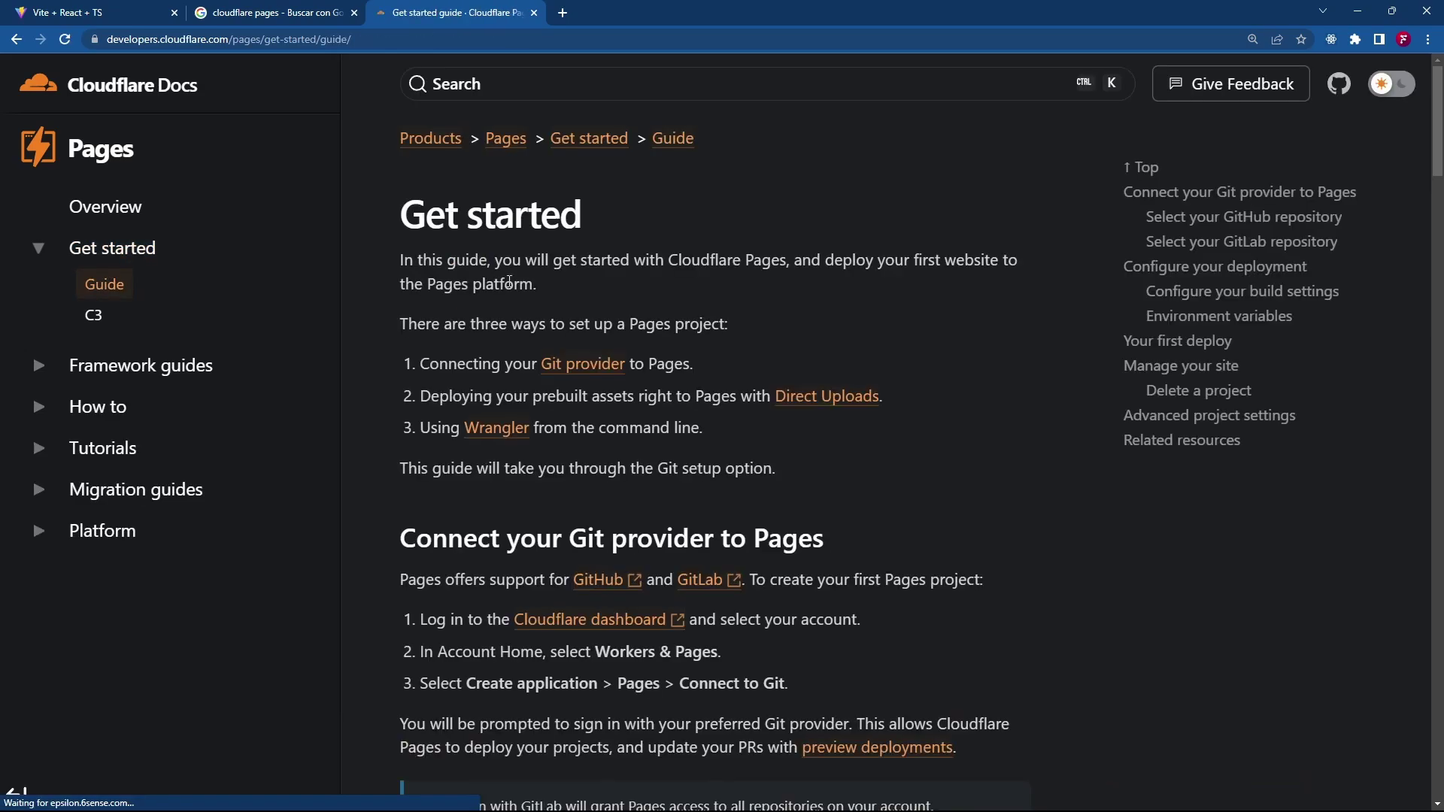
{"action": "scroll", "coordinate": [748, 333], "scroll_direction": "down", "scroll_amount": 1}
{"action": "scroll", "coordinate": [747, 327], "scroll_direction": "down", "scroll_amount": 4}
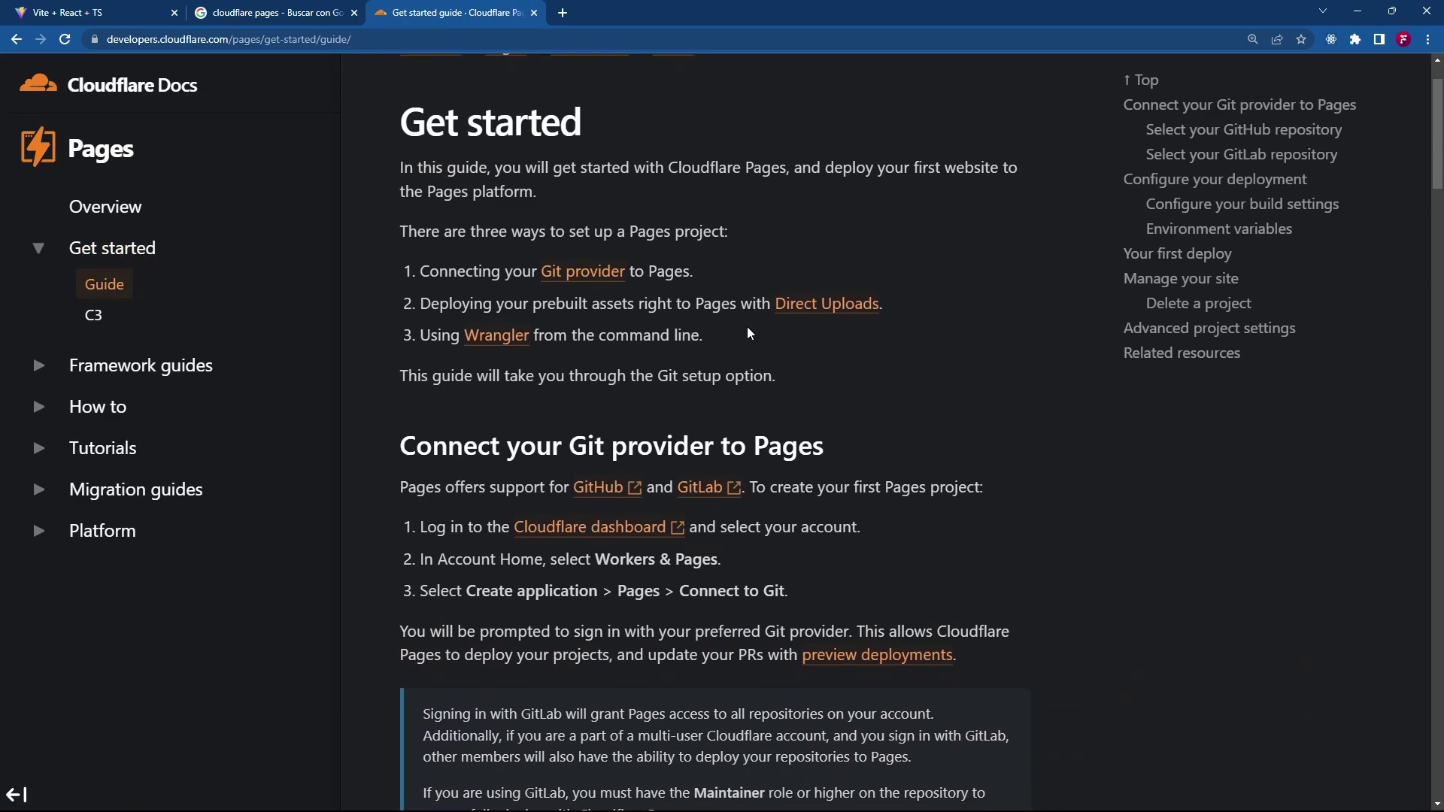
{"action": "scroll", "coordinate": [601, 333], "scroll_direction": "up", "scroll_amount": 1}
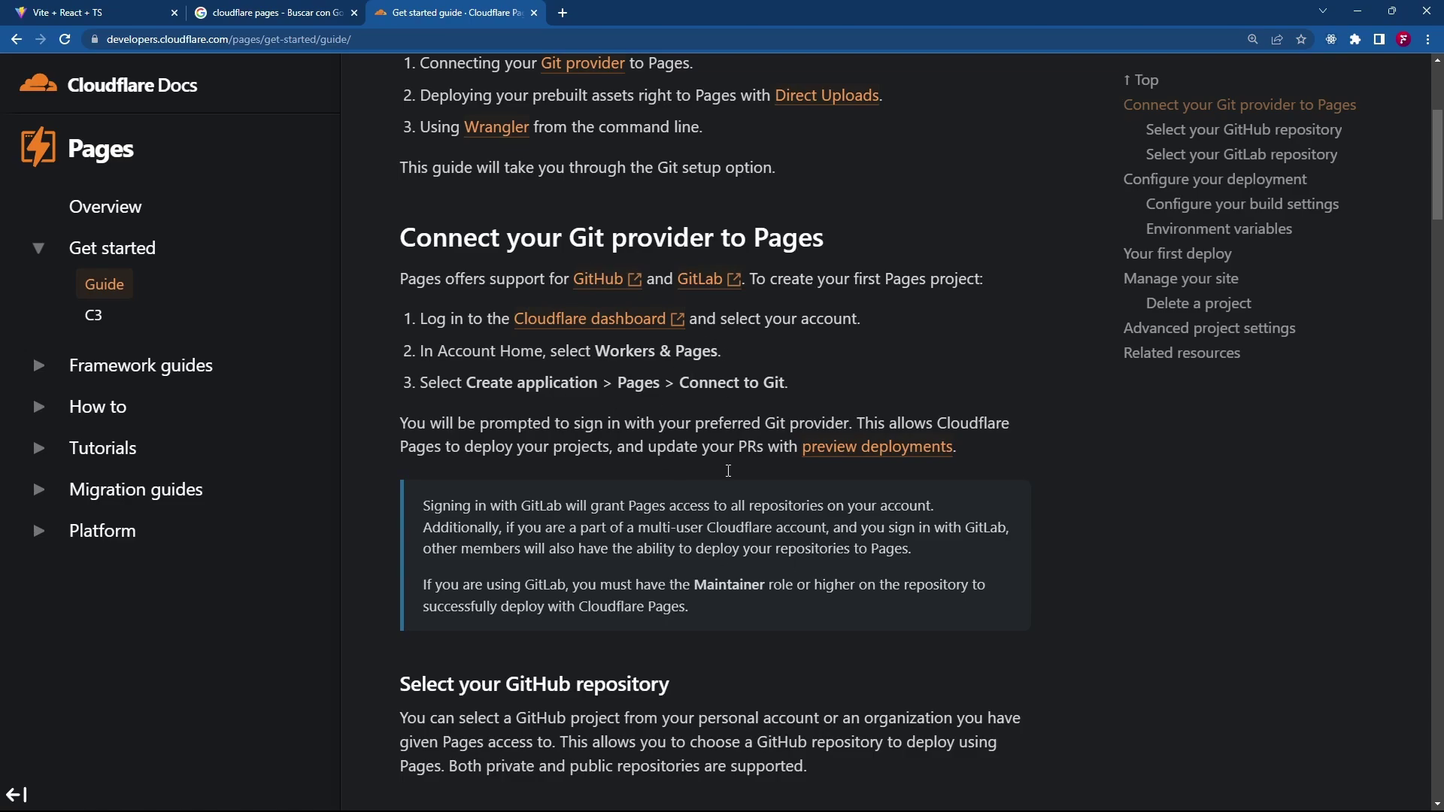
{"action": "scroll", "coordinate": [727, 357], "scroll_direction": "down", "scroll_amount": 1}
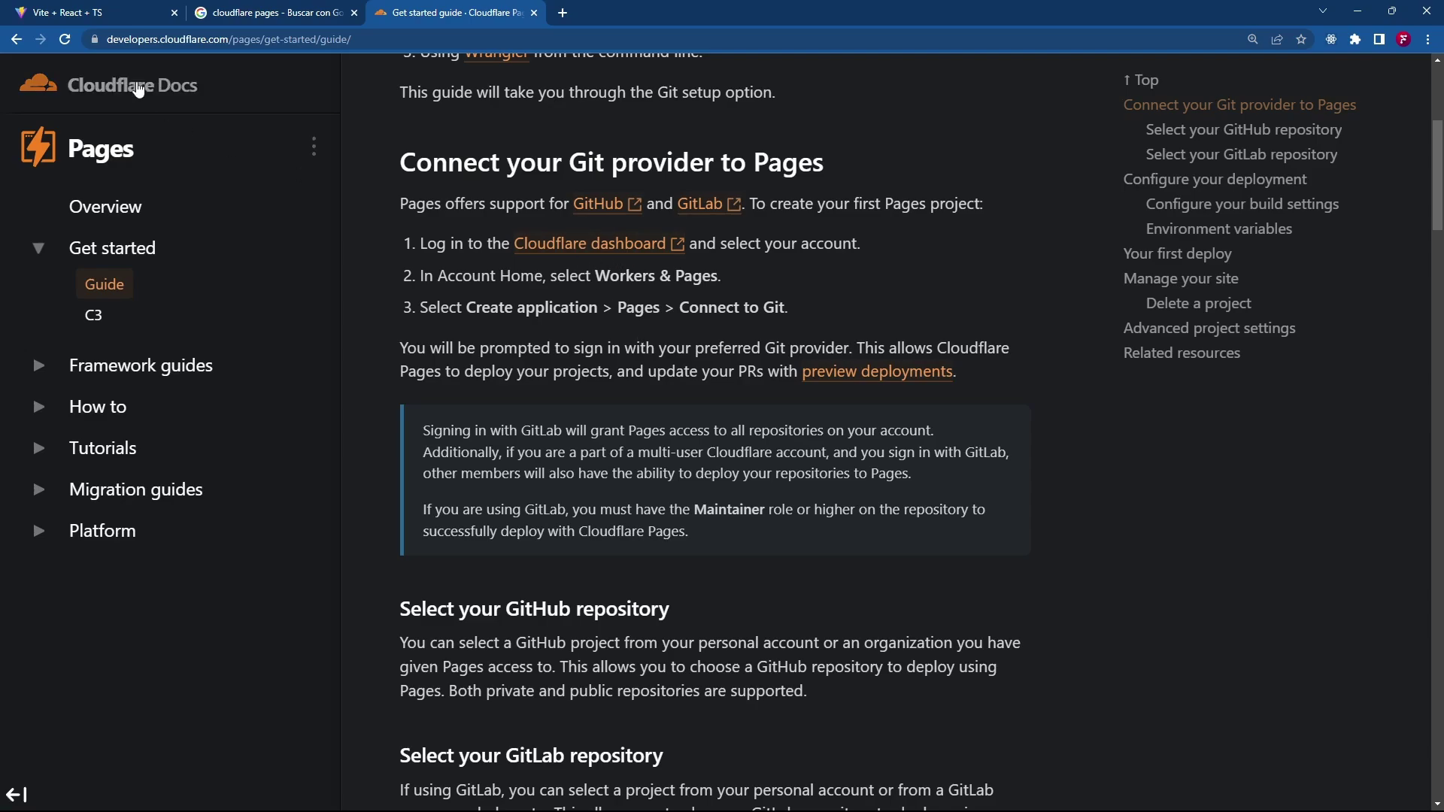
- Look over the Cloudflare Docs home page and its product sections
{"action": "left_click", "coordinate": [98, 12]}
{"action": "key", "text": "ctrl+t"}
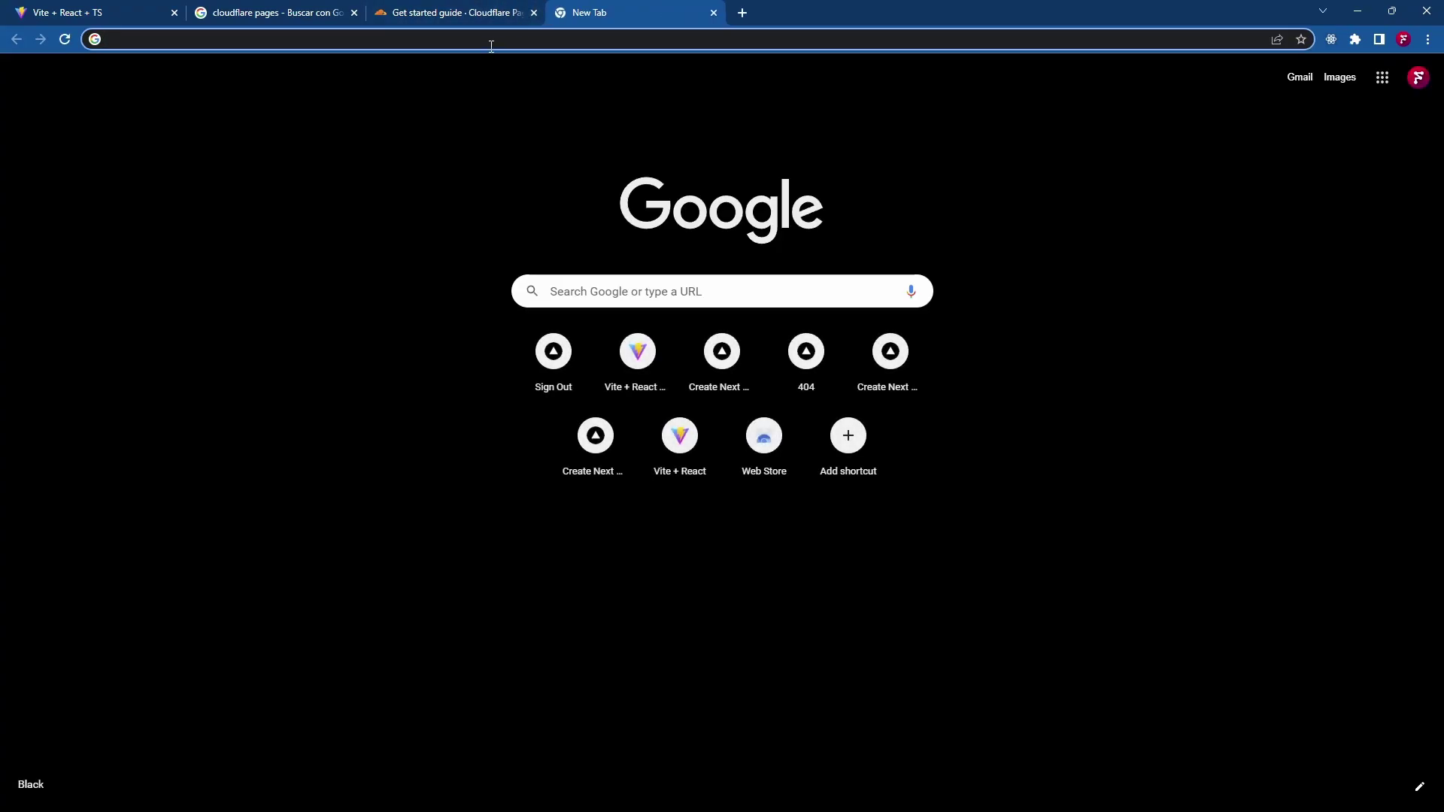
{"action": "key", "text": "ctrl+w"}
{"action": "left_click", "coordinate": [388, 8]}
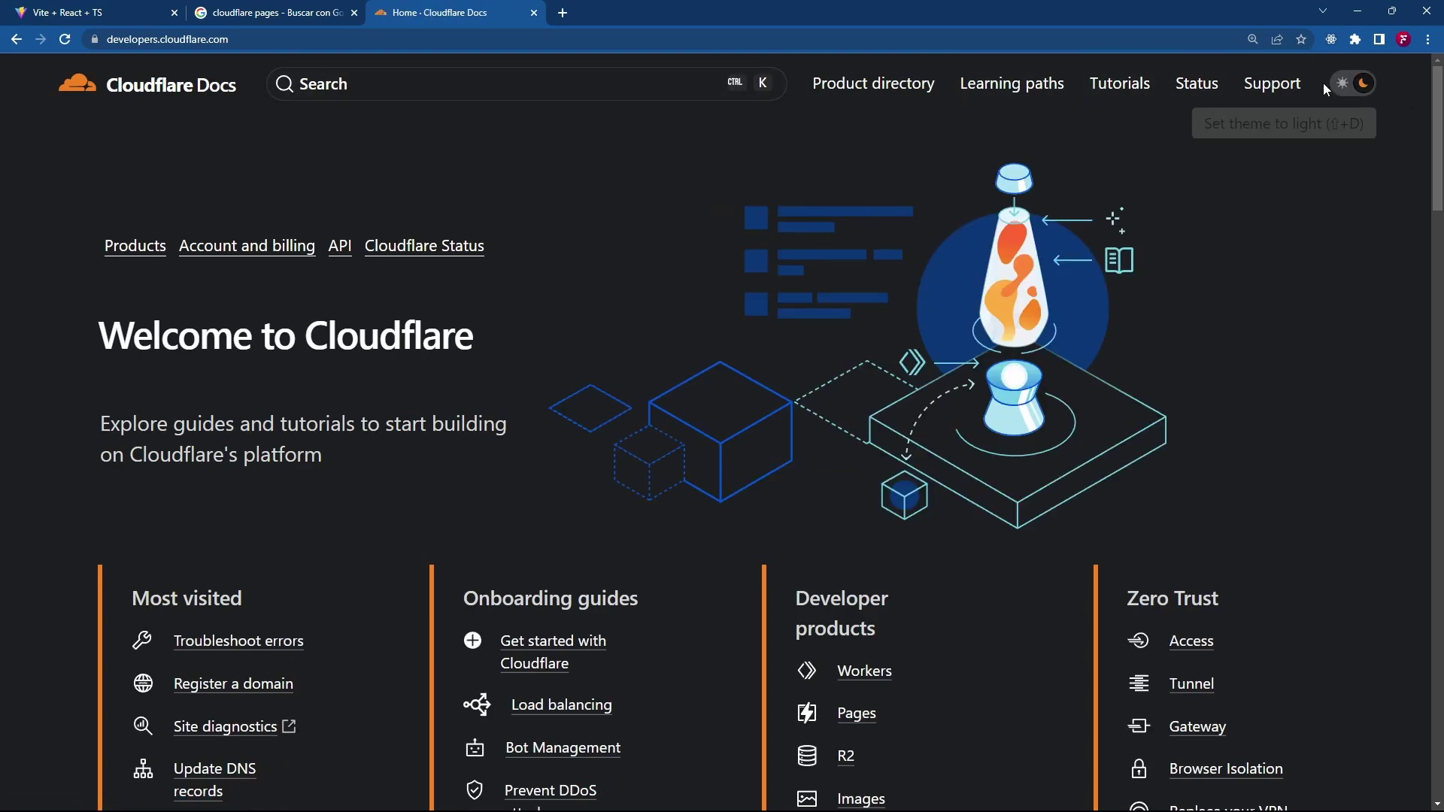
{"action": "scroll", "coordinate": [1199, 295], "scroll_direction": "down", "scroll_amount": 2}
{"action": "scroll", "coordinate": [758, 200], "scroll_direction": "up", "scroll_amount": 2}
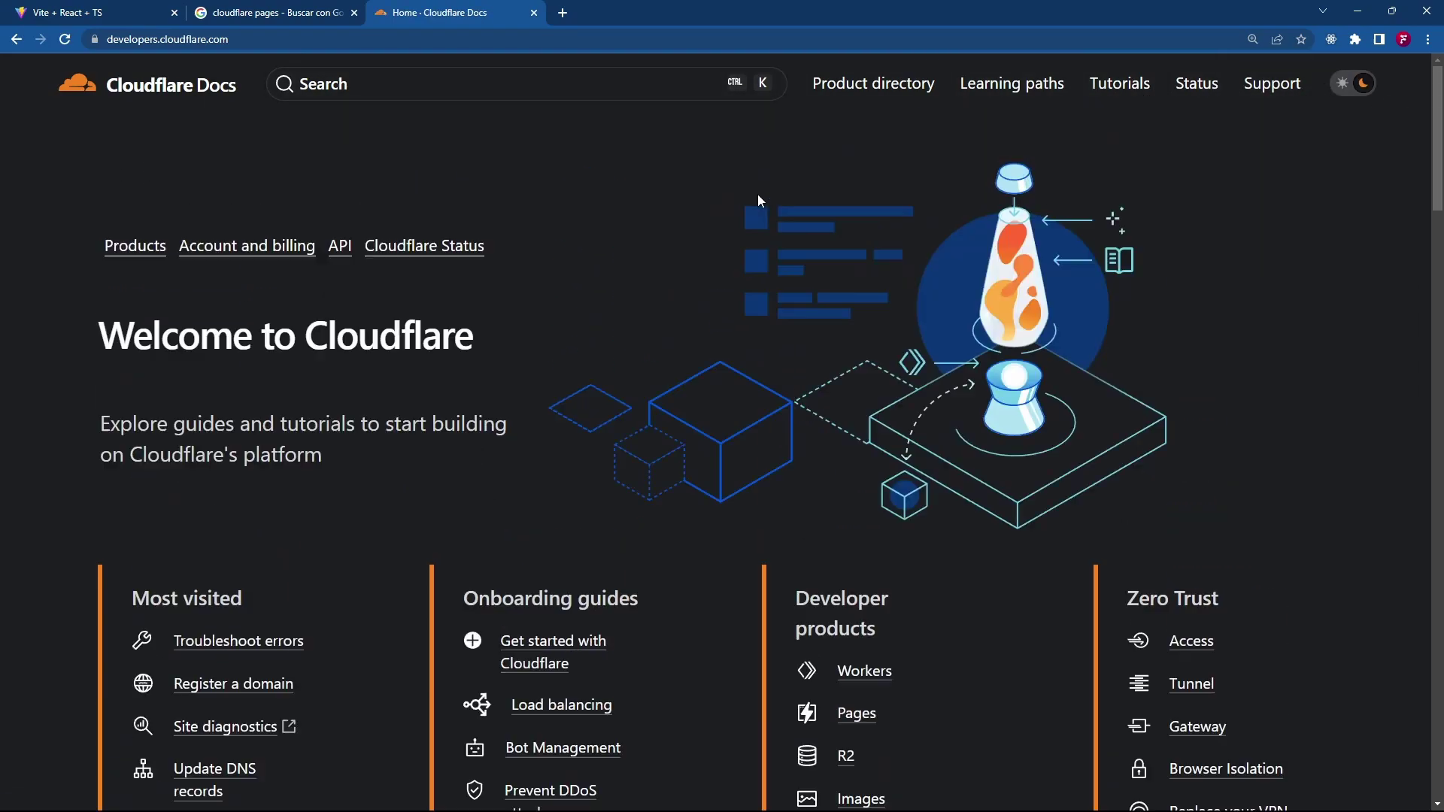
- Return to the Cloudflare Pages site through the "cloudflare pages" search and open its sign-up page
{"action": "left_click", "coordinate": [435, 35]}
{"action": "type", "text": "cloud"}
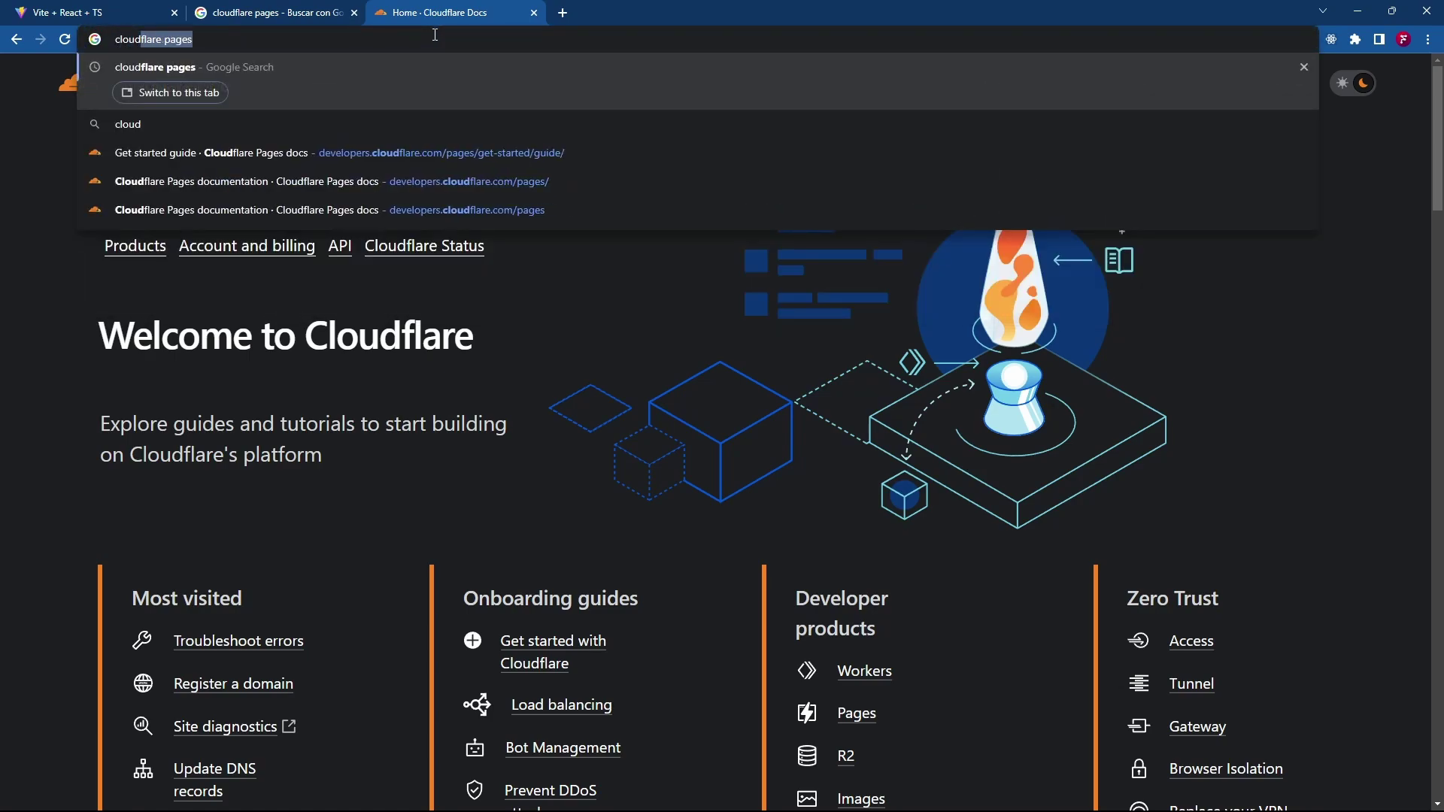
{"action": "key", "text": "Return"}
{"action": "left_click", "coordinate": [177, 383]}
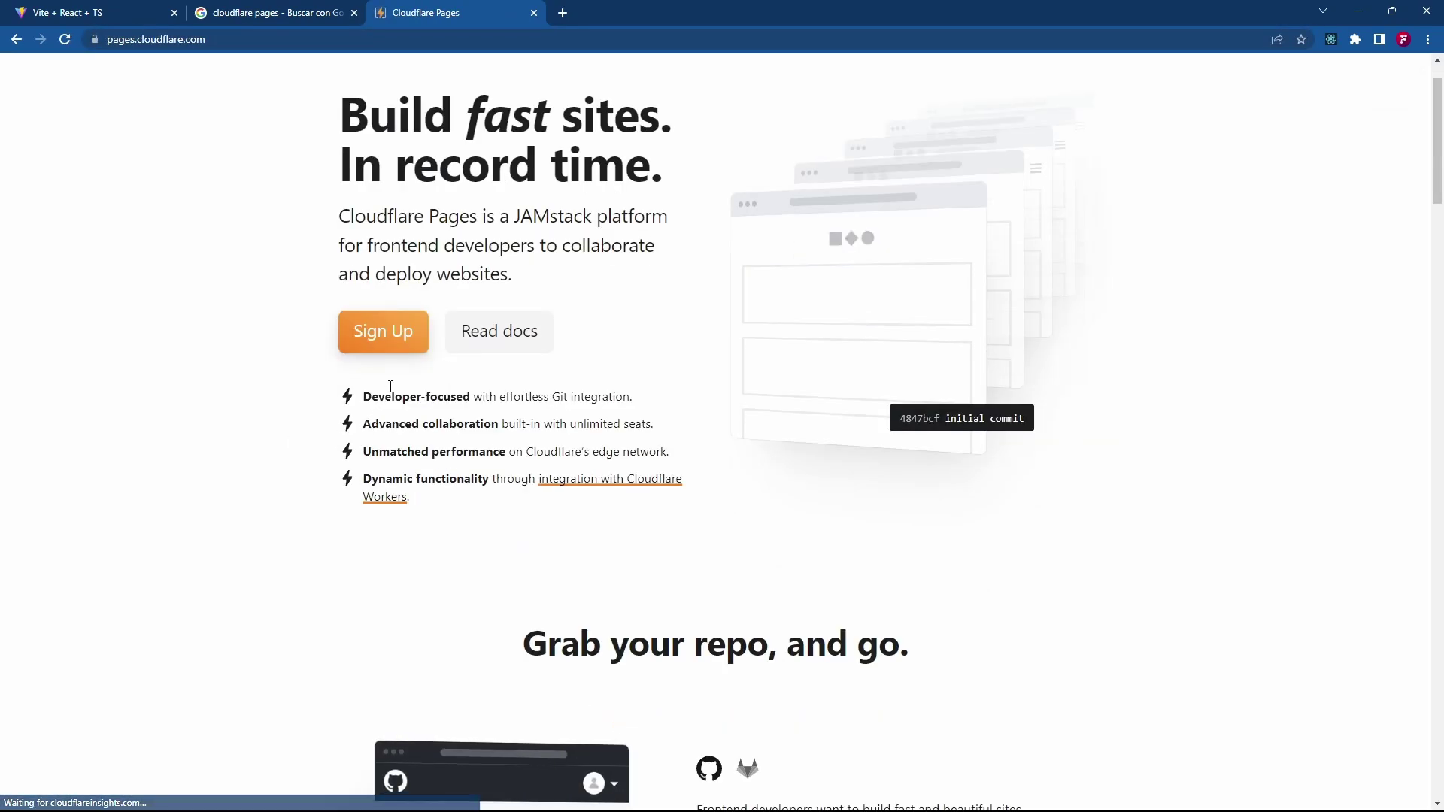
{"action": "left_click", "coordinate": [409, 346]}
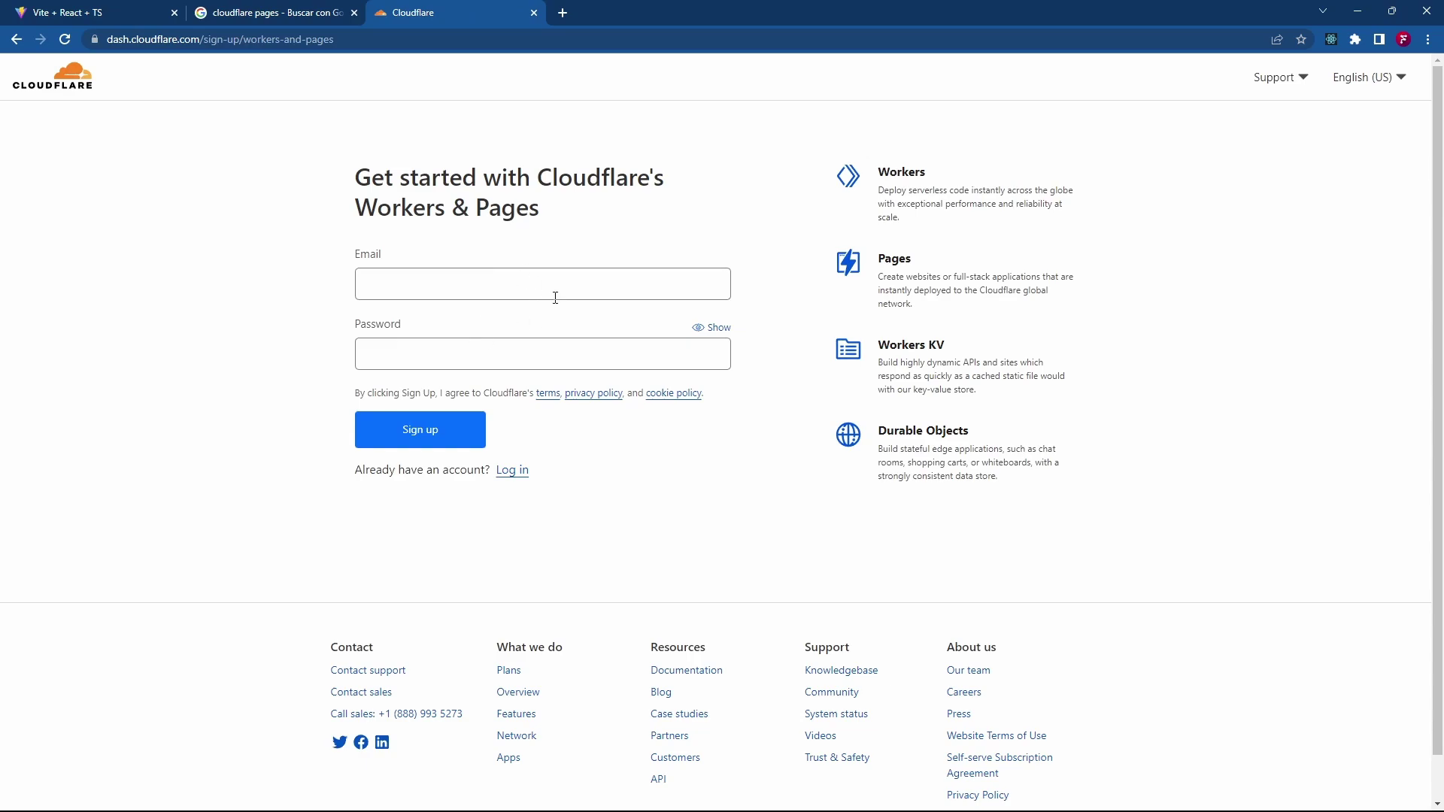
- Log in to the existing Cloudflare account without saving the password in Chrome, and open Workers & Pages
{"action": "left_click", "coordinate": [514, 471]}
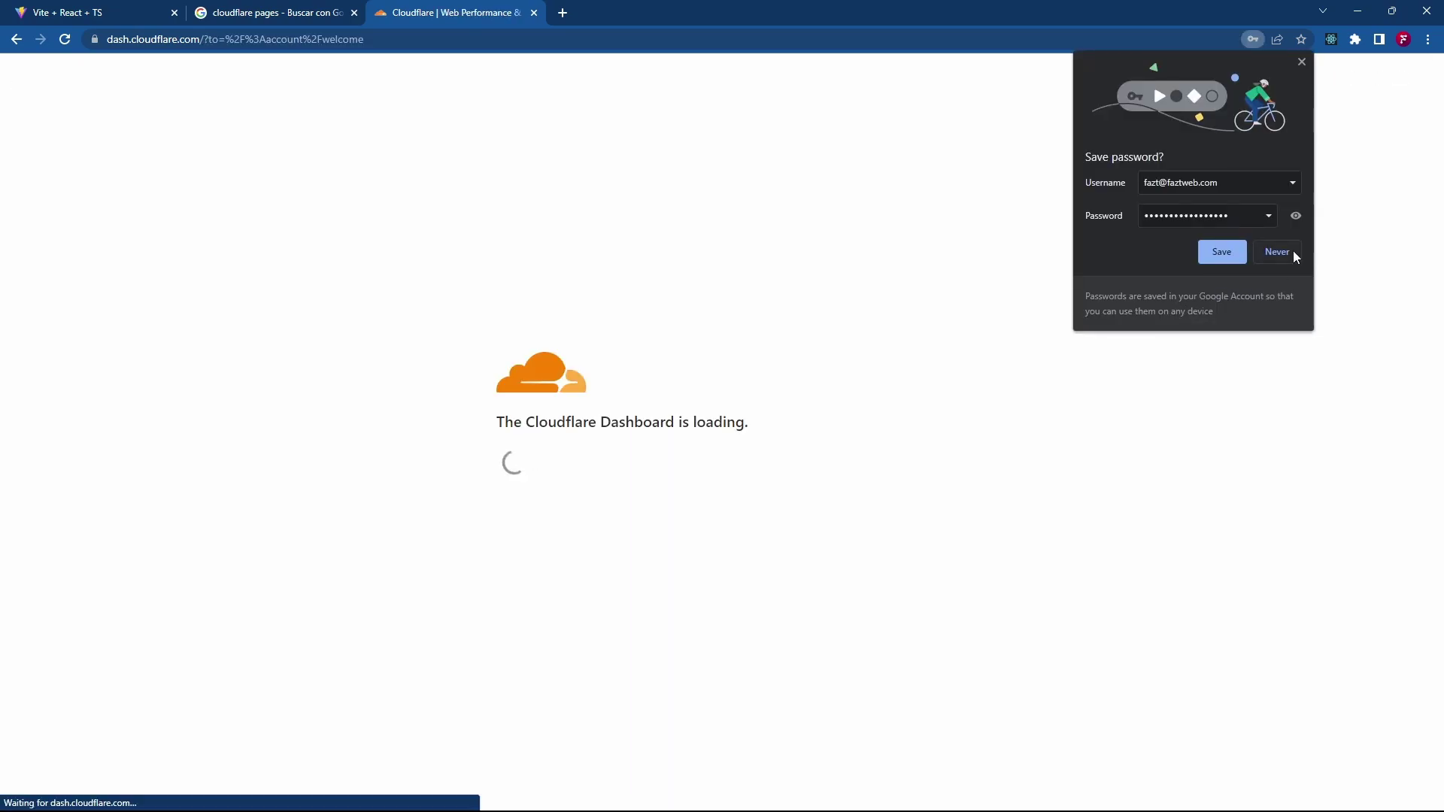
{"action": "left_click", "coordinate": [1289, 251]}
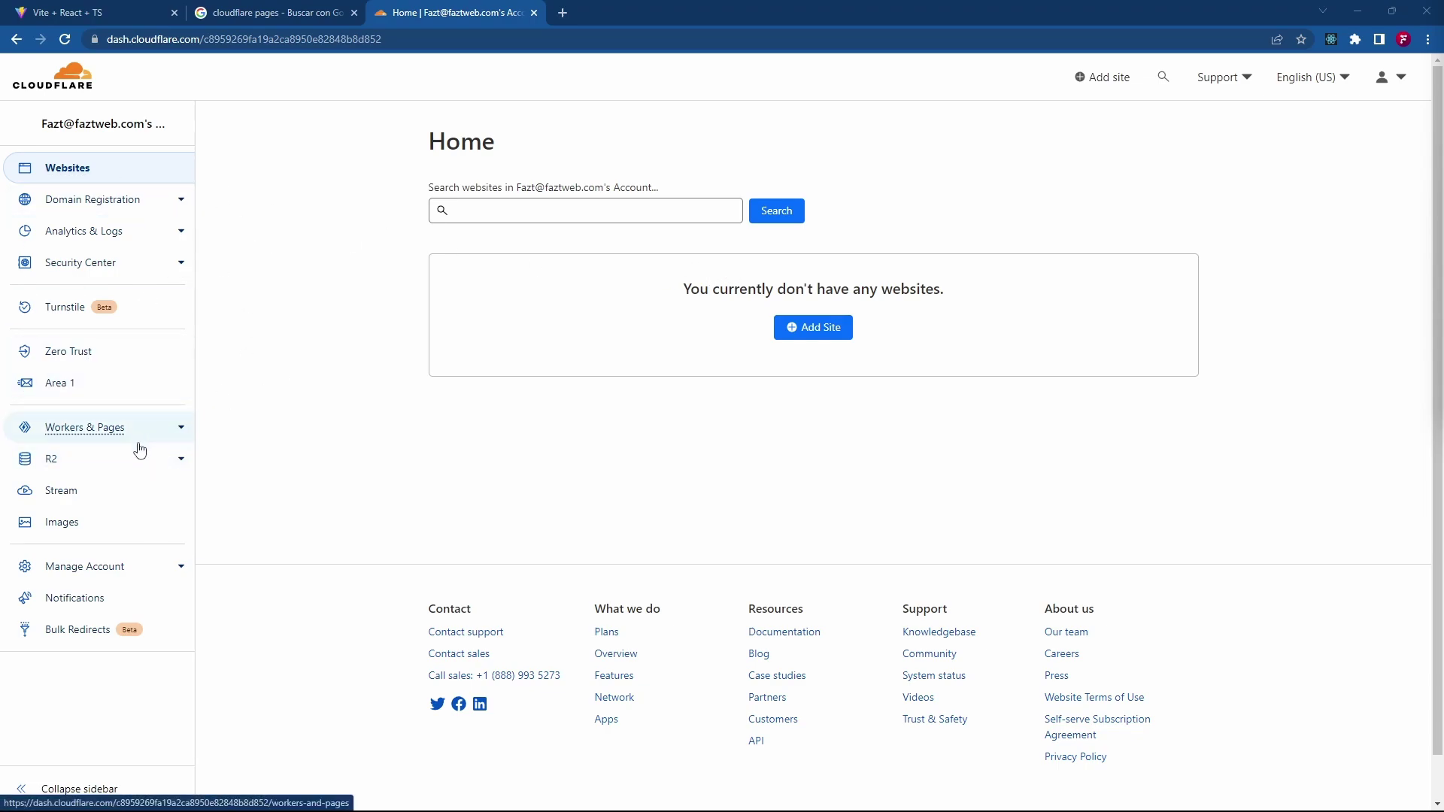
{"action": "left_click", "coordinate": [102, 441]}
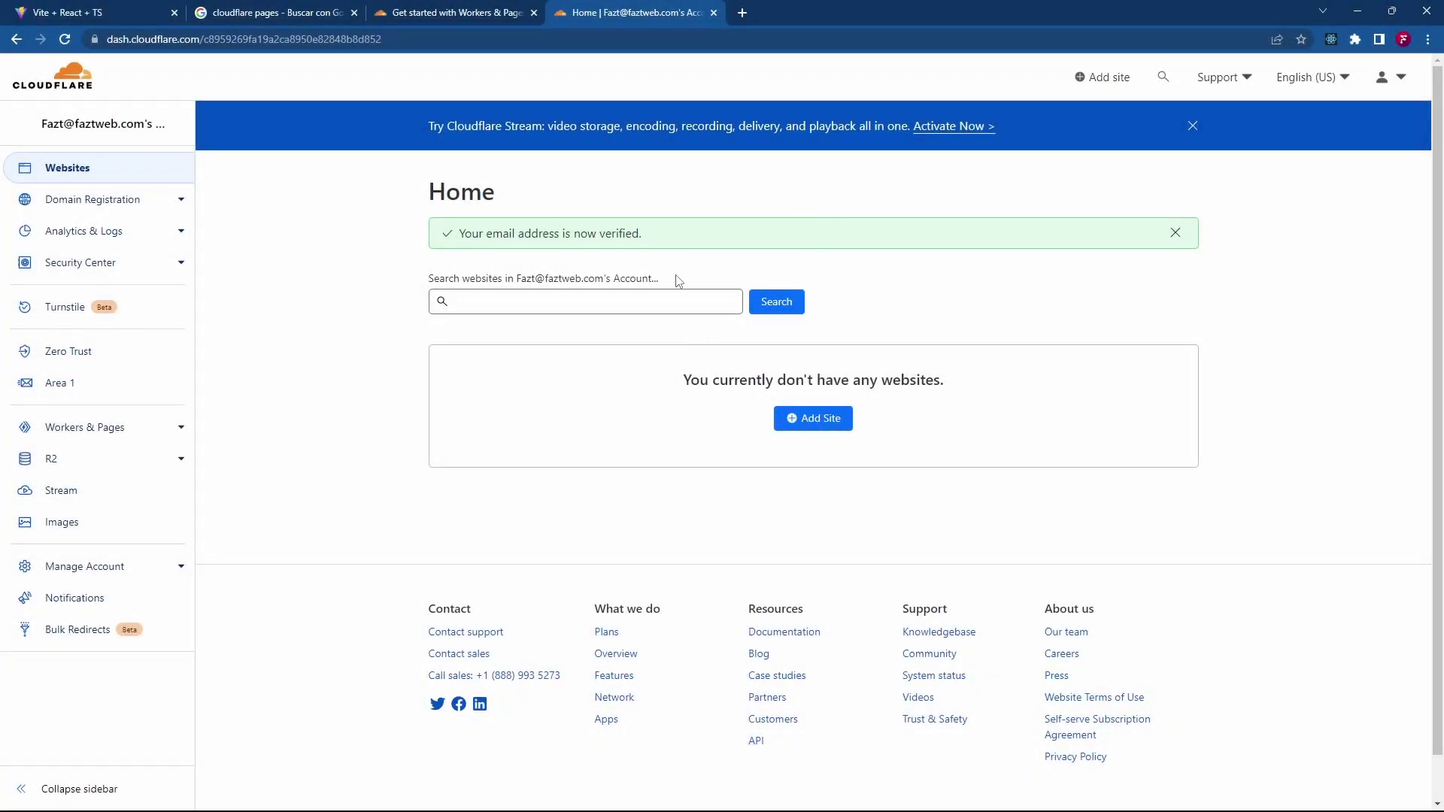
- Close the email verification tab, reload the Workers & Pages creation page and look through its Workers options
{"action": "left_click_drag", "start_coordinate": [462, 251], "coordinate": [740, 229]}
{"action": "middle_click", "coordinate": [653, 9]}
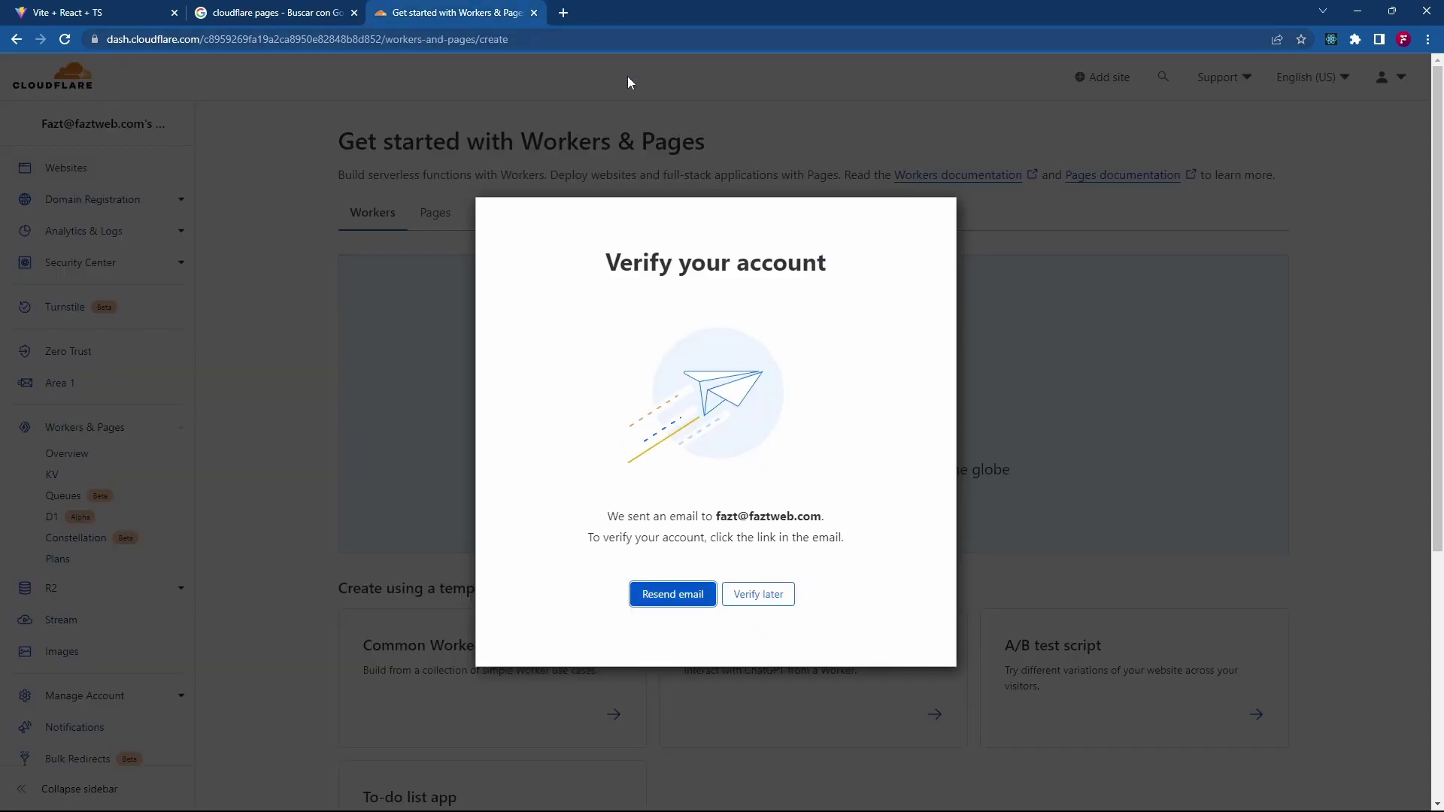
{"action": "key", "text": "F5"}
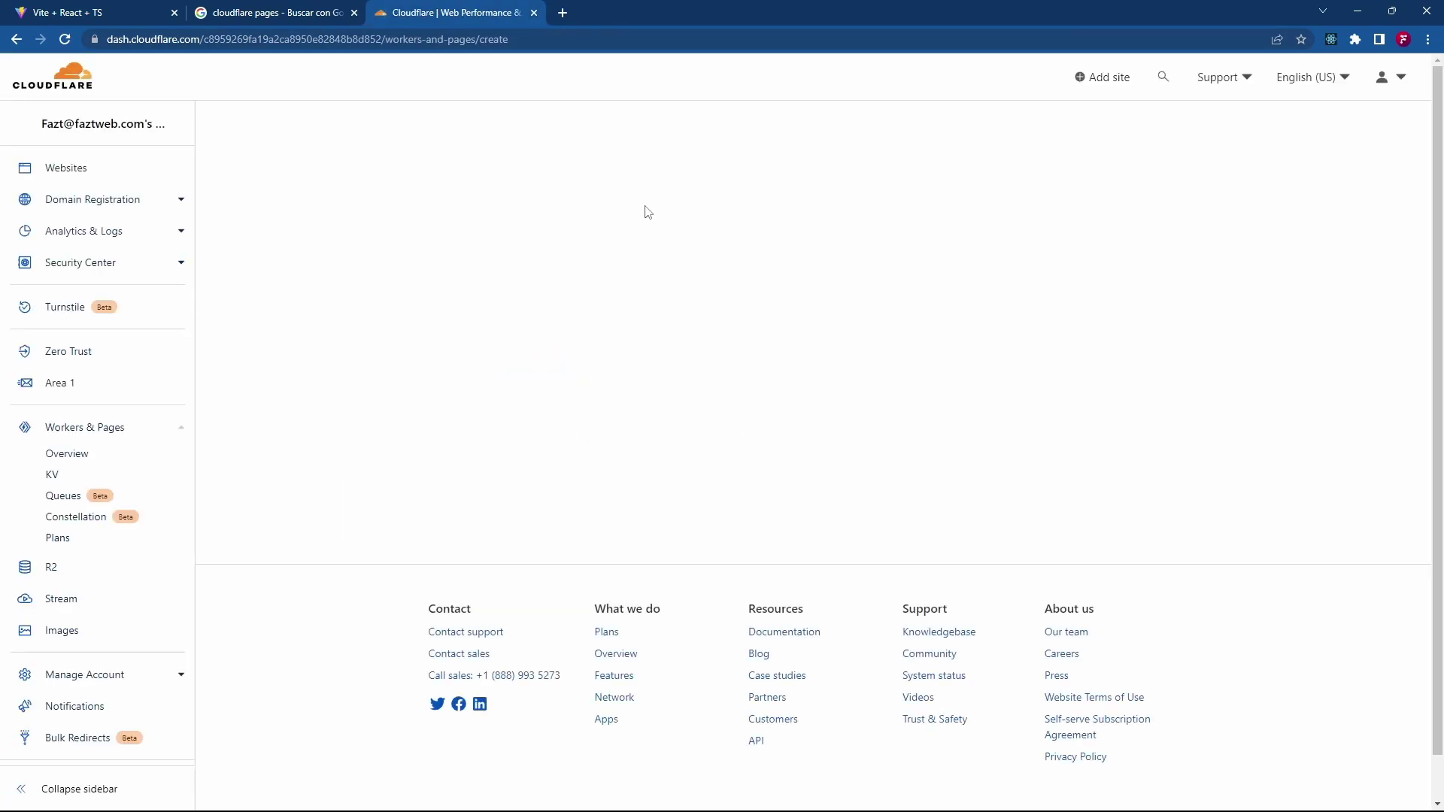
{"action": "scroll", "coordinate": [759, 271], "scroll_direction": "down", "scroll_amount": 3}
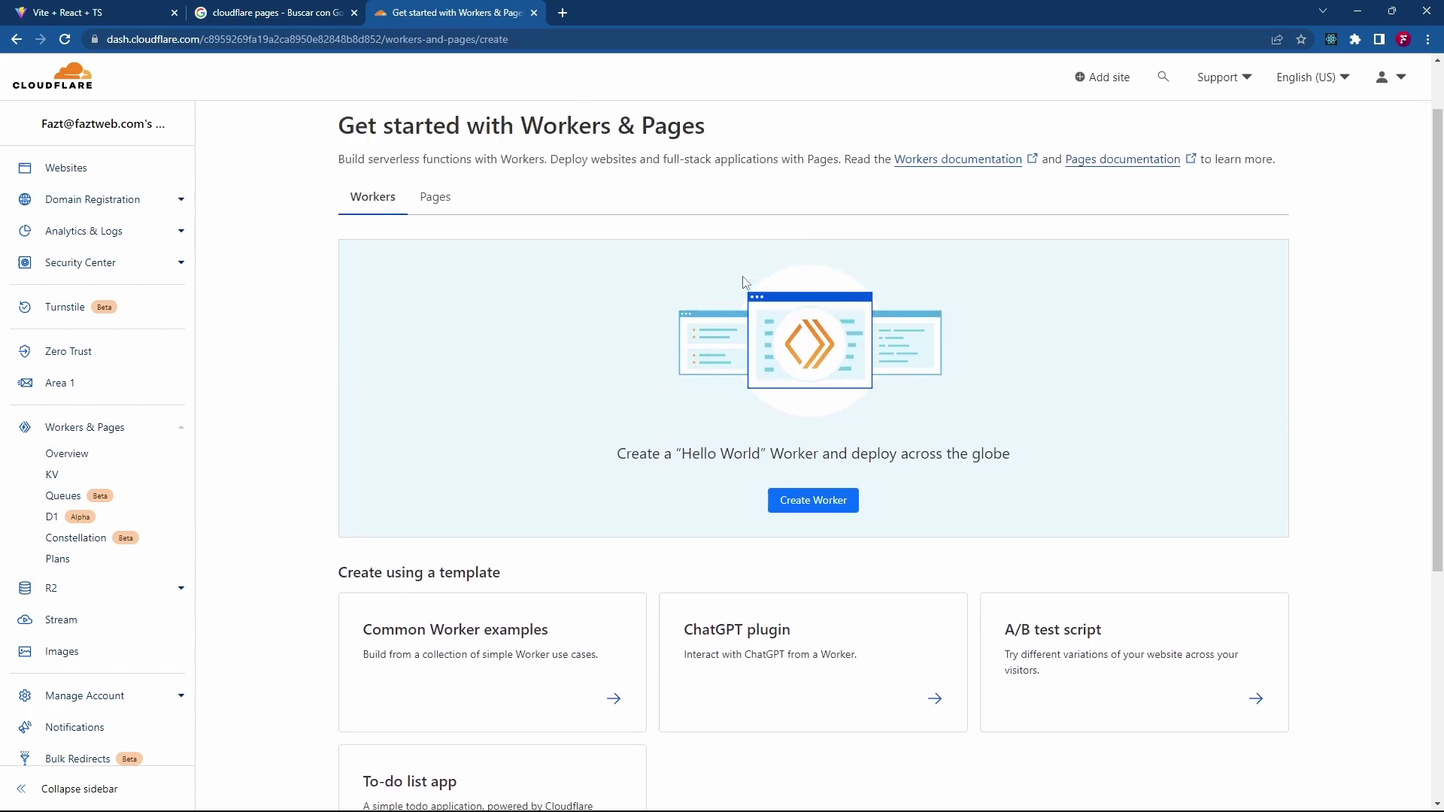
{"action": "scroll", "coordinate": [728, 282], "scroll_direction": "down", "scroll_amount": 3}
{"action": "scroll", "coordinate": [728, 282], "scroll_direction": "up", "scroll_amount": 4}
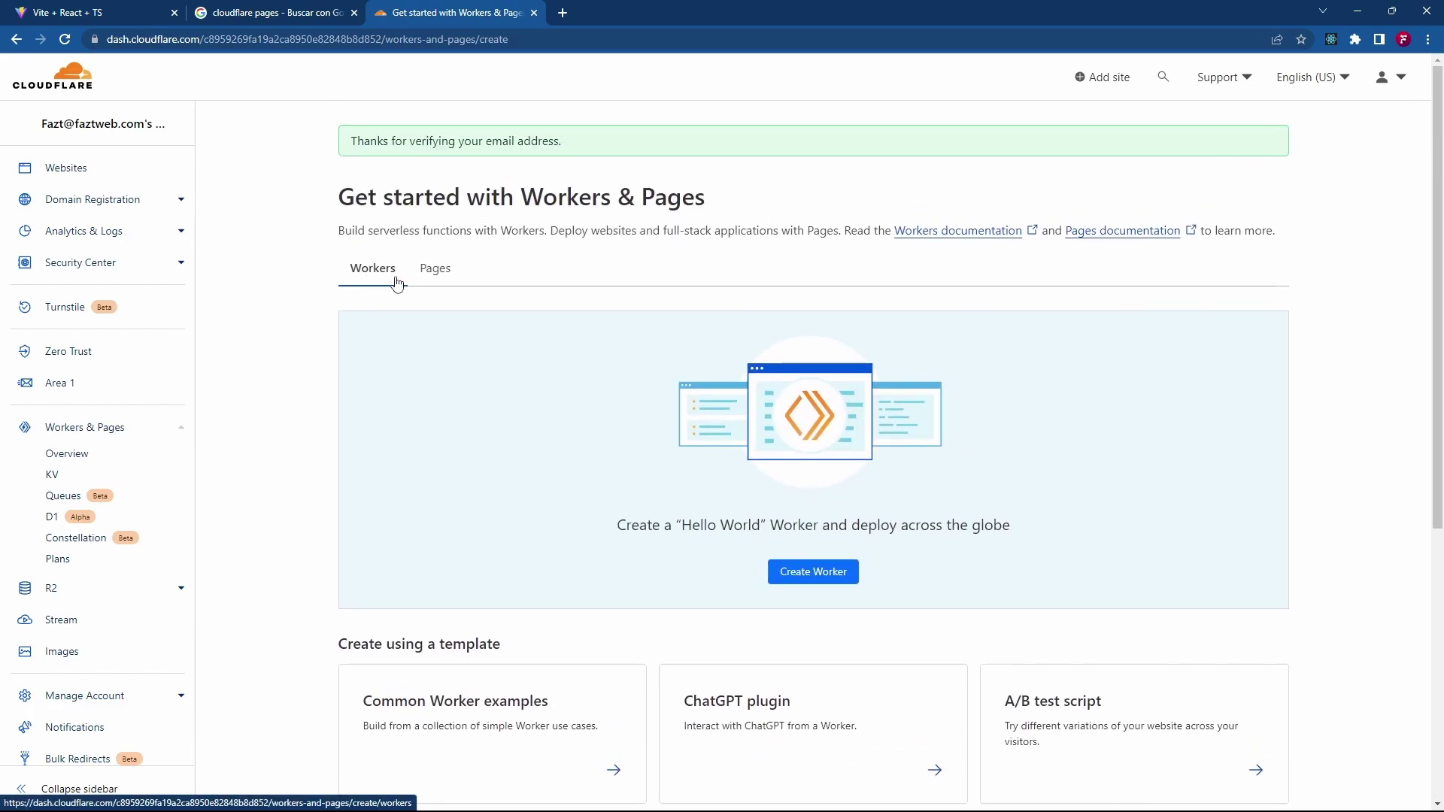
- Show the Pages creation options and review importing an existing Git repository and direct upload of assets
{"action": "left_click", "coordinate": [430, 276]}
{"action": "scroll", "coordinate": [855, 289], "scroll_direction": "down", "scroll_amount": 3}
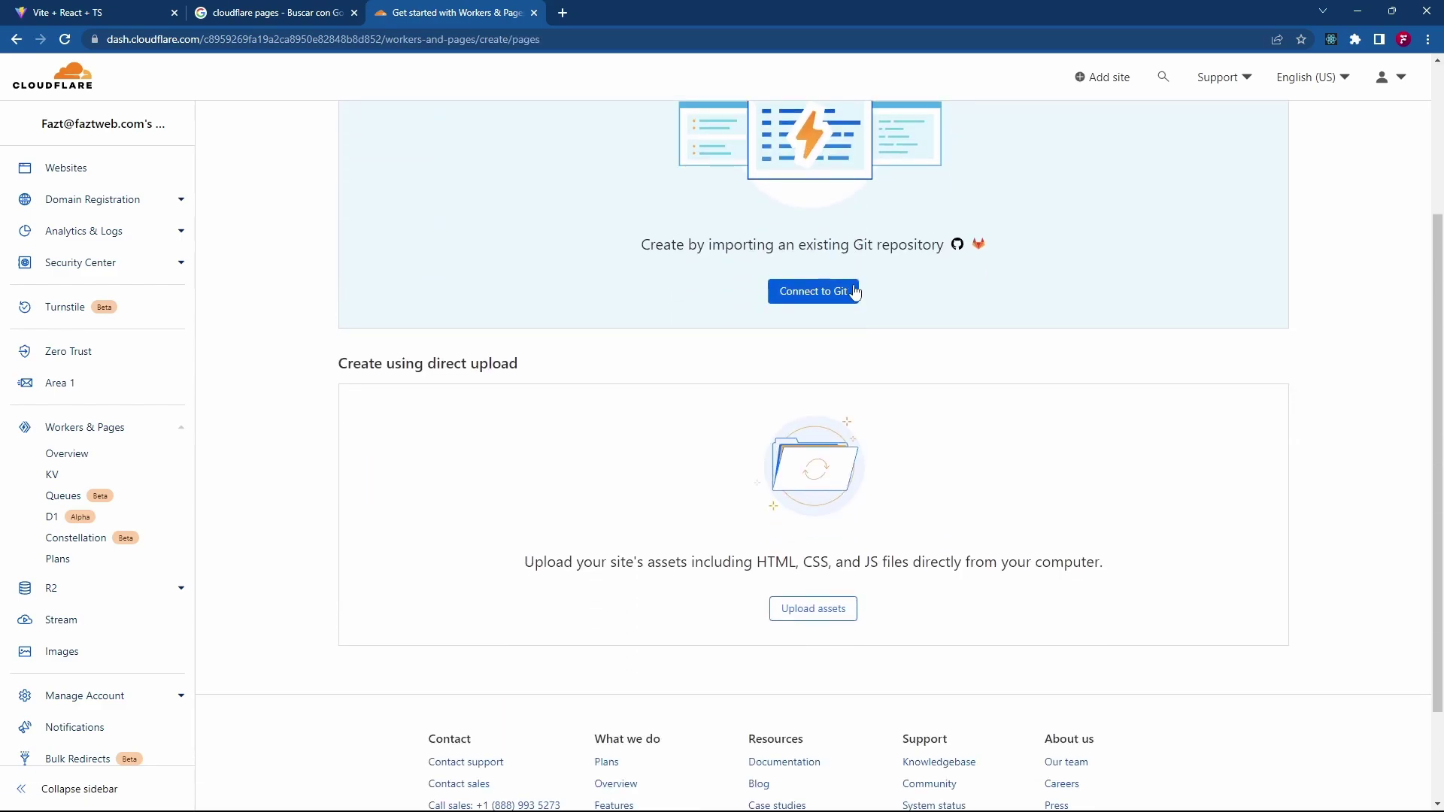
{"action": "scroll", "coordinate": [861, 316], "scroll_direction": "up", "scroll_amount": 3}
{"action": "scroll", "coordinate": [857, 375], "scroll_direction": "down", "scroll_amount": 4}
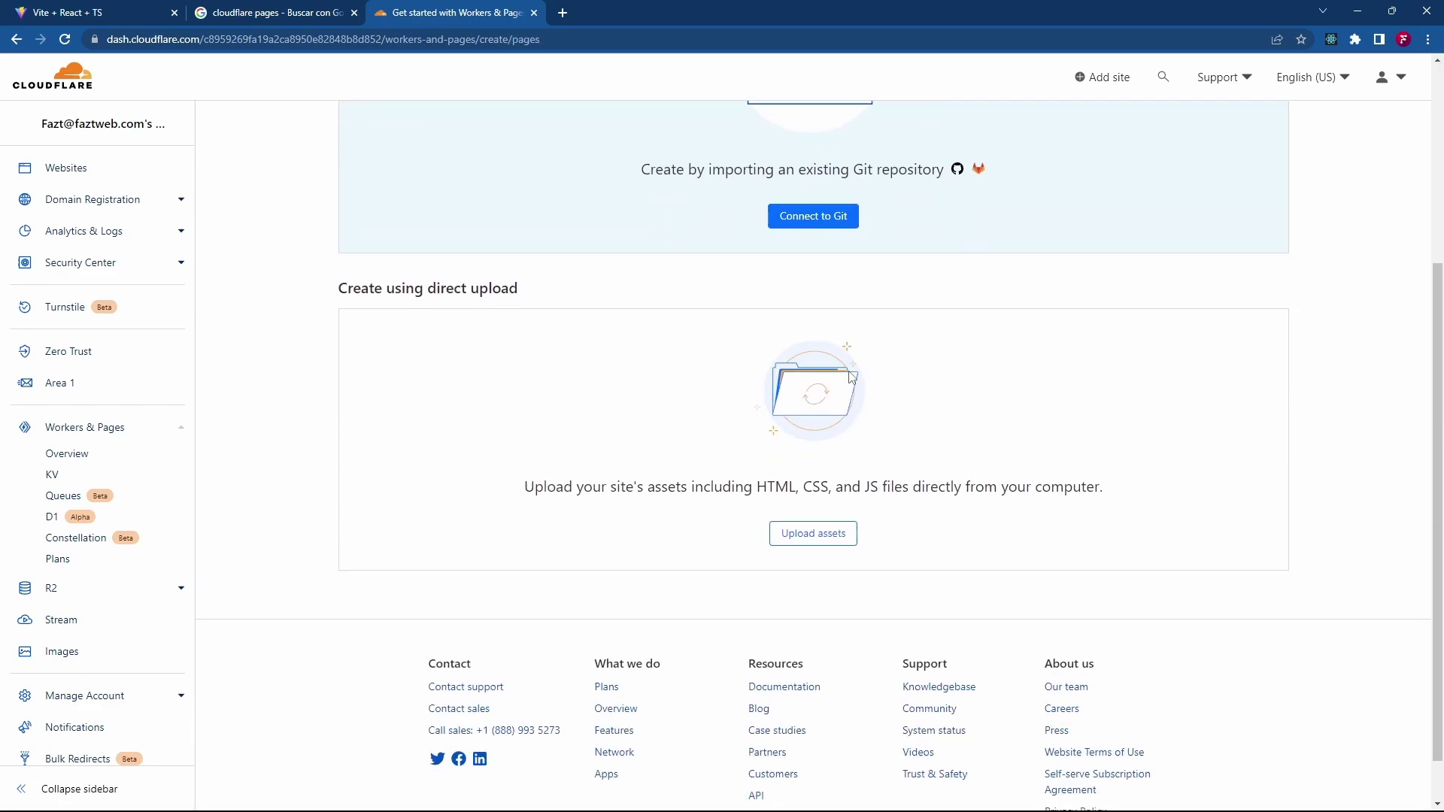
{"action": "scroll", "coordinate": [766, 415], "scroll_direction": "up", "scroll_amount": 3}
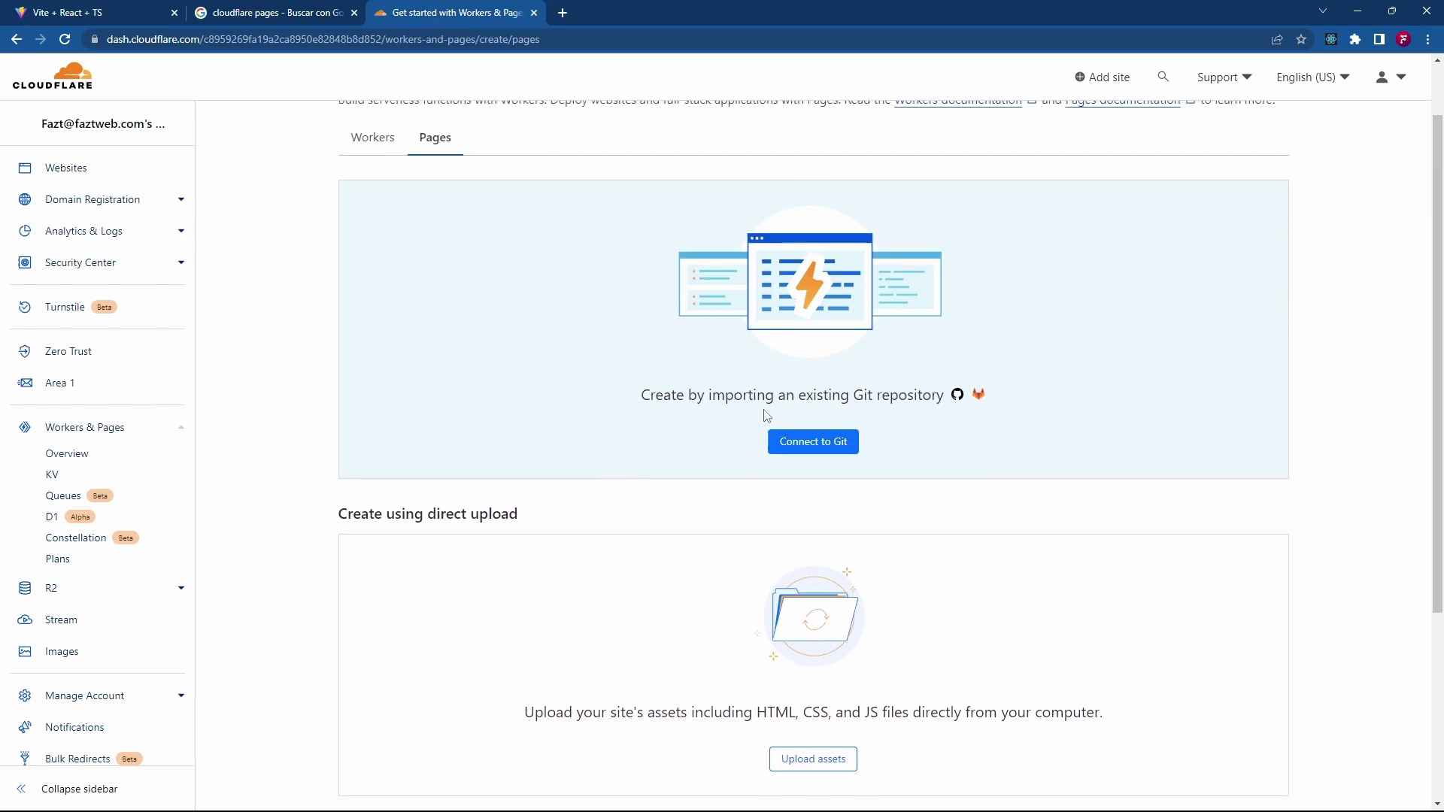
{"action": "scroll", "coordinate": [765, 415], "scroll_direction": "down", "scroll_amount": 1}
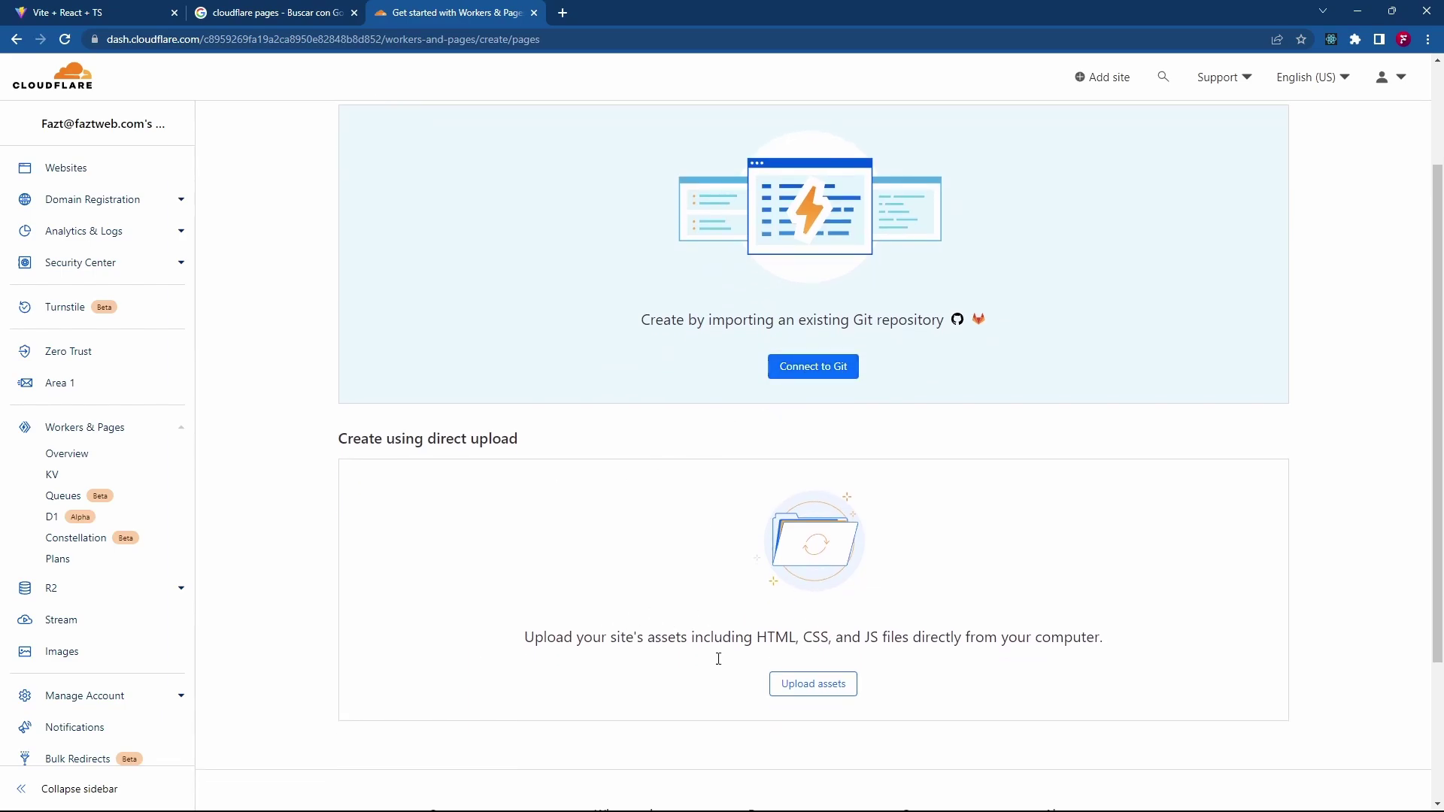
{"action": "scroll", "coordinate": [754, 545], "scroll_direction": "up", "scroll_amount": 2}
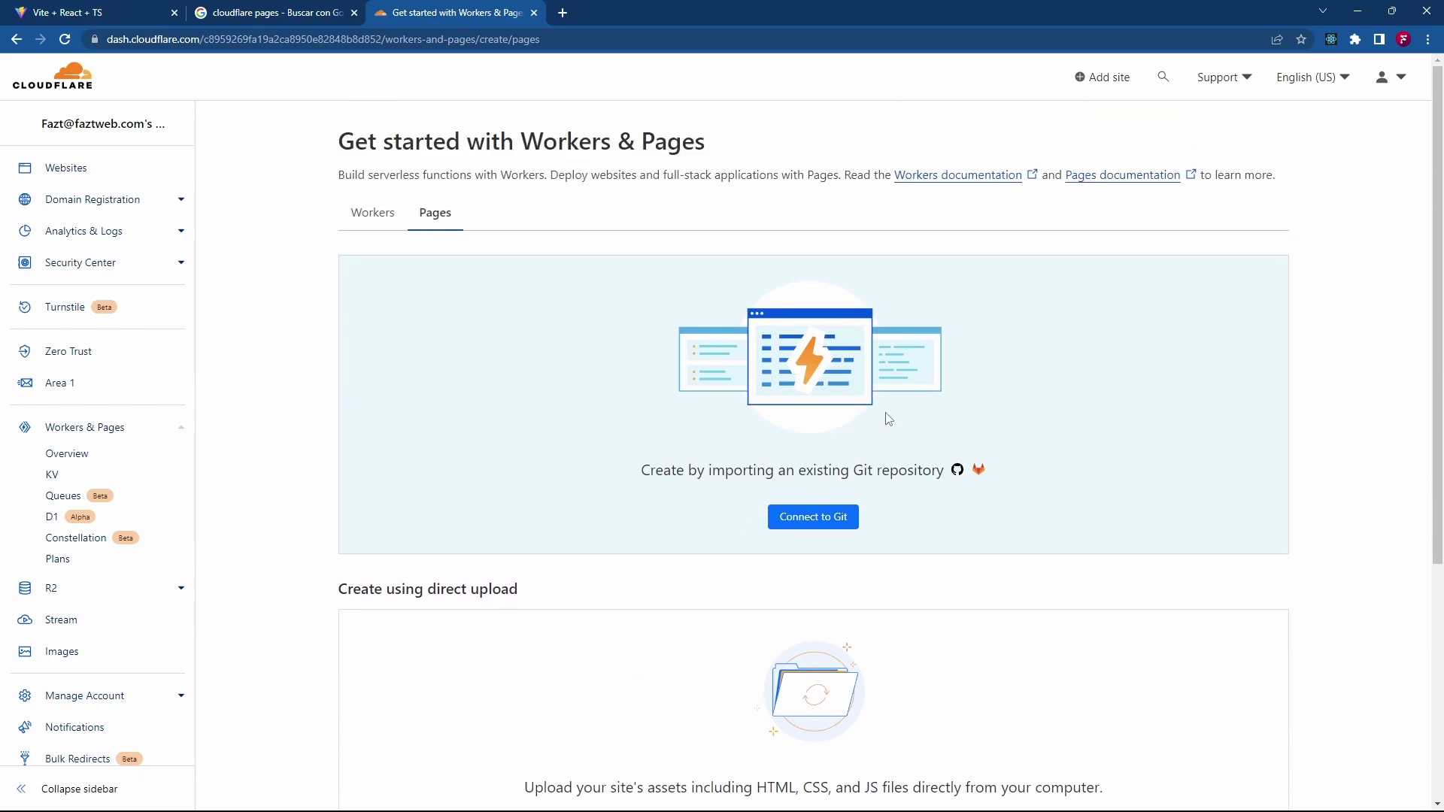
- Choose to create the Pages site from an existing Git repository and review the GitHub connection page
{"action": "left_click", "coordinate": [812, 519]}
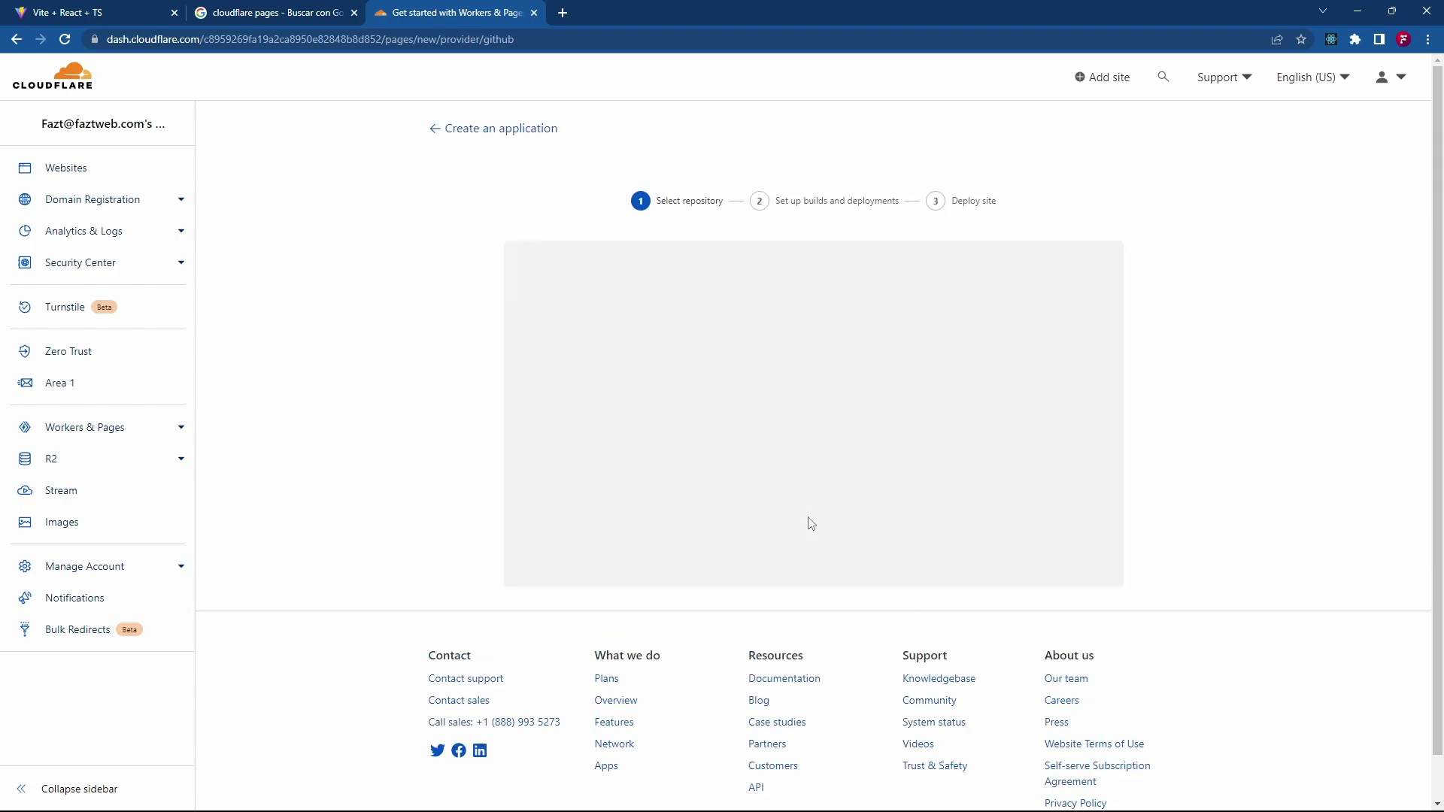
{"action": "scroll", "coordinate": [808, 504], "scroll_direction": "down", "scroll_amount": 3}
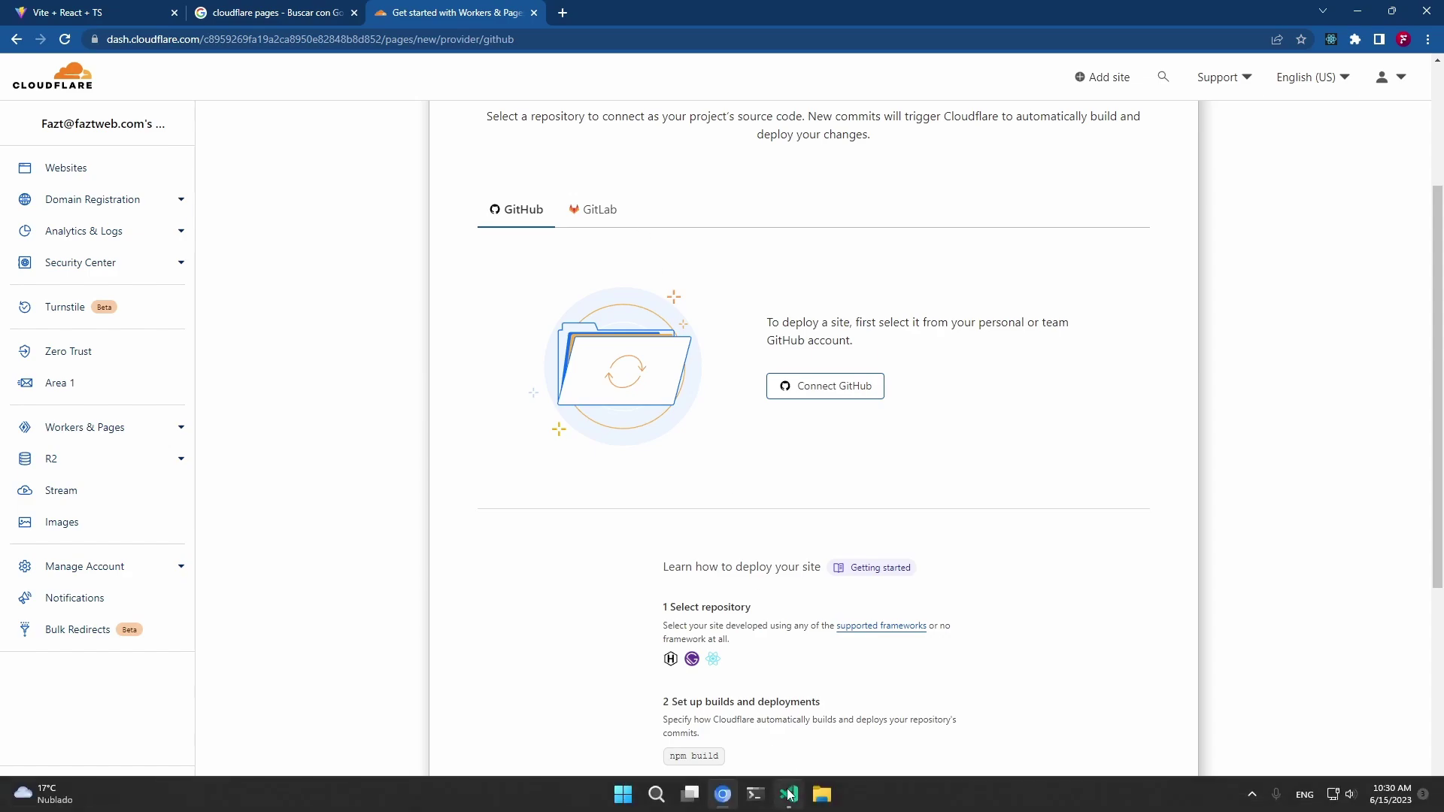
- Switch to VS Code, stop the running Vite dev server and initialize a Git repository in someproject with git init
{"action": "left_click", "coordinate": [788, 803]}
{"action": "left_click", "coordinate": [494, 61]}
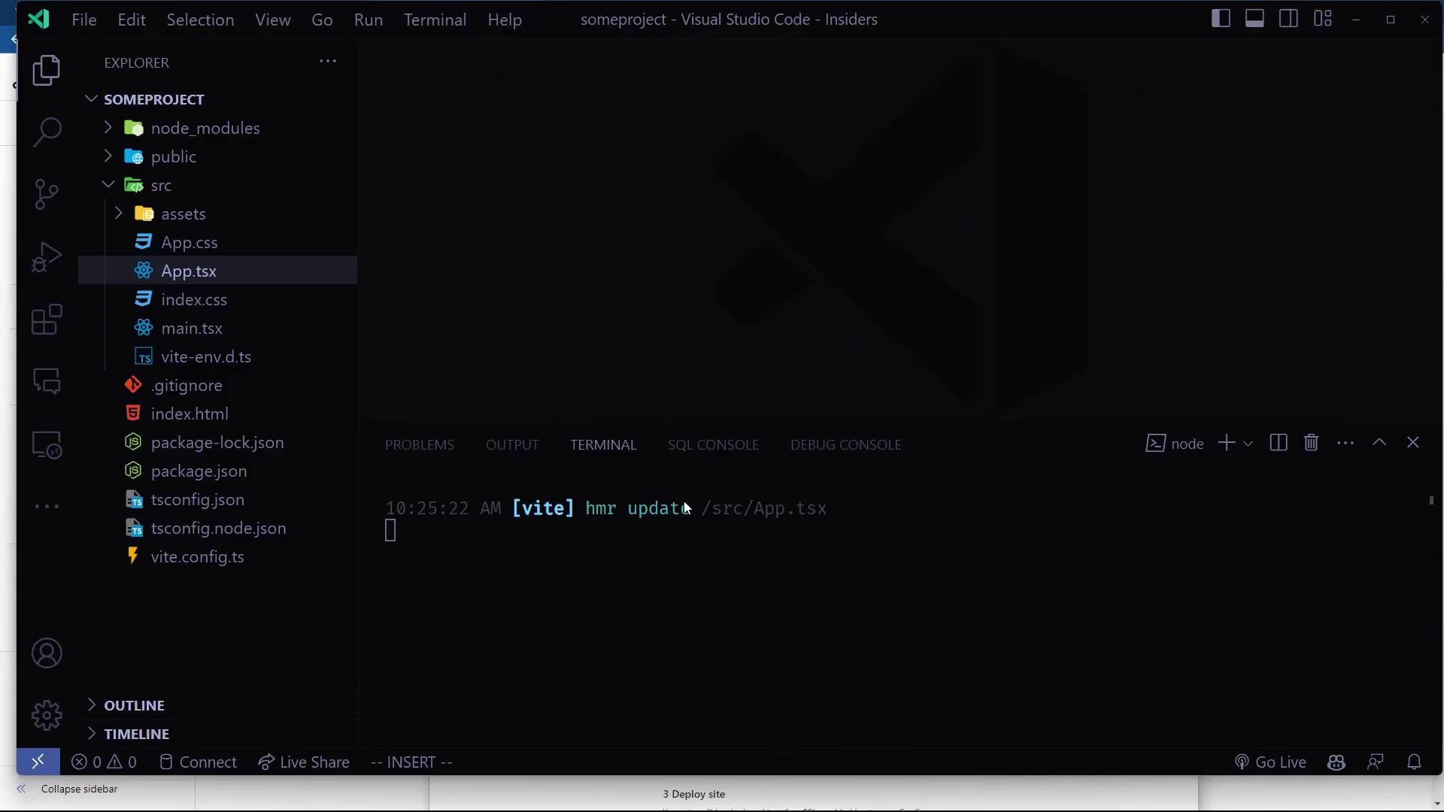
{"action": "key", "text": "ctrl+c"}
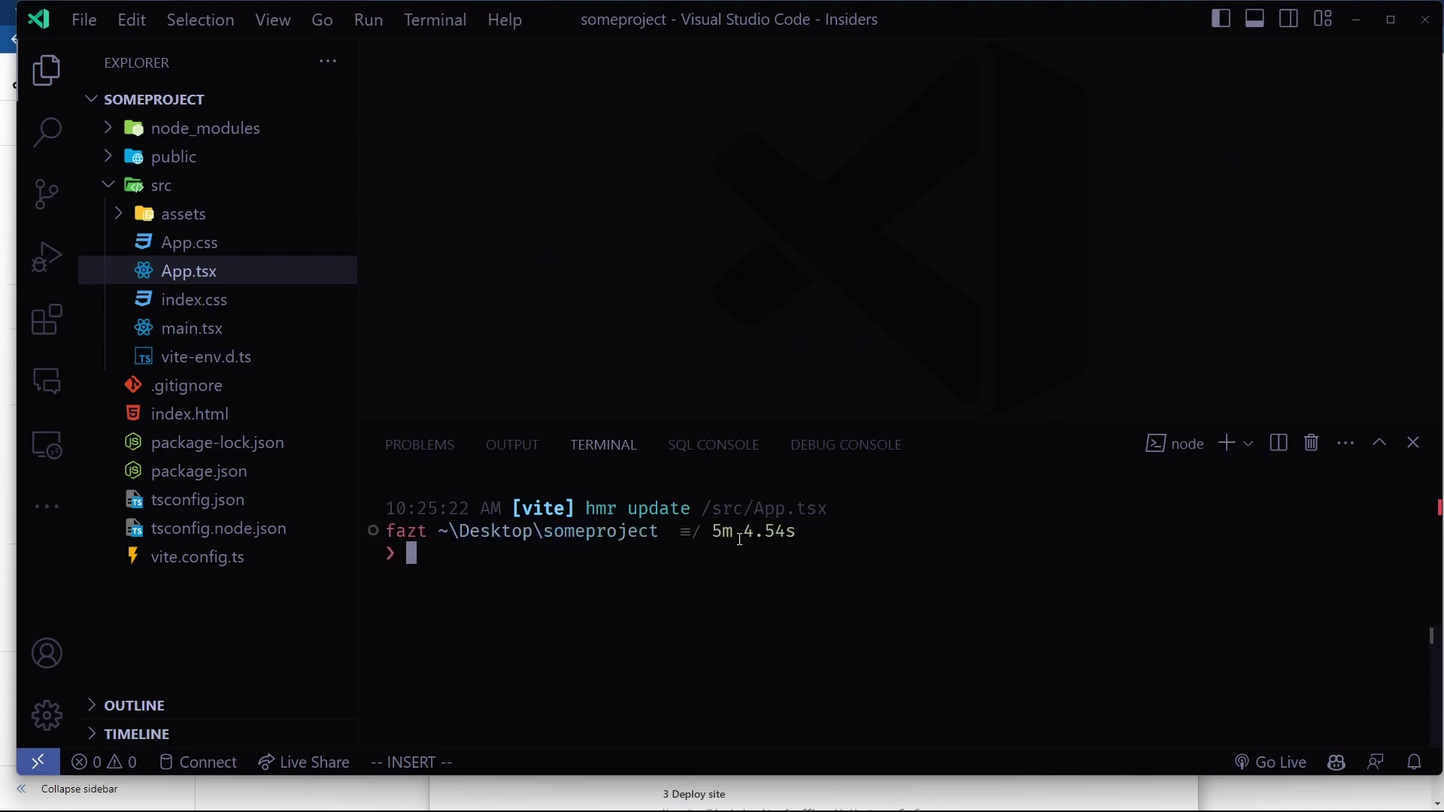
{"action": "type", "text": "git init"}
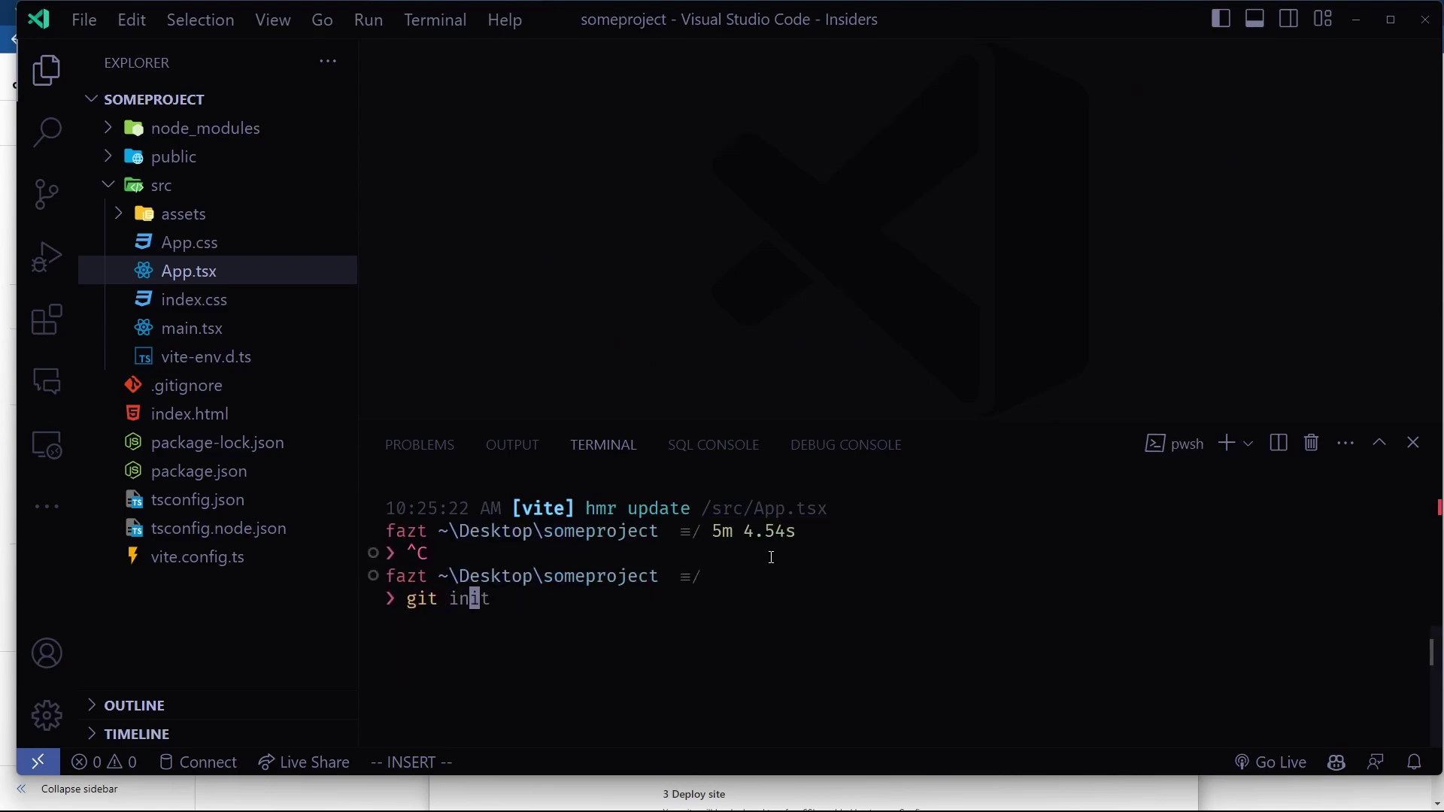
{"action": "key", "text": "Return"}
{"action": "double_click", "coordinate": [814, 19]}
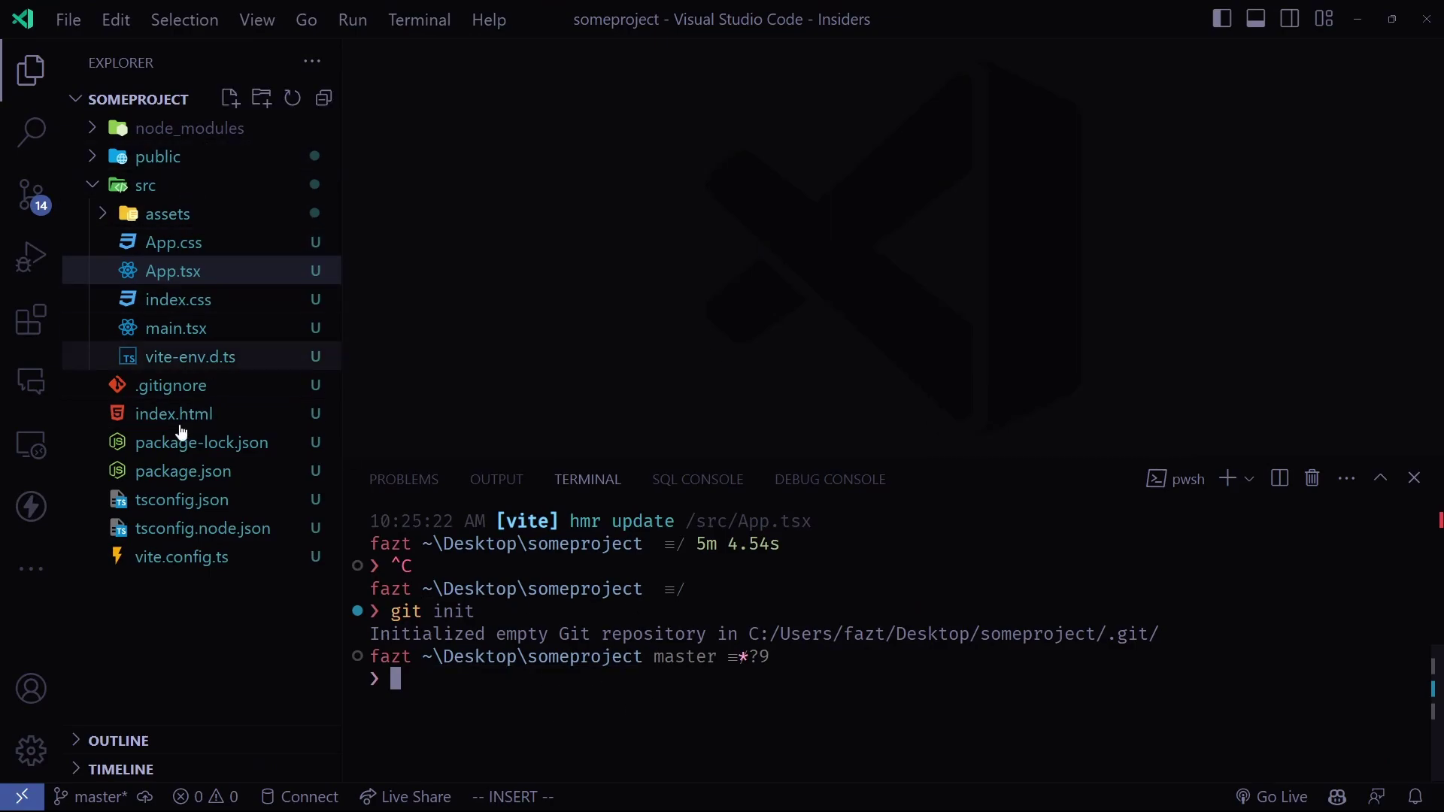
- Collapse the src folder, build the project with npm run build and inspect the generated dist folder
{"action": "left_click", "coordinate": [274, 198]}
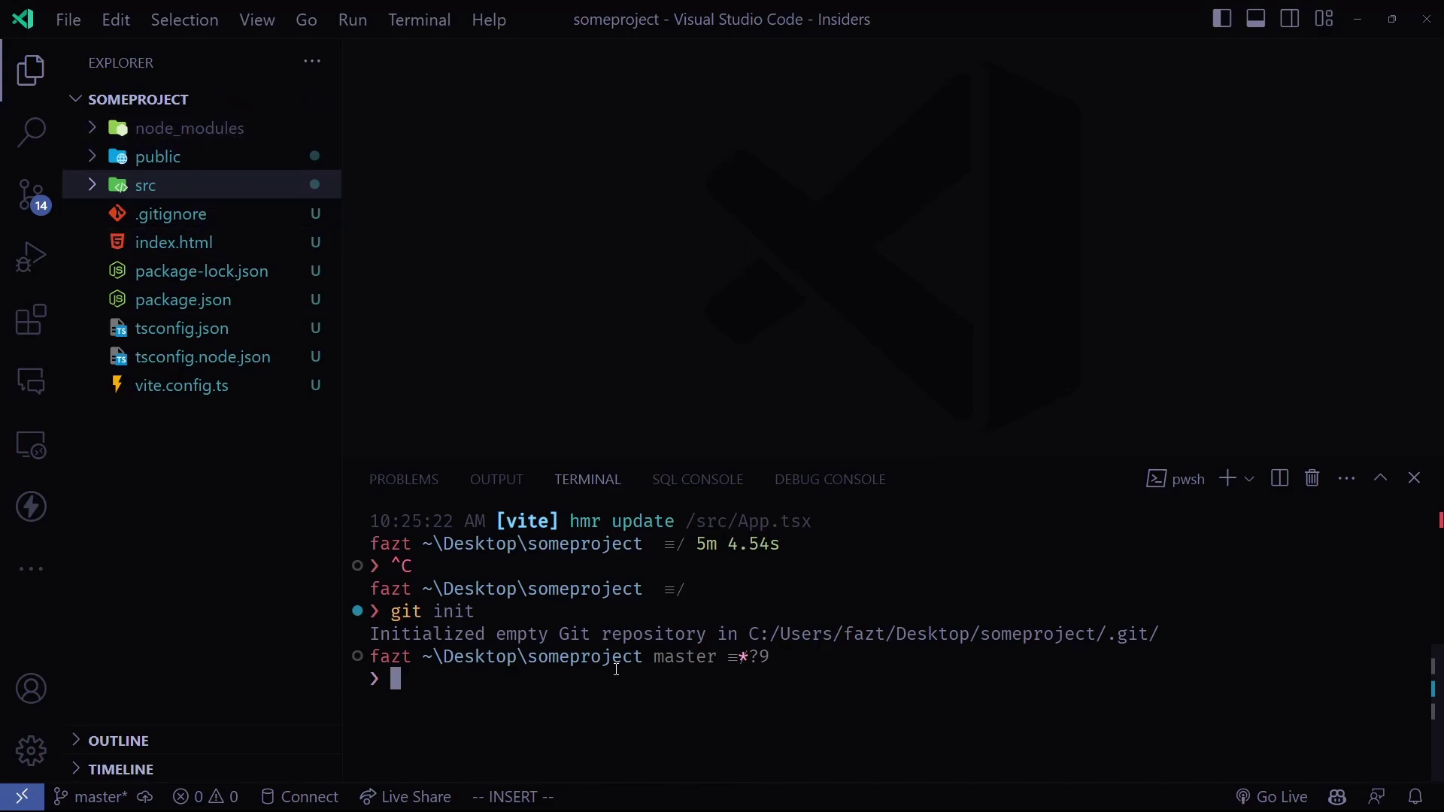
{"action": "type", "text": "npm run build"}
{"action": "key", "text": "Return"}
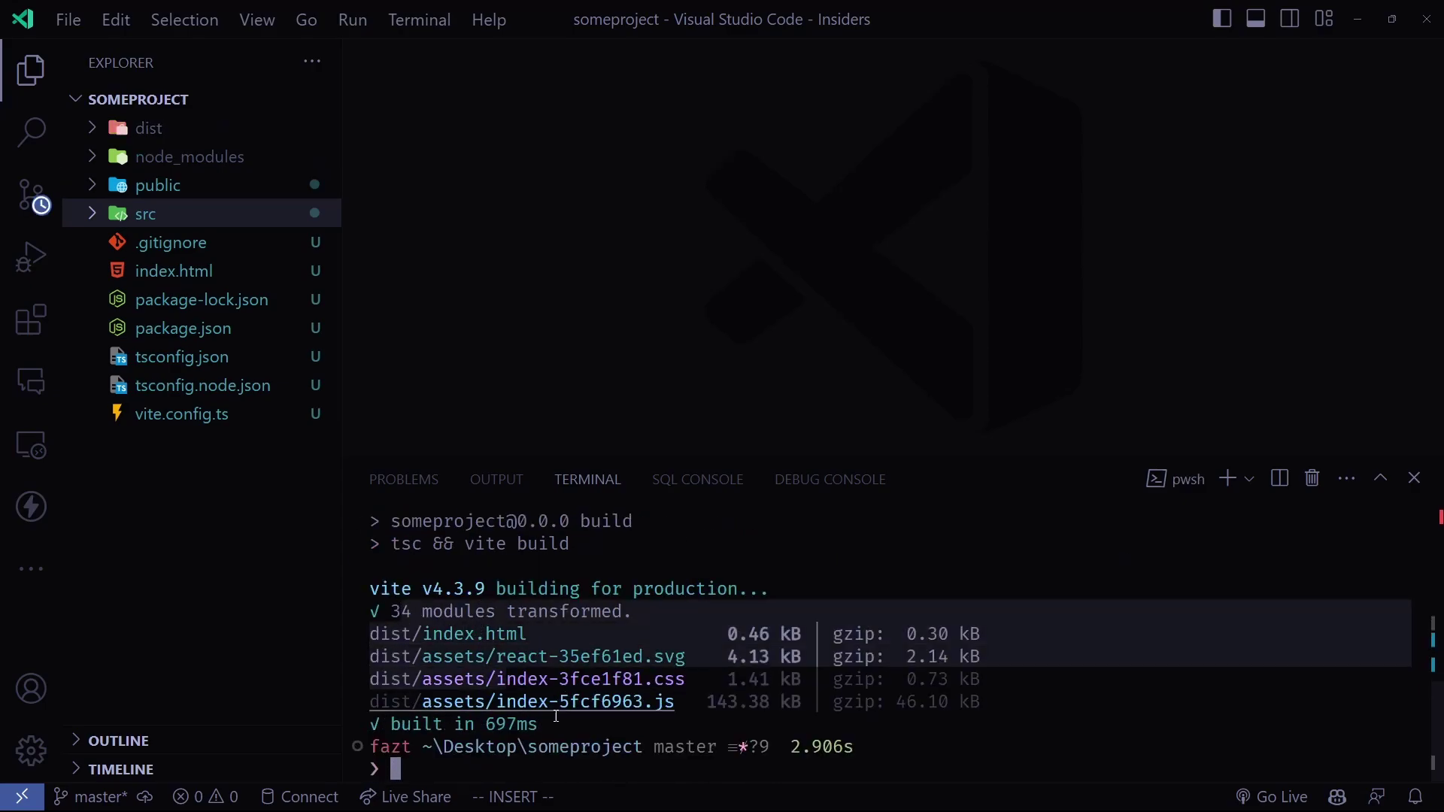
{"action": "left_click", "coordinate": [200, 139]}
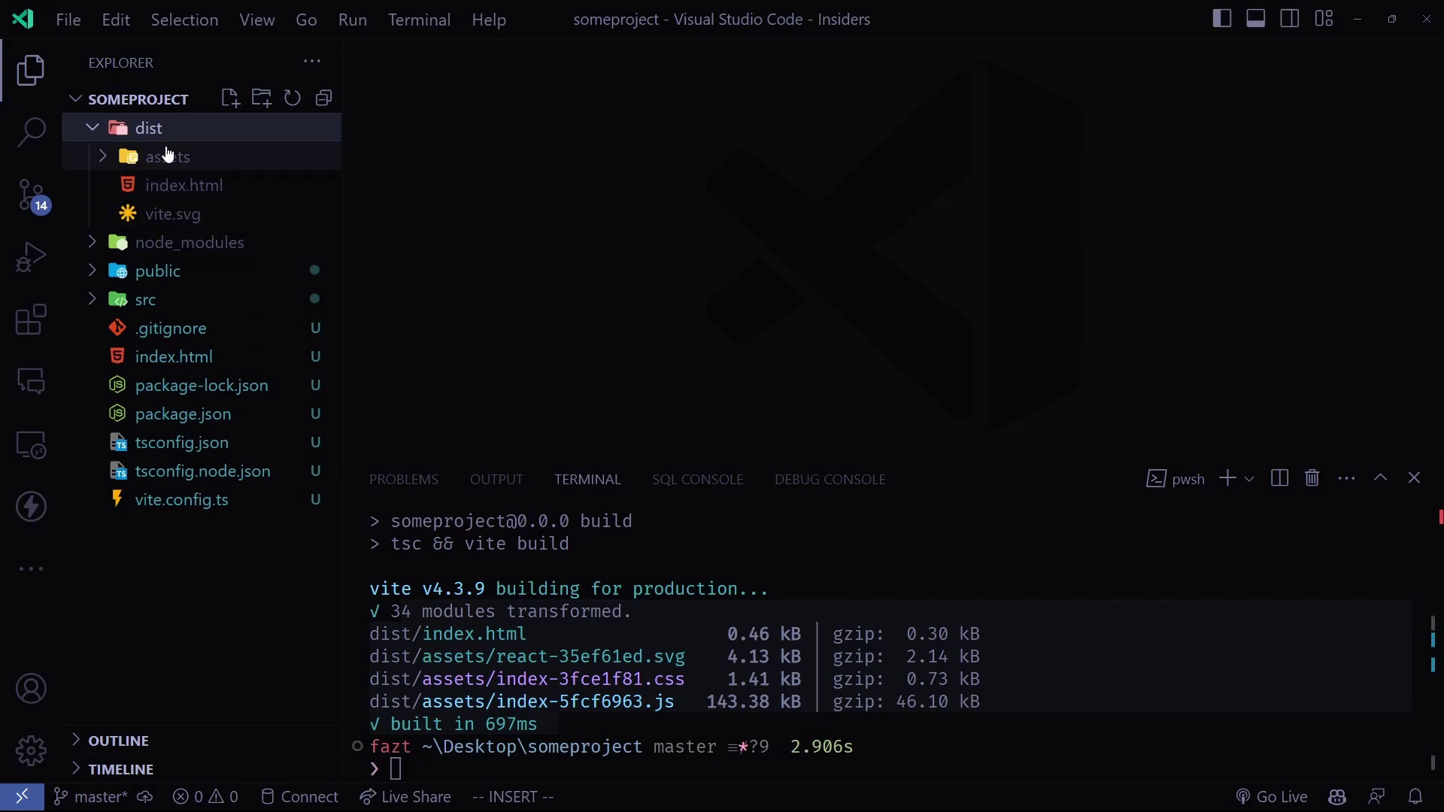
{"action": "left_click", "coordinate": [169, 154]}
{"action": "left_click", "coordinate": [194, 131]}
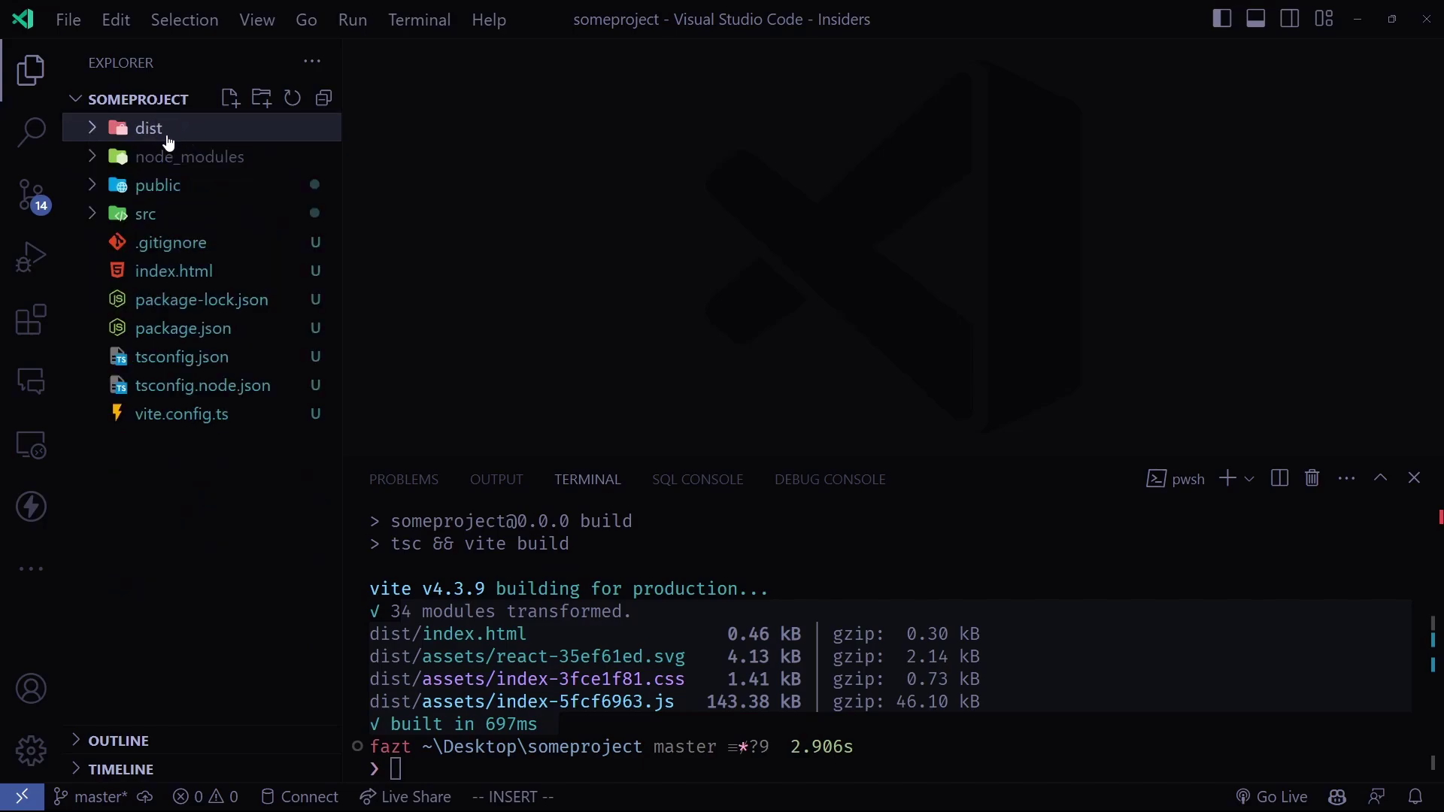
- Stage all project files with git add . and commit them with the message "first commit"
{"action": "left_click", "coordinate": [623, 639]}
{"action": "type", "text": "git add ."}
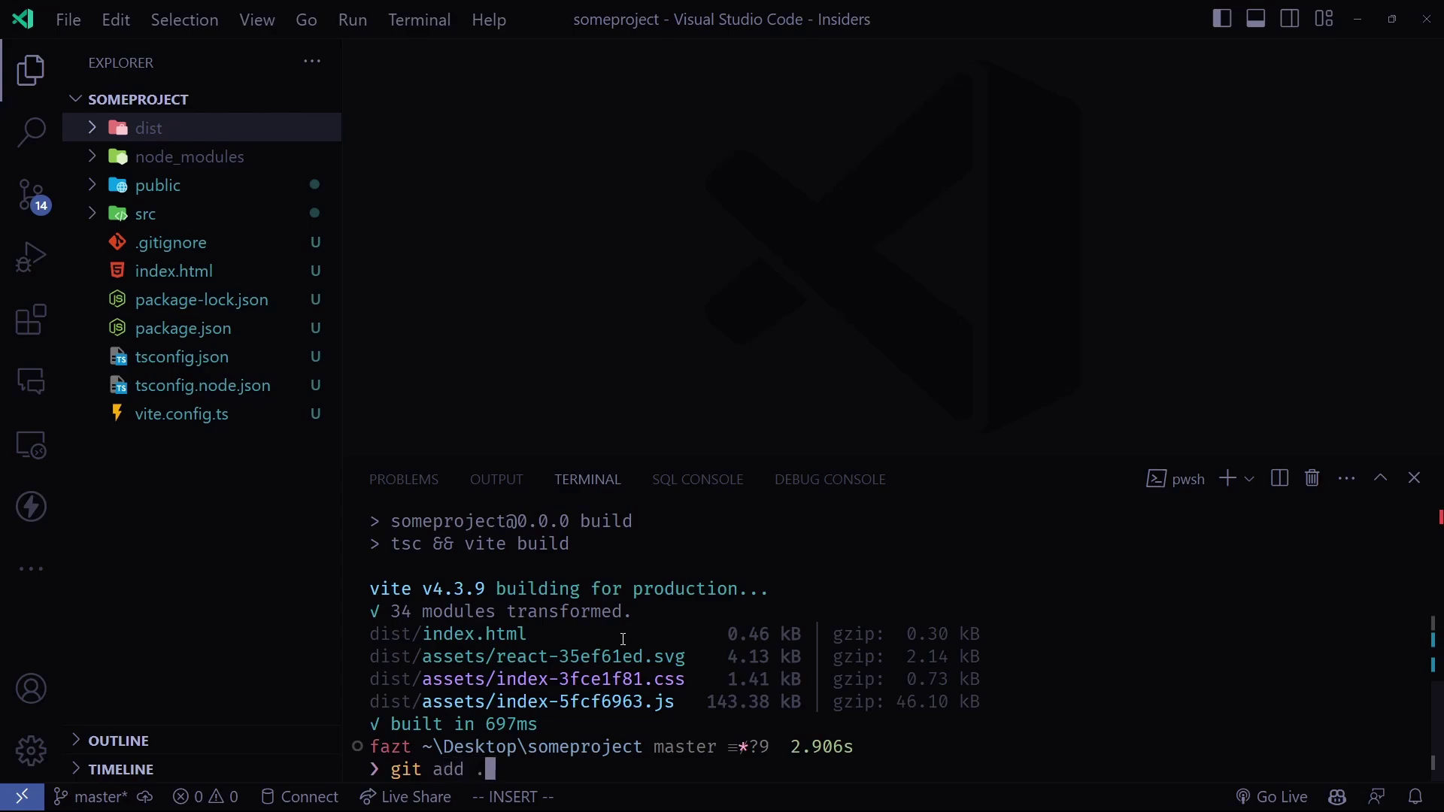
{"action": "key", "text": "Return"}
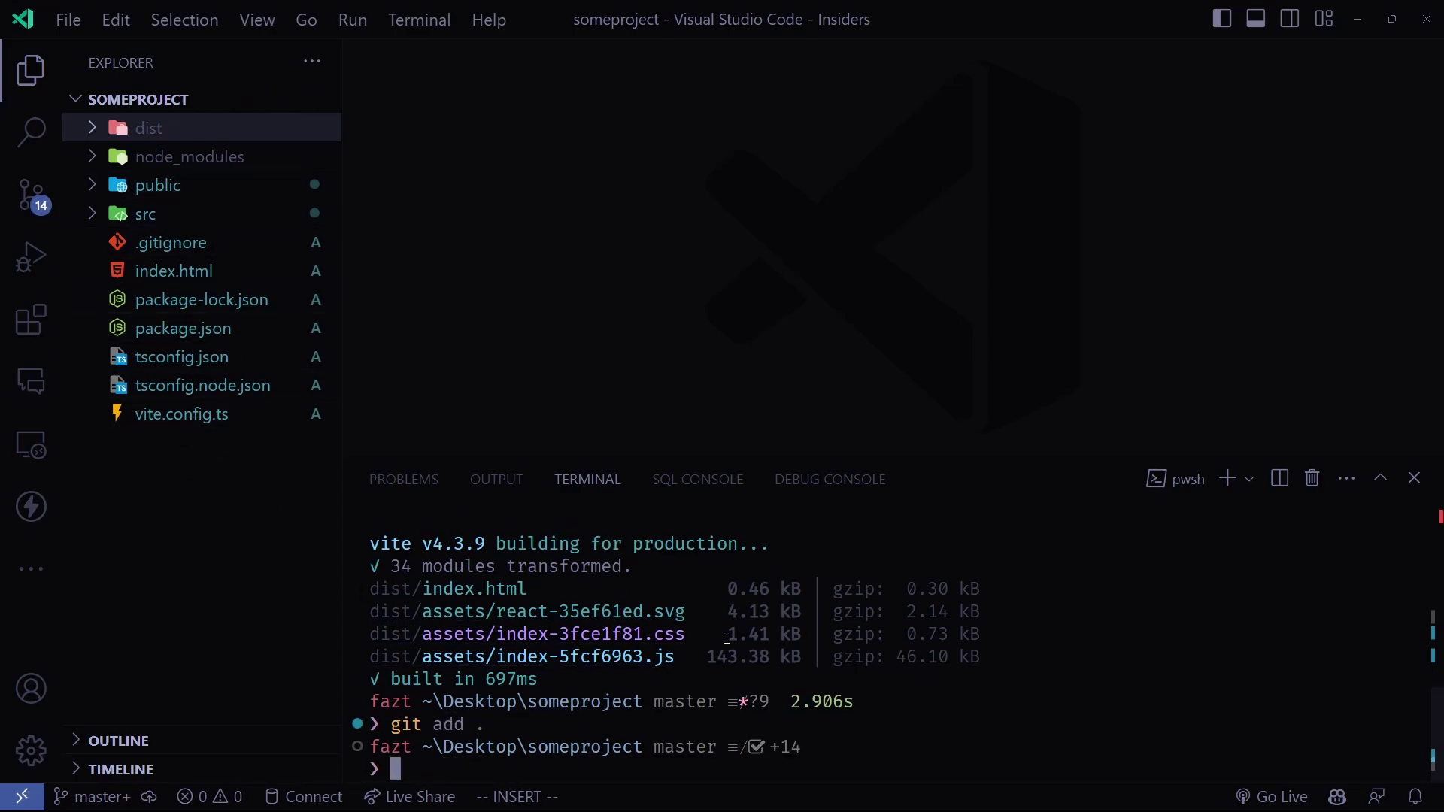
{"action": "type", "text": "git commit"}
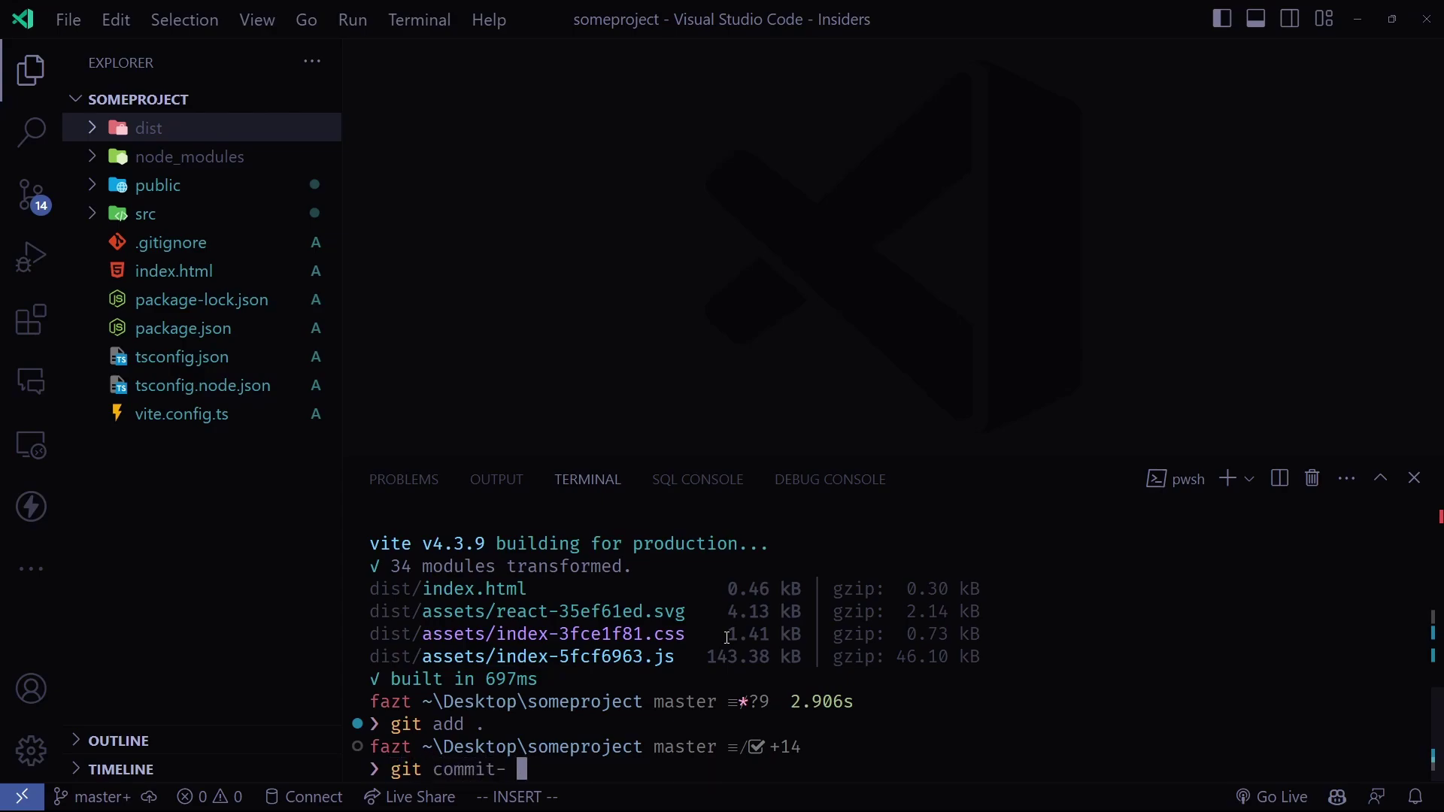
{"action": "type", "text": " -m \"first commit"}
{"action": "key", "text": "Return"}
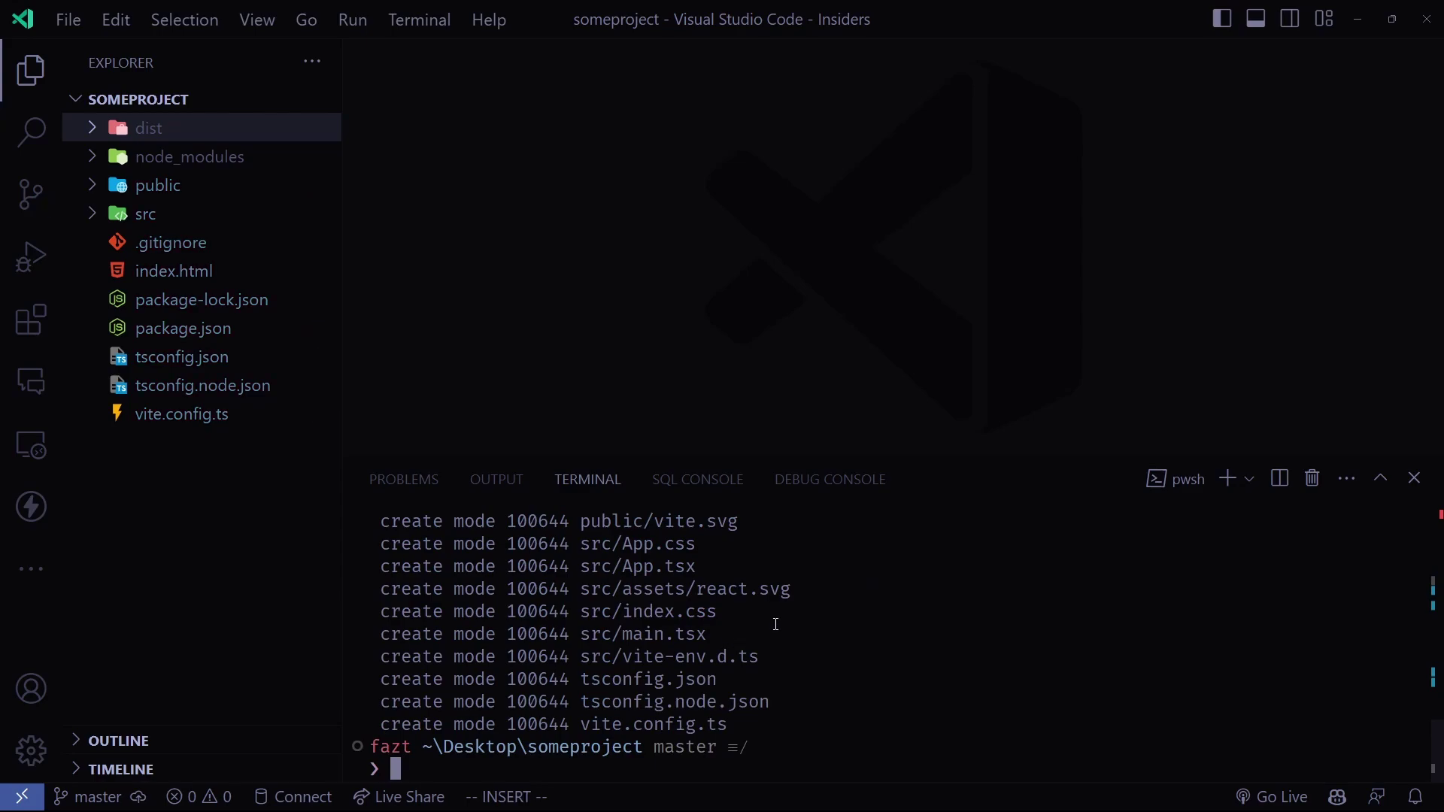
- Switch to the browser, open github.com in a new tab to view its home page, and close that tab
{"action": "left_click", "coordinate": [722, 796]}
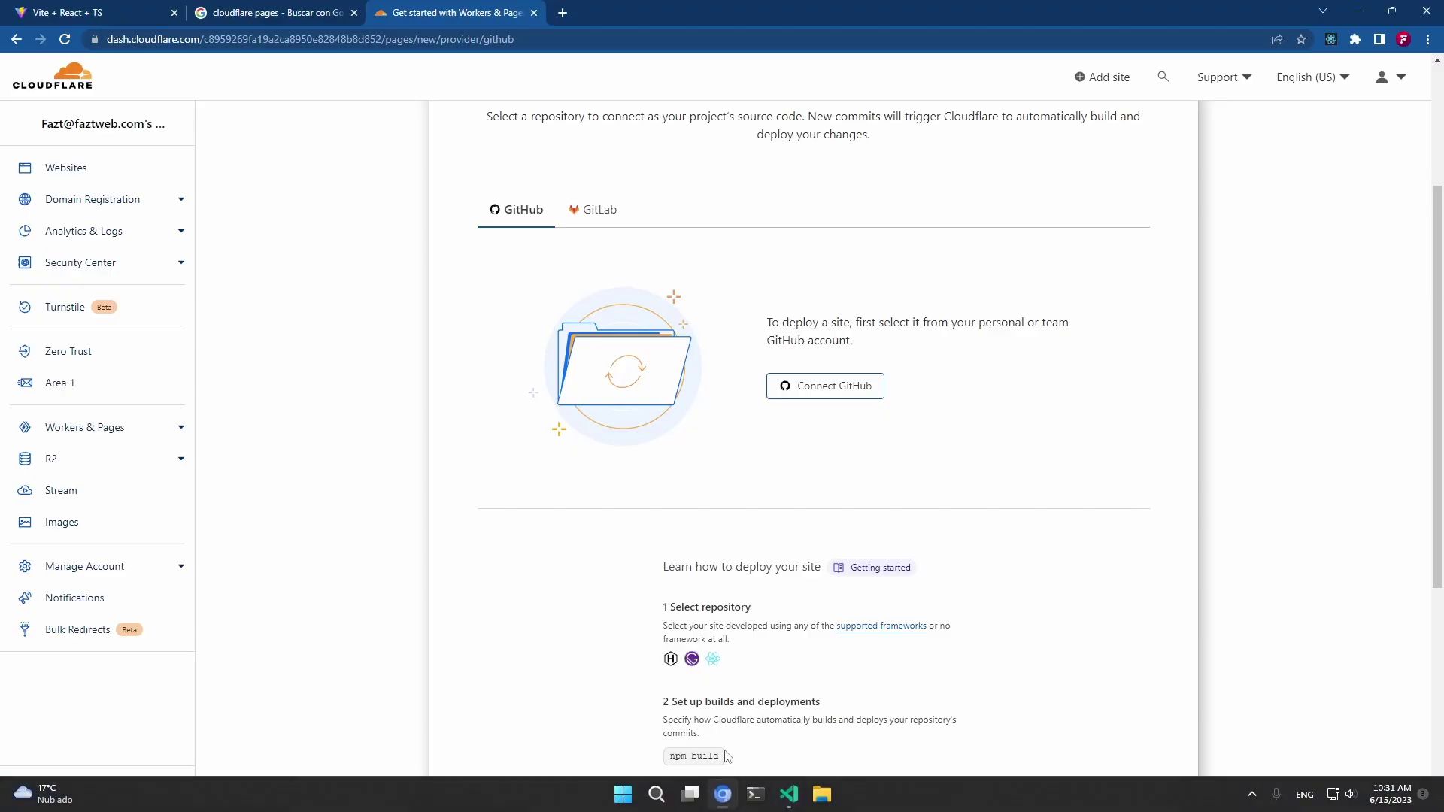
{"action": "left_click", "coordinate": [561, 15]}
{"action": "type", "text": "github.com"}
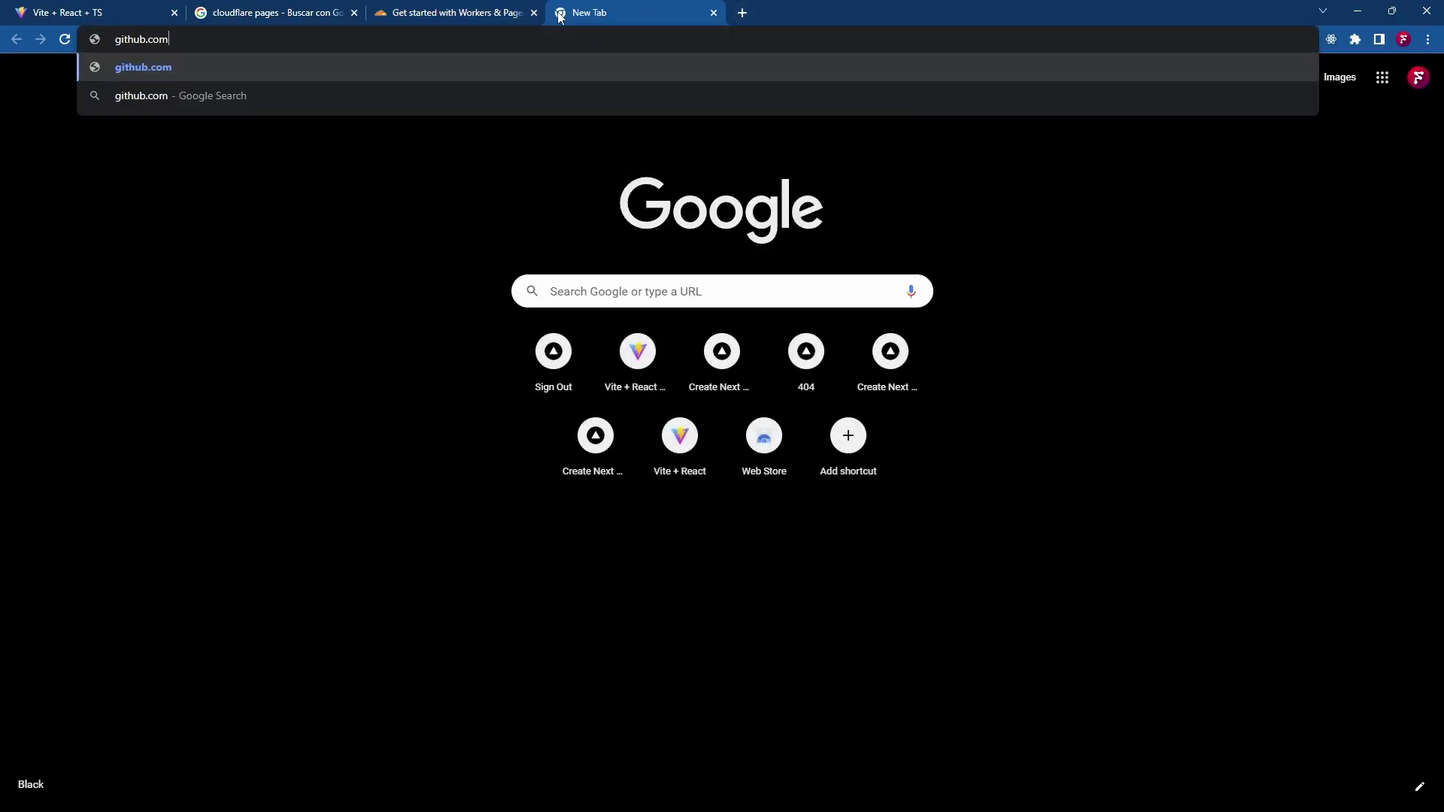
{"action": "key", "text": "Return"}
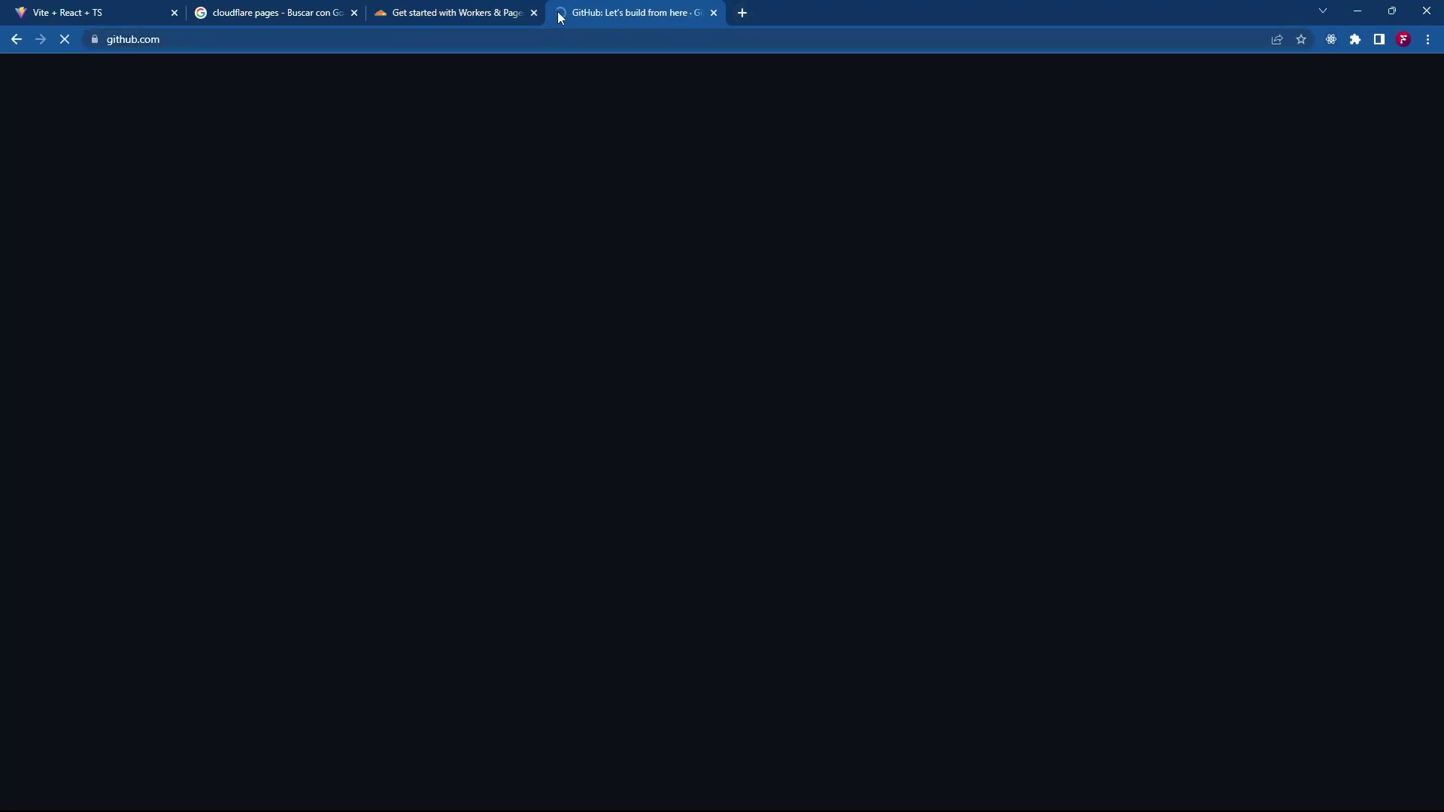
{"action": "scroll", "coordinate": [729, 276], "scroll_direction": "down", "scroll_amount": 4}
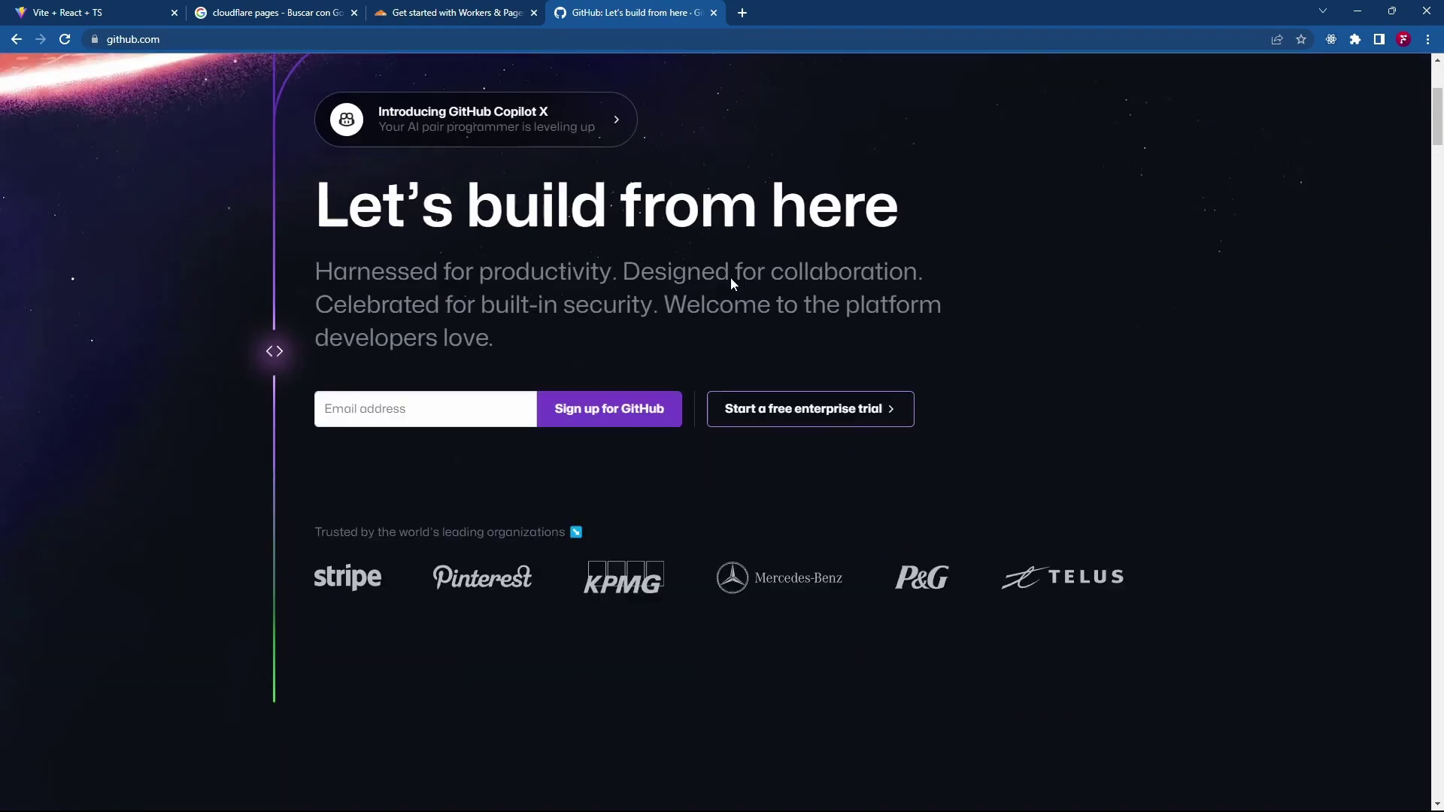
{"action": "scroll", "coordinate": [731, 275], "scroll_direction": "up", "scroll_amount": 4}
{"action": "left_click", "coordinate": [713, 12]}
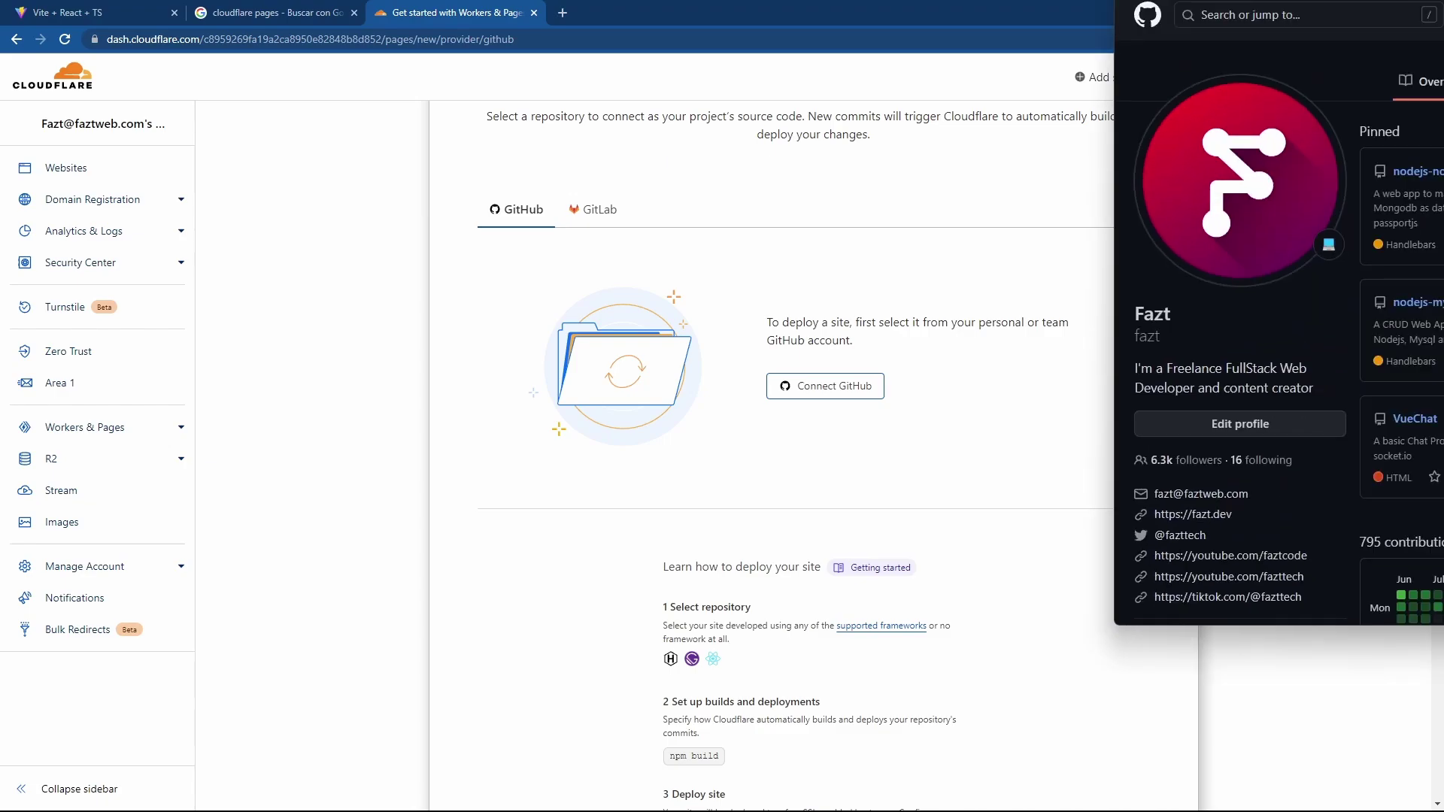
- Bring the browser window with the signed-in GitHub profile into full view and open the new repository form
{"action": "left_click_drag", "start_coordinate": [1443, 48], "coordinate": [603, 49]}
{"action": "double_click", "coordinate": [620, 49]}
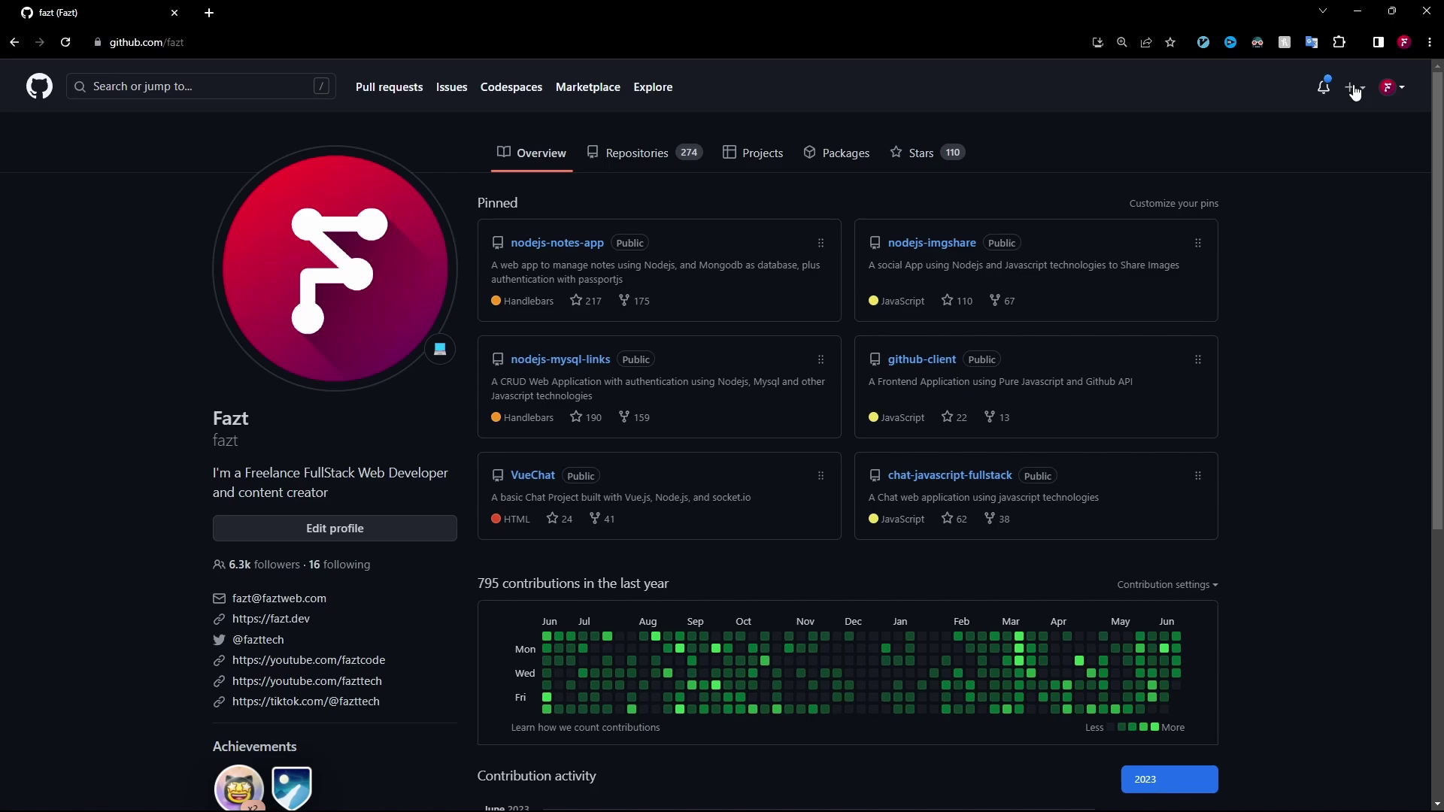
{"action": "left_click", "coordinate": [1353, 91]}
{"action": "left_click", "coordinate": [1312, 119]}
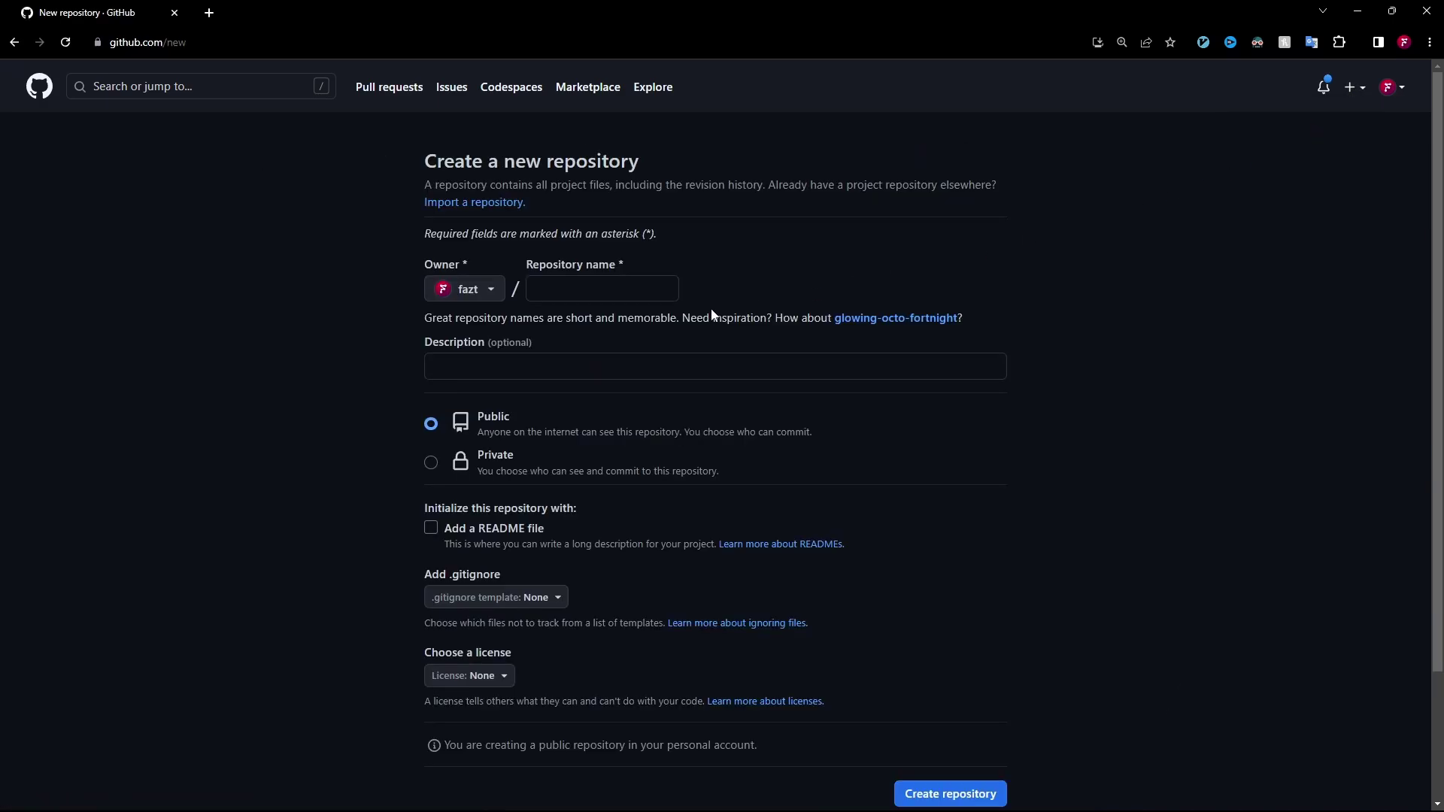
- Create a private GitHub repository named cloudflarepages-test
{"action": "left_click", "coordinate": [431, 464]}
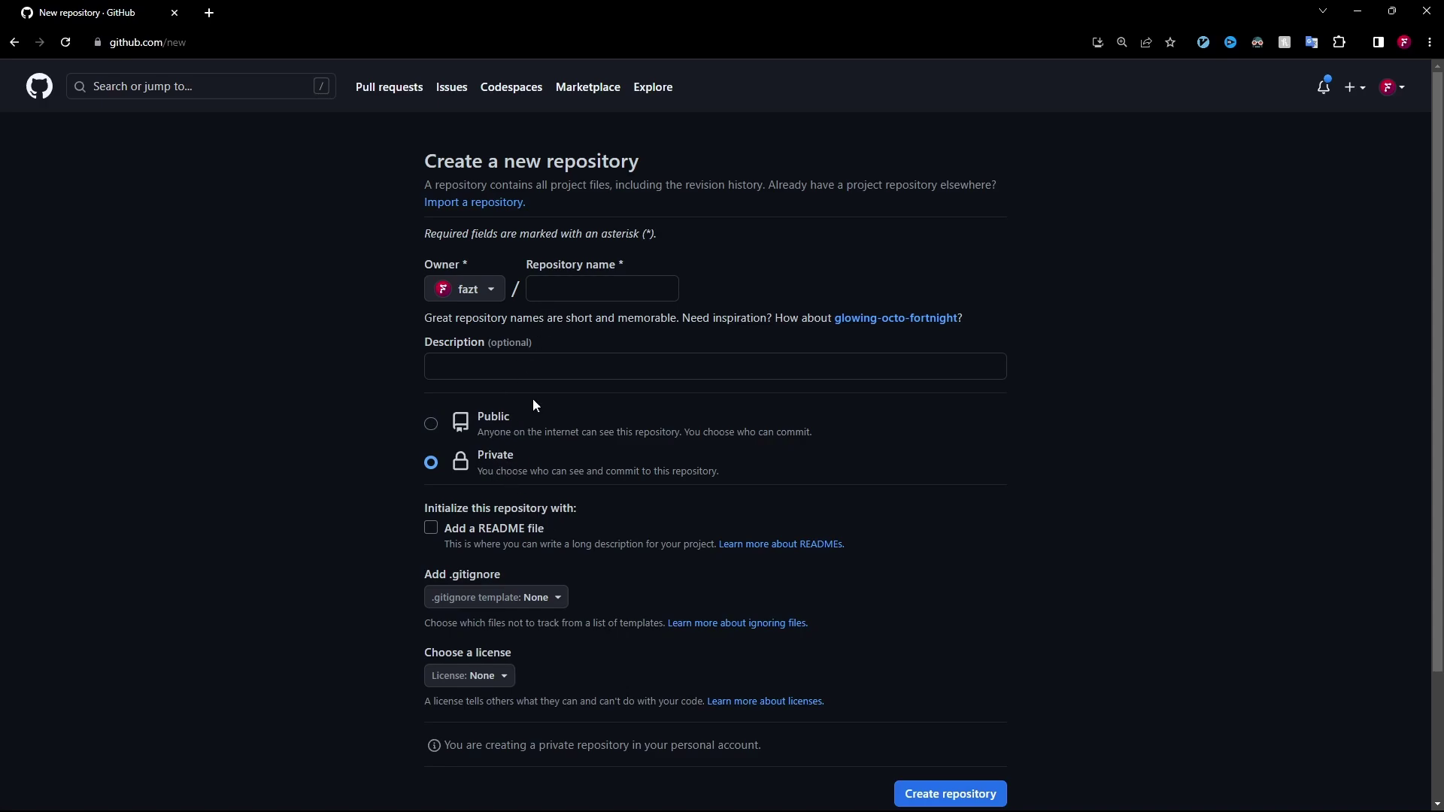
{"action": "left_click", "coordinate": [673, 289]}
{"action": "type", "text": "cloudflar"}
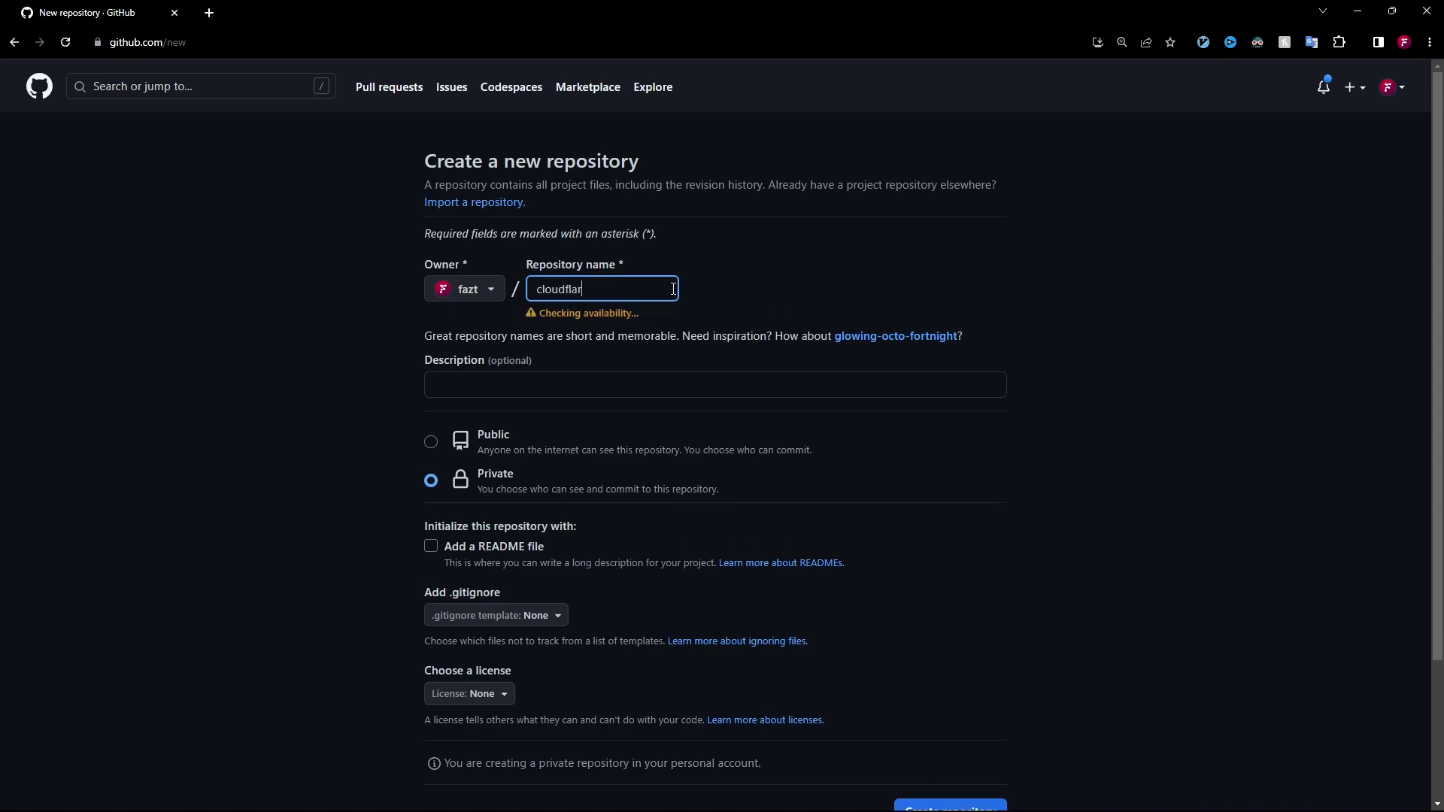
{"action": "type", "text": "epages-test"}
{"action": "scroll", "coordinate": [766, 353], "scroll_direction": "down", "scroll_amount": 2}
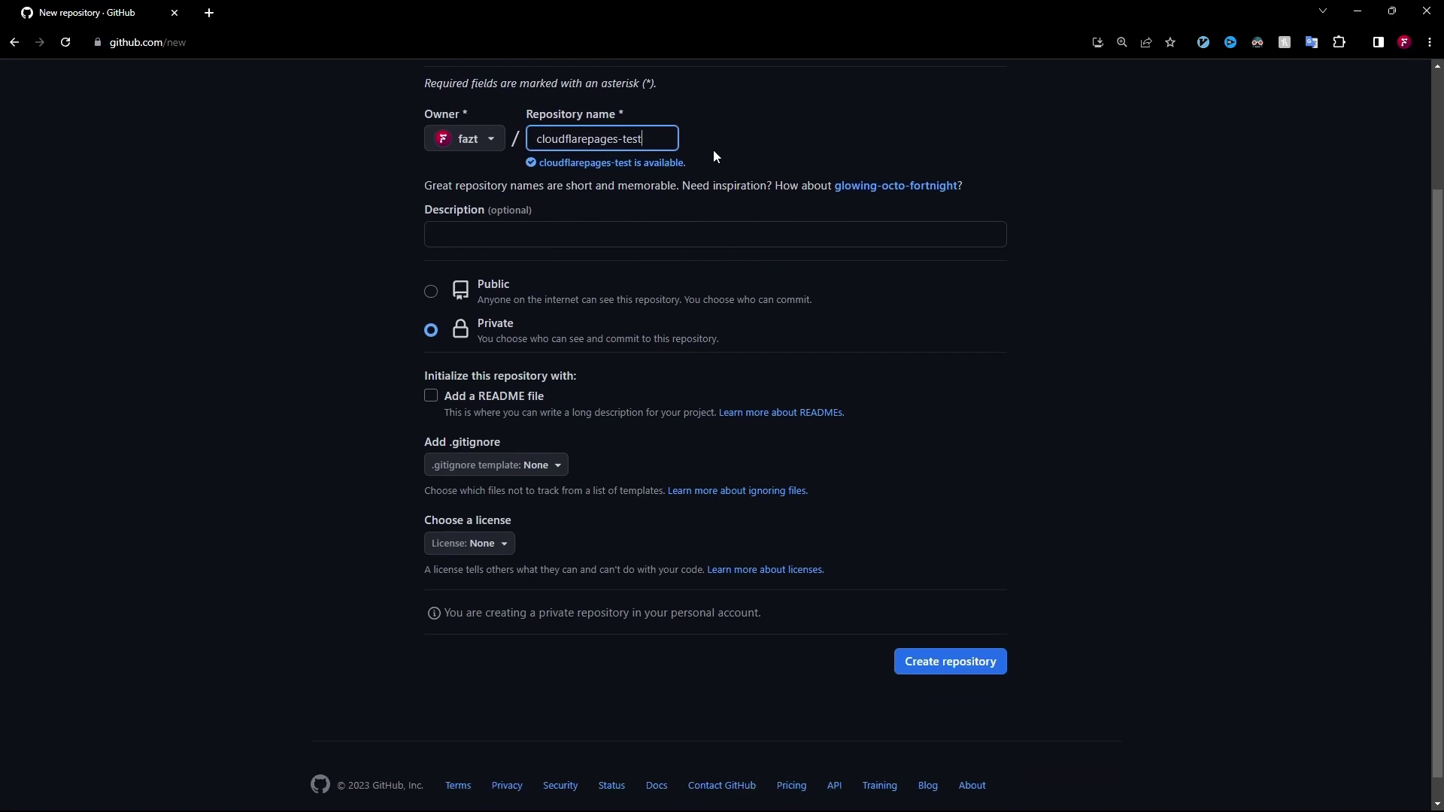
{"action": "left_click", "coordinate": [993, 661]}
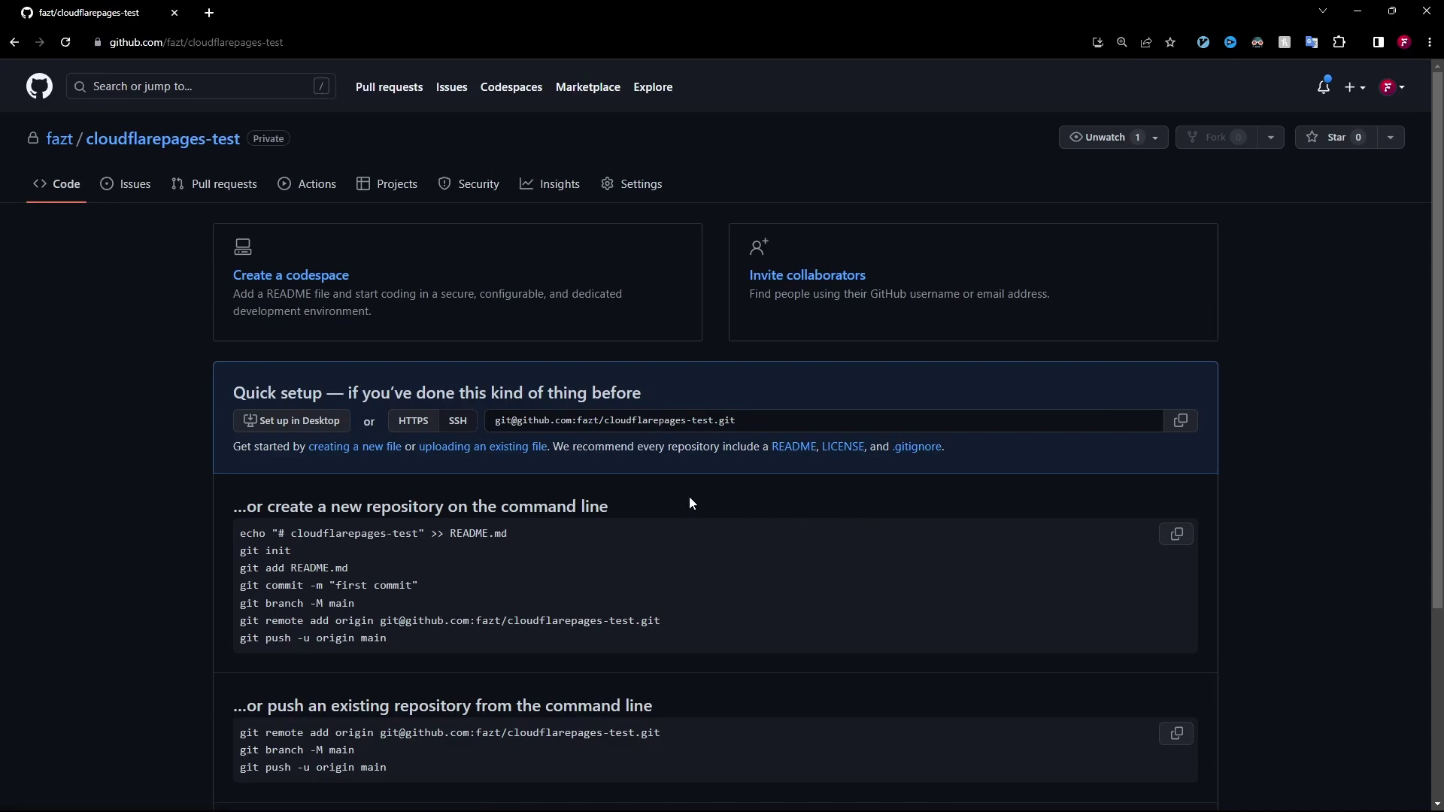
- Copy the git remote add origin command from the new repository's setup instructions and run it in the VS Code terminal
{"action": "key", "text": "ctrl+plus"}
{"action": "scroll", "coordinate": [690, 490], "scroll_direction": "down", "scroll_amount": 5}
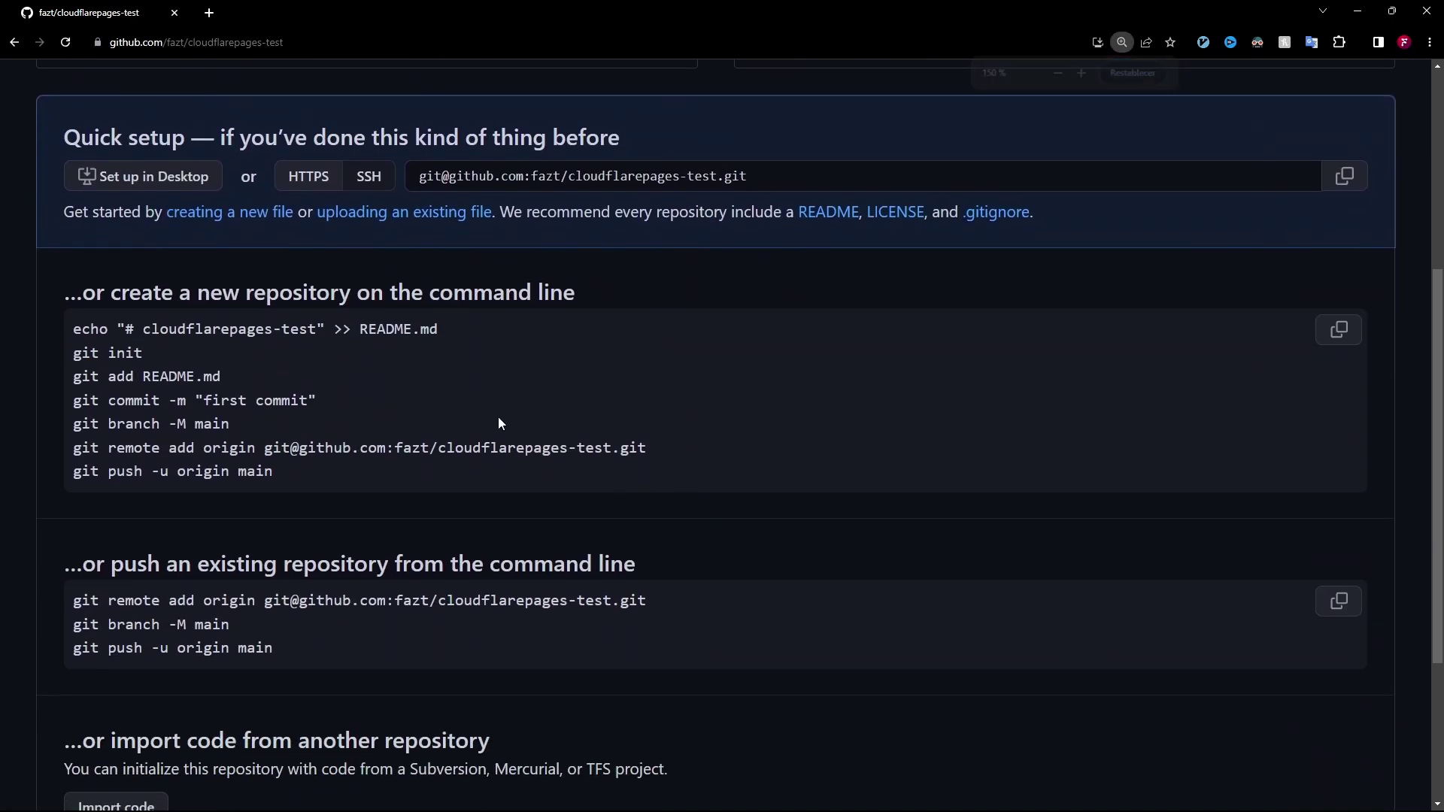
{"action": "scroll", "coordinate": [507, 372], "scroll_direction": "up", "scroll_amount": 4}
{"action": "scroll", "coordinate": [728, 313], "scroll_direction": "down", "scroll_amount": 4}
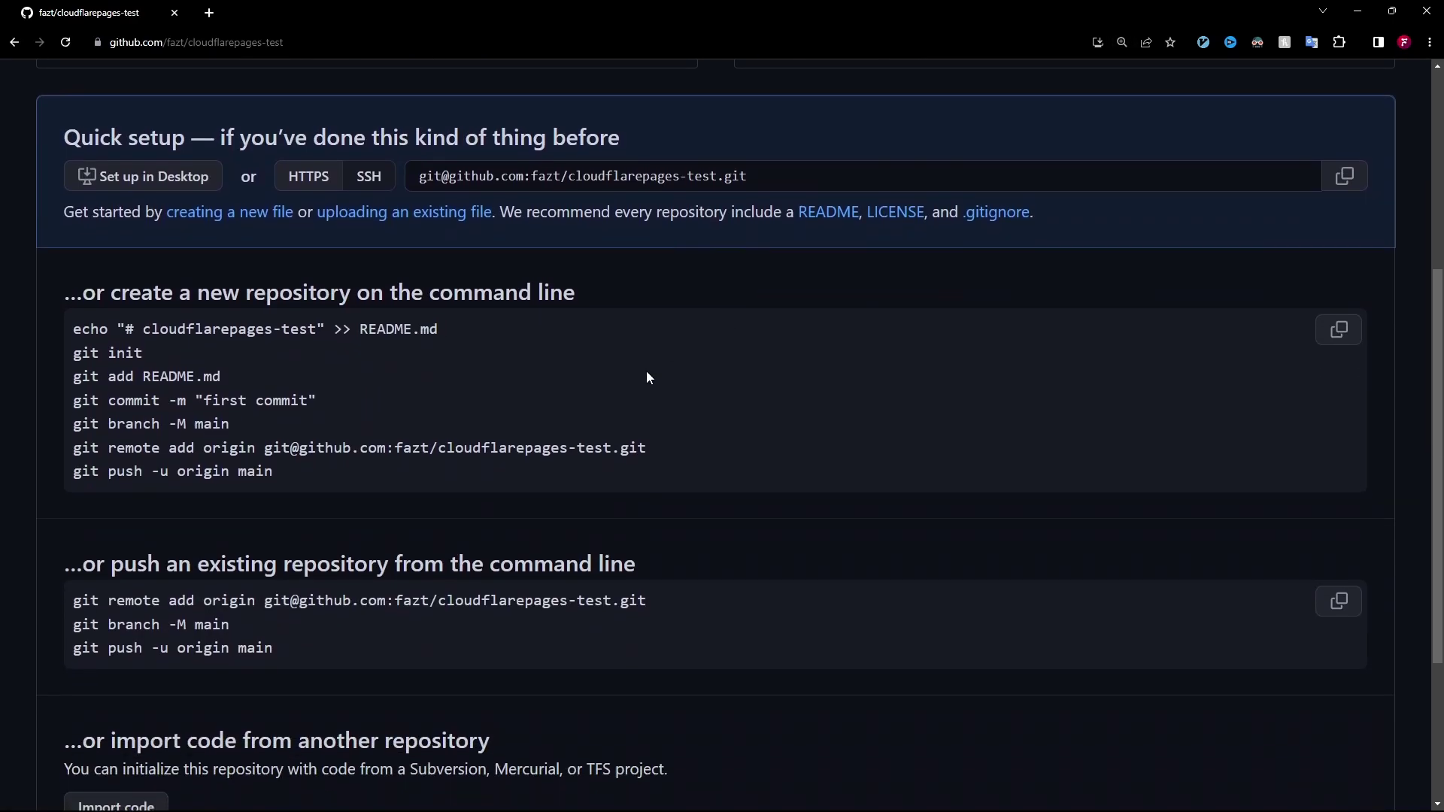
{"action": "left_click_drag", "start_coordinate": [72, 450], "coordinate": [614, 454]}
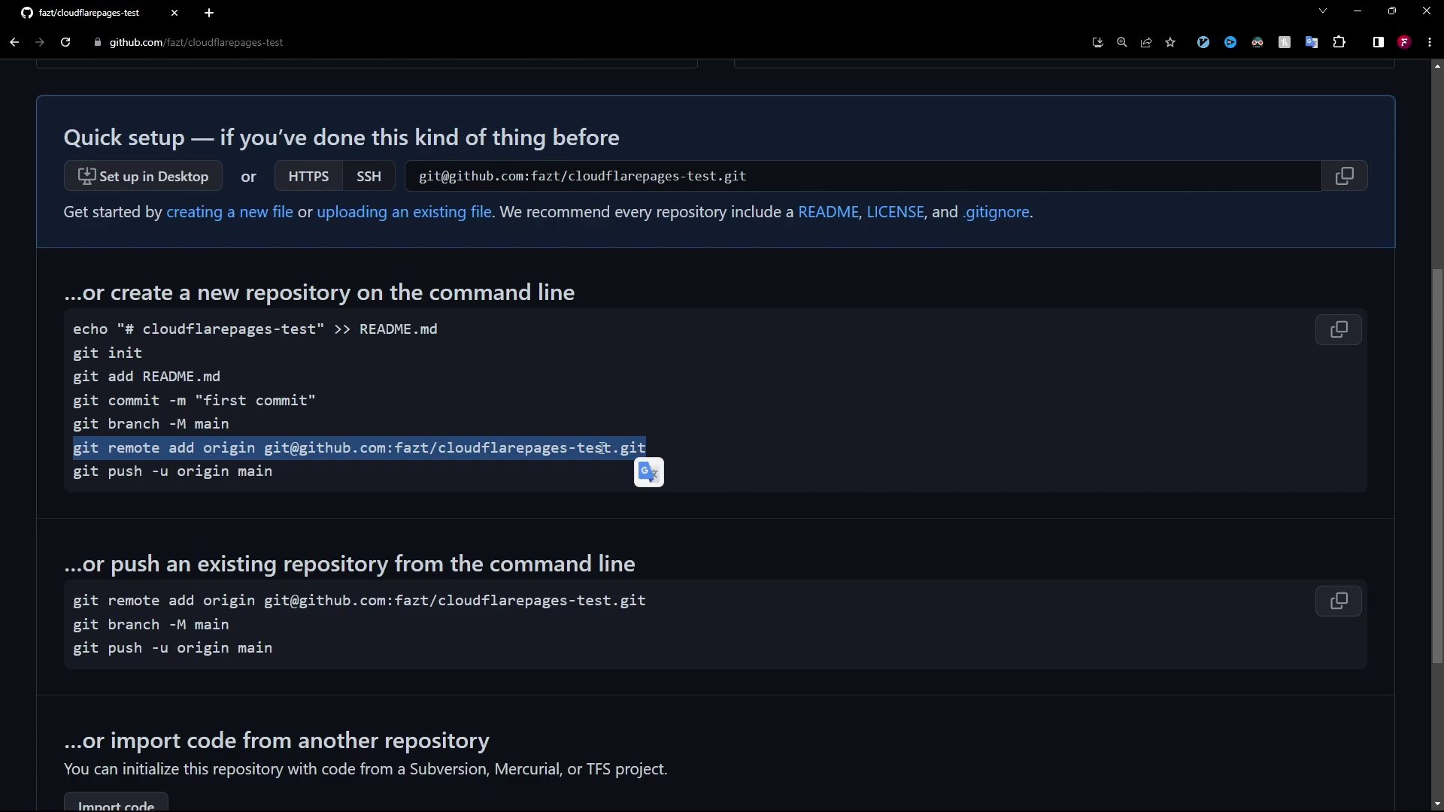
{"action": "left_click", "coordinate": [1358, 11]}
{"action": "left_click", "coordinate": [839, 797]}
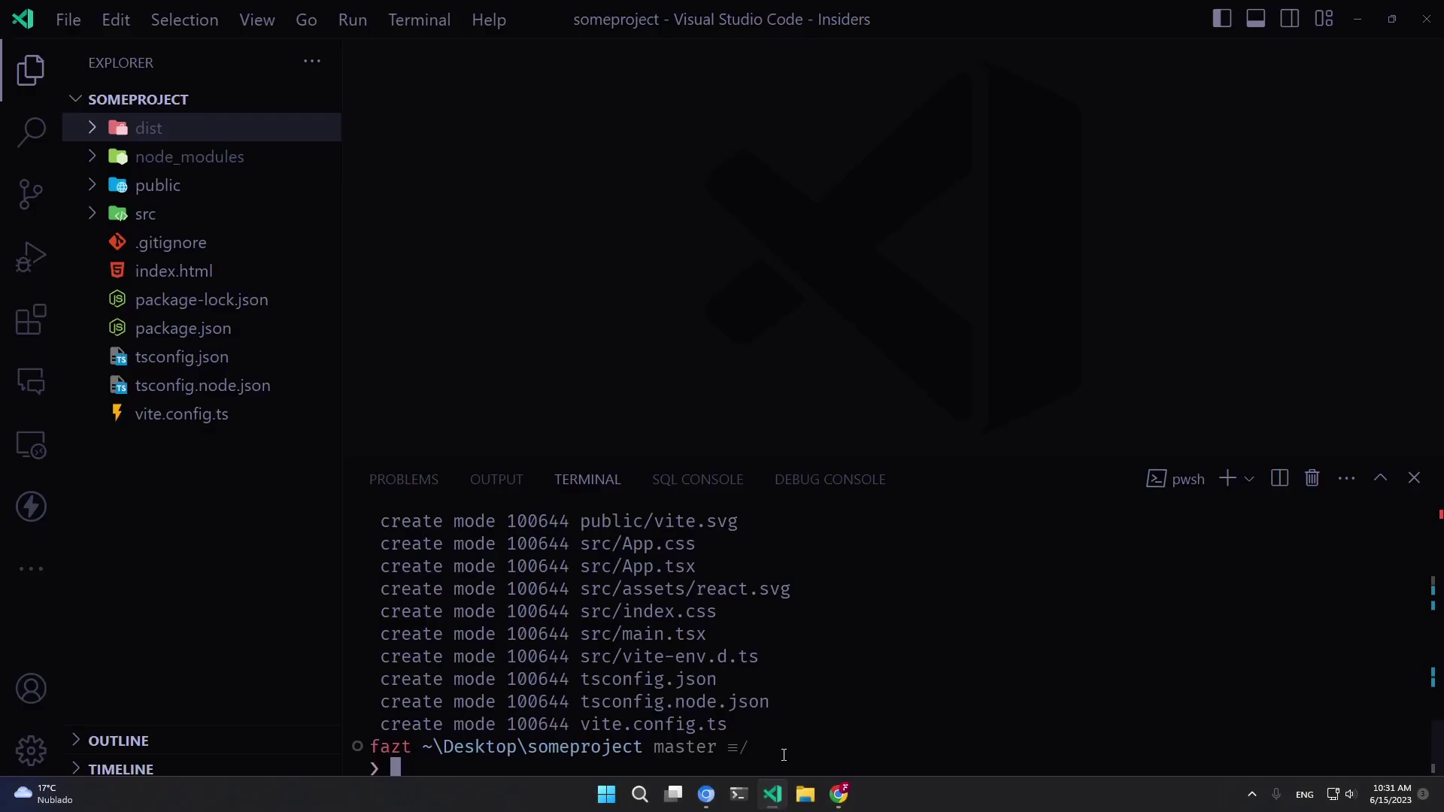
{"action": "key", "text": "ctrl+v"}
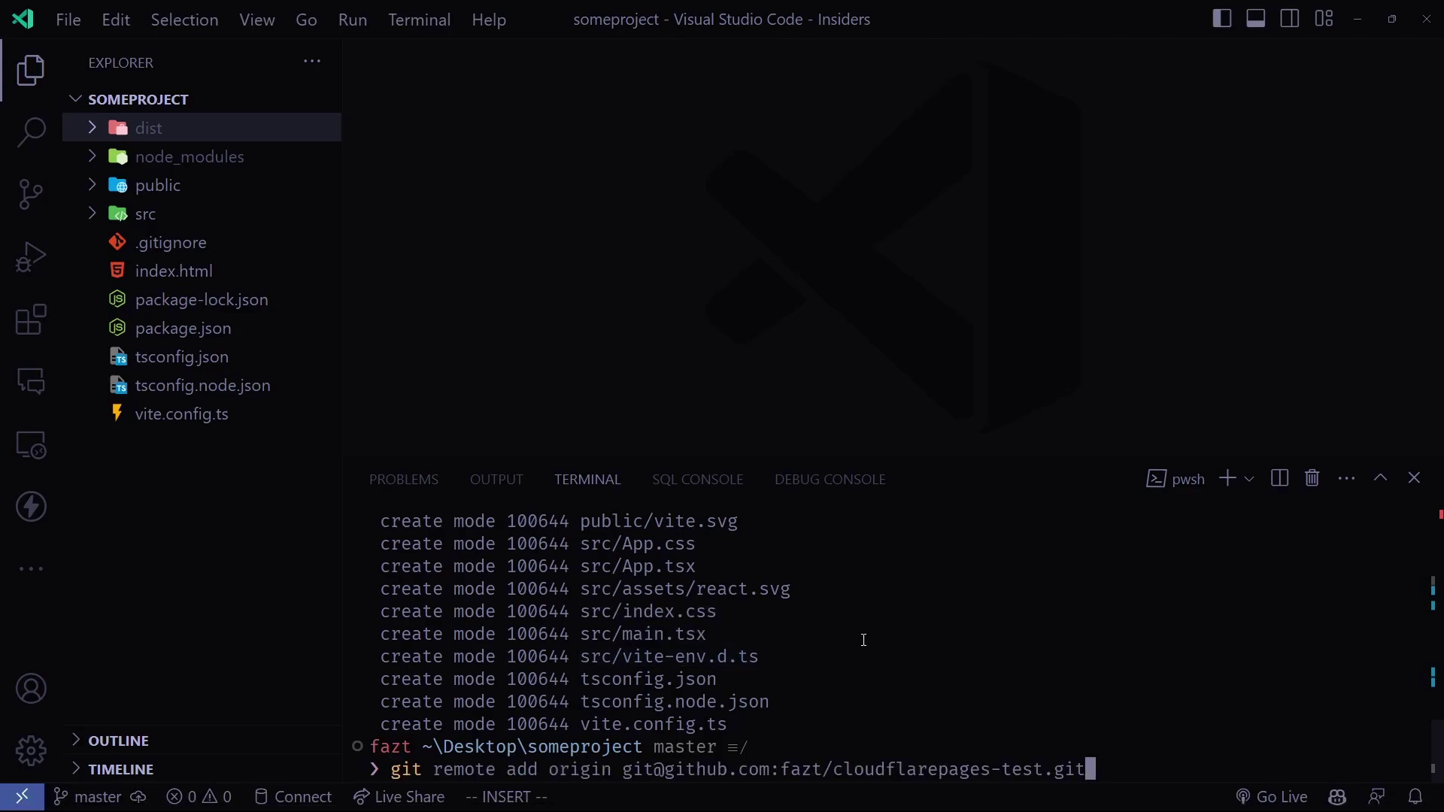
{"action": "key", "text": "Return"}
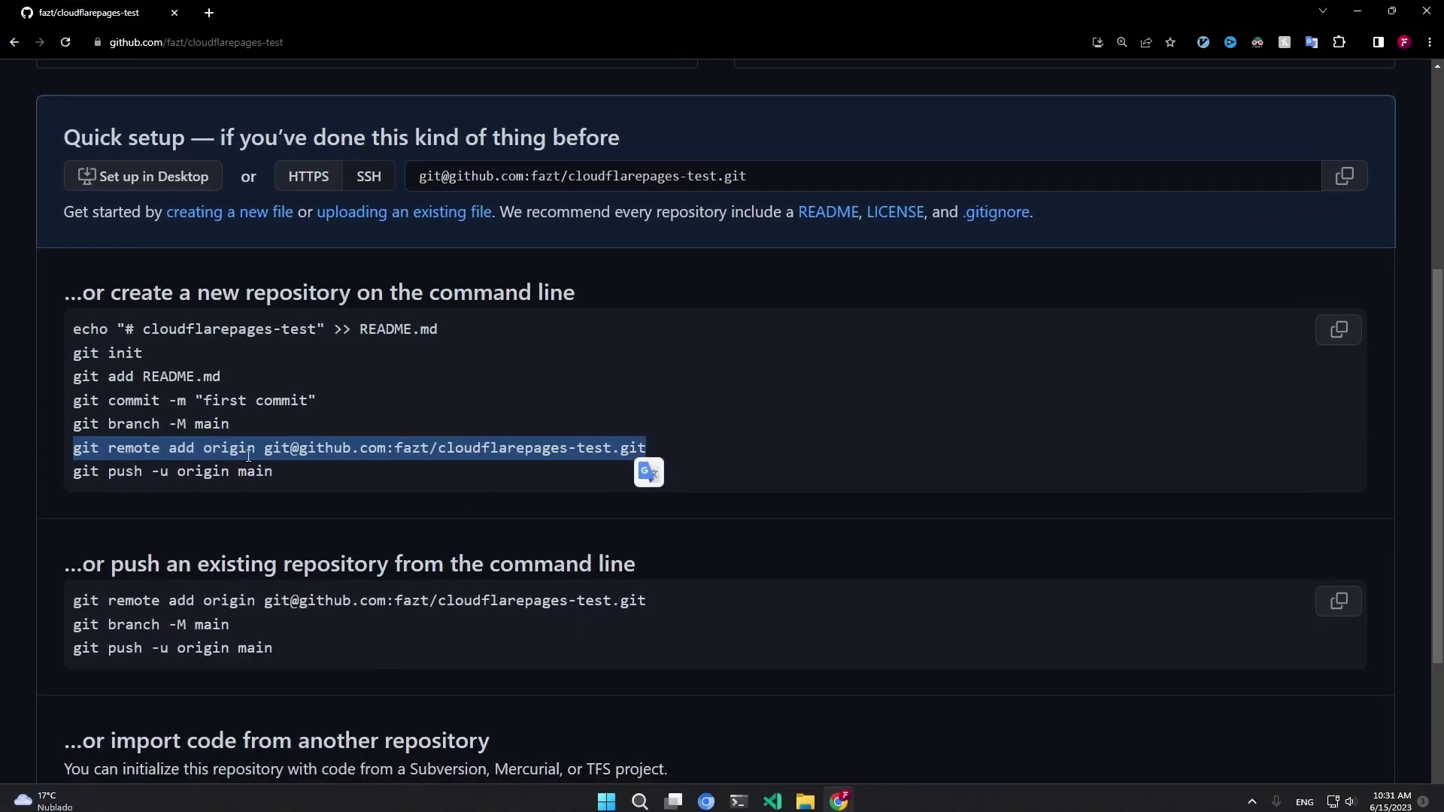
- Copy the git push -u origin main command from the repository's setup instructions and paste it into the VS Code terminal
{"action": "left_click", "coordinate": [223, 480]}
{"action": "double_click", "coordinate": [223, 481]}
{"action": "triple_click", "coordinate": [133, 472]}
{"action": "key", "text": "ctrl+c"}
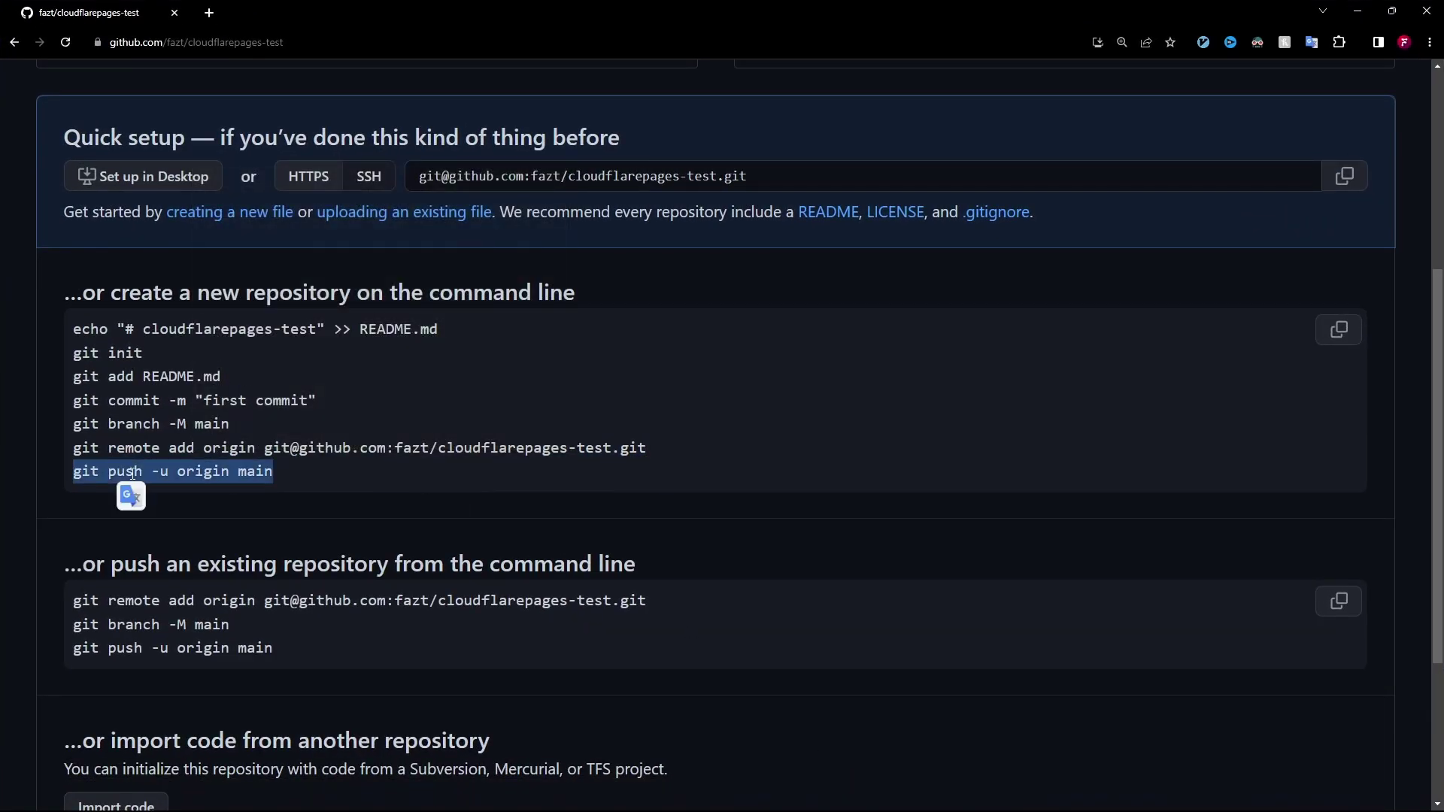
{"action": "left_click", "coordinate": [1357, 10]}
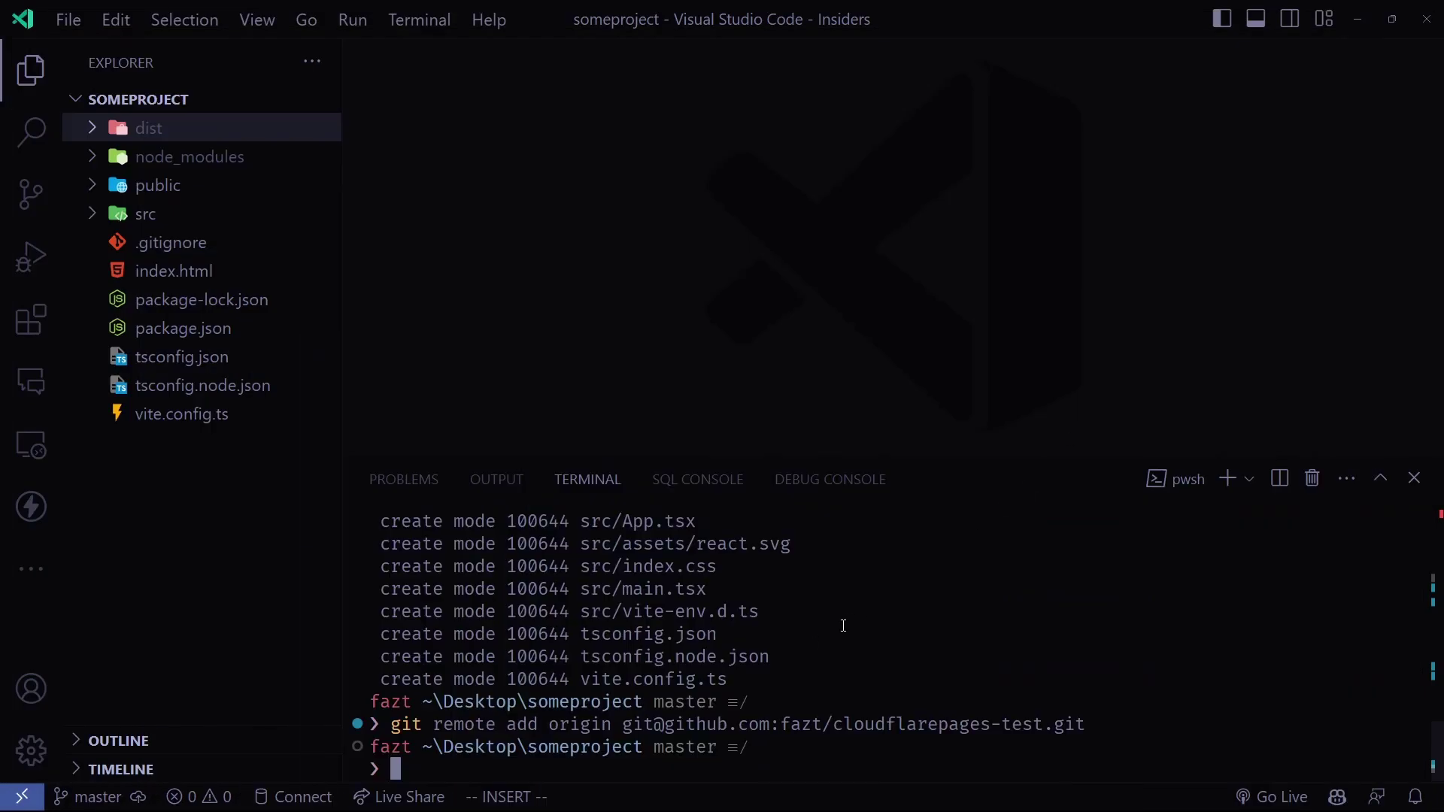
{"action": "key", "text": "ctrl+v"}
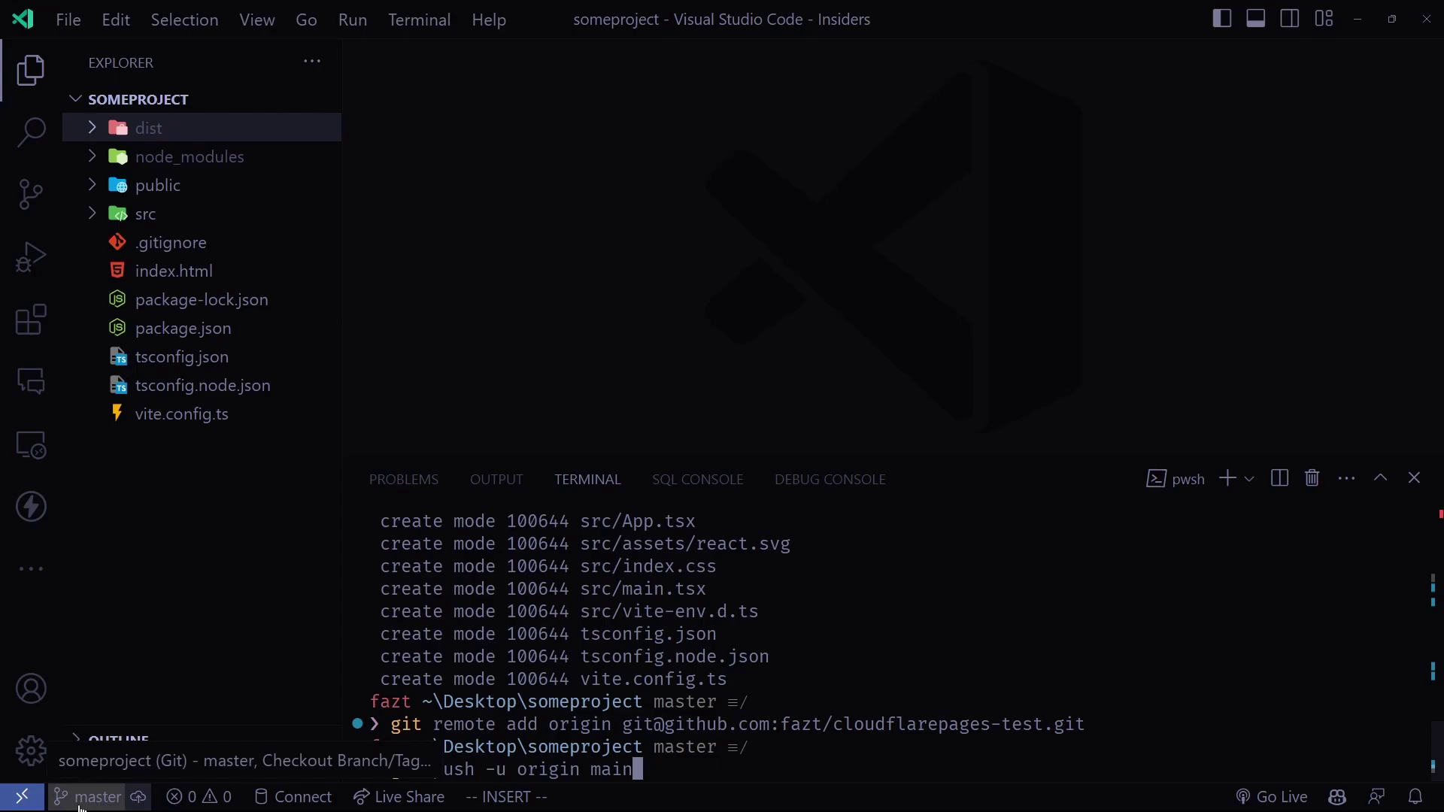
- Change the branch in the pasted push command to master and run git push -u origin master
{"action": "left_click_drag", "start_coordinate": [388, 769], "coordinate": [635, 770]}
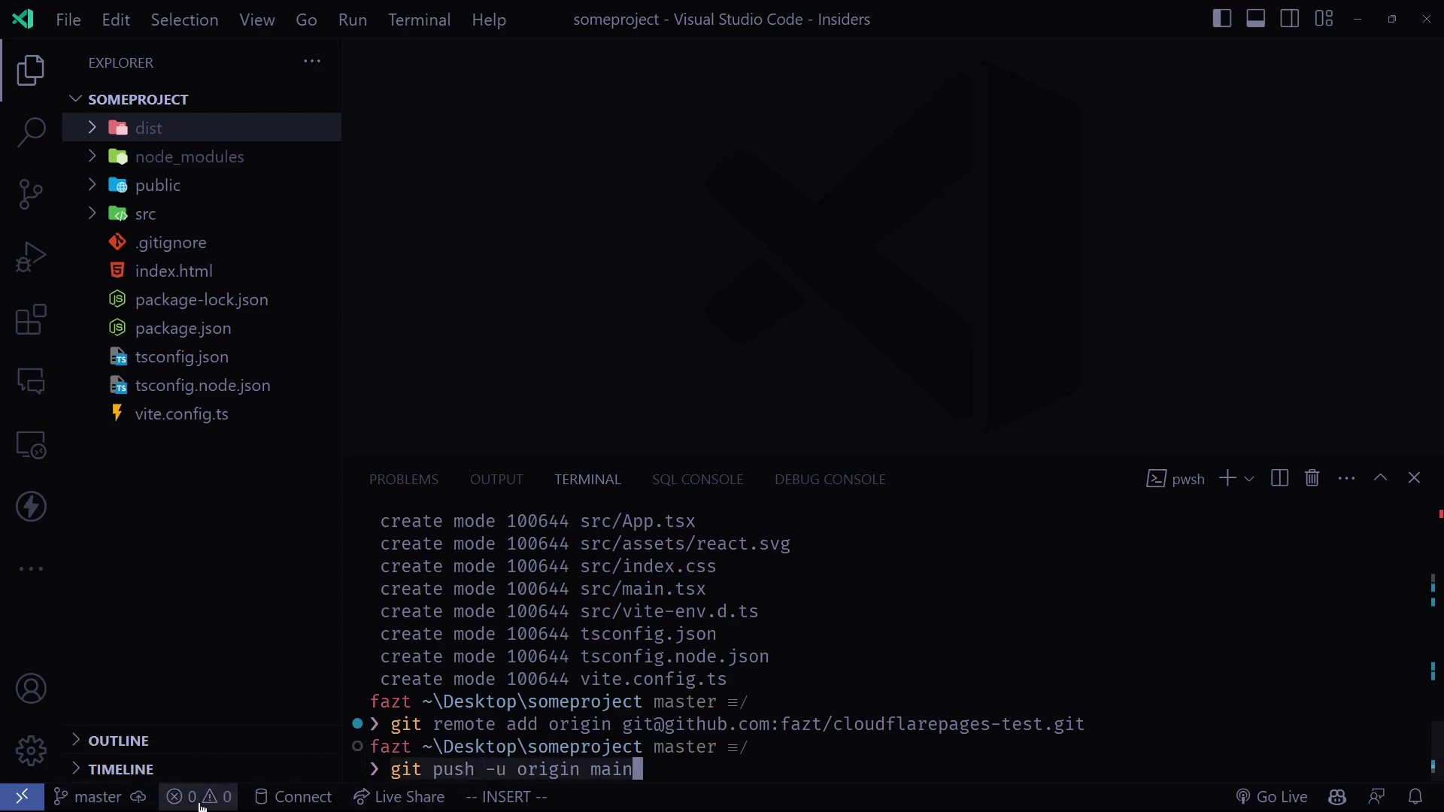
{"action": "left_click", "coordinate": [651, 714]}
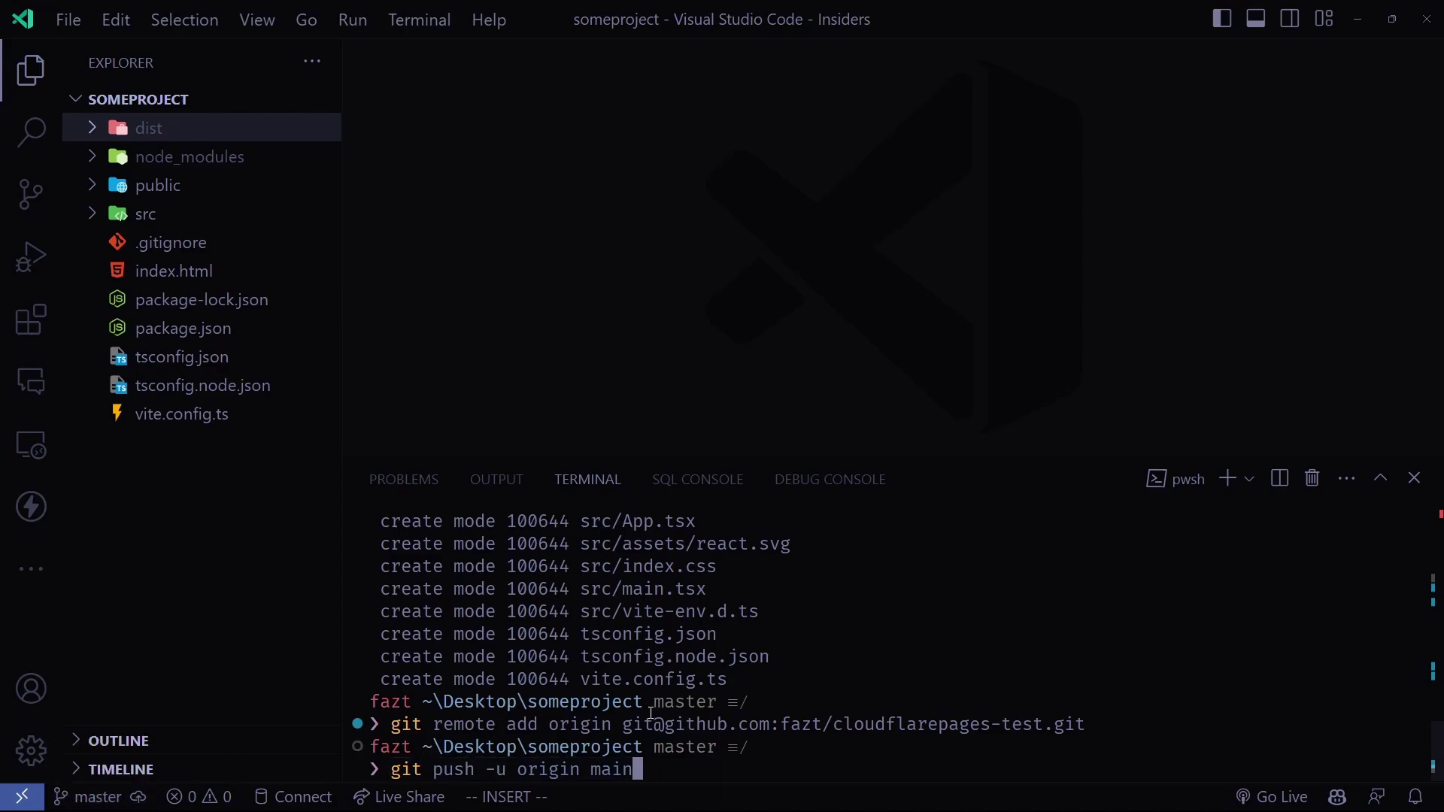
{"action": "key", "text": "BackSpace"}
{"action": "key", "text": "BackSpace"}
{"action": "type", "text": "ster"}
{"action": "key", "text": "Right"}
{"action": "key", "text": "Right"}
{"action": "key", "text": "Right"}
{"action": "key", "text": "Right"}
{"action": "key", "text": "Right"}
{"action": "key", "text": "Return"}
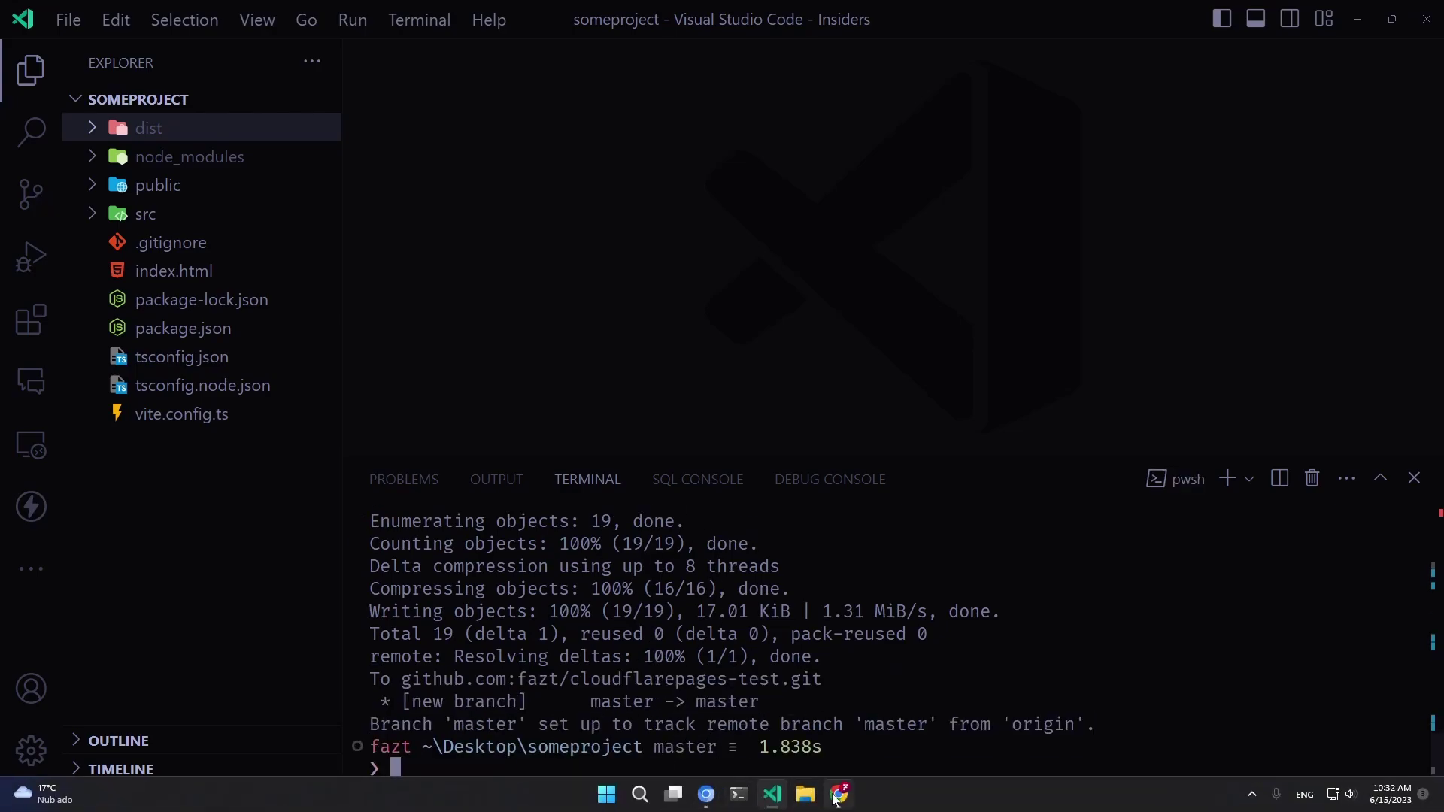
- Switch to the browser, reload the cloudflarepages-test repository page to check the pushed files, and close that window
{"action": "left_click", "coordinate": [839, 794]}
{"action": "key", "text": "F5"}
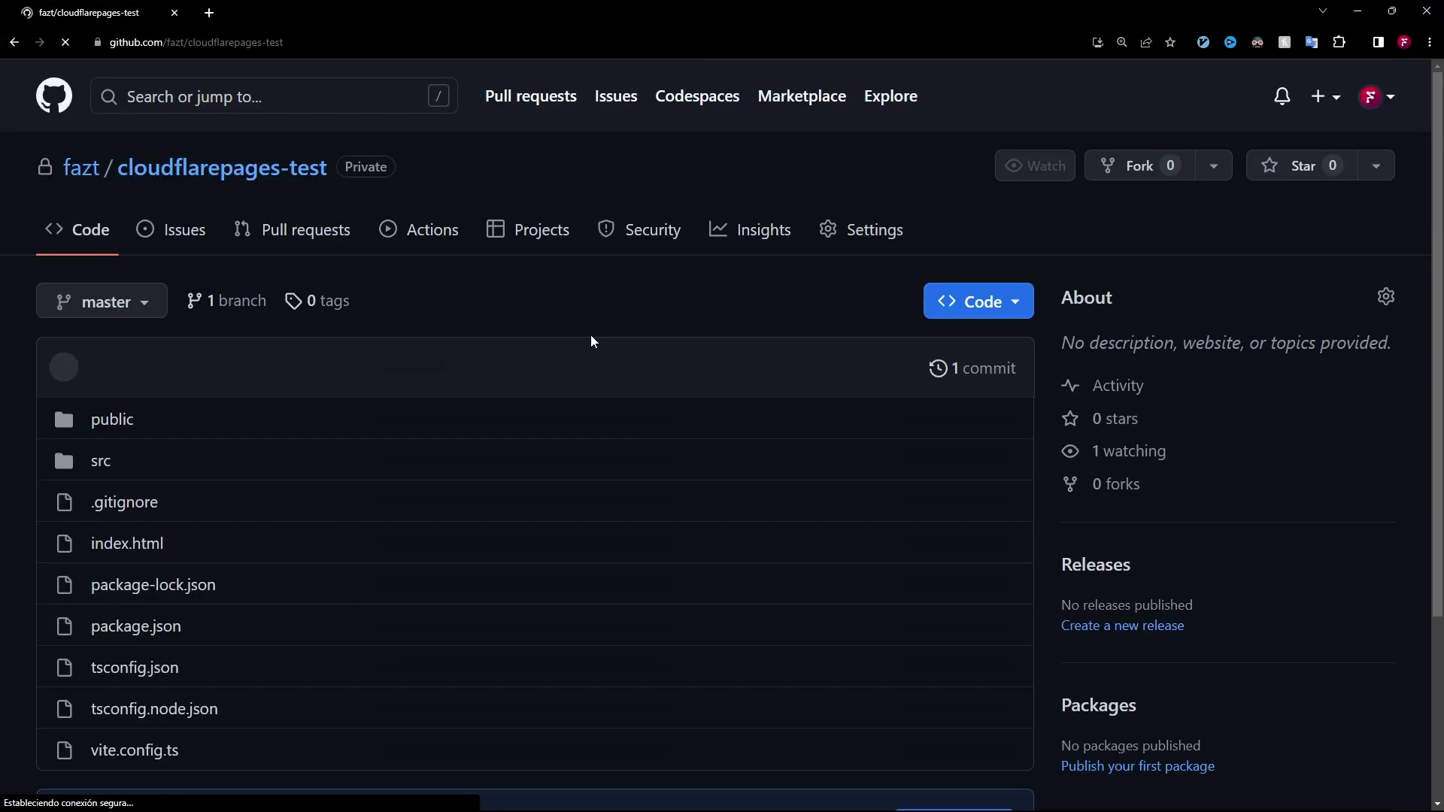
{"action": "scroll", "coordinate": [591, 343], "scroll_direction": "up", "scroll_amount": 3}
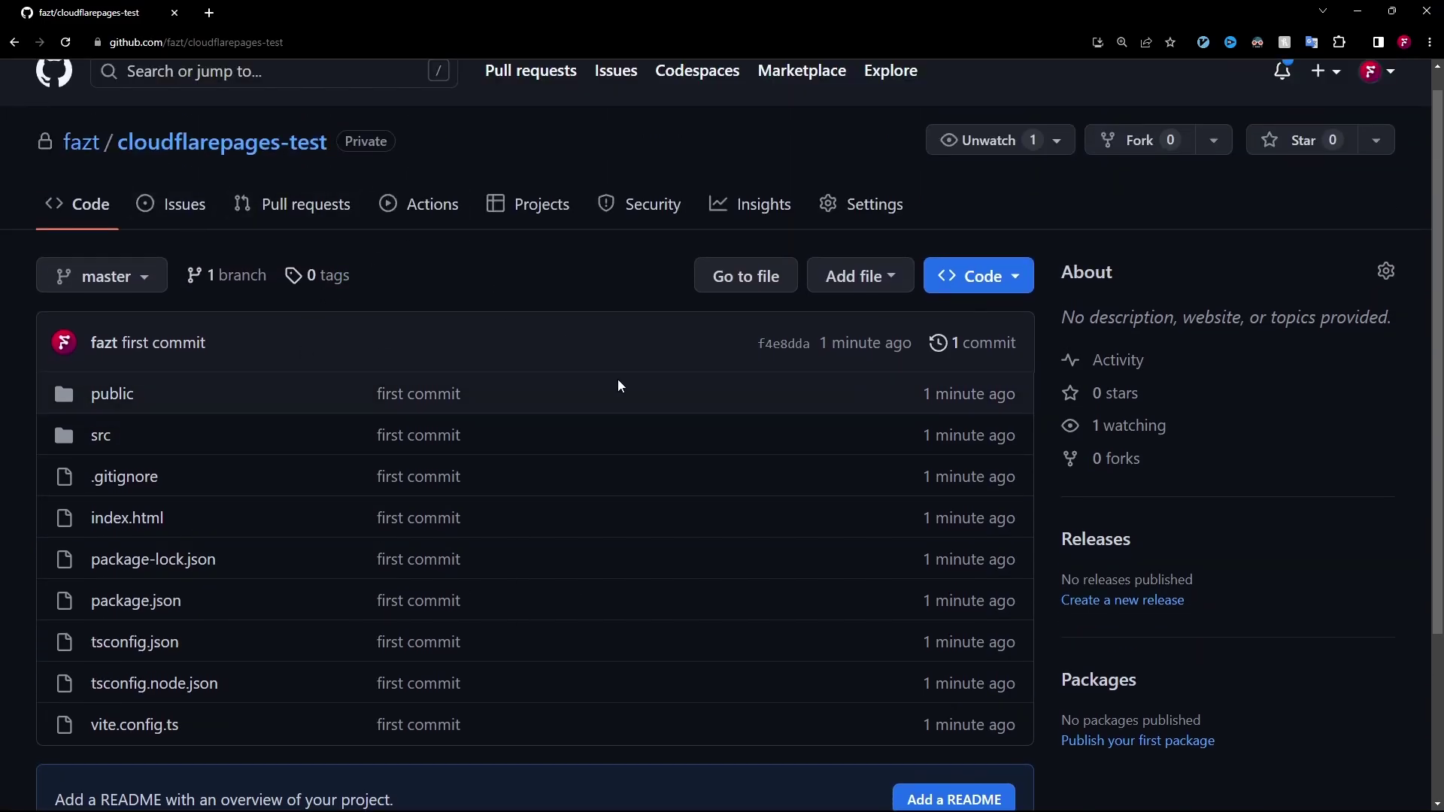
{"action": "left_click", "coordinate": [1426, 11]}
- Switch to the Cloudflare browser window, connect GitHub, and open the Cloudflare Pages installation settings for the personal GitHub account
{"action": "left_click", "coordinate": [720, 803]}
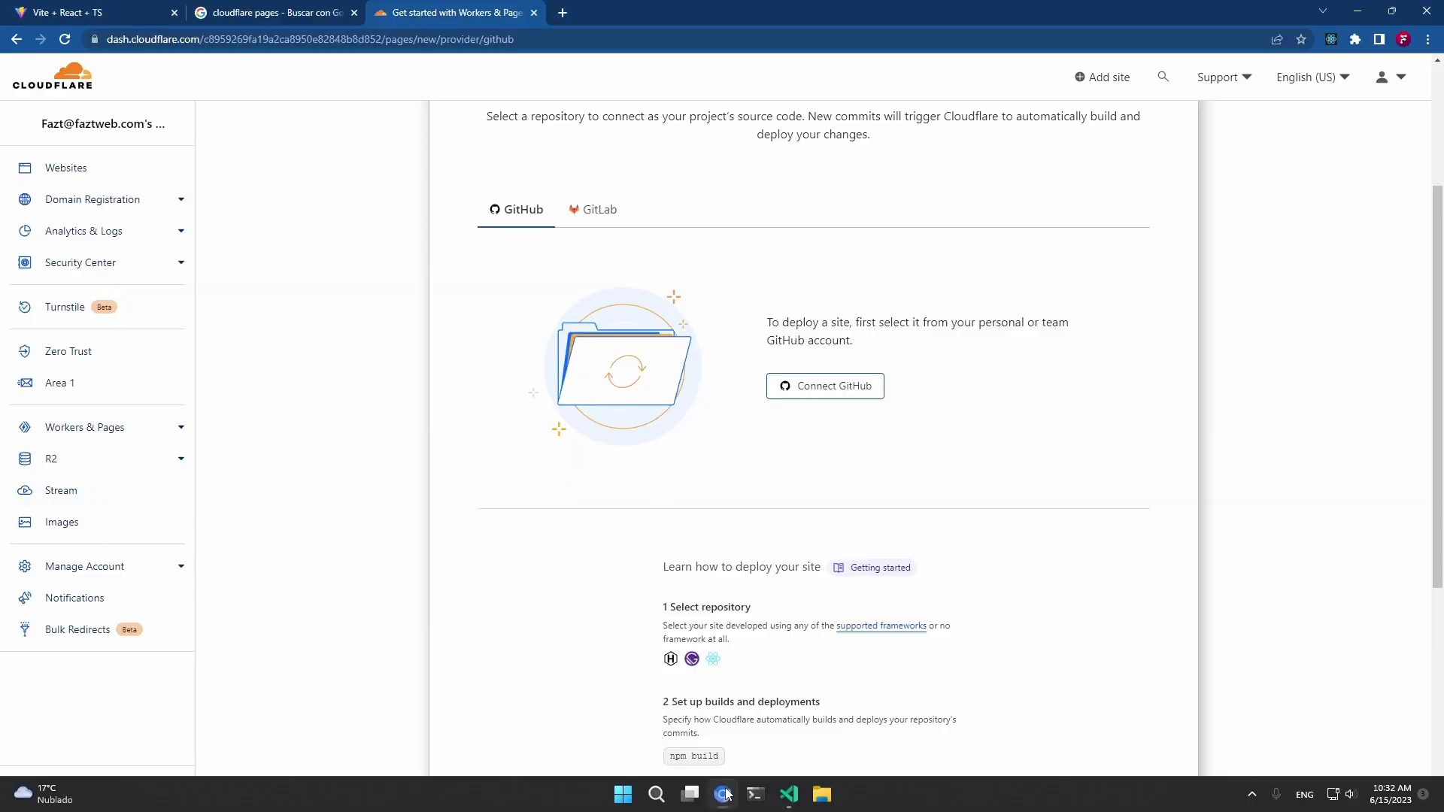
{"action": "left_click", "coordinate": [862, 387]}
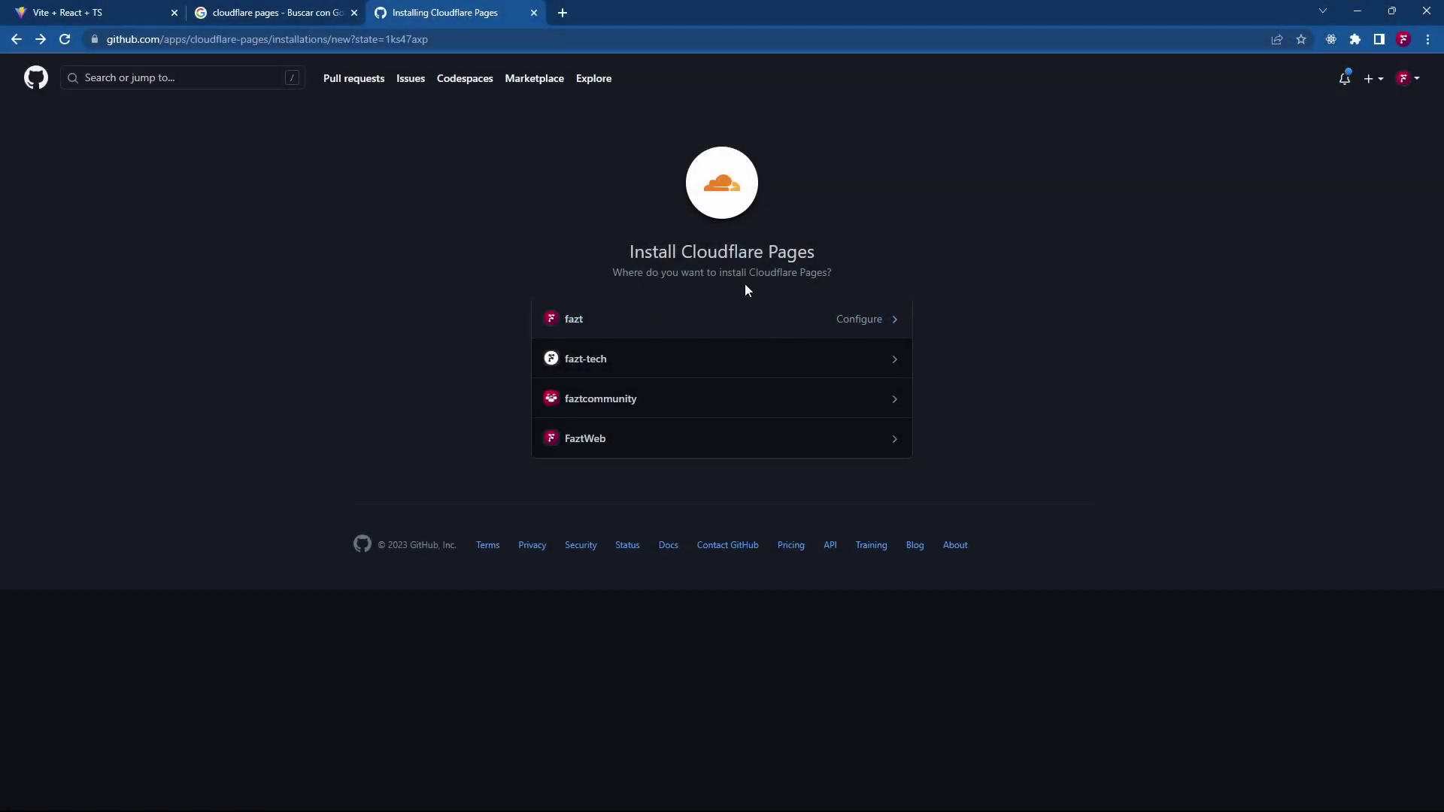
{"action": "left_click", "coordinate": [696, 325]}
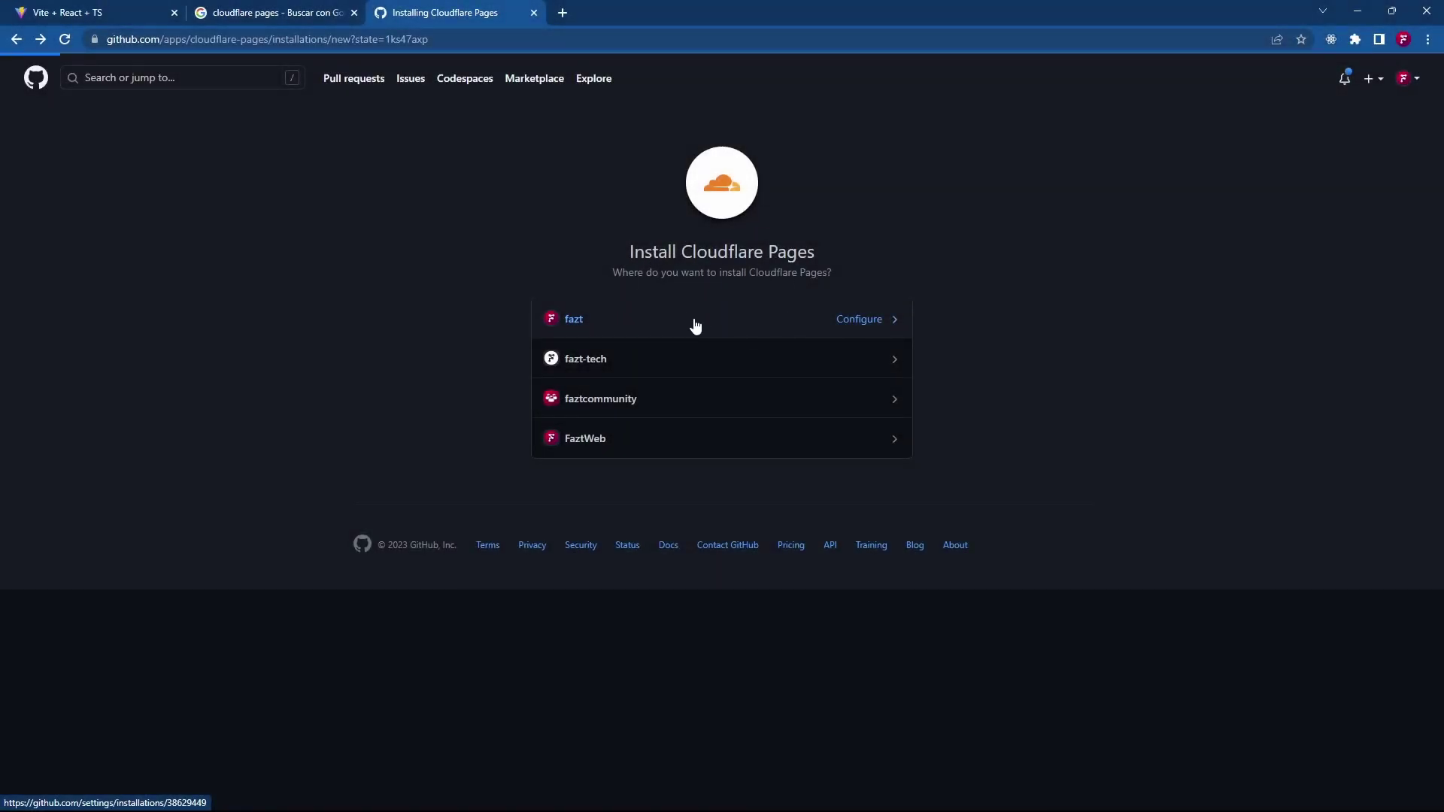
- Add cloudflarepages-test to the Cloudflare Pages app's selected repositories, remove react-expense-tracker, and save the repository access
{"action": "scroll", "coordinate": [696, 319], "scroll_direction": "down", "scroll_amount": 3}
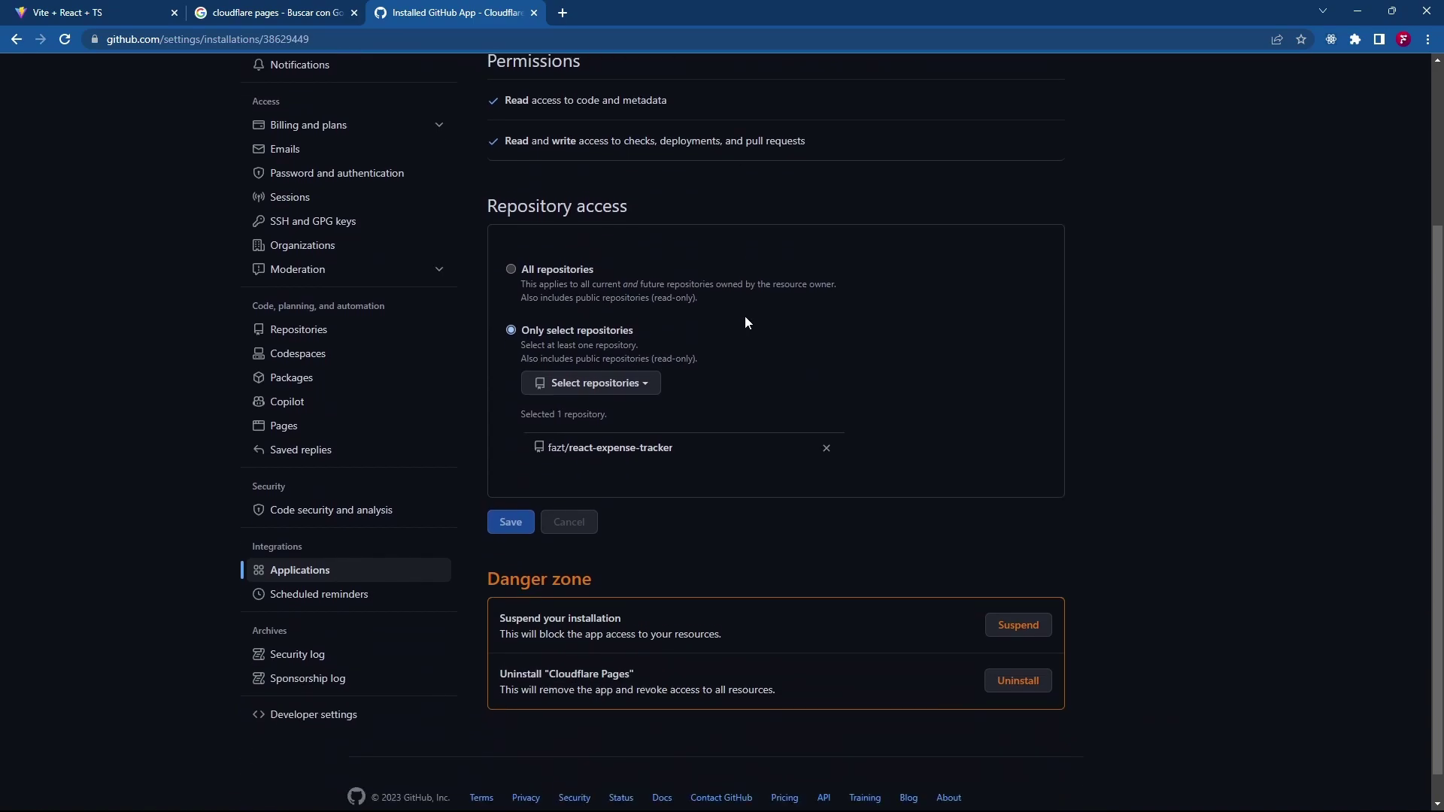
{"action": "key", "text": "ctrl+plus"}
{"action": "key", "text": "ctrl+plus"}
{"action": "key", "text": "ctrl+plus"}
{"action": "key", "text": "ctrl+plus"}
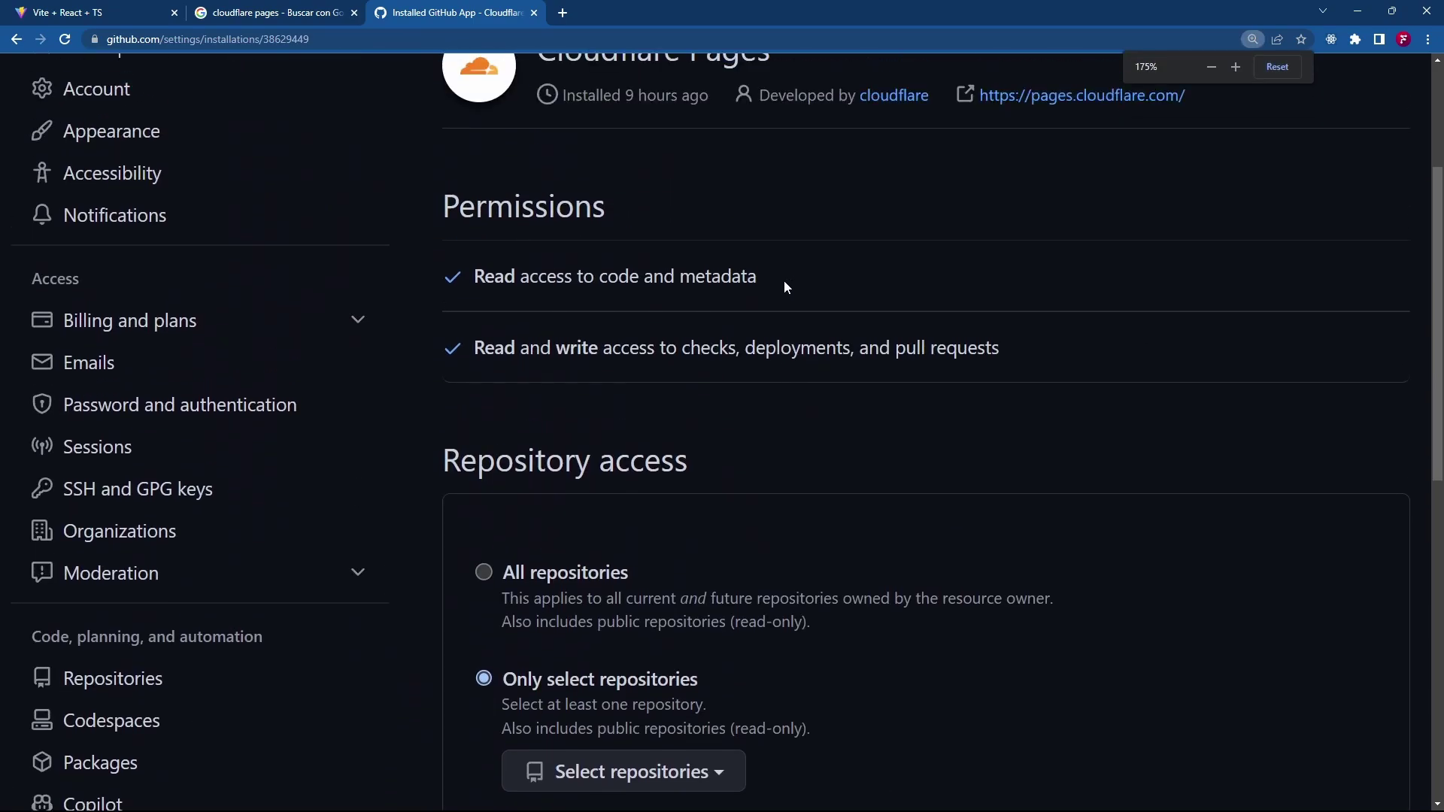
{"action": "scroll", "coordinate": [785, 293], "scroll_direction": "down", "scroll_amount": 4}
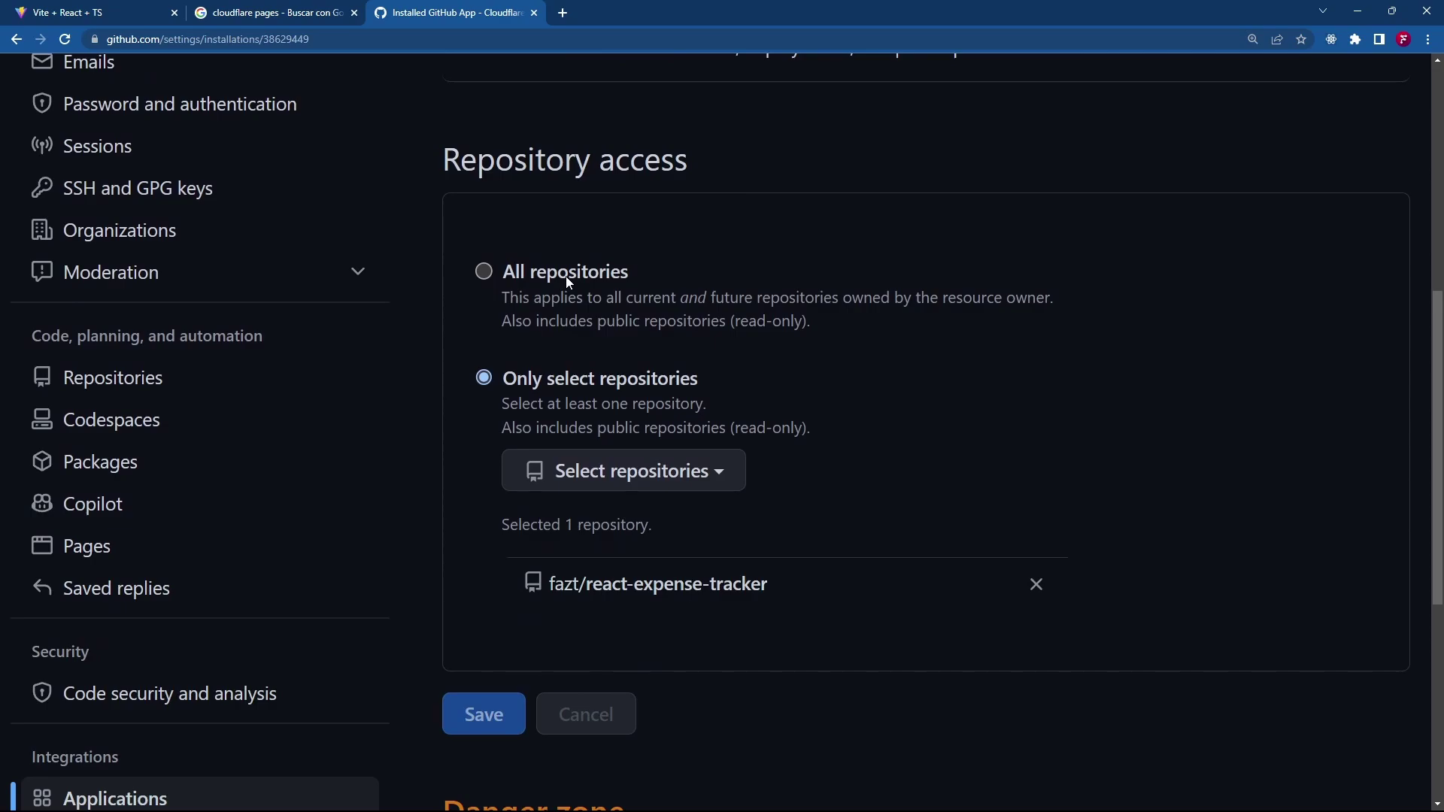
{"action": "scroll", "coordinate": [662, 301], "scroll_direction": "down", "scroll_amount": 2}
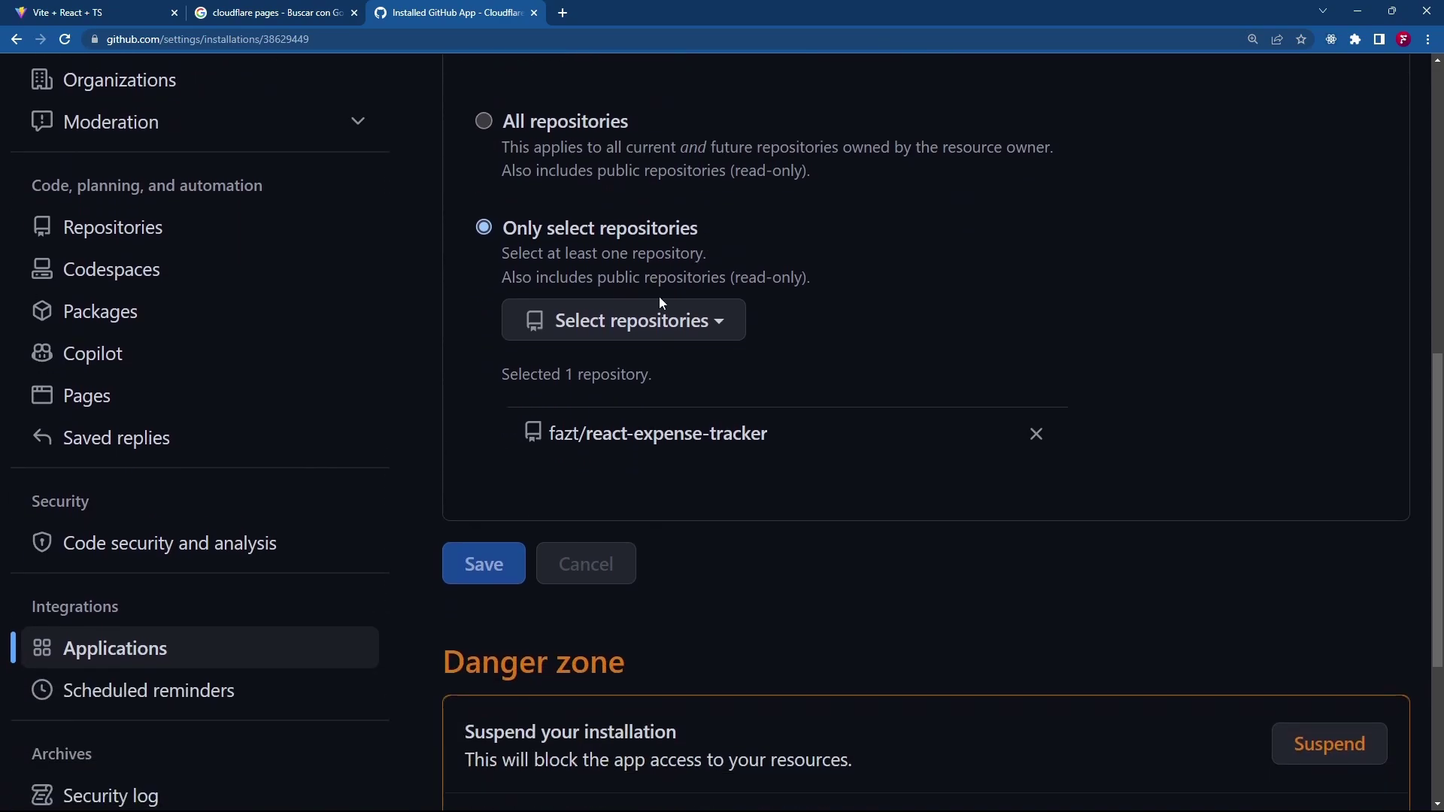
{"action": "left_click", "coordinate": [658, 320]}
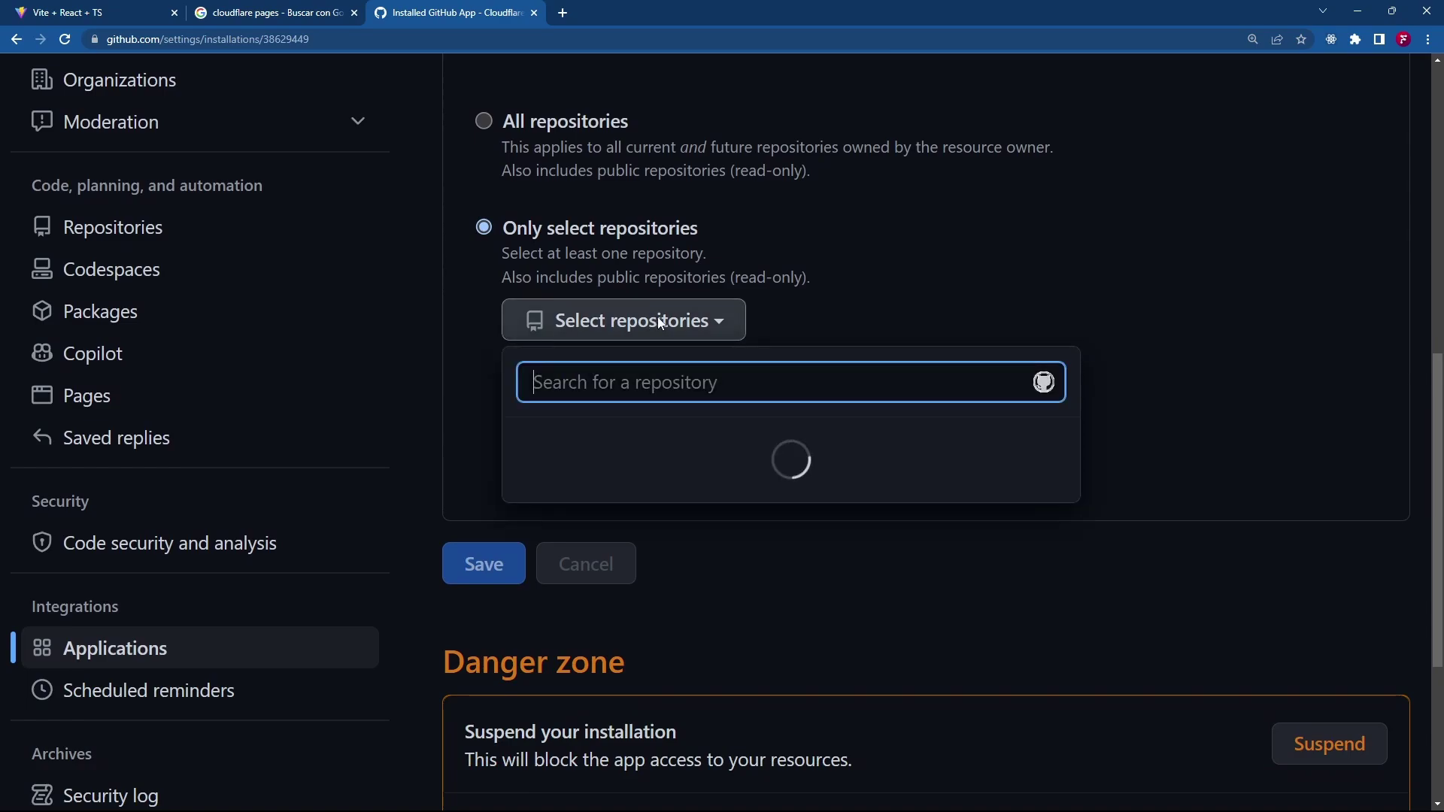
{"action": "type", "text": "cloud"}
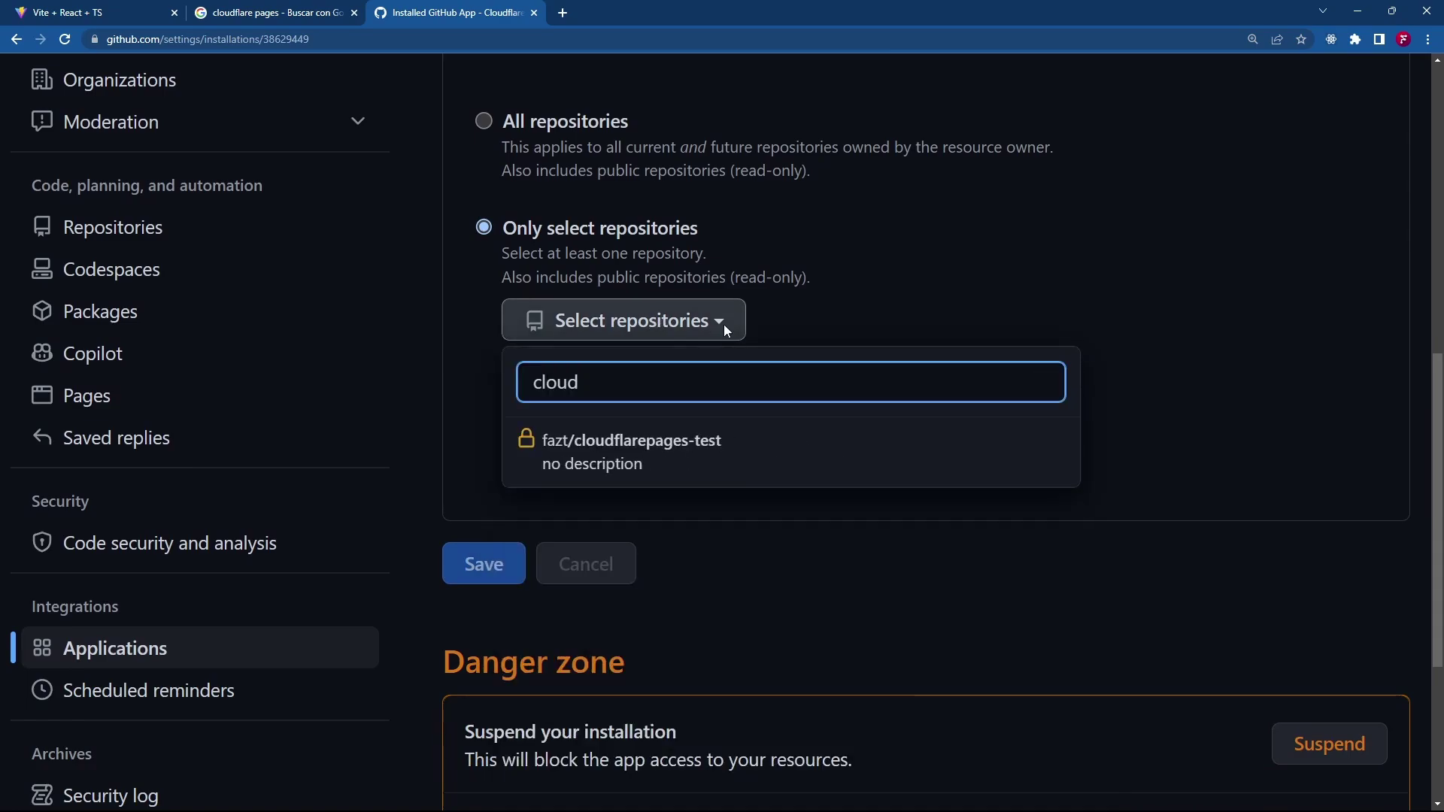
{"action": "left_click", "coordinate": [718, 451]}
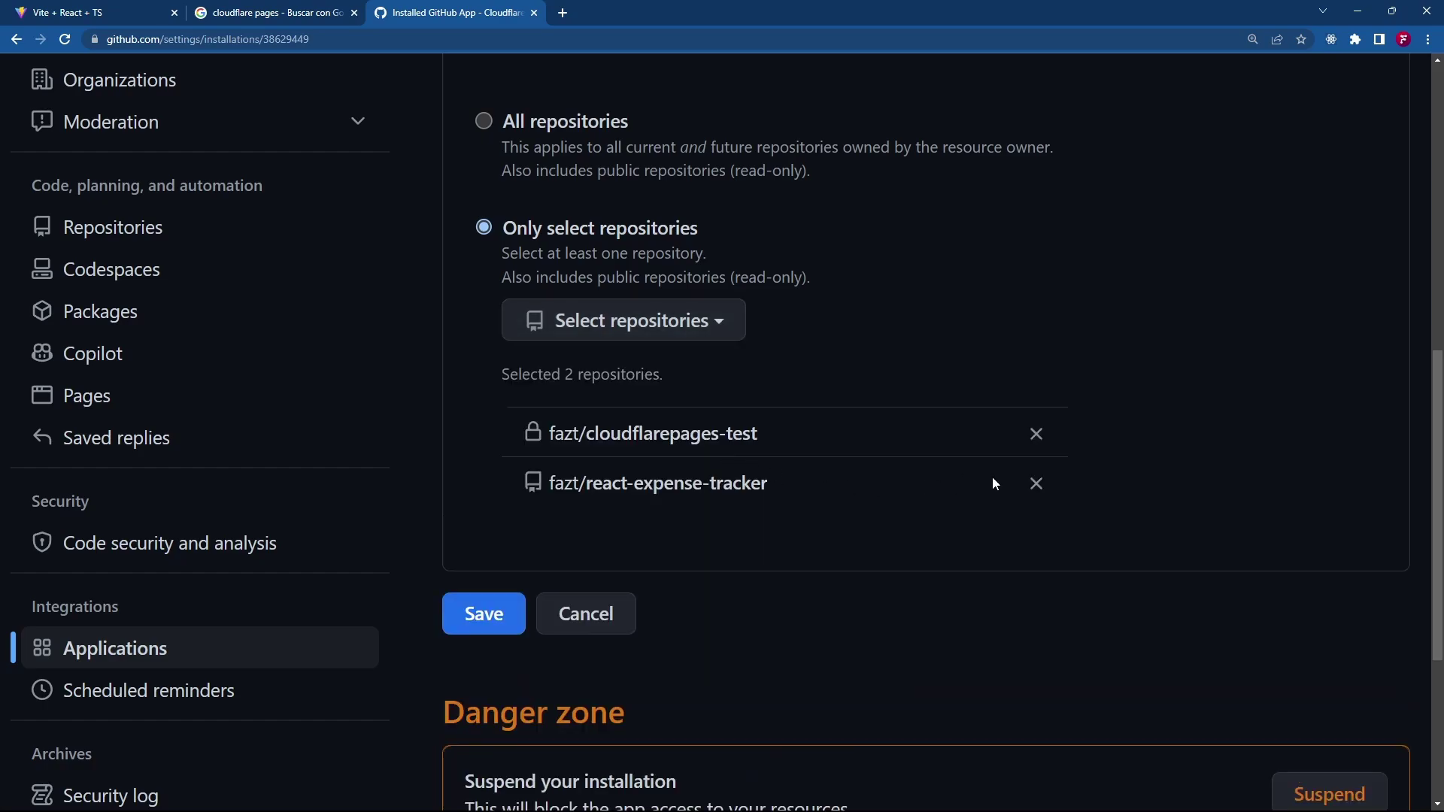
{"action": "left_click", "coordinate": [1036, 484]}
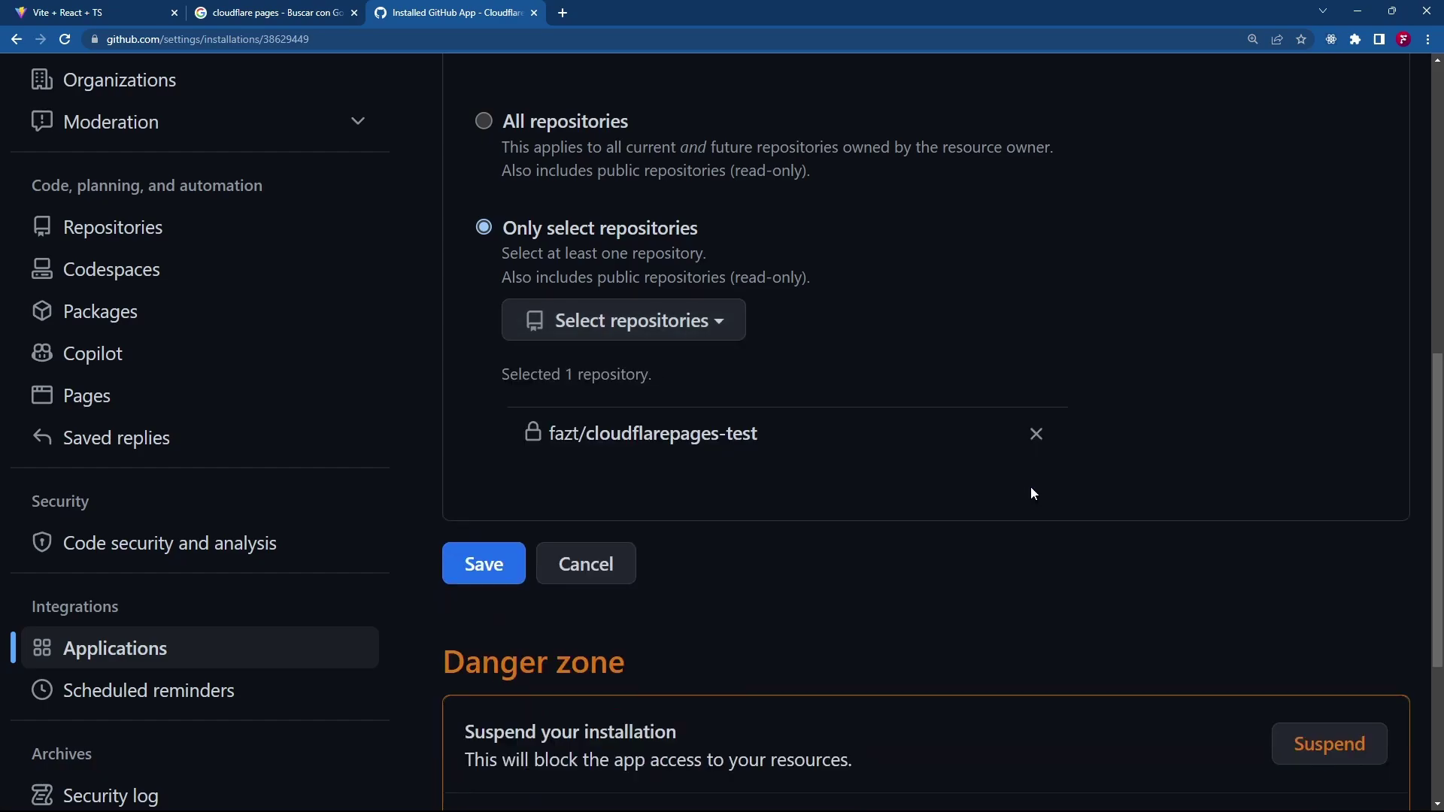
{"action": "left_click", "coordinate": [501, 570]}
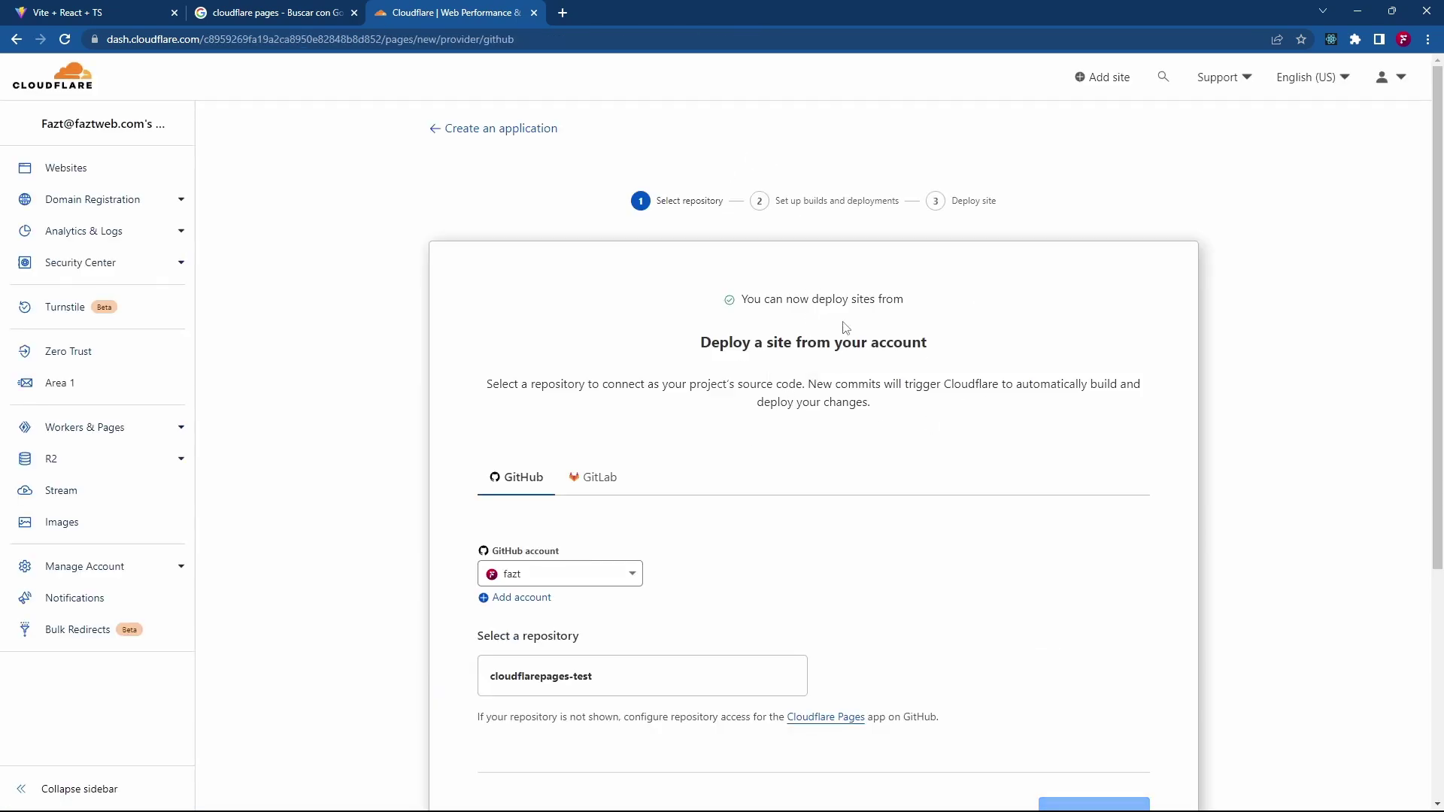
- Select cloudflarepages-test as the repository to deploy and begin its setup
{"action": "scroll", "coordinate": [845, 327], "scroll_direction": "down", "scroll_amount": 2}
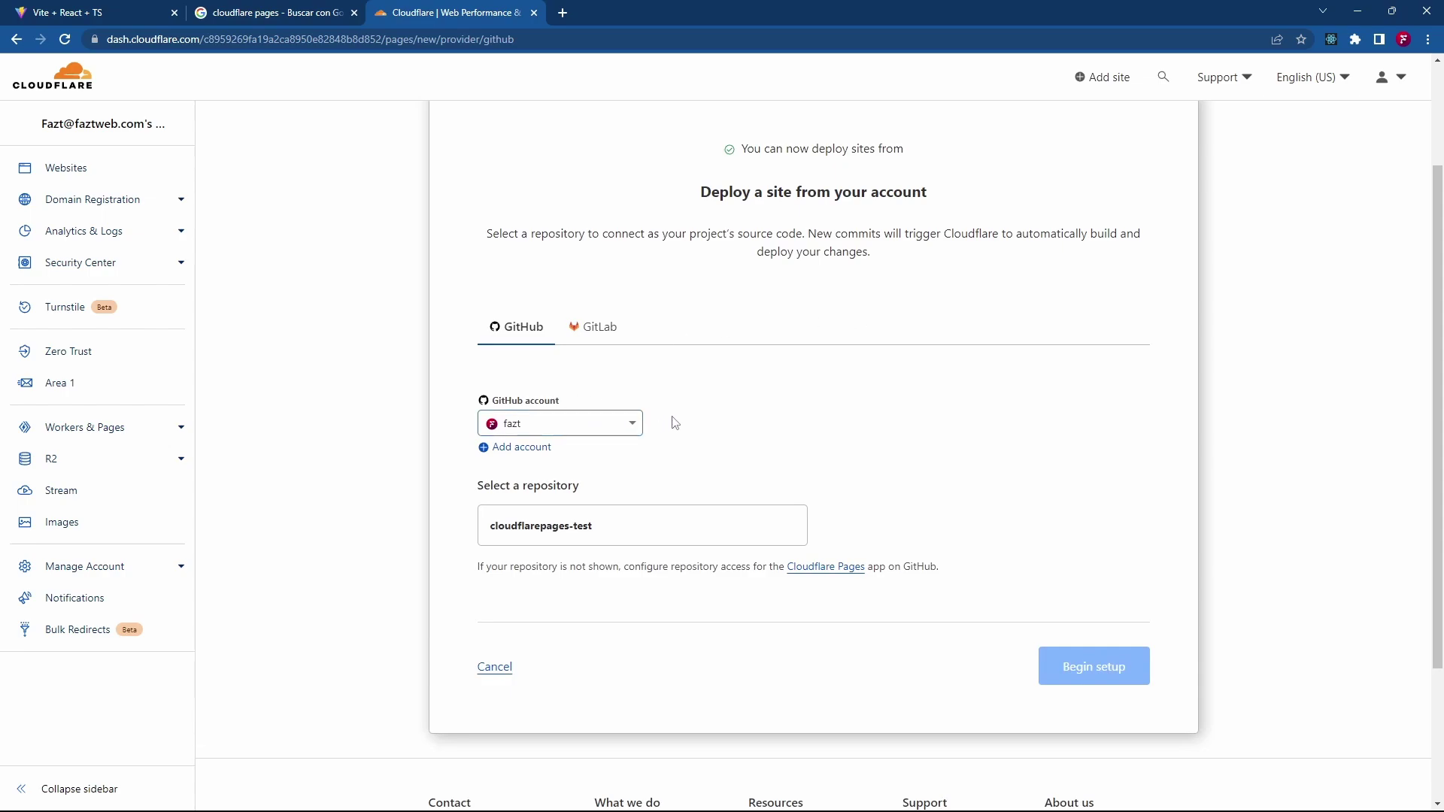
{"action": "scroll", "coordinate": [674, 423], "scroll_direction": "down", "scroll_amount": 2}
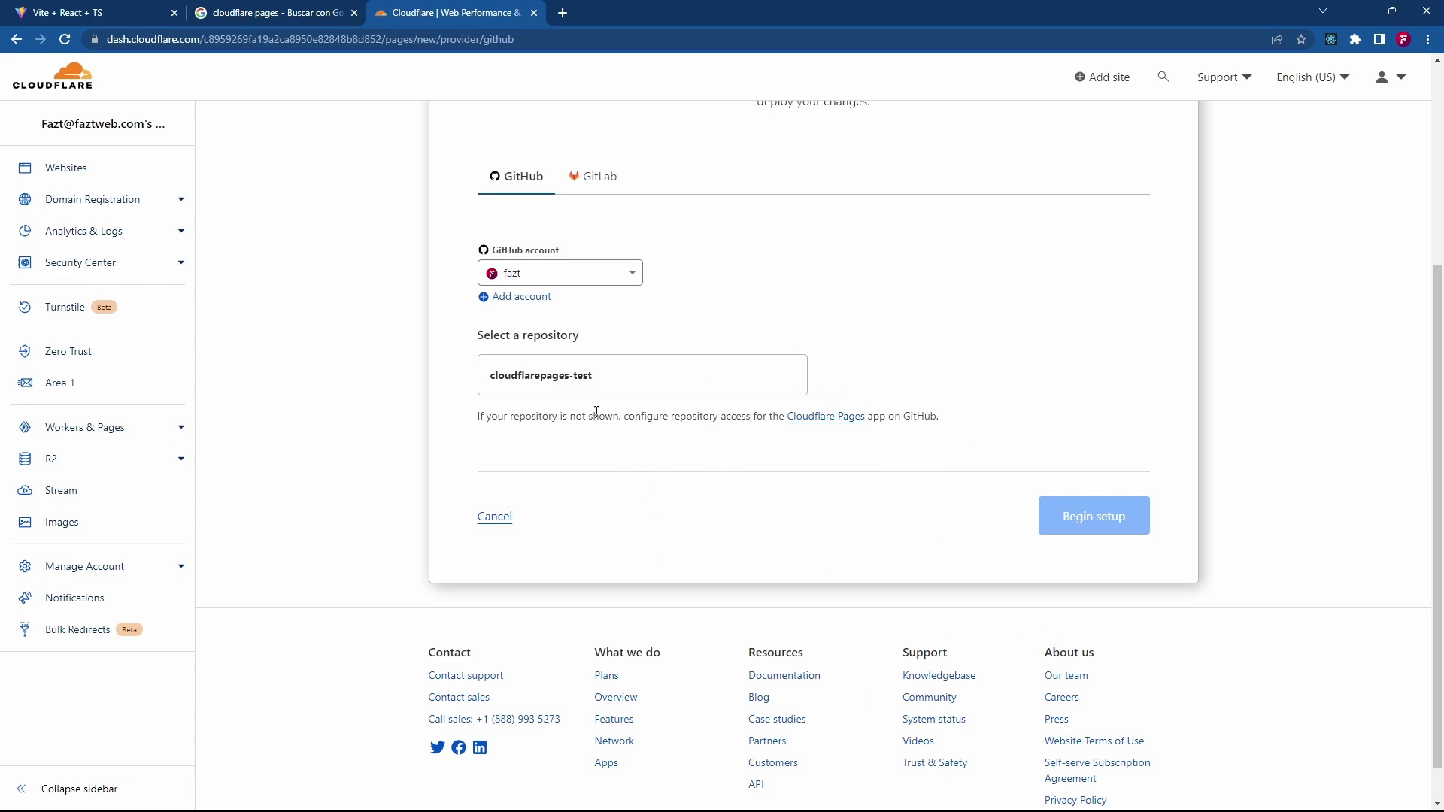
{"action": "left_click", "coordinate": [532, 373]}
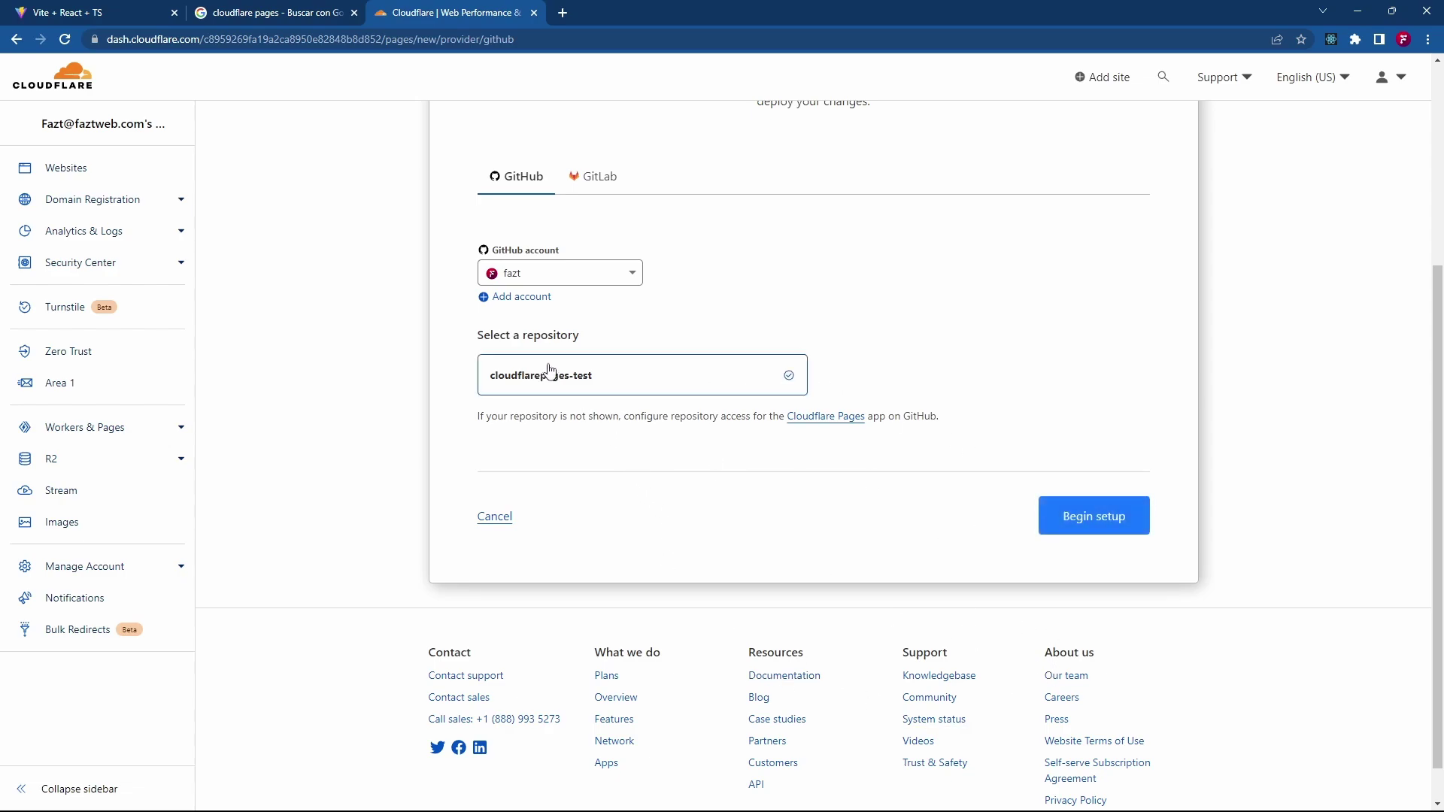
{"action": "left_click", "coordinate": [1085, 525]}
- Set the project name to mywebdetesting and keep master as the production branch
{"action": "scroll", "coordinate": [745, 377], "scroll_direction": "down", "scroll_amount": 2}
{"action": "key", "text": "ctrl+plus"}
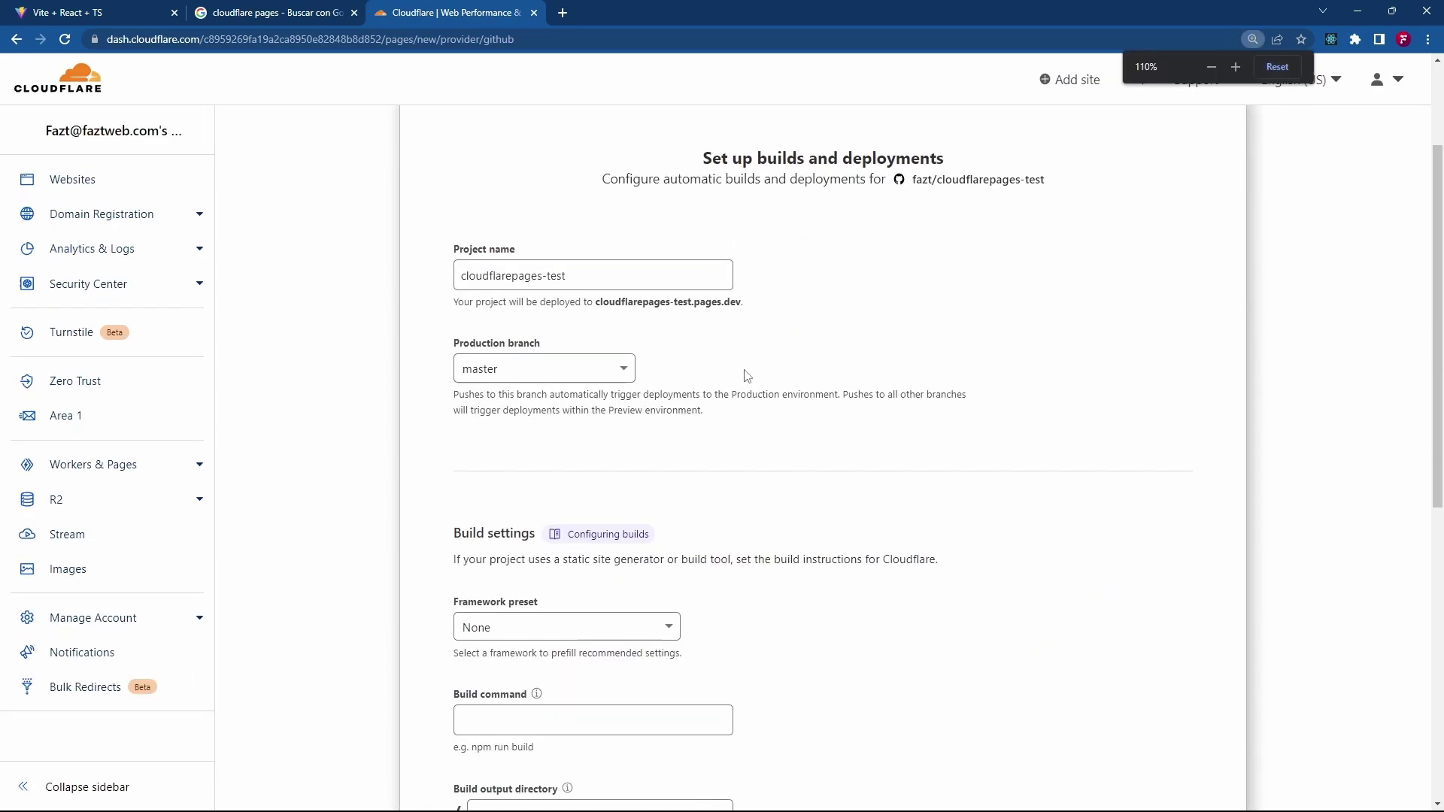
{"action": "key", "text": "ctrl+plus"}
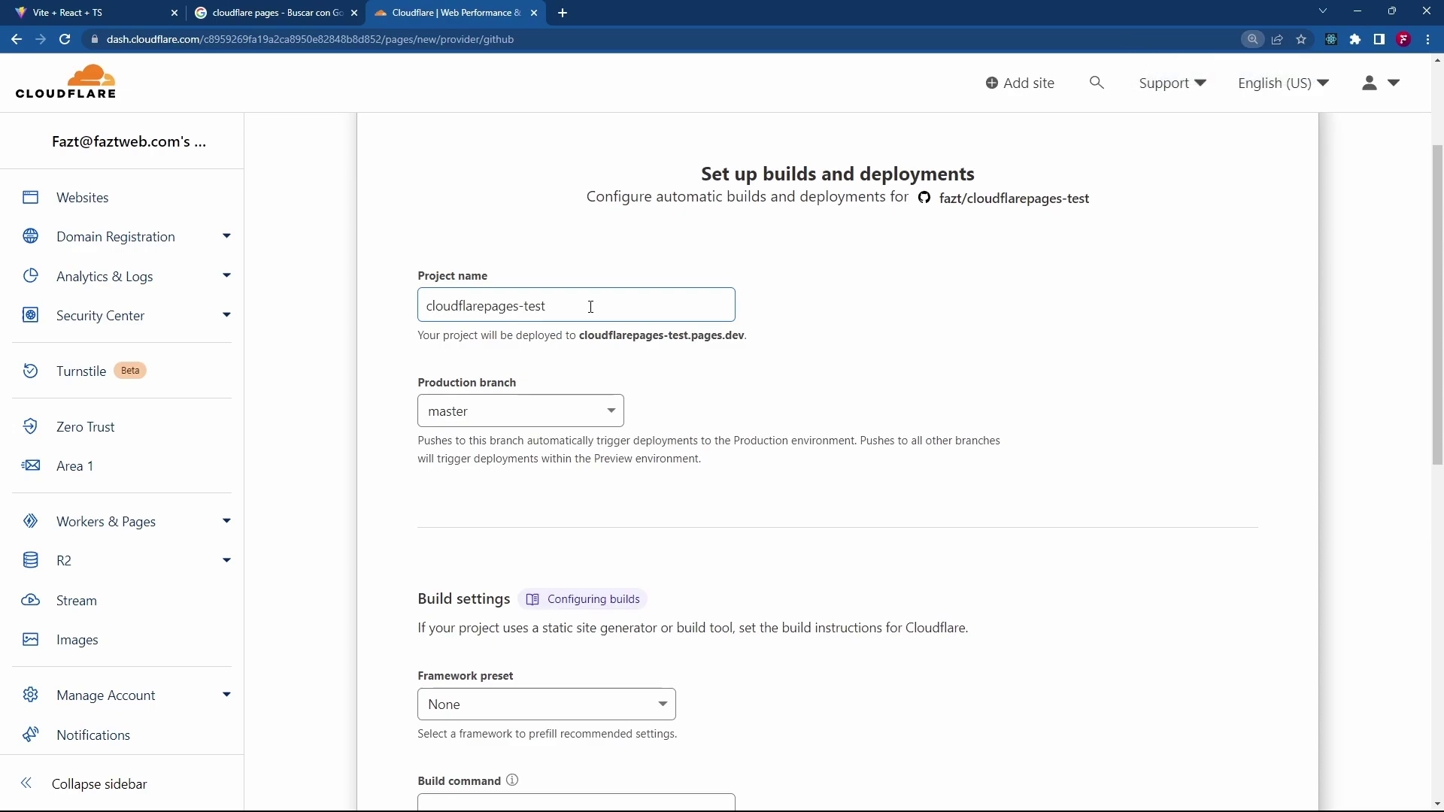
{"action": "left_click_drag", "start_coordinate": [629, 306], "coordinate": [379, 288]}
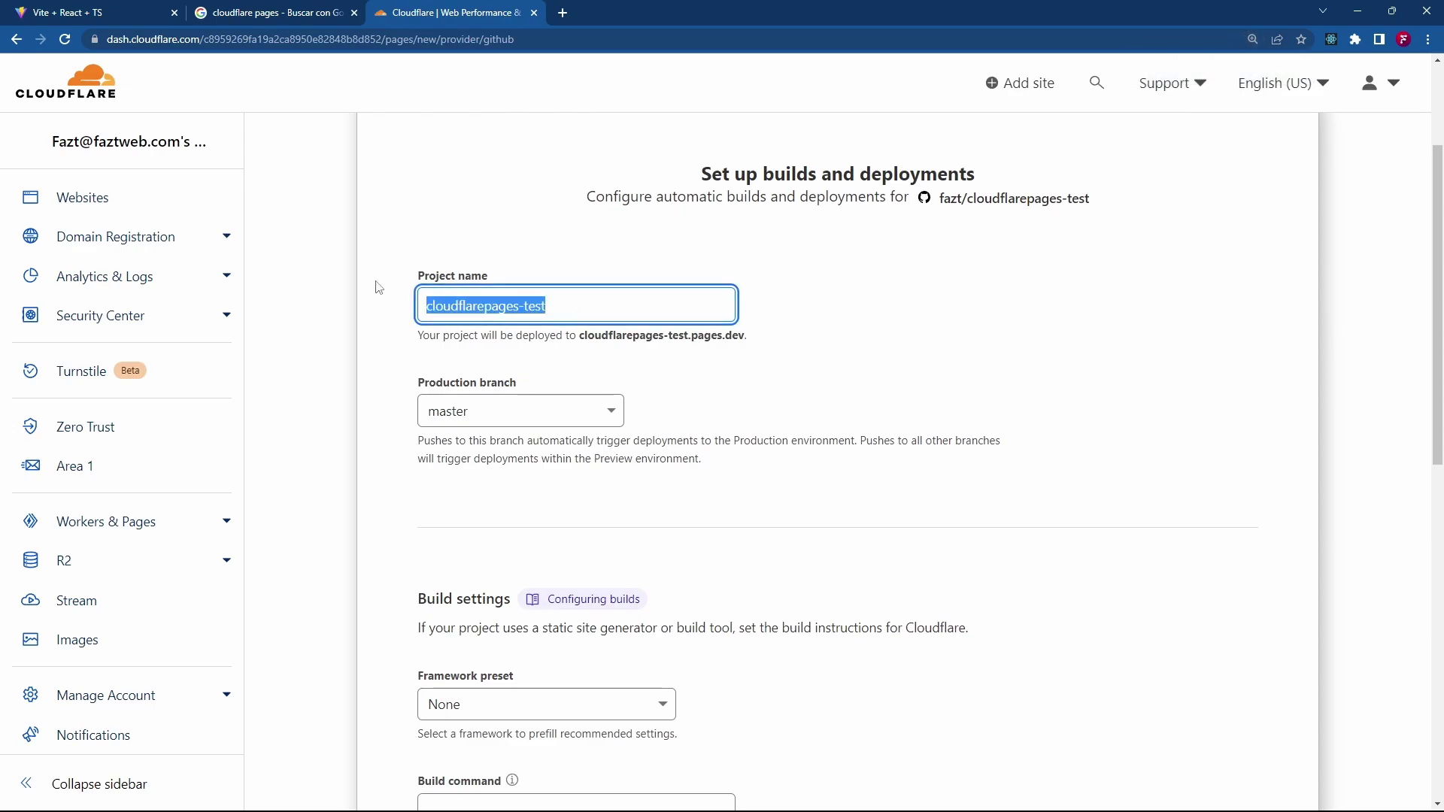
{"action": "type", "text": "myw"}
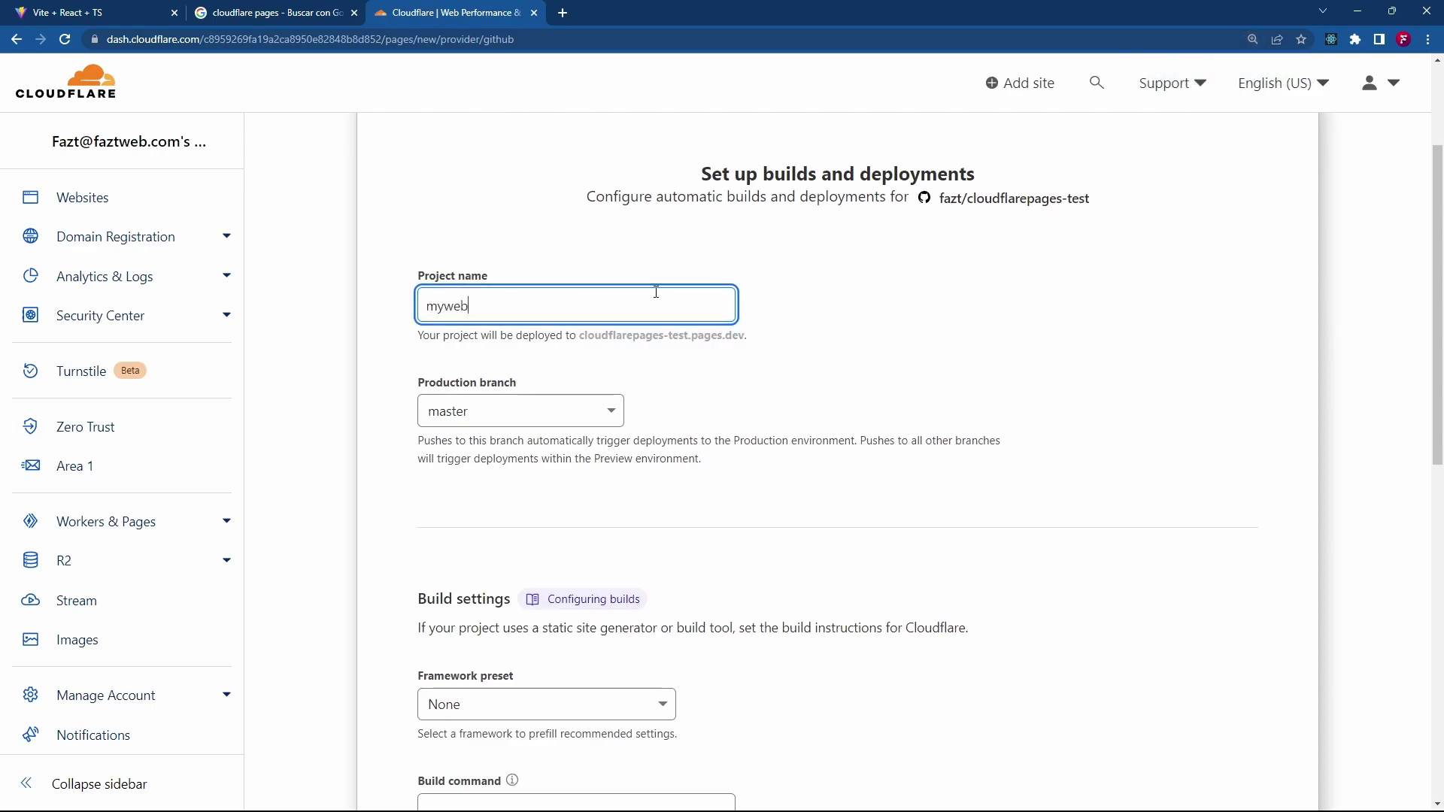
{"action": "type", "text": "ebdetesting"}
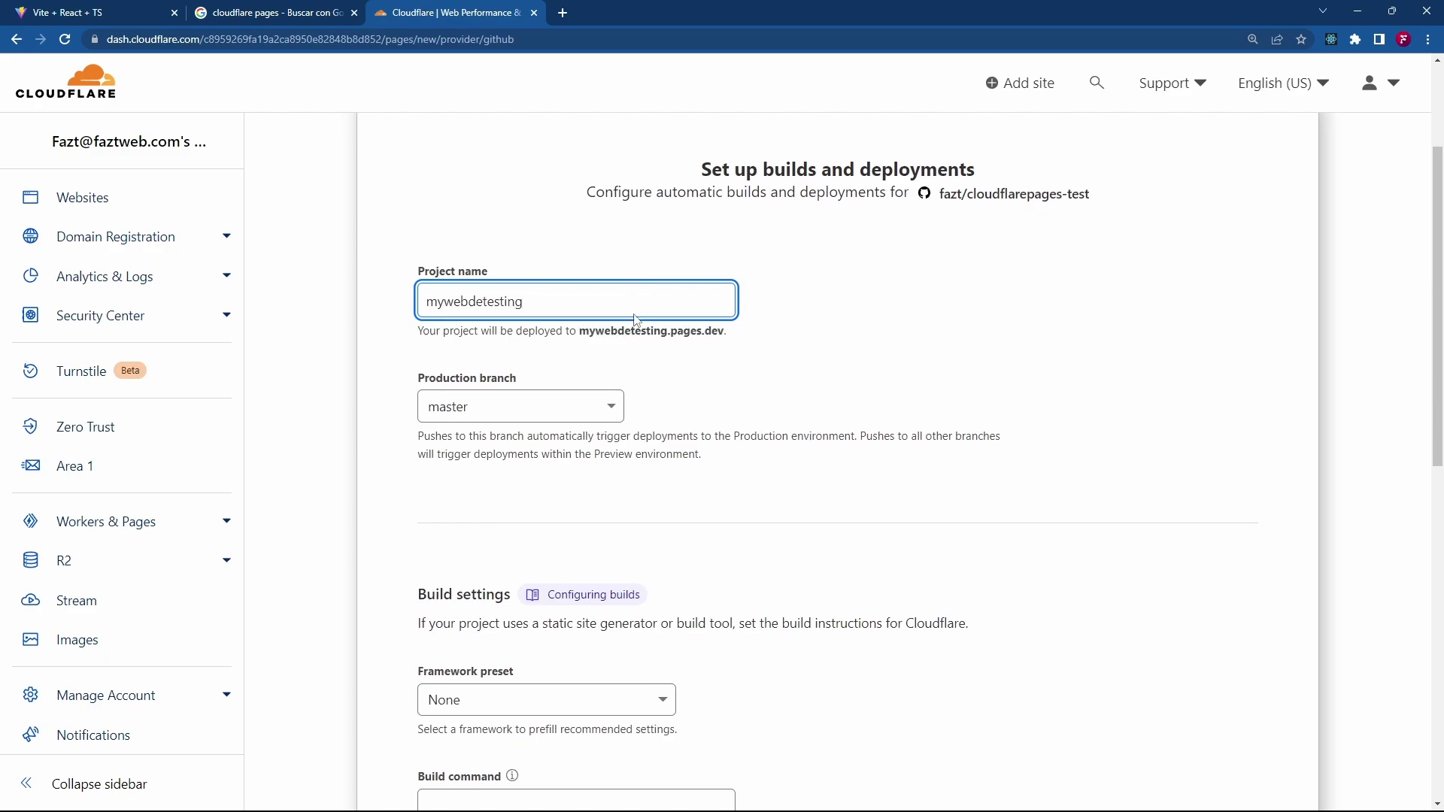
{"action": "scroll", "coordinate": [597, 337], "scroll_direction": "down", "scroll_amount": 1}
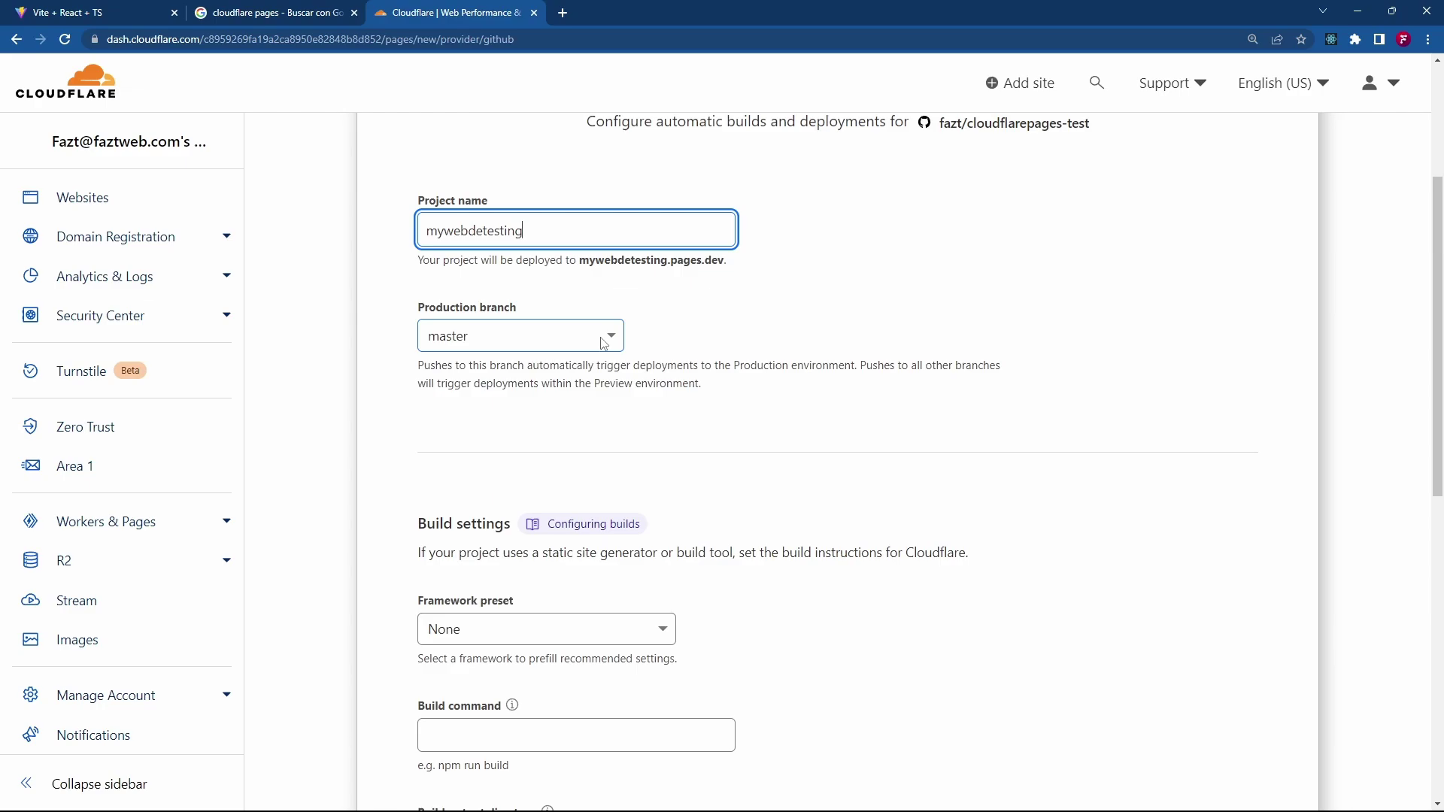
{"action": "left_click", "coordinate": [603, 344]}
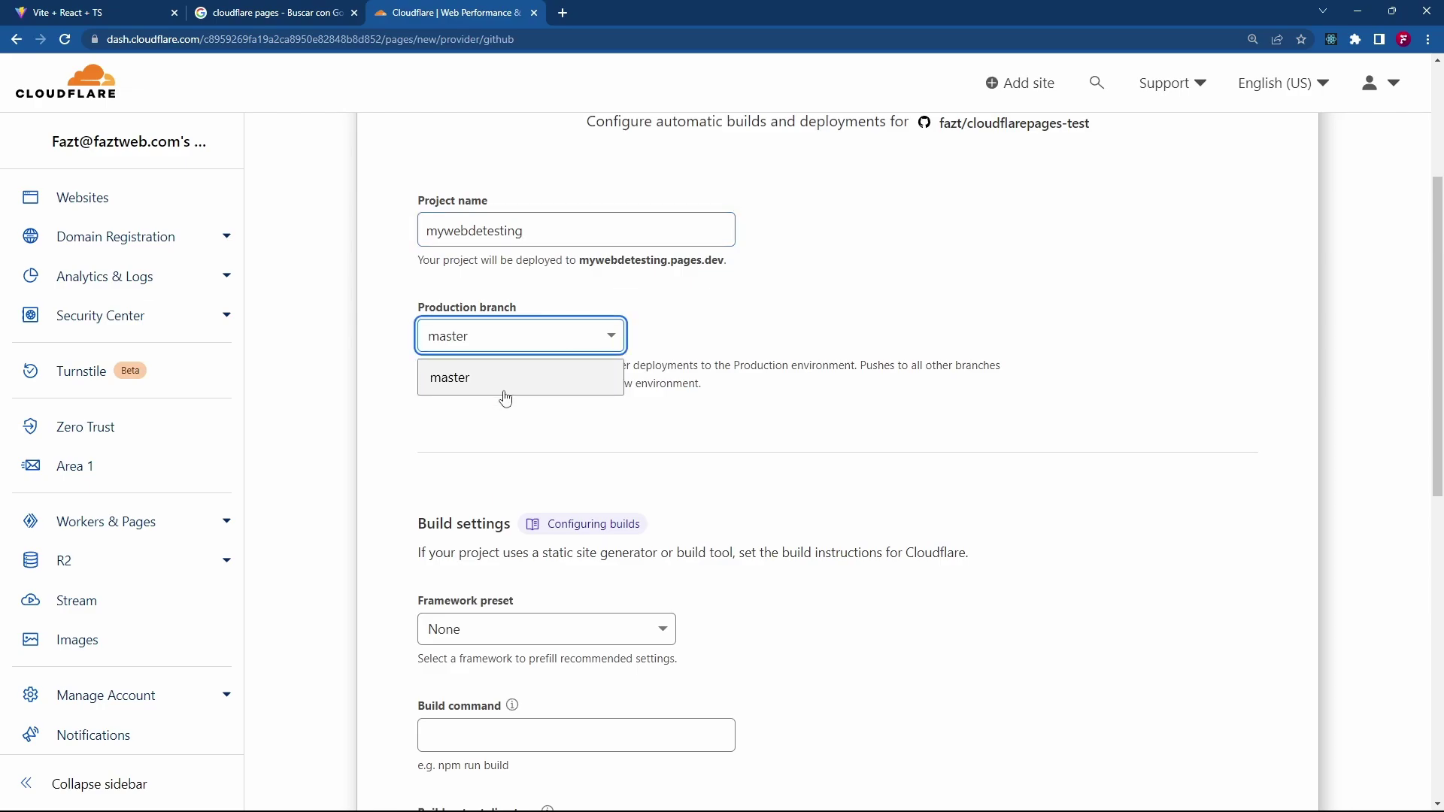
{"action": "left_click", "coordinate": [702, 347]}
- Look through the available framework presets and keep the framework preset set to None
{"action": "scroll", "coordinate": [719, 336], "scroll_direction": "down", "scroll_amount": 4}
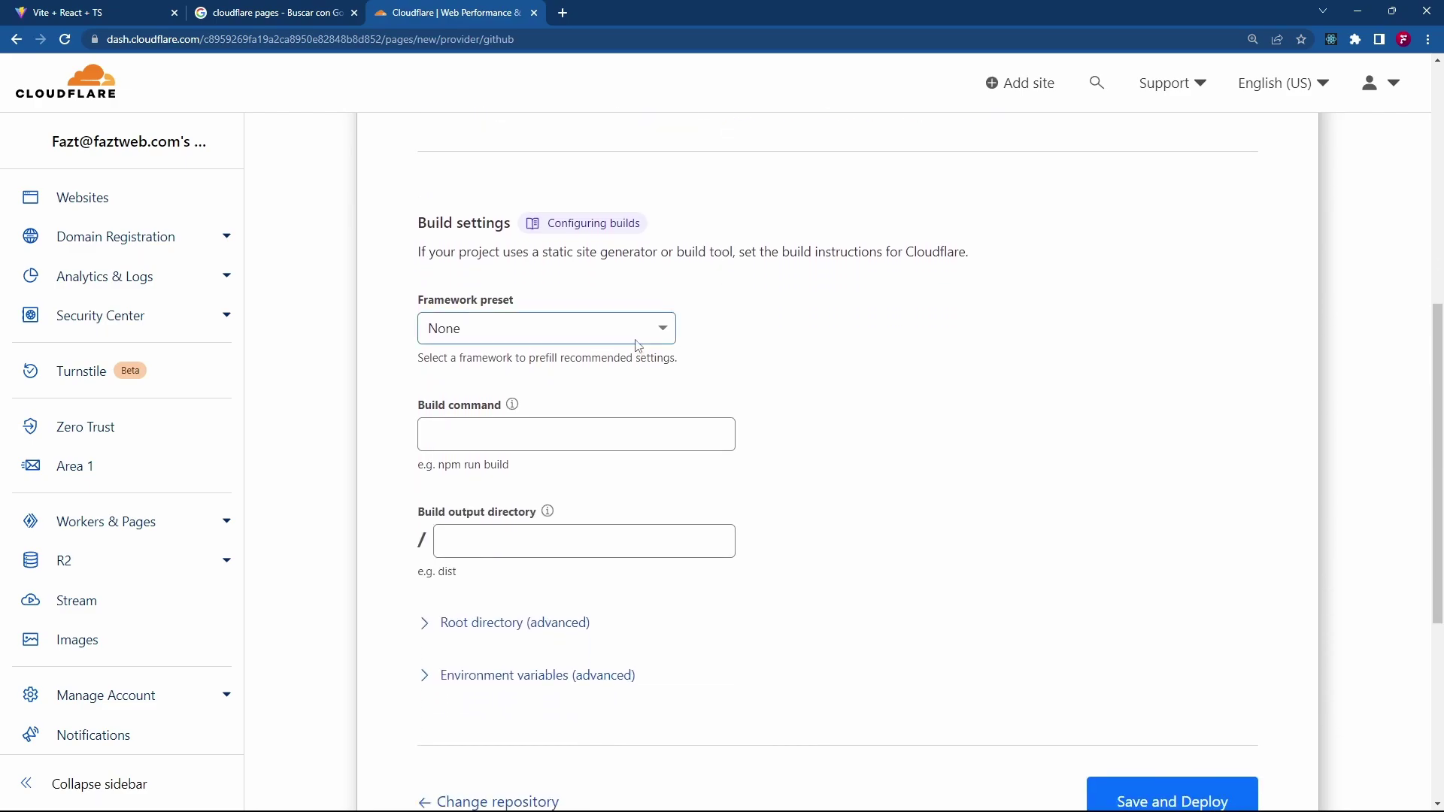
{"action": "left_click", "coordinate": [546, 322]}
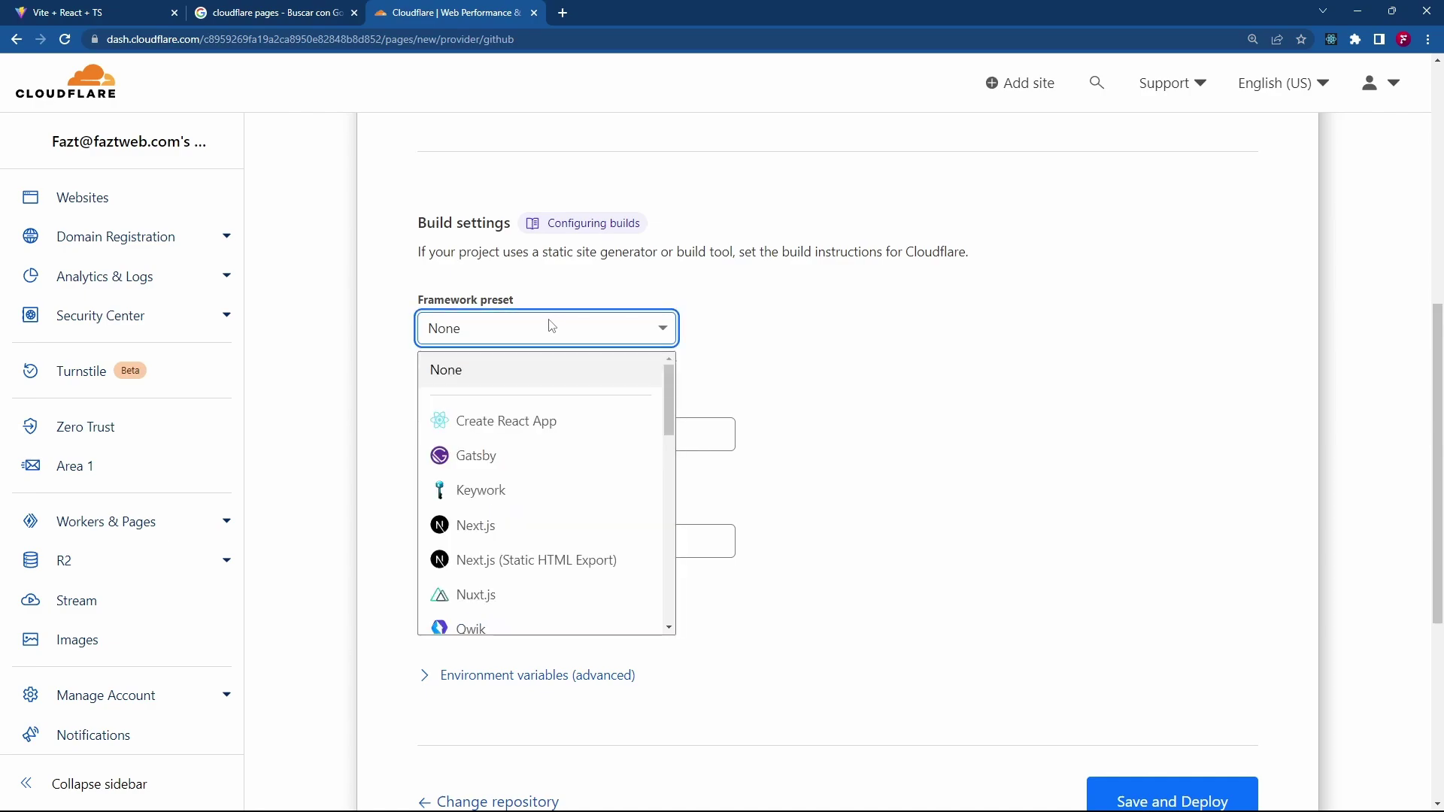
{"action": "scroll", "coordinate": [610, 451], "scroll_direction": "down", "scroll_amount": 5}
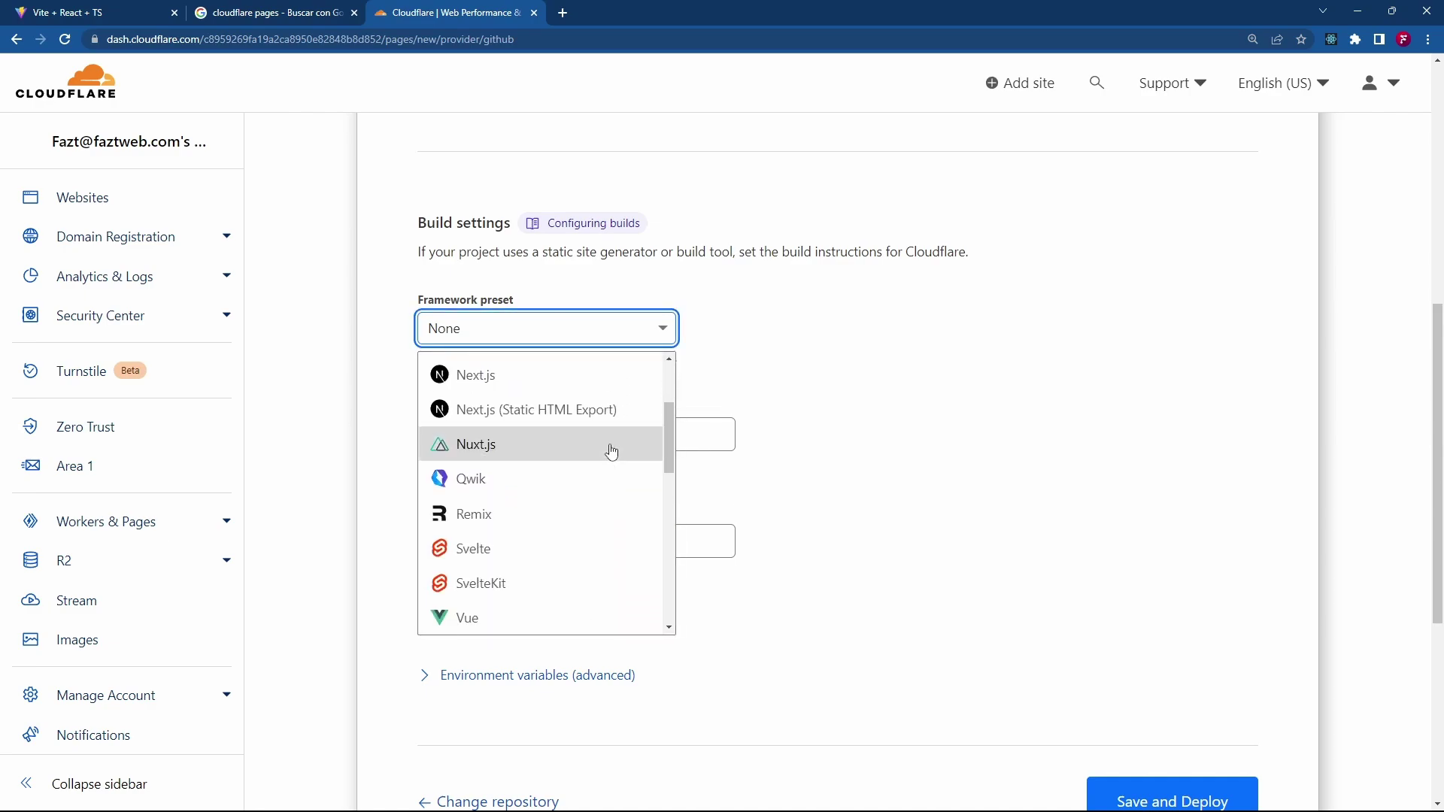
{"action": "scroll", "coordinate": [616, 450], "scroll_direction": "up", "scroll_amount": 5}
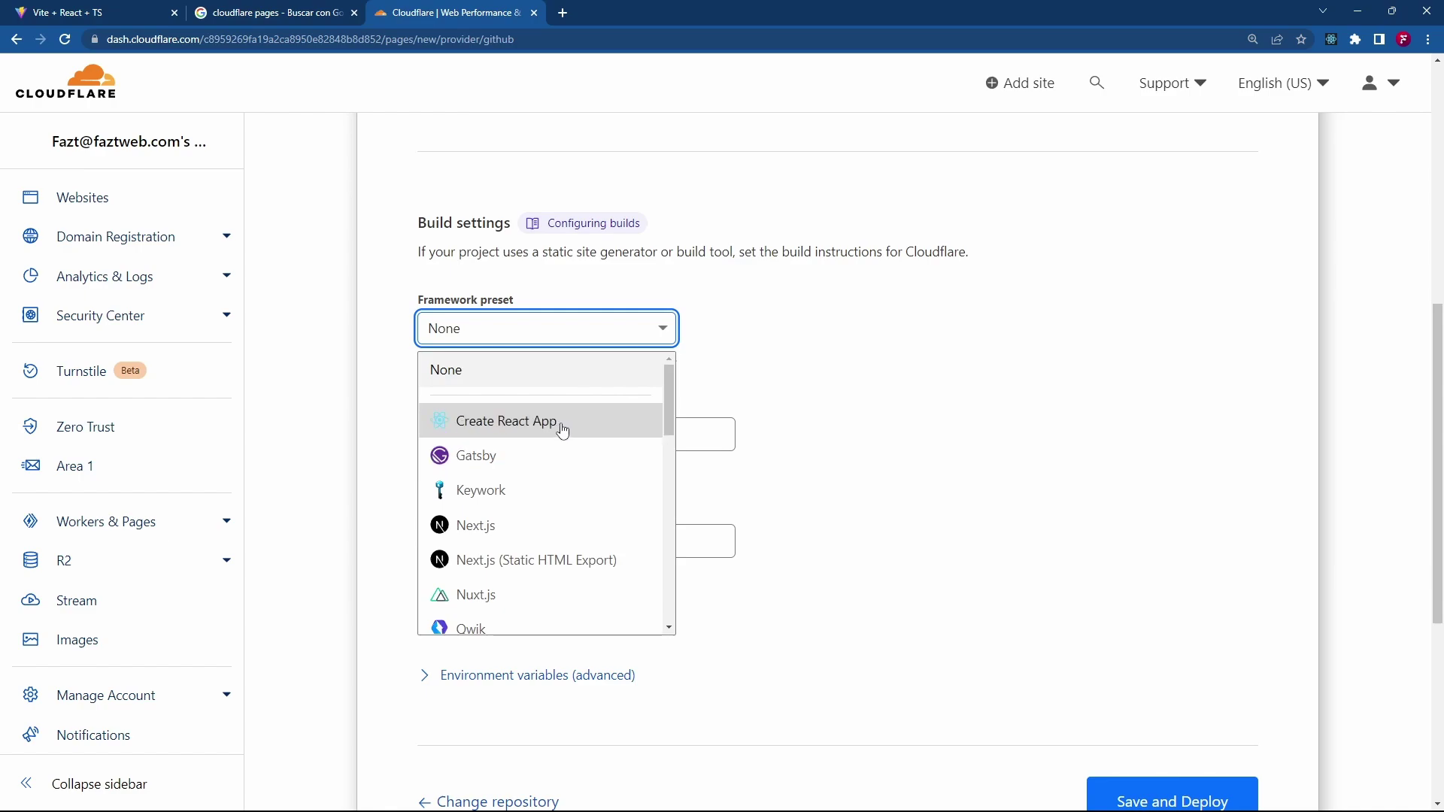
{"action": "scroll", "coordinate": [561, 428], "scroll_direction": "down", "scroll_amount": 3}
{"action": "scroll", "coordinate": [558, 428], "scroll_direction": "up", "scroll_amount": 1}
{"action": "scroll", "coordinate": [557, 428], "scroll_direction": "down", "scroll_amount": 4}
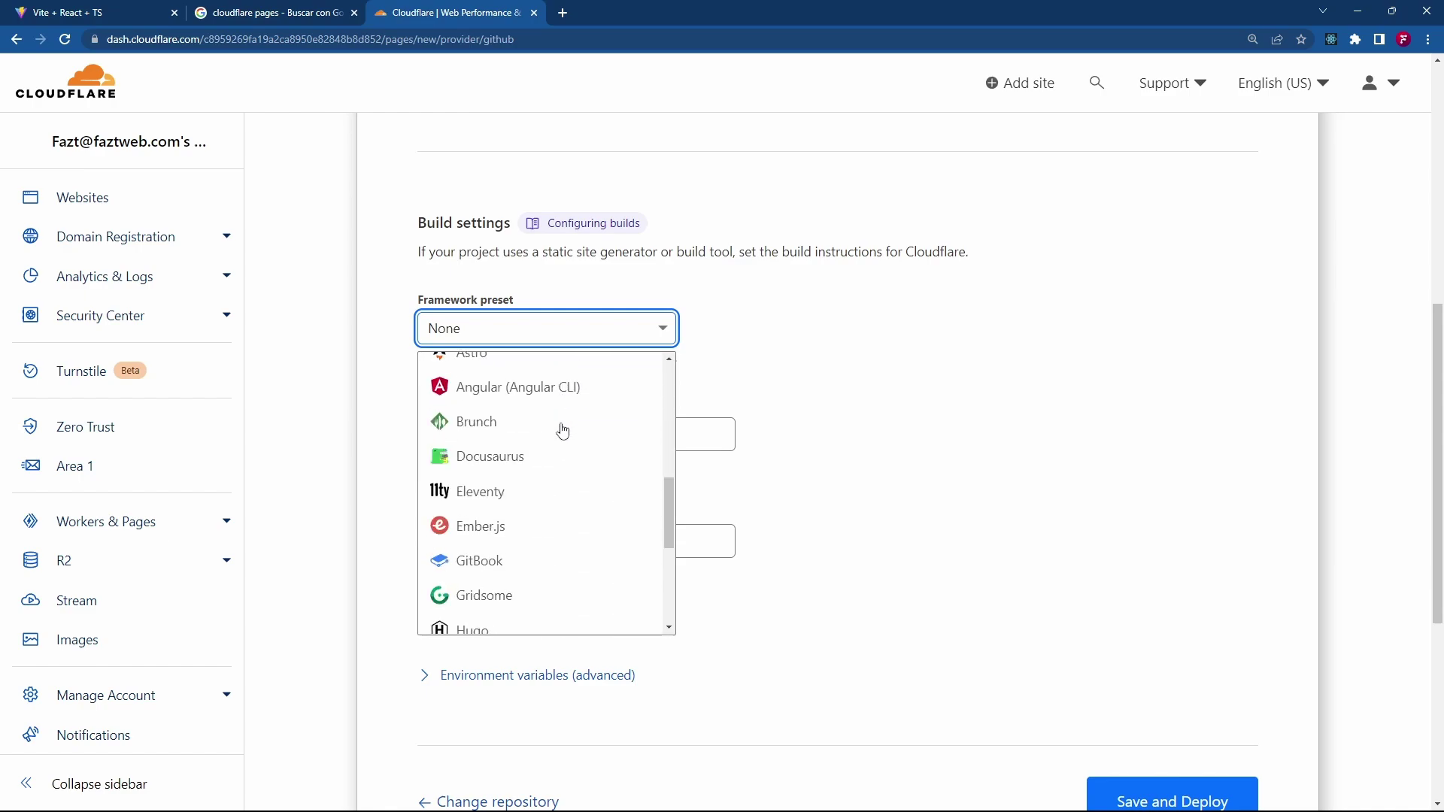
{"action": "scroll", "coordinate": [519, 406], "scroll_direction": "up", "scroll_amount": 1}
{"action": "scroll", "coordinate": [571, 445], "scroll_direction": "down", "scroll_amount": 5}
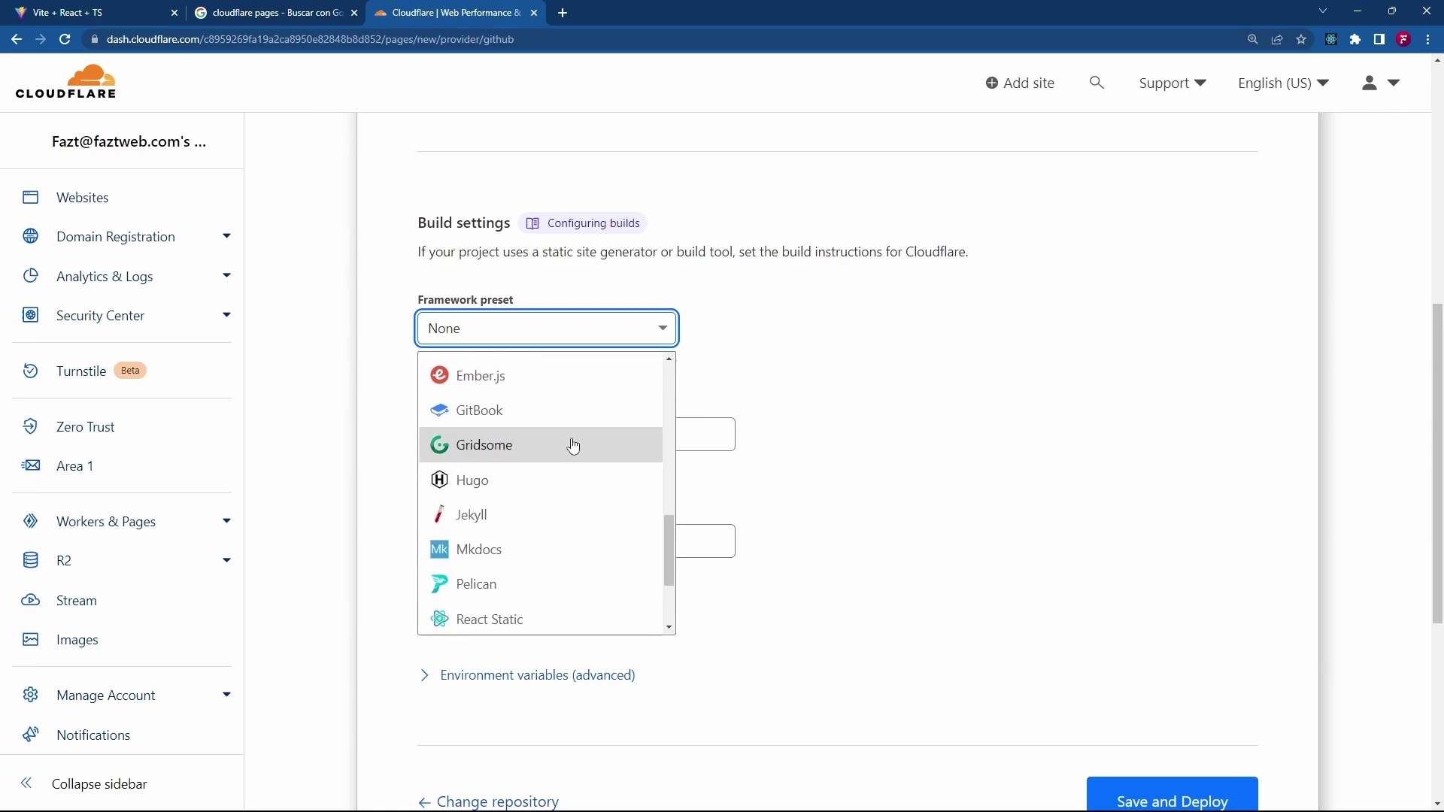
{"action": "scroll", "coordinate": [577, 441], "scroll_direction": "up", "scroll_amount": 8}
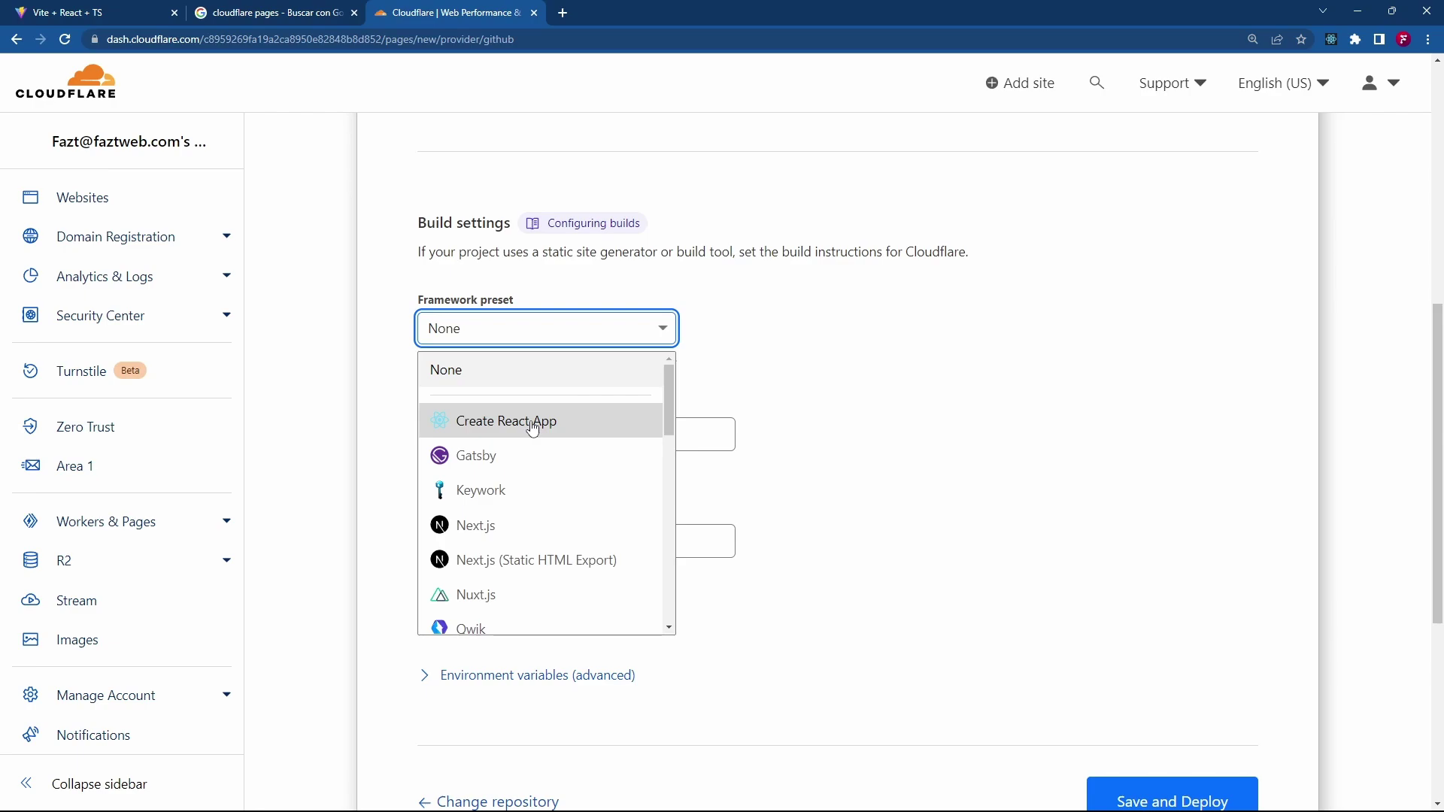
{"action": "left_click", "coordinate": [465, 376]}
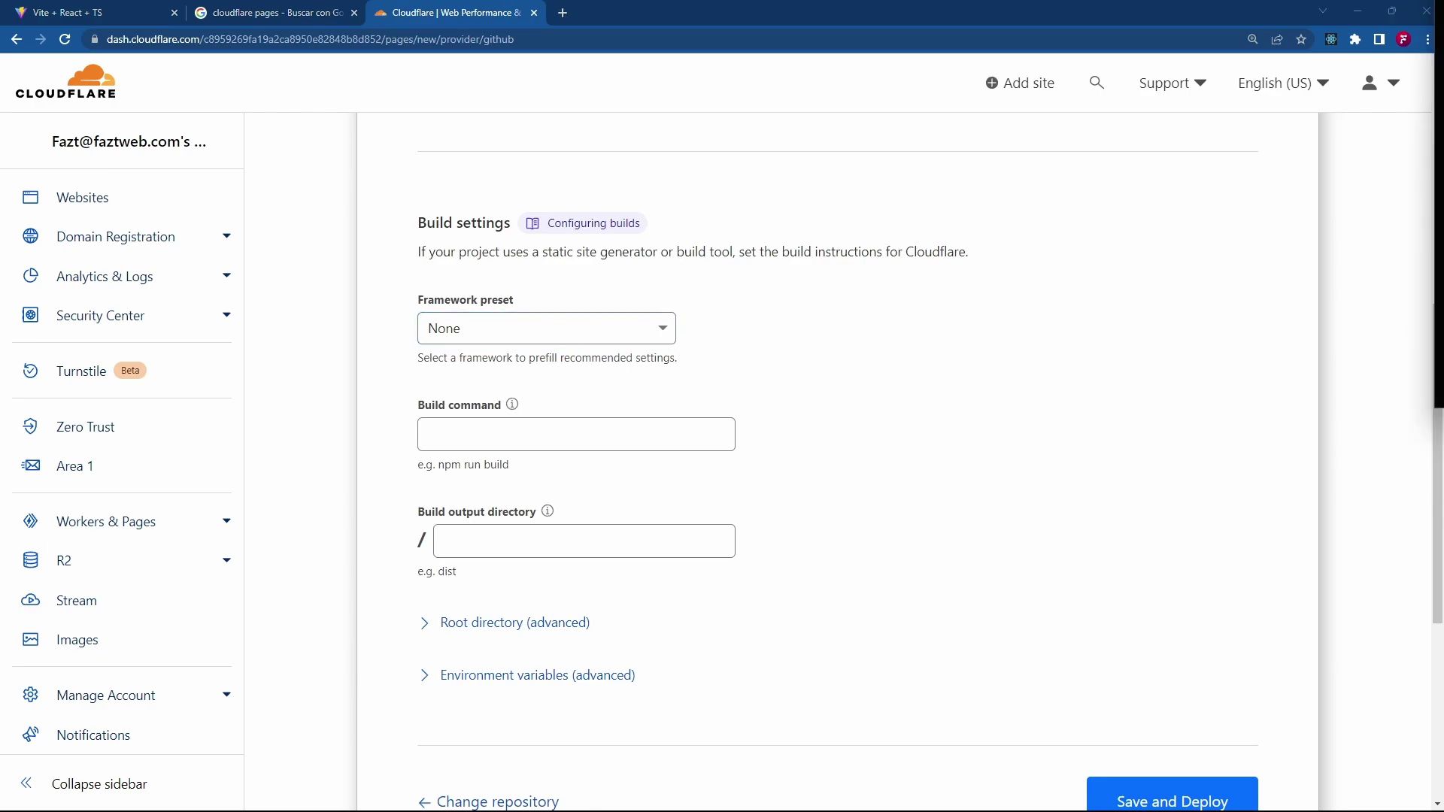
- Set the build command to npm run build and the build output directory to dist
{"action": "left_click", "coordinate": [470, 436]}
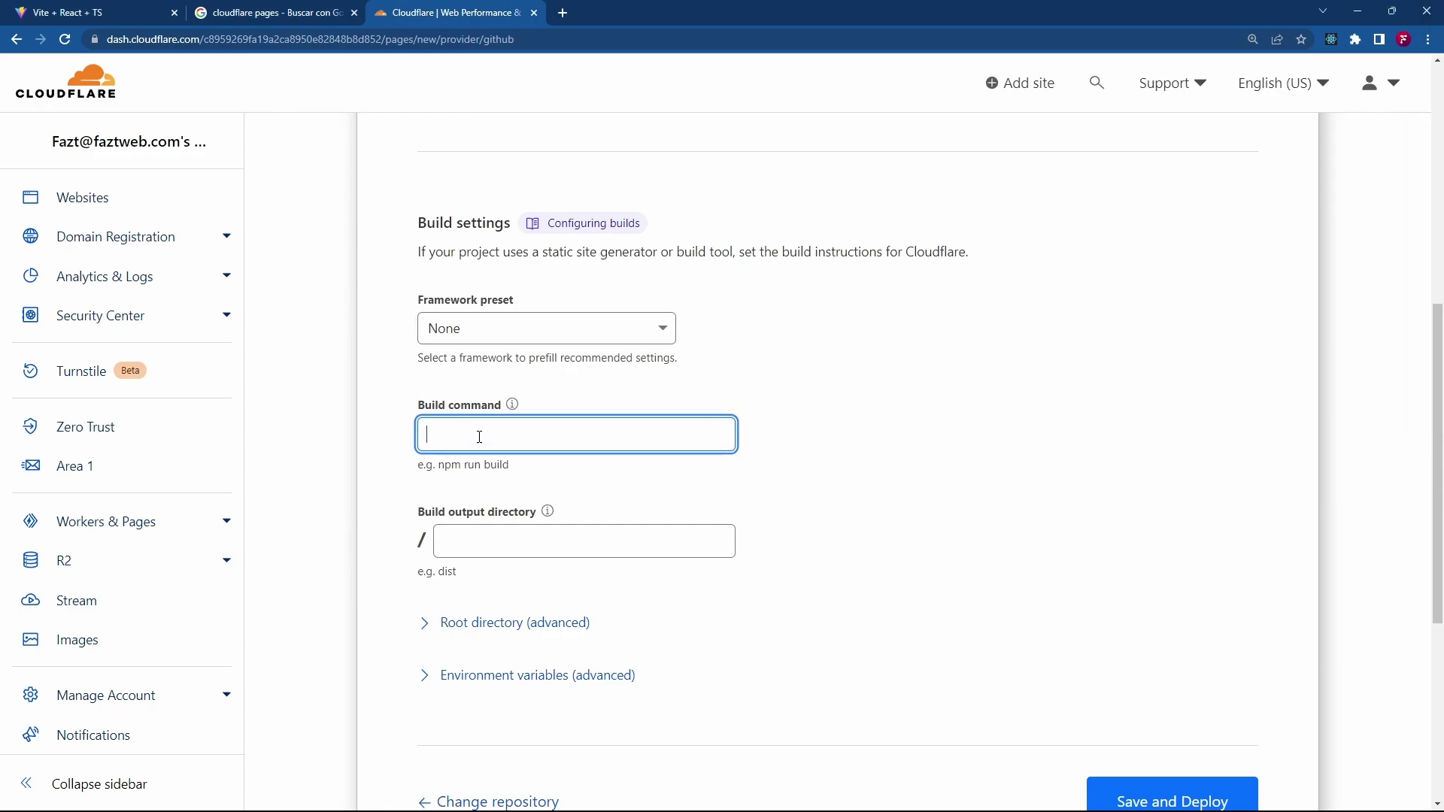
{"action": "type", "text": "npm run build"}
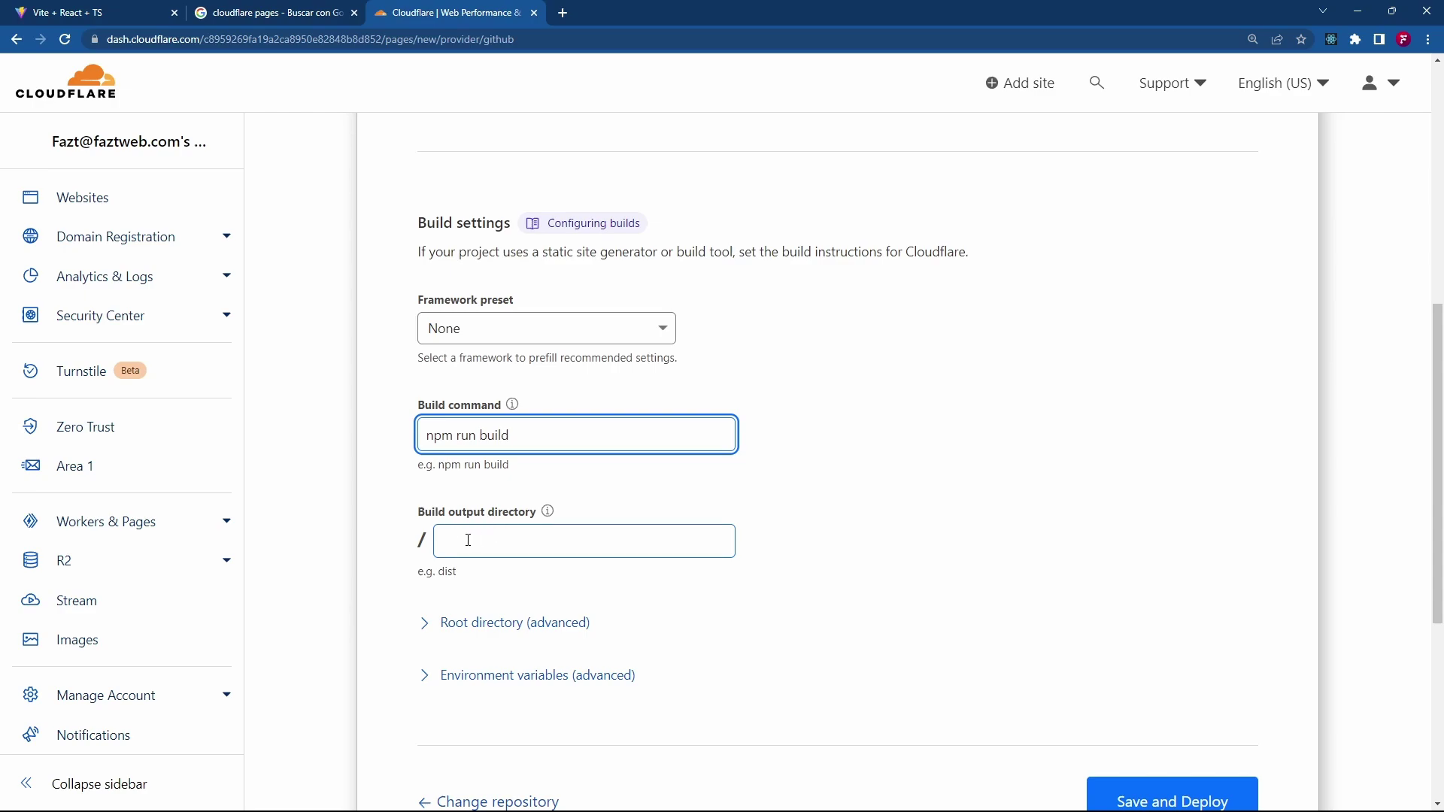
{"action": "left_click", "coordinate": [523, 538]}
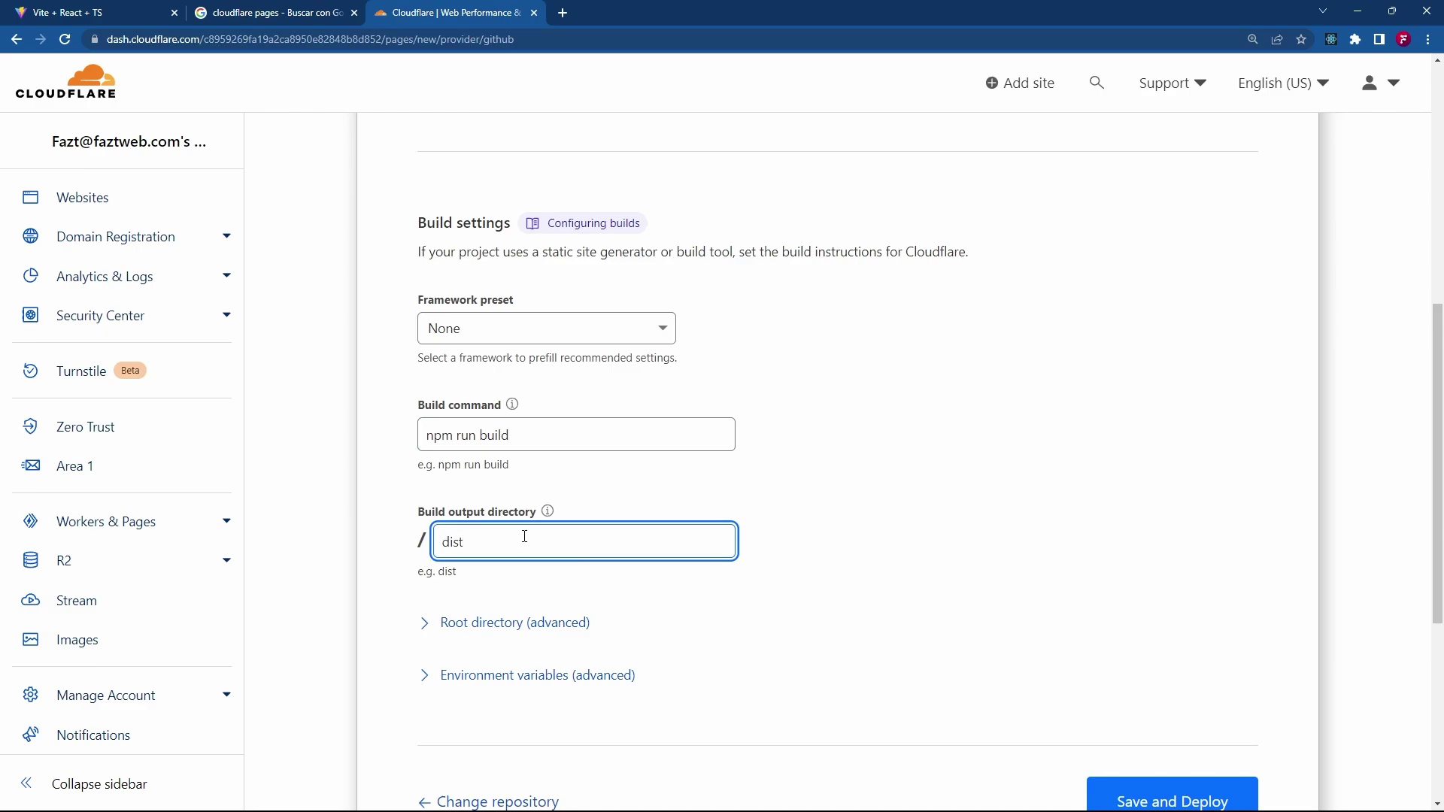
{"action": "left_click", "coordinate": [791, 441]}
- Add an environment variable named NODE_VERSION to the build settings
{"action": "scroll", "coordinate": [549, 441], "scroll_direction": "down", "scroll_amount": 1}
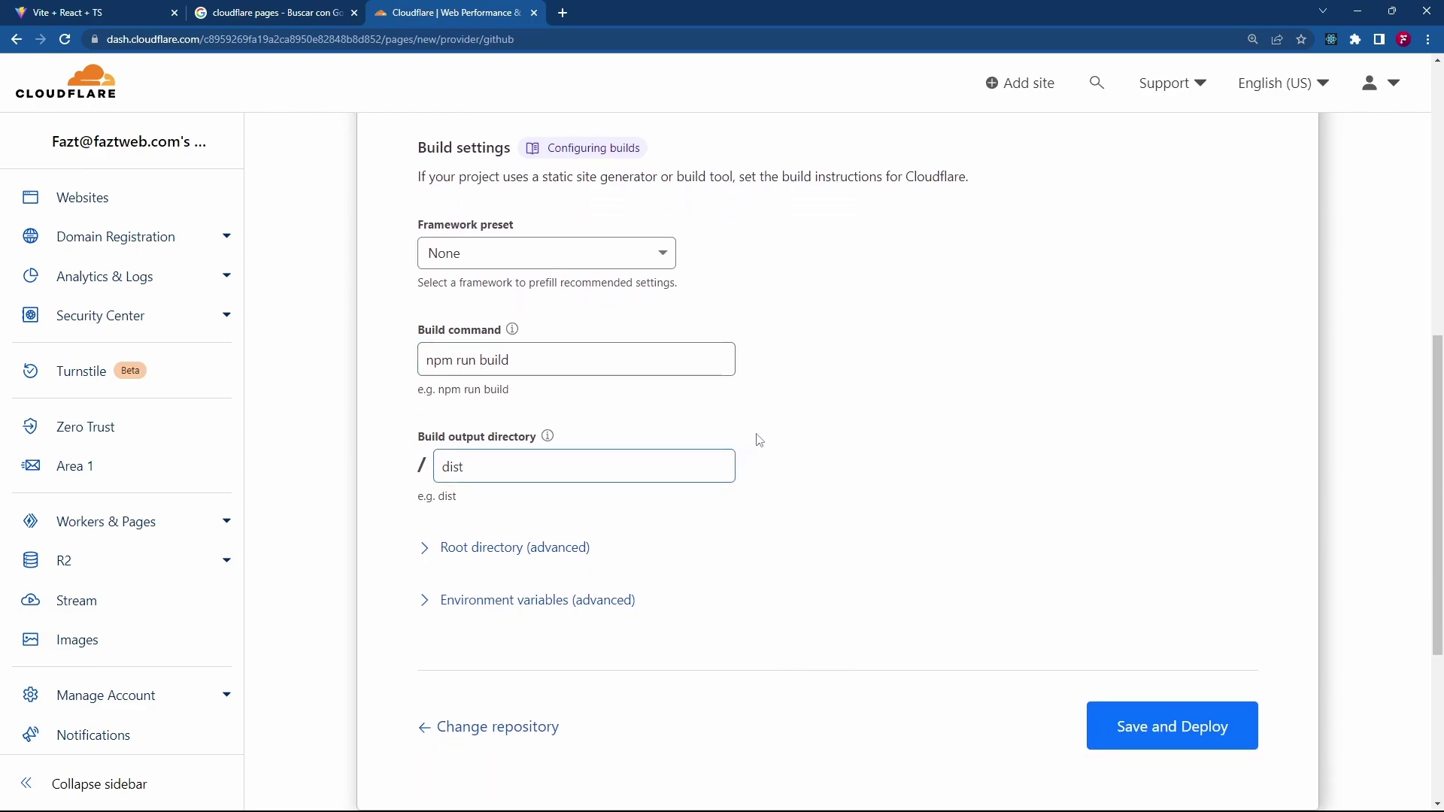
{"action": "scroll", "coordinate": [744, 445], "scroll_direction": "down", "scroll_amount": 1}
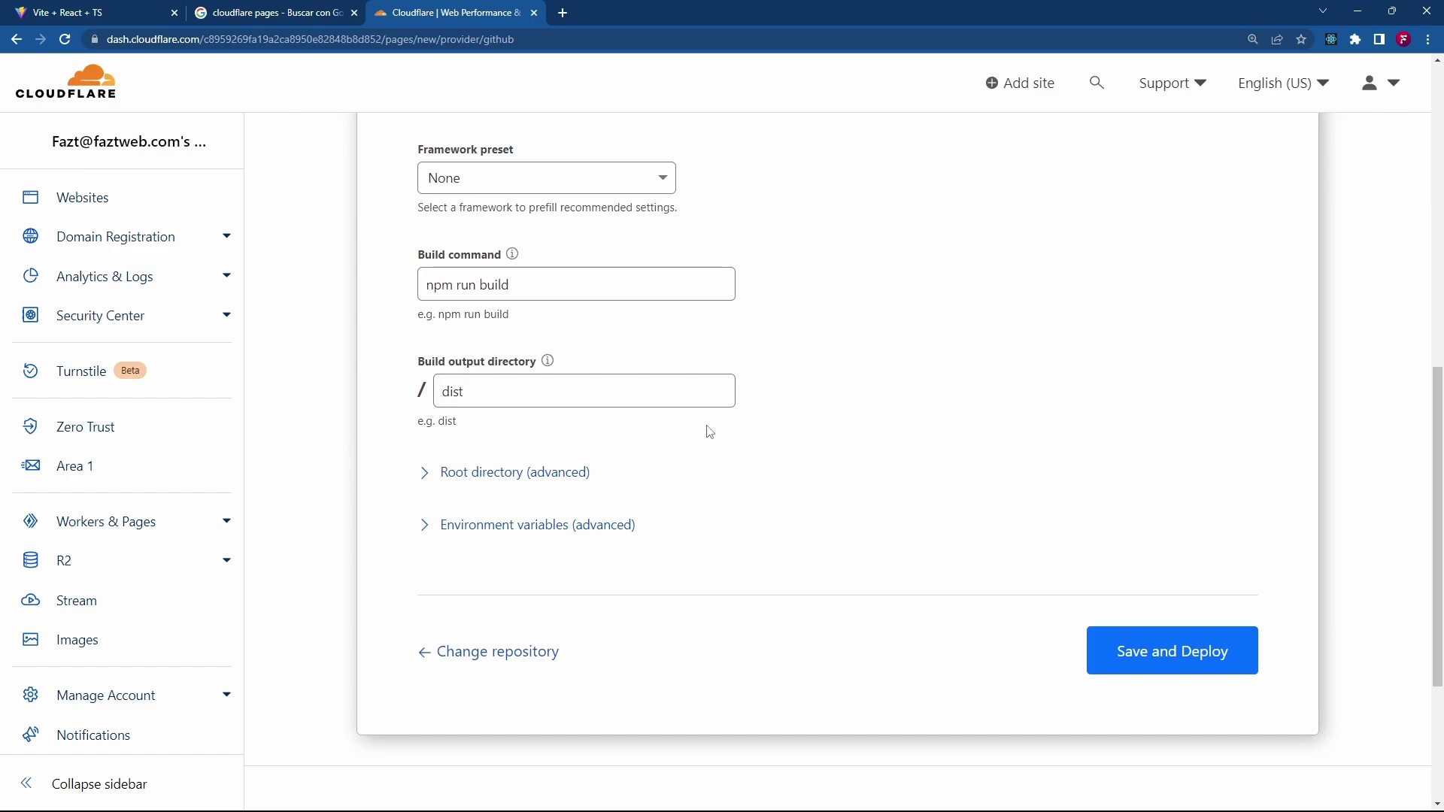
{"action": "scroll", "coordinate": [739, 435], "scroll_direction": "up", "scroll_amount": 4}
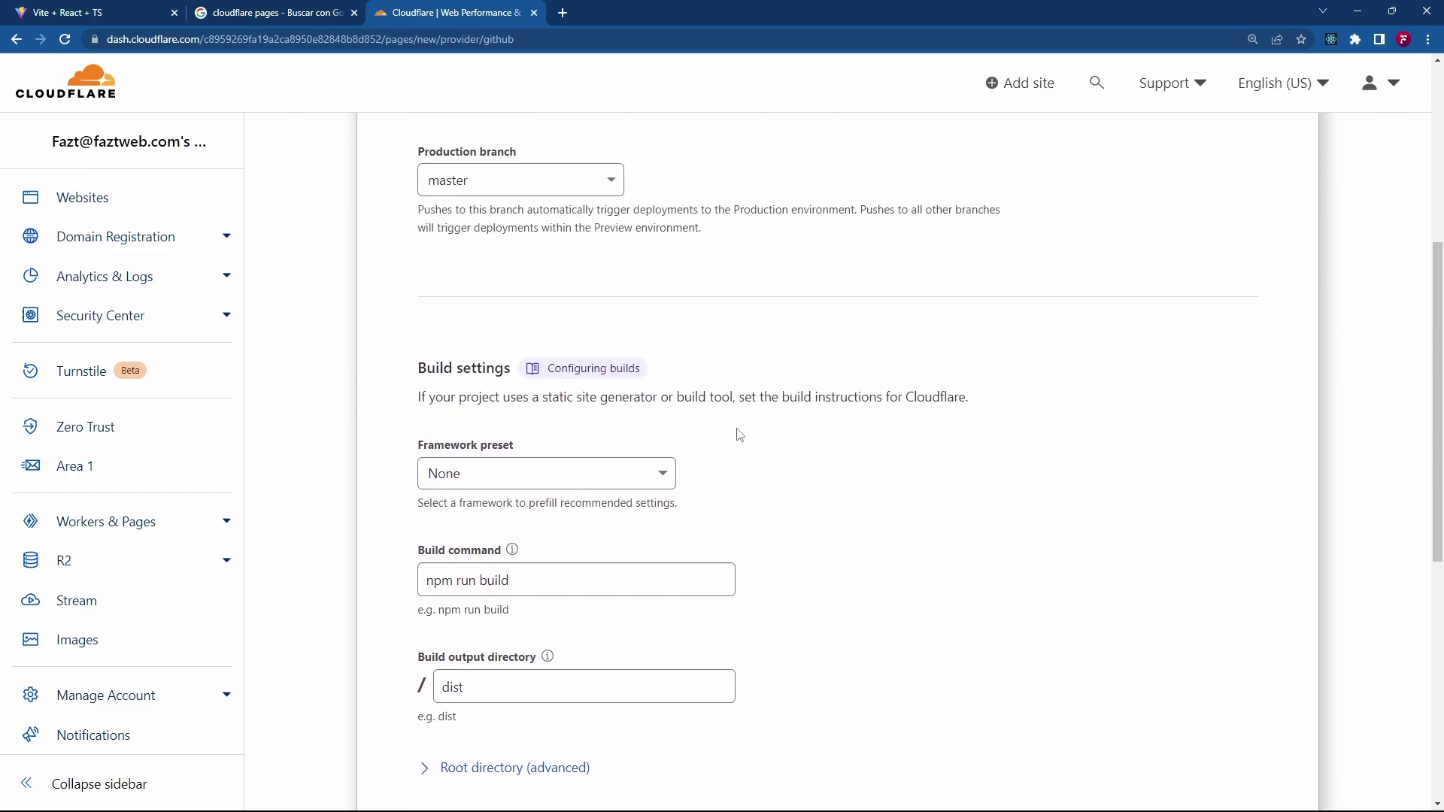
{"action": "scroll", "coordinate": [740, 433], "scroll_direction": "up", "scroll_amount": 1}
{"action": "scroll", "coordinate": [760, 419], "scroll_direction": "down", "scroll_amount": 2}
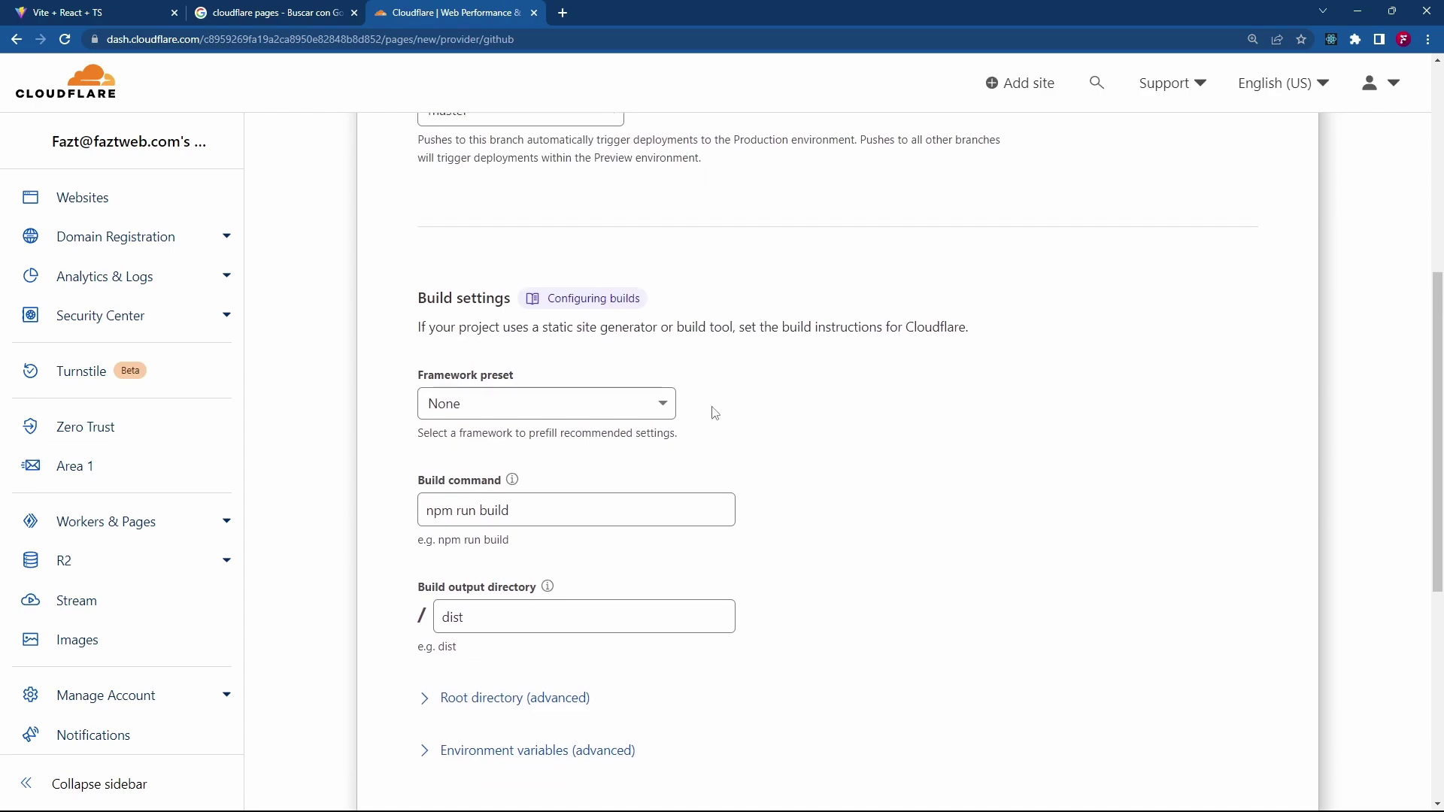
{"action": "scroll", "coordinate": [783, 399], "scroll_direction": "down", "scroll_amount": 4}
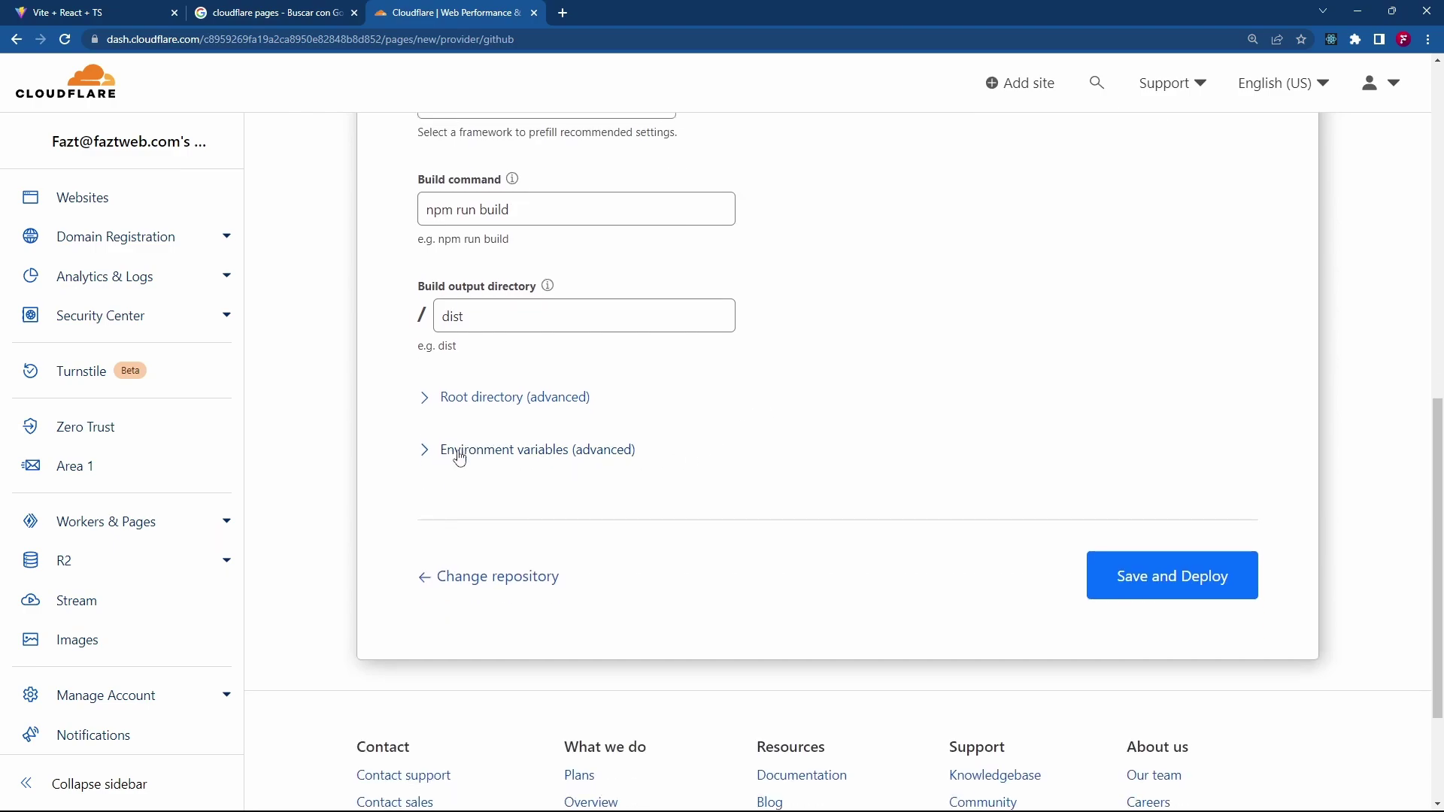
{"action": "left_click", "coordinate": [503, 454]}
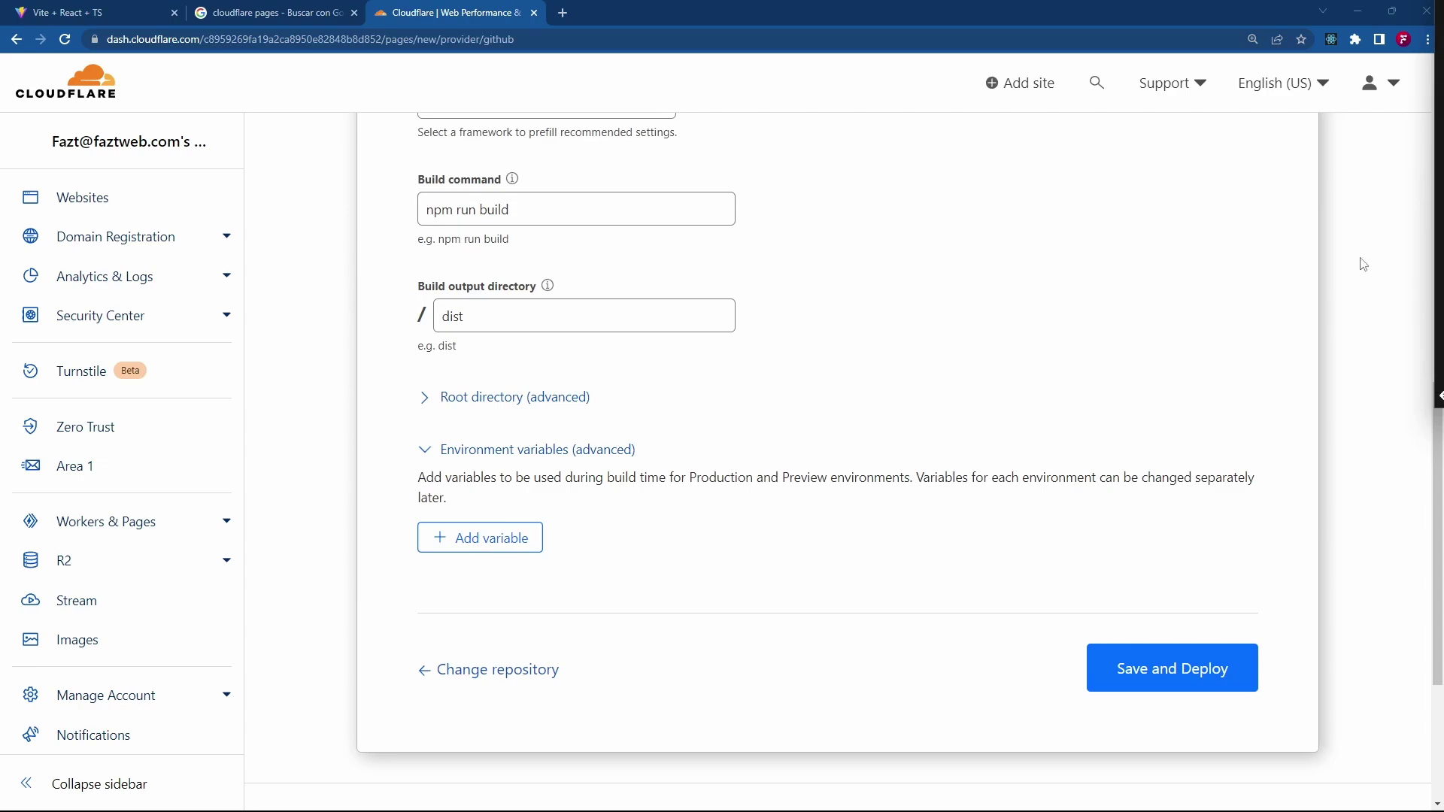
{"action": "scroll", "coordinate": [731, 416], "scroll_direction": "down", "scroll_amount": 2}
{"action": "left_click", "coordinate": [531, 392]}
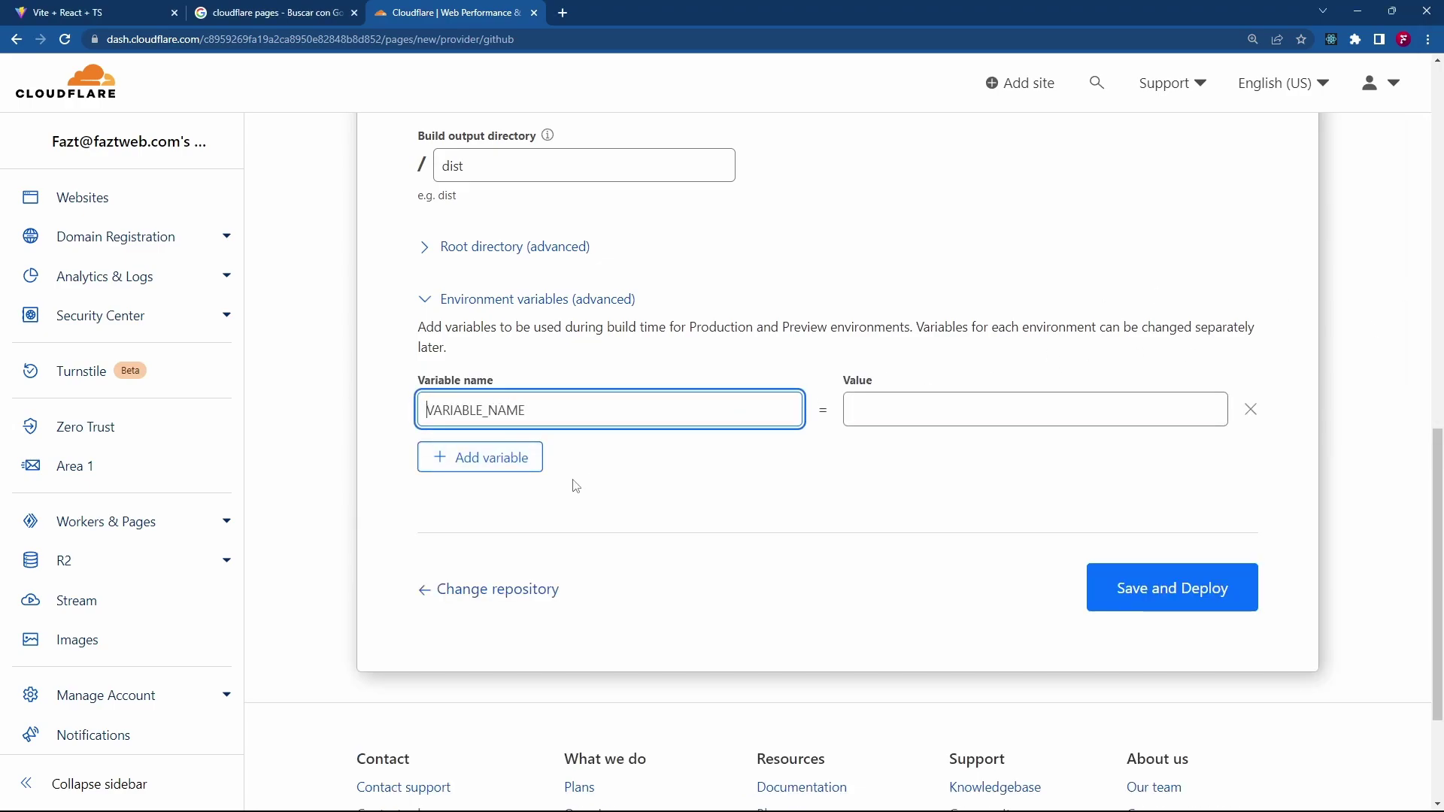
{"action": "key", "text": "Caps_Lock"}
{"action": "type", "text": "NODE_VERSION"}
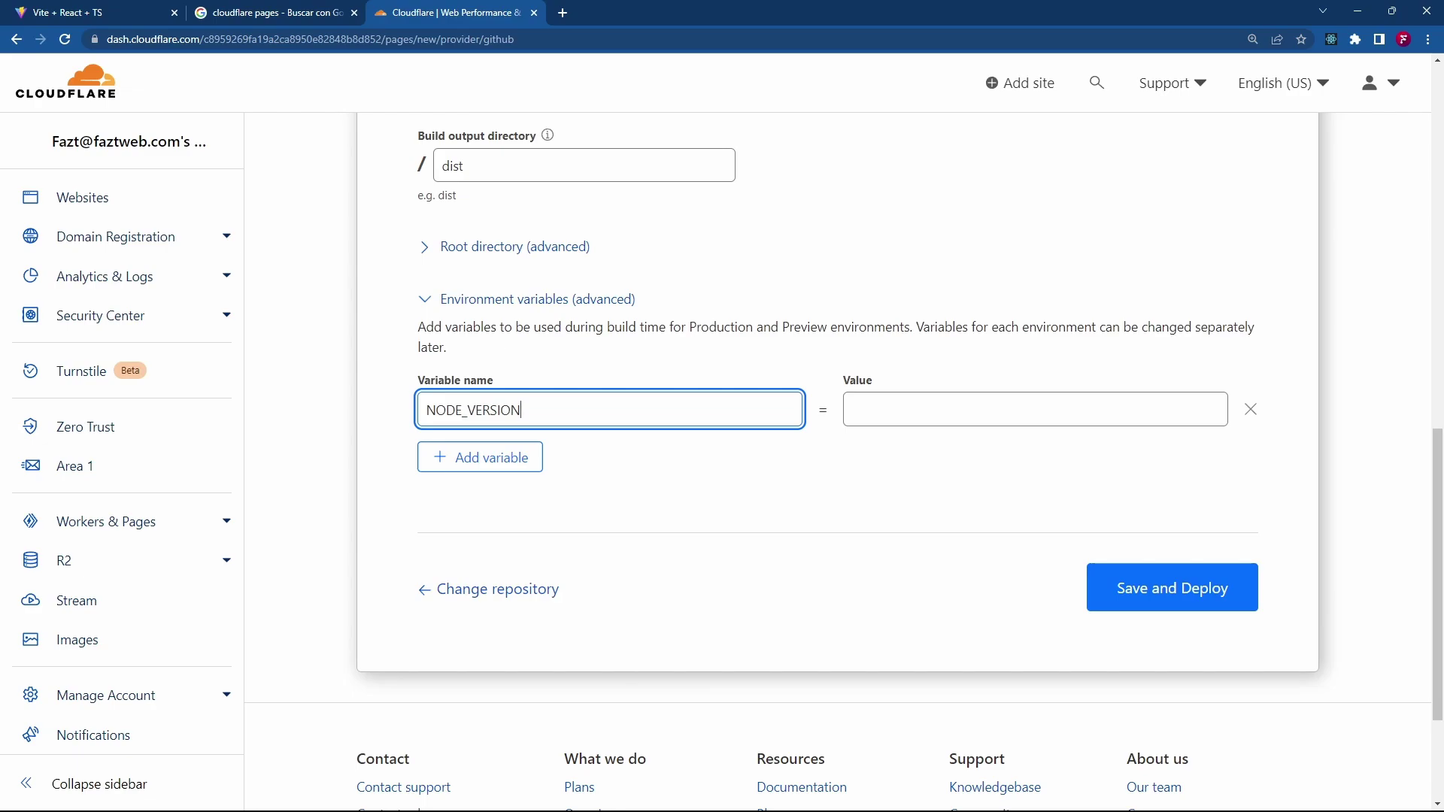
- Search the web for Cloudflare Pages VITEJS in a new browser tab and open the "Deploy a Vite 3 site" guide
{"action": "key", "text": "alt+Tab"}
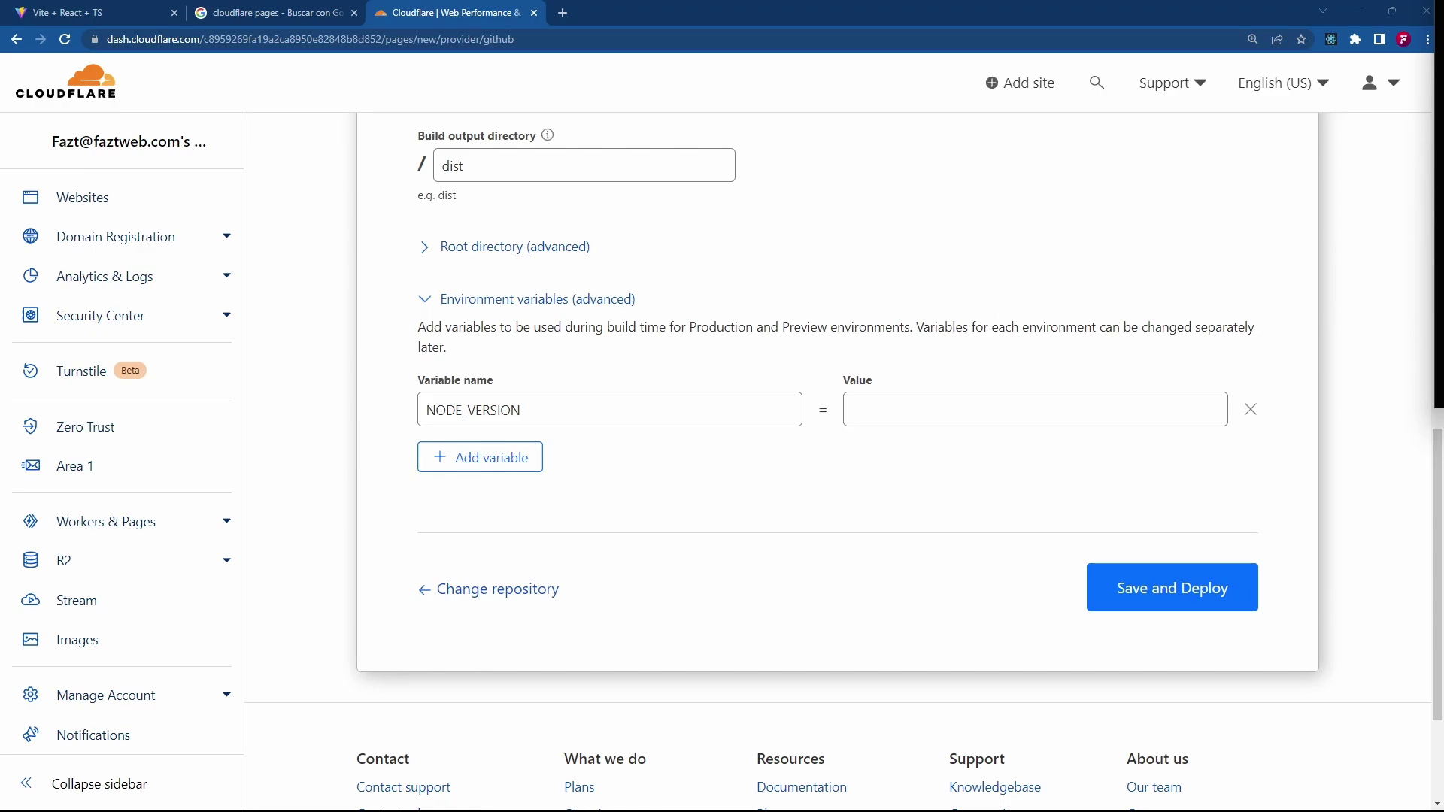
{"action": "left_click", "coordinate": [565, 16]}
{"action": "type", "text": "CLOU"}
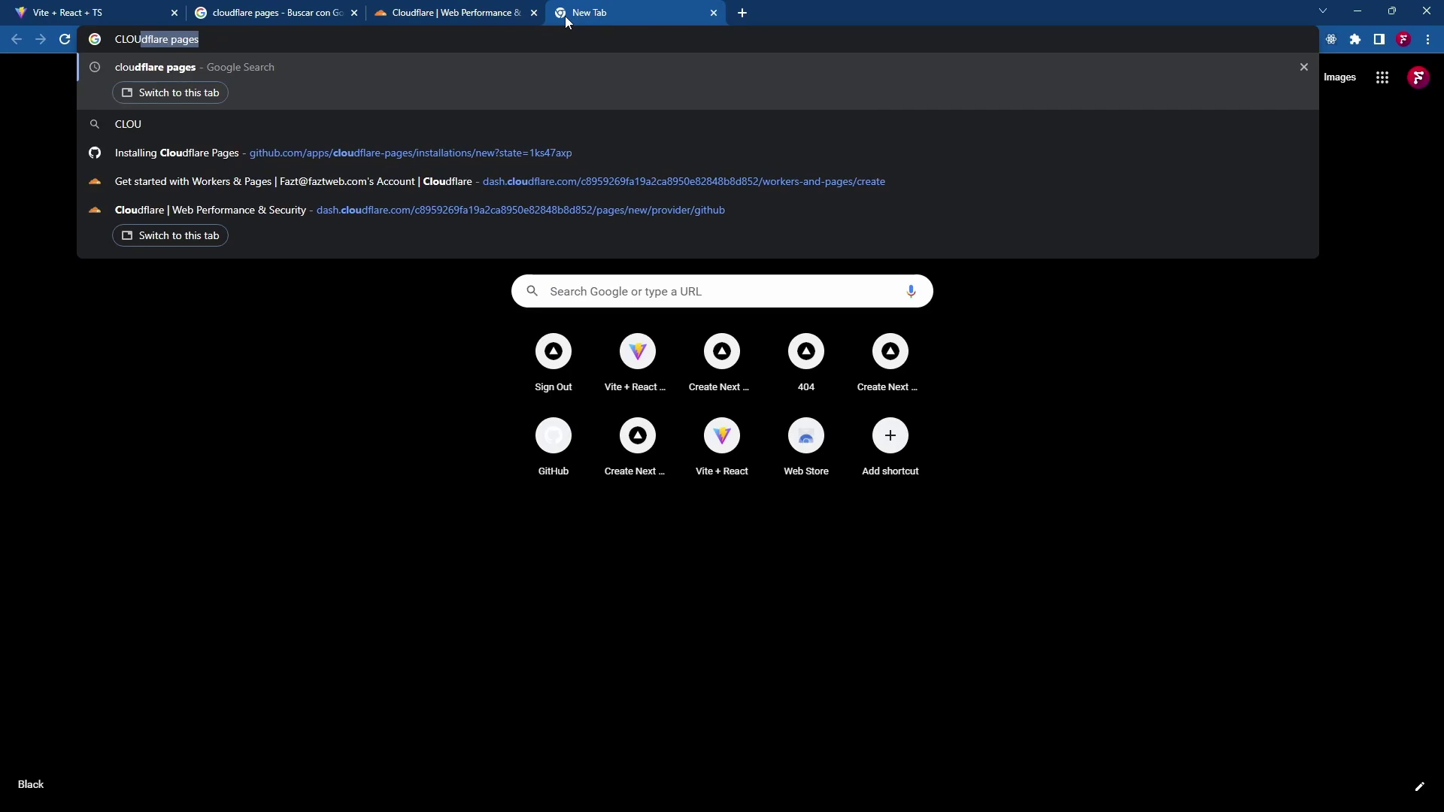
{"action": "key", "text": "Right"}
{"action": "type", "text": "VITEJS"}
{"action": "key", "text": "Return"}
{"action": "key", "text": "Caps_Lock"}
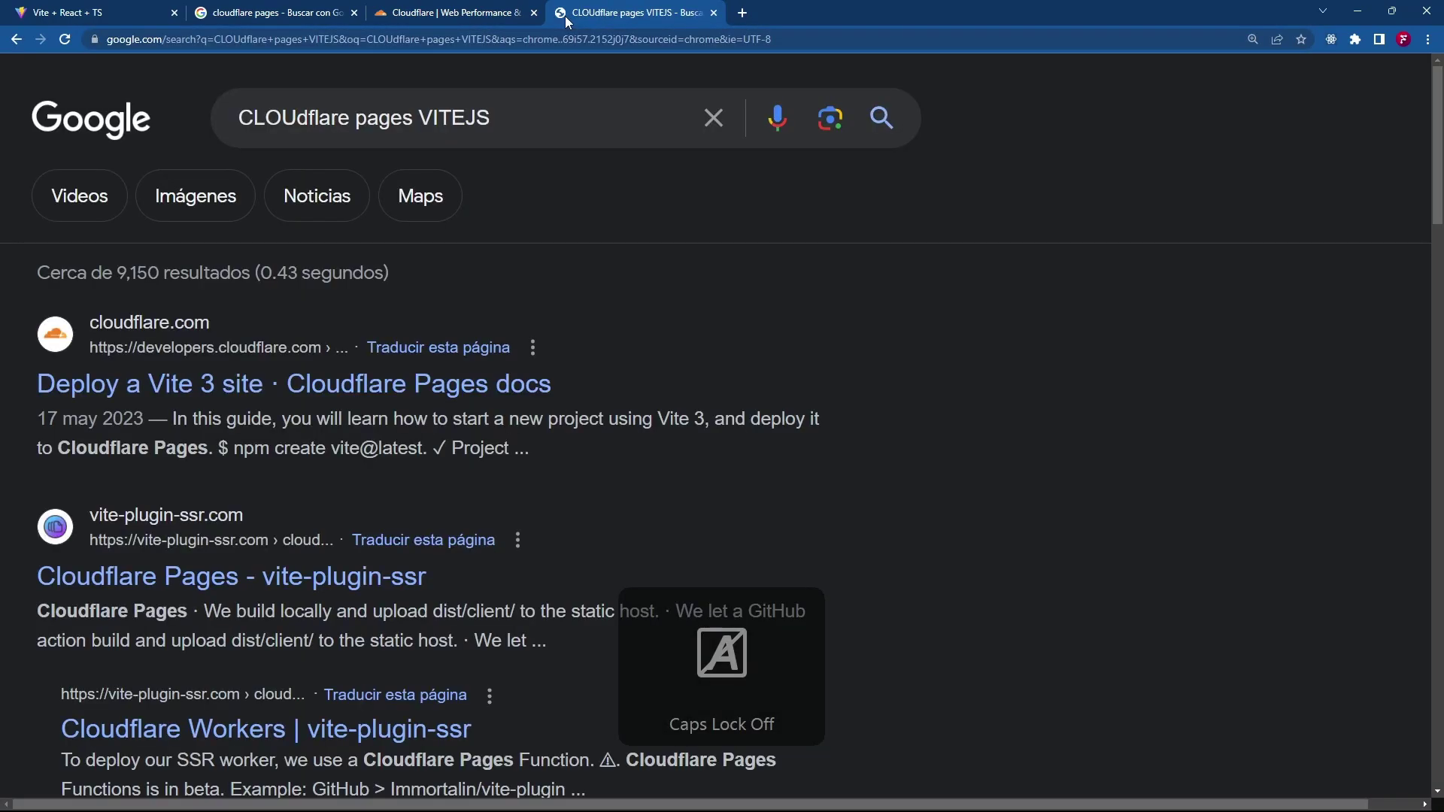
{"action": "left_click", "coordinate": [163, 384]}
- Examine the guide's Pages deployment steps for the NODE_VERSION variable and the Node version it calls for
{"action": "scroll", "coordinate": [701, 379], "scroll_direction": "down", "scroll_amount": 4}
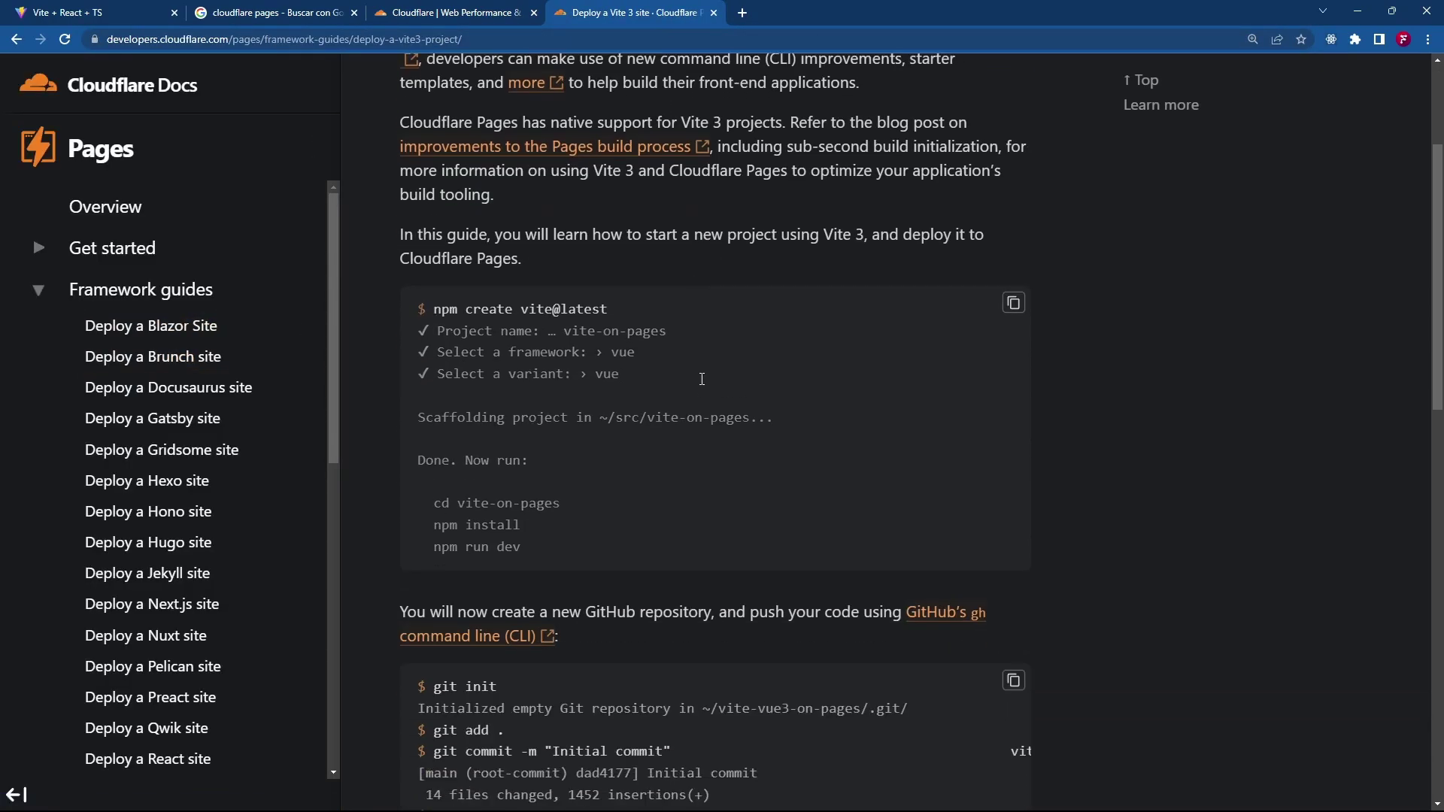
{"action": "key", "text": "ctrl+plus"}
{"action": "scroll", "coordinate": [750, 390], "scroll_direction": "down", "scroll_amount": 8}
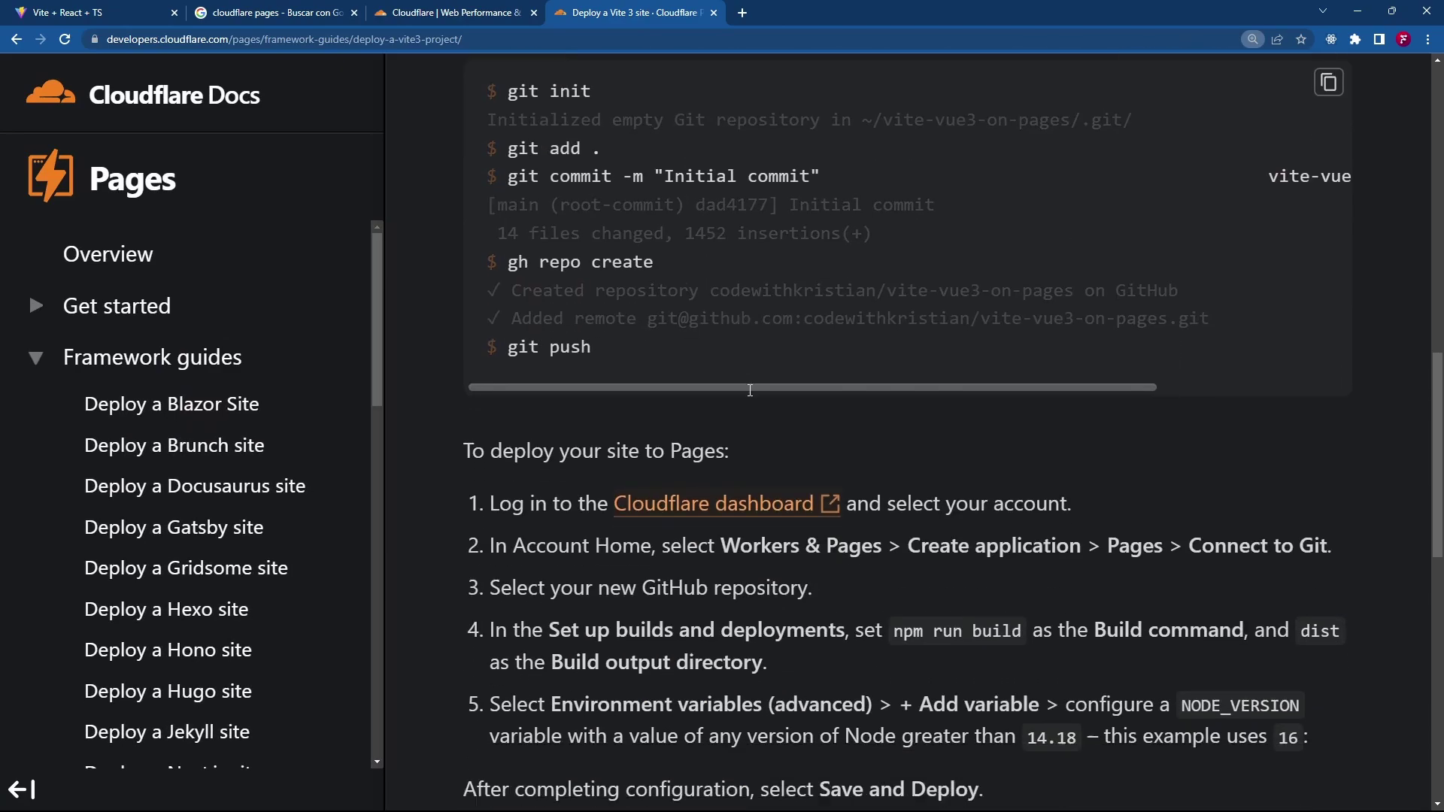
{"action": "scroll", "coordinate": [750, 390], "scroll_direction": "down", "scroll_amount": 3}
{"action": "scroll", "coordinate": [1060, 461], "scroll_direction": "down", "scroll_amount": 1}
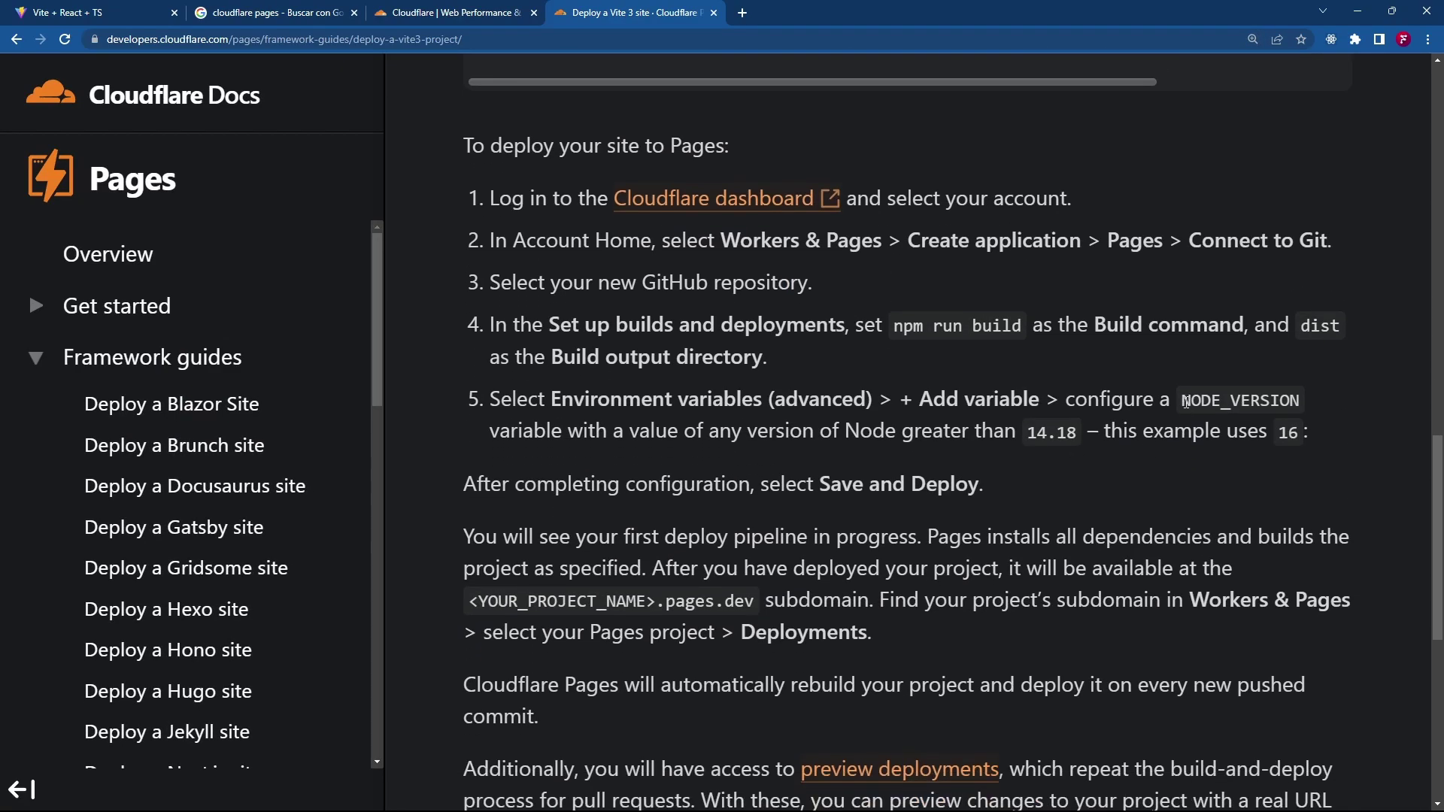
{"action": "left_click_drag", "start_coordinate": [1185, 402], "coordinate": [1302, 399]}
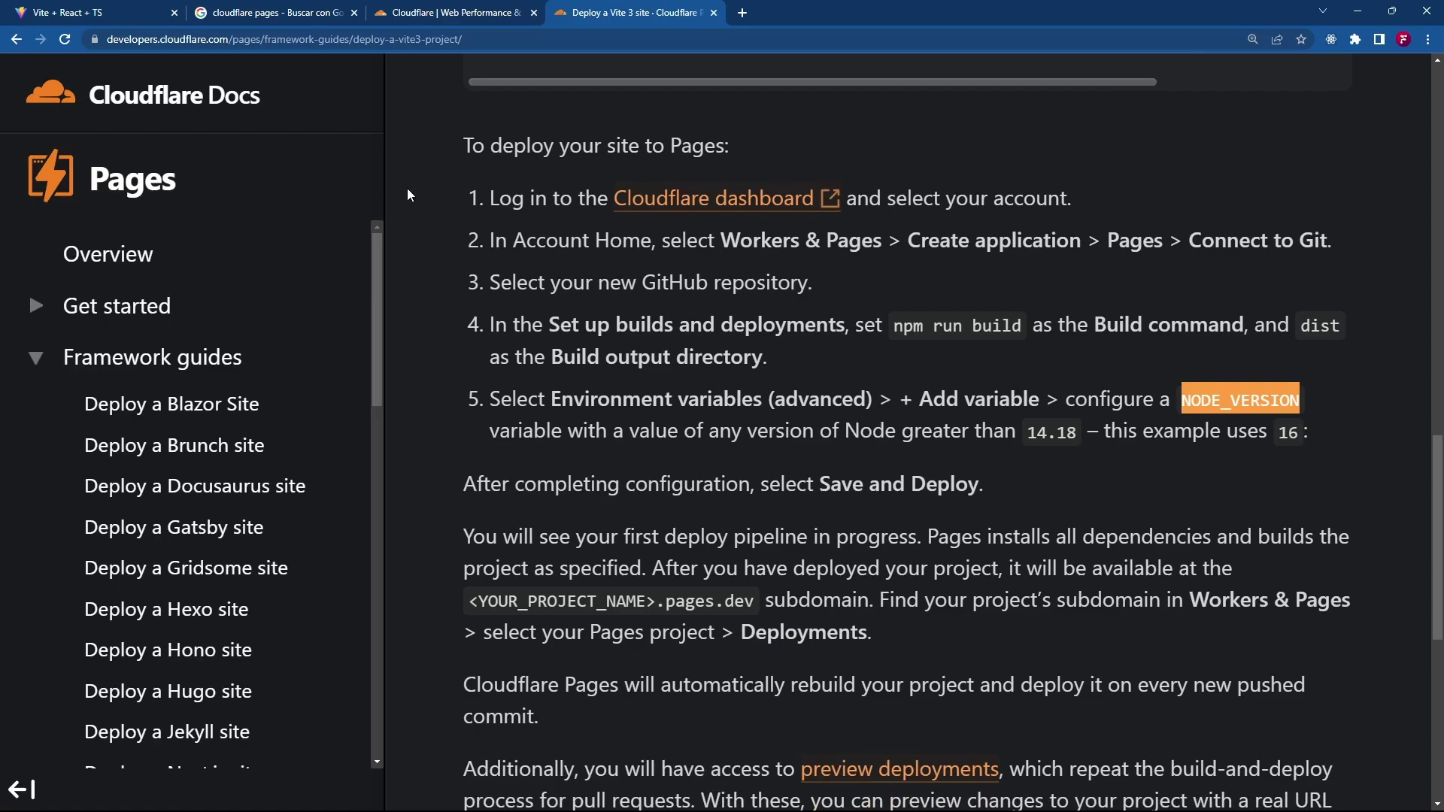
{"action": "left_click", "coordinate": [443, 12]}
{"action": "left_click", "coordinate": [676, 14]}
{"action": "left_click_drag", "start_coordinate": [533, 430], "coordinate": [1082, 448]}
{"action": "left_click", "coordinate": [1085, 438]}
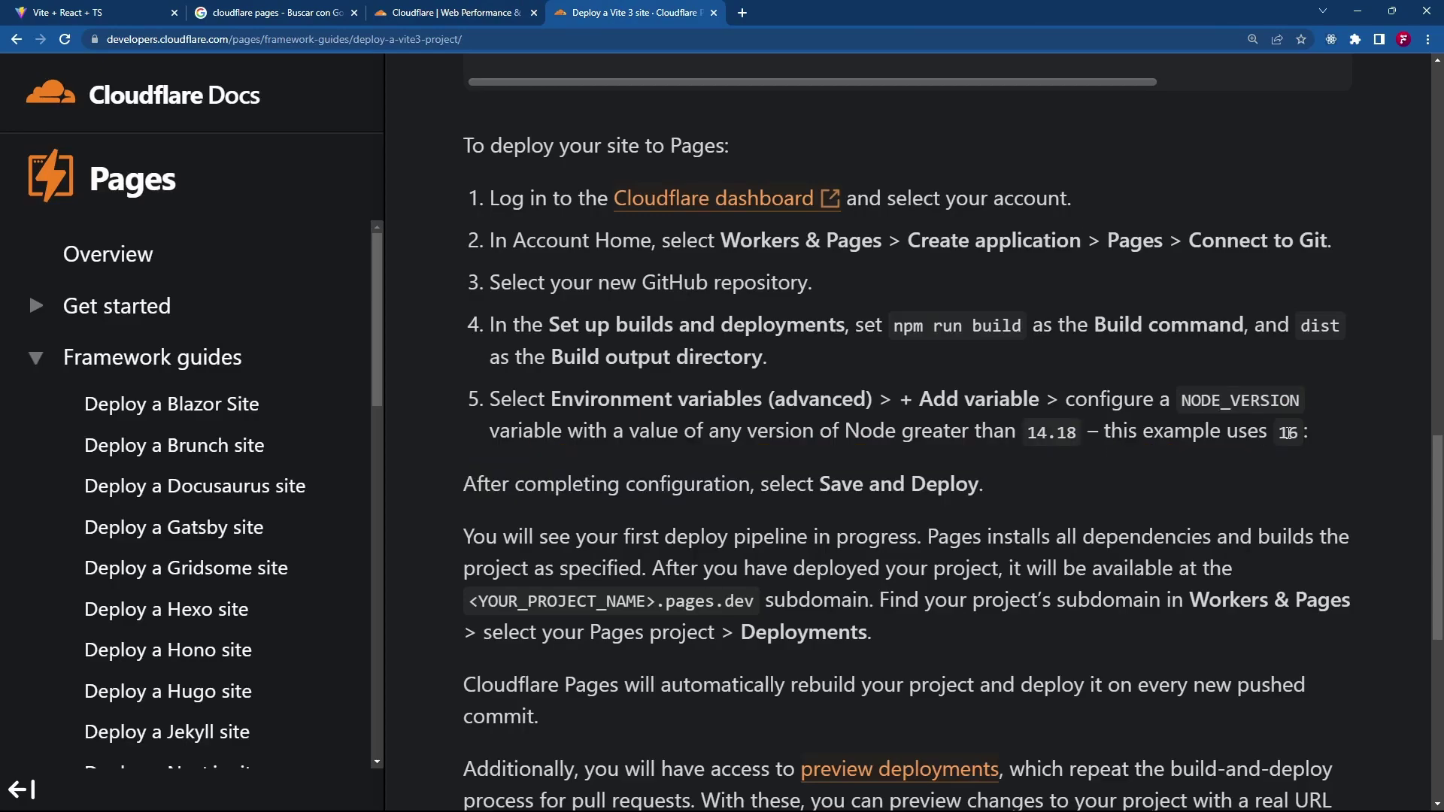
{"action": "double_click", "coordinate": [1288, 432]}
- Return to the Cloudflare project setup, set NODE_VERSION to 18, and save and deploy the project
{"action": "left_click", "coordinate": [451, 13]}
{"action": "left_click", "coordinate": [924, 406]}
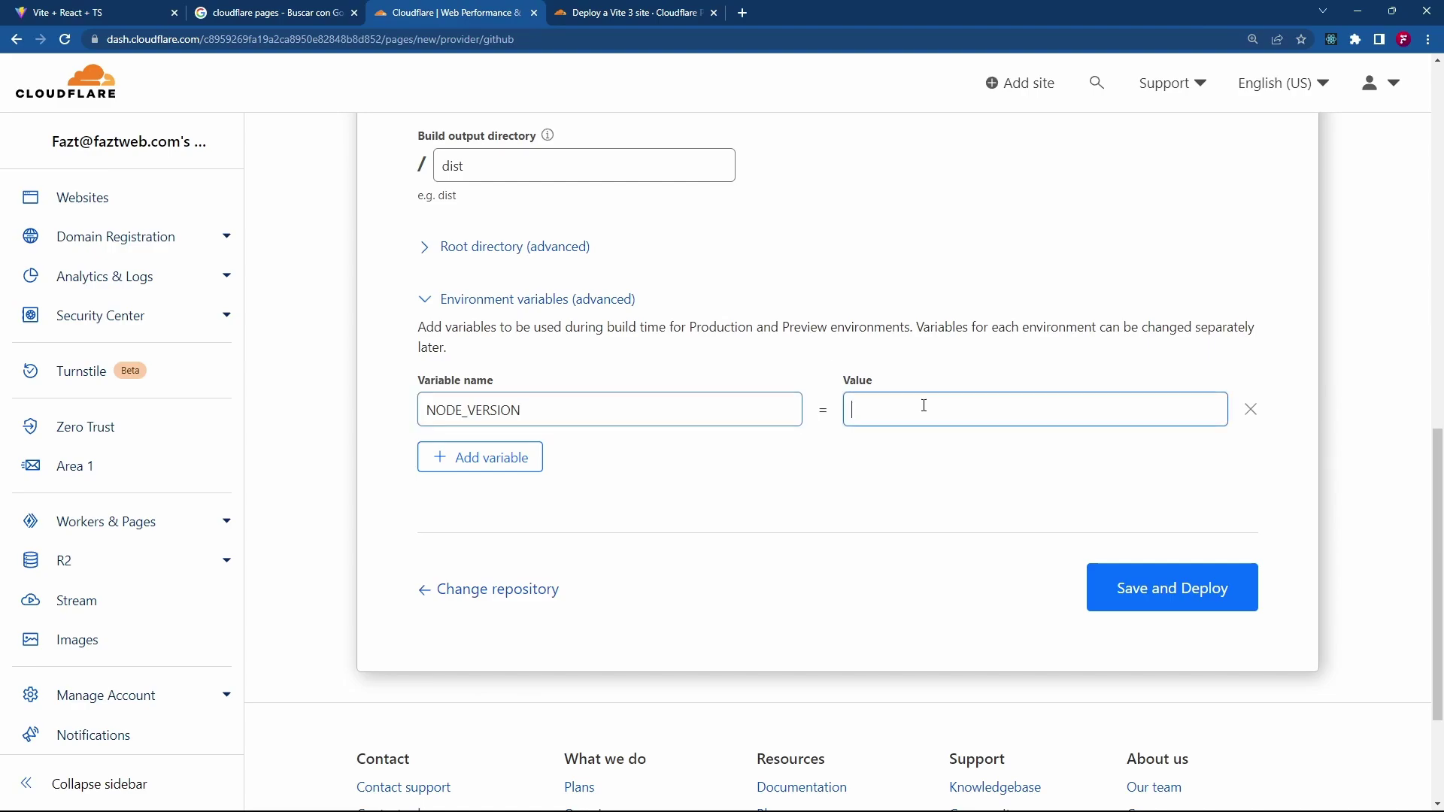
{"action": "left_click", "coordinate": [1125, 591]}
- Review the submitted build settings and examine the deployment's stages and build log
{"action": "scroll", "coordinate": [977, 421], "scroll_direction": "up", "scroll_amount": 5}
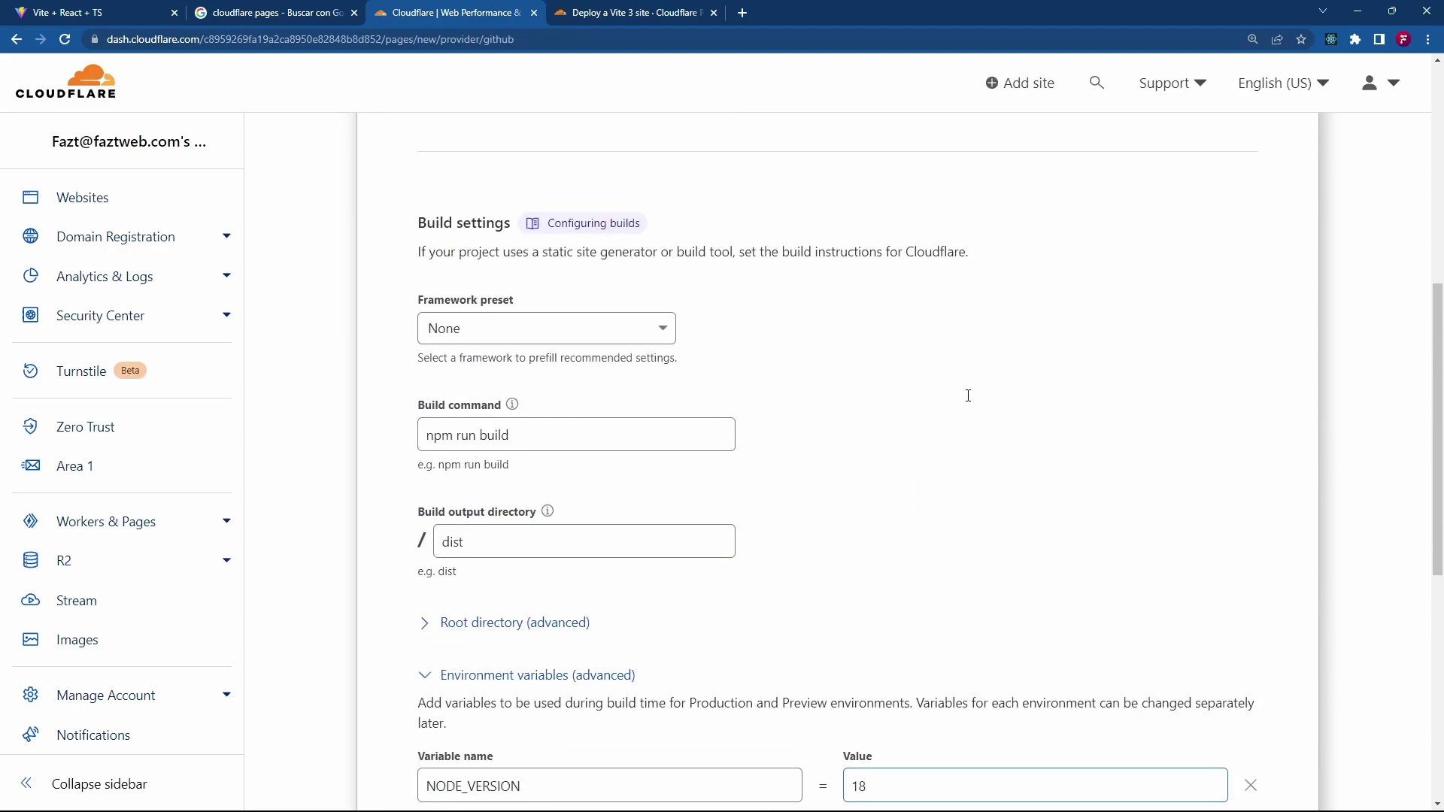
{"action": "scroll", "coordinate": [1025, 386], "scroll_direction": "down", "scroll_amount": 5}
{"action": "scroll", "coordinate": [1026, 388], "scroll_direction": "up", "scroll_amount": 5}
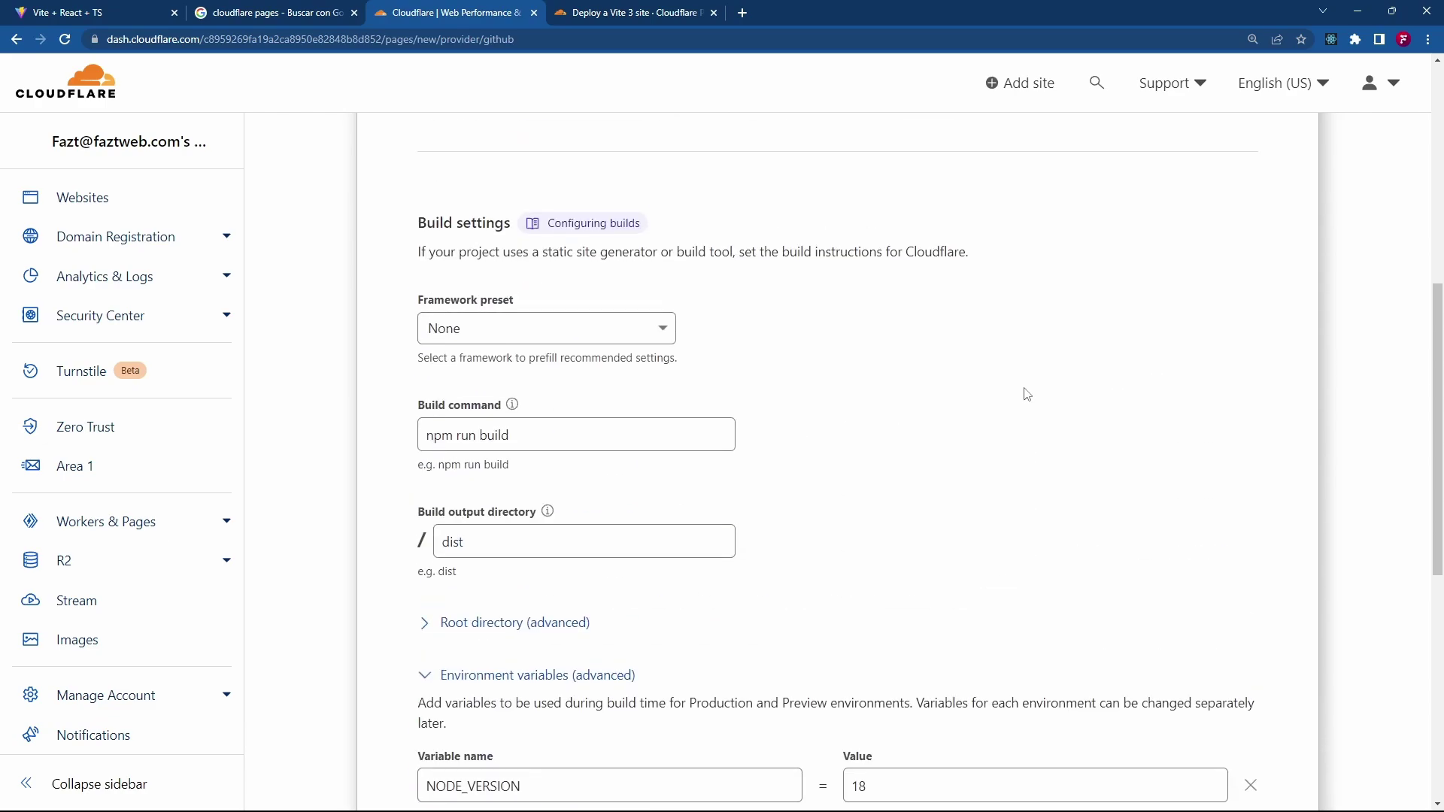
{"action": "scroll", "coordinate": [1032, 392], "scroll_direction": "down", "scroll_amount": 1}
{"action": "scroll", "coordinate": [1063, 361], "scroll_direction": "down", "scroll_amount": 4}
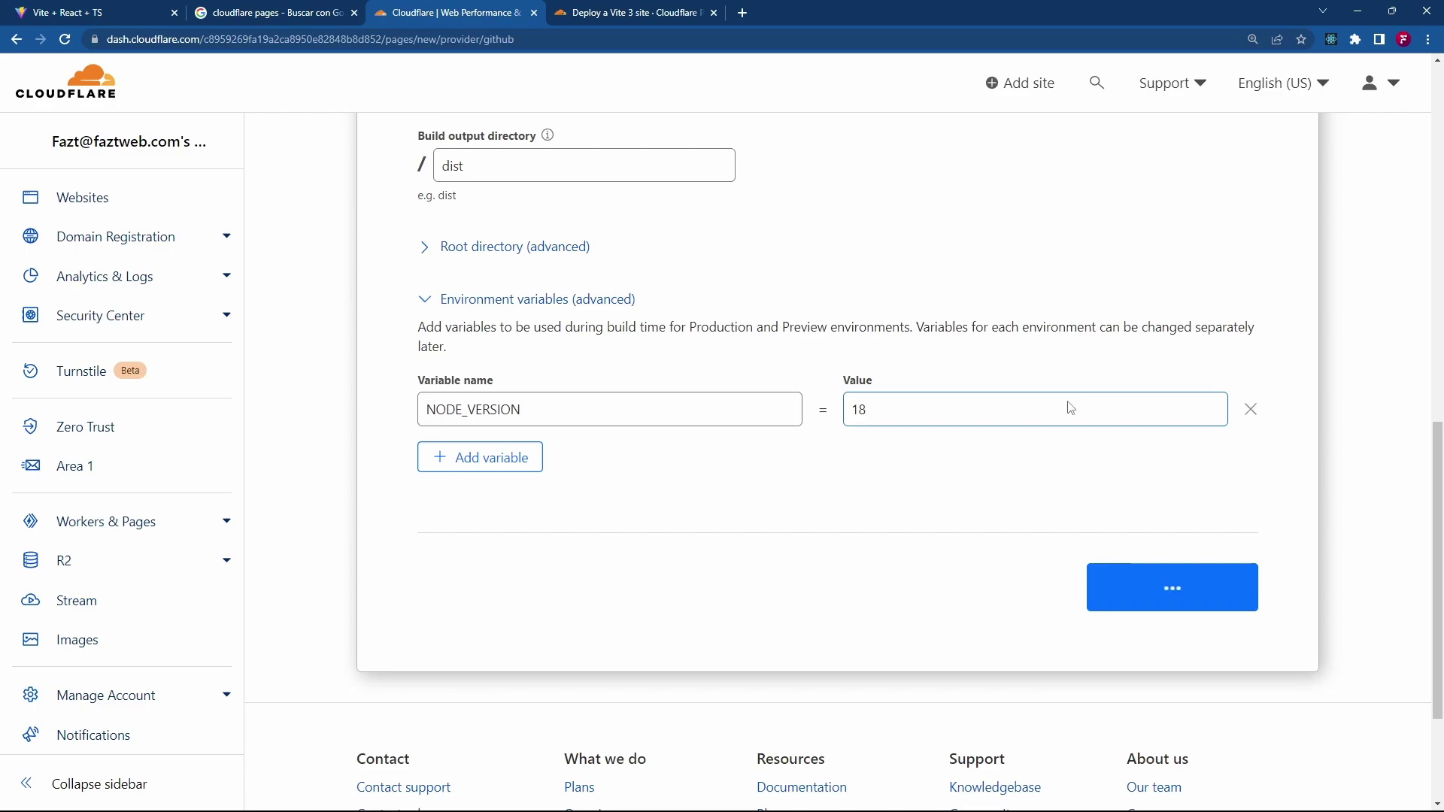
{"action": "scroll", "coordinate": [960, 441], "scroll_direction": "down", "scroll_amount": 2}
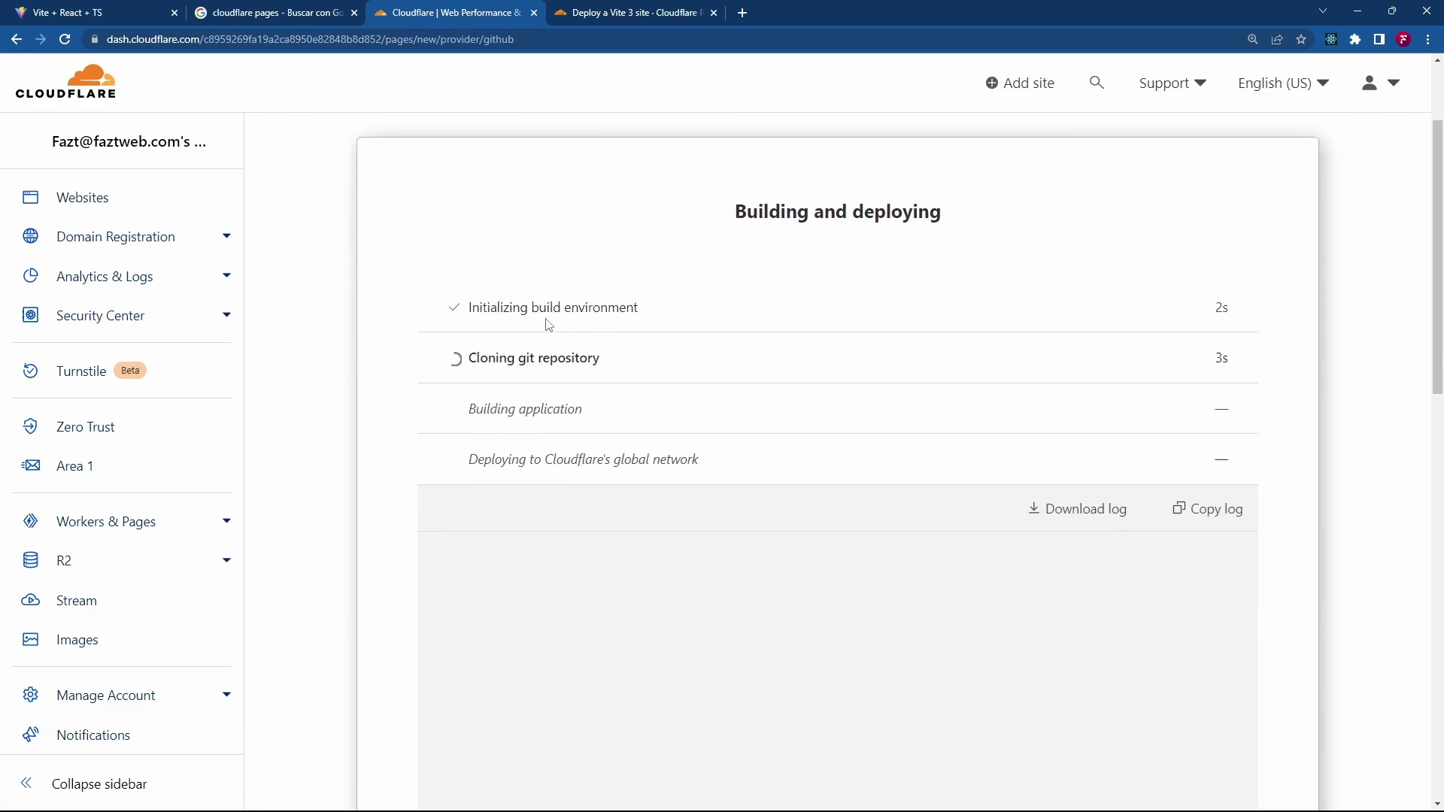
{"action": "scroll", "coordinate": [716, 376], "scroll_direction": "down", "scroll_amount": 2}
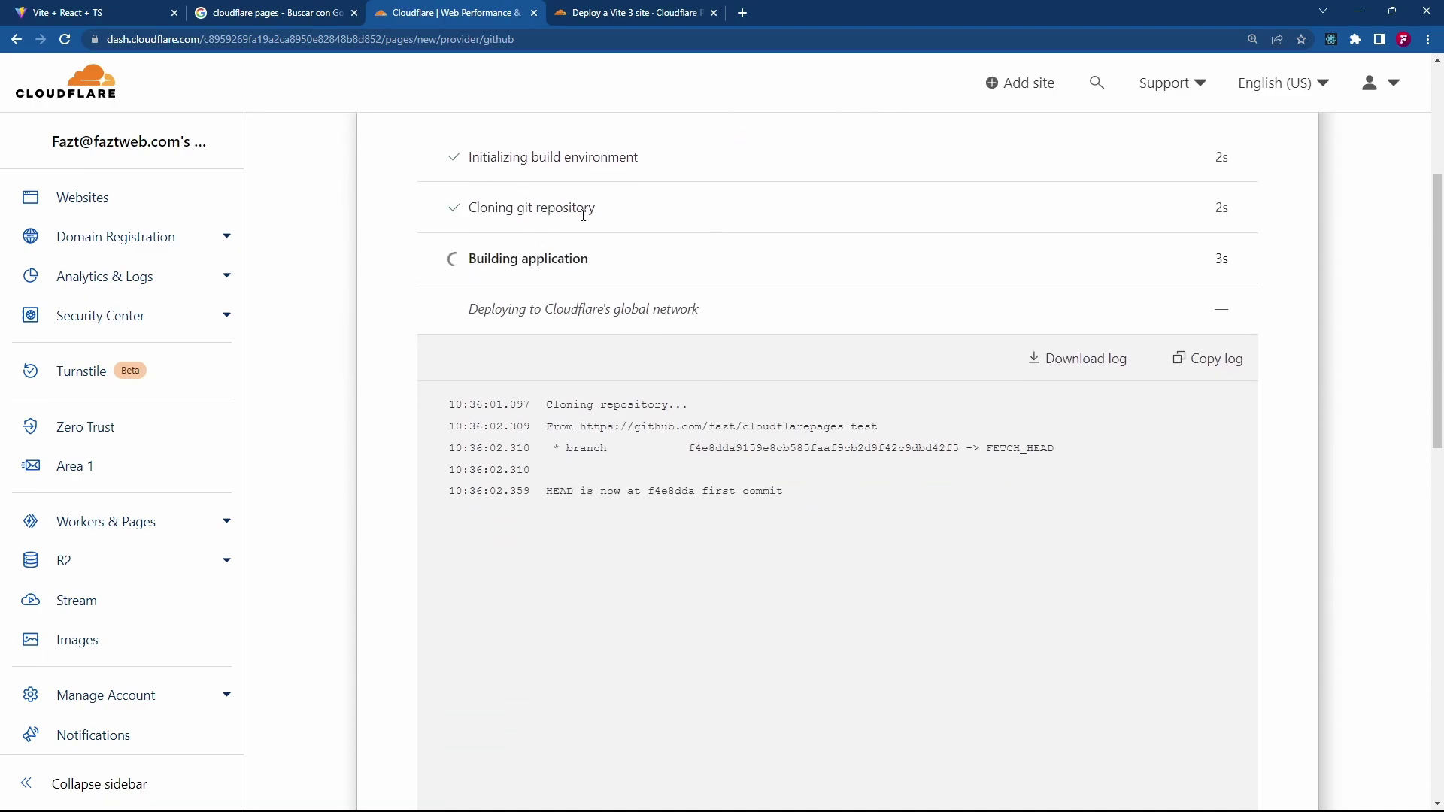
{"action": "left_click_drag", "start_coordinate": [474, 265], "coordinate": [612, 260]}
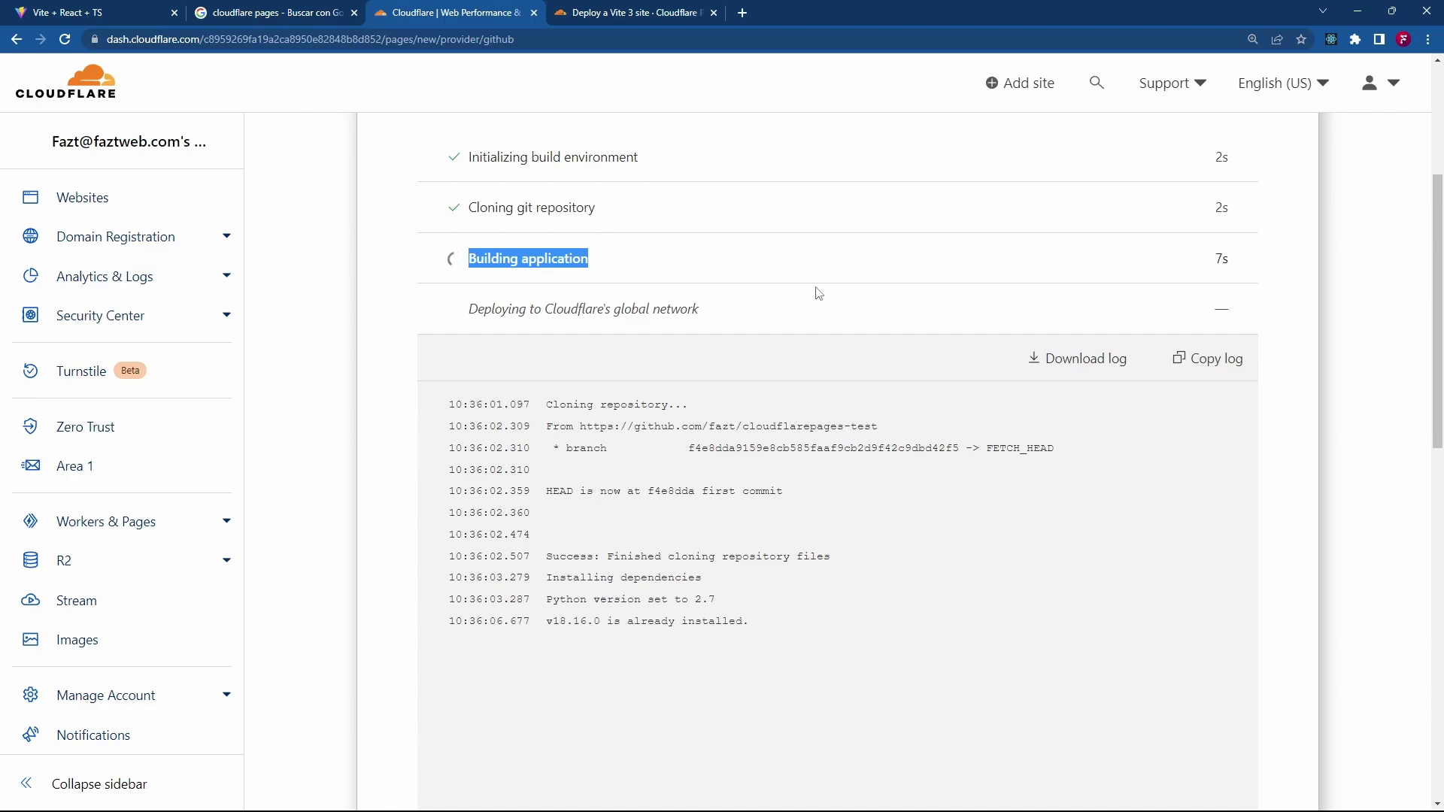
{"action": "scroll", "coordinate": [840, 282], "scroll_direction": "down", "scroll_amount": 3}
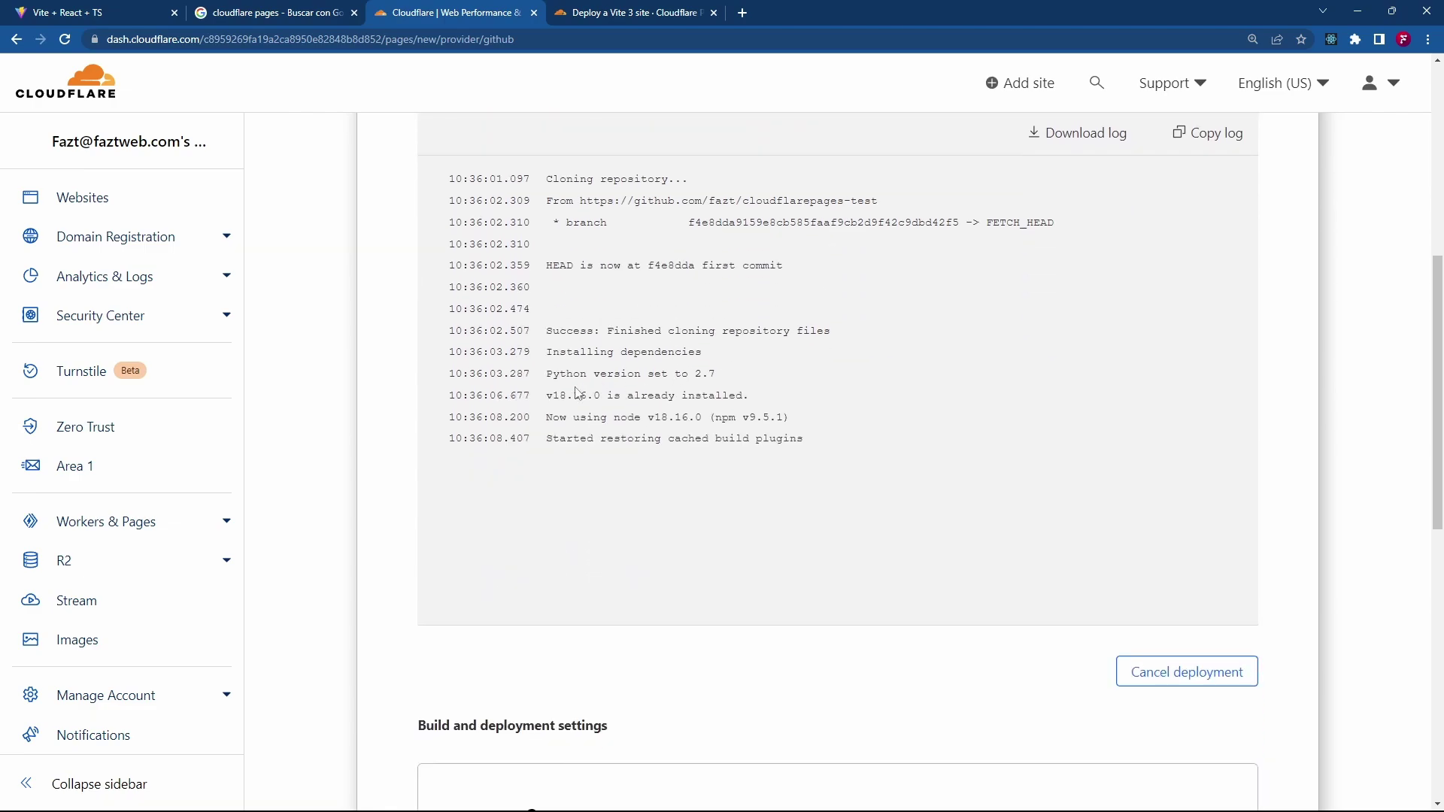
- Examine the deployment's build log for the Node version in use, the Vite build output and the upload progress
{"action": "left_click_drag", "start_coordinate": [545, 417], "coordinate": [806, 420]}
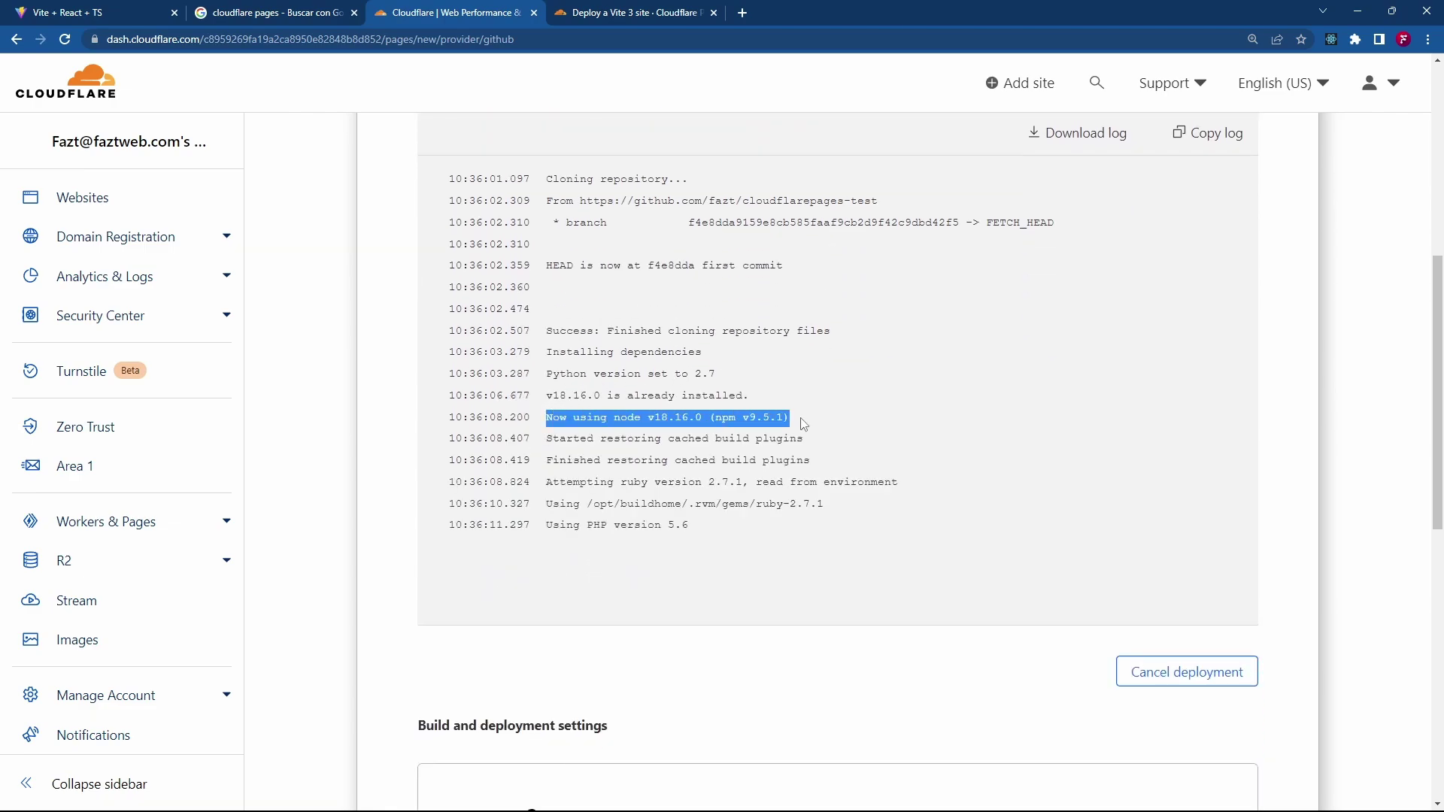
{"action": "key", "text": "ctrl+plus"}
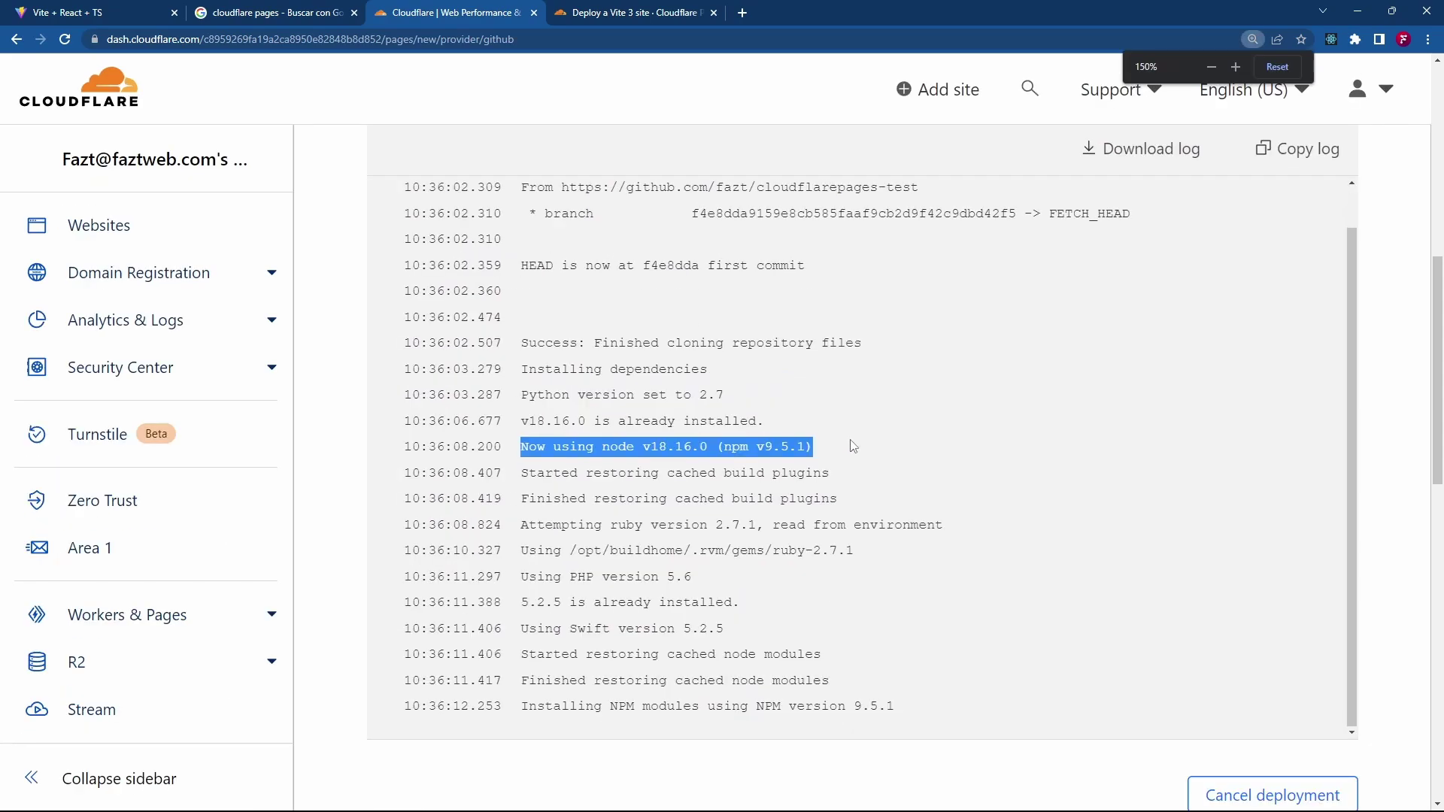
{"action": "scroll", "coordinate": [850, 443], "scroll_direction": "down", "scroll_amount": 1}
{"action": "left_click_drag", "start_coordinate": [528, 471], "coordinate": [806, 475]}
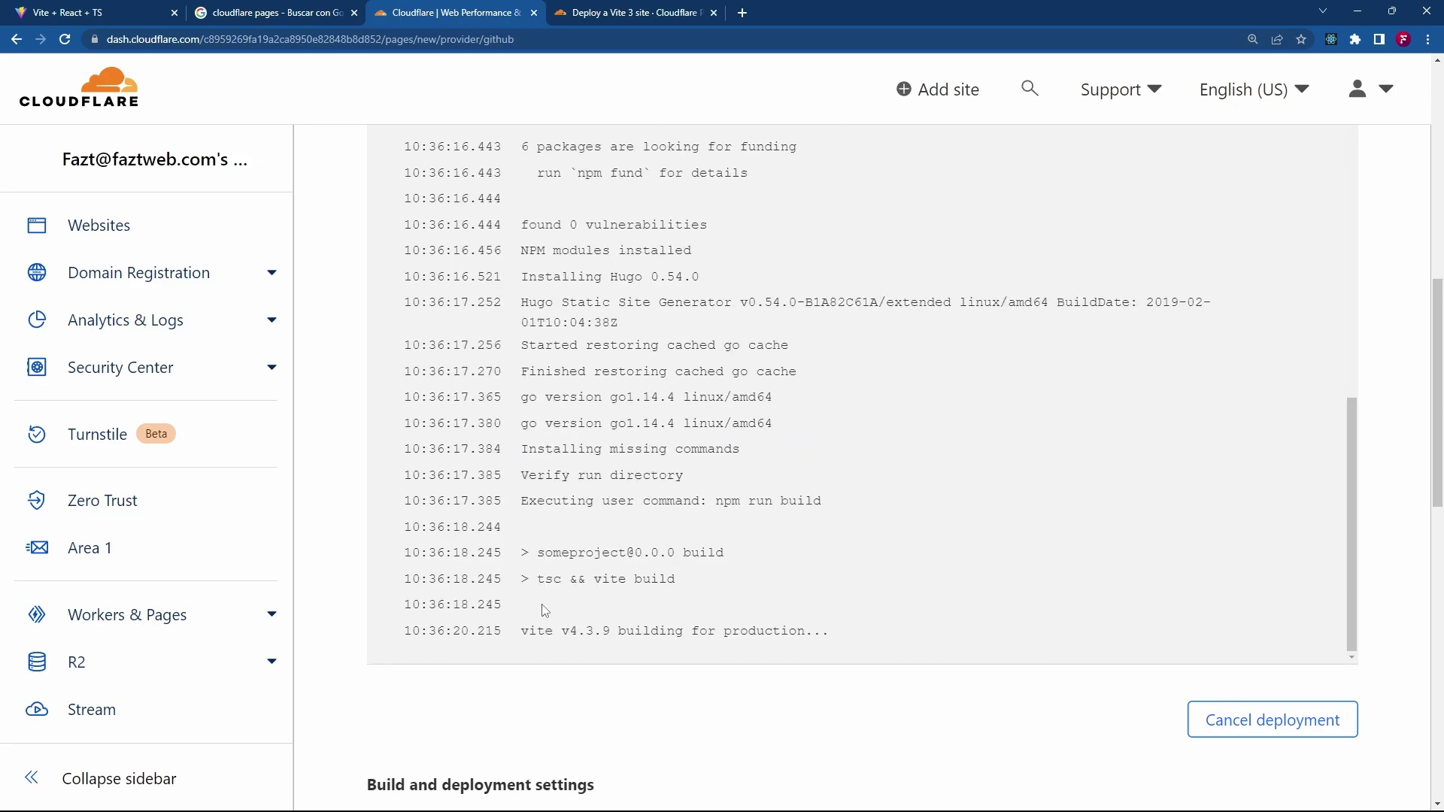
{"action": "left_click_drag", "start_coordinate": [528, 552], "coordinate": [706, 558]}
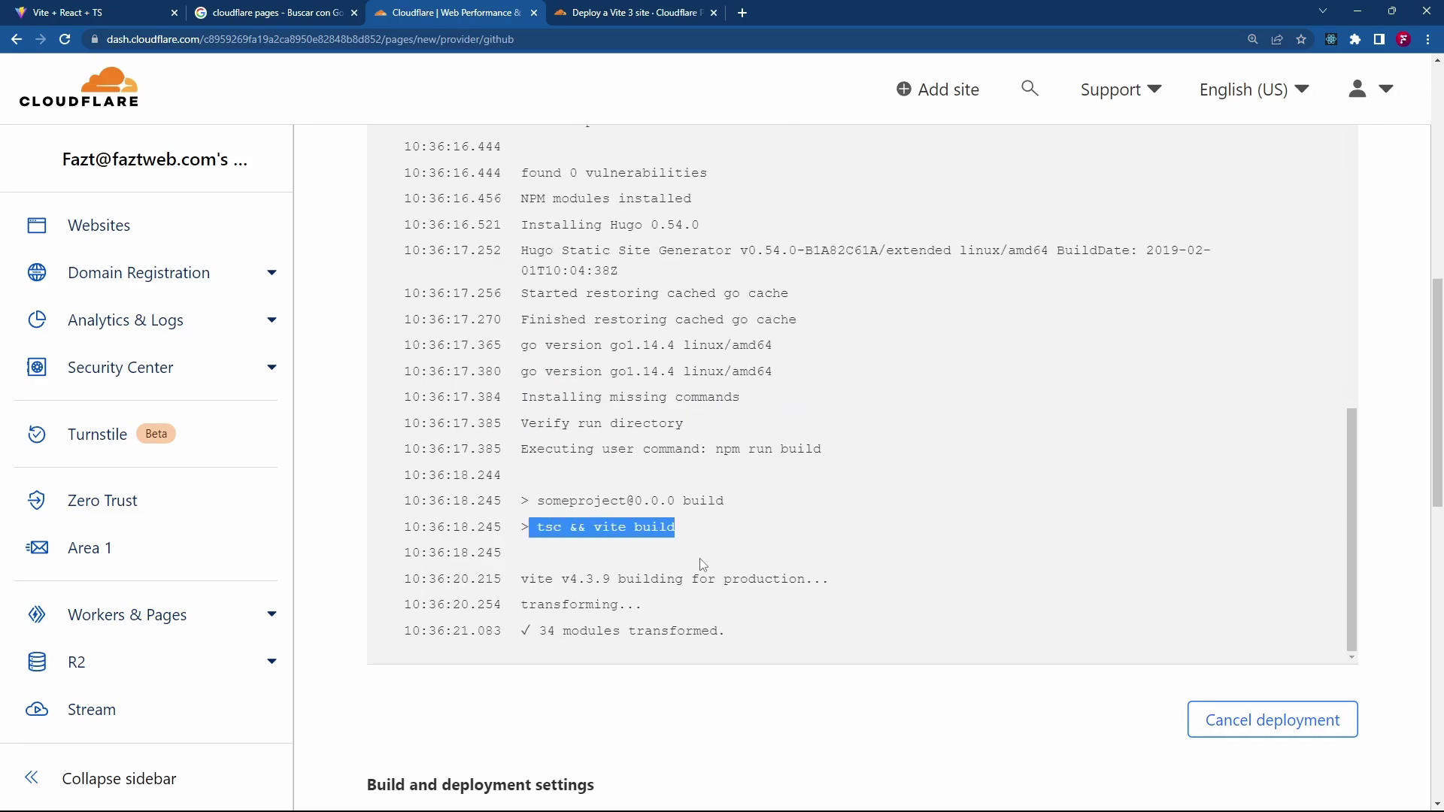
{"action": "left_click_drag", "start_coordinate": [525, 392], "coordinate": [695, 517]}
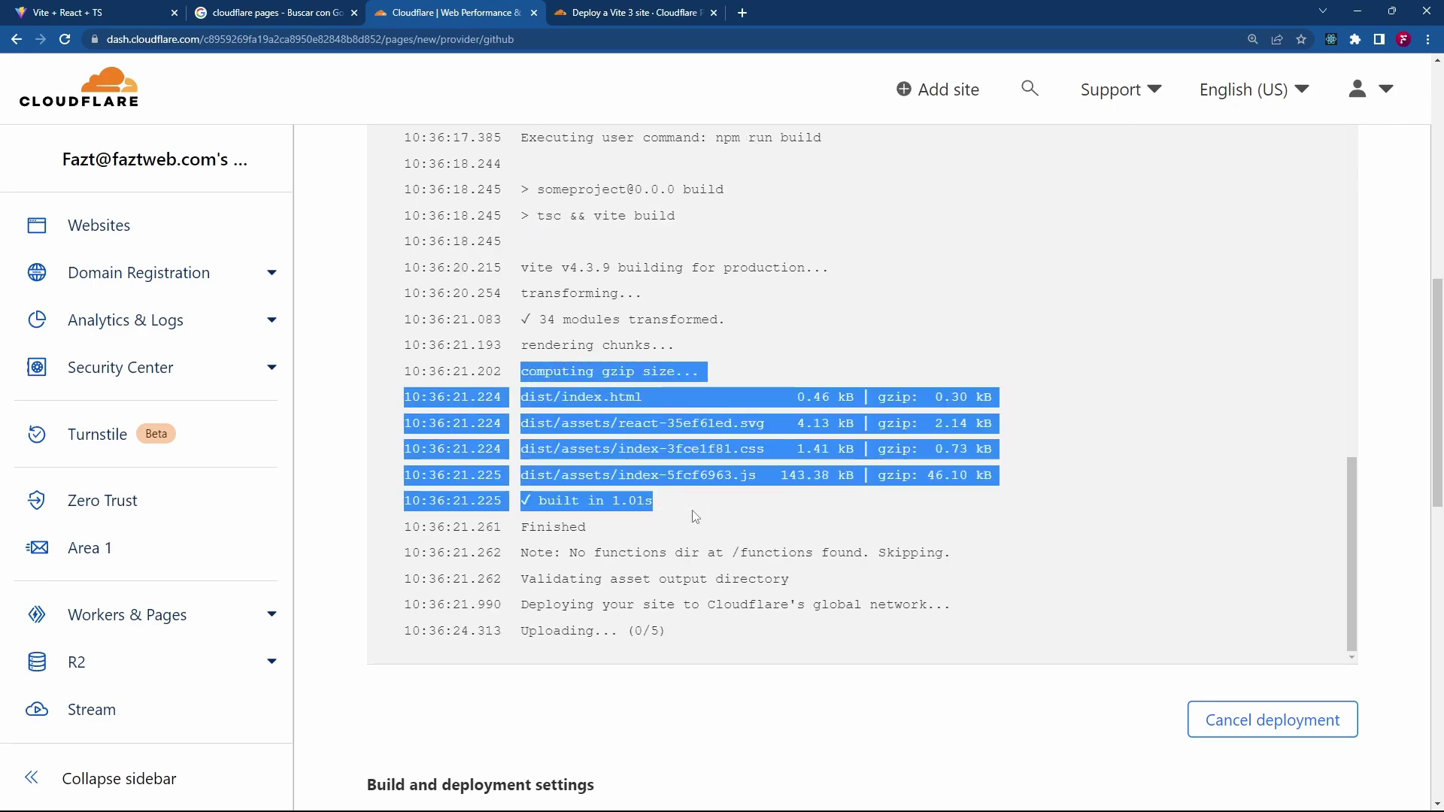
{"action": "left_click", "coordinate": [837, 468]}
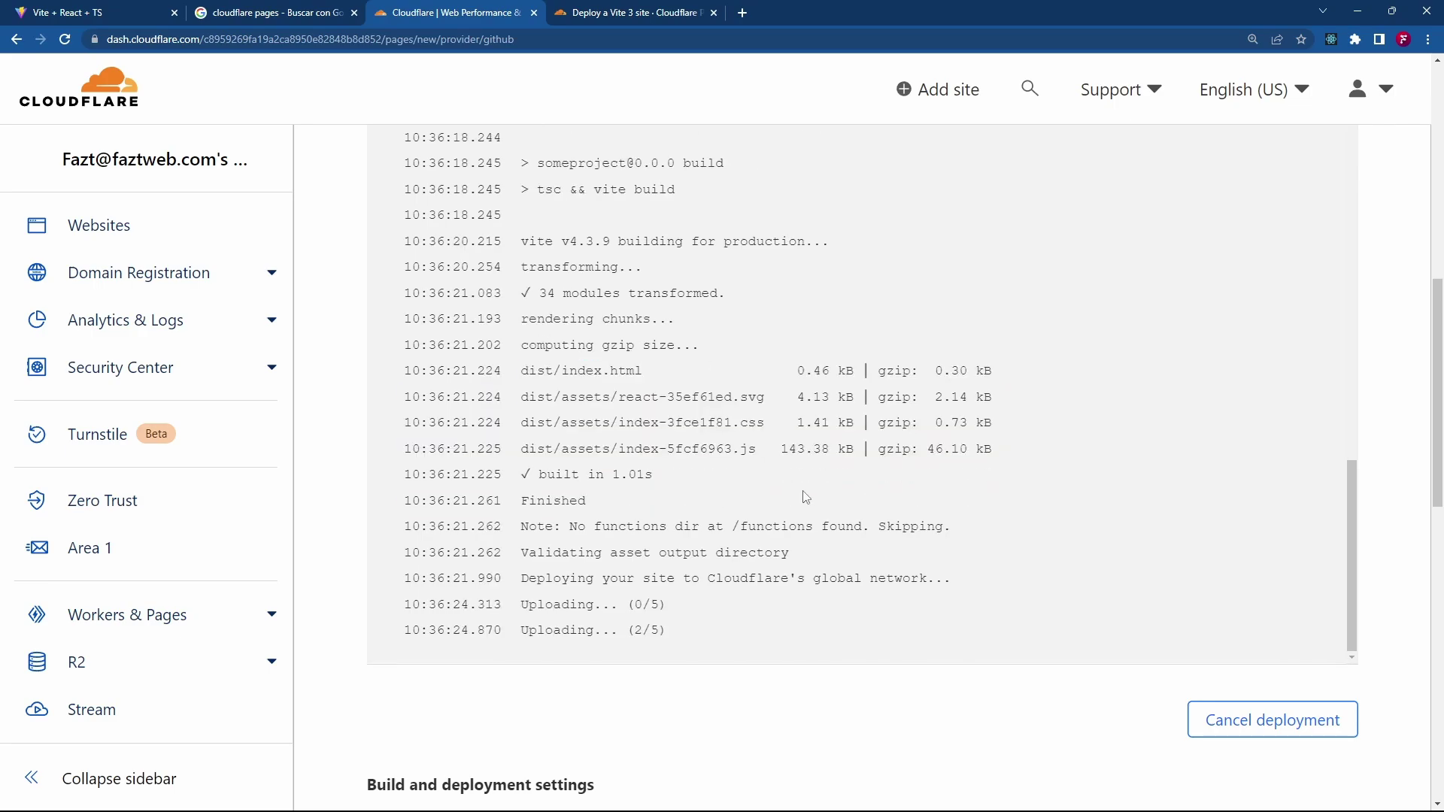
{"action": "left_click_drag", "start_coordinate": [548, 636], "coordinate": [697, 636]}
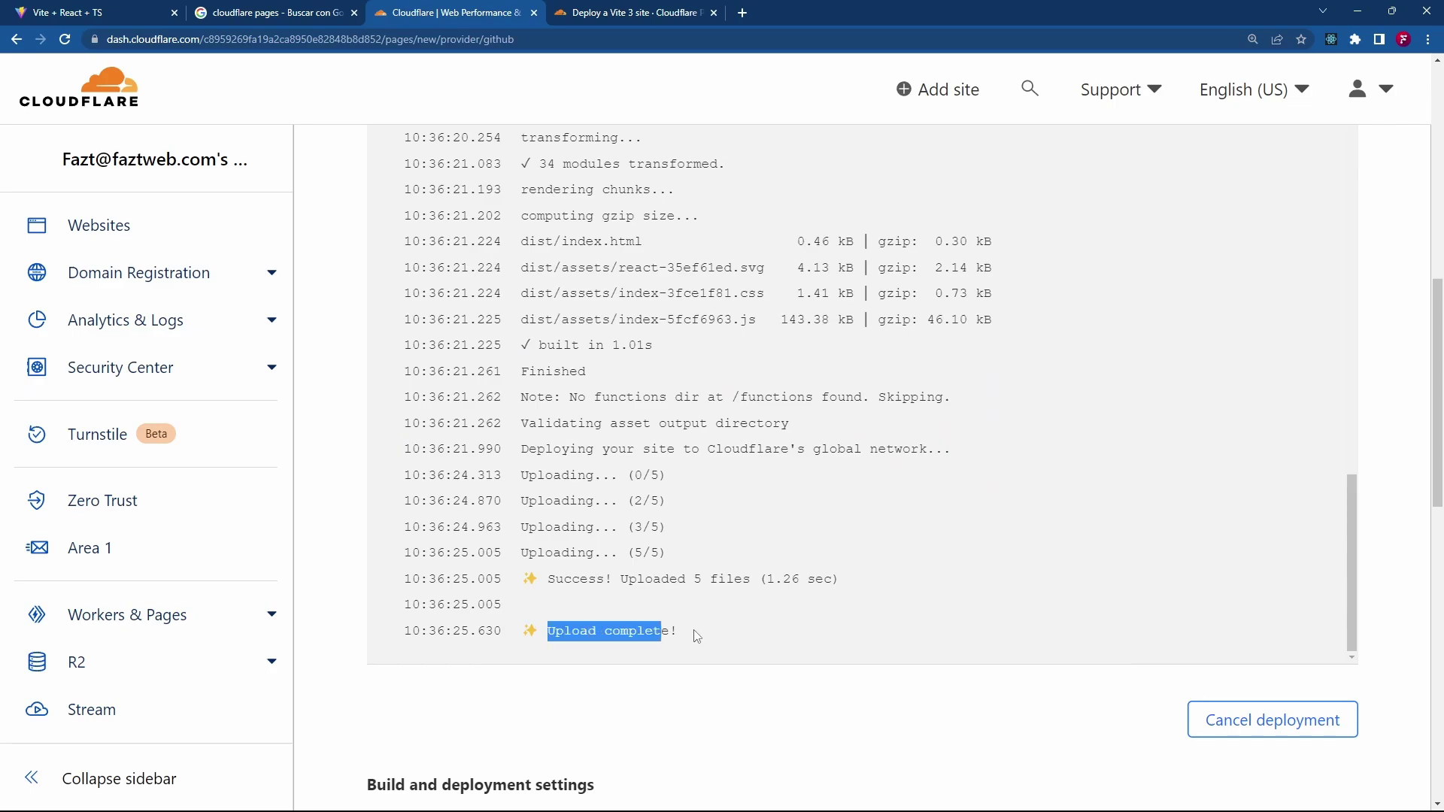
{"action": "scroll", "coordinate": [998, 532], "scroll_direction": "down", "scroll_amount": 4}
{"action": "scroll", "coordinate": [880, 509], "scroll_direction": "up", "scroll_amount": 3}
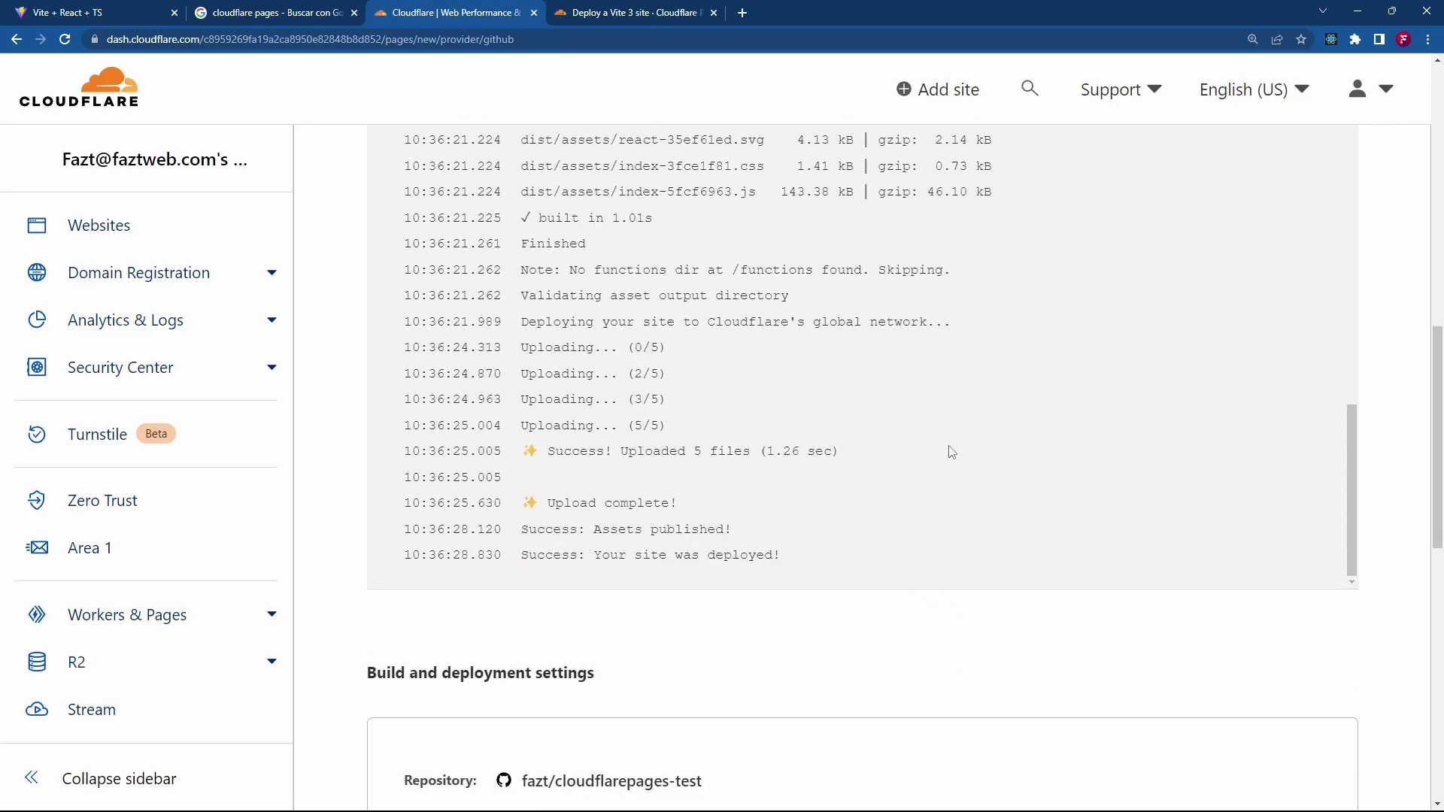
{"action": "scroll", "coordinate": [990, 570], "scroll_direction": "down", "scroll_amount": 3}
{"action": "scroll", "coordinate": [978, 563], "scroll_direction": "down", "scroll_amount": 3}
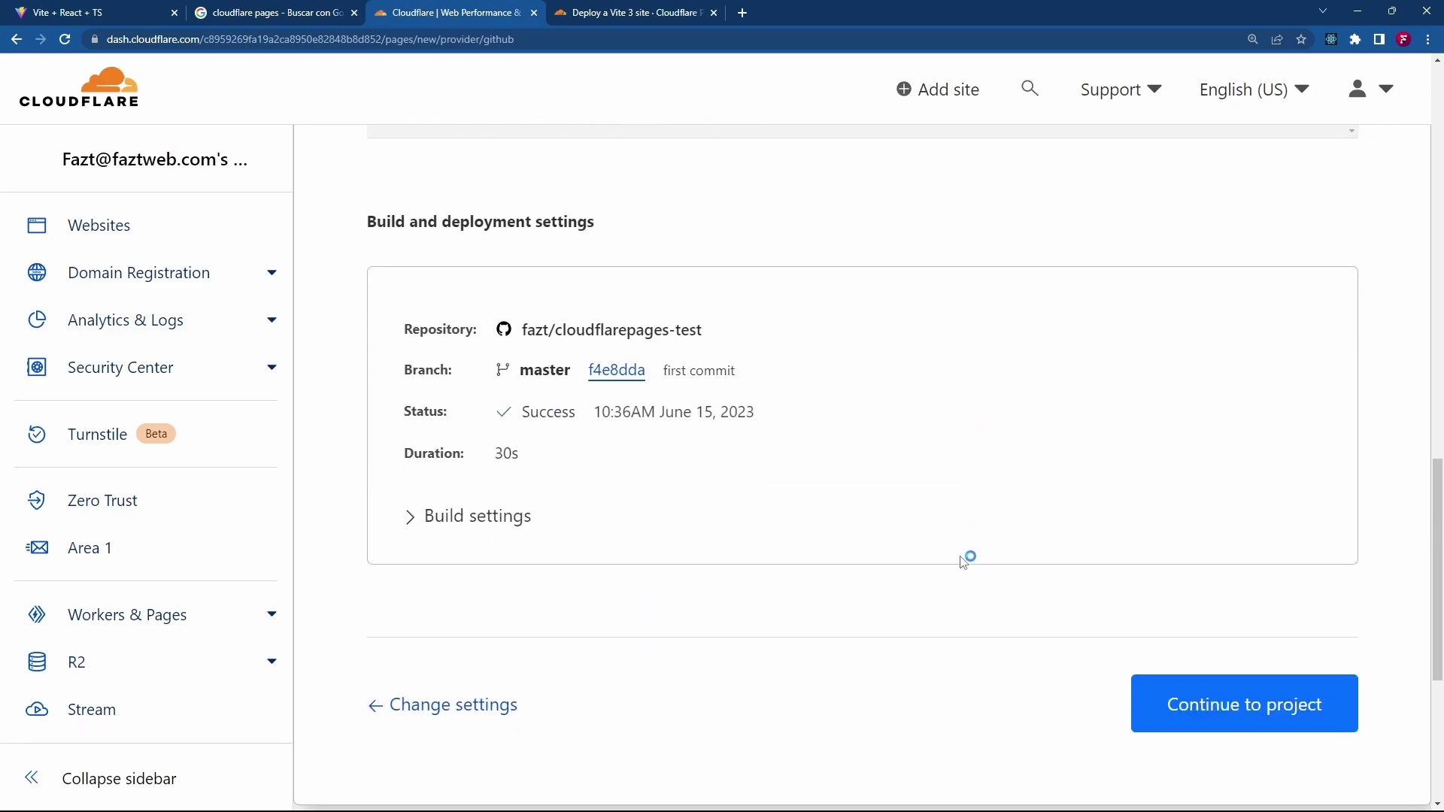
- Return to the deployment's summary and try to open the deployed site mywebdetesting.pages.dev
{"action": "scroll", "coordinate": [969, 554], "scroll_direction": "up", "scroll_amount": 10}
{"action": "scroll", "coordinate": [970, 555], "scroll_direction": "up", "scroll_amount": 4}
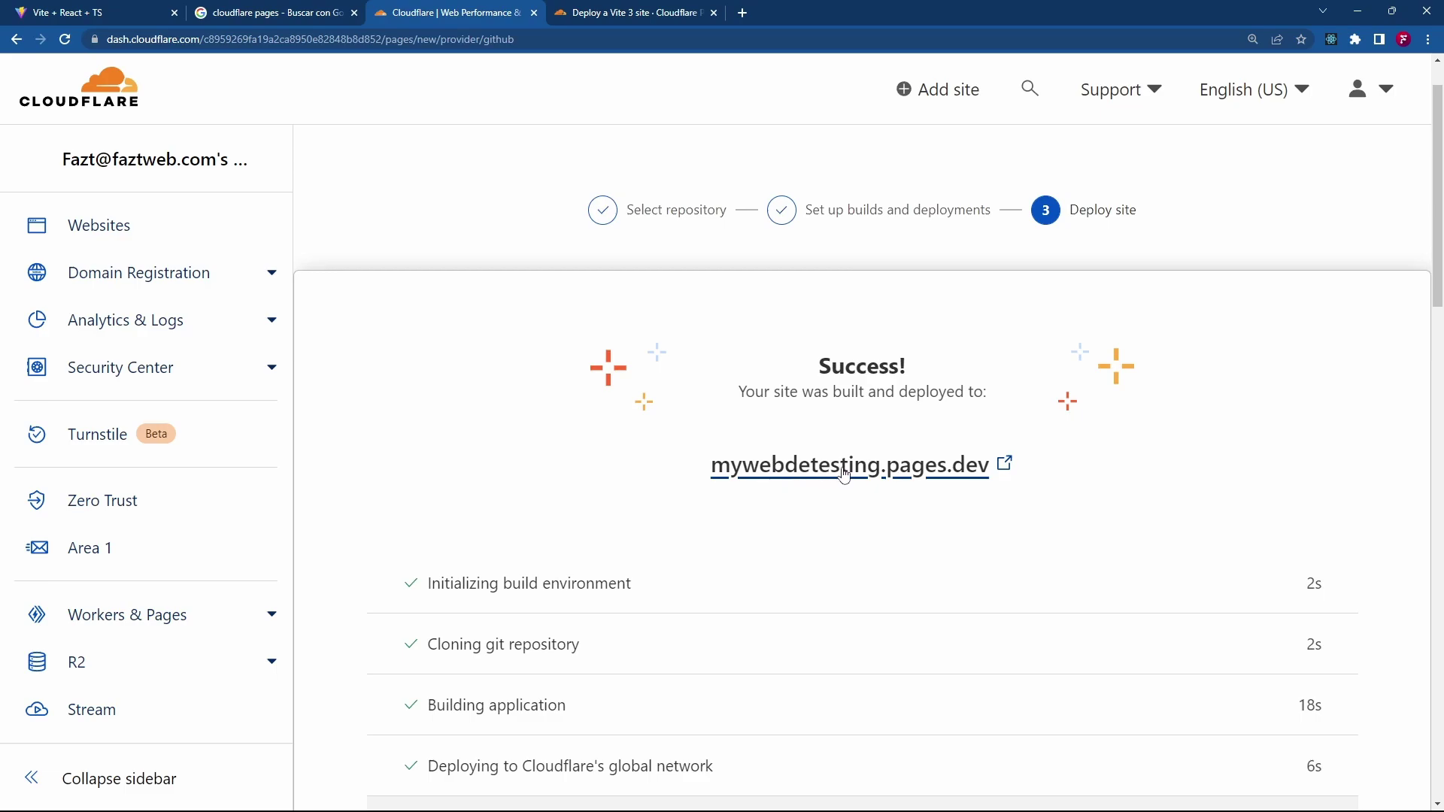
{"action": "left_click", "coordinate": [989, 466]}
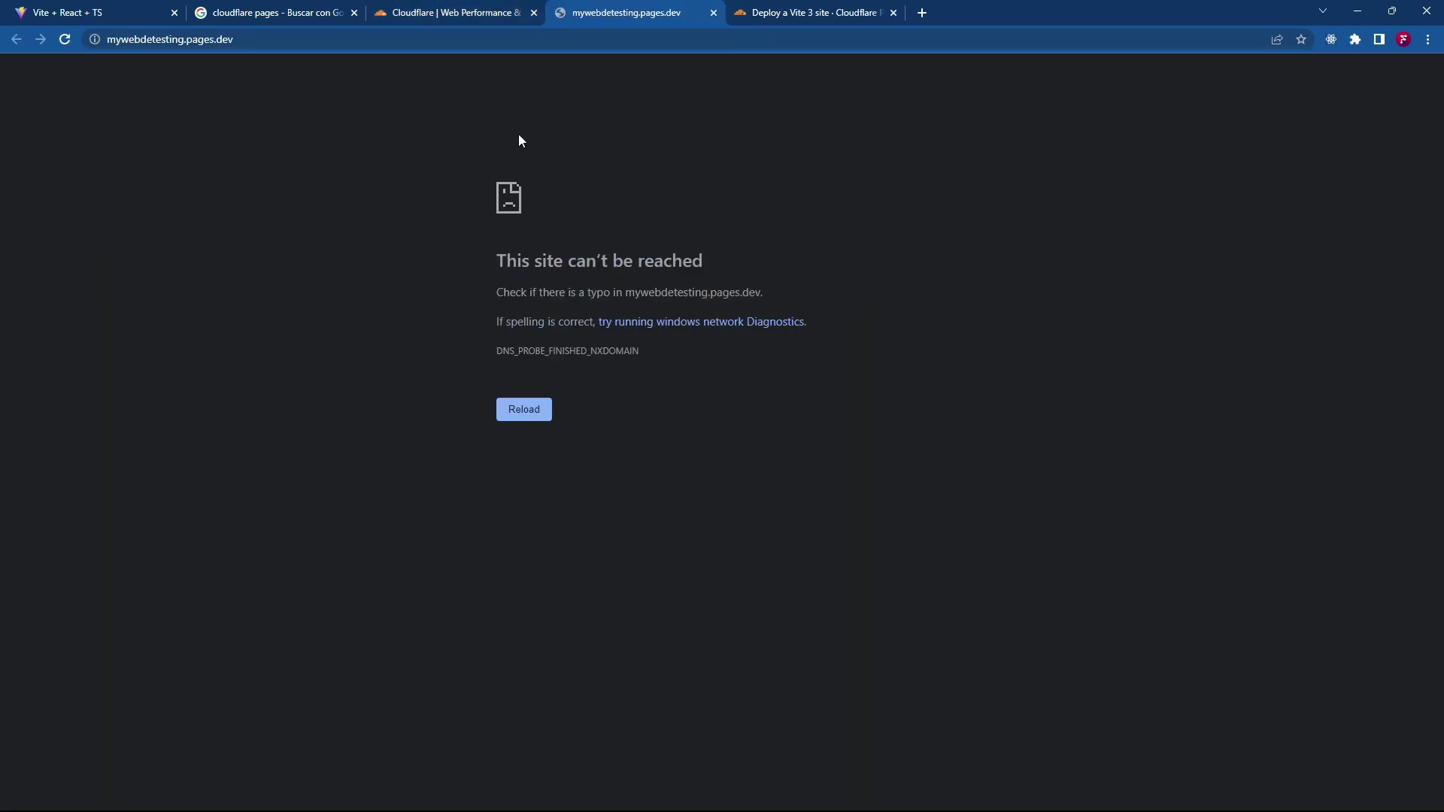
- Go back to the Cloudflare deployment page and continue to the mywebdetesting project
{"action": "left_click", "coordinate": [463, 14]}
{"action": "scroll", "coordinate": [1119, 474], "scroll_direction": "down", "scroll_amount": 10}
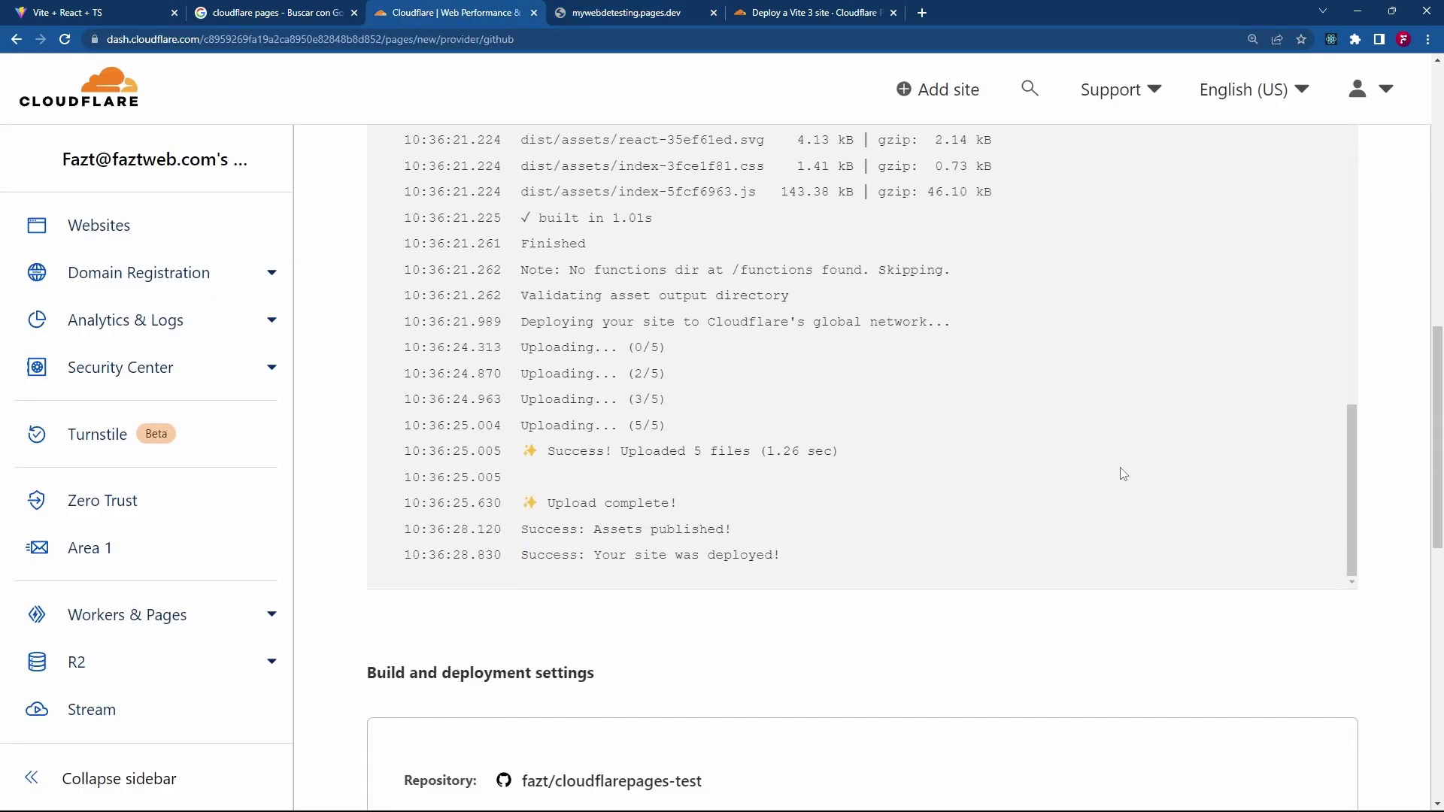
{"action": "scroll", "coordinate": [1255, 577], "scroll_direction": "down", "scroll_amount": 5}
{"action": "left_click", "coordinate": [1273, 480]}
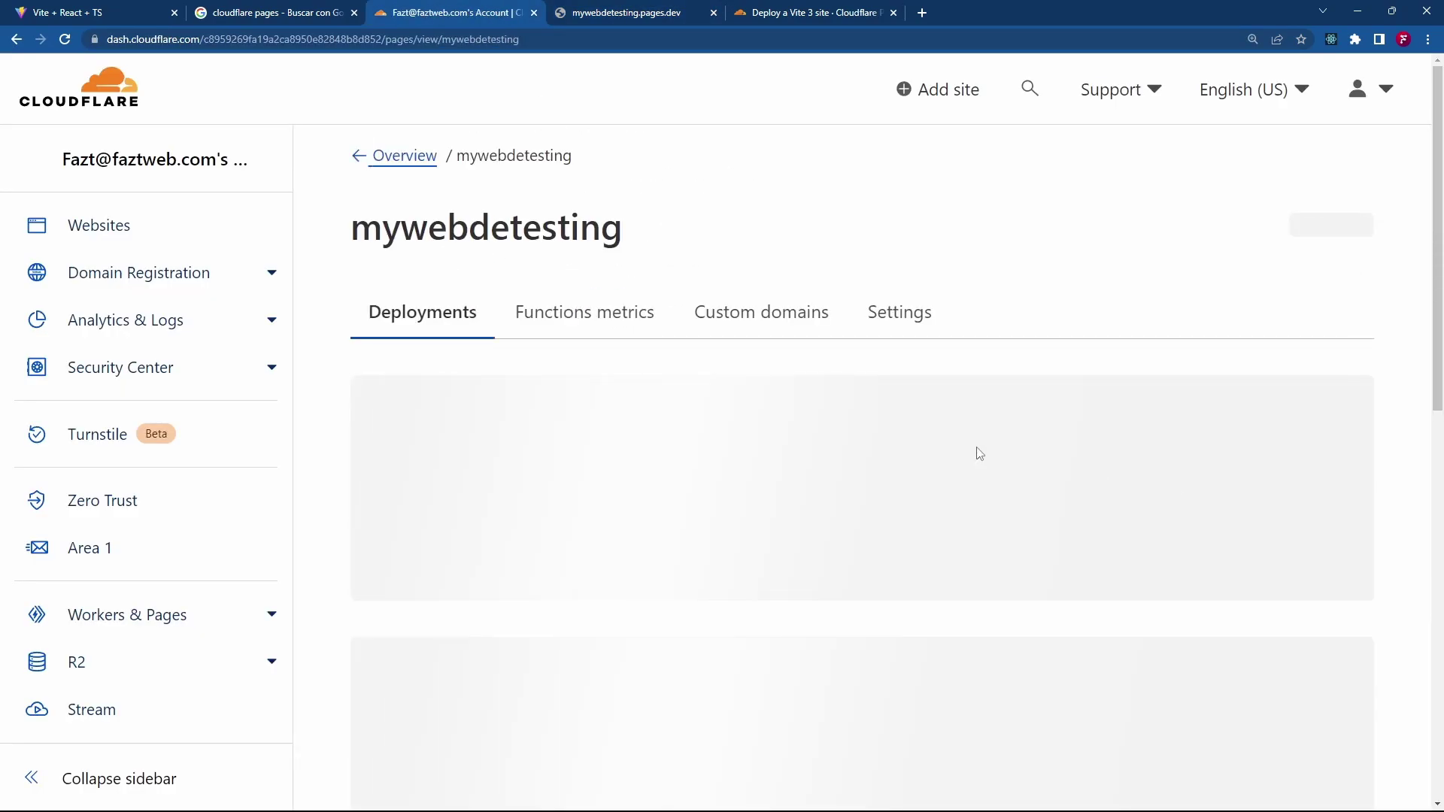
- Try the mywebdetesting.pages.dev domain listed under the project's production deployment, closing its browser tab after checking
{"action": "scroll", "coordinate": [854, 396], "scroll_direction": "down", "scroll_amount": 5}
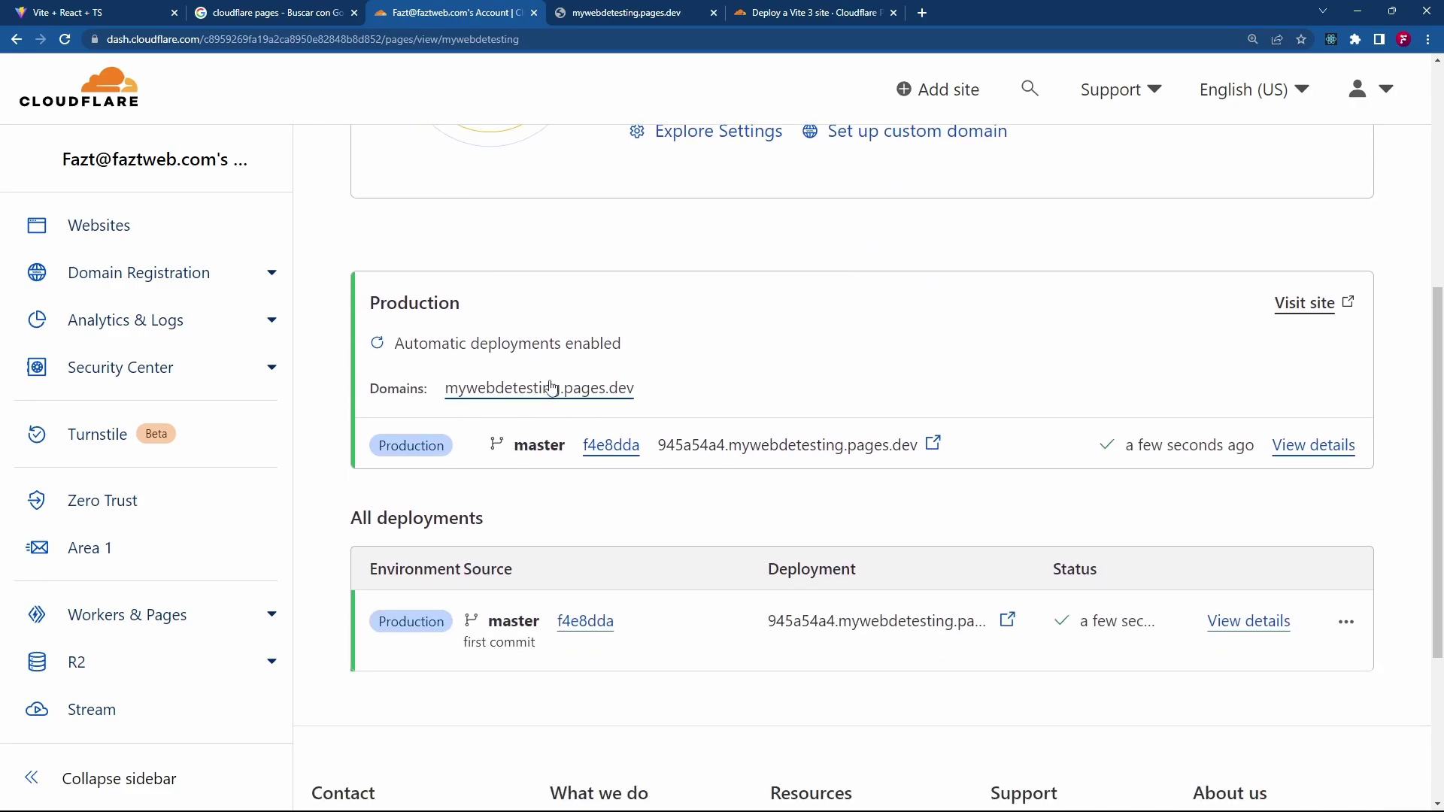
{"action": "left_click", "coordinate": [566, 392]}
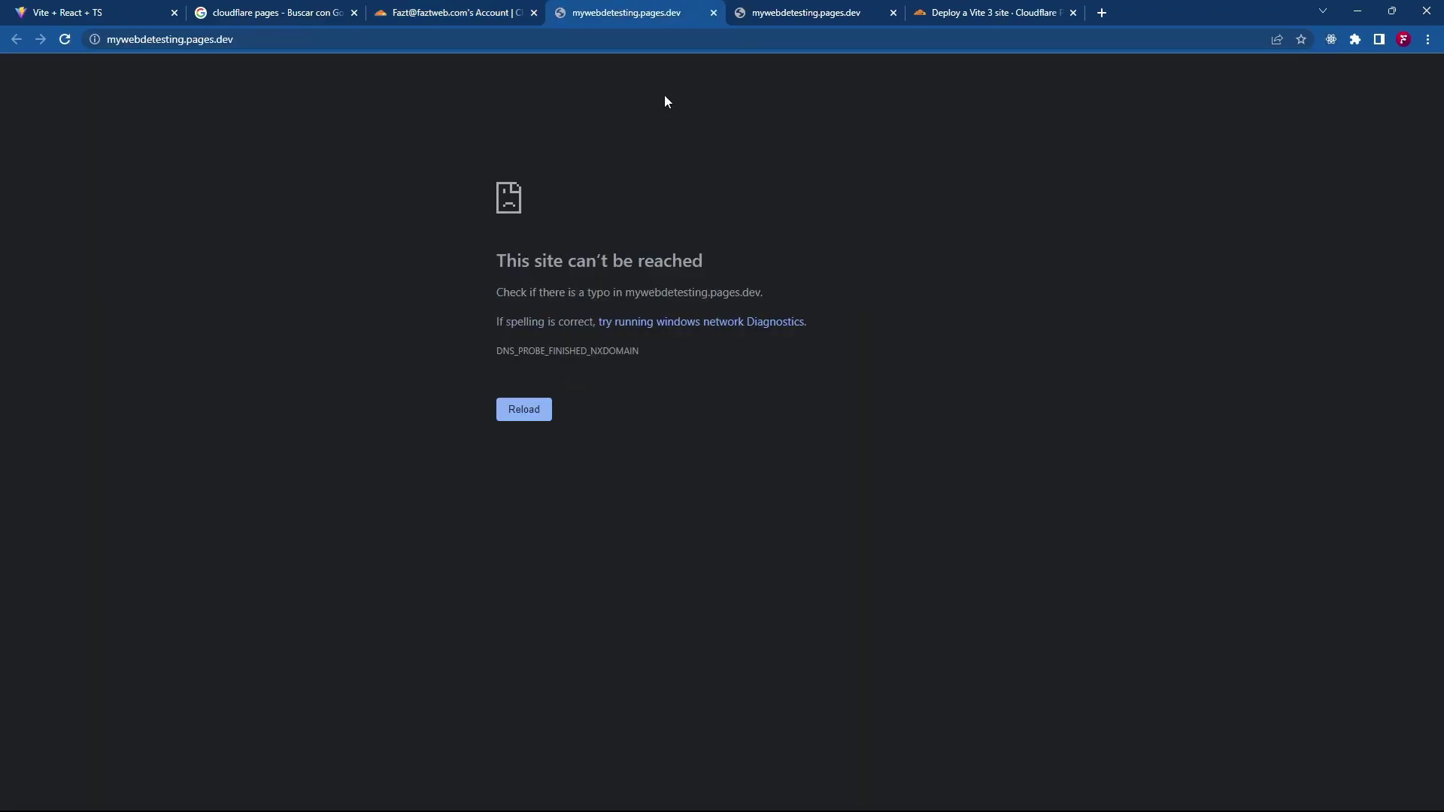
{"action": "key", "text": "ctrl+w"}
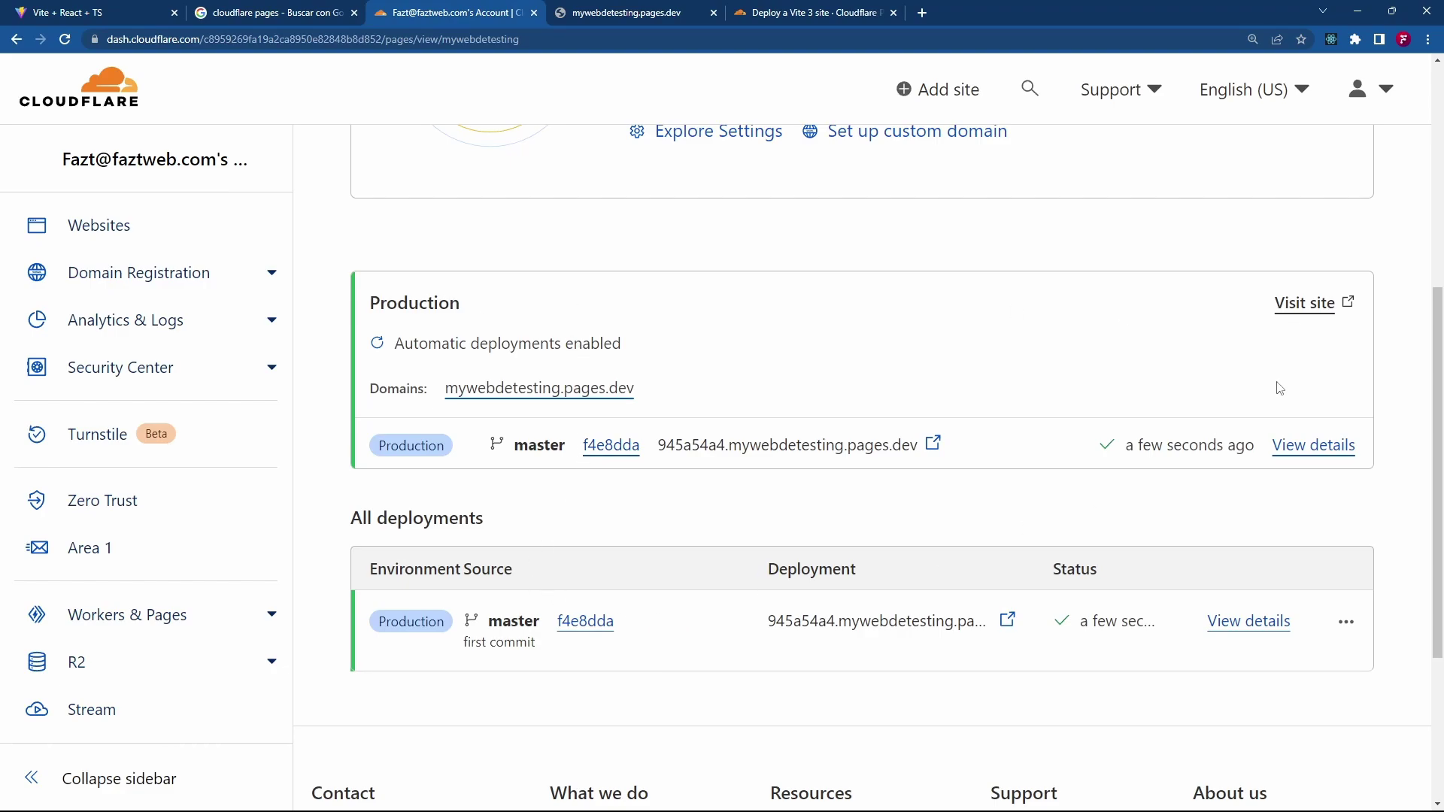
- View the production deployment's details and try its deployment-specific URL, then close both site tabs
{"action": "left_click", "coordinate": [1320, 447]}
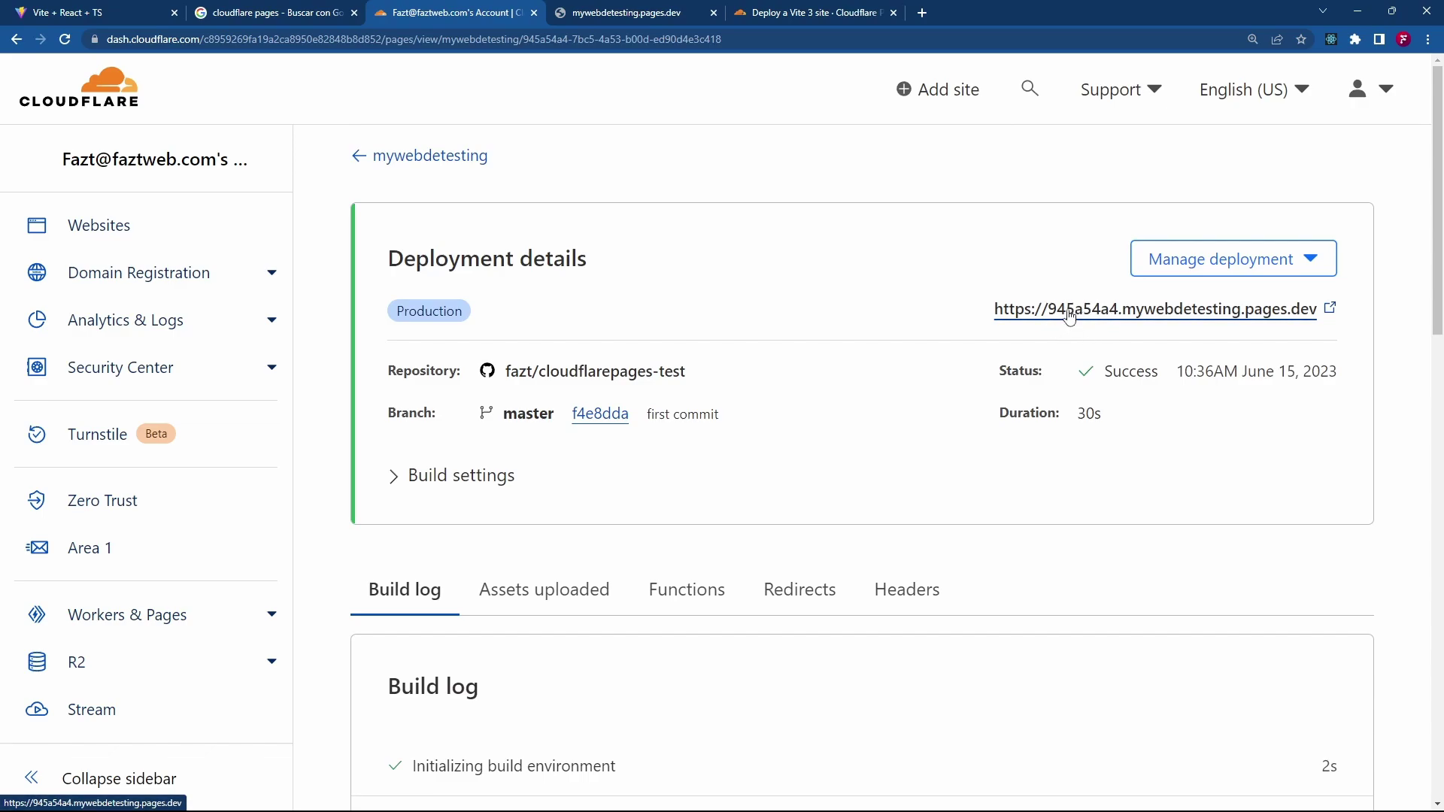
{"action": "left_click", "coordinate": [1164, 310]}
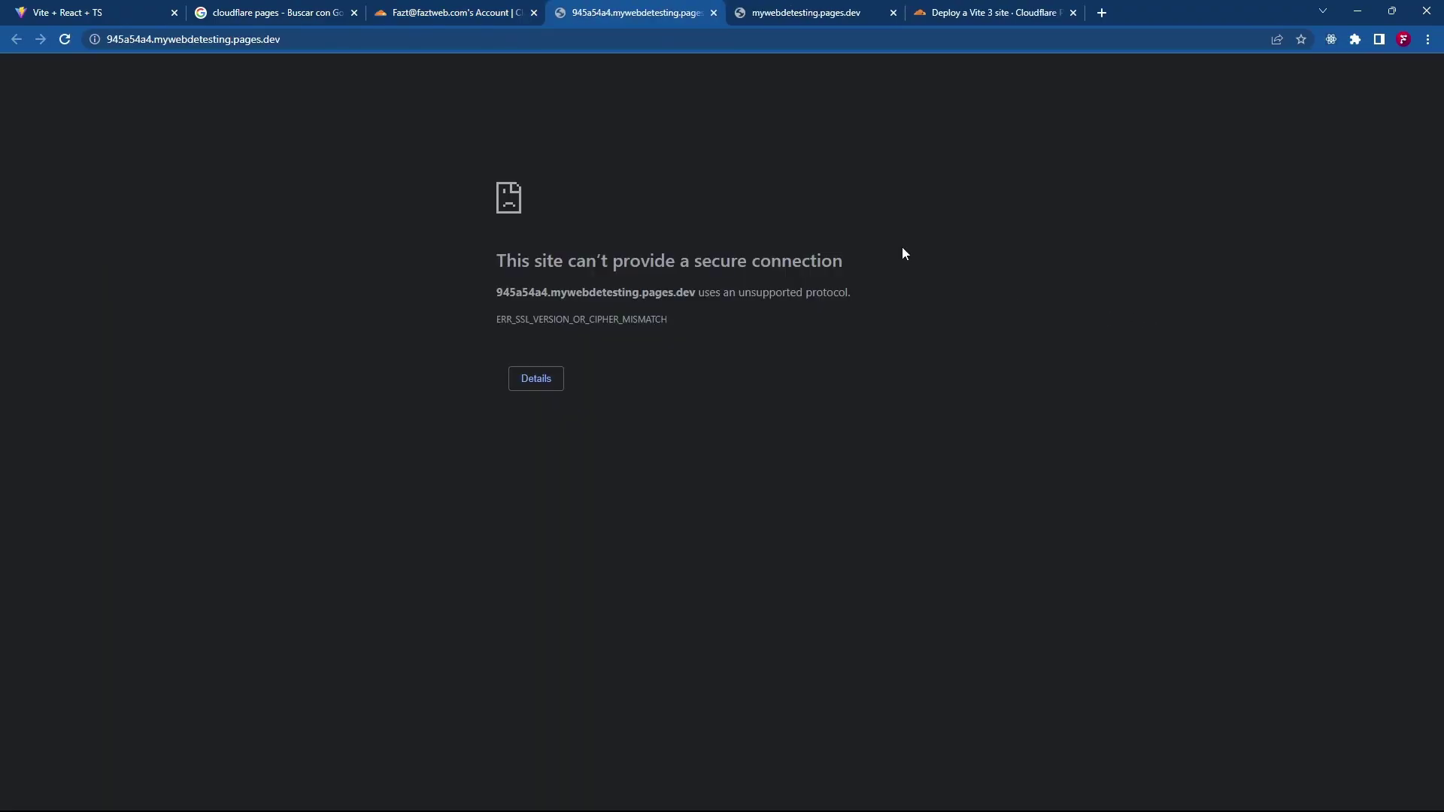
{"action": "key", "text": "ctrl+w"}
{"action": "key", "text": "ctrl+w"}
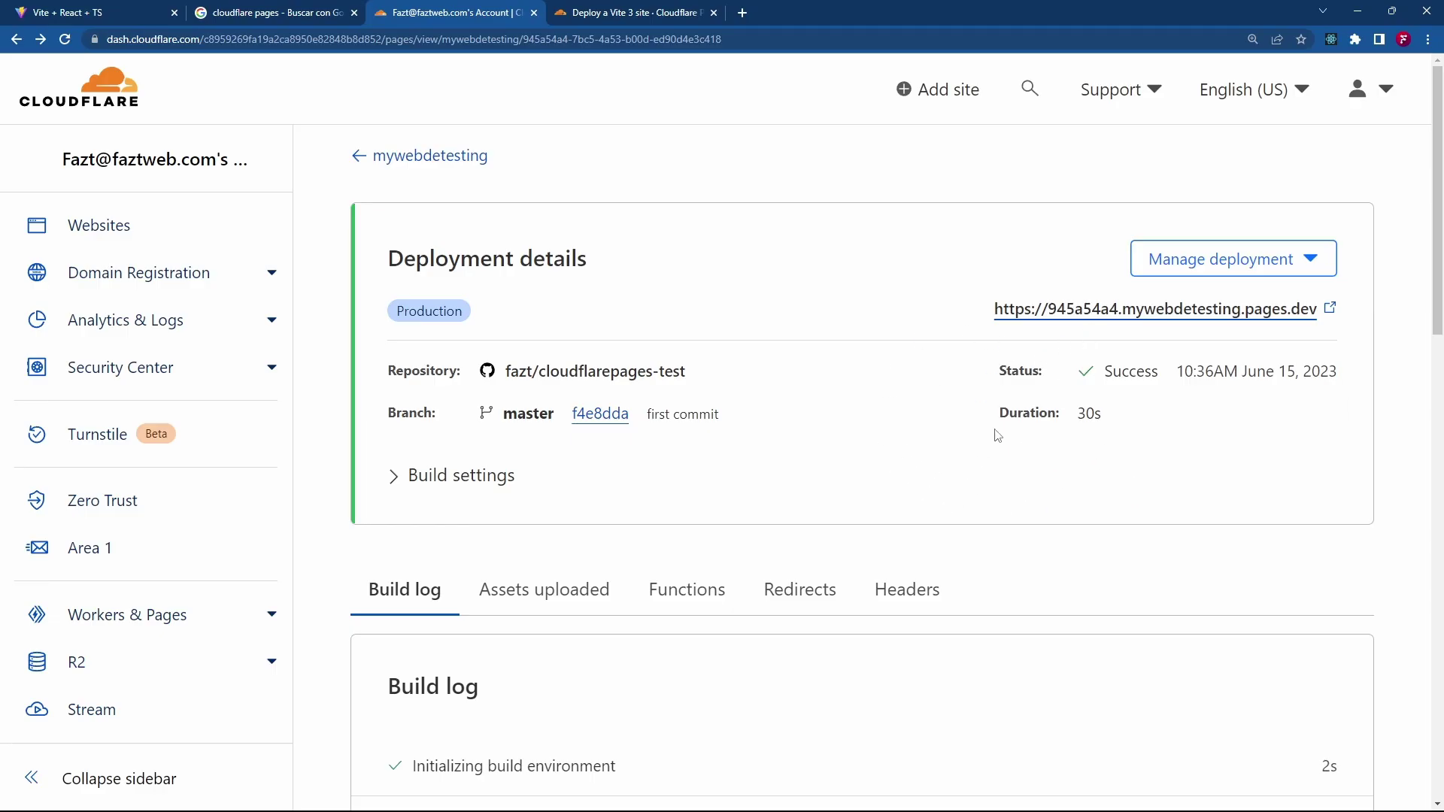
- Return to the mywebdetesting project, visit its production site and enlarge the page to 150%
{"action": "left_click", "coordinate": [465, 161]}
{"action": "scroll", "coordinate": [1009, 300], "scroll_direction": "down", "scroll_amount": 6}
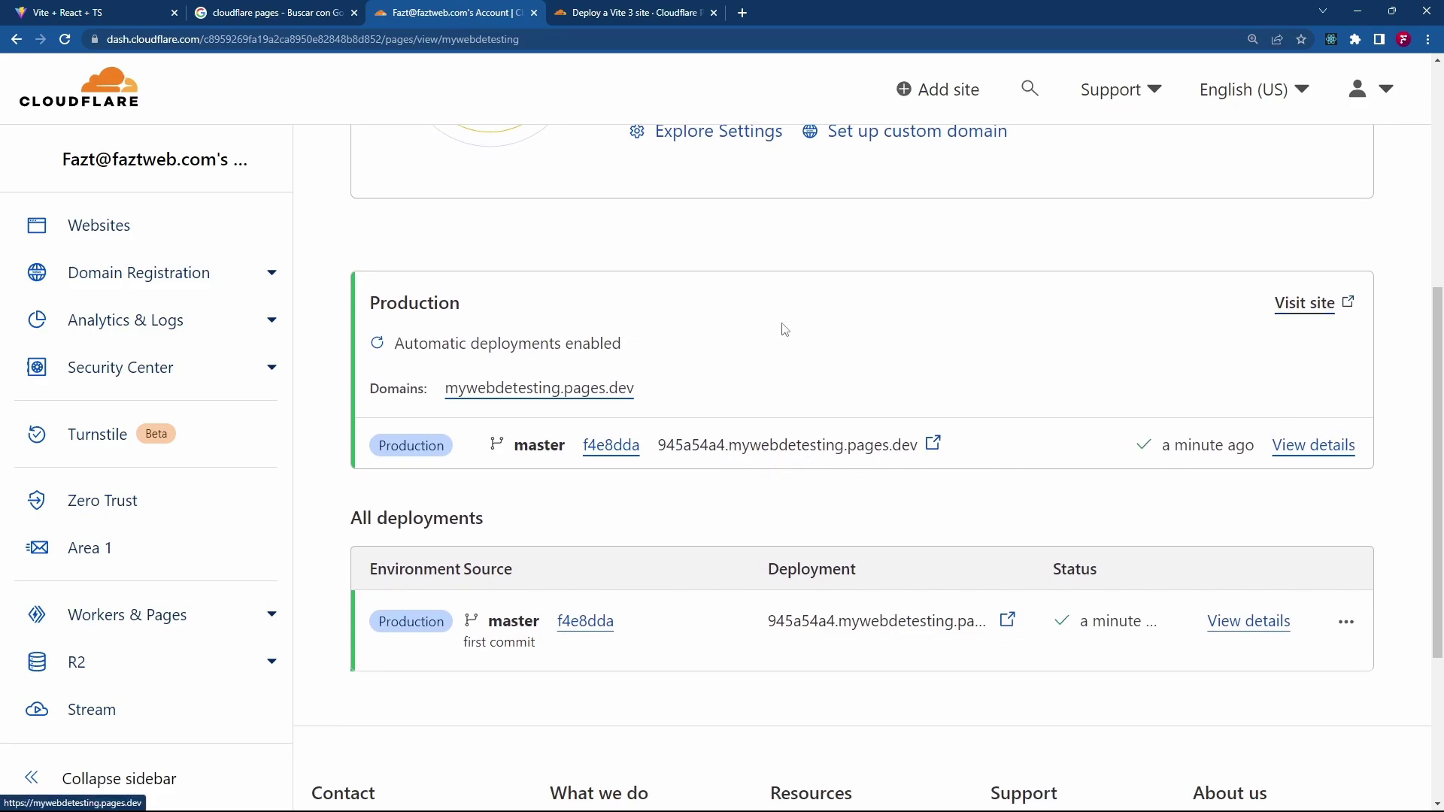
{"action": "left_click", "coordinate": [1308, 305]}
{"action": "key", "text": "ctrl+plus"}
{"action": "key", "text": "ctrl+plus"}
{"action": "key", "text": "ctrl+plus"}
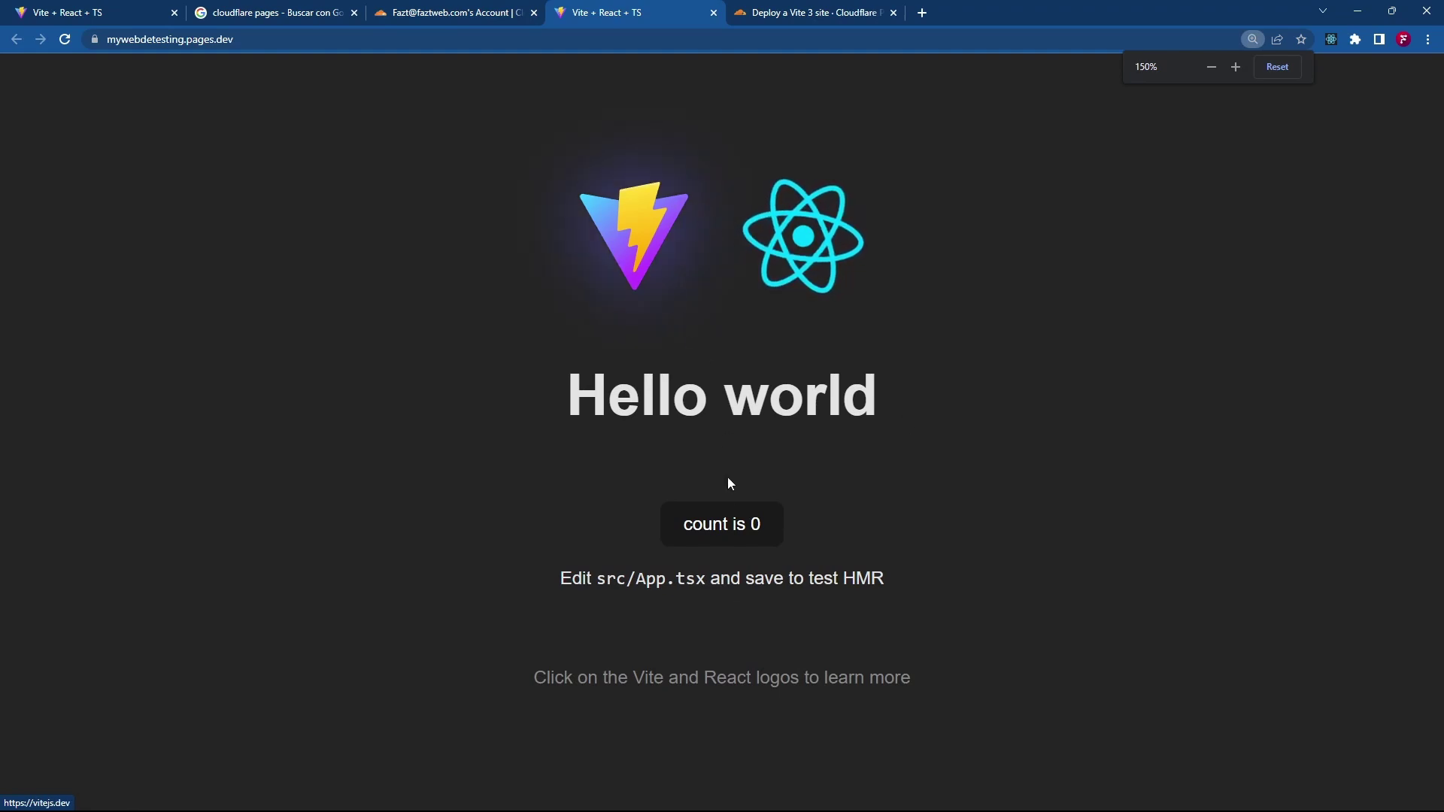
- Test the deployed page's counter repeatedly and check its Hello world heading
{"action": "left_click", "coordinate": [731, 515]}
{"action": "left_click", "coordinate": [731, 517]}
{"action": "left_click", "coordinate": [732, 518]}
{"action": "left_click", "coordinate": [732, 517]}
{"action": "triple_click", "coordinate": [922, 401]}
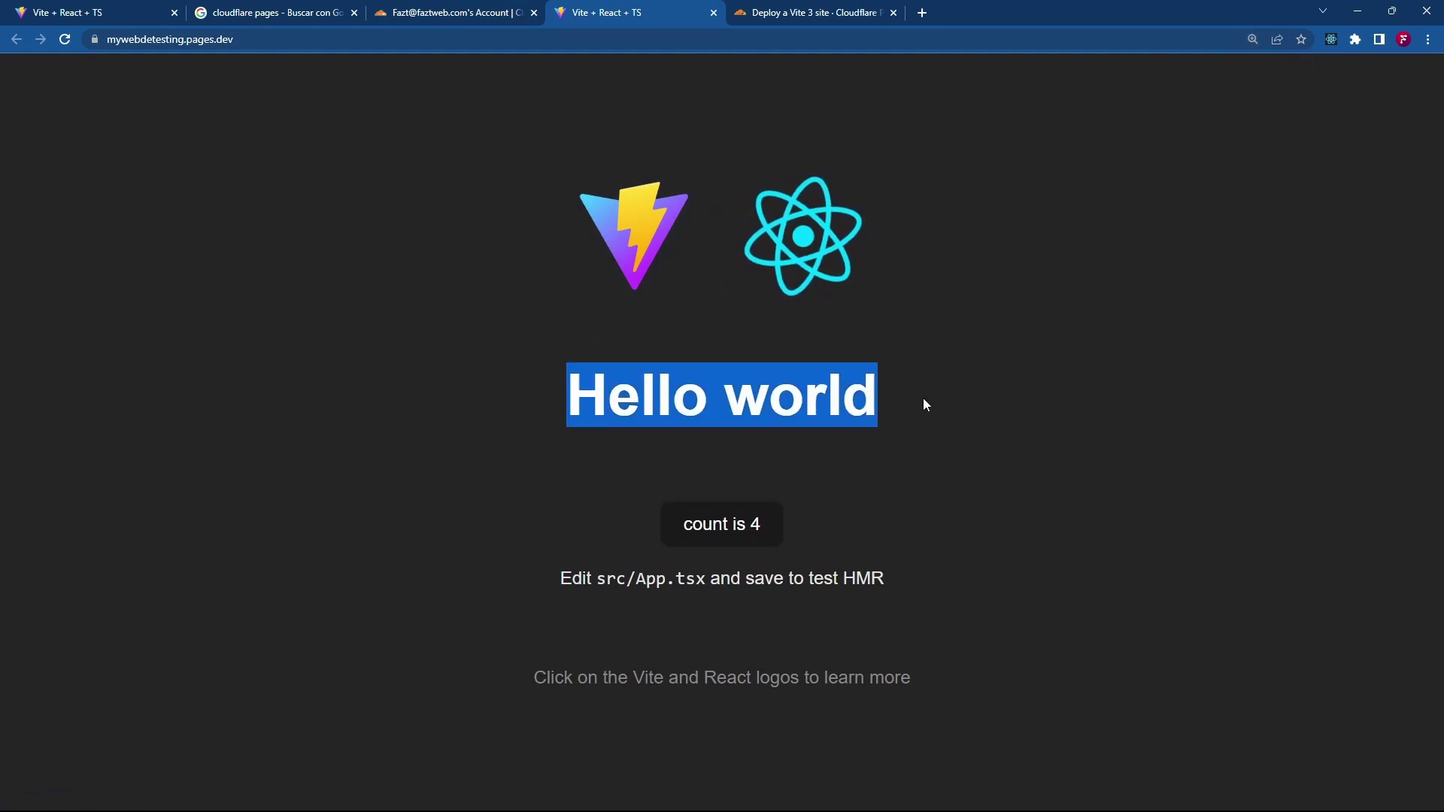
{"action": "left_click", "coordinate": [811, 461]}
{"action": "left_click", "coordinate": [749, 510]}
{"action": "left_click", "coordinate": [747, 508]}
{"action": "left_click", "coordinate": [747, 511]}
{"action": "left_click", "coordinate": [748, 512]}
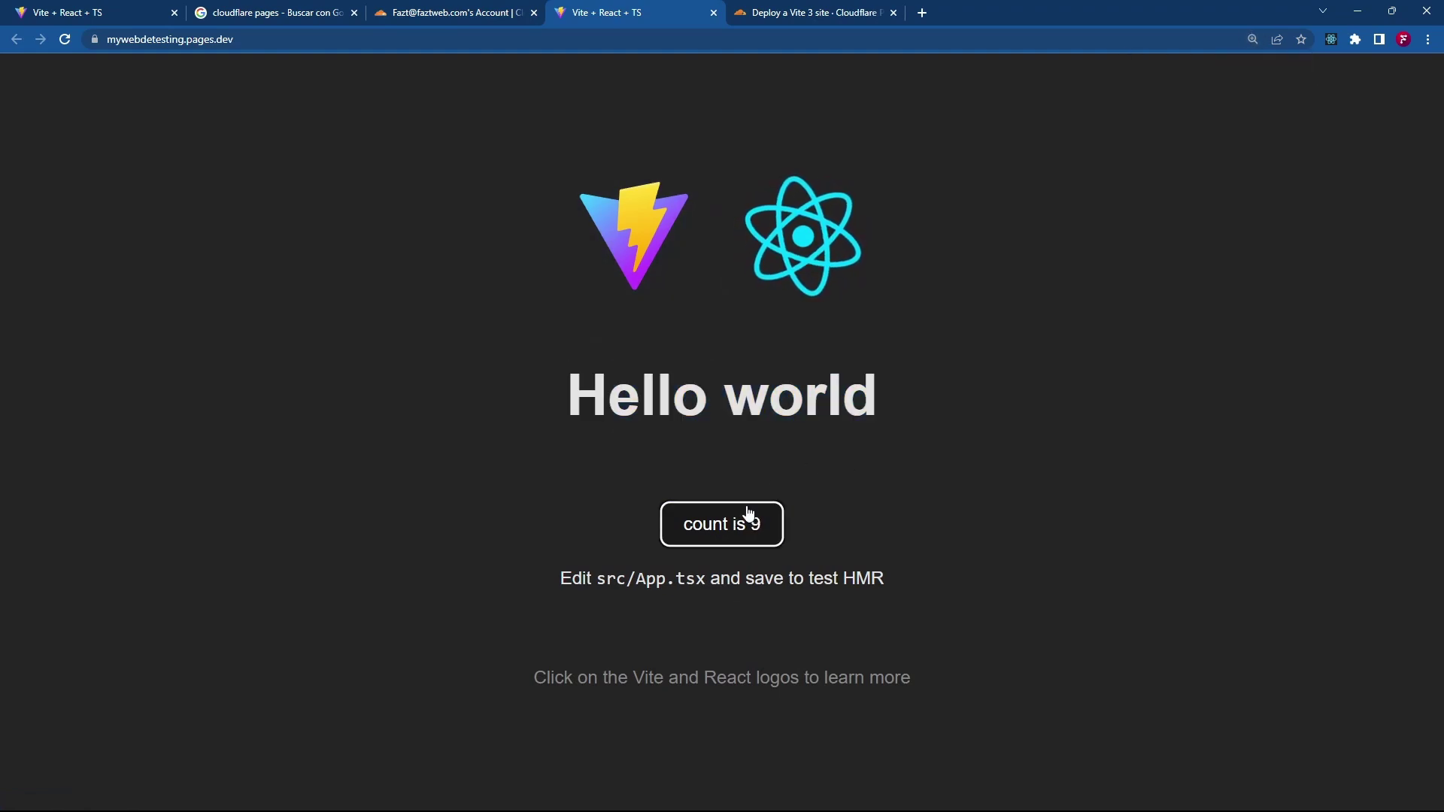
{"action": "left_click", "coordinate": [749, 512]}
{"action": "left_click", "coordinate": [751, 513]}
{"action": "left_click", "coordinate": [769, 527]}
{"action": "left_click", "coordinate": [773, 525]}
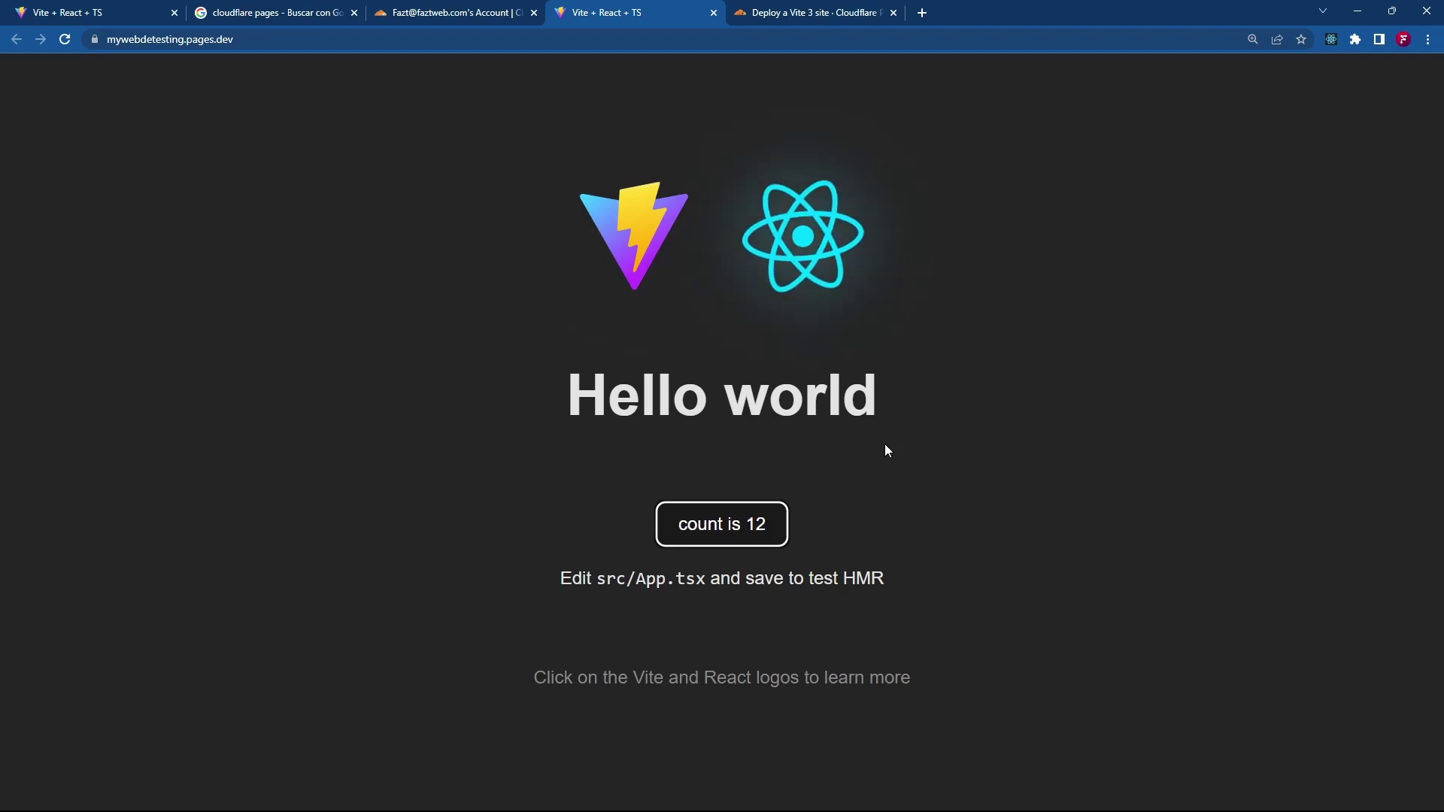
- Switch to Visual Studio Code, change the h1 heading in src/App.tsx to "Hola Mundo" and save the file
{"action": "left_click", "coordinate": [789, 794]}
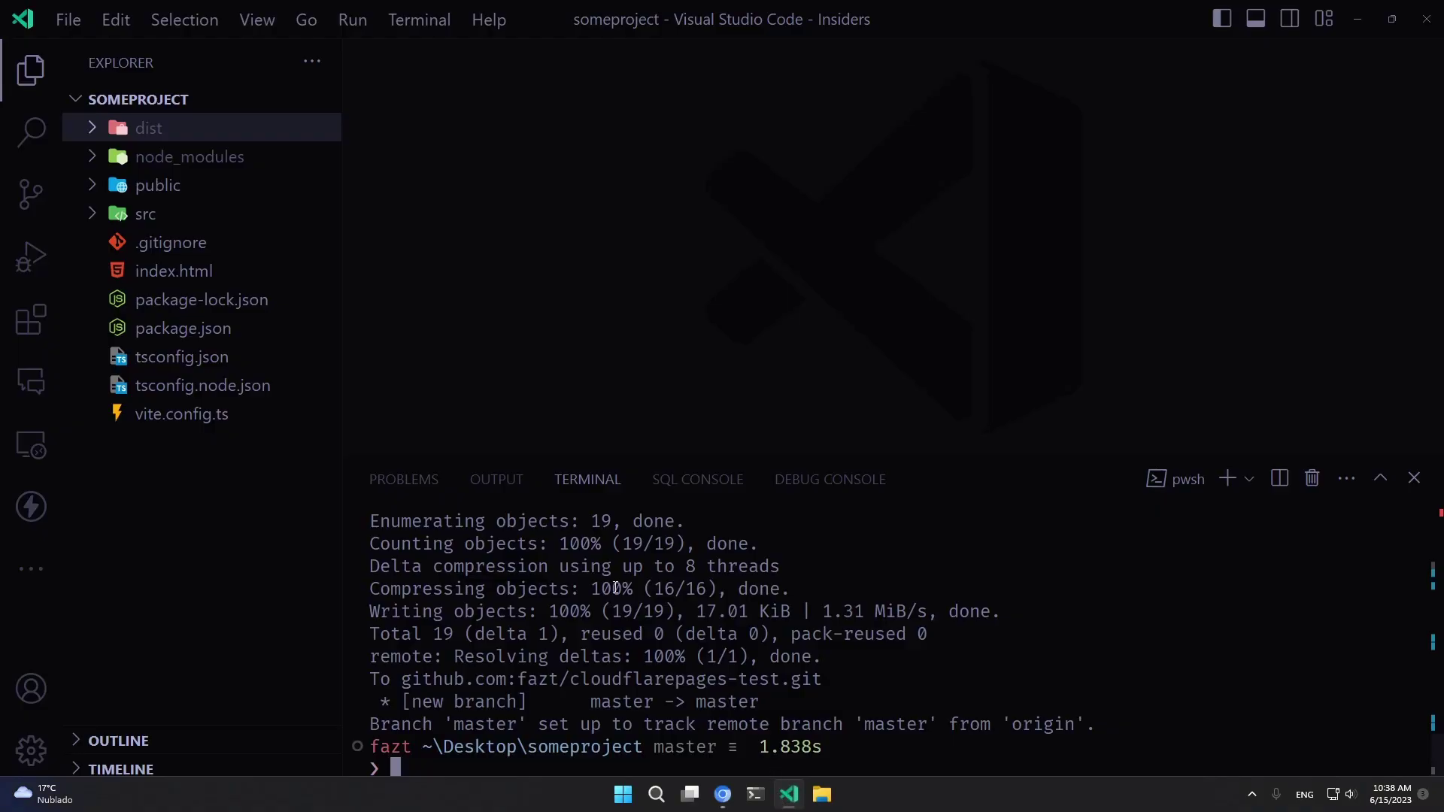
{"action": "left_click", "coordinate": [248, 220]}
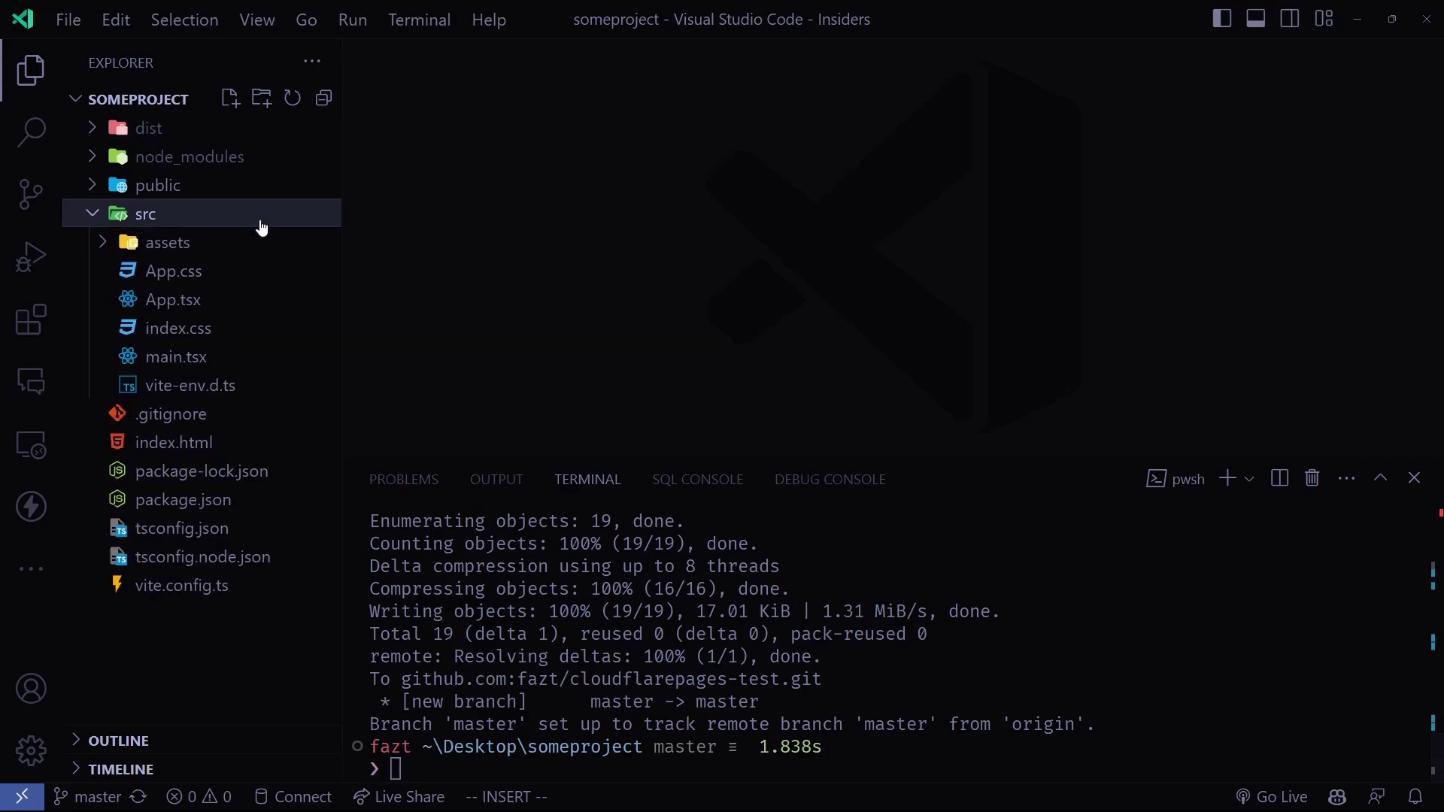
{"action": "left_click", "coordinate": [245, 302]}
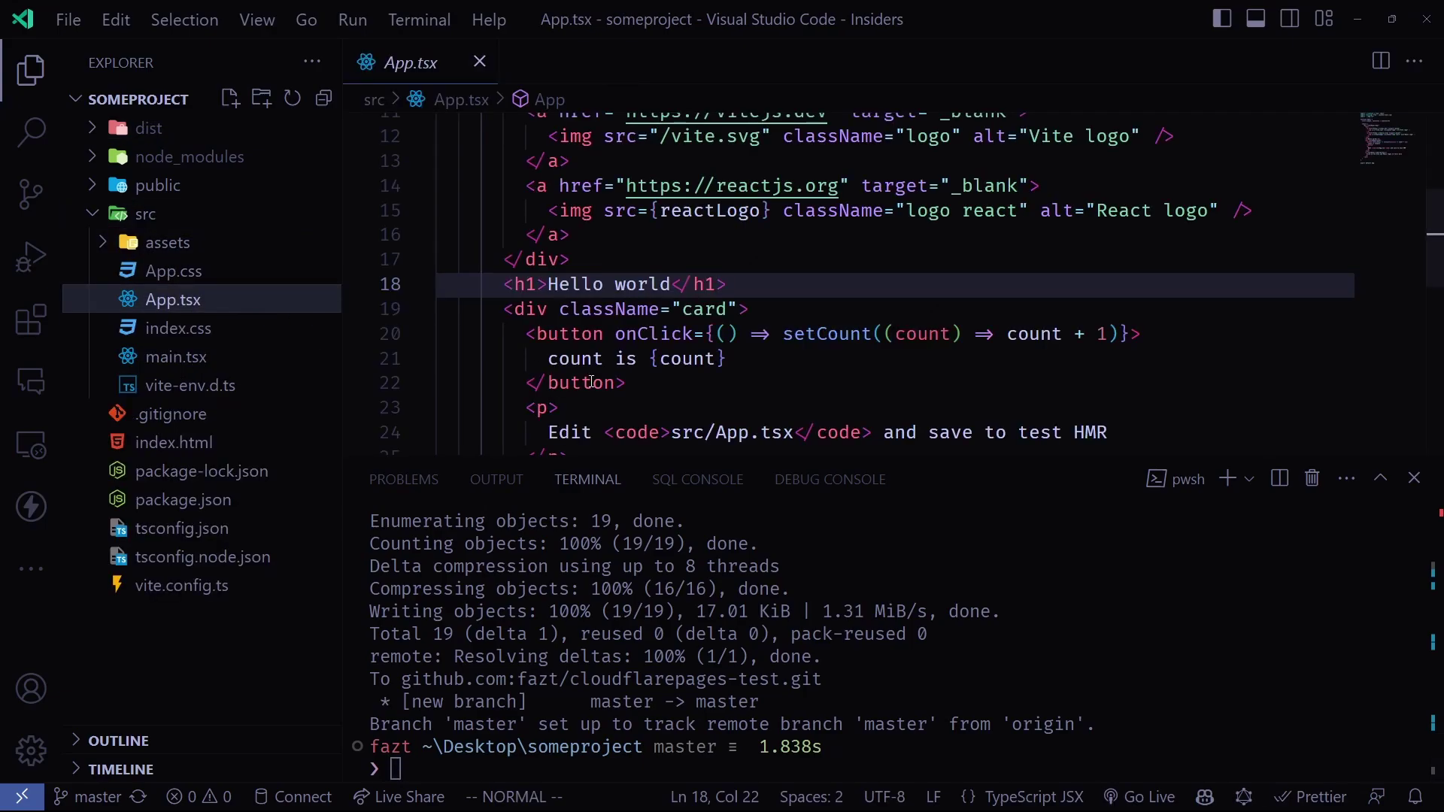
{"action": "left_click", "coordinate": [663, 291]}
{"action": "key", "text": "c"}
{"action": "key", "text": "i"}
{"action": "key", "text": "t"}
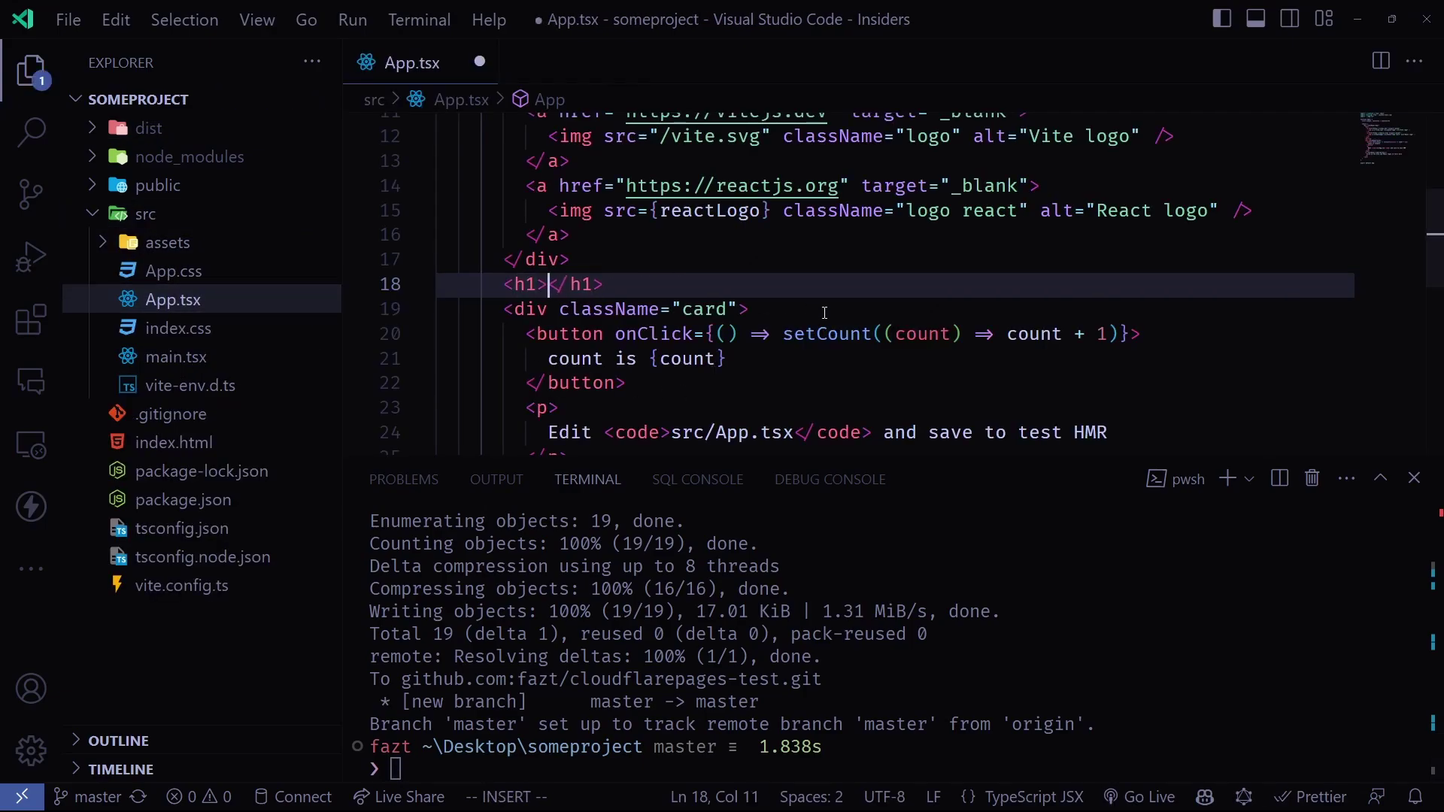
{"action": "key", "text": "Caps_Lock"}
{"action": "type", "text": "Hola Mundo"}
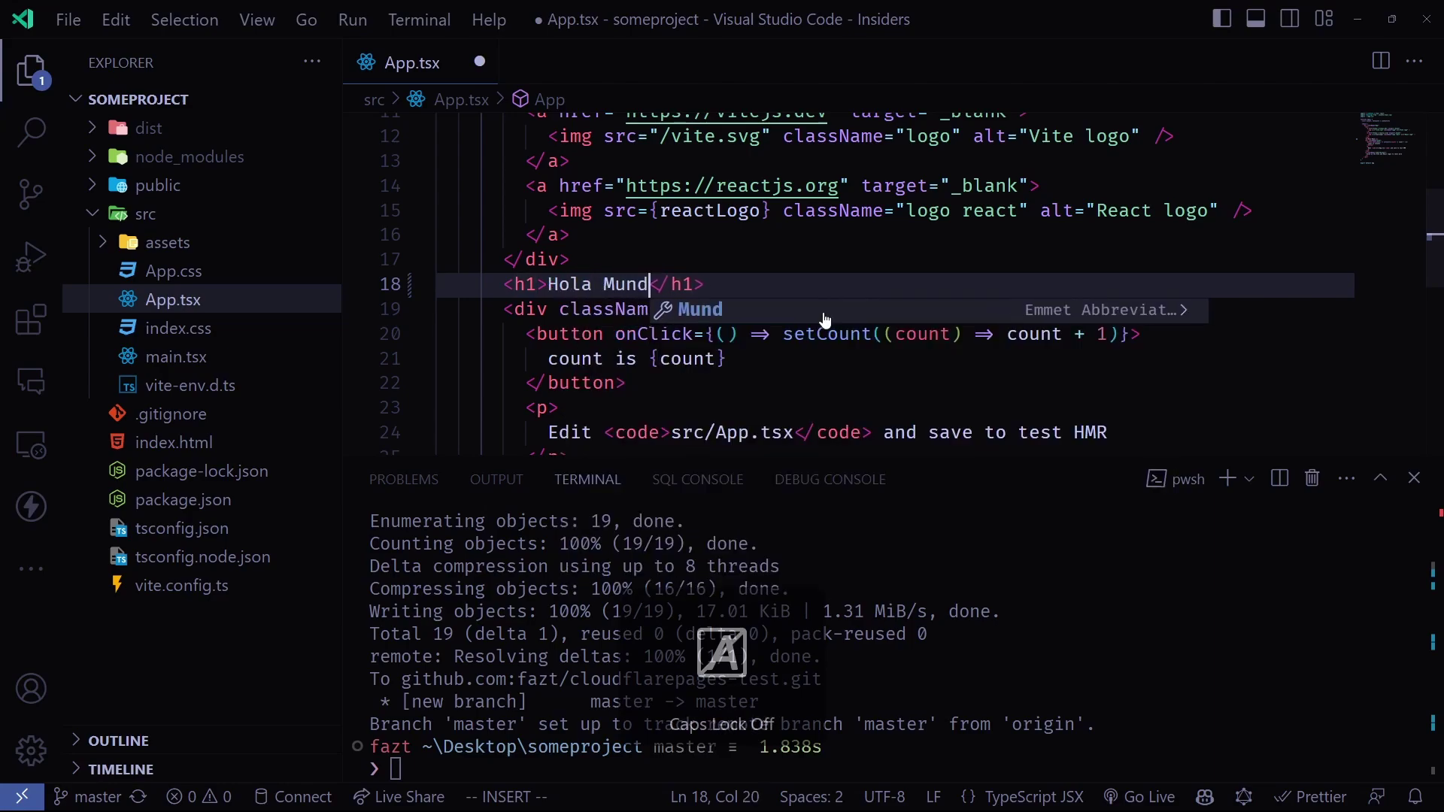
{"action": "key", "text": "ctrl+s"}
{"action": "left_click_drag", "start_coordinate": [448, 259], "coordinate": [719, 272]}
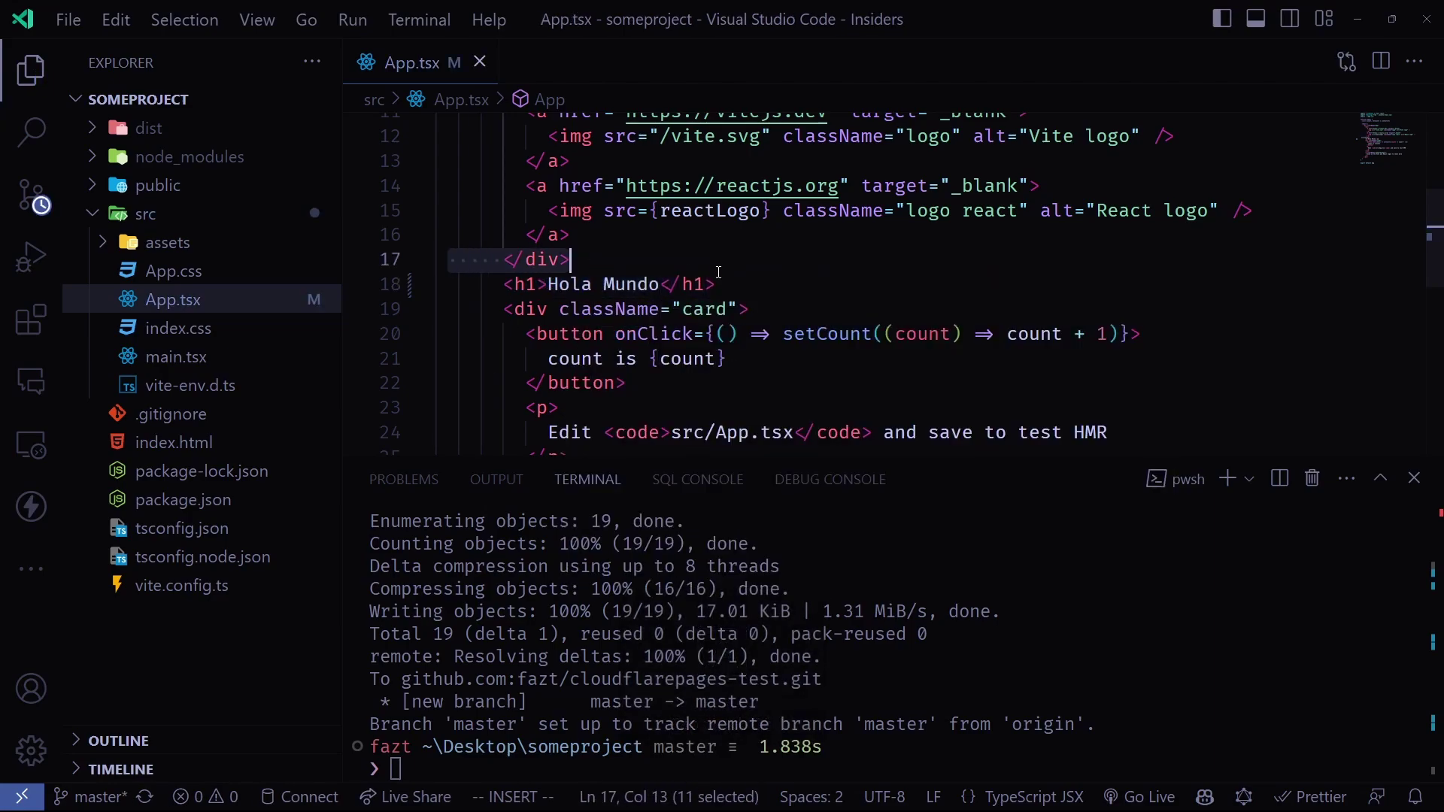
- Stage all changes with git add . and commit them with the message "second commit"
{"action": "type", "text": "git add ."}
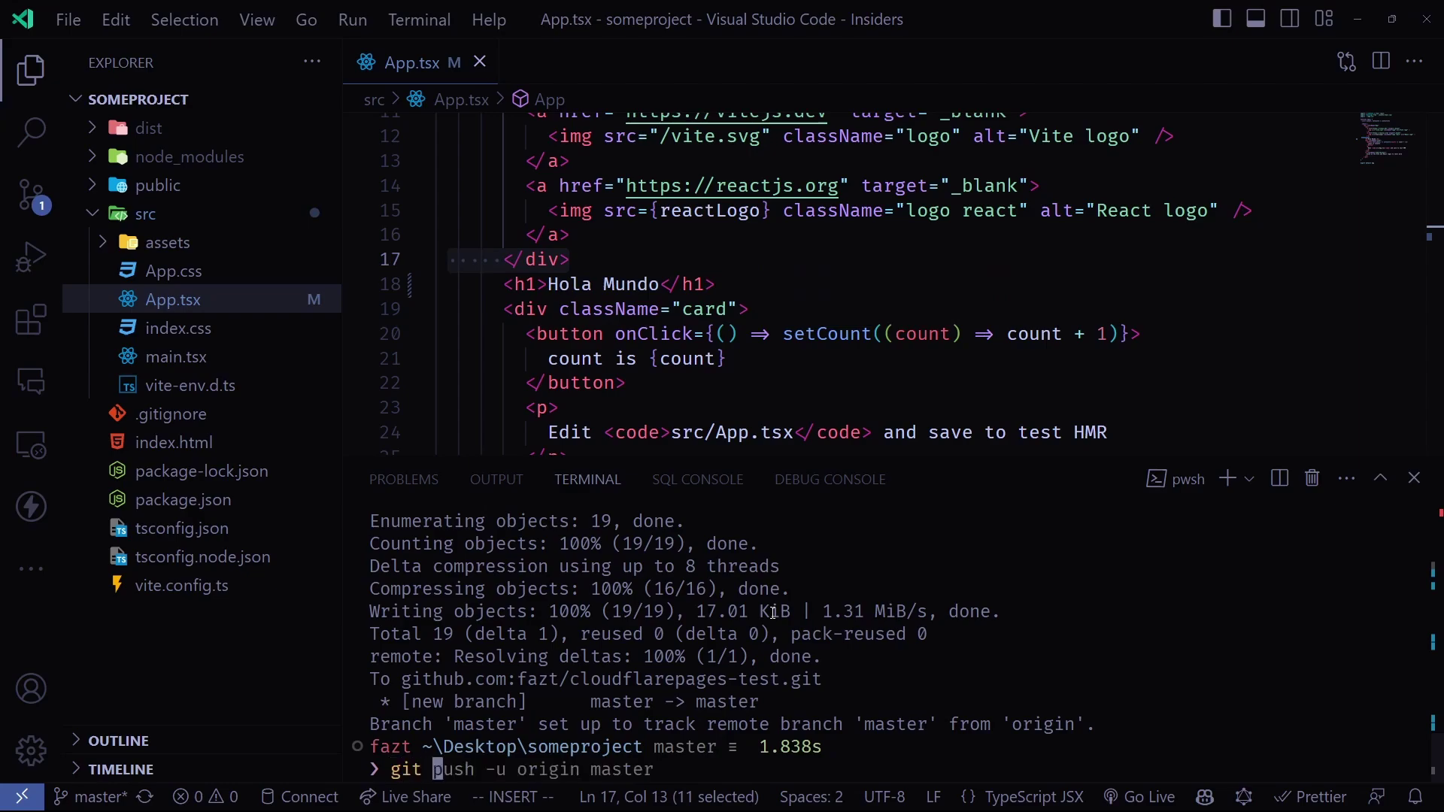
{"action": "key", "text": "Return"}
{"action": "type", "text": "git commit -"}
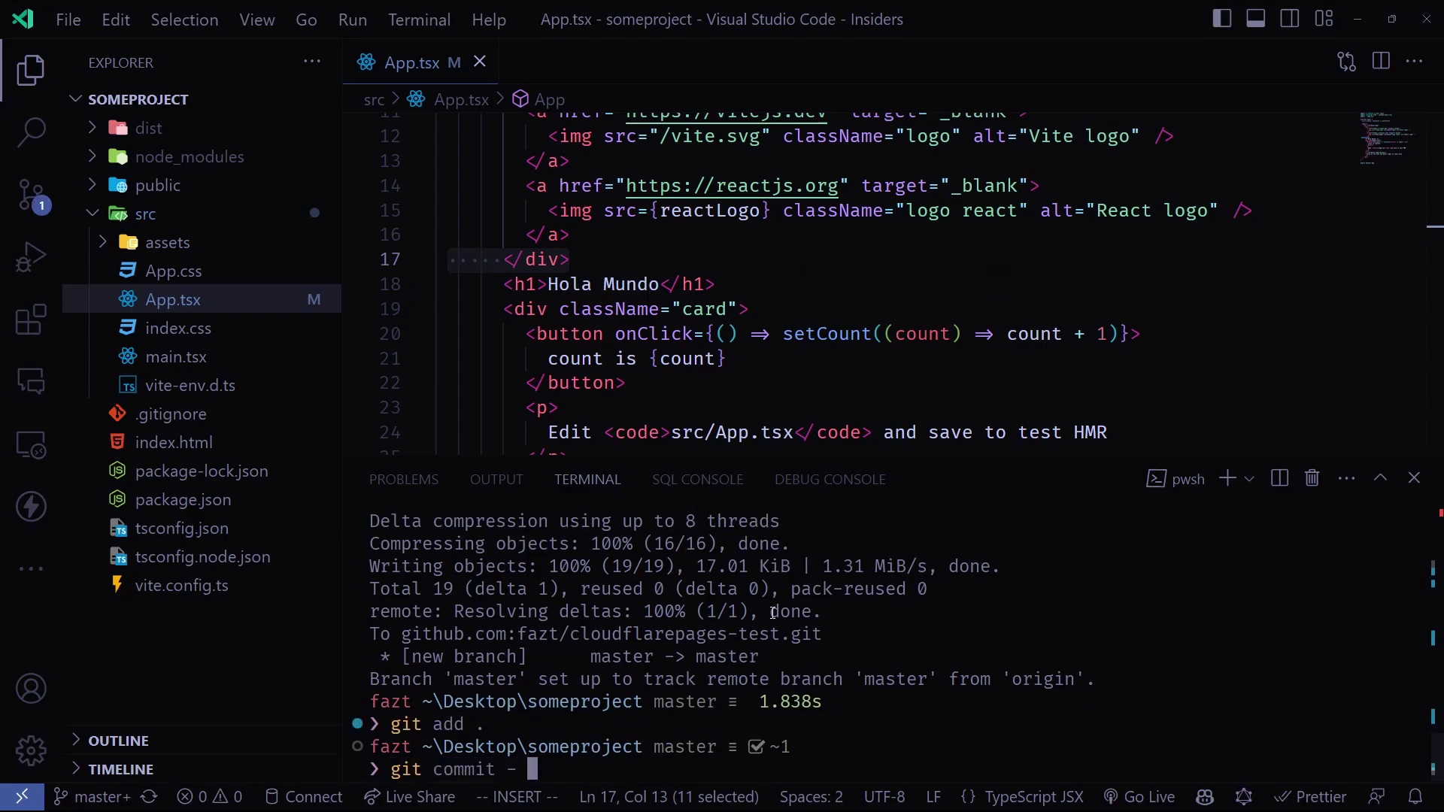
{"action": "type", "text": "m \"second c"}
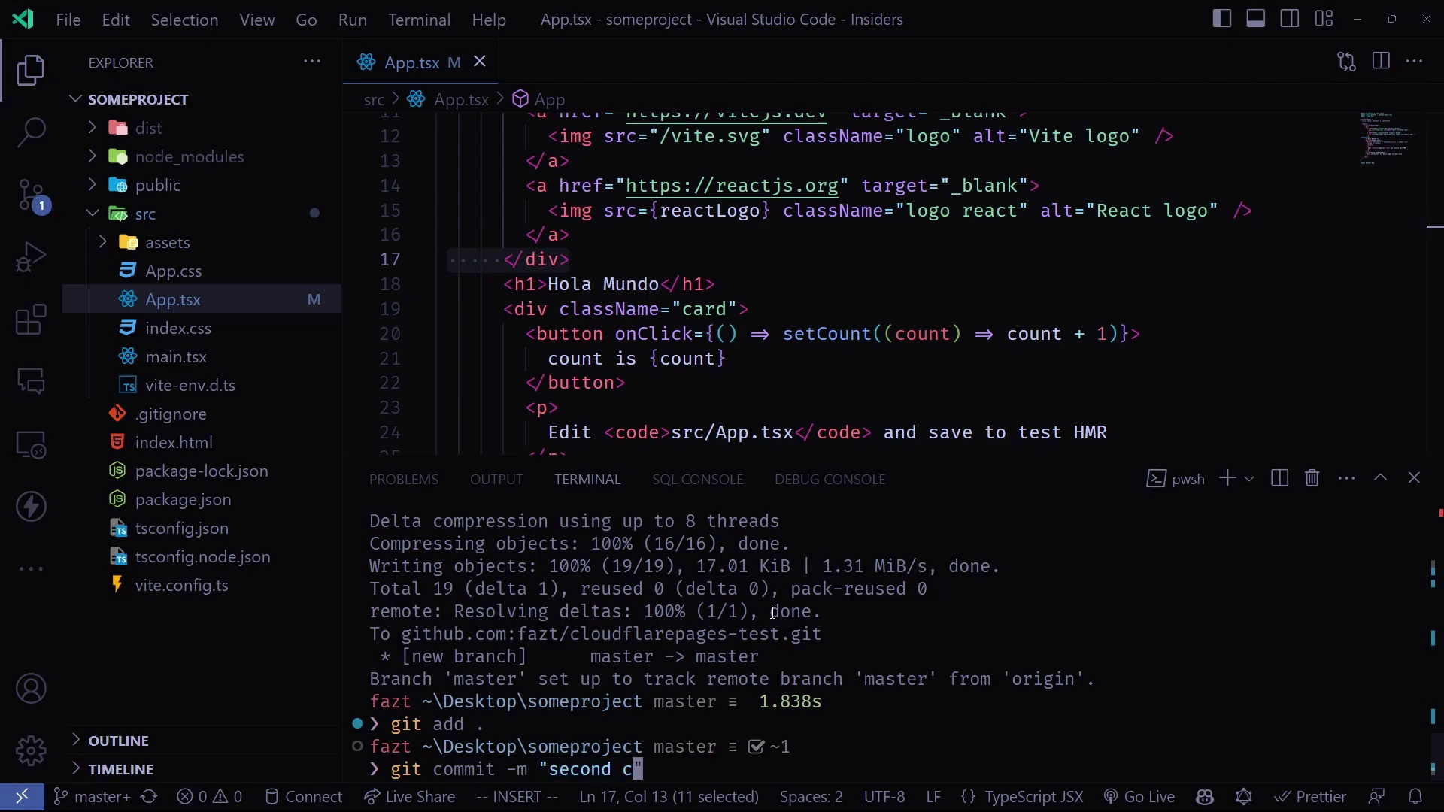
{"action": "type", "text": "ommit"}
{"action": "key", "text": "Return"}
- Push the commit to GitHub with git push -u origin master
{"action": "type", "text": "git push"}
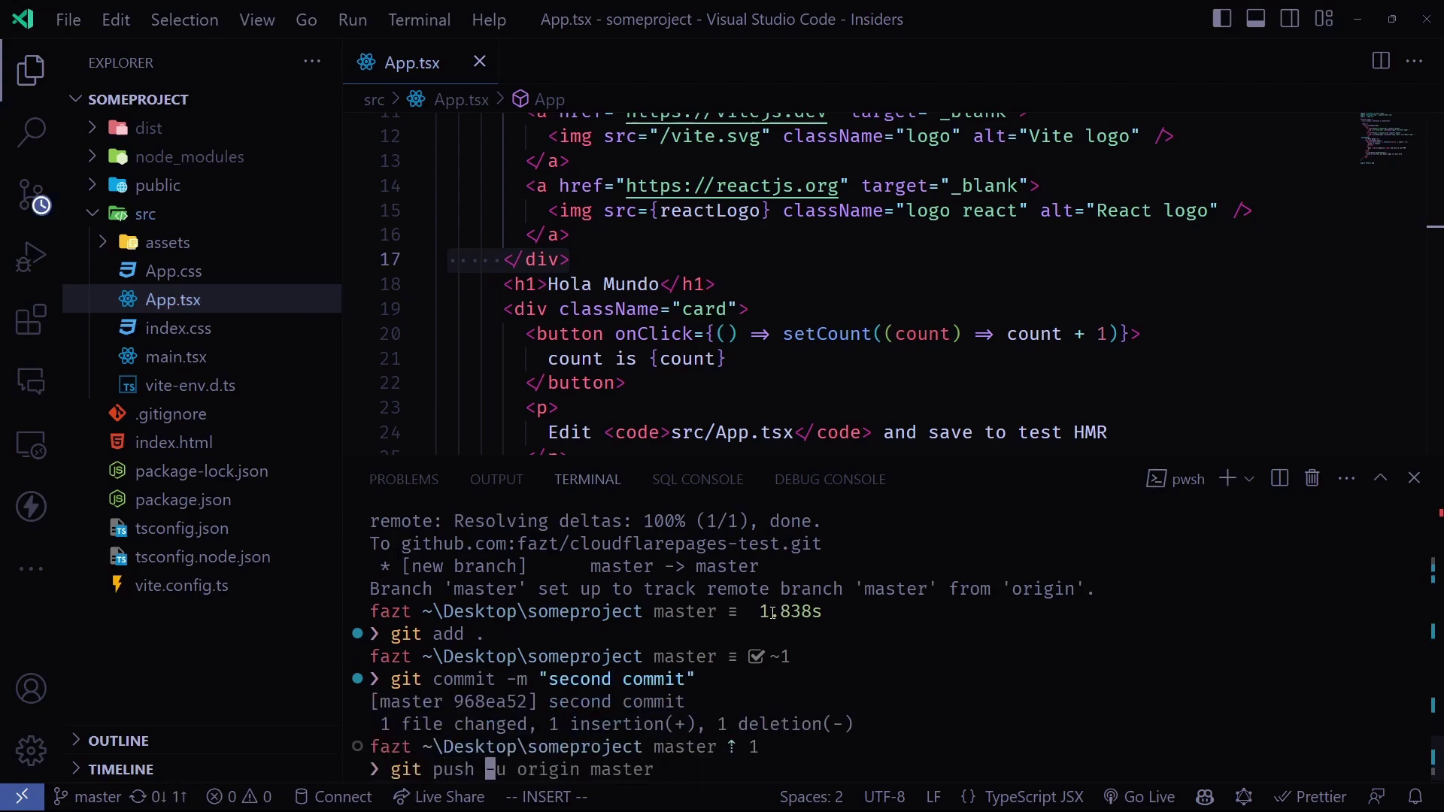
{"action": "key", "text": "Right"}
{"action": "key", "text": "Return"}
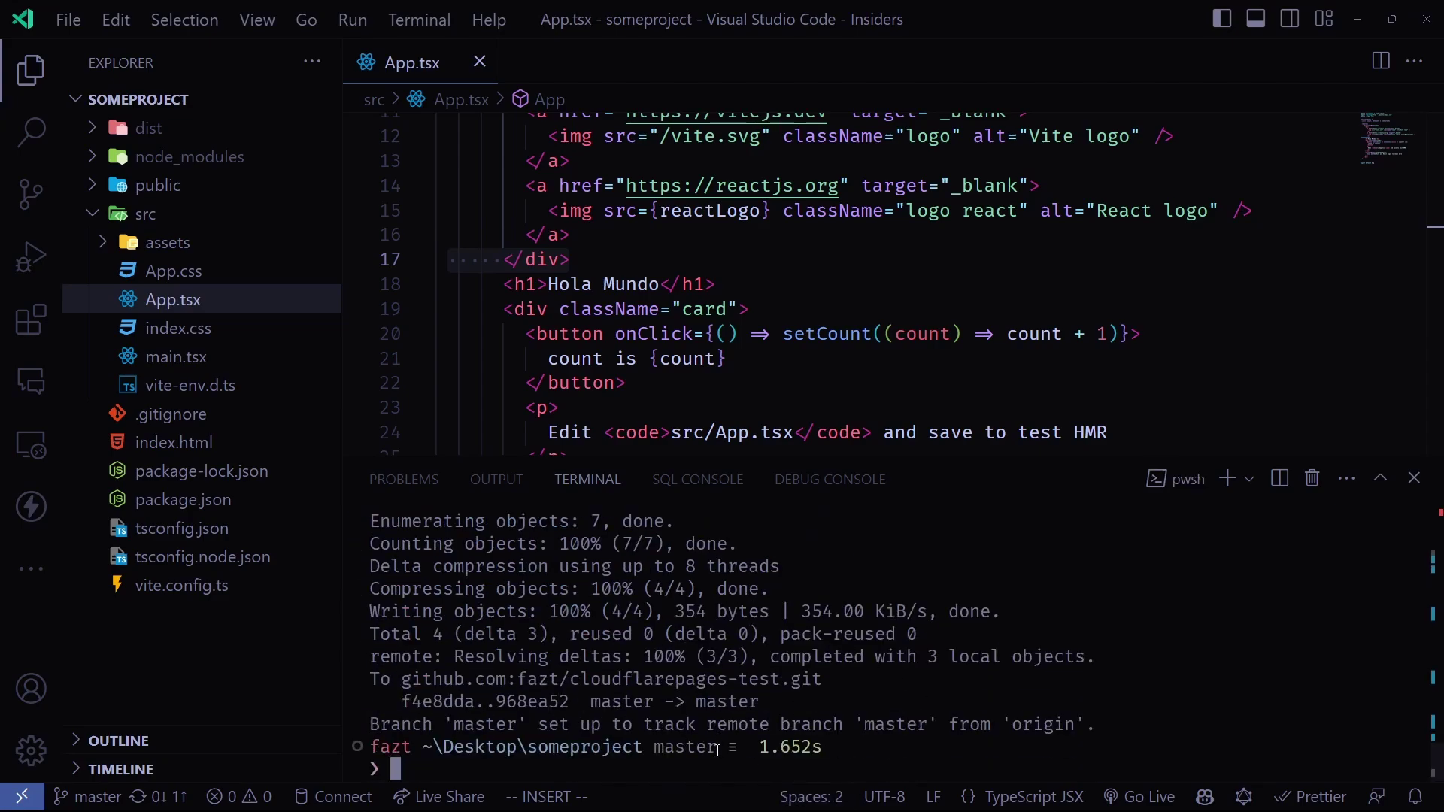
- Switch to the GitHub repository cloudflarepages-test in the browser, maximize and enlarge the page, and check its latest commit
{"action": "left_click", "coordinate": [733, 799]}
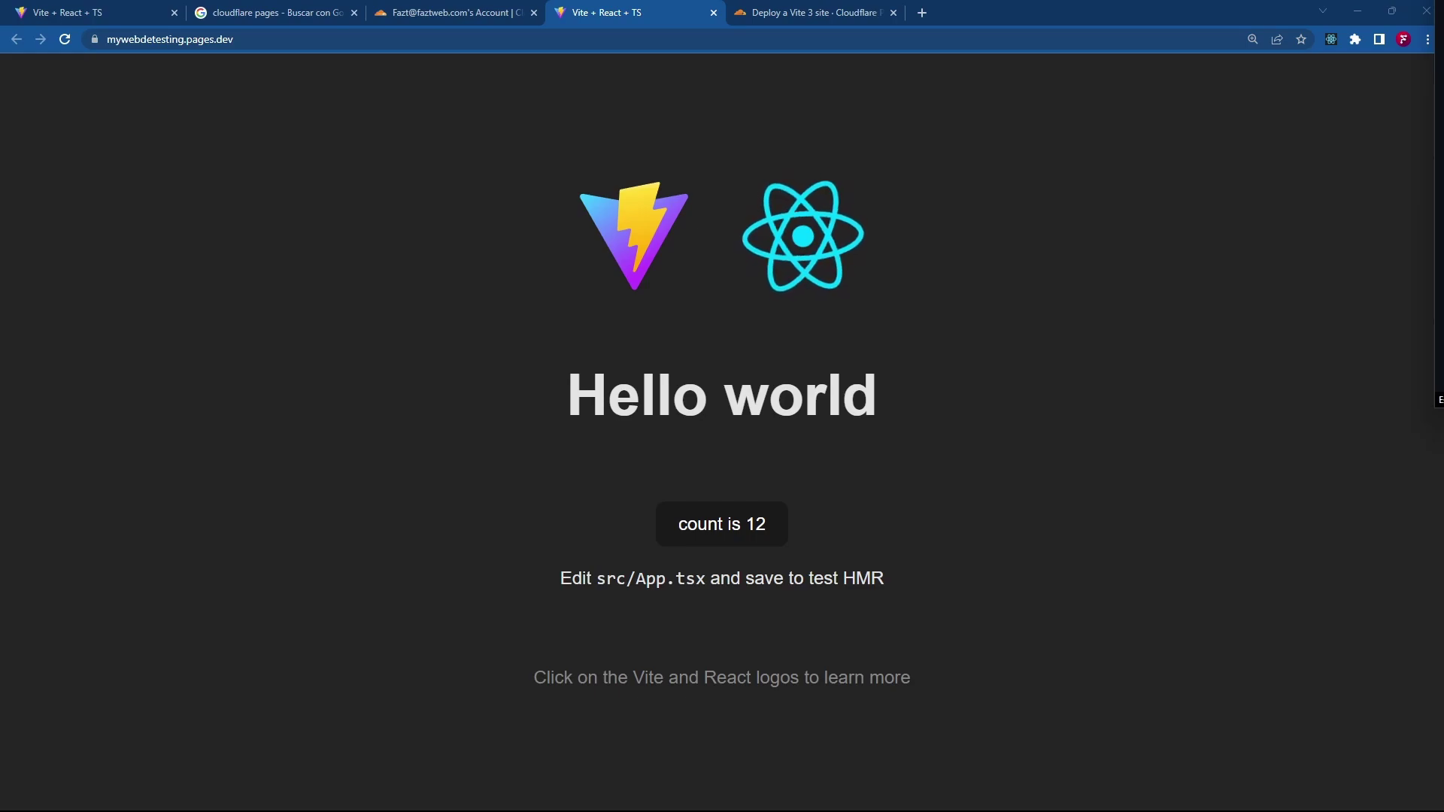
{"action": "left_click_drag", "start_coordinate": [1443, 72], "coordinate": [698, 72]}
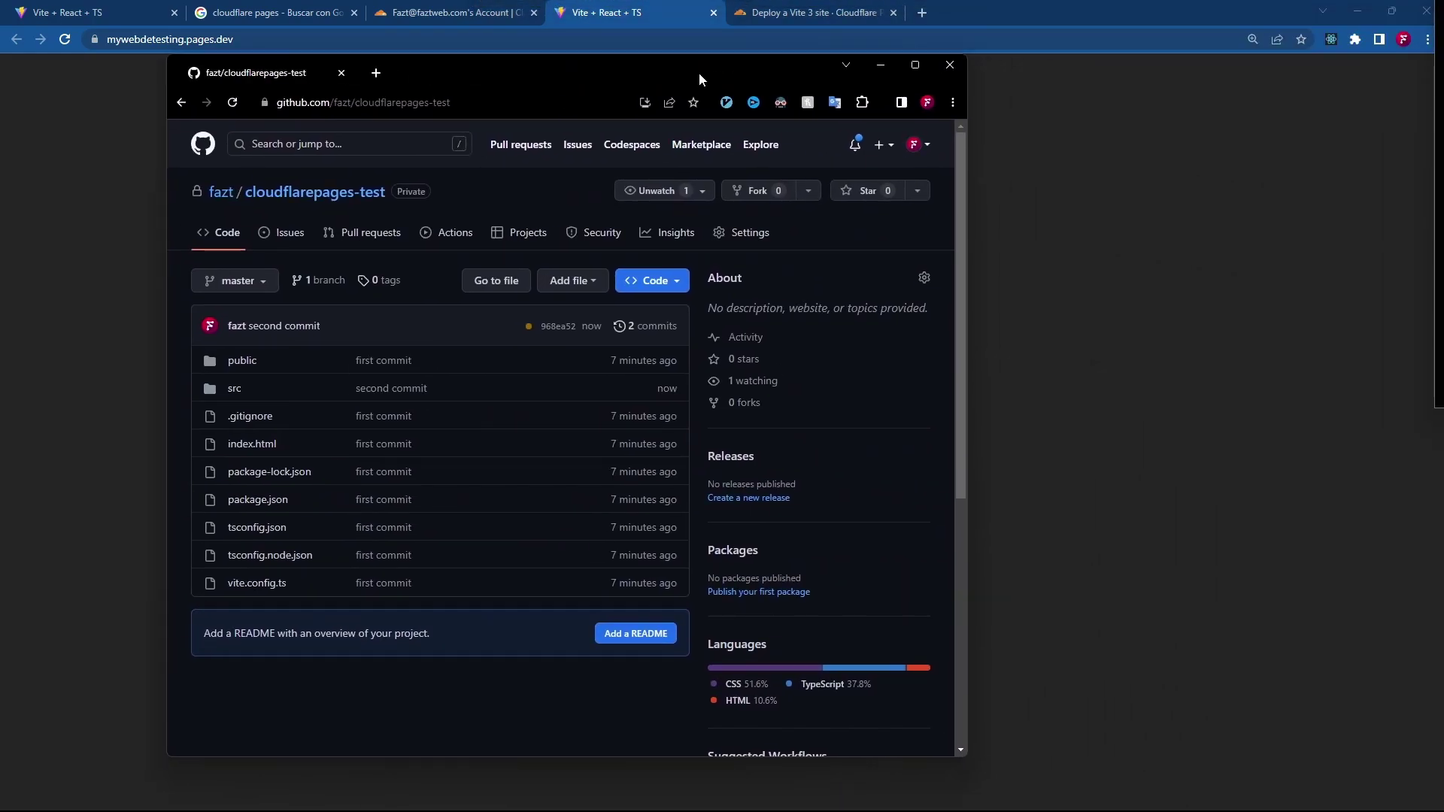
{"action": "double_click", "coordinate": [697, 72]}
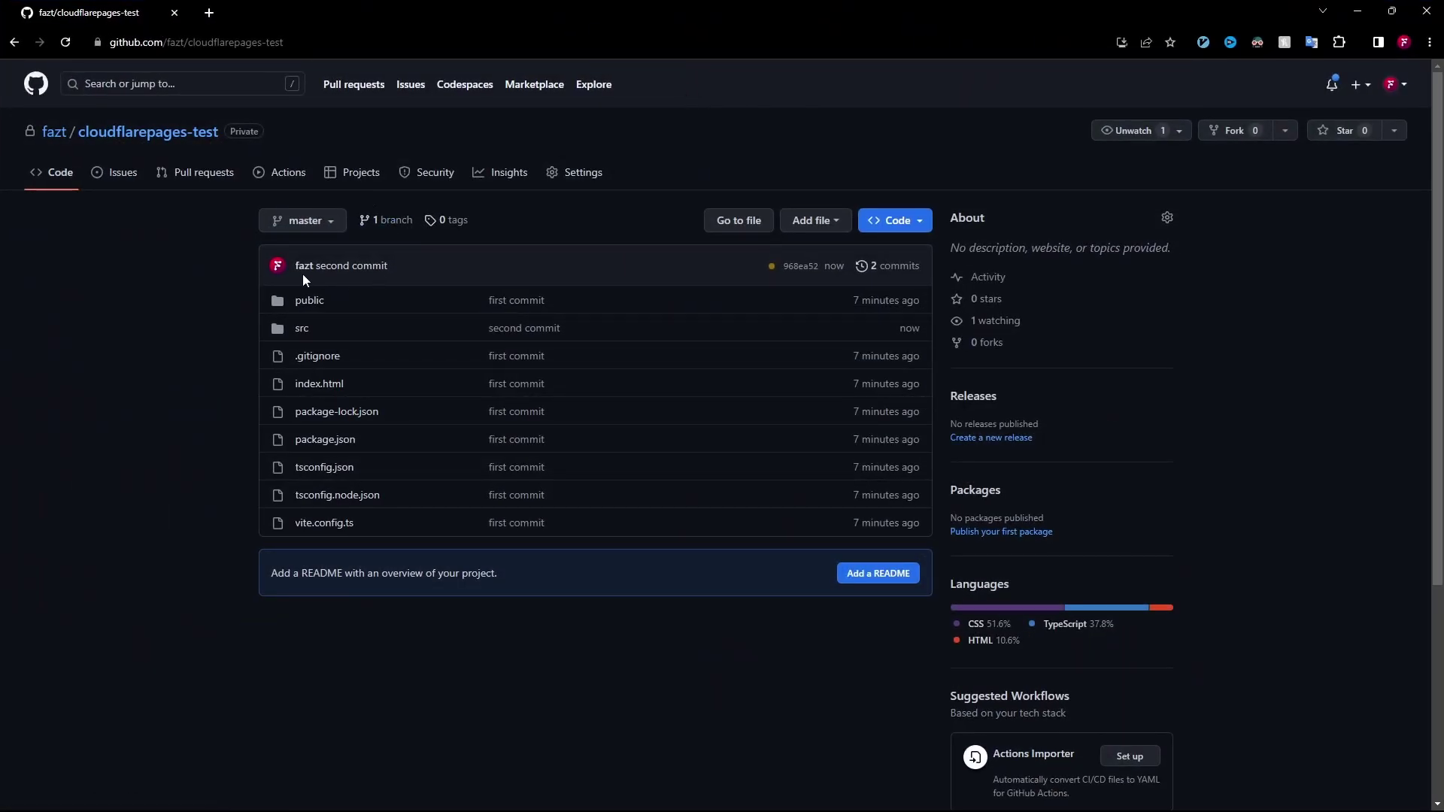
{"action": "left_click_drag", "start_coordinate": [316, 265], "coordinate": [388, 266]}
{"action": "key", "text": "ctrl+plus"}
{"action": "key", "text": "ctrl+plus"}
{"action": "key", "text": "ctrl+plus"}
{"action": "key", "text": "ctrl+plus"}
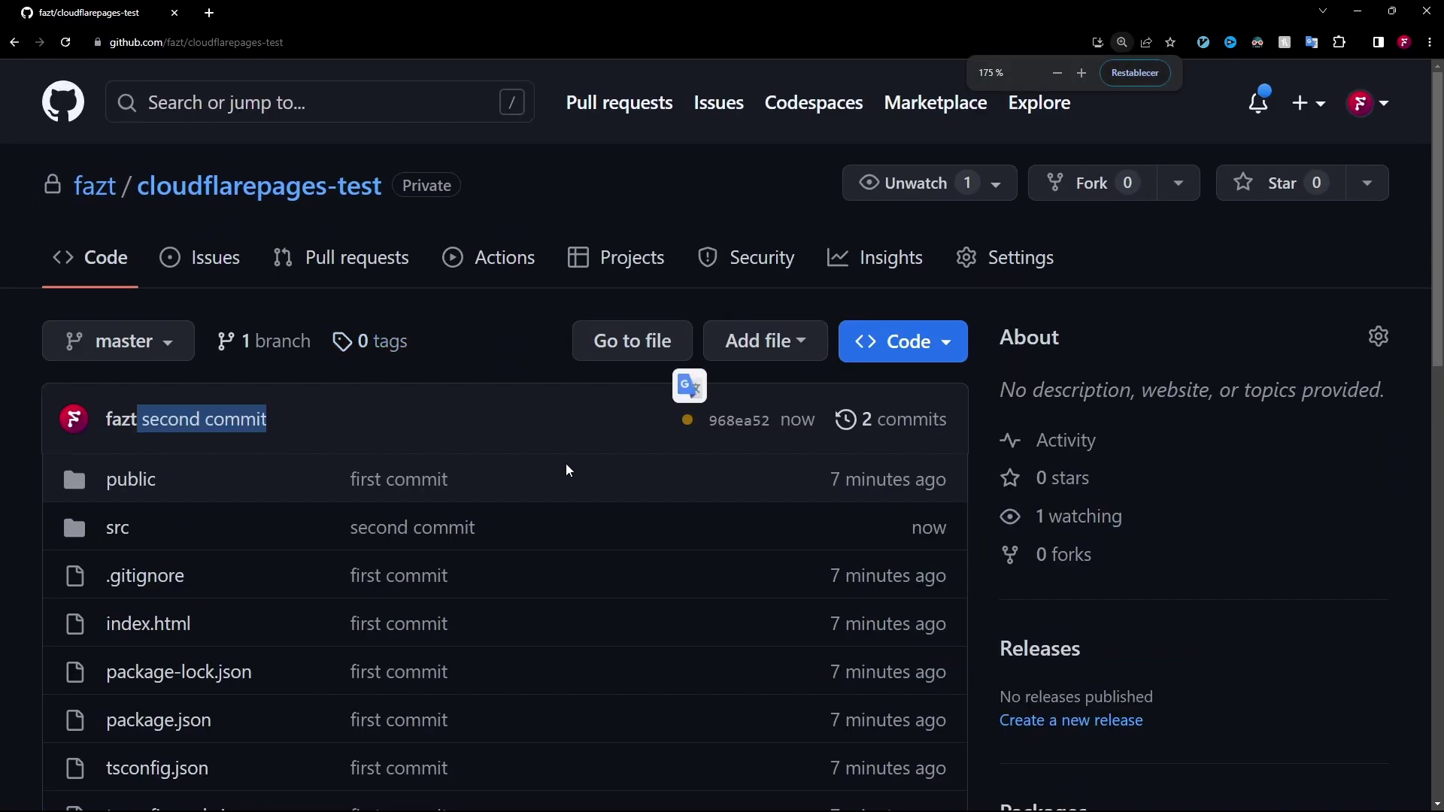
{"action": "scroll", "coordinate": [567, 470], "scroll_direction": "down", "scroll_amount": 2}
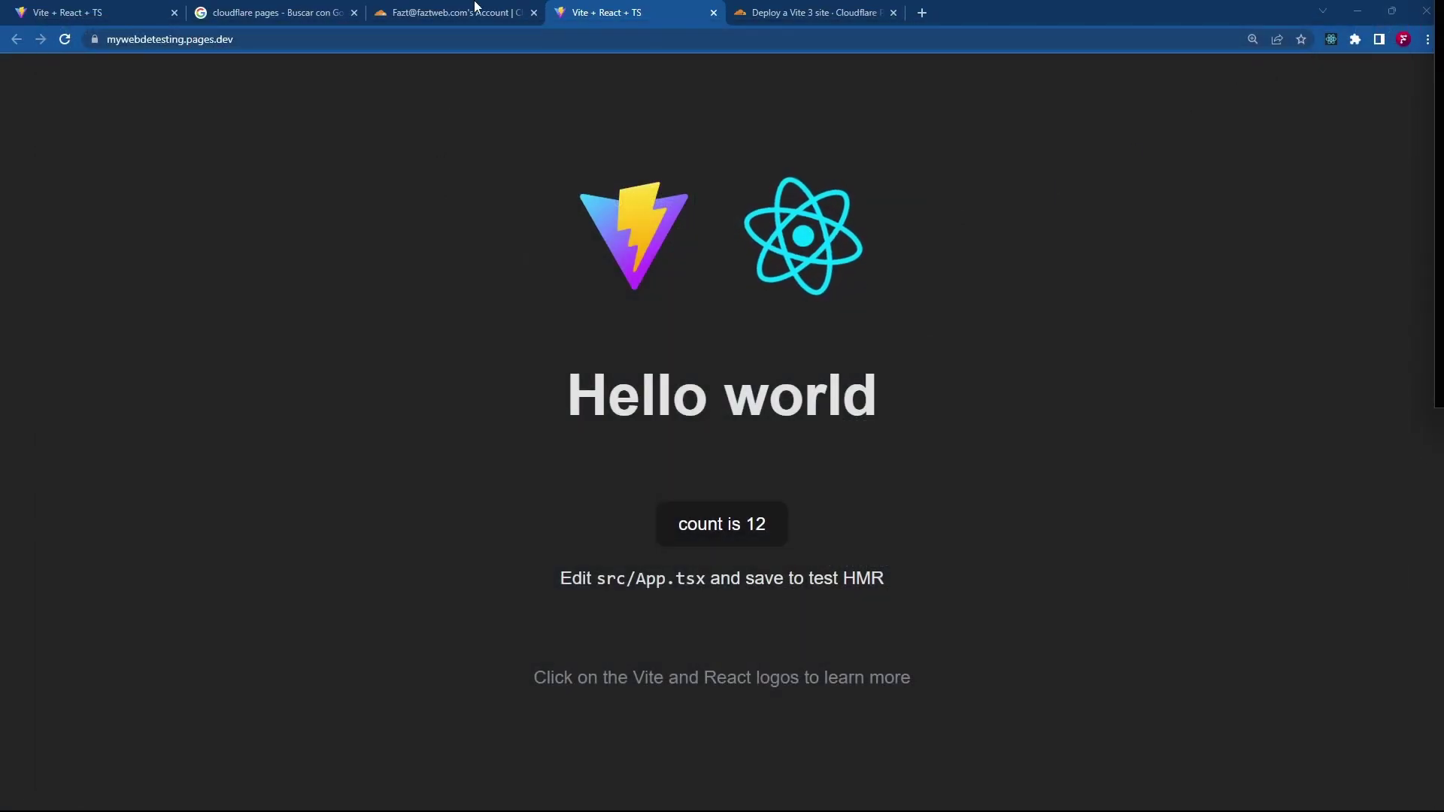
- Switch to the Cloudflare dashboard and check the deployment status of the second commit in the mywebdetesting project
{"action": "left_click", "coordinate": [477, 11]}
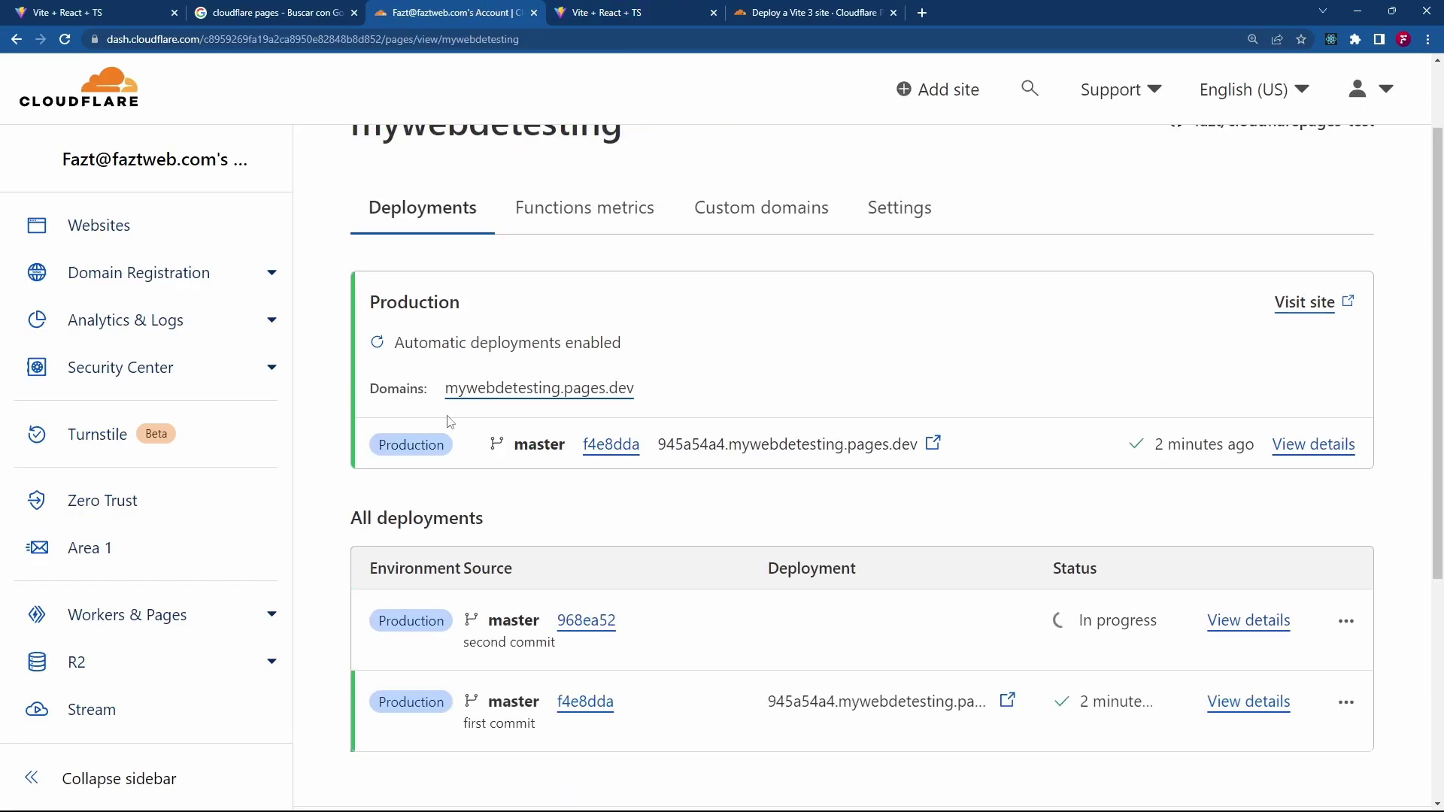
{"action": "scroll", "coordinate": [452, 414], "scroll_direction": "up", "scroll_amount": 2}
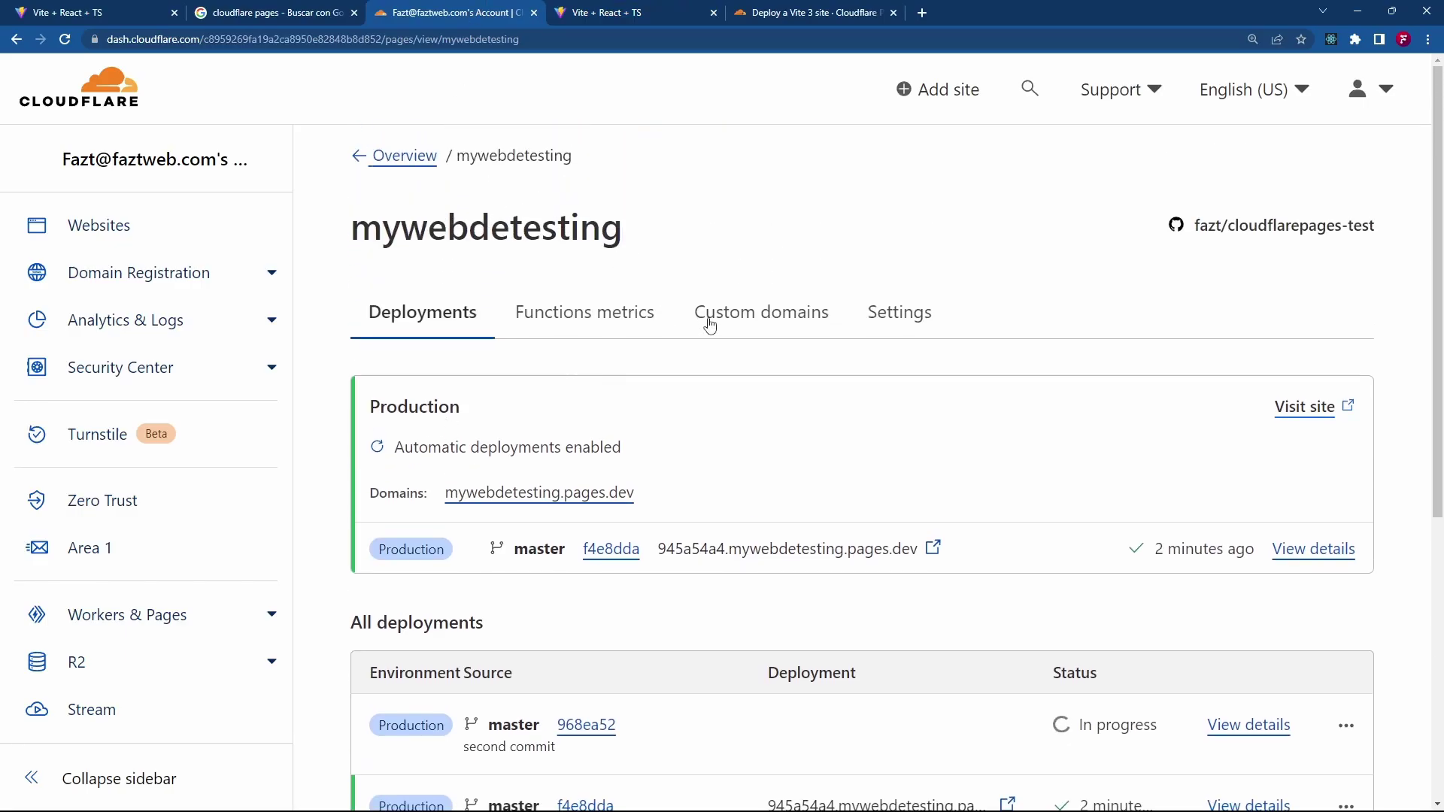
{"action": "scroll", "coordinate": [722, 334], "scroll_direction": "down", "scroll_amount": 4}
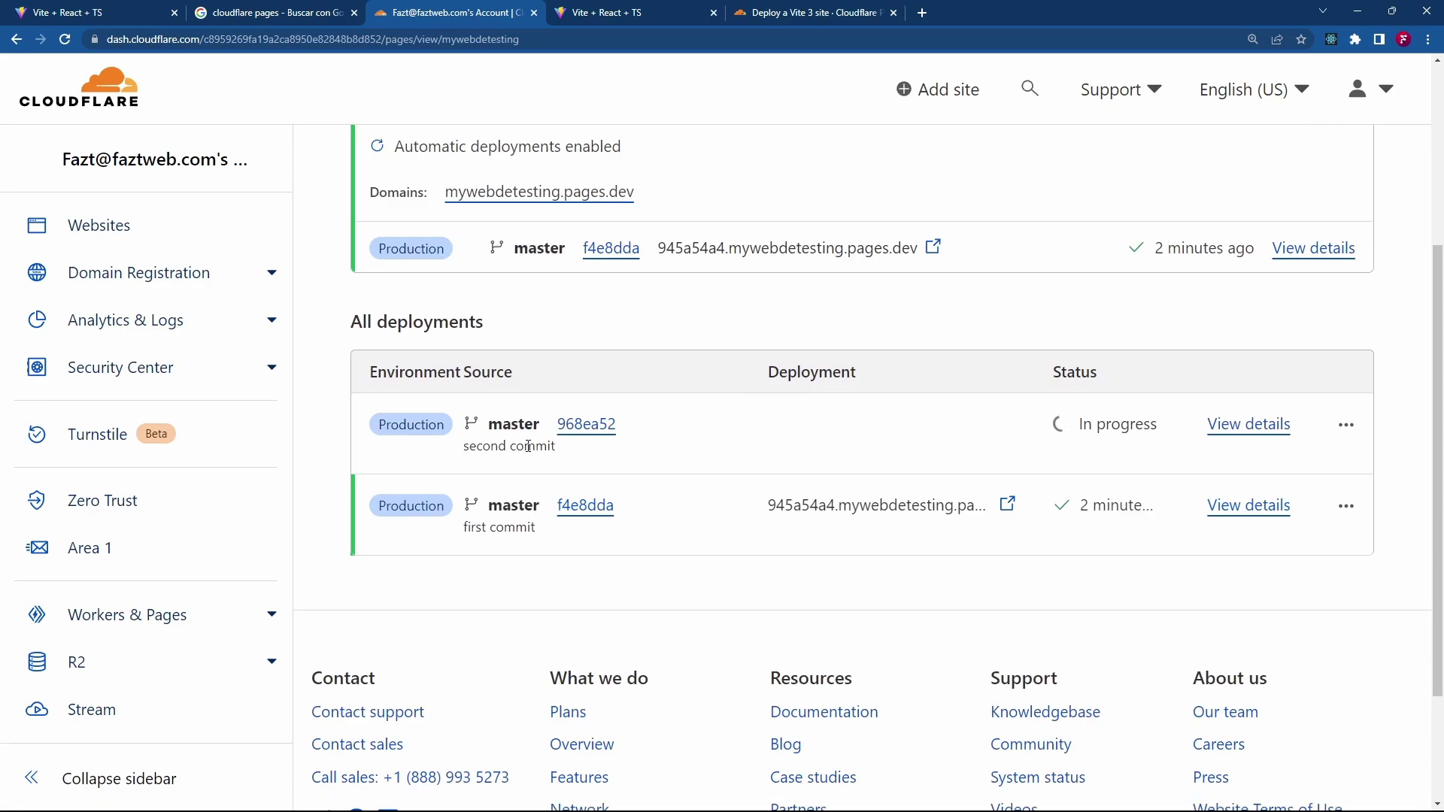
{"action": "left_click_drag", "start_coordinate": [467, 448], "coordinate": [577, 457]}
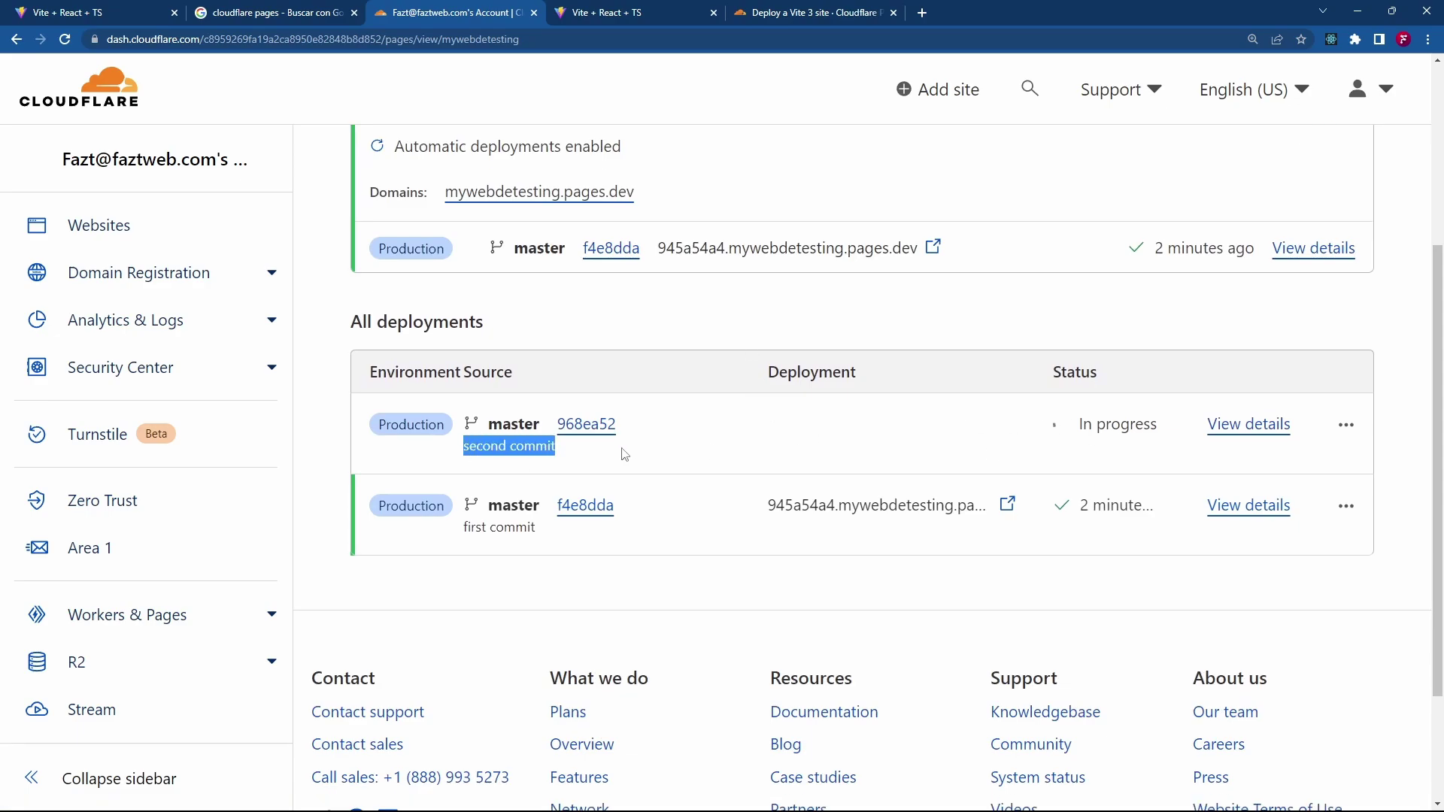
{"action": "left_click_drag", "start_coordinate": [1083, 426], "coordinate": [1144, 426]}
- Open the second commit's deployment details and review its build log
{"action": "left_click", "coordinate": [1253, 431]}
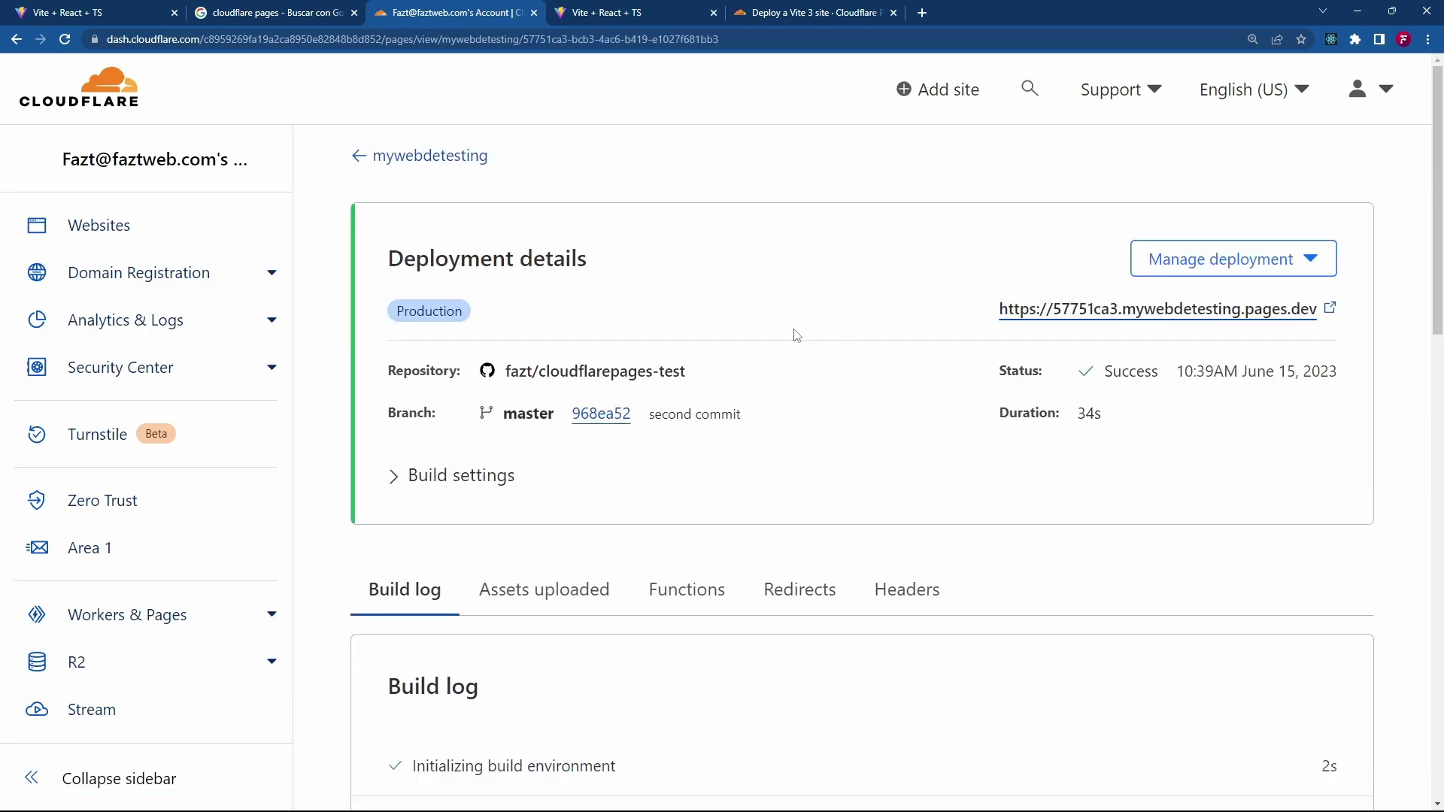
{"action": "scroll", "coordinate": [797, 336], "scroll_direction": "down", "scroll_amount": 10}
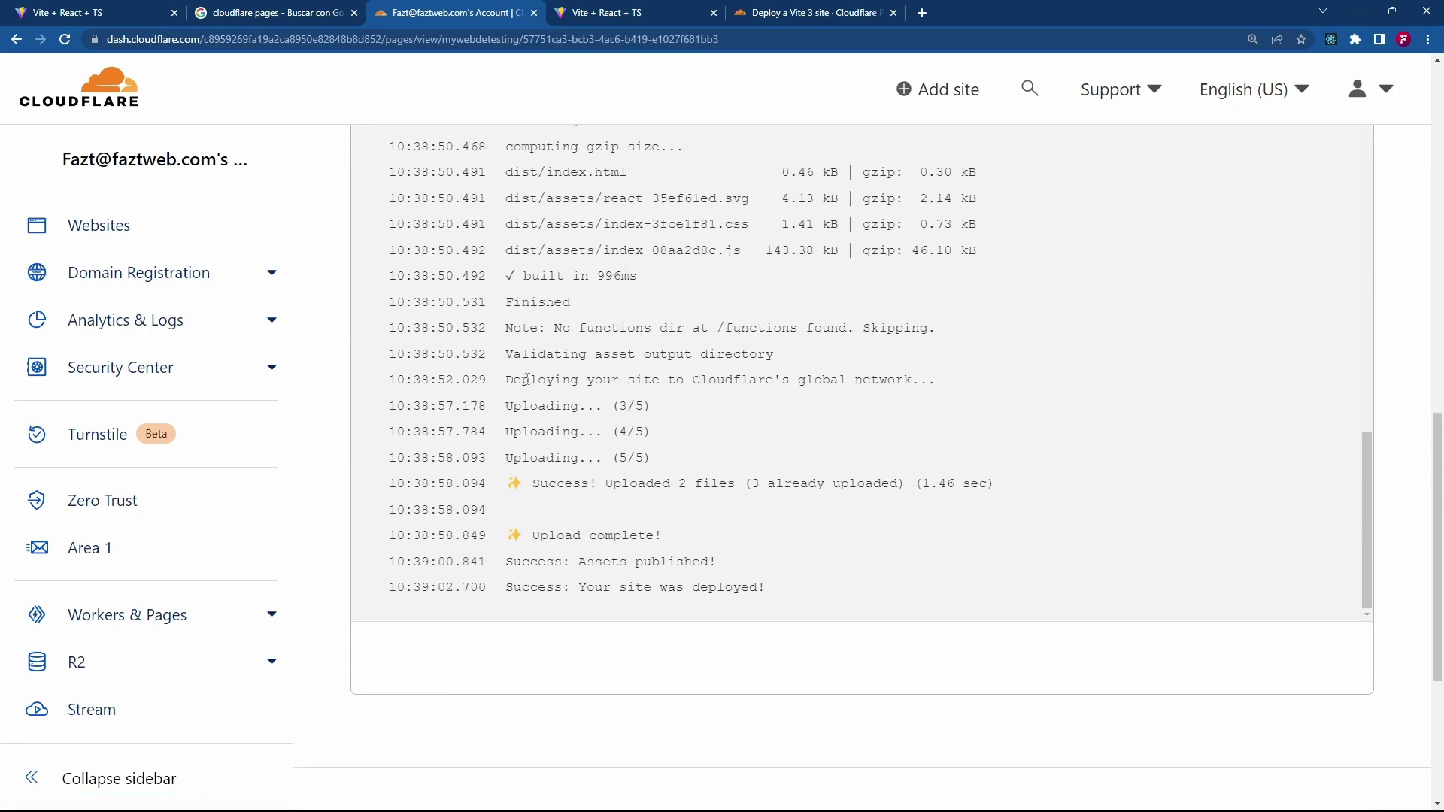
{"action": "scroll", "coordinate": [527, 379], "scroll_direction": "up", "scroll_amount": 15}
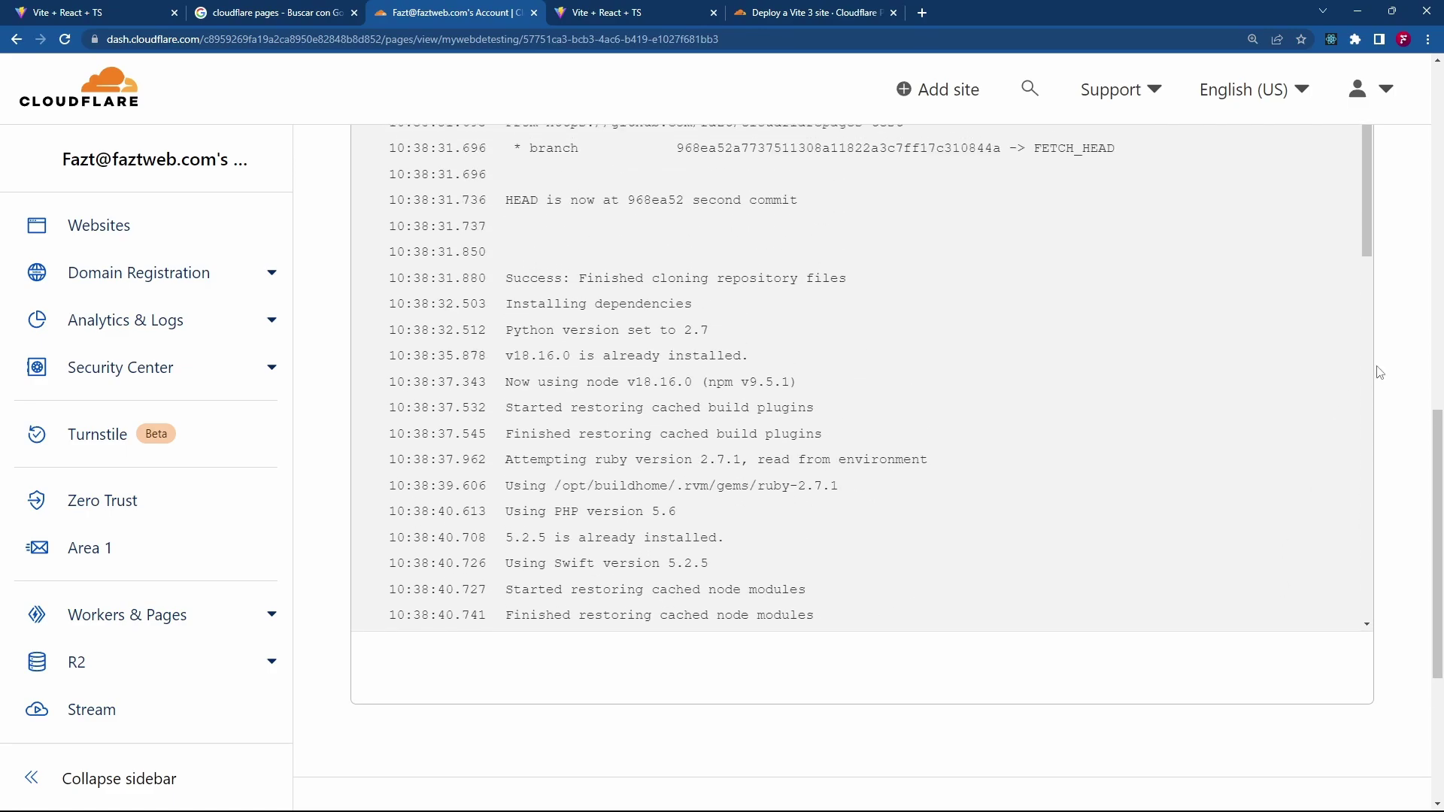
{"action": "scroll", "coordinate": [1380, 372], "scroll_direction": "up", "scroll_amount": 10}
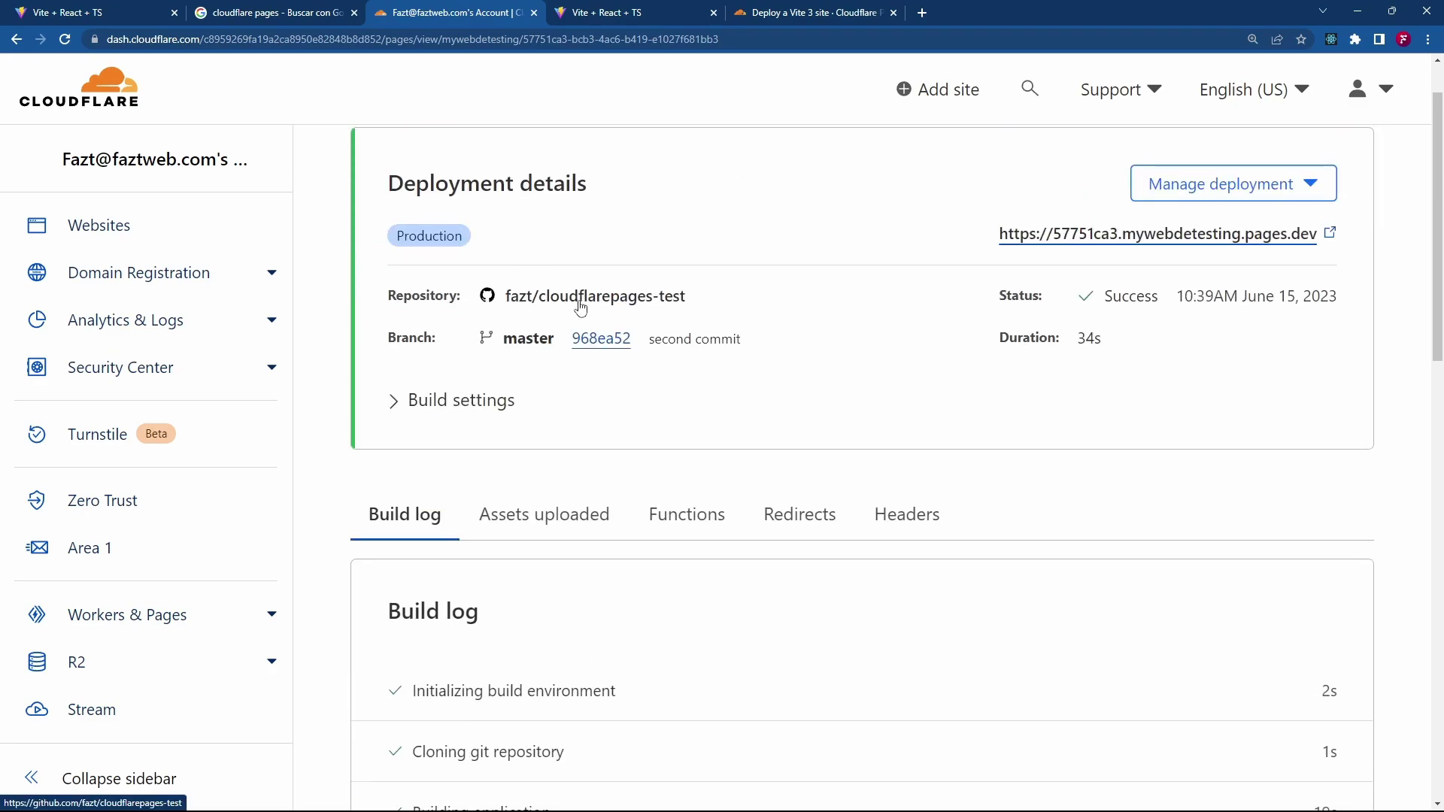
{"action": "scroll", "coordinate": [832, 246], "scroll_direction": "up", "scroll_amount": 2}
- Return to the mywebdetesting deployments list and check the second commit's status there
{"action": "left_click", "coordinate": [419, 151]}
{"action": "scroll", "coordinate": [1078, 351], "scroll_direction": "down", "scroll_amount": 2}
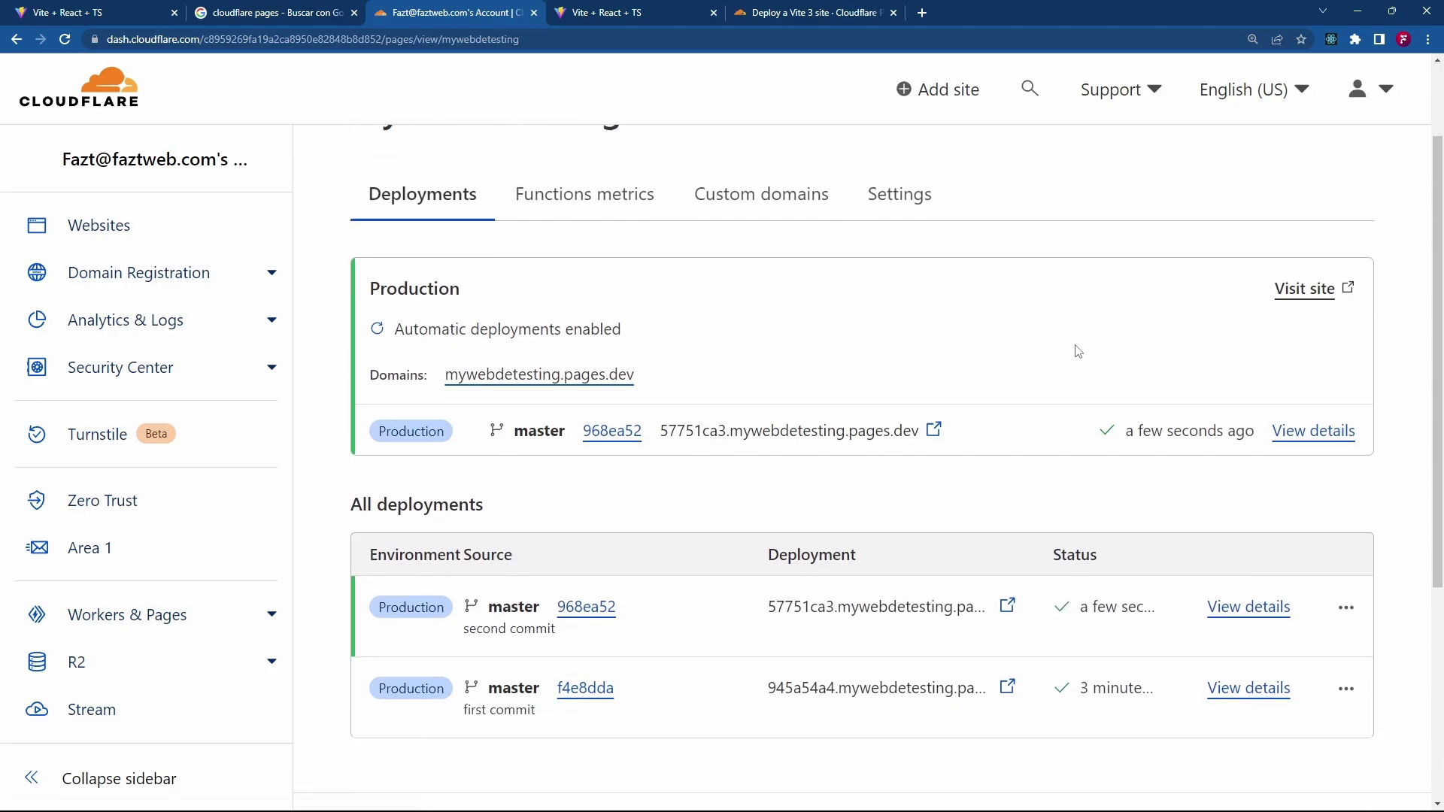
{"action": "scroll", "coordinate": [1077, 351], "scroll_direction": "down", "scroll_amount": 3}
{"action": "left_click_drag", "start_coordinate": [1085, 353], "coordinate": [1146, 353]}
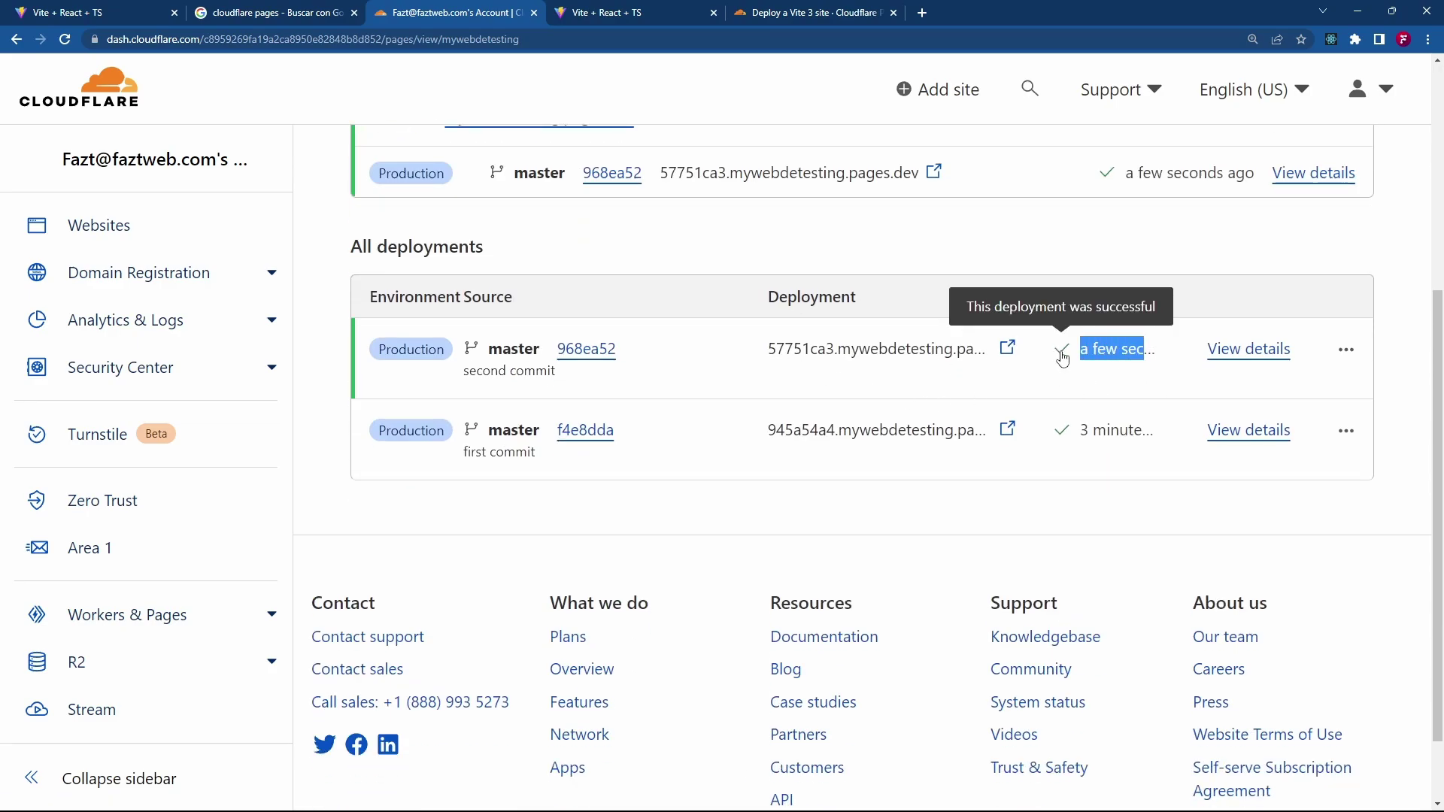
- View the live mywebdetesting.pages.dev site and check its main heading
{"action": "left_click", "coordinate": [677, 12]}
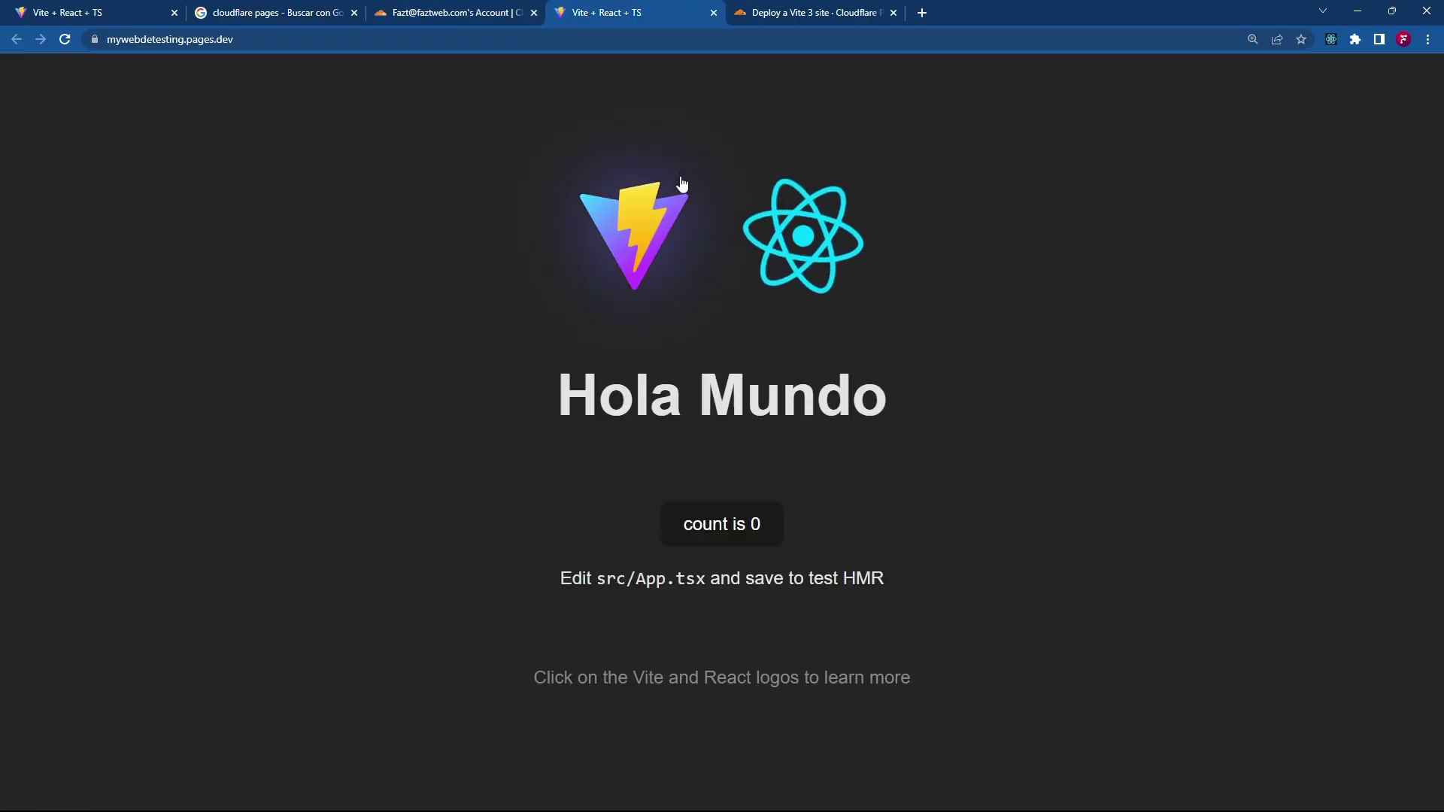
{"action": "left_click_drag", "start_coordinate": [534, 374], "coordinate": [928, 395]}
{"action": "left_click", "coordinate": [929, 395]}
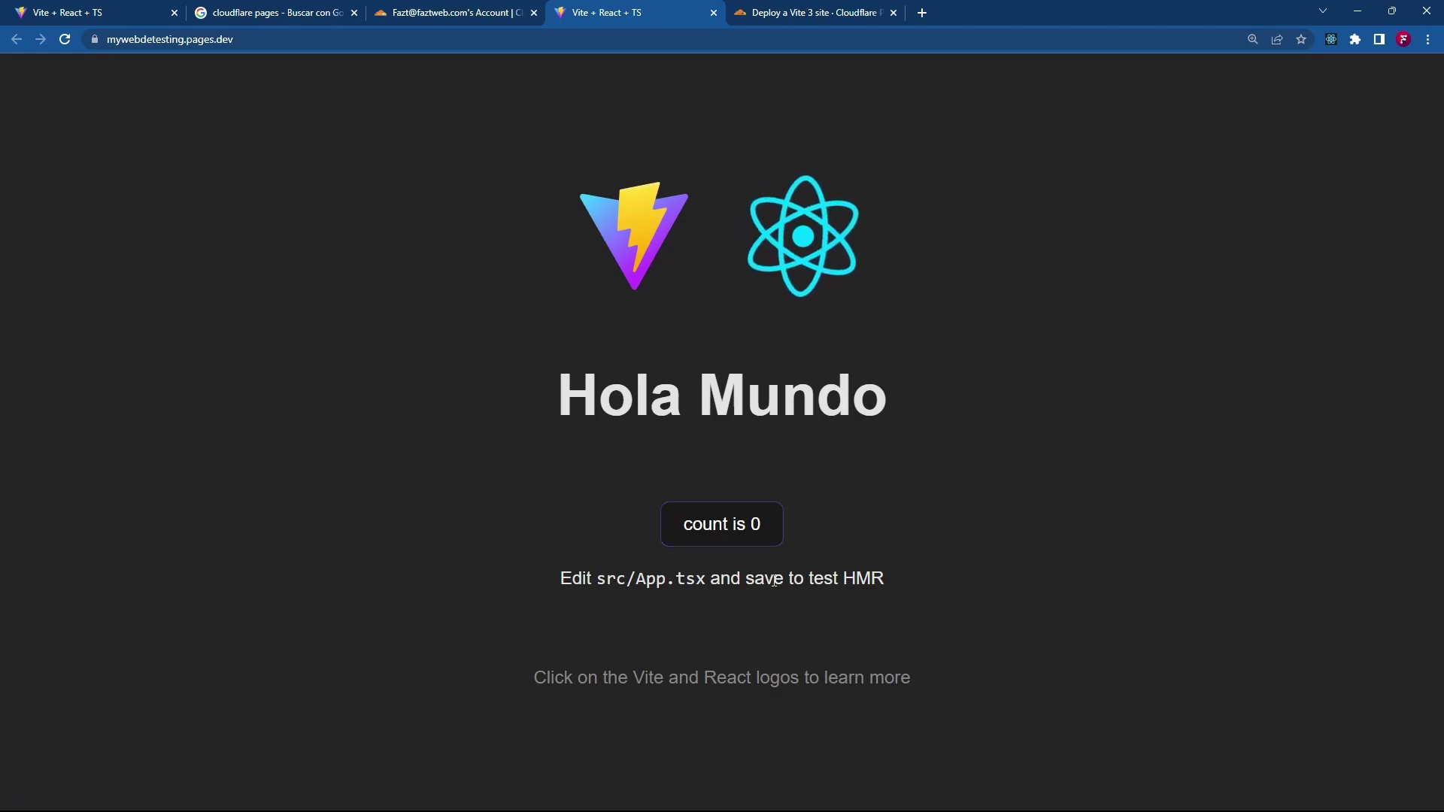
- Delete the mywebdetesting project through its settings in the Cloudflare dashboard, entering the project name as confirmation
{"action": "left_click", "coordinate": [481, 12]}
{"action": "scroll", "coordinate": [764, 335], "scroll_direction": "up", "scroll_amount": 5}
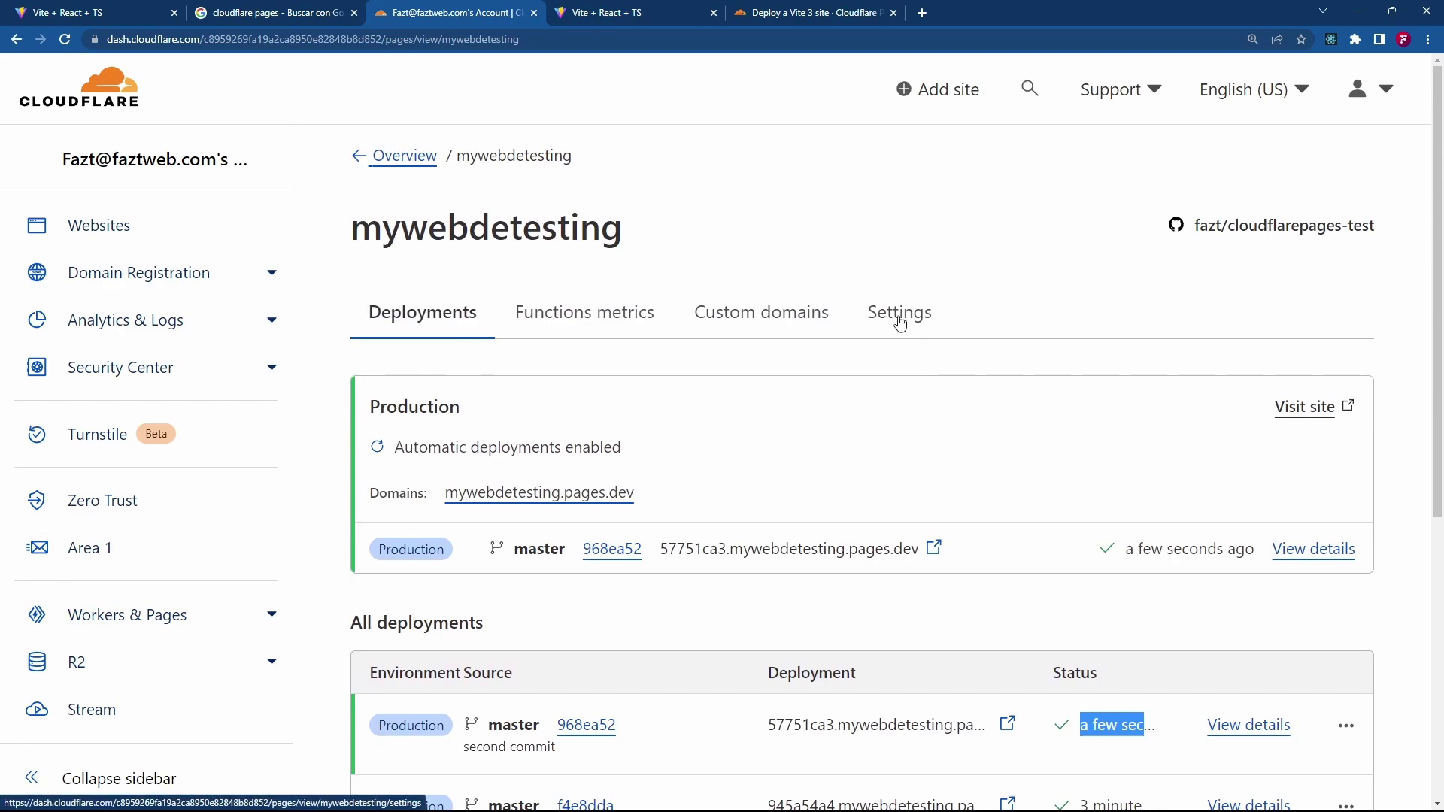
{"action": "left_click", "coordinate": [909, 314]}
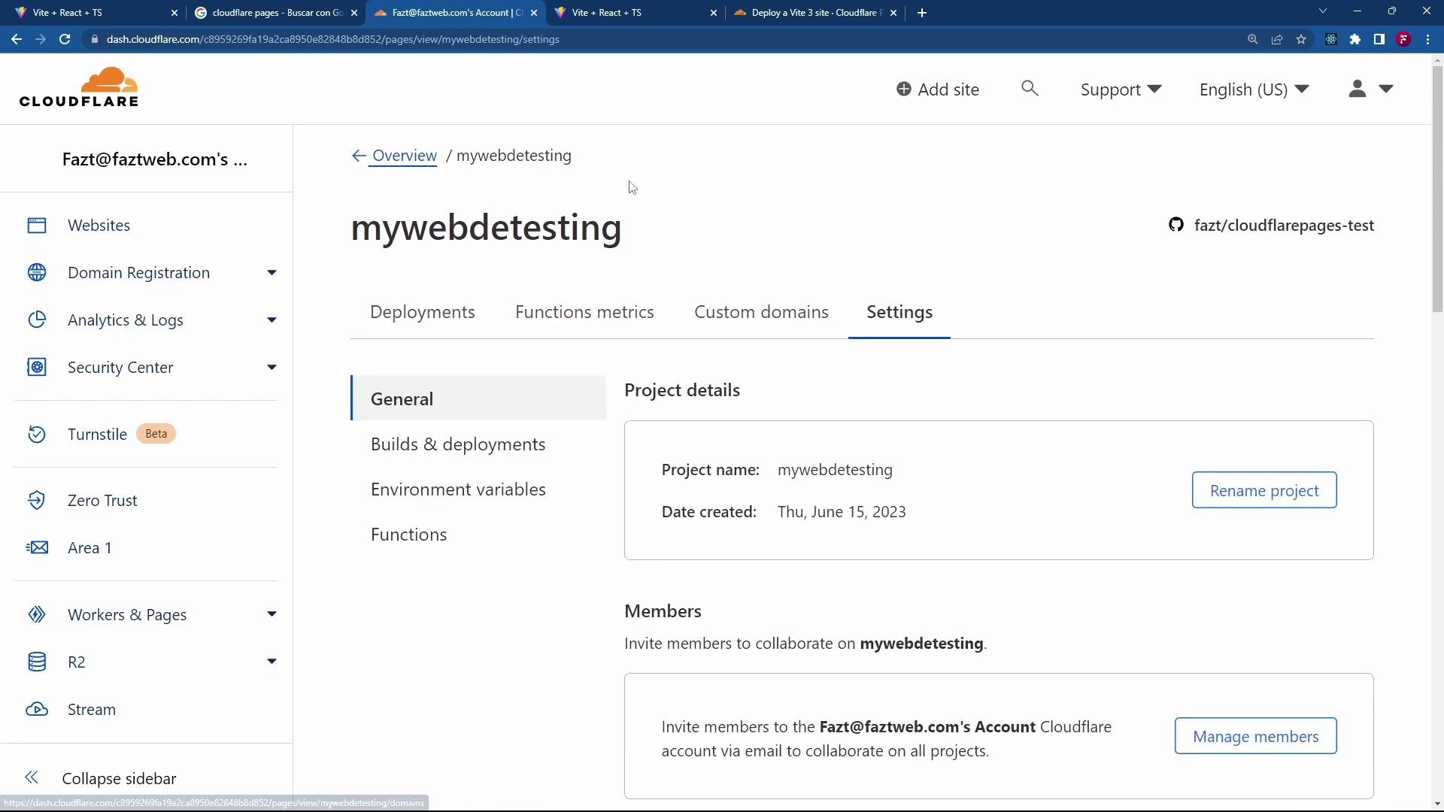
{"action": "scroll", "coordinate": [1041, 412], "scroll_direction": "down", "scroll_amount": 8}
{"action": "scroll", "coordinate": [1041, 412], "scroll_direction": "down", "scroll_amount": 10}
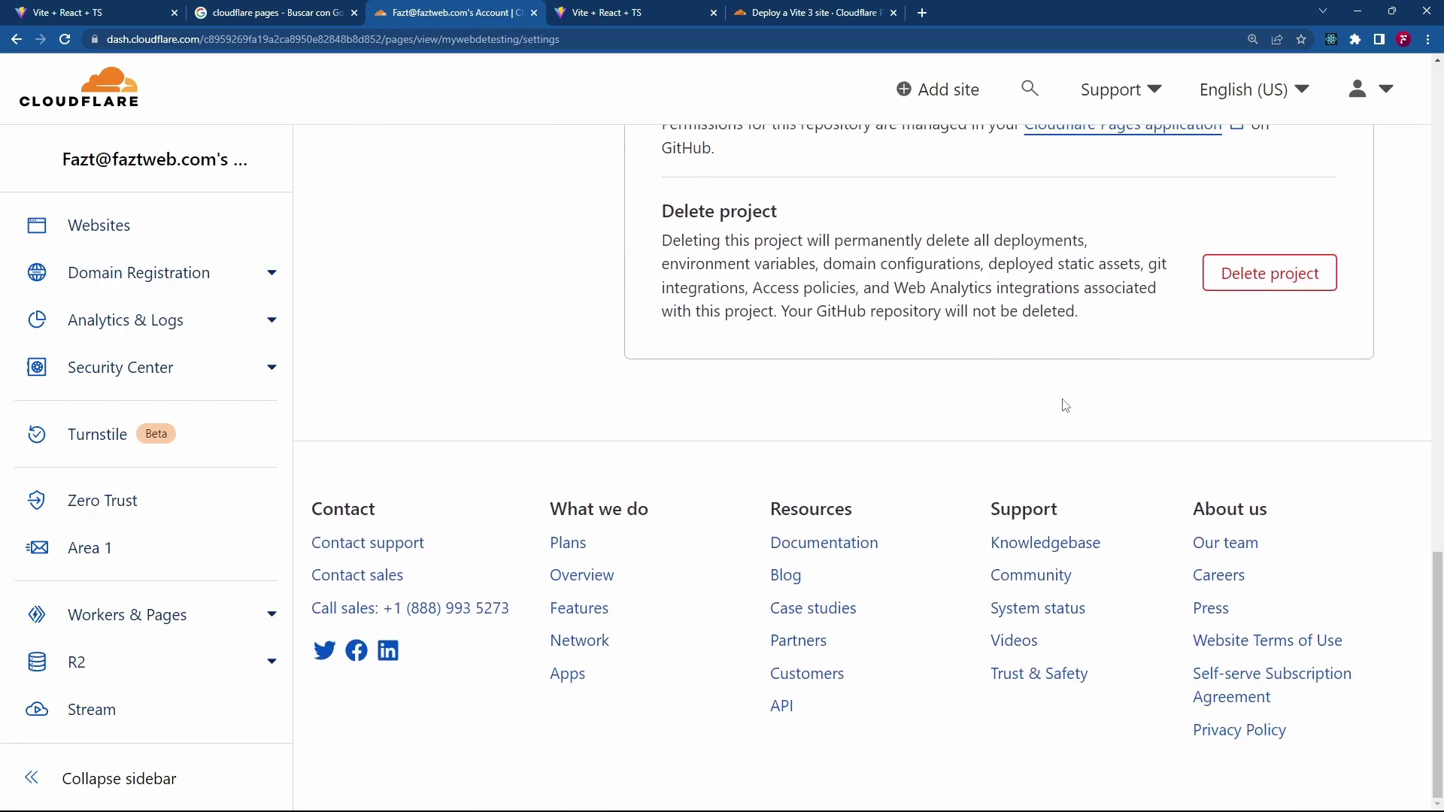
{"action": "scroll", "coordinate": [1063, 403], "scroll_direction": "up", "scroll_amount": 4}
{"action": "left_click", "coordinate": [1276, 580]}
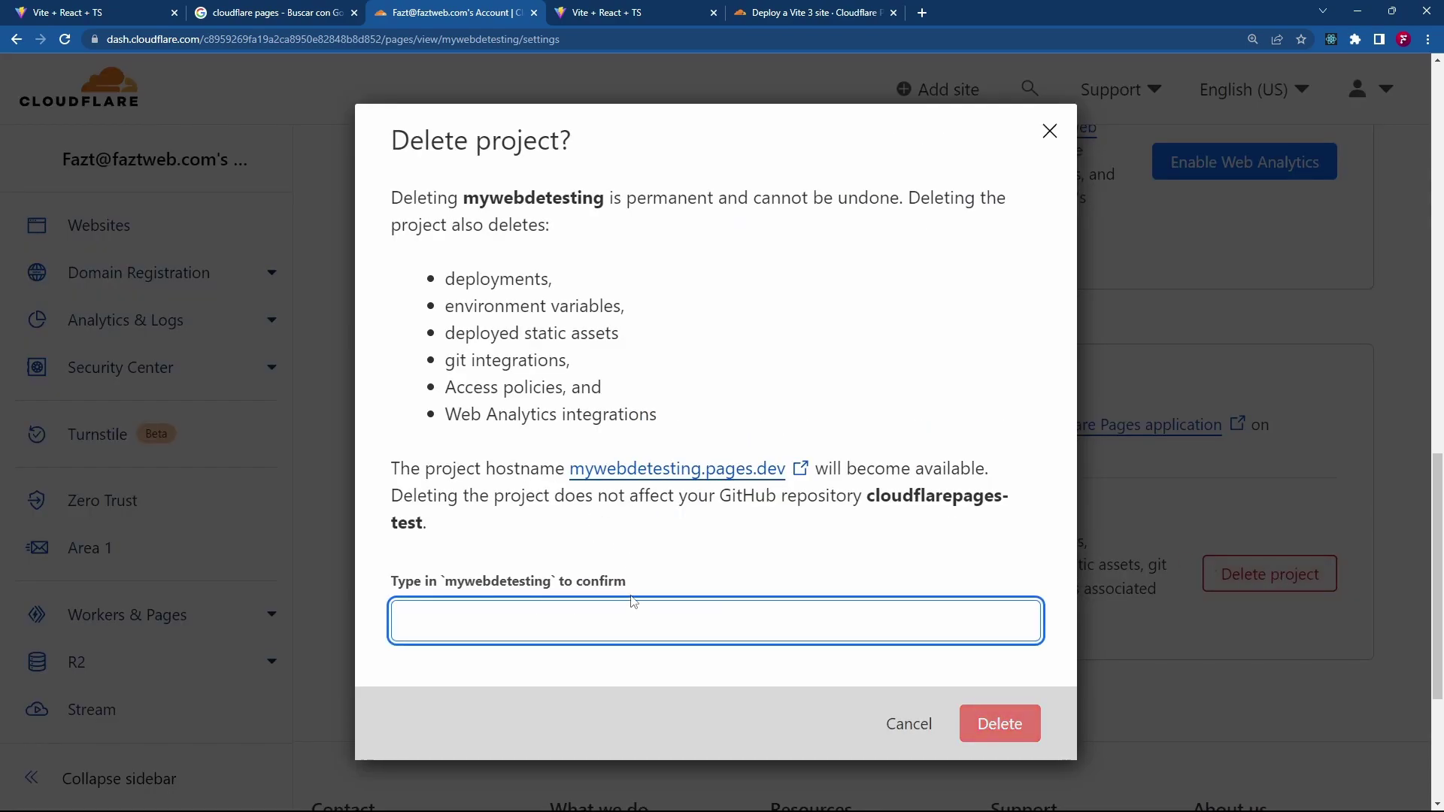
{"action": "type", "text": "m"}
{"action": "type", "text": "ting"}
{"action": "key", "text": "Return"}
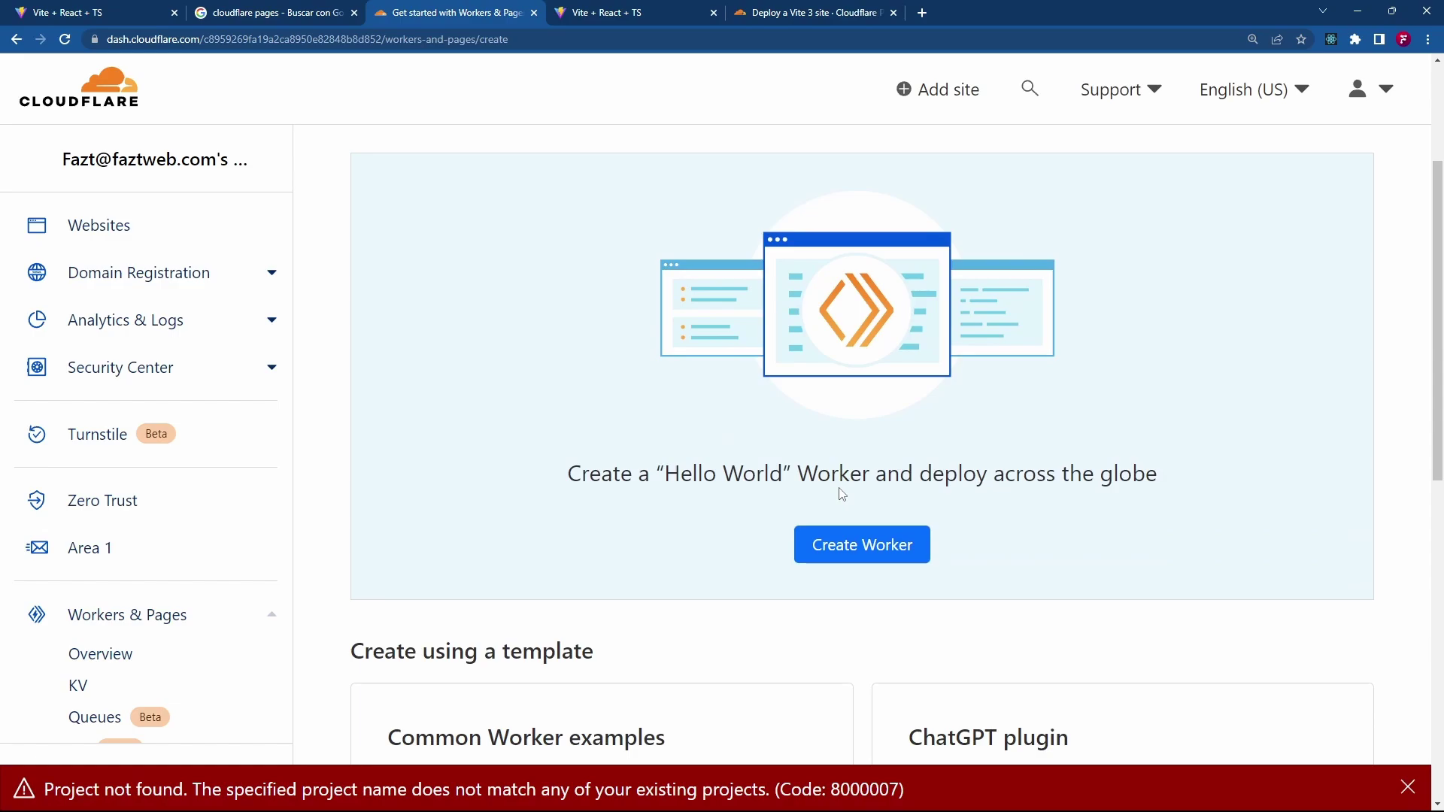
- Examine the Workers creation options, then open the Pages ones and compare Git import with direct upload
{"action": "scroll", "coordinate": [841, 494], "scroll_direction": "down", "scroll_amount": 4}
{"action": "scroll", "coordinate": [840, 494], "scroll_direction": "up", "scroll_amount": 7}
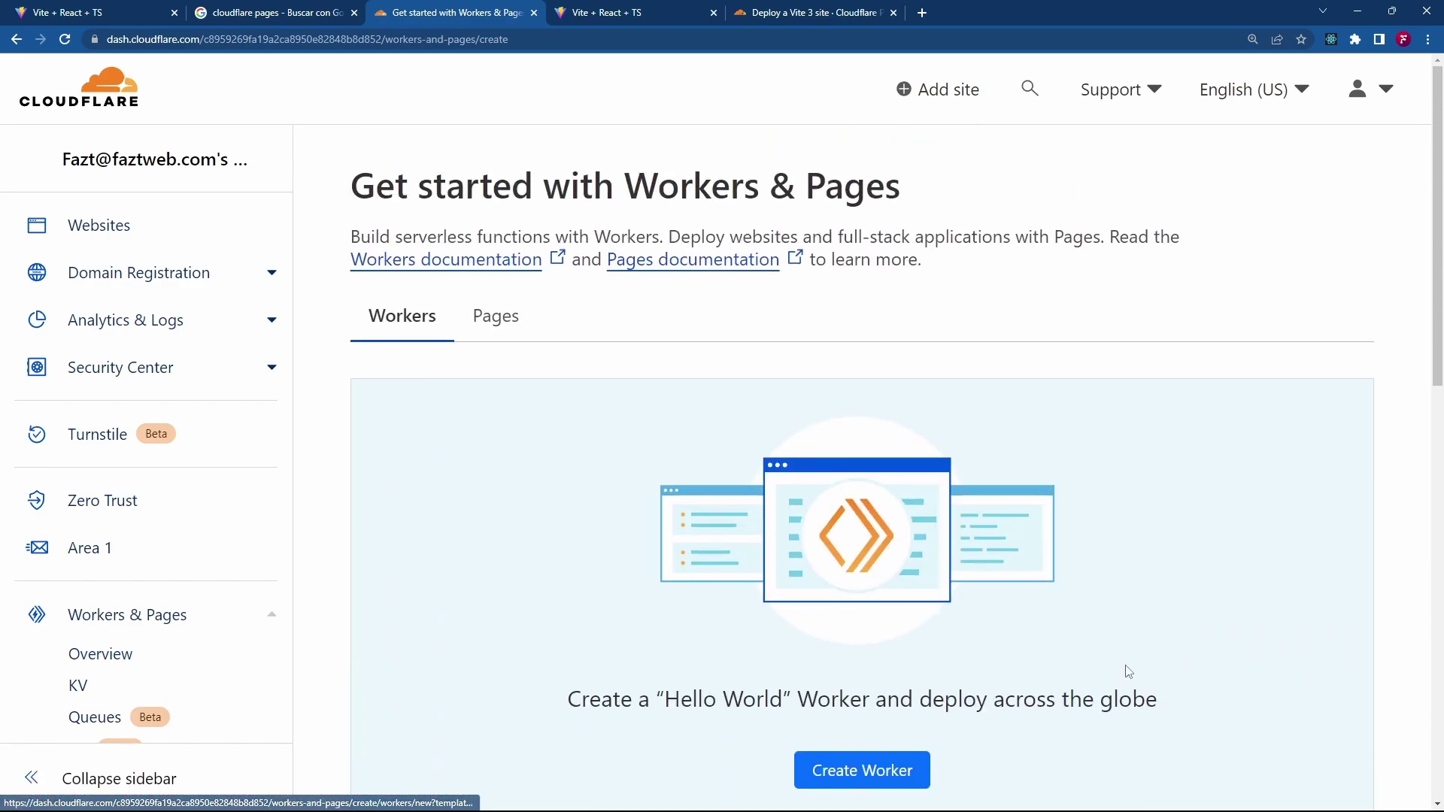
{"action": "scroll", "coordinate": [1128, 671], "scroll_direction": "down", "scroll_amount": 3}
{"action": "scroll", "coordinate": [661, 403], "scroll_direction": "up", "scroll_amount": 3}
{"action": "left_click", "coordinate": [501, 327]}
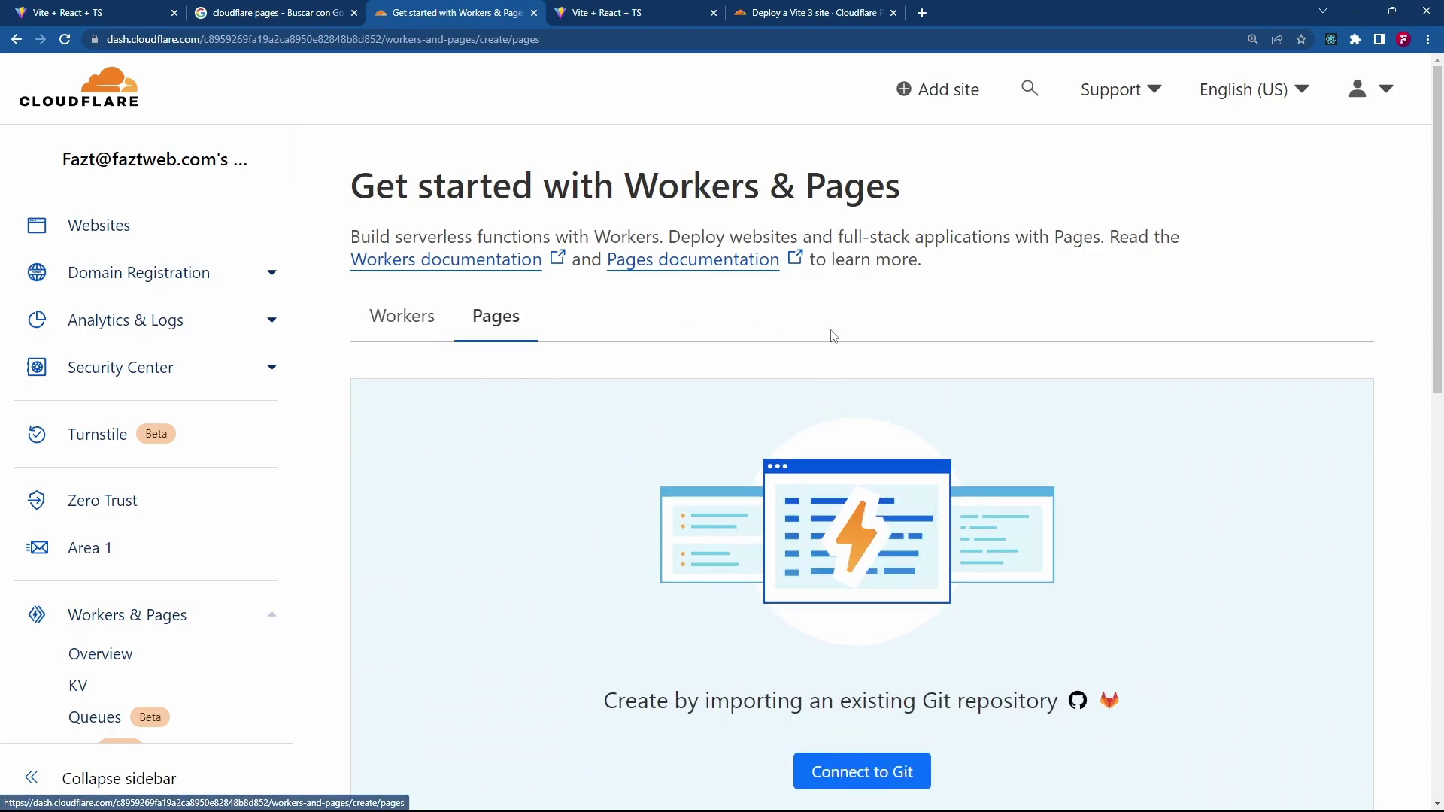
{"action": "scroll", "coordinate": [833, 337], "scroll_direction": "down", "scroll_amount": 6}
{"action": "scroll", "coordinate": [833, 337], "scroll_direction": "up", "scroll_amount": 3}
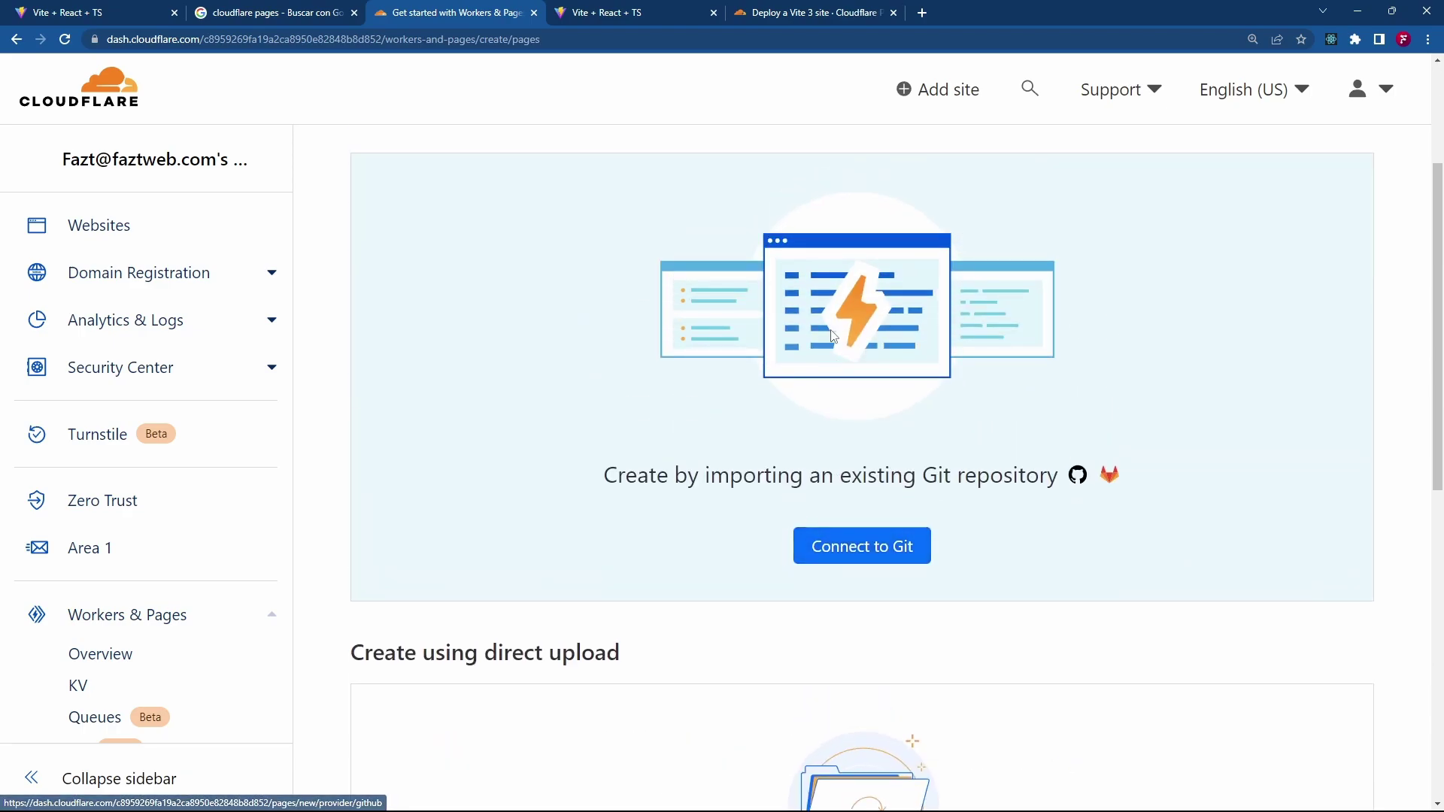
{"action": "scroll", "coordinate": [834, 336], "scroll_direction": "down", "scroll_amount": 3}
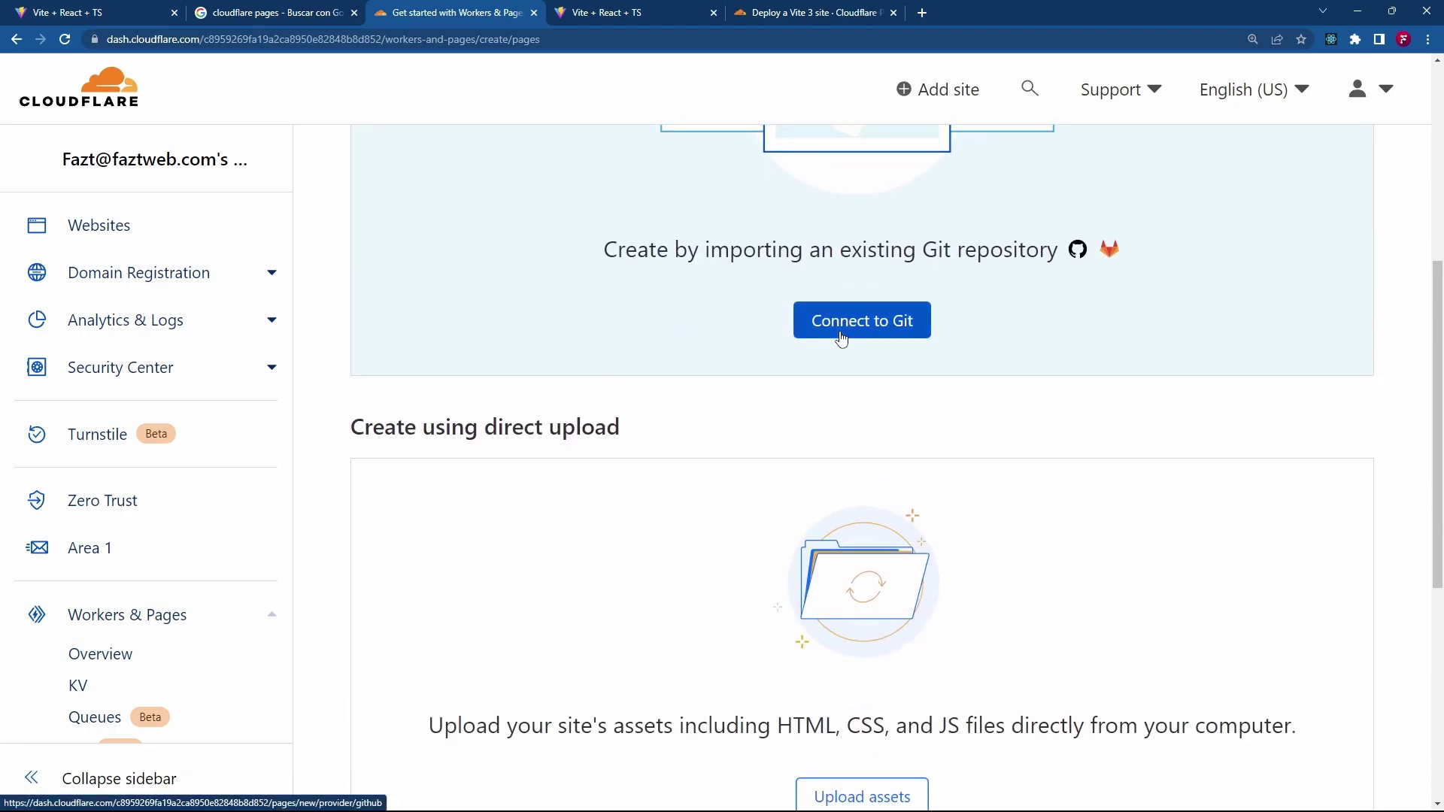
{"action": "scroll", "coordinate": [841, 338], "scroll_direction": "down", "scroll_amount": 2}
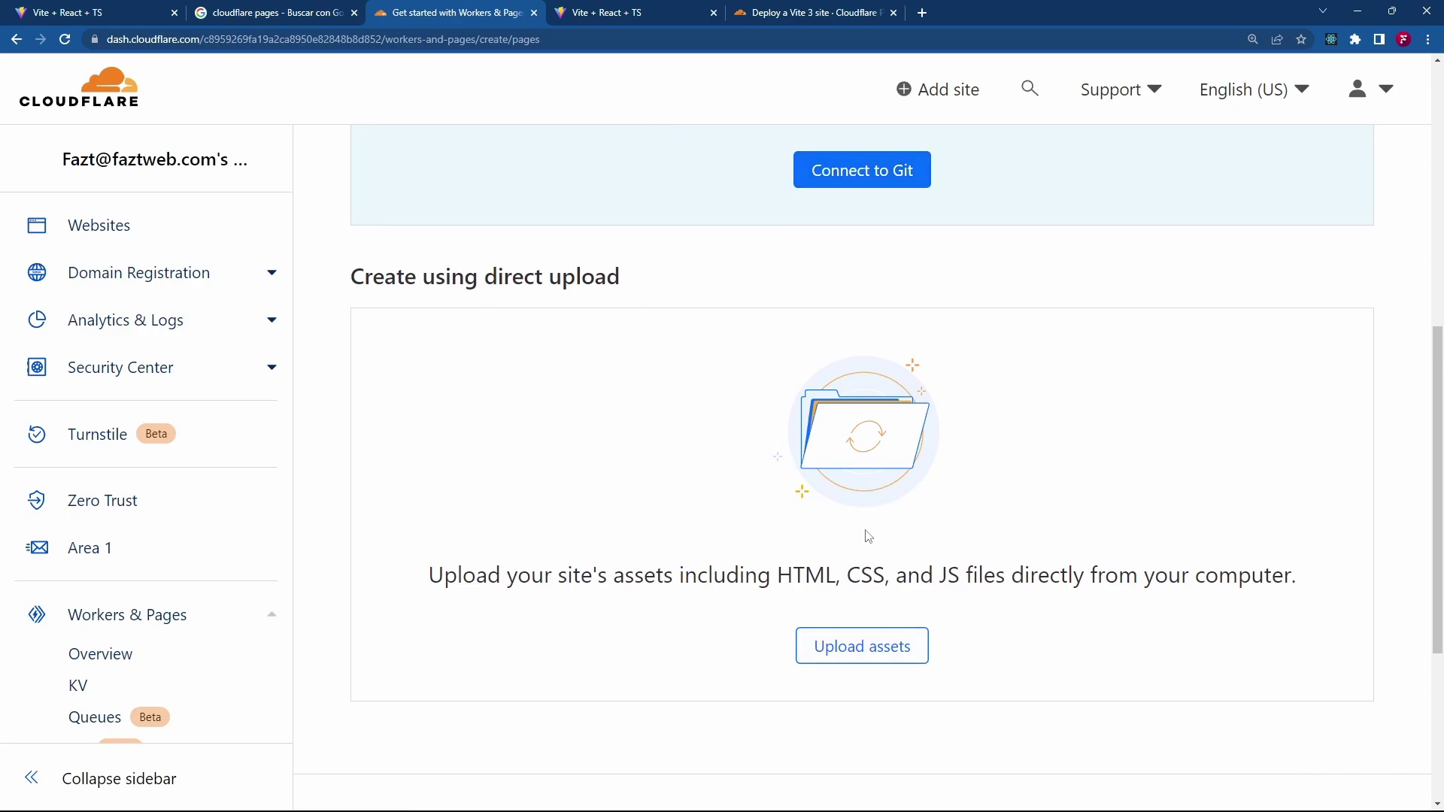
- Switch to Visual Studio Code and reveal the project's dist folder in File Explorer
{"action": "double_click", "coordinate": [1140, 7]}
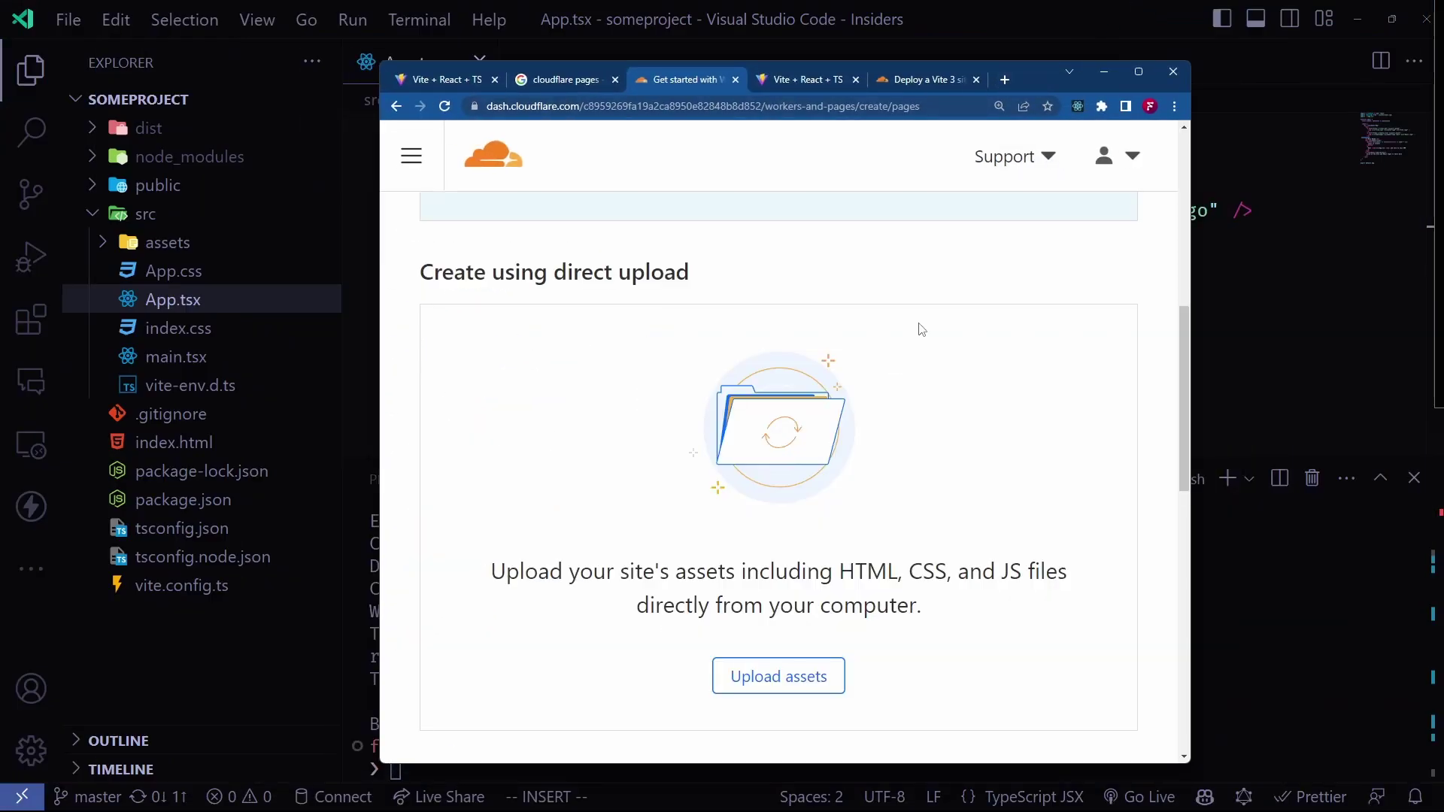
{"action": "left_click_drag", "start_coordinate": [1039, 79], "coordinate": [1121, 35]}
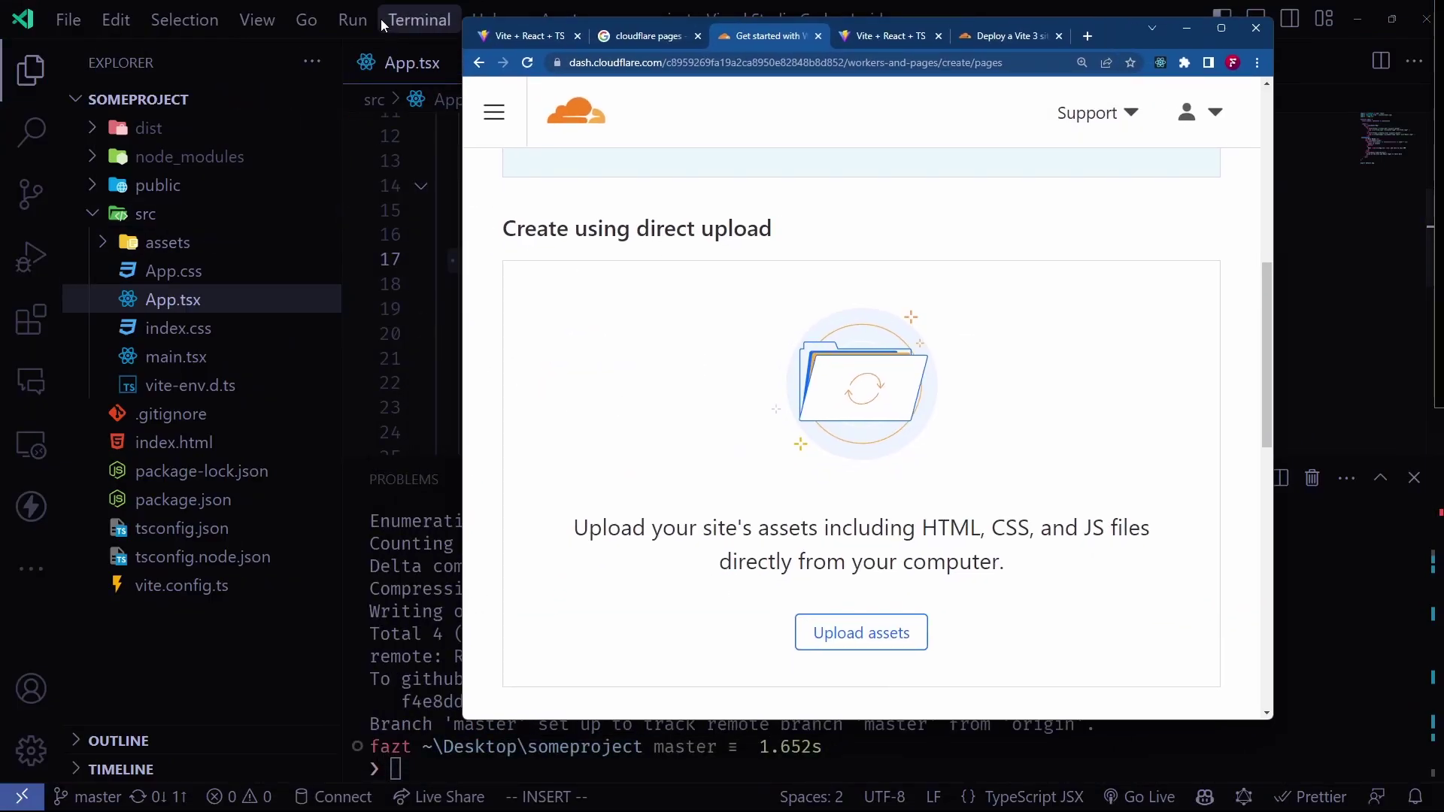
{"action": "left_click", "coordinate": [133, 140]}
{"action": "left_click", "coordinate": [181, 135]}
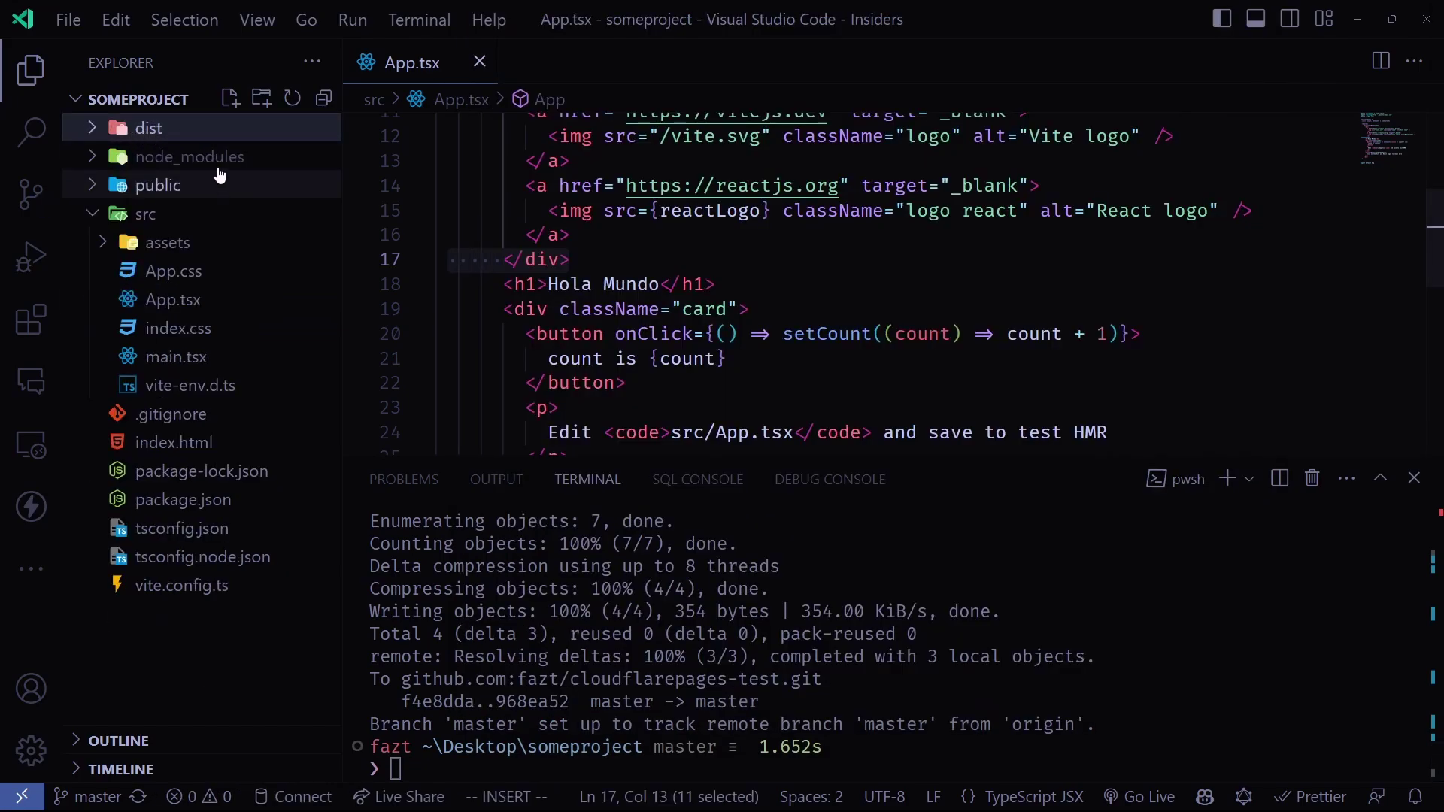
{"action": "right_click", "coordinate": [223, 118]}
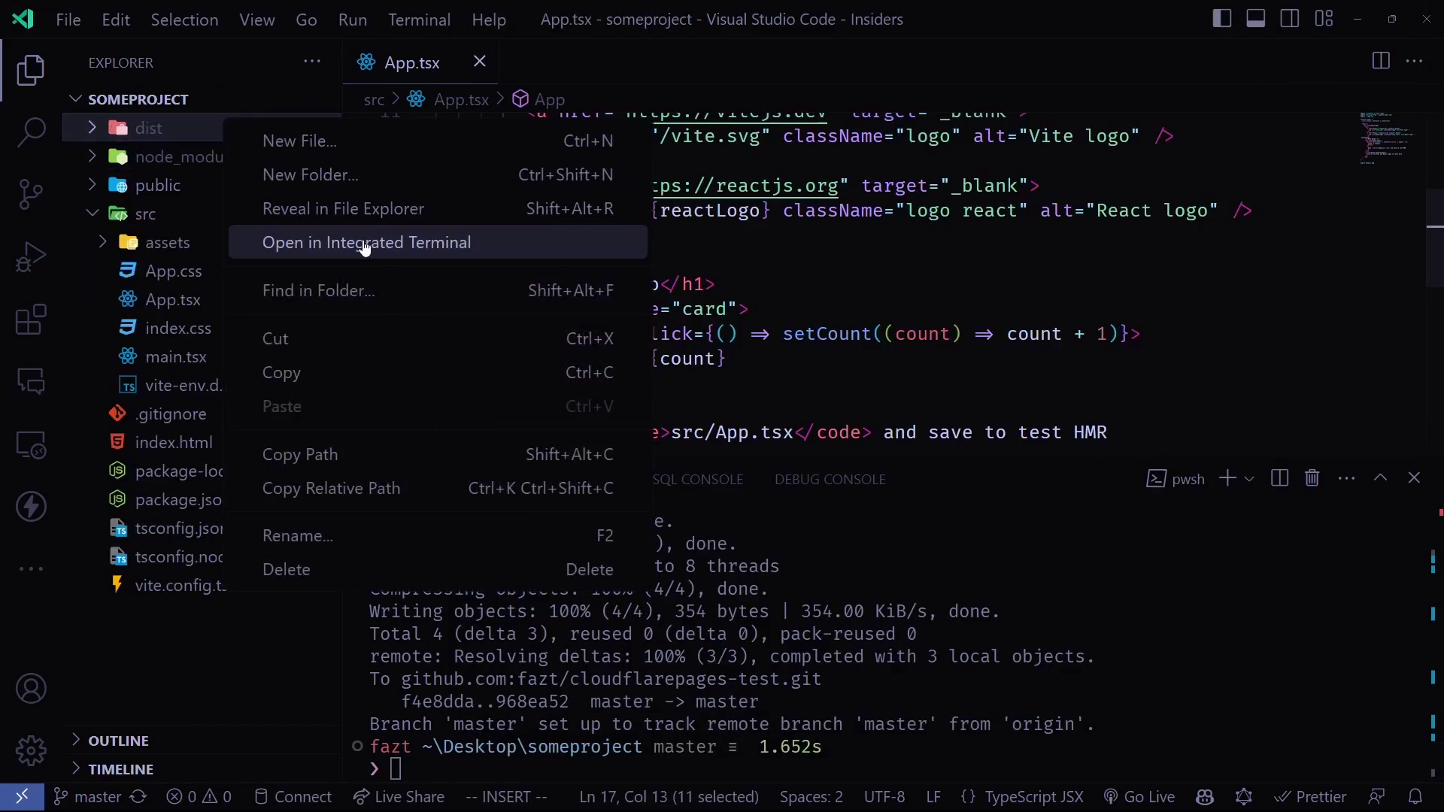
{"action": "left_click", "coordinate": [392, 210]}
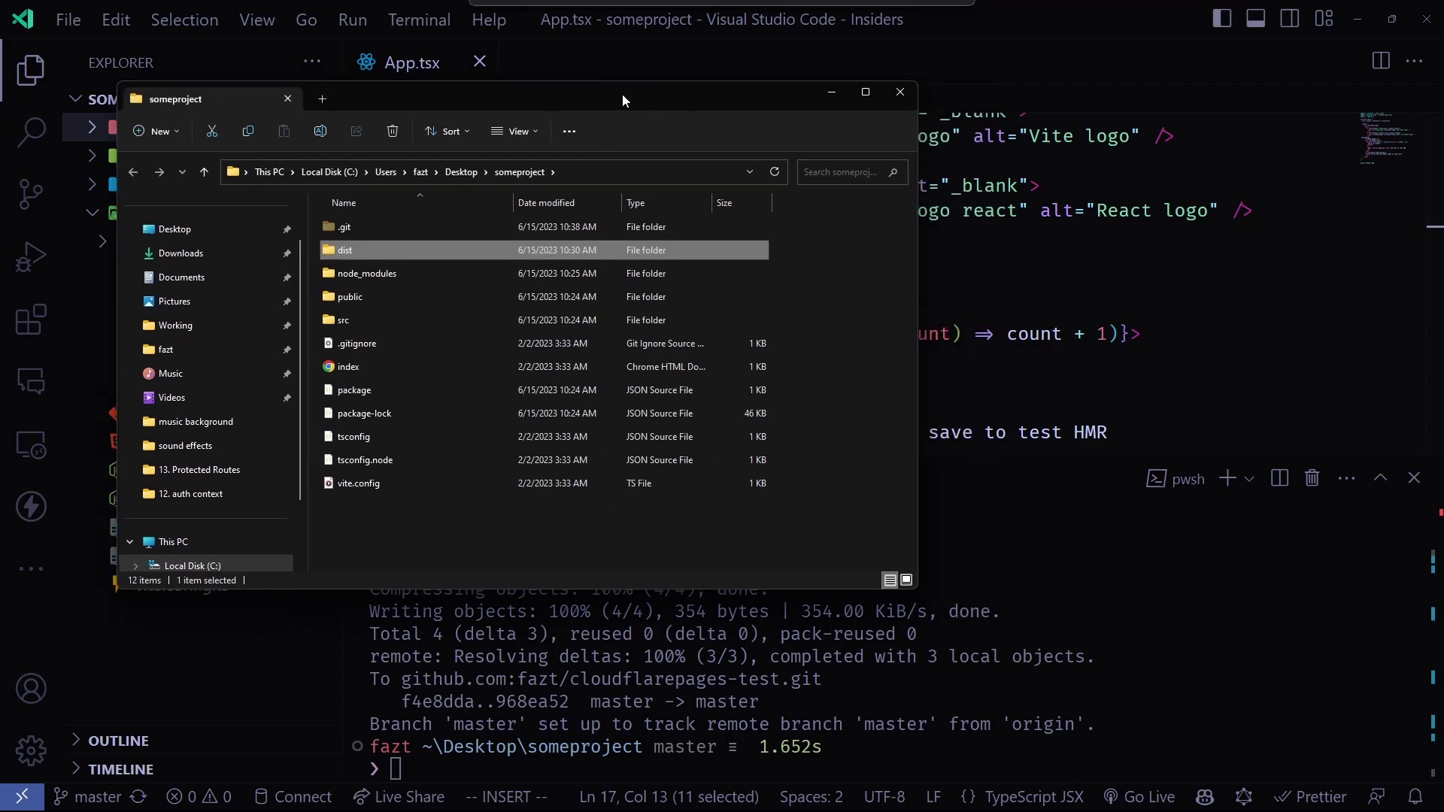
- Switch back to the Cloudflare dashboard and start a new Pages project by direct asset upload
{"action": "left_click", "coordinate": [723, 794]}
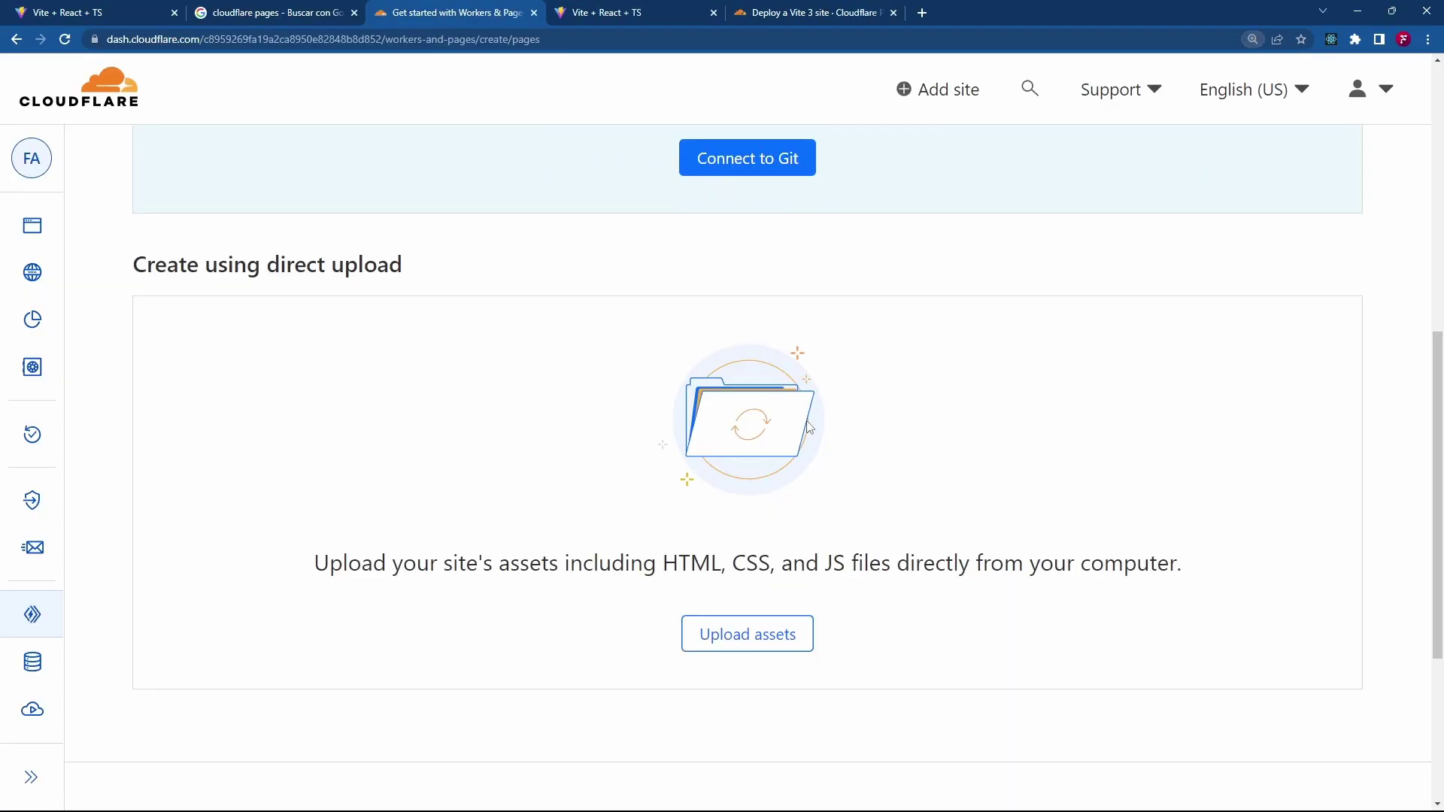
{"action": "key", "text": "alt+Tab"}
{"action": "key", "text": "alt+Tab"}
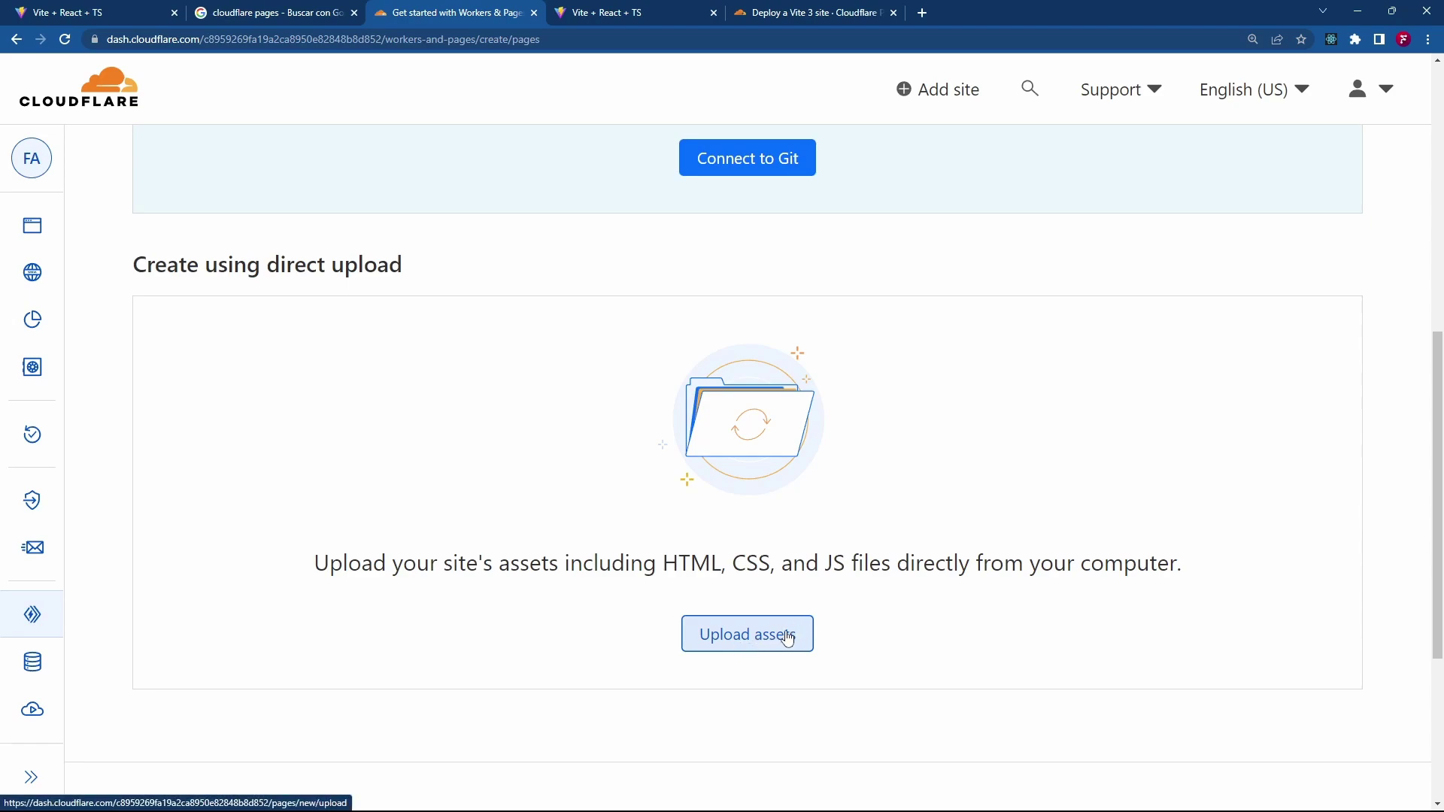
{"action": "left_click", "coordinate": [787, 639]}
{"action": "scroll", "coordinate": [786, 634], "scroll_direction": "down", "scroll_amount": 4}
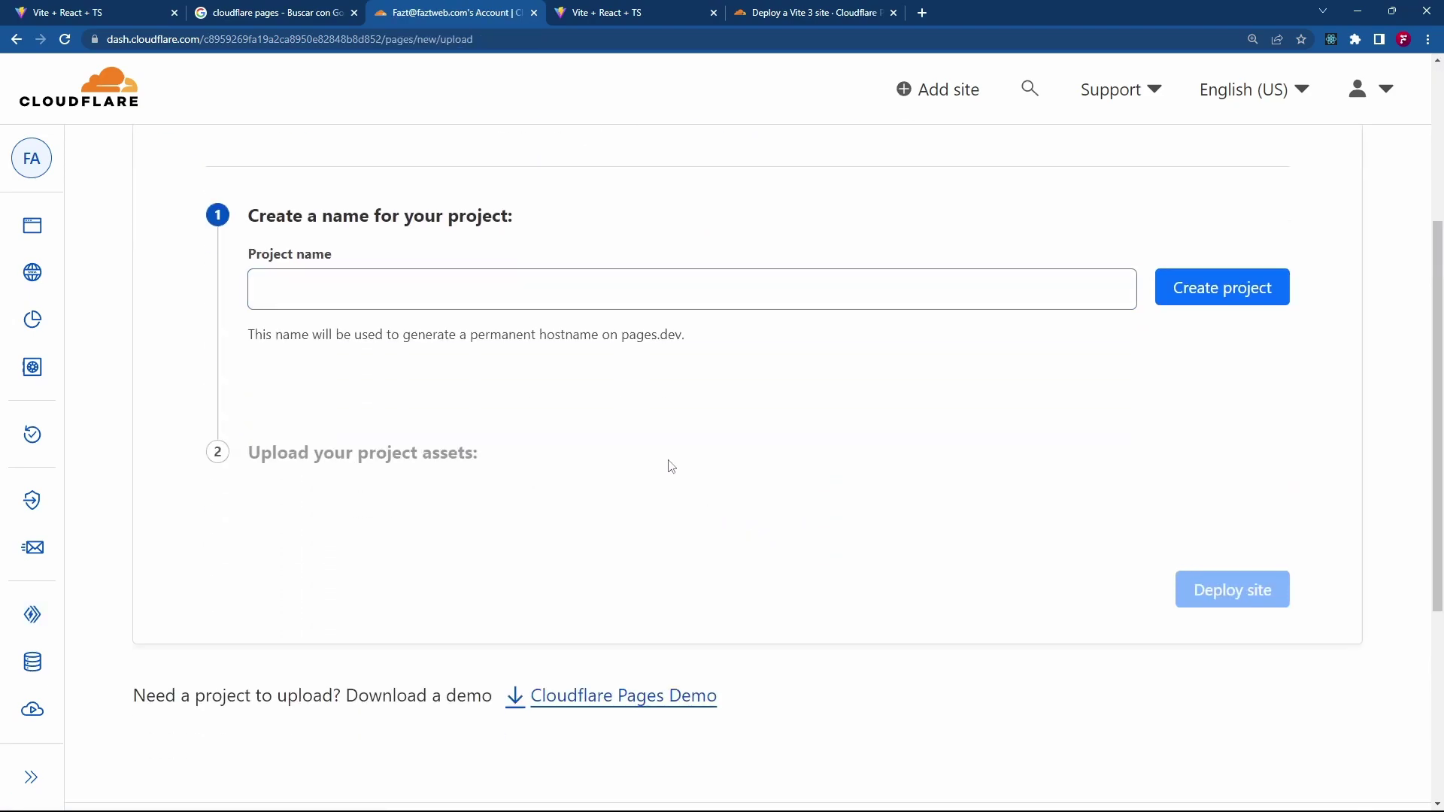
- Name the new Pages project mywebtesting2 and create it
{"action": "left_click", "coordinate": [752, 281]}
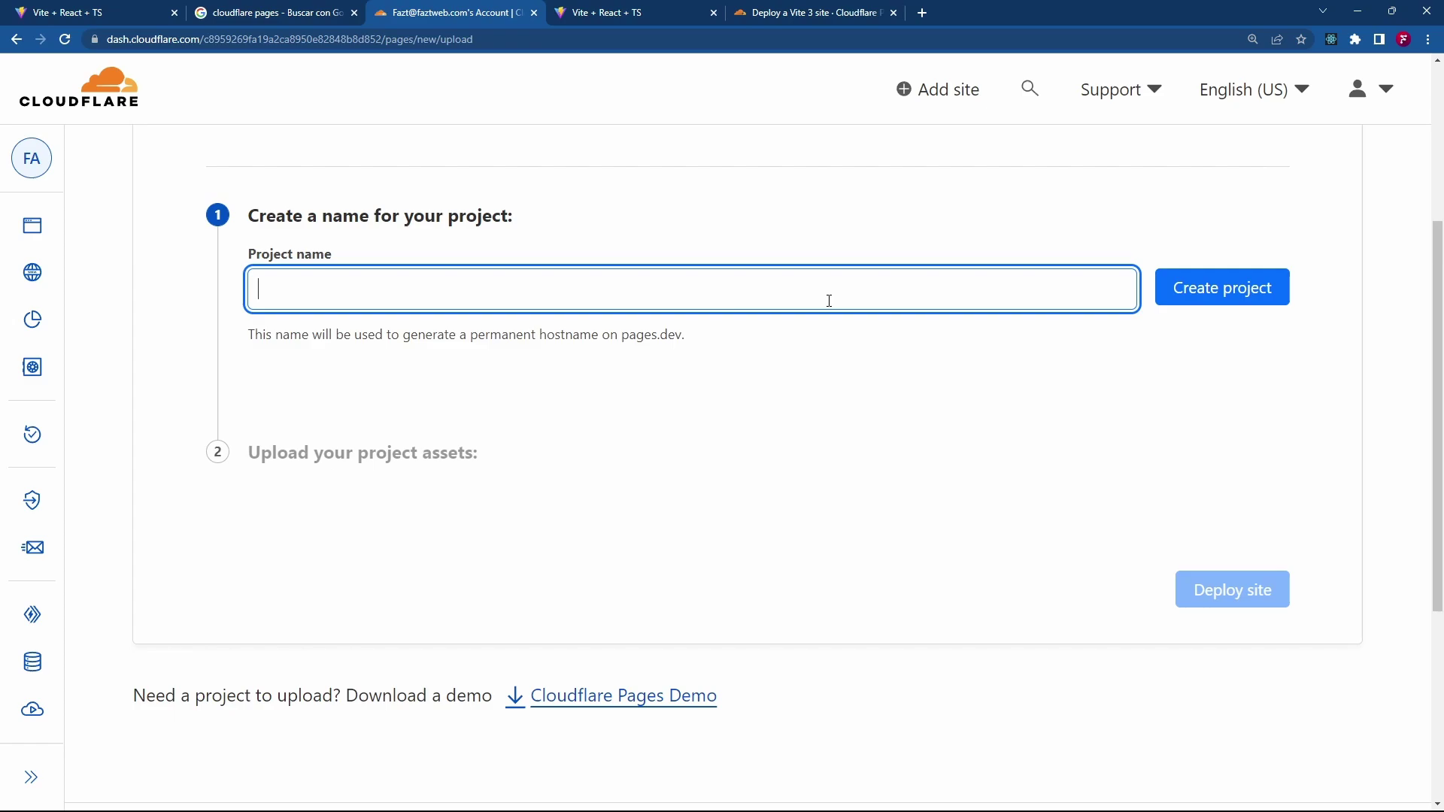
{"action": "type", "text": "mywe"}
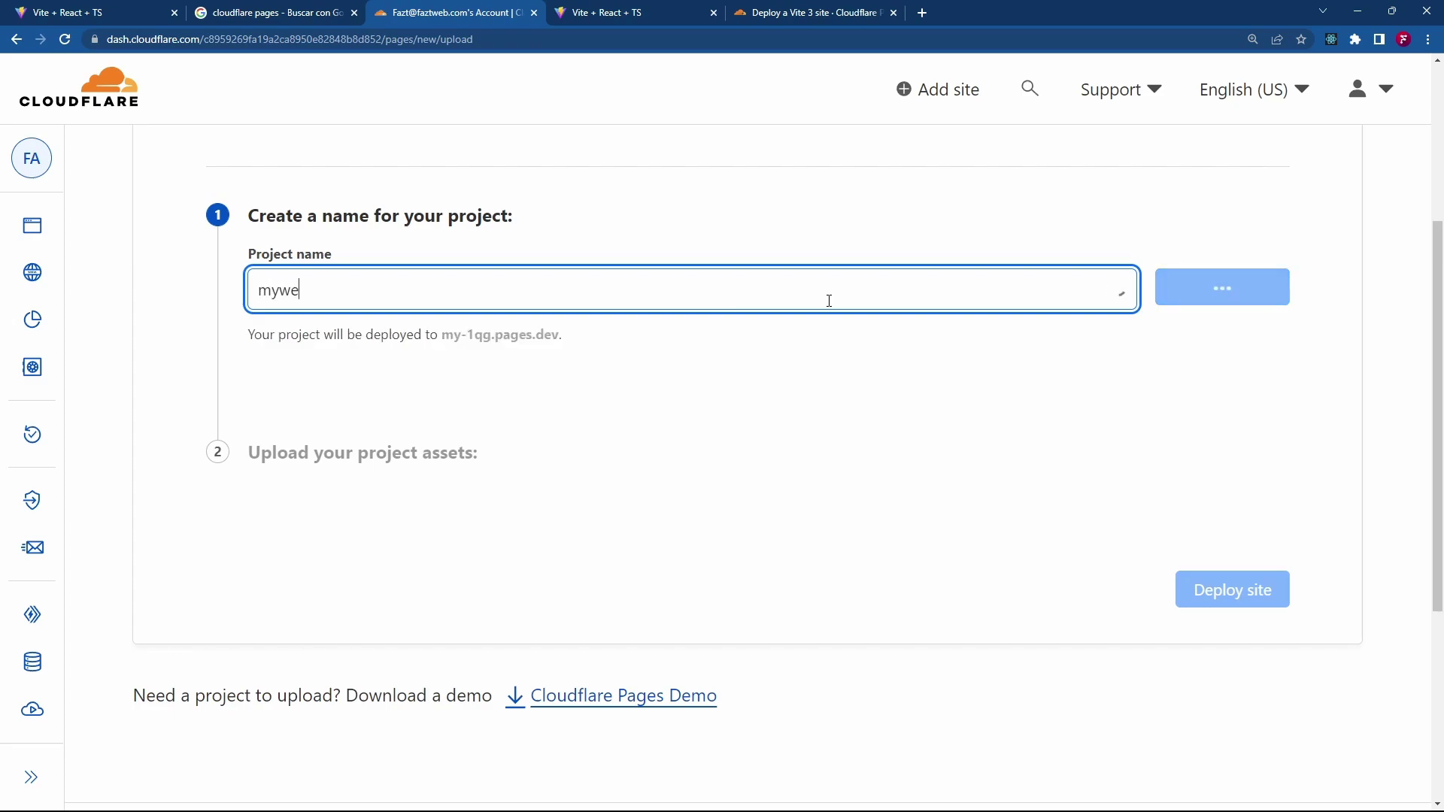
{"action": "type", "text": "btesting2"}
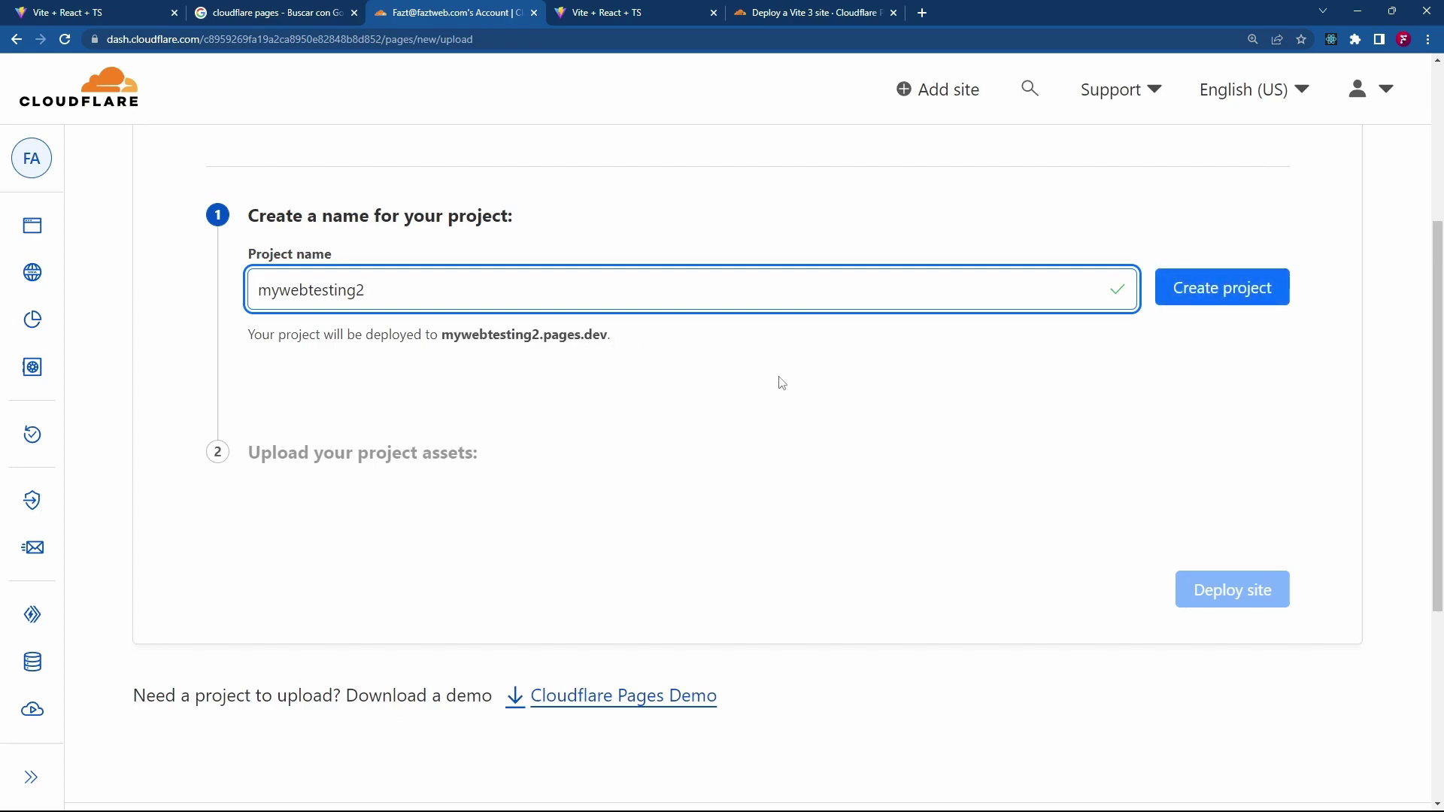
{"action": "left_click", "coordinate": [1203, 290]}
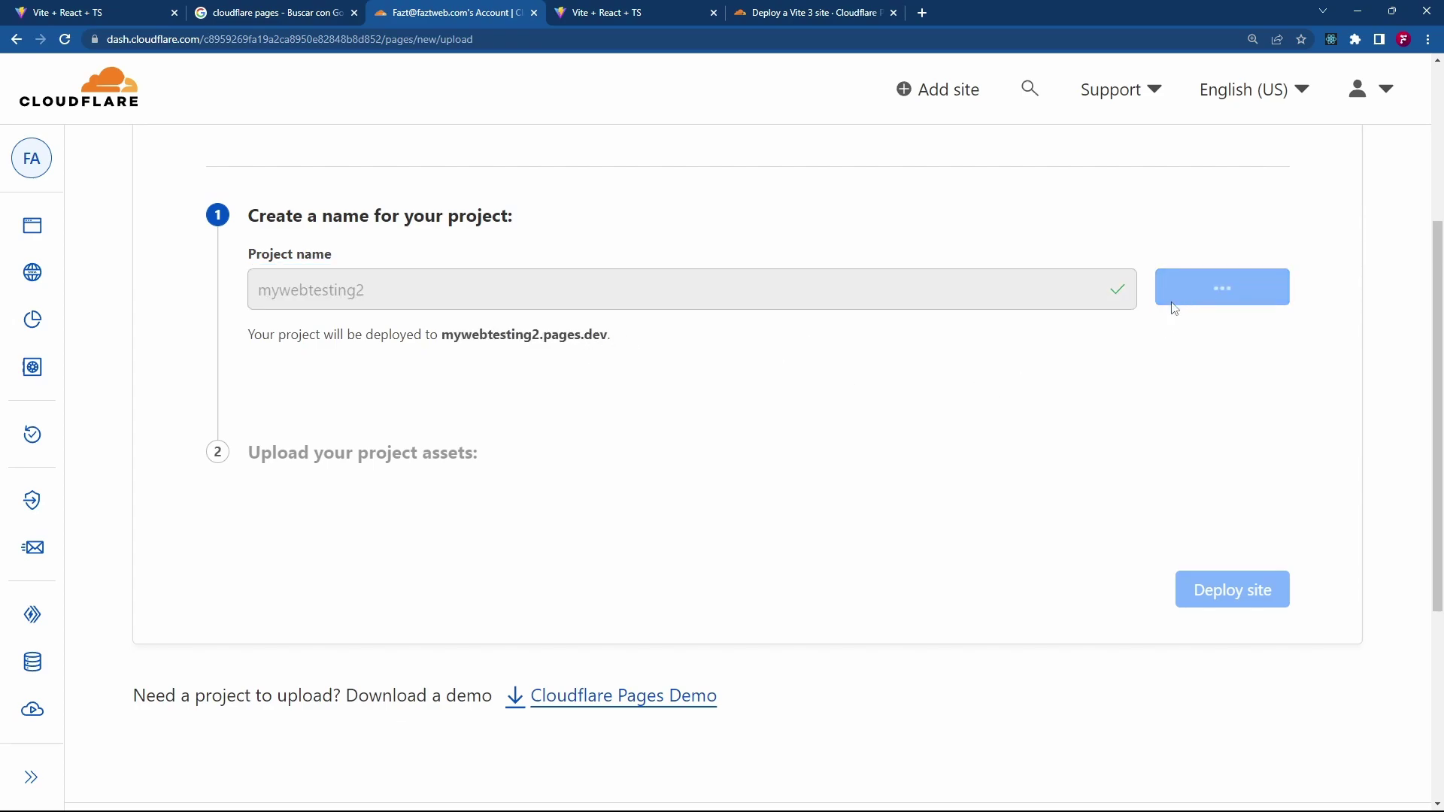
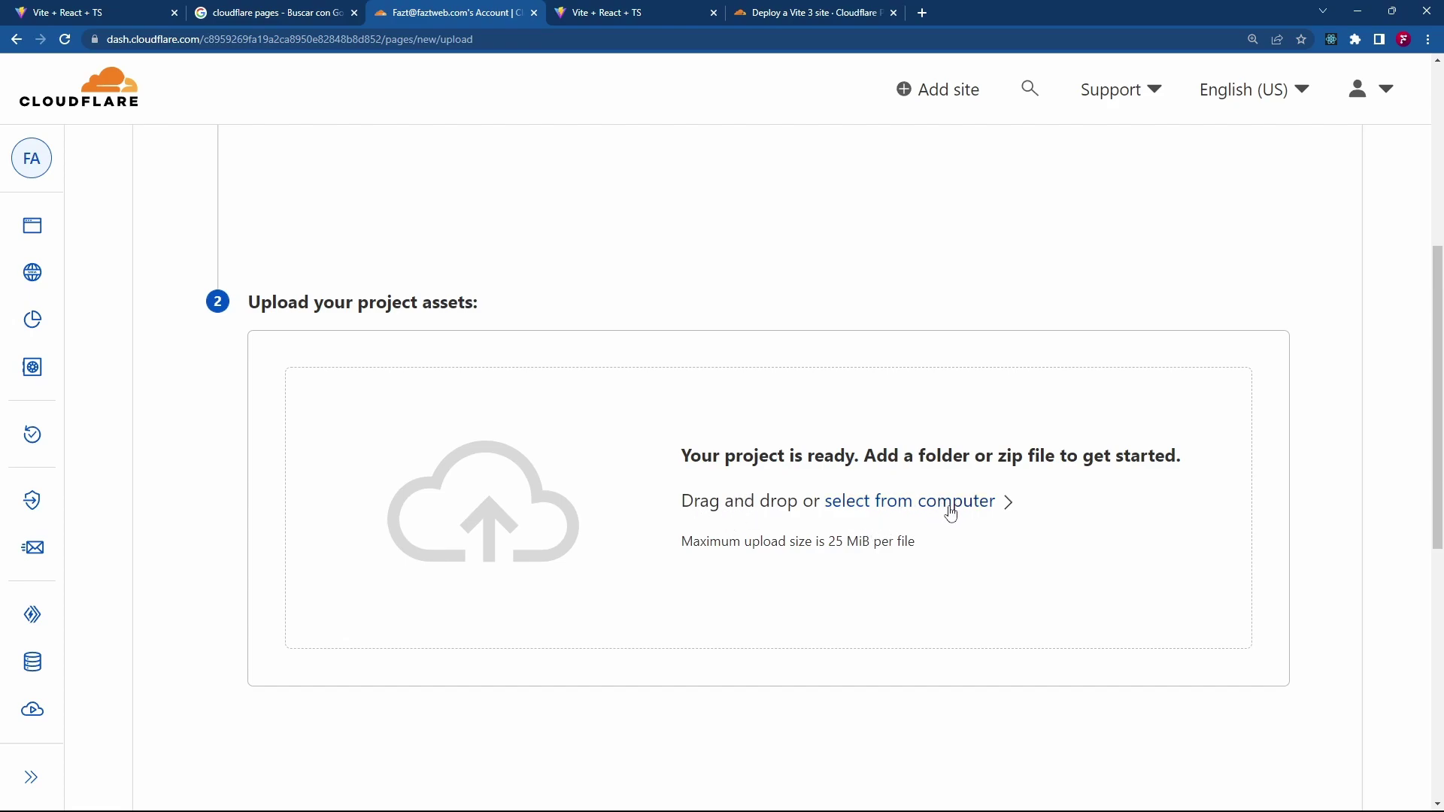
- Upload the dist folder from File Explorer as the project's assets and expand its assets subfolder to check the files
{"action": "key", "text": "alt+Tab"}
{"action": "left_click_drag", "start_coordinate": [394, 249], "coordinate": [1147, 490]}
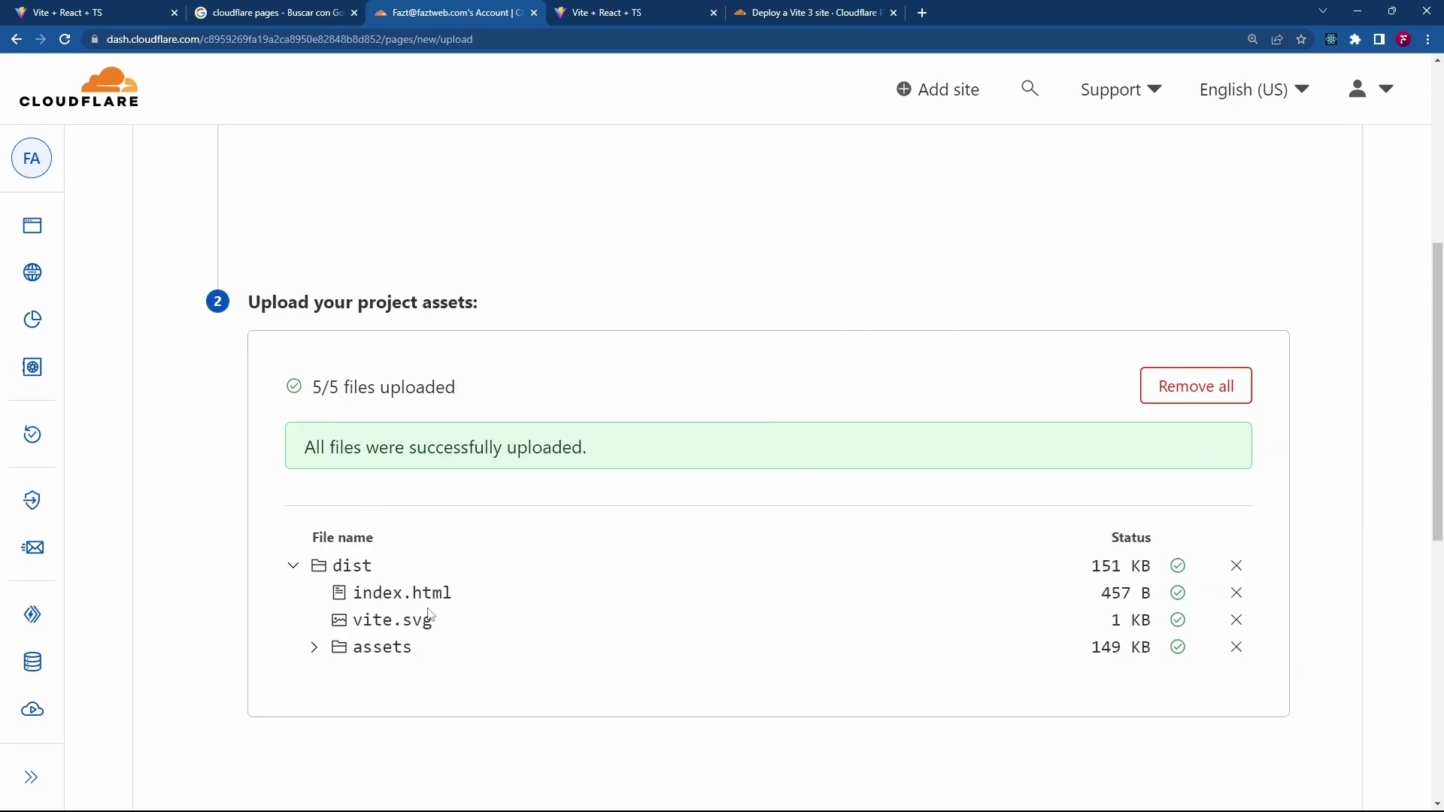
{"action": "scroll", "coordinate": [445, 603], "scroll_direction": "down", "scroll_amount": 2}
{"action": "left_click", "coordinate": [361, 502]}
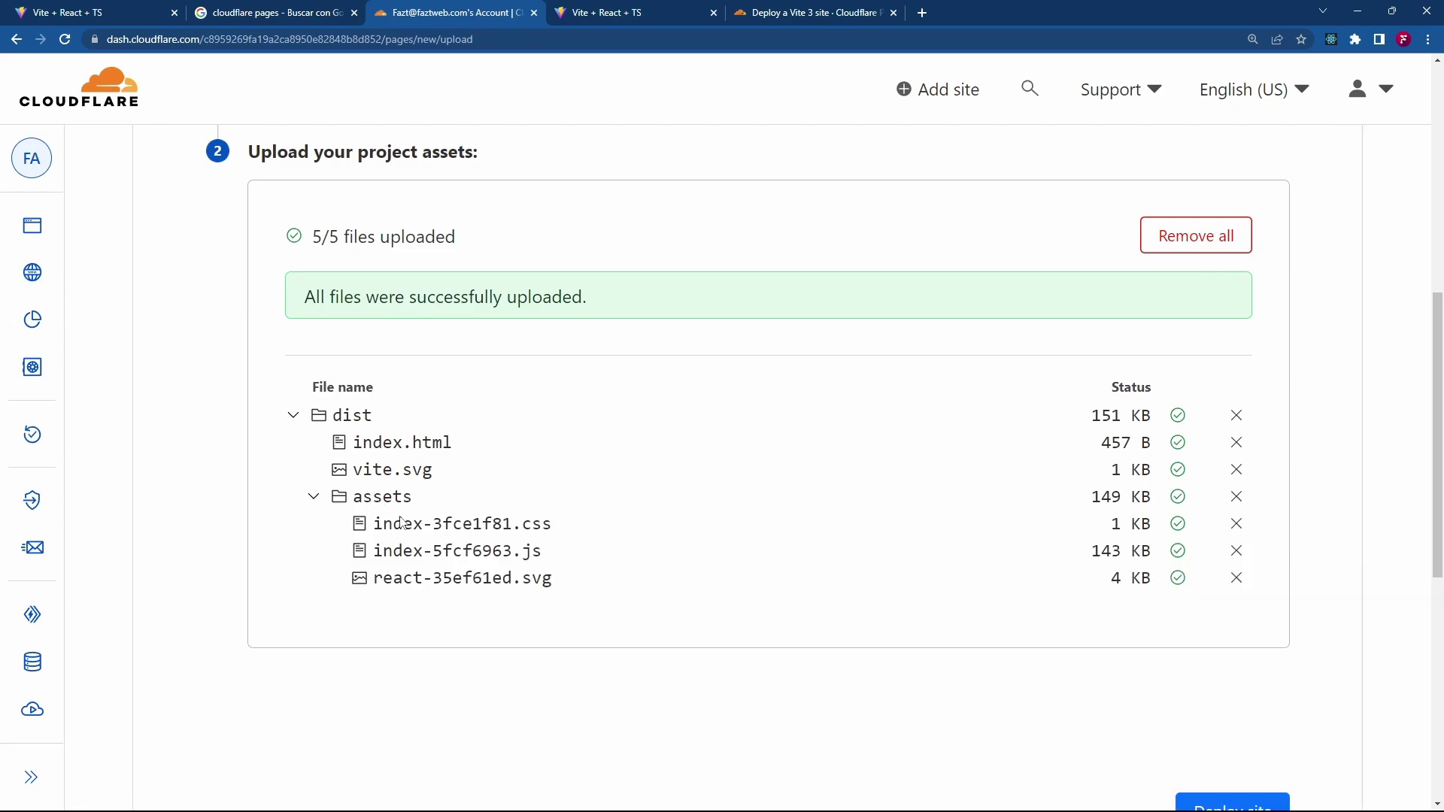
- Deploy the site from the uploaded dist files
{"action": "scroll", "coordinate": [1286, 409], "scroll_direction": "down", "scroll_amount": 2}
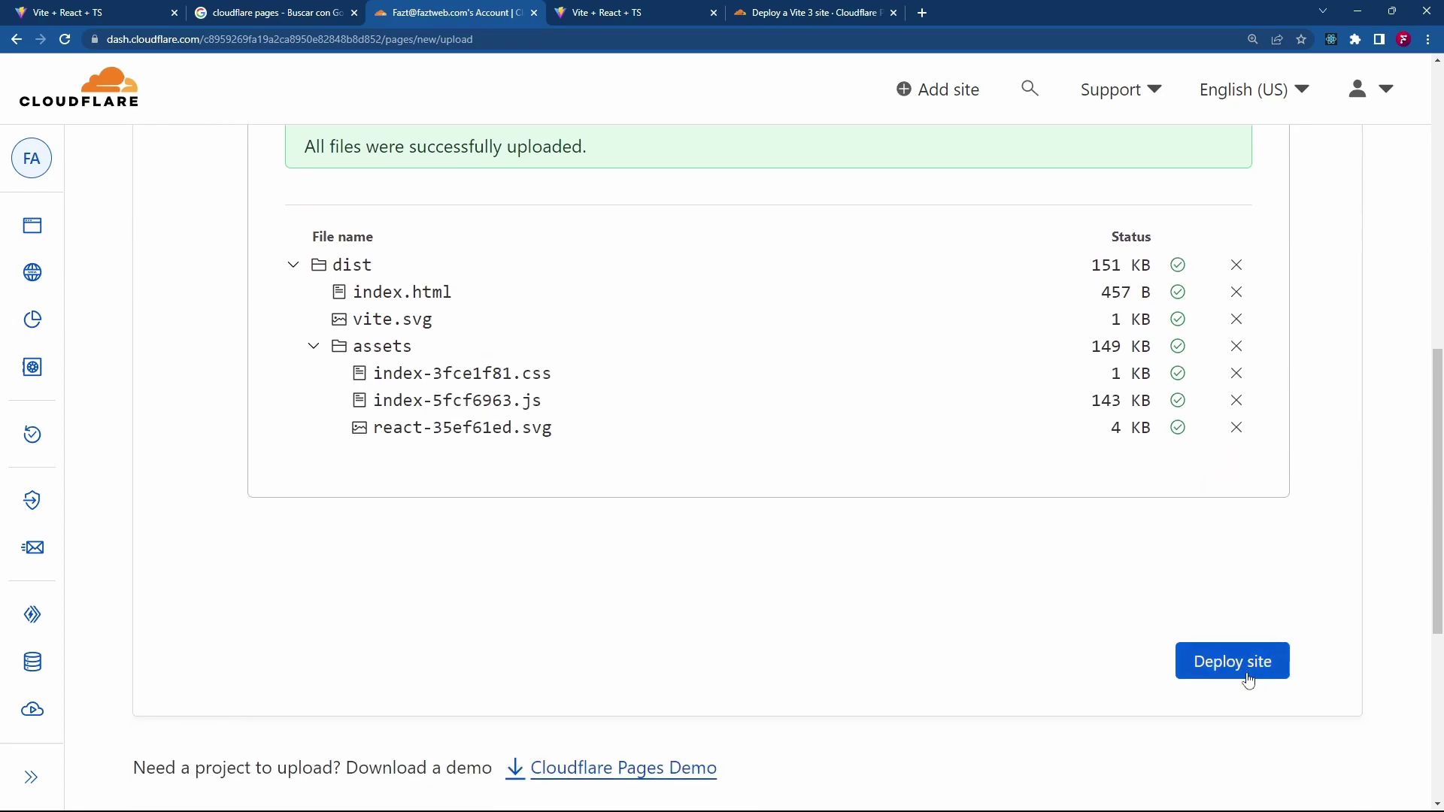
{"action": "left_click", "coordinate": [1264, 662]}
{"action": "scroll", "coordinate": [1356, 325], "scroll_direction": "up", "scroll_amount": 2}
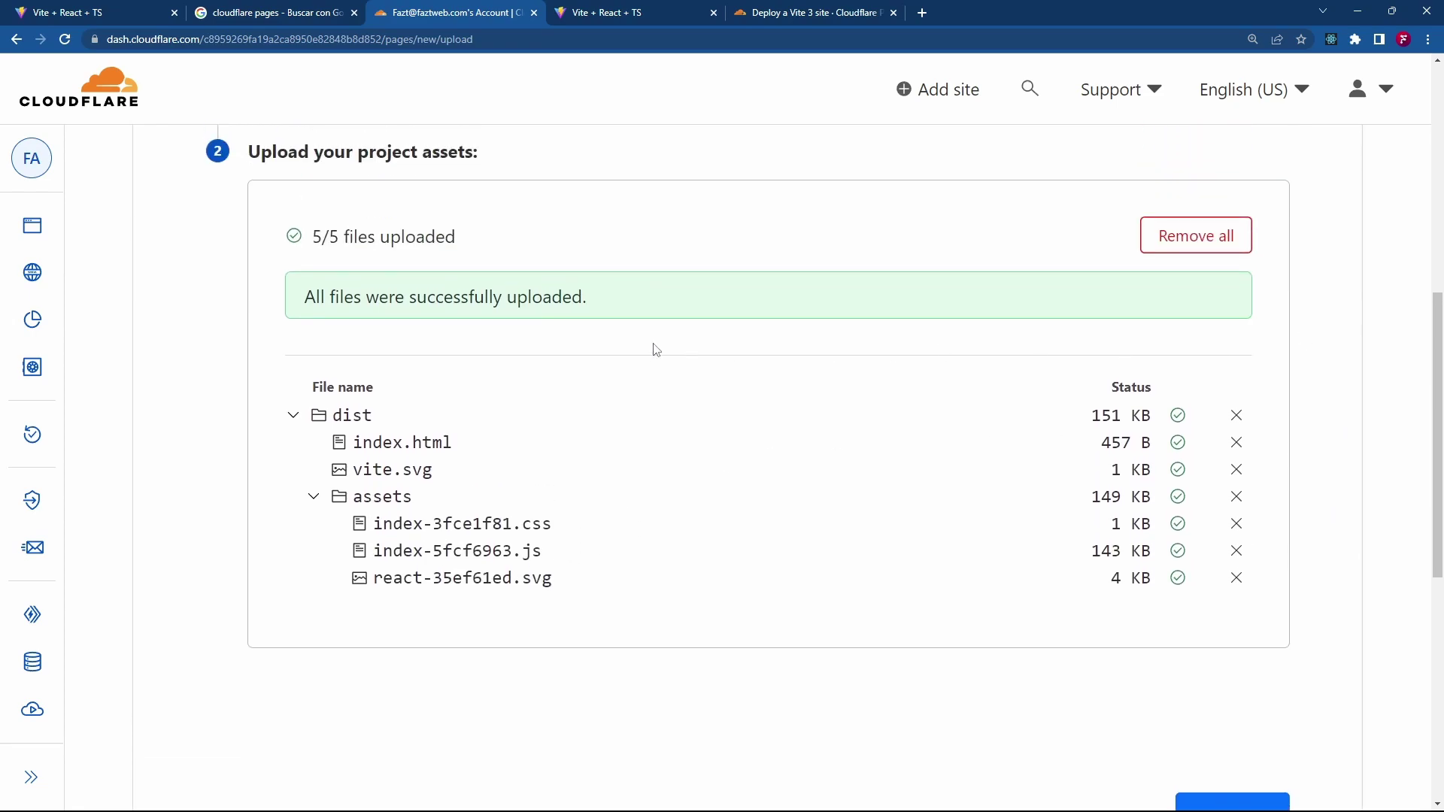
{"action": "scroll", "coordinate": [977, 419], "scroll_direction": "up", "scroll_amount": 4}
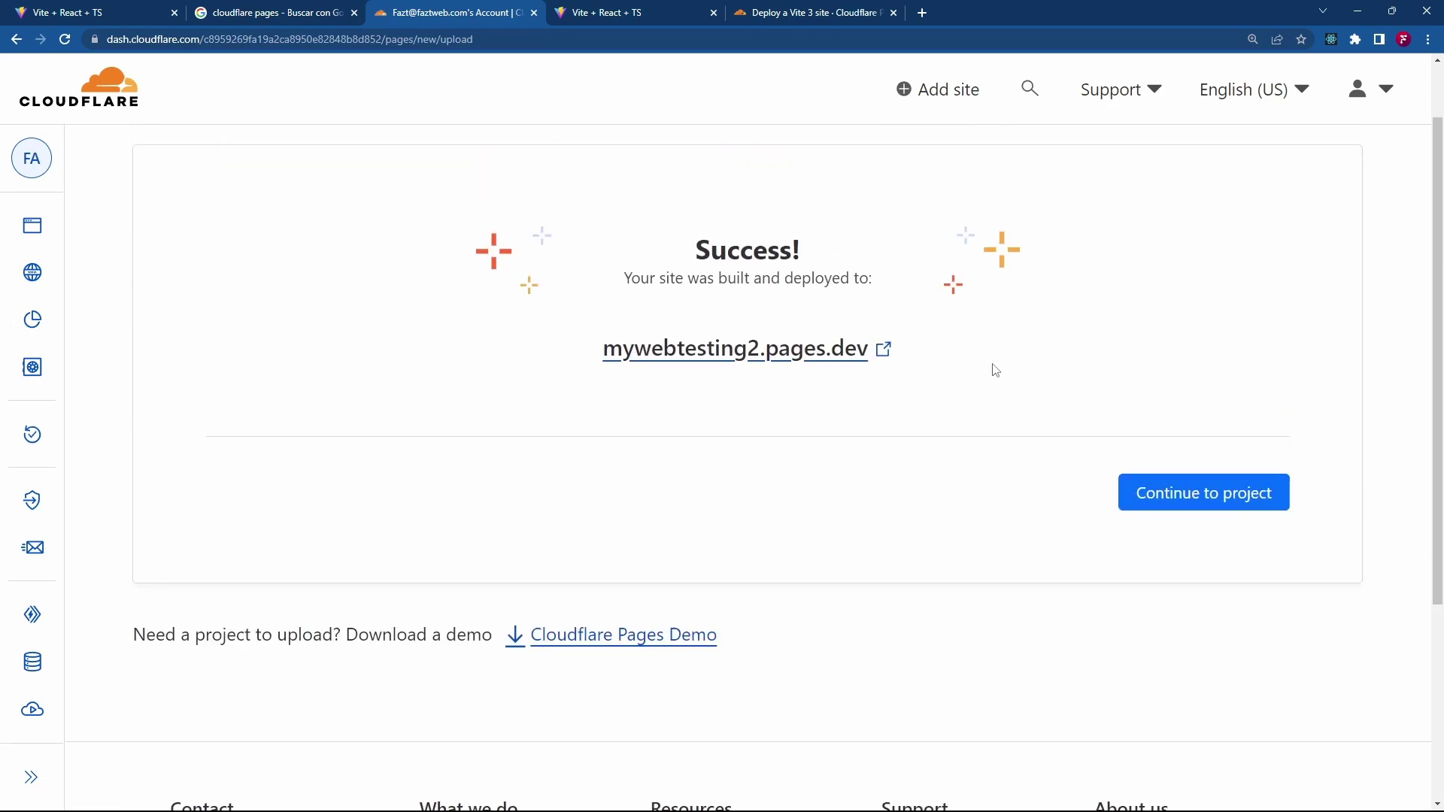
- Open the deployed site mywebtesting2.pages.dev in a new tab and reload it
{"action": "scroll", "coordinate": [995, 370], "scroll_direction": "up", "scroll_amount": 1}
{"action": "left_click", "coordinate": [735, 433]}
{"action": "left_click", "coordinate": [671, 9]}
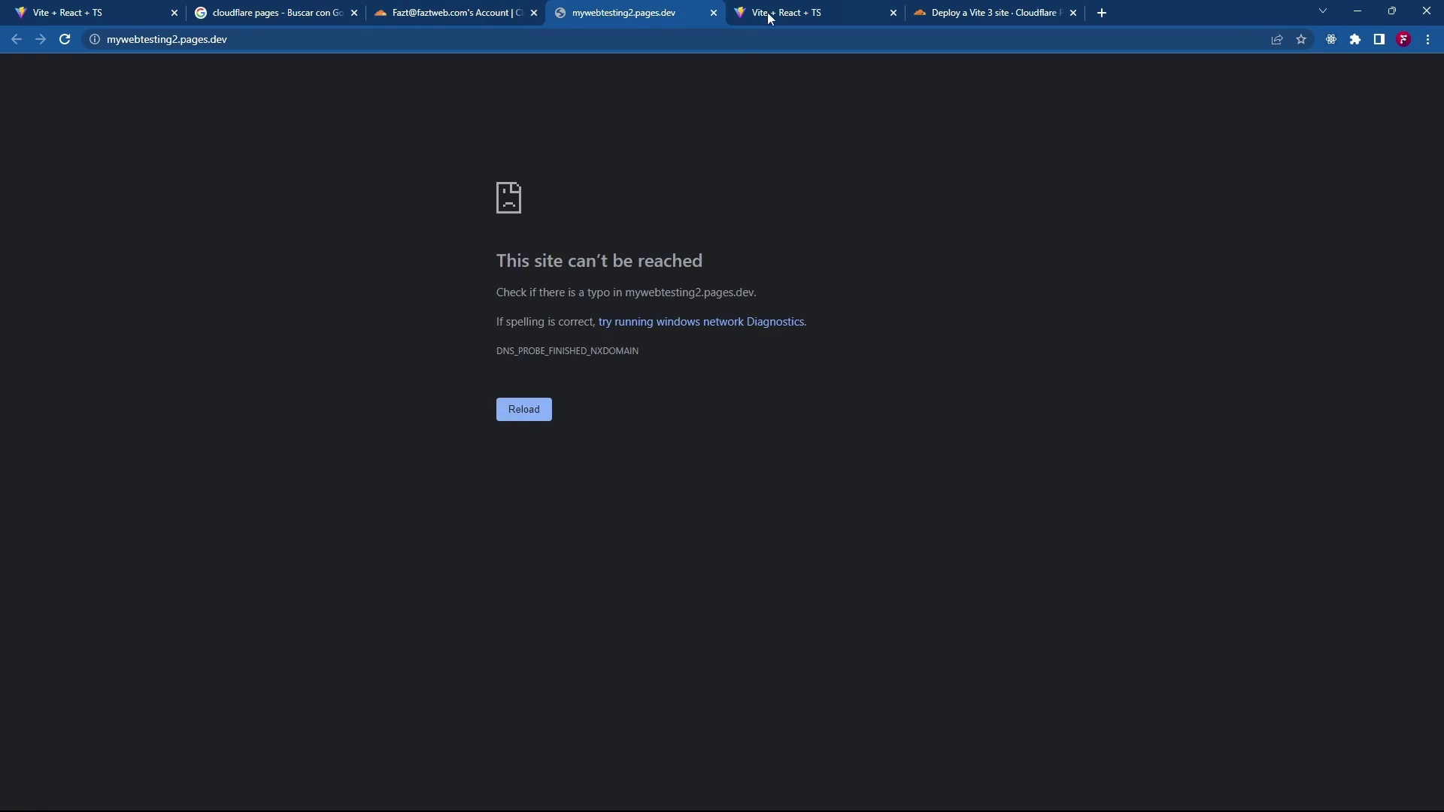
{"action": "left_click", "coordinate": [490, 9]}
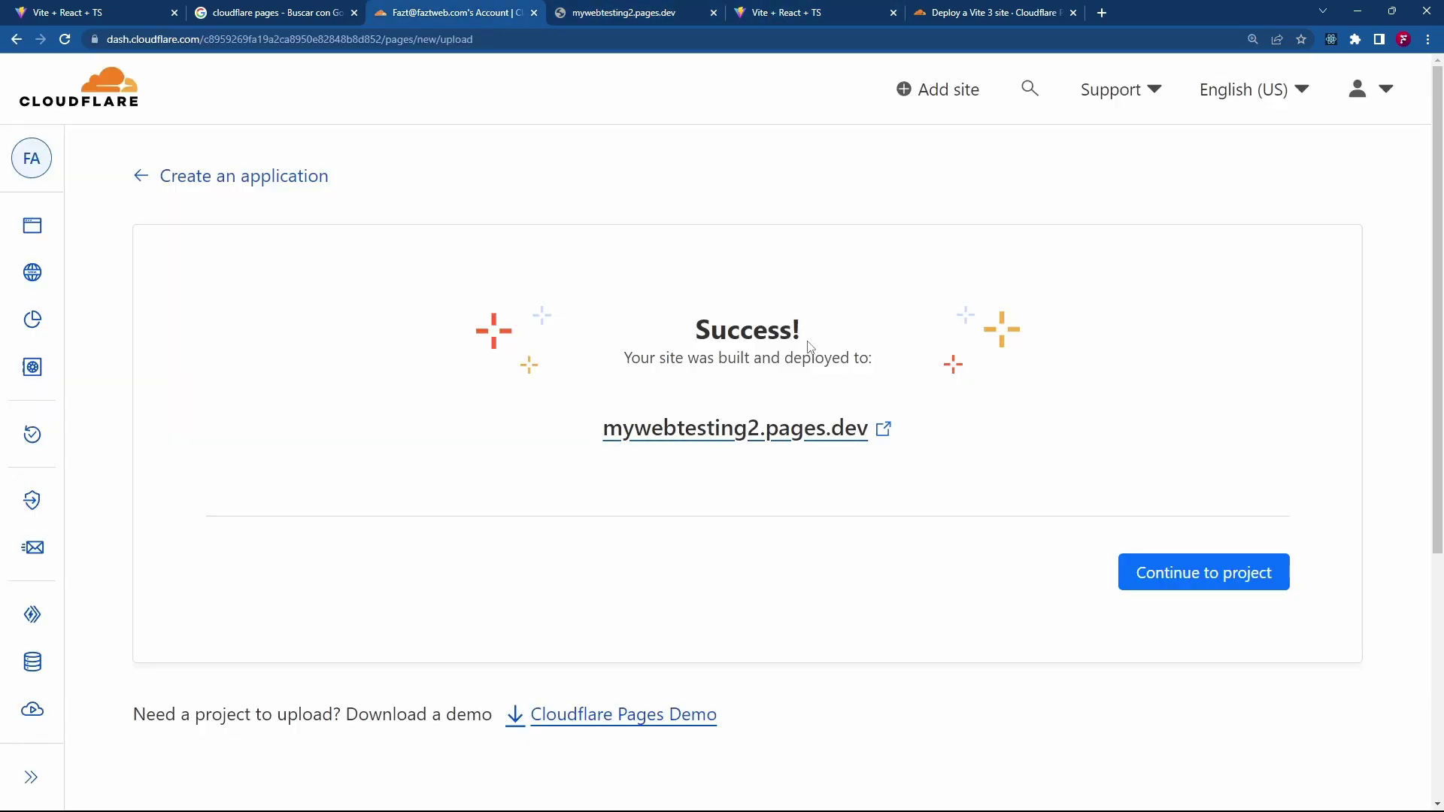
{"action": "left_click", "coordinate": [646, 9]}
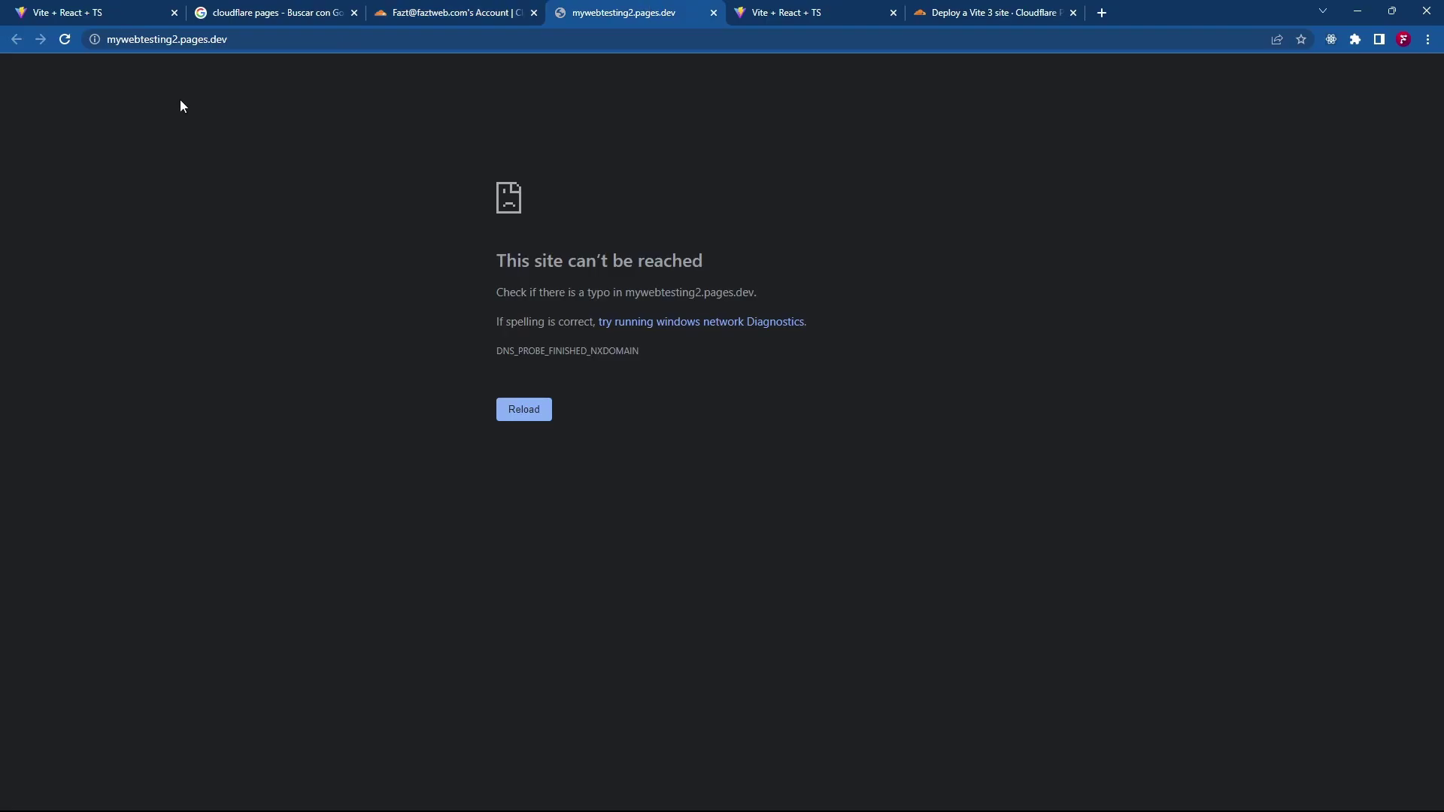
{"action": "left_click", "coordinate": [66, 42]}
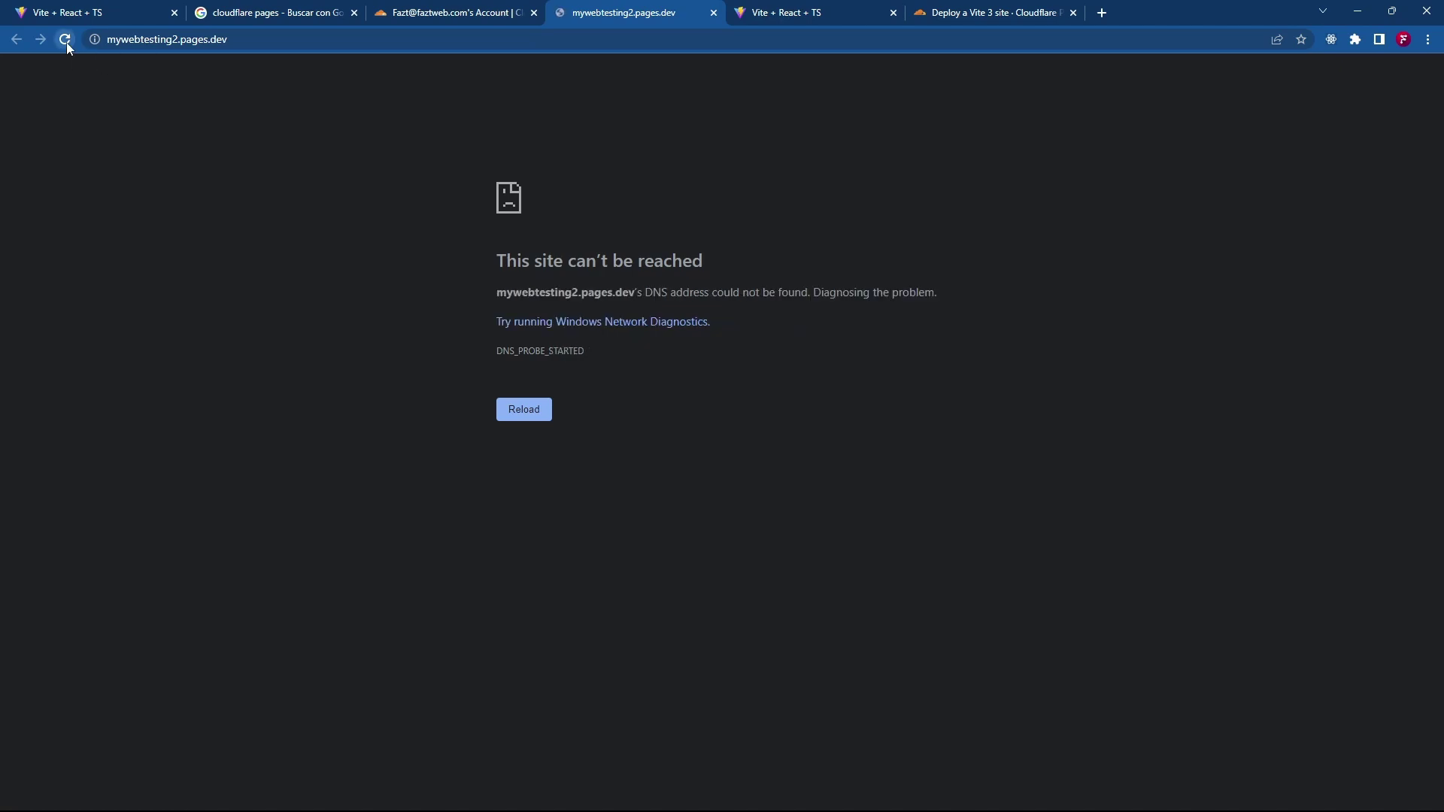
- Continue to the mywebtesting2 project, open the production deployment's details and examine the list of uploaded assets
{"action": "left_click", "coordinate": [472, 13]}
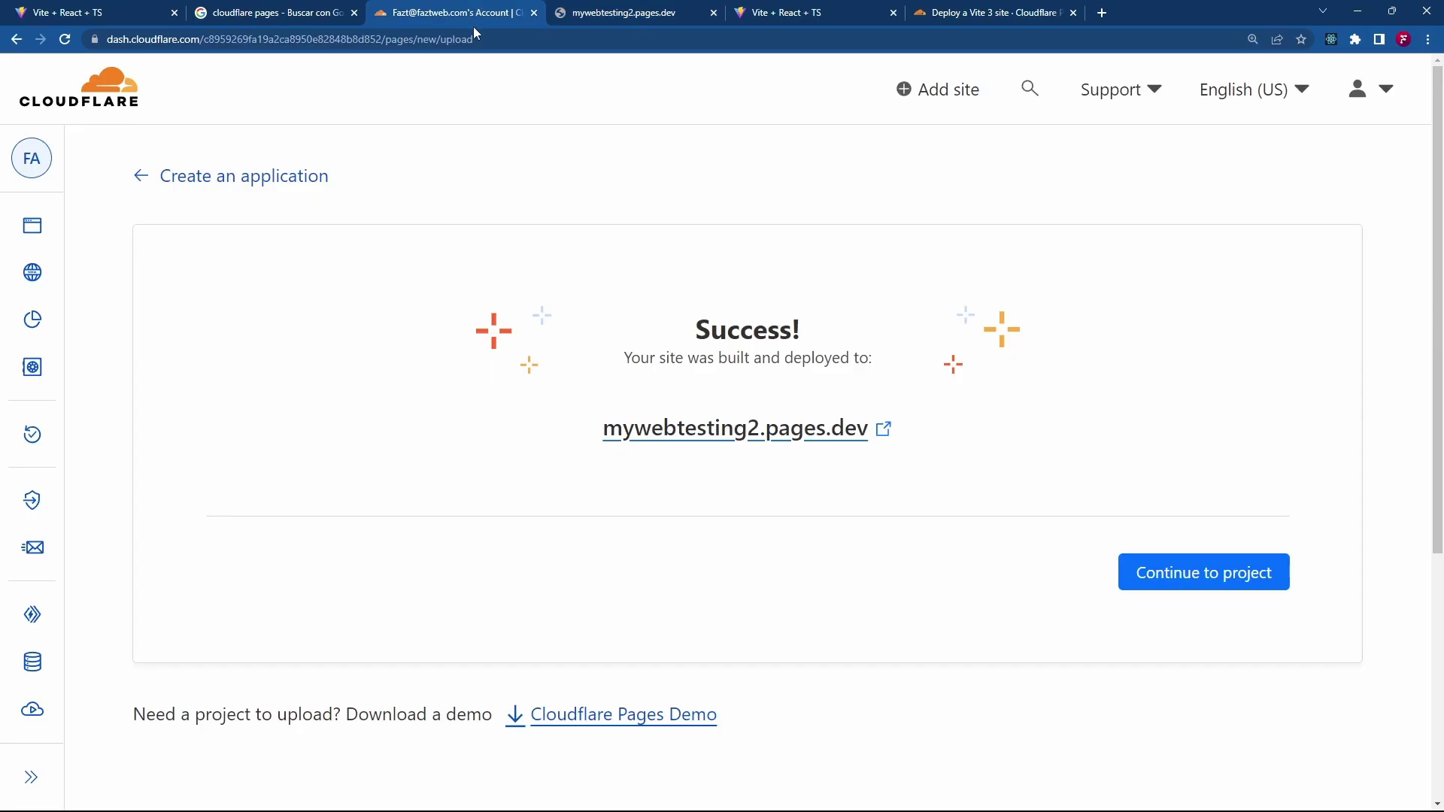
{"action": "left_click", "coordinate": [1149, 575]}
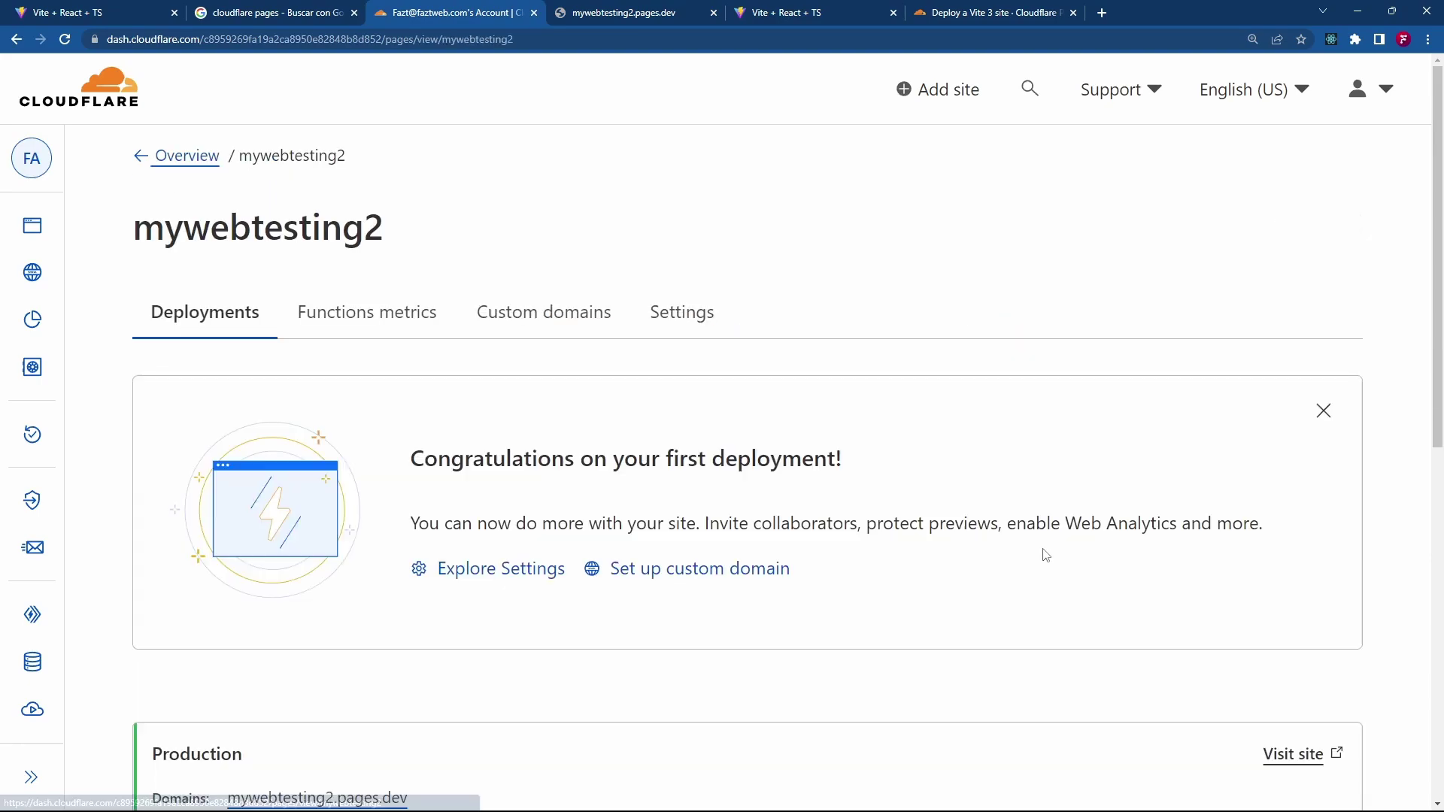
{"action": "scroll", "coordinate": [768, 420], "scroll_direction": "down", "scroll_amount": 7}
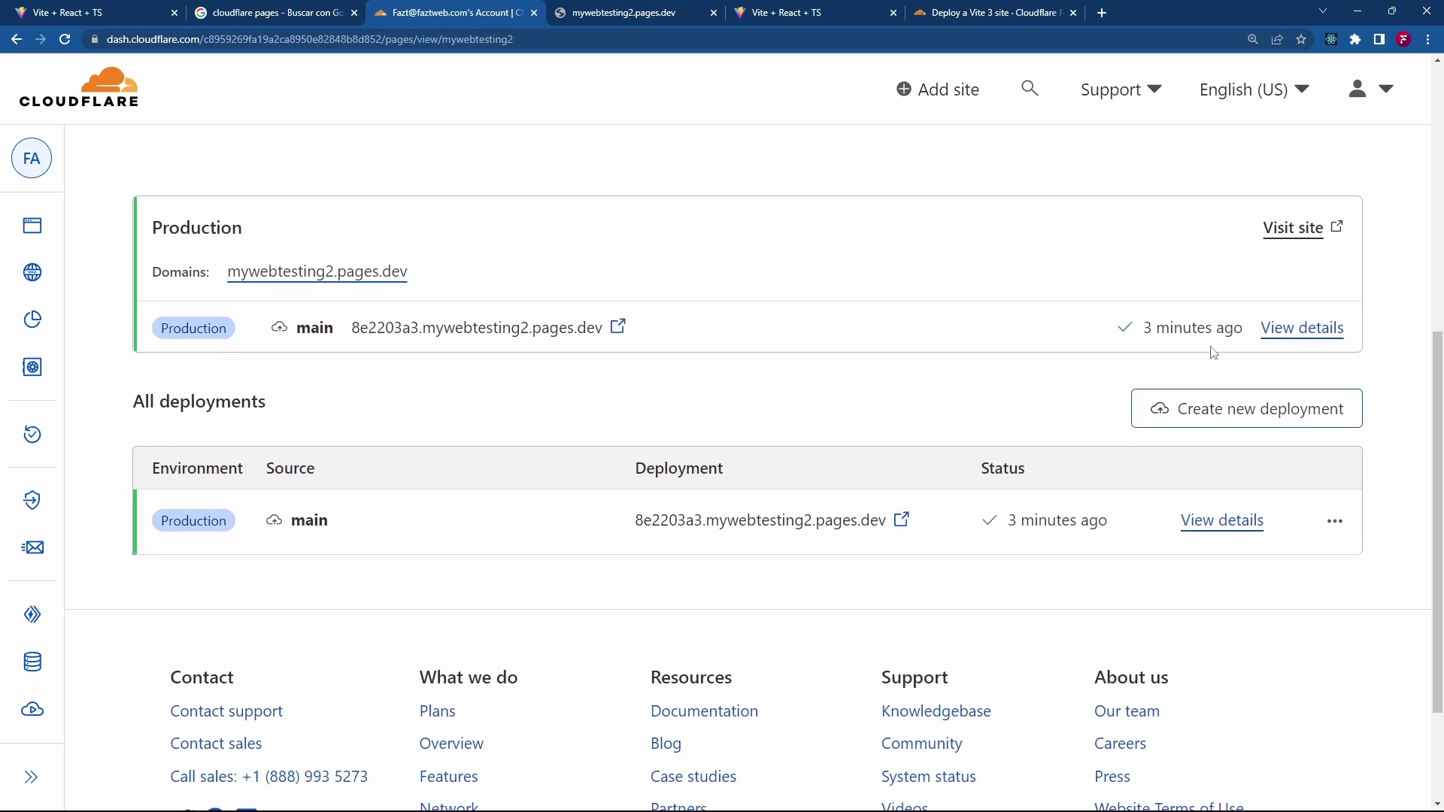
{"action": "left_click", "coordinate": [1314, 338]}
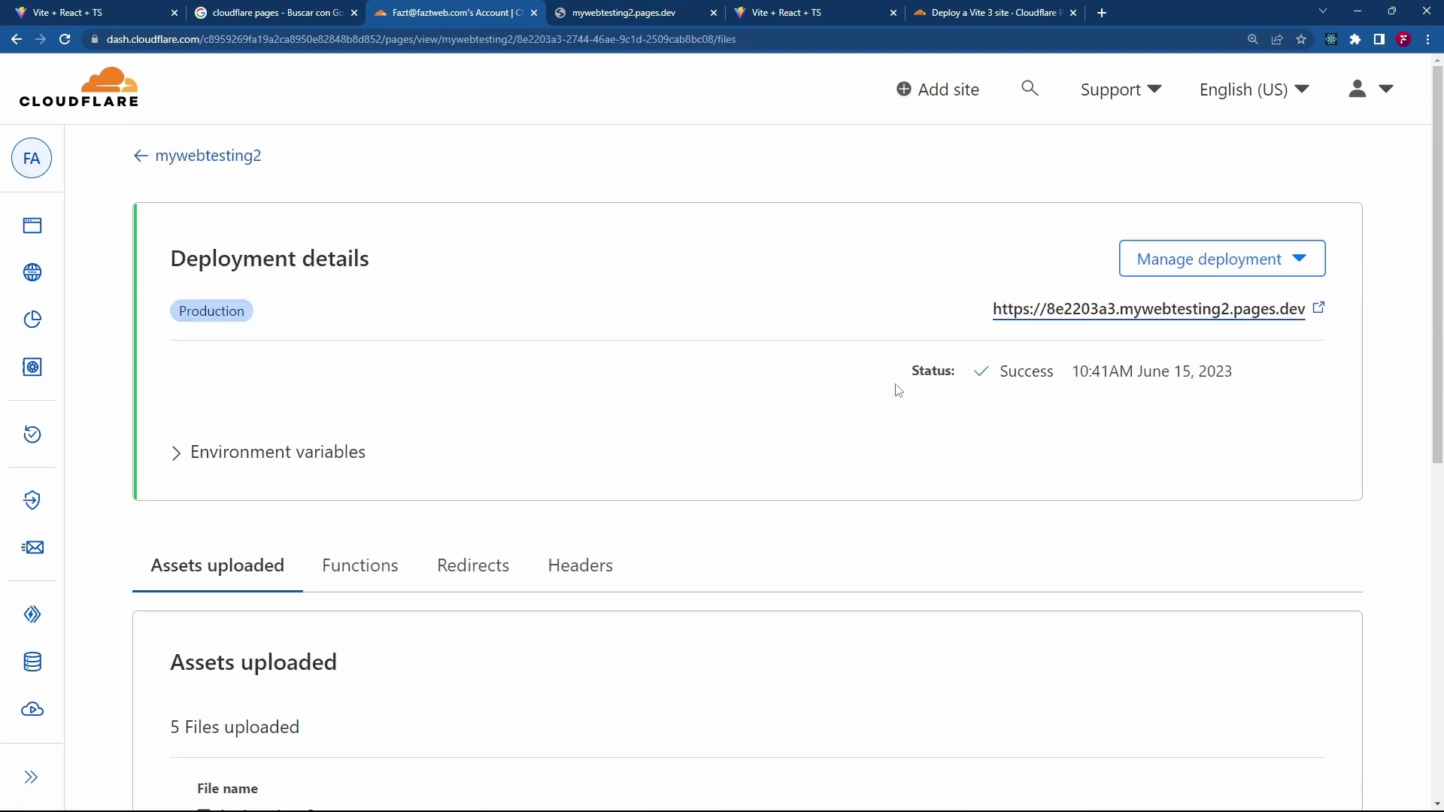
{"action": "scroll", "coordinate": [895, 390], "scroll_direction": "down", "scroll_amount": 5}
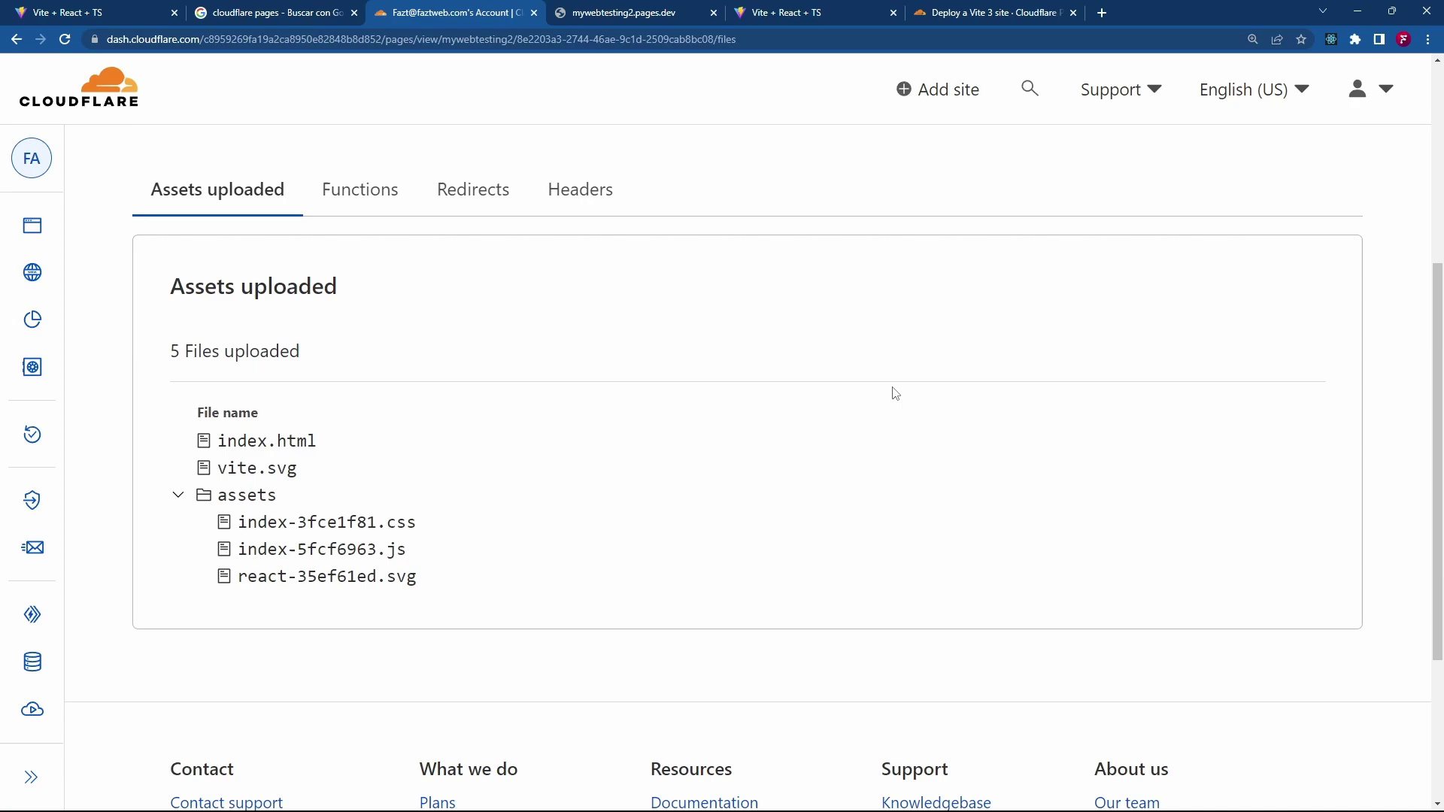
{"action": "left_click", "coordinate": [263, 494]}
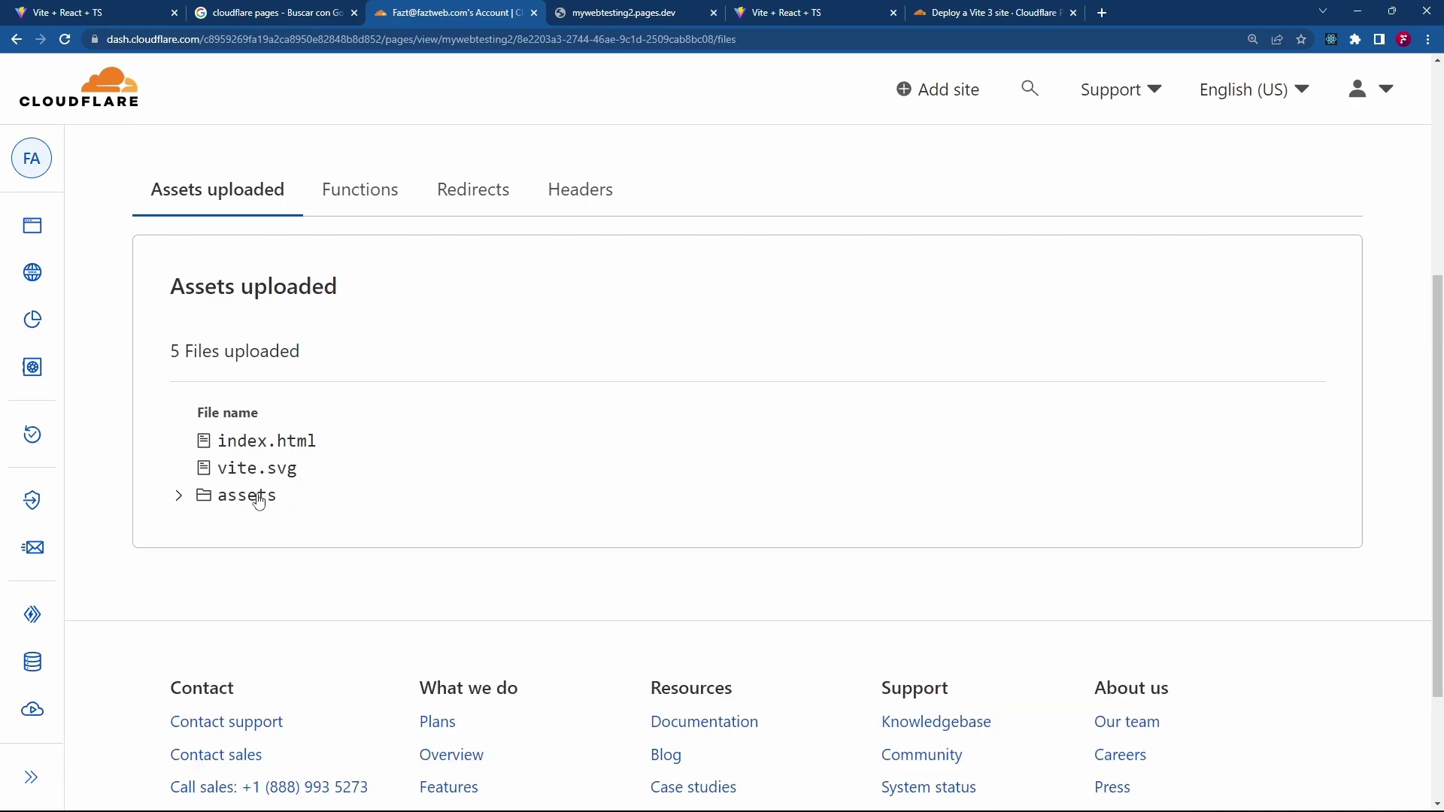
{"action": "left_click", "coordinate": [257, 496]}
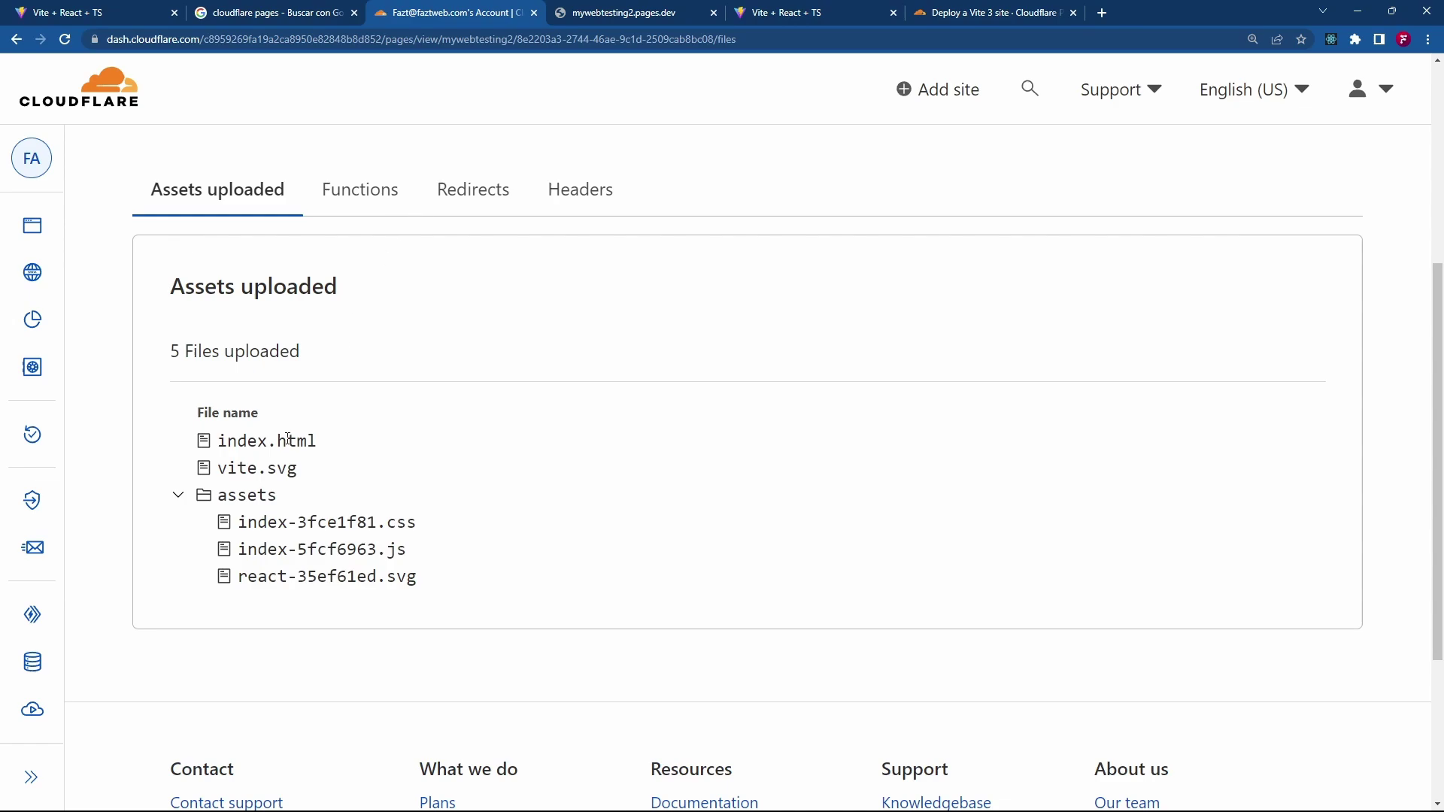
{"action": "scroll", "coordinate": [475, 204], "scroll_direction": "up", "scroll_amount": 3}
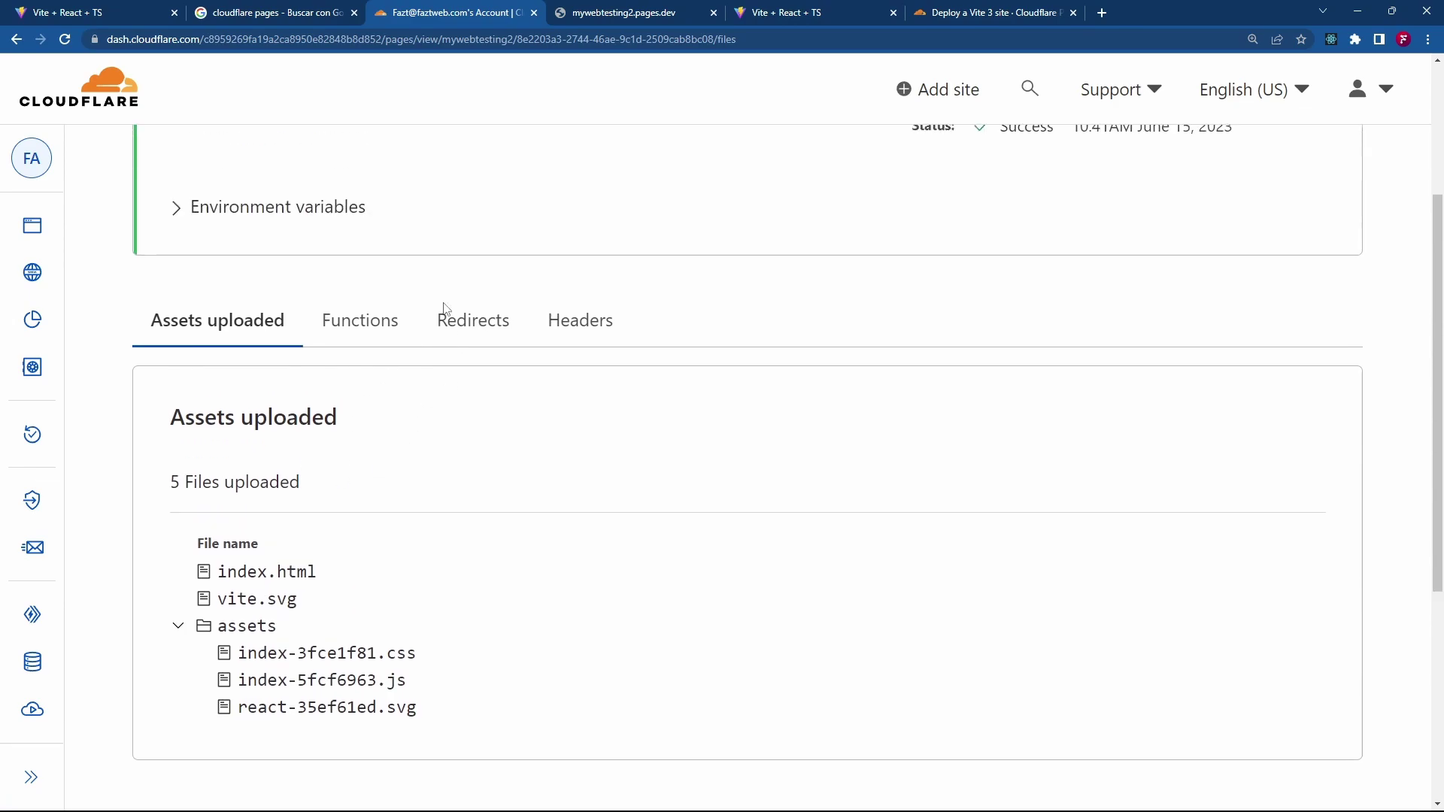
- Recheck the mywebtesting2.pages.dev tab, then open the deployment's own URL from its details in a new tab and close the duplicate
{"action": "left_click", "coordinate": [638, 12]}
{"action": "left_click", "coordinate": [451, 12]}
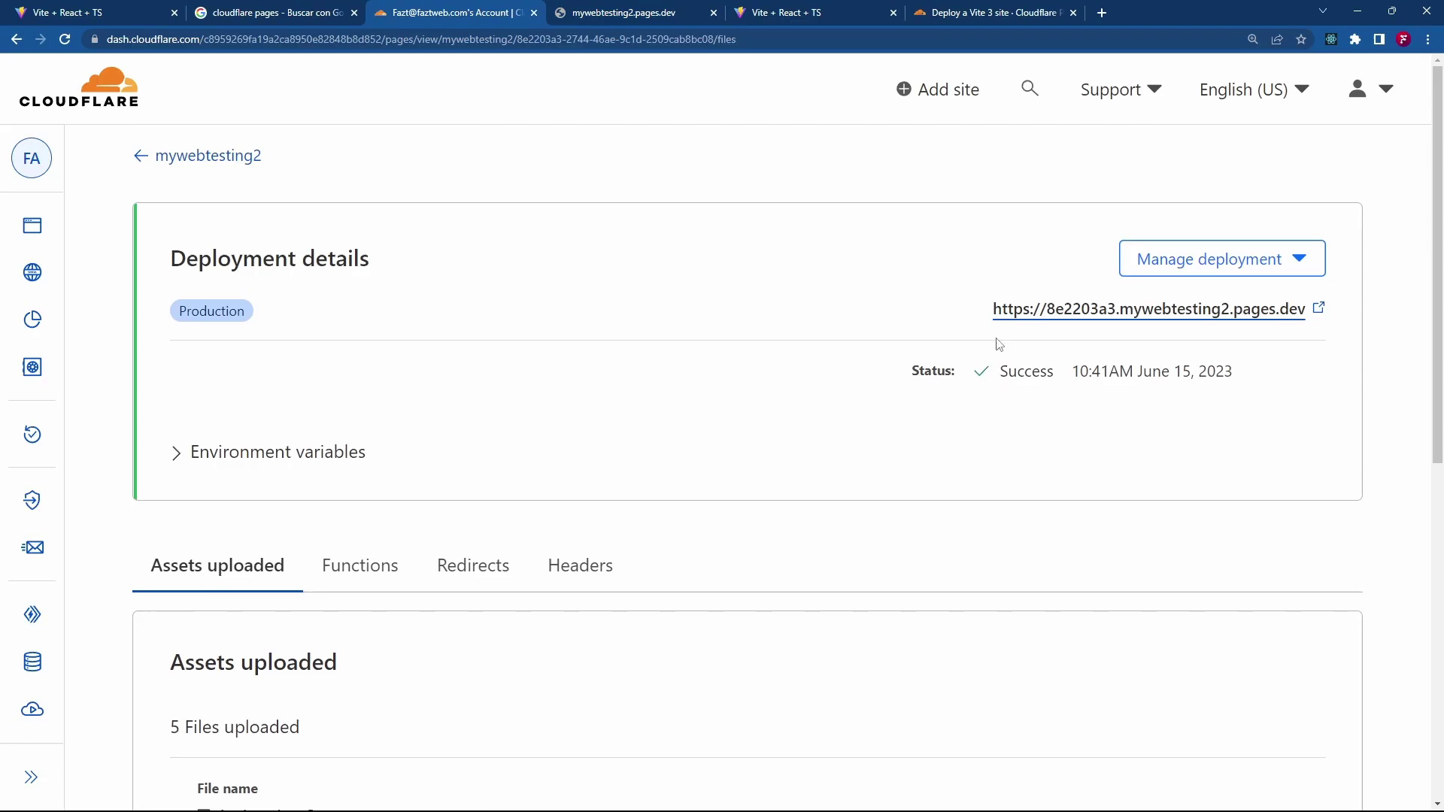
{"action": "middle_click", "coordinate": [1233, 310]}
{"action": "left_click", "coordinate": [779, 15]}
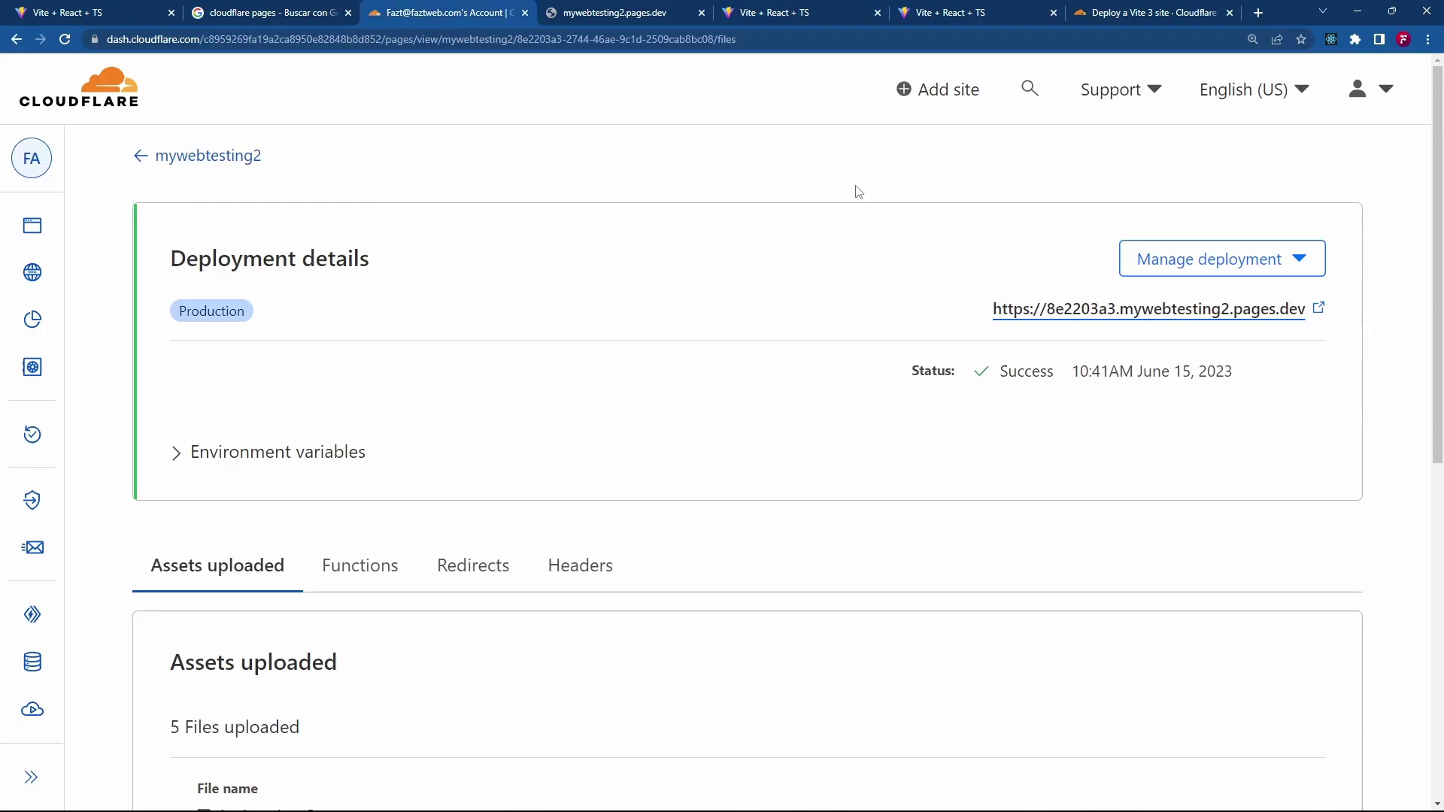
{"action": "left_click", "coordinate": [445, 21]}
{"action": "middle_click", "coordinate": [1113, 311]}
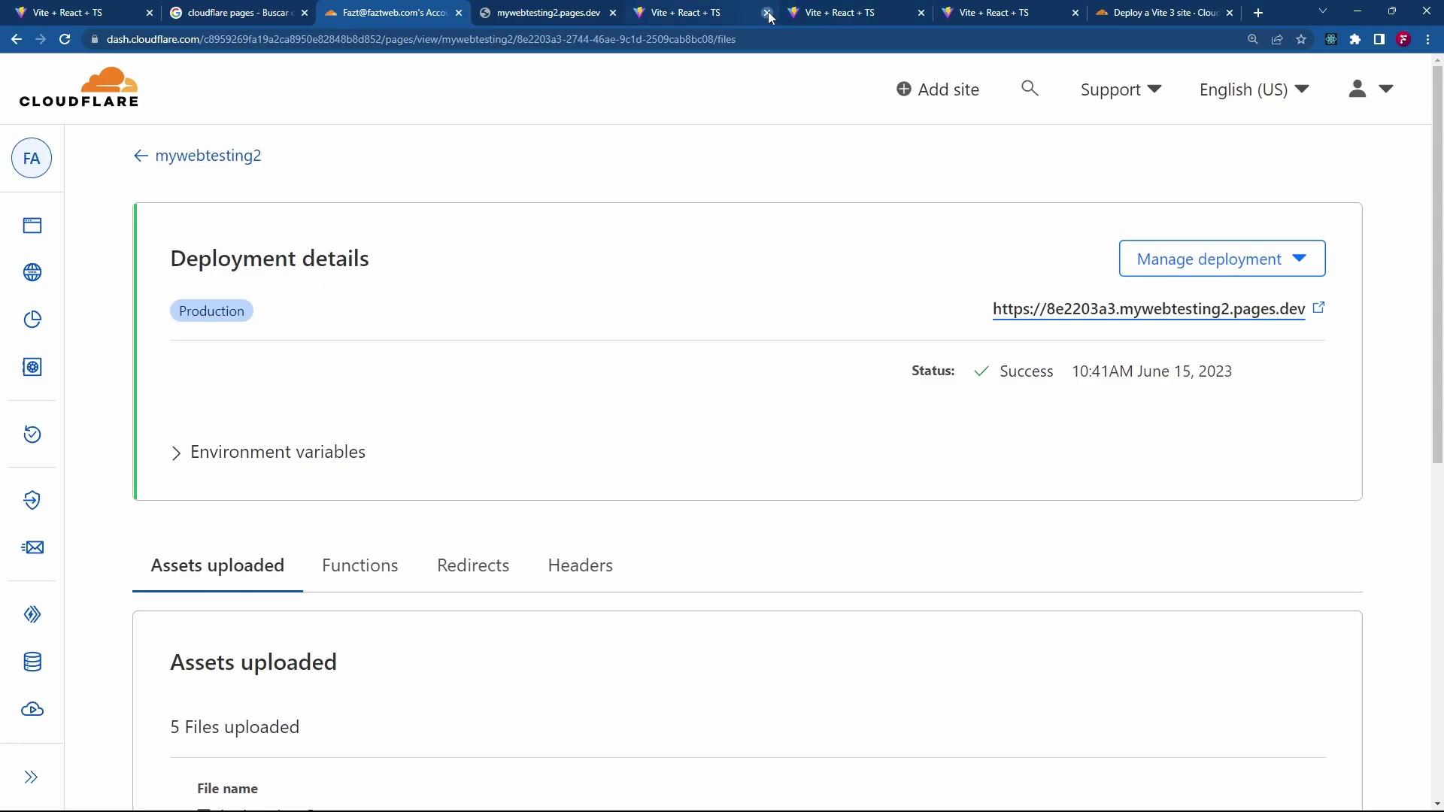
{"action": "left_click", "coordinate": [768, 11]}
- Reload mywebtesting2.pages.dev once more and close its tab
{"action": "left_click", "coordinate": [575, 8]}
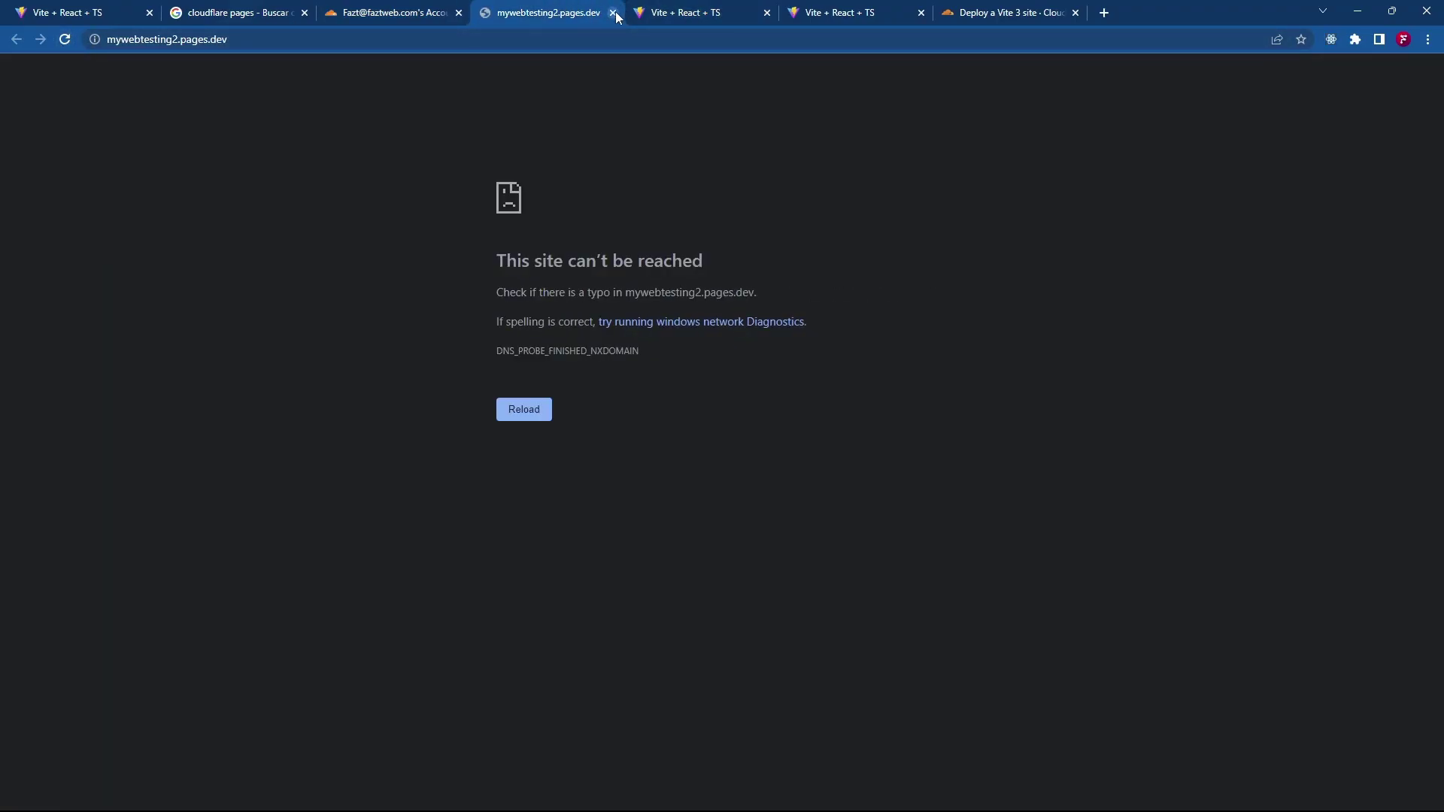
{"action": "left_click", "coordinate": [328, 39]}
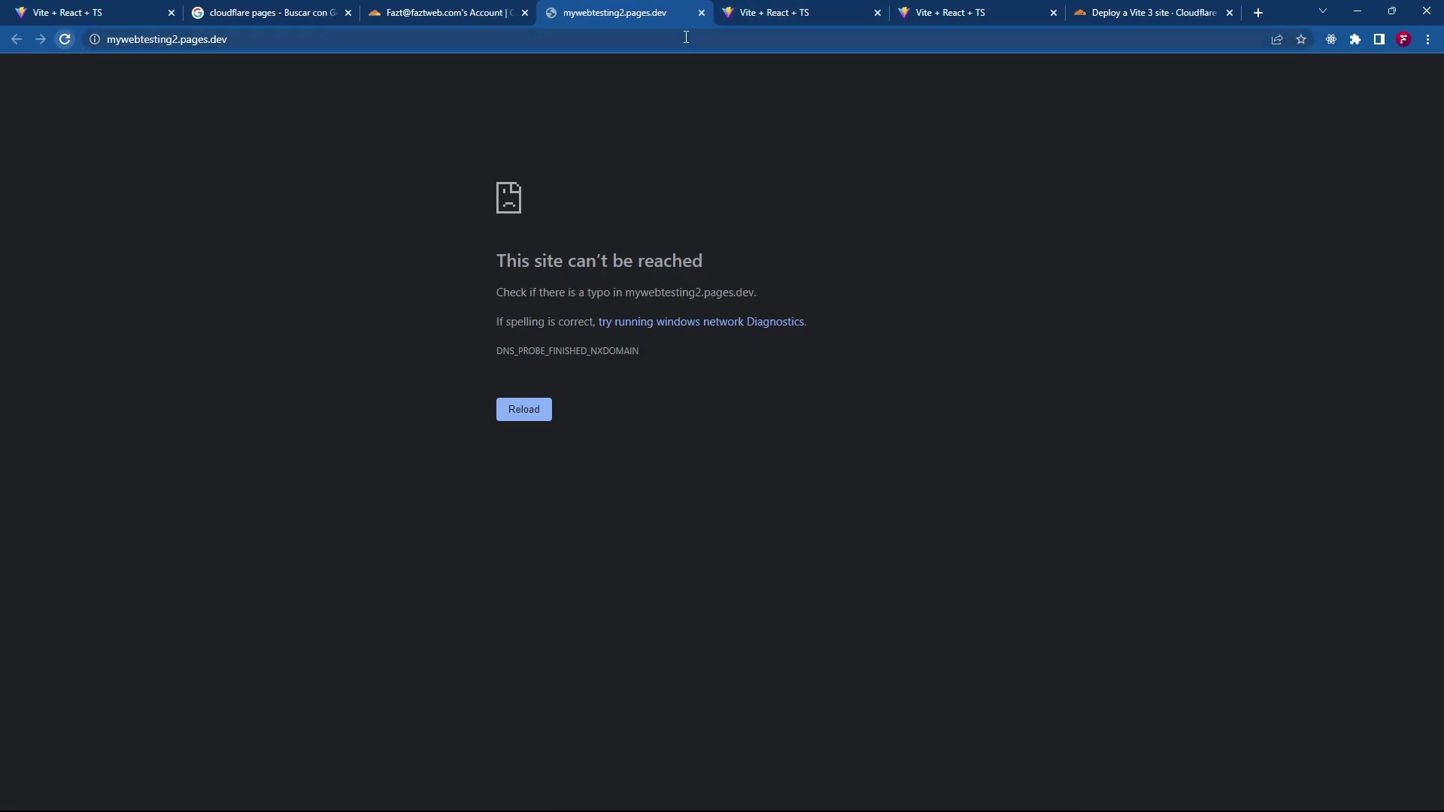
{"action": "left_click", "coordinate": [702, 13]}
- Examine the hash prefix and project name in the deployment's URL, reload the page and close its tab
{"action": "left_click", "coordinate": [188, 39]}
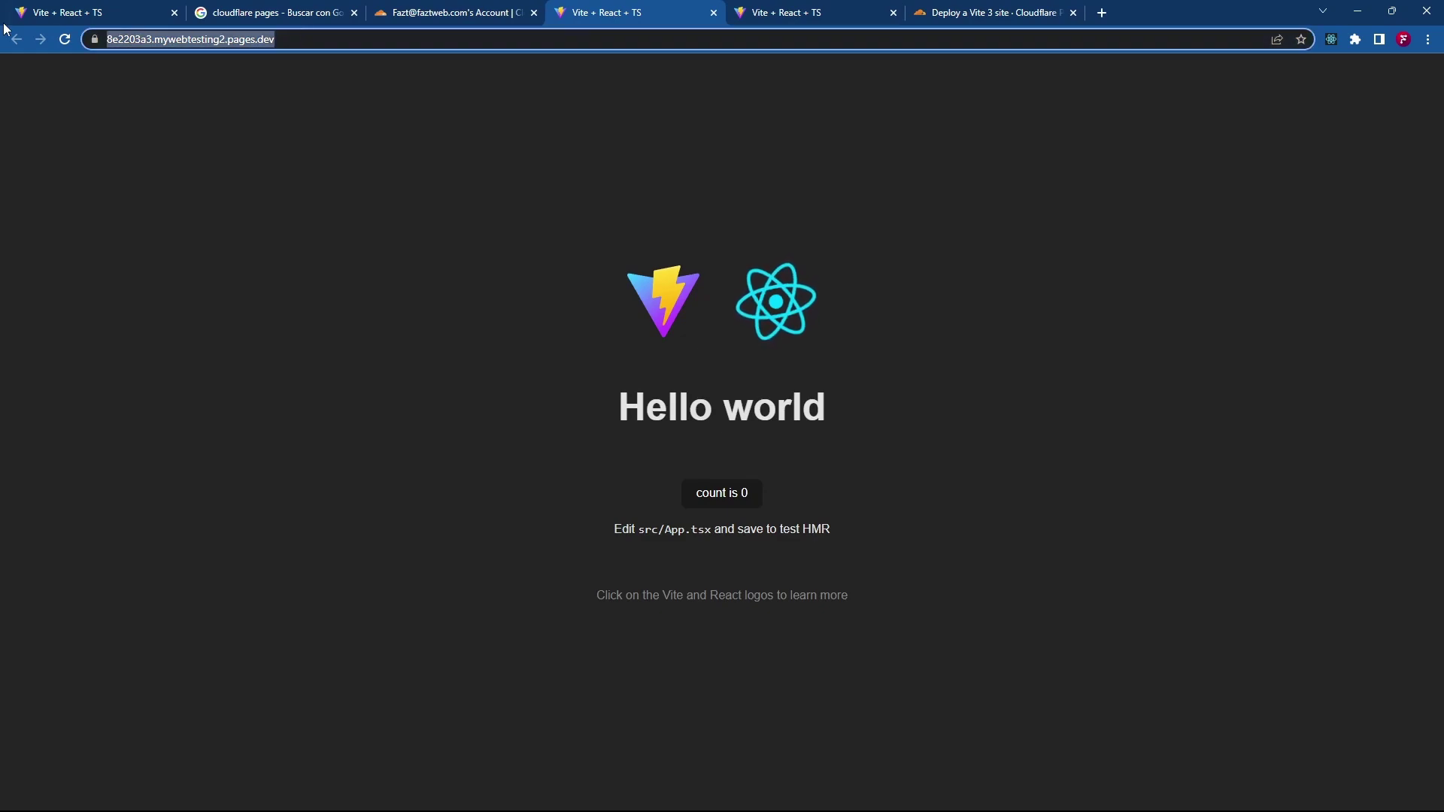
{"action": "double_click", "coordinate": [140, 39]}
{"action": "double_click", "coordinate": [221, 39]}
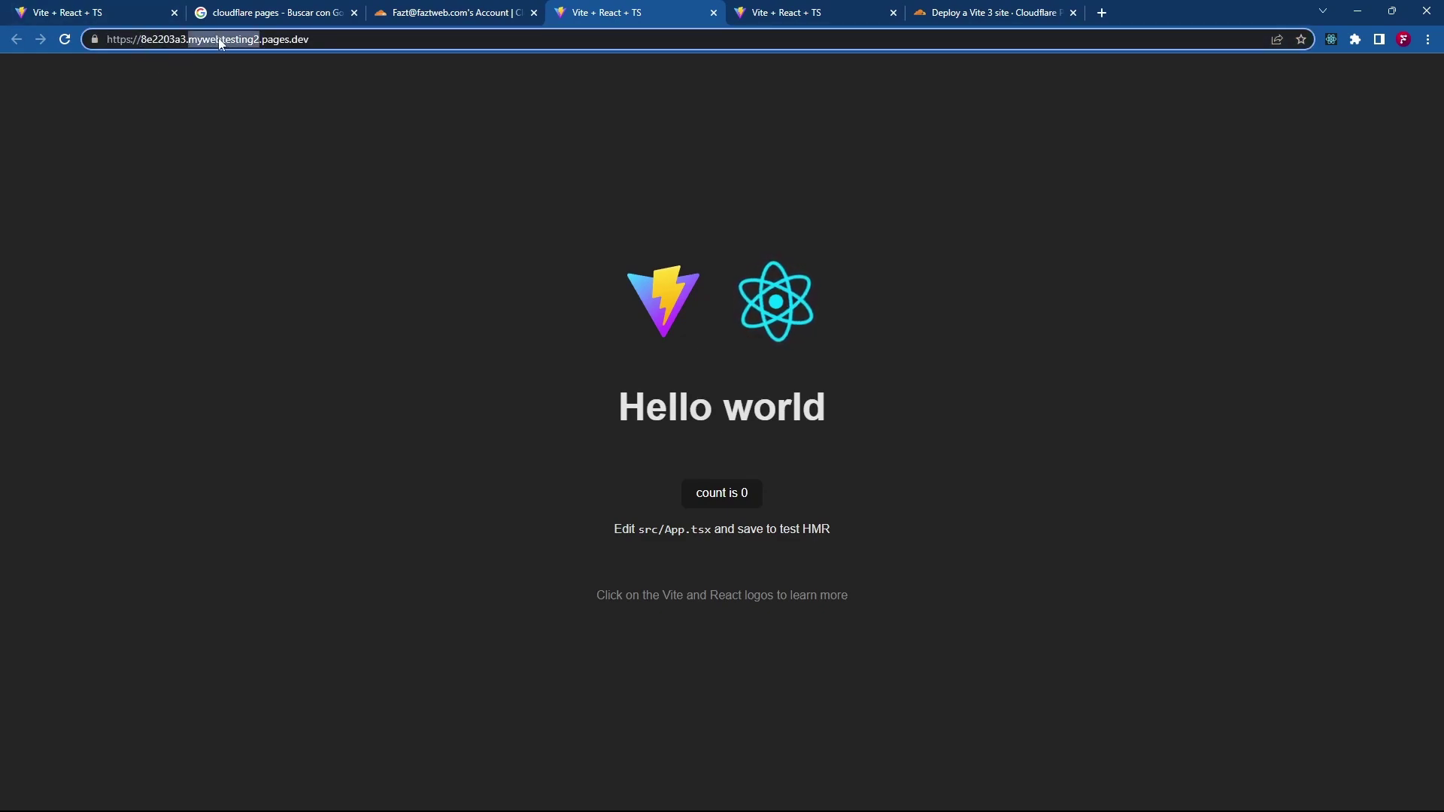
{"action": "left_click", "coordinate": [65, 39]}
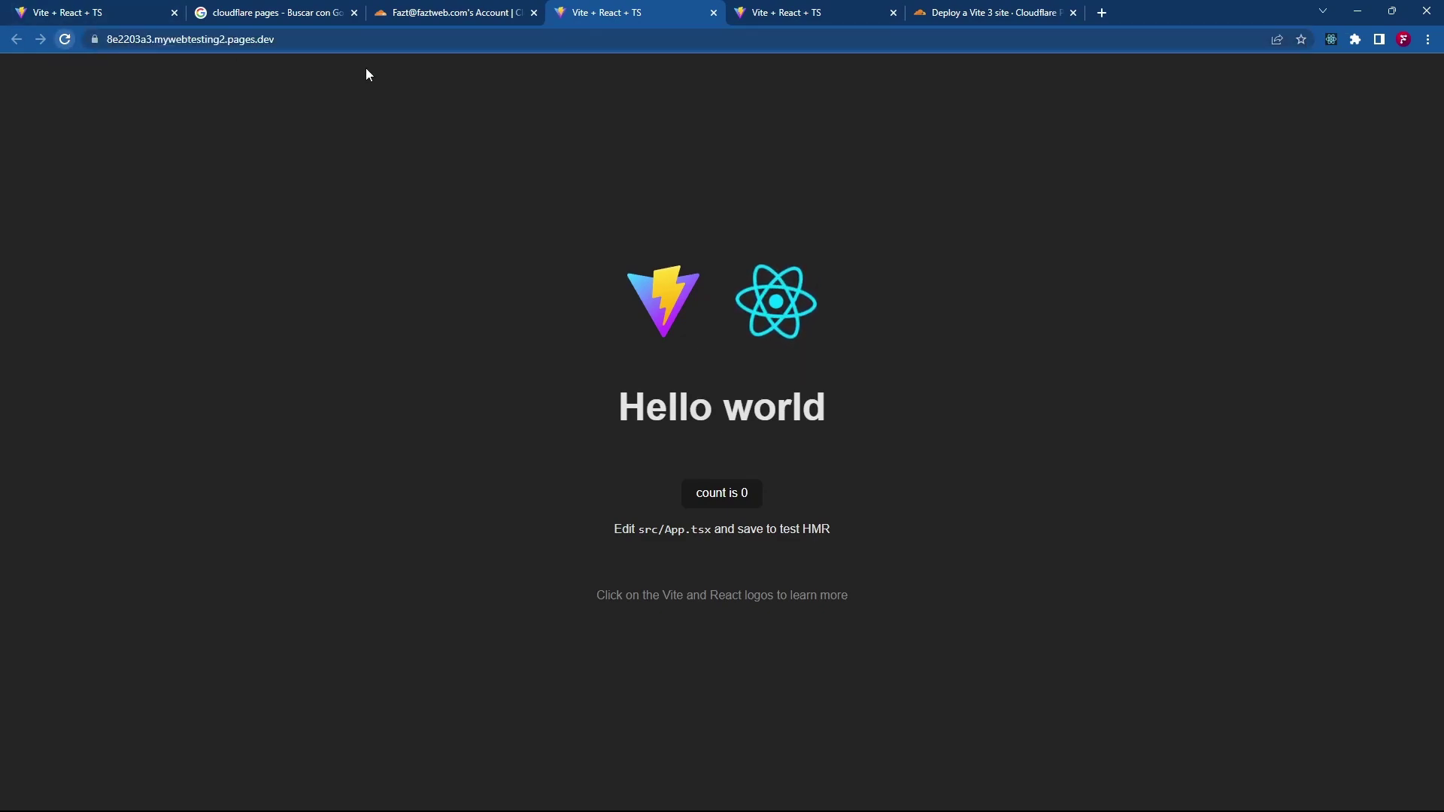
{"action": "left_click", "coordinate": [713, 13]}
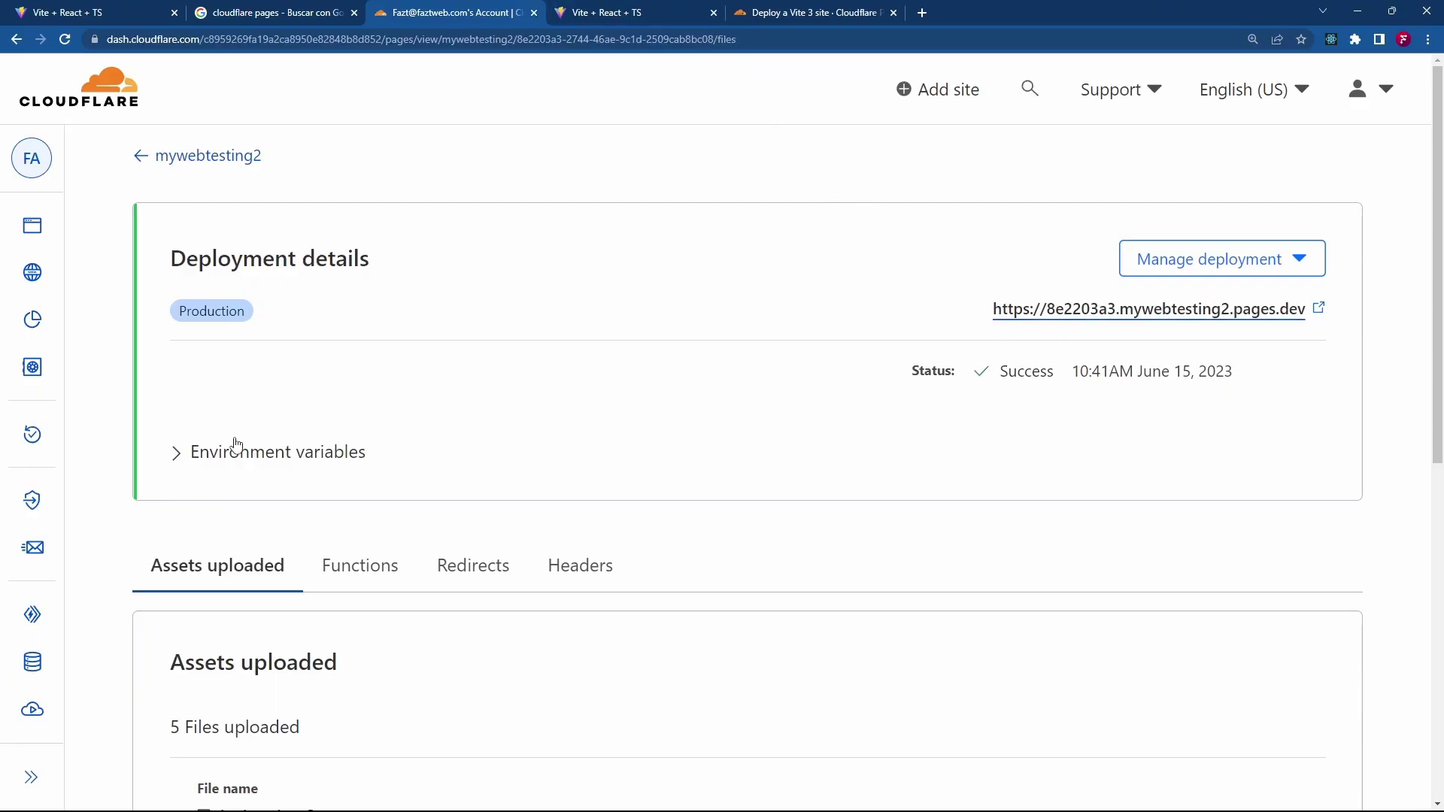
- Return to the mywebtesting2 deployments list and open its production domain in a new tab, enlarging the page
{"action": "left_click", "coordinate": [222, 158]}
{"action": "scroll", "coordinate": [963, 380], "scroll_direction": "down", "scroll_amount": 9}
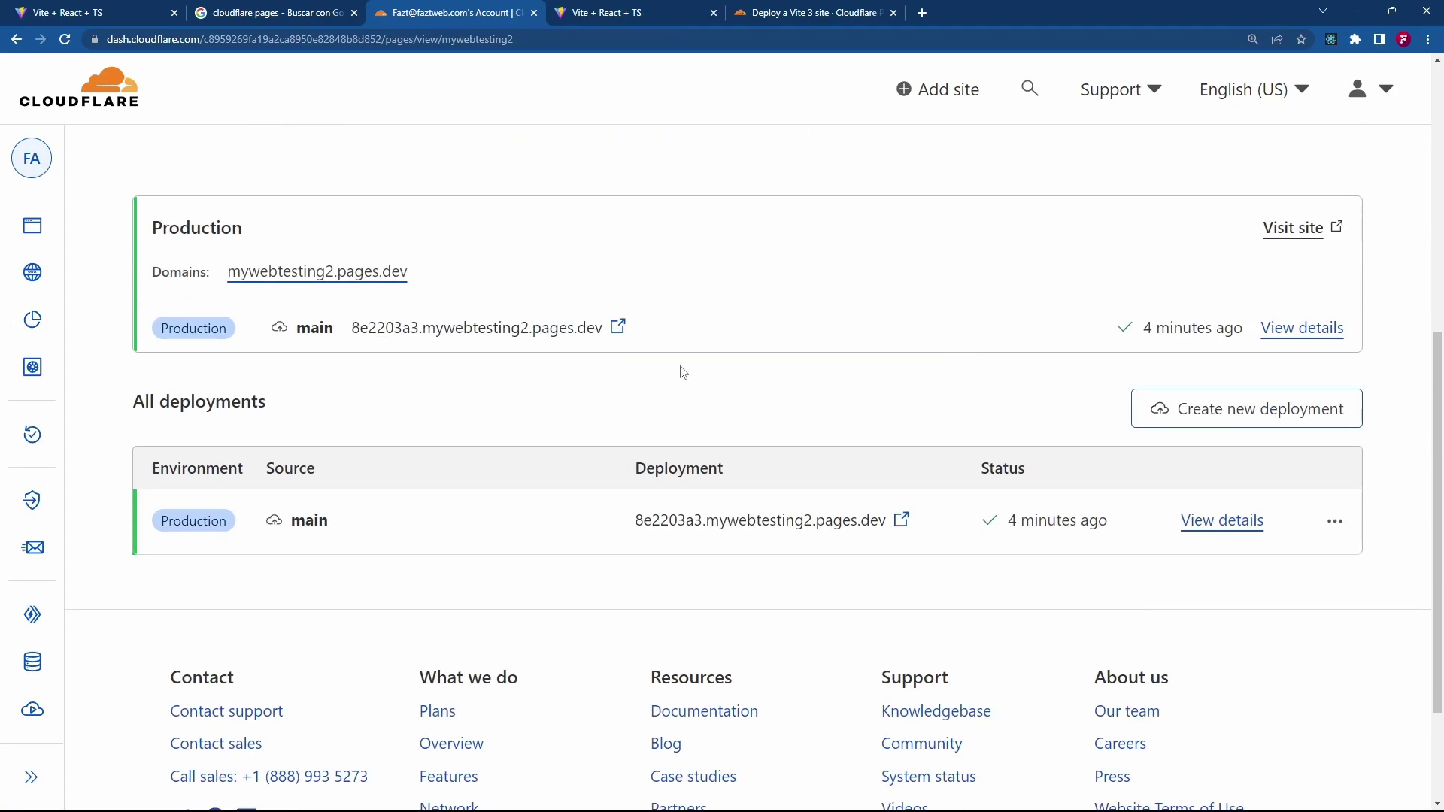
{"action": "left_click", "coordinate": [316, 272], "text": "ctrl"}
{"action": "left_click", "coordinate": [699, 10]}
{"action": "key", "text": "ctrl+plus"}
{"action": "key", "text": "ctrl+plus"}
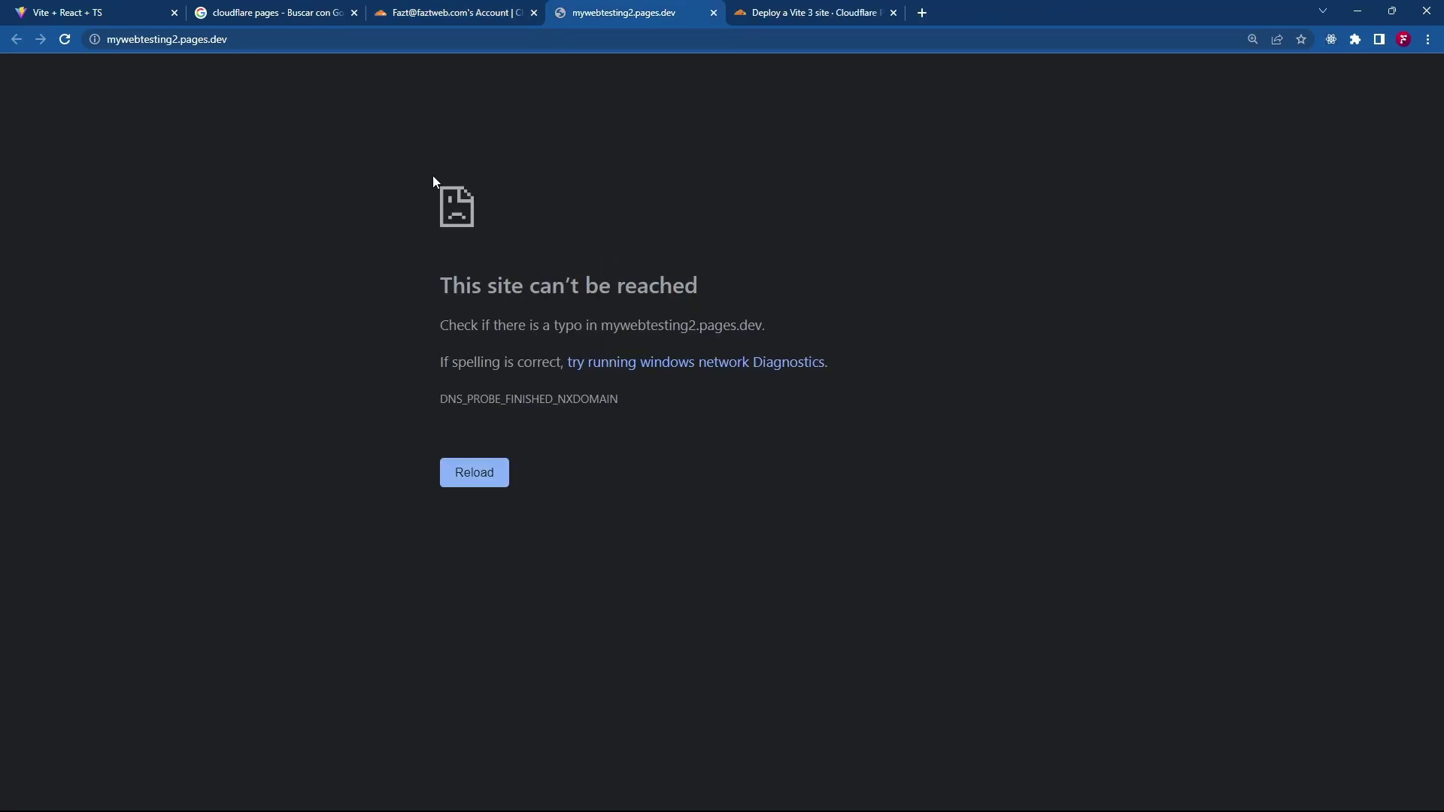
- Go back to the deployment details in the Cloudflare dashboard and open the deployment-specific URL
{"action": "left_click", "coordinate": [458, 4]}
{"action": "key", "text": "ctrl+0"}
{"action": "scroll", "coordinate": [645, 392], "scroll_direction": "up", "scroll_amount": 5}
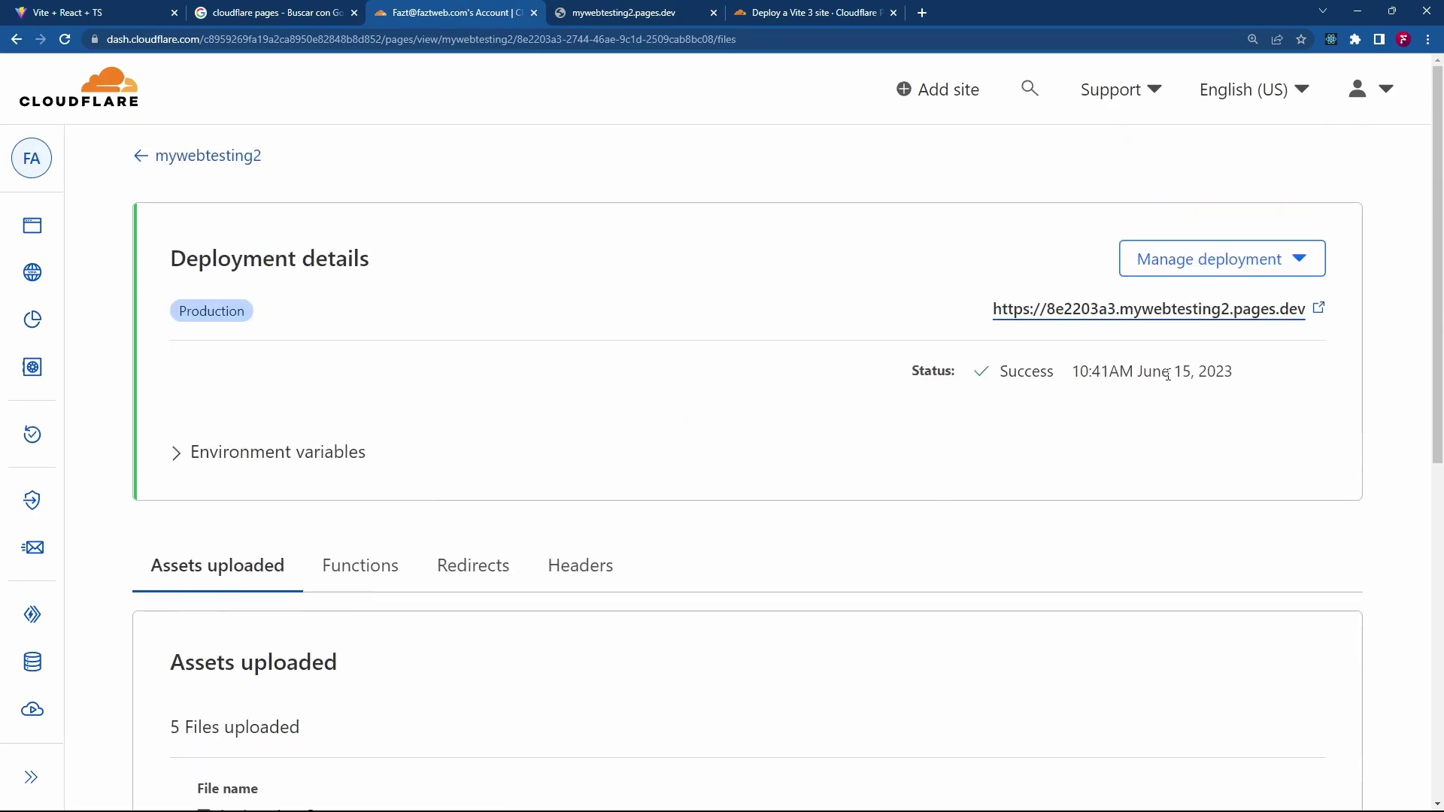
{"action": "left_click", "coordinate": [1136, 319]}
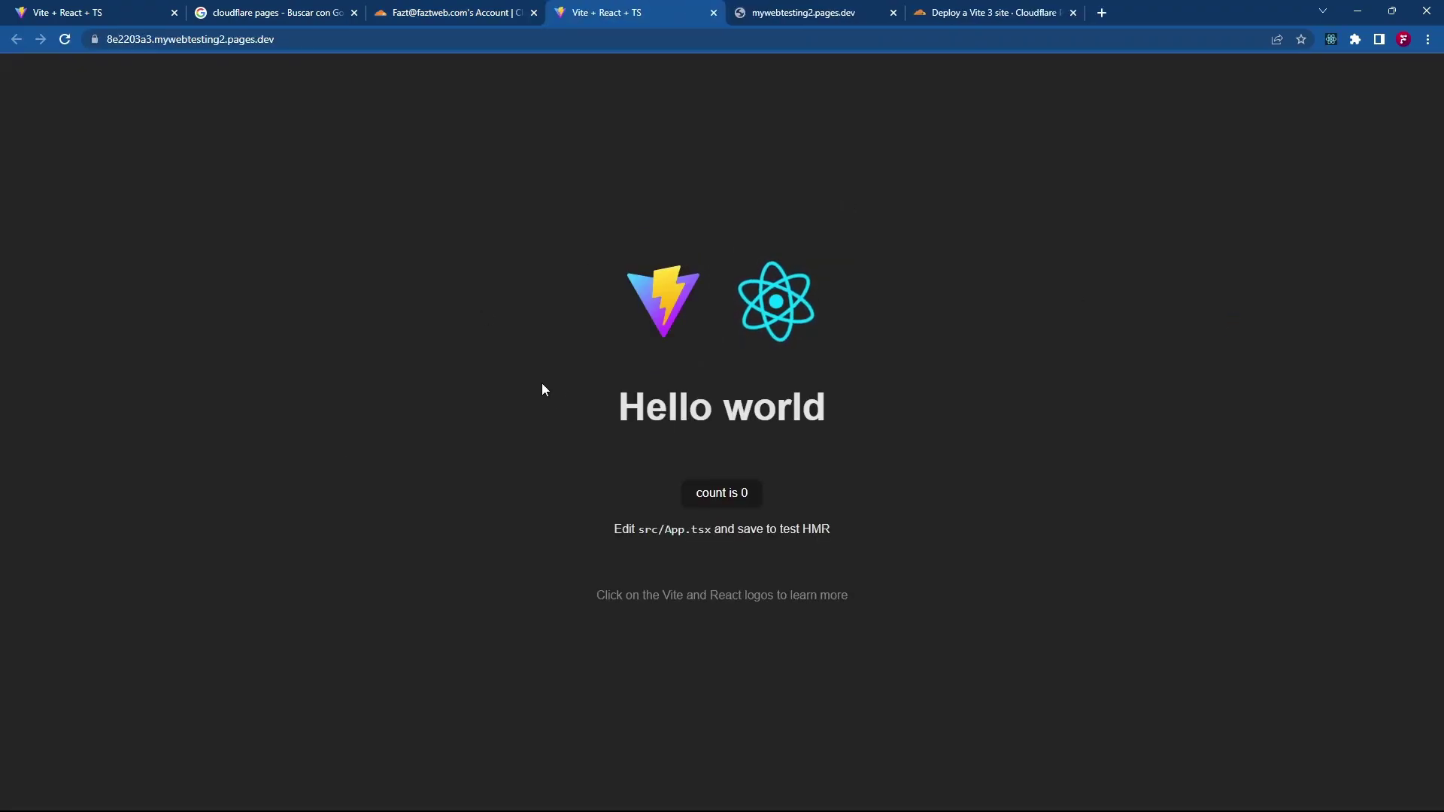
- Close both mywebtesting2 site tabs and return to the project's deployments list in the Cloudflare dashboard
{"action": "key", "text": "ctrl+w"}
{"action": "left_click", "coordinate": [616, 21]}
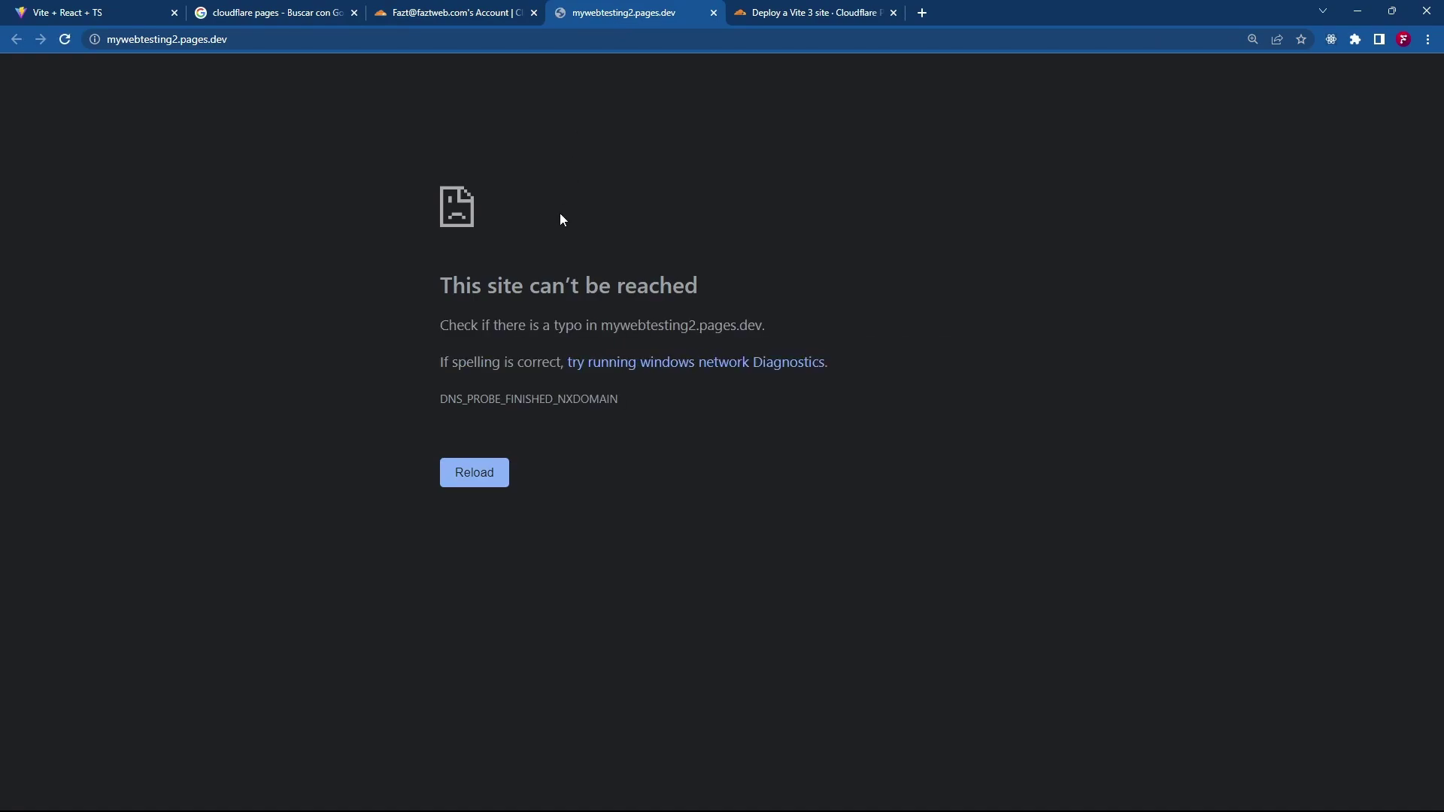
{"action": "key", "text": "ctrl+w"}
{"action": "left_click", "coordinate": [480, 17]}
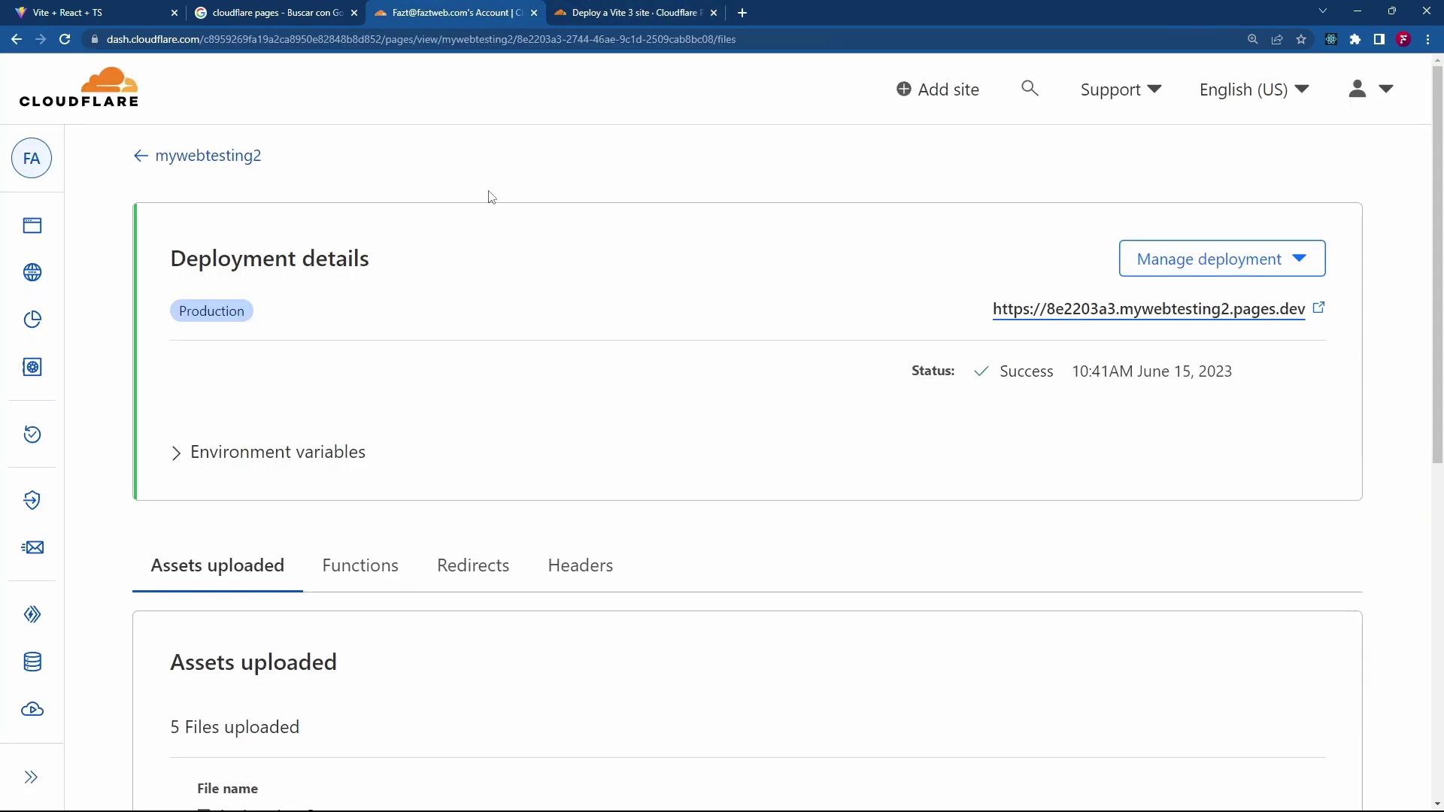
{"action": "left_click", "coordinate": [239, 157]}
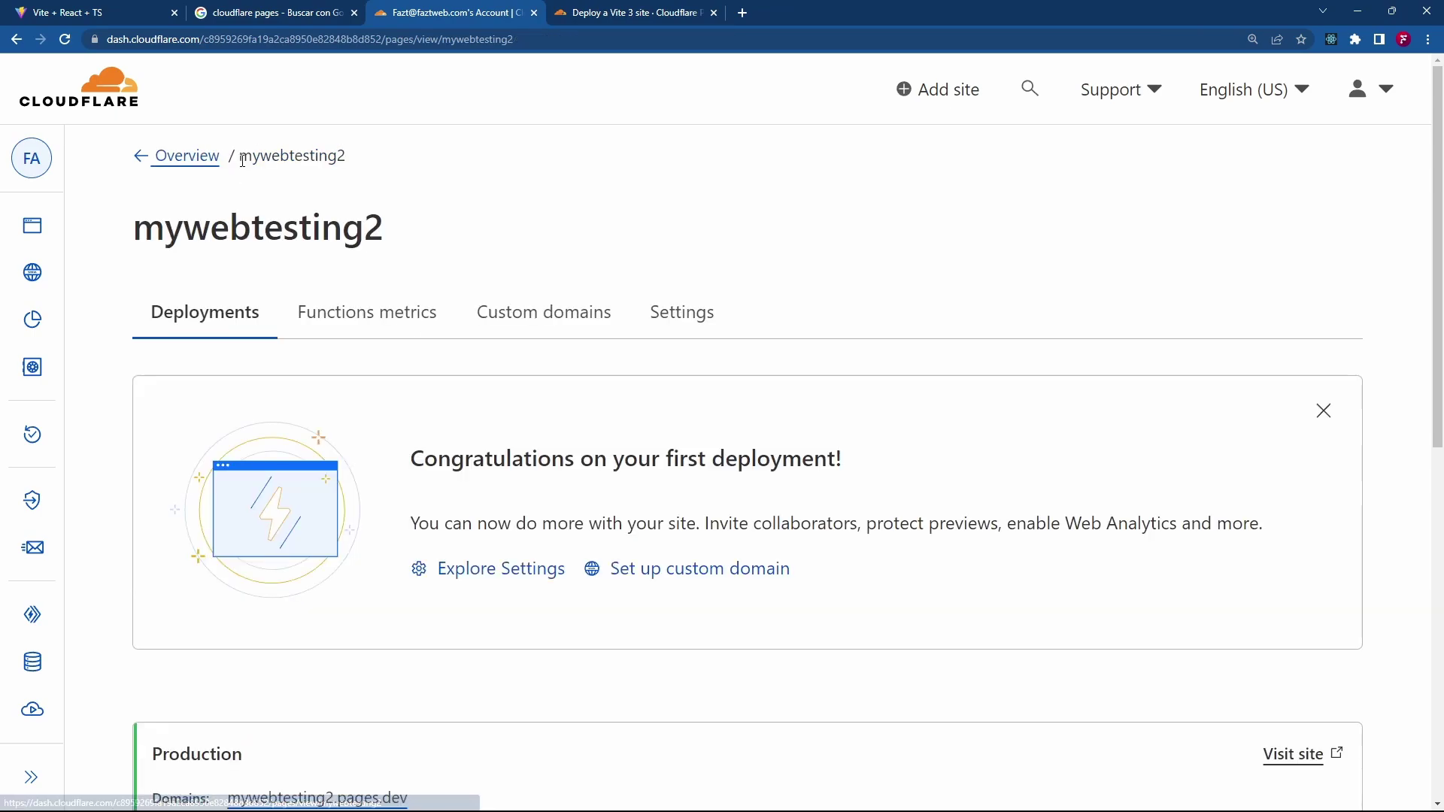
{"action": "scroll", "coordinate": [645, 329], "scroll_direction": "down", "scroll_amount": 5}
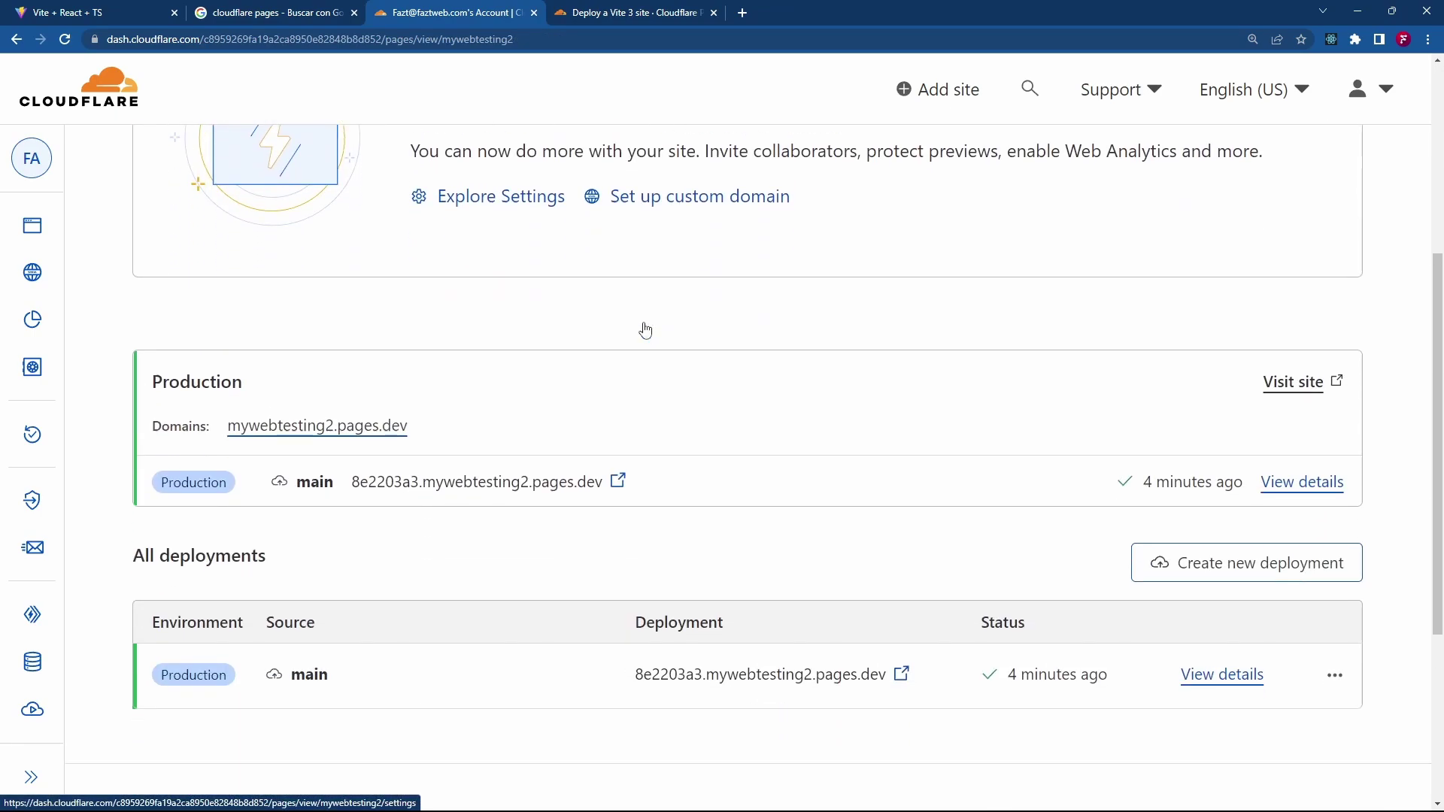
- Skim the Deploy a Vite 3 site guide and search the web for "vitejs cloudflare deploy"
{"action": "left_click", "coordinate": [618, 8]}
{"action": "scroll", "coordinate": [643, 353], "scroll_direction": "up", "scroll_amount": 12}
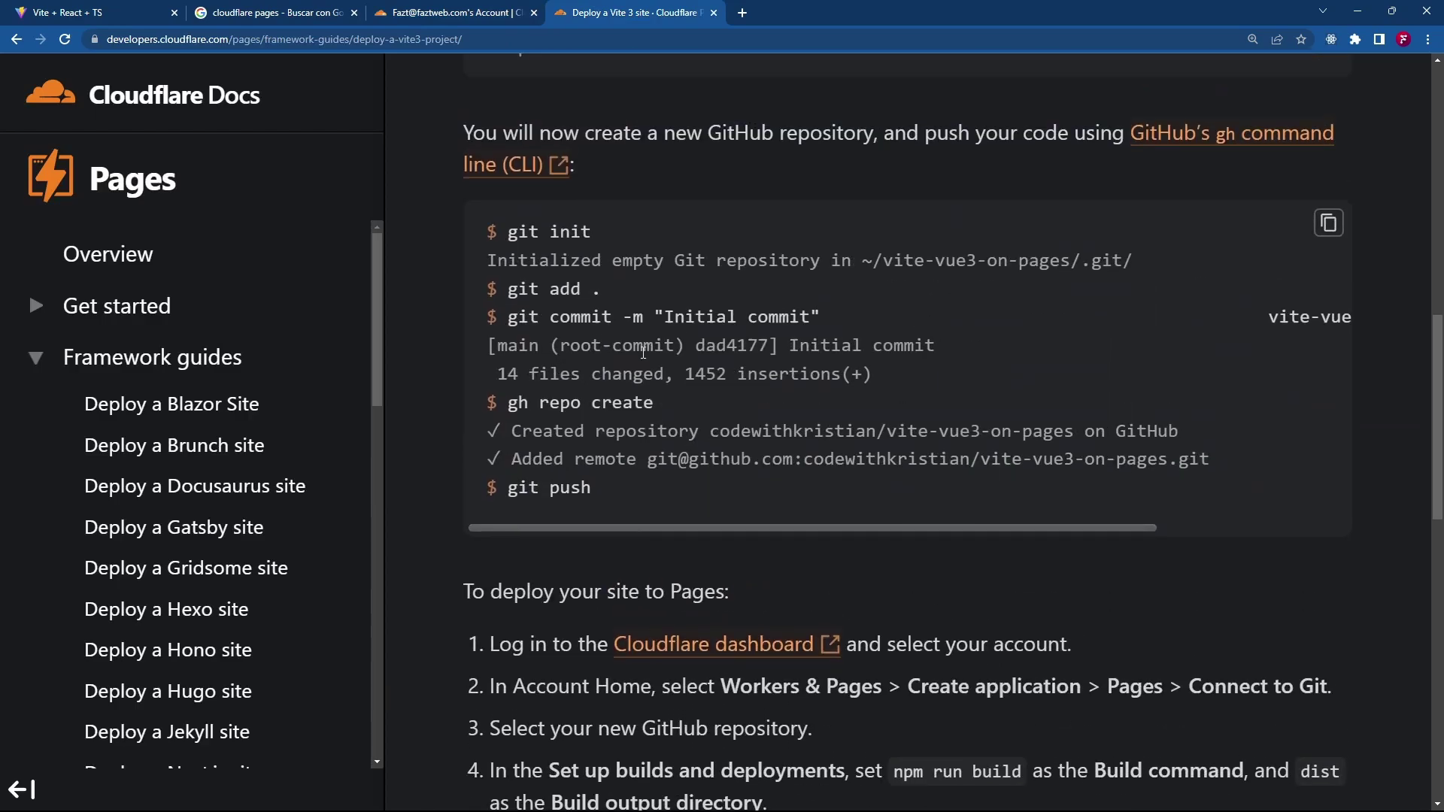
{"action": "left_click", "coordinate": [615, 46]}
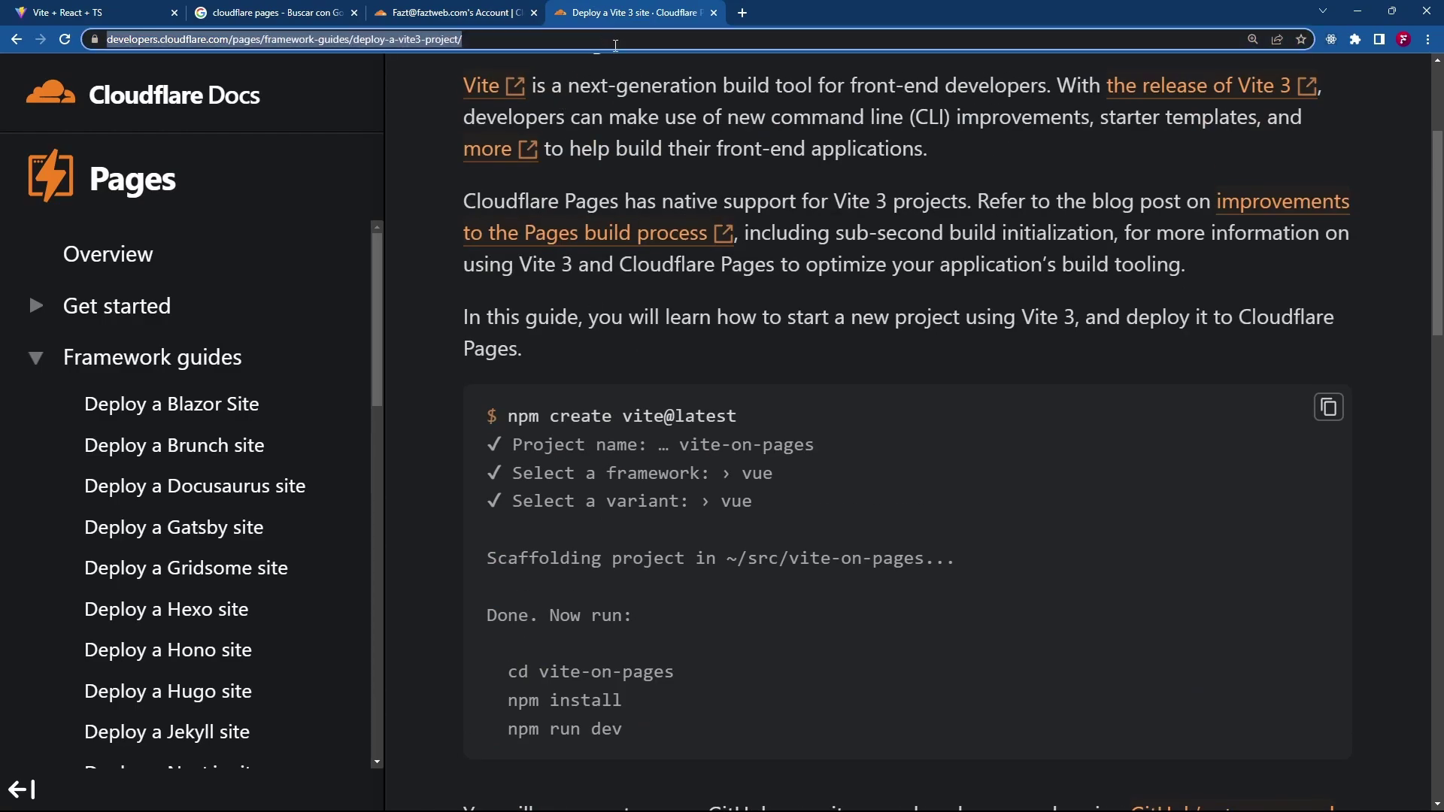
{"action": "type", "text": "vitejs cloud"}
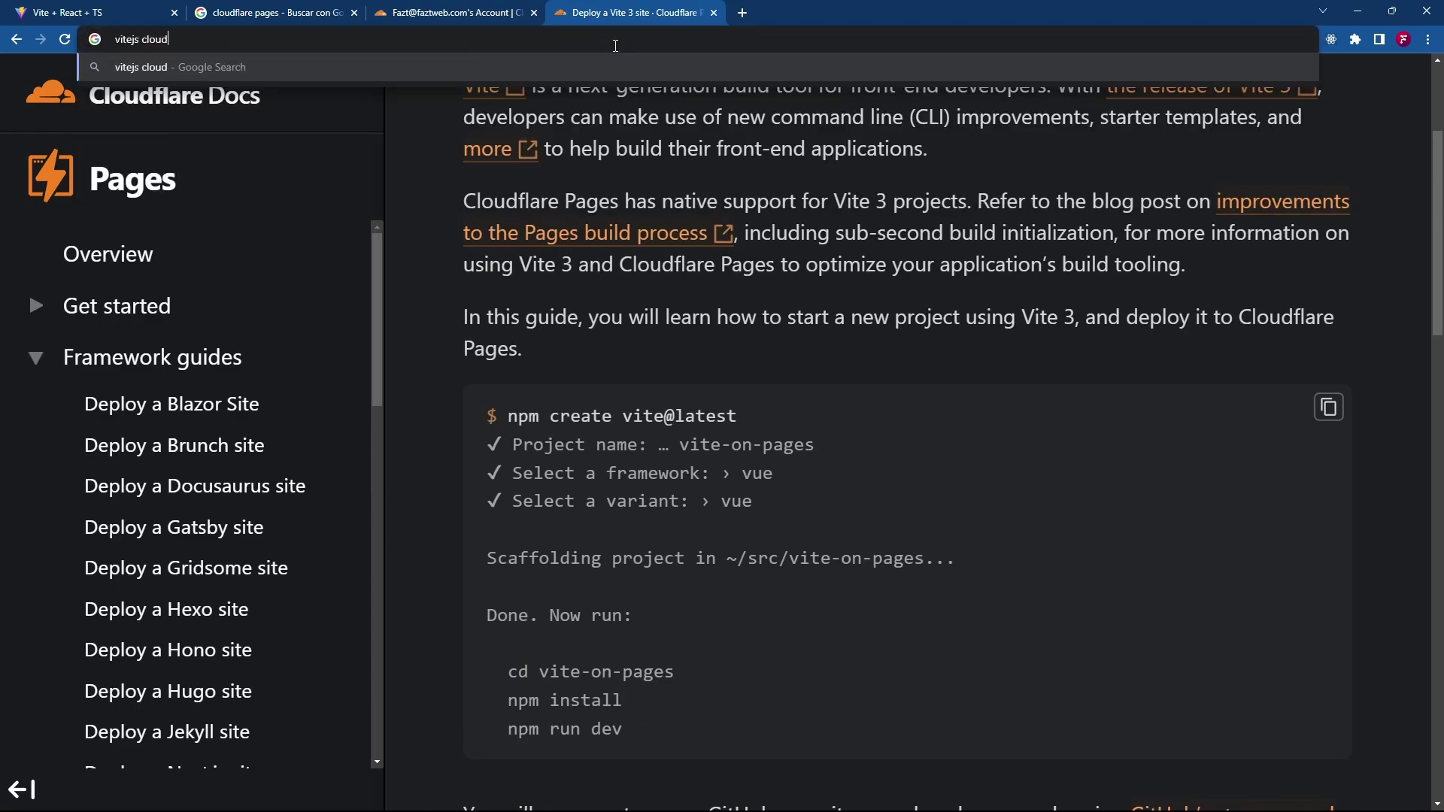
{"action": "type", "text": "flare deploy"}
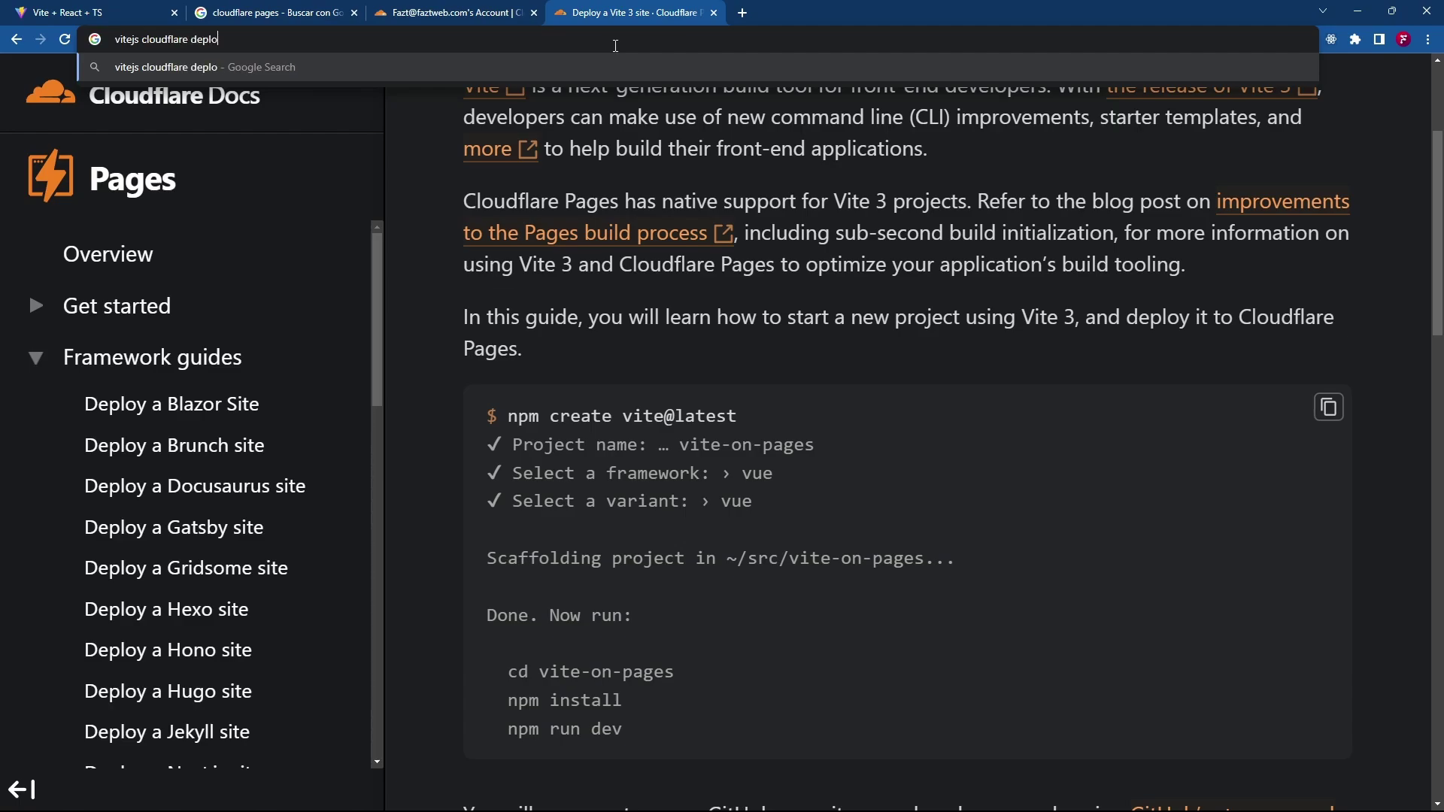
{"action": "key", "text": "Return"}
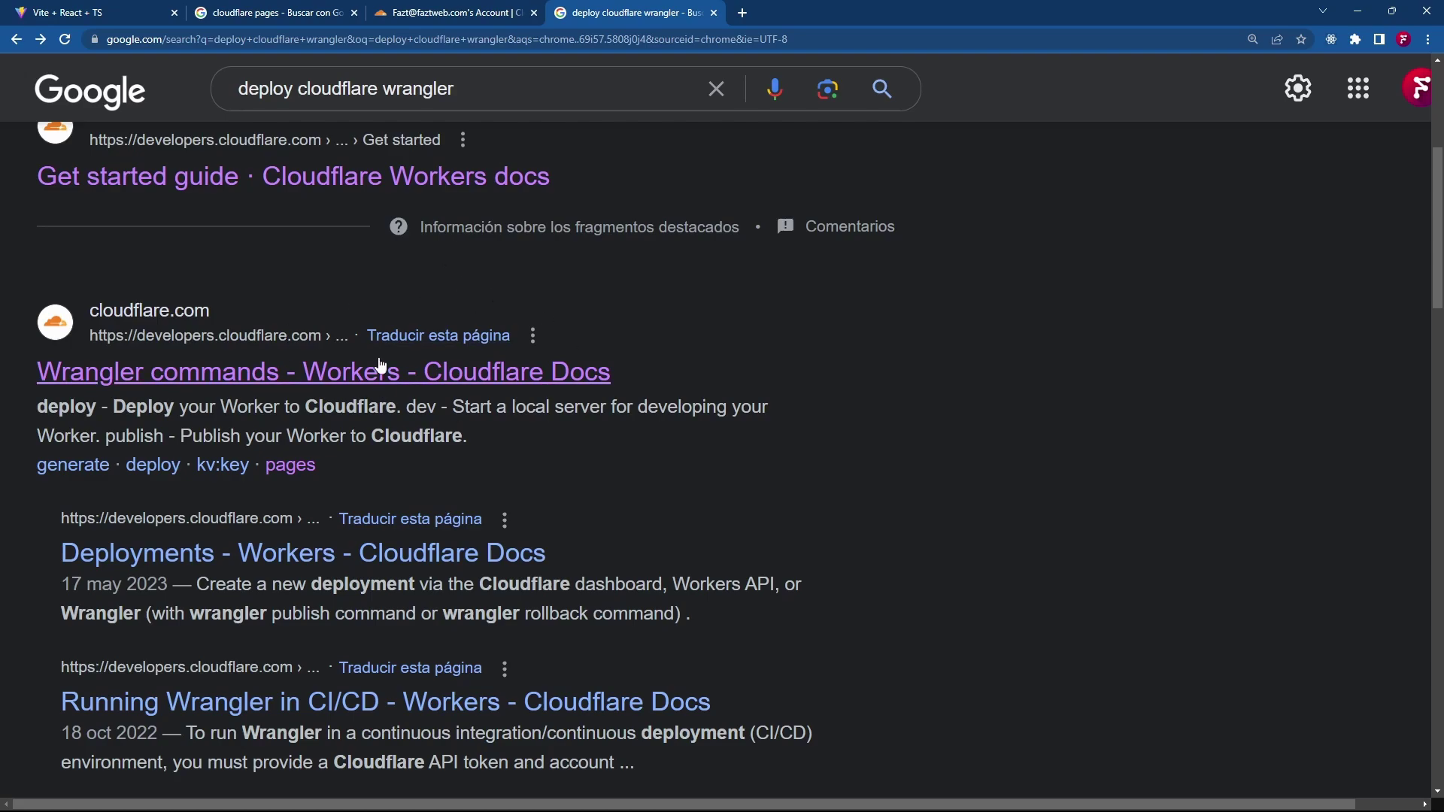
- Replace the Google query with "vitejs cloudflare pages deploy" and run the search
{"action": "scroll", "coordinate": [544, 309], "scroll_direction": "up", "scroll_amount": 5}
{"action": "triple_click", "coordinate": [506, 125]}
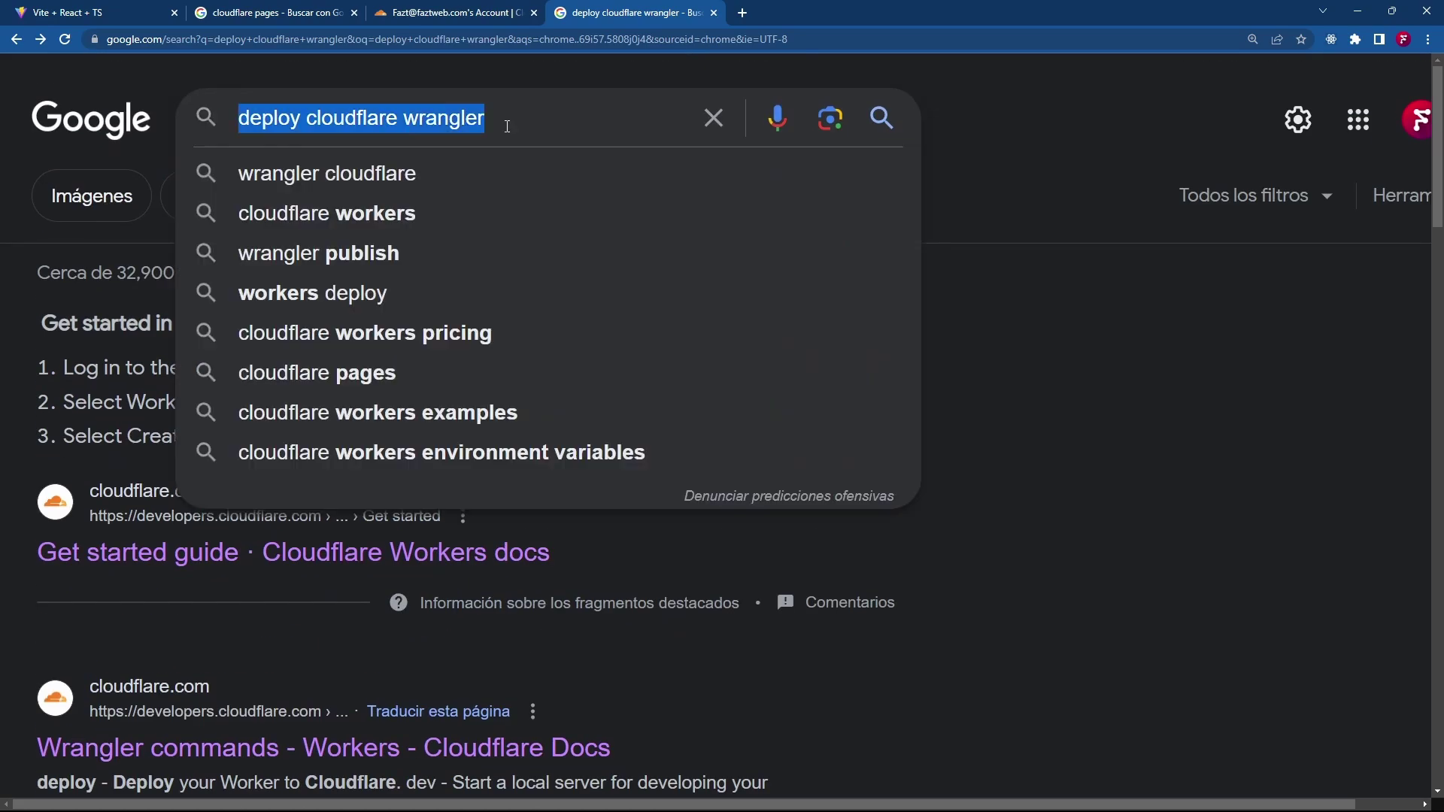
{"action": "type", "text": "vitejs "}
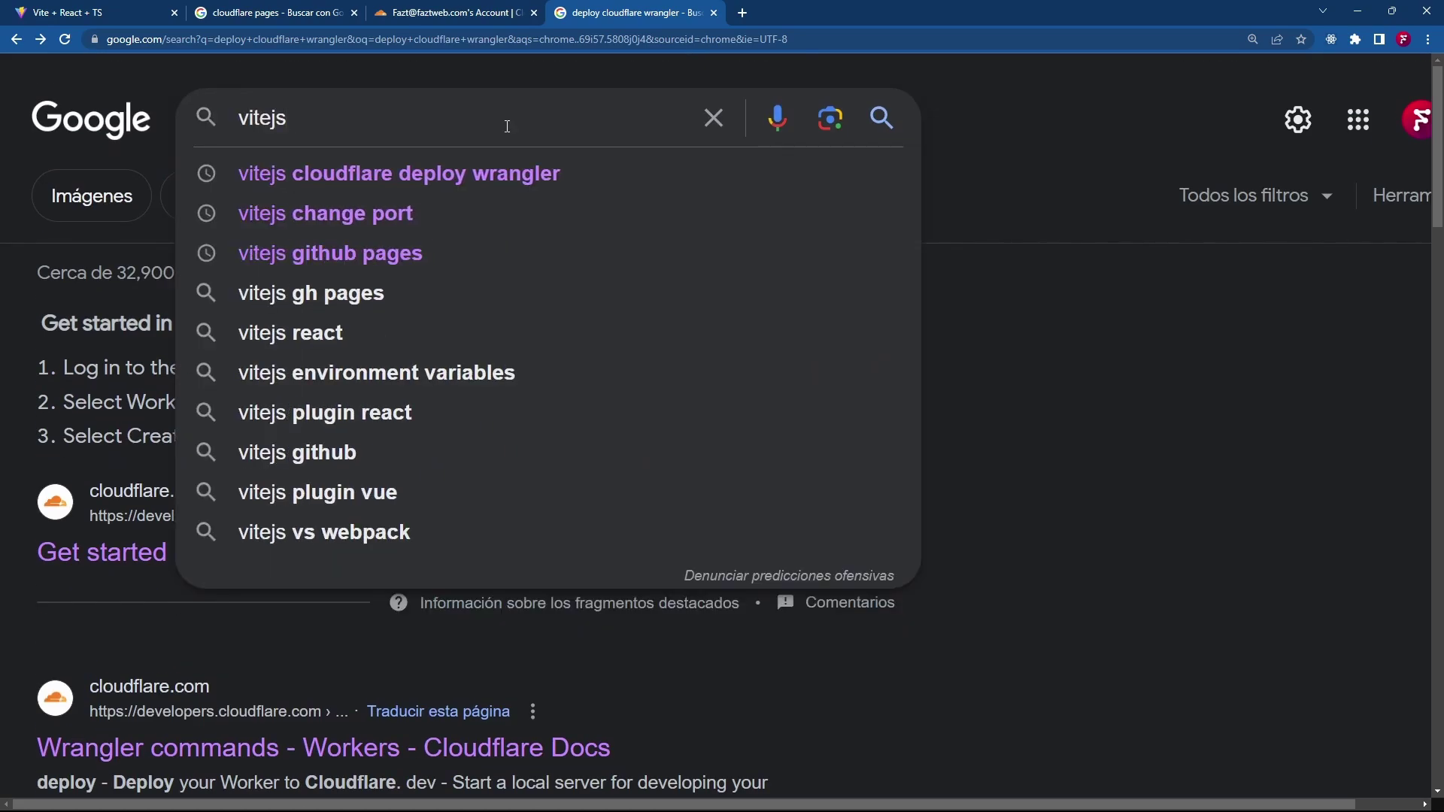
{"action": "type", "text": "cloudflare pla"}
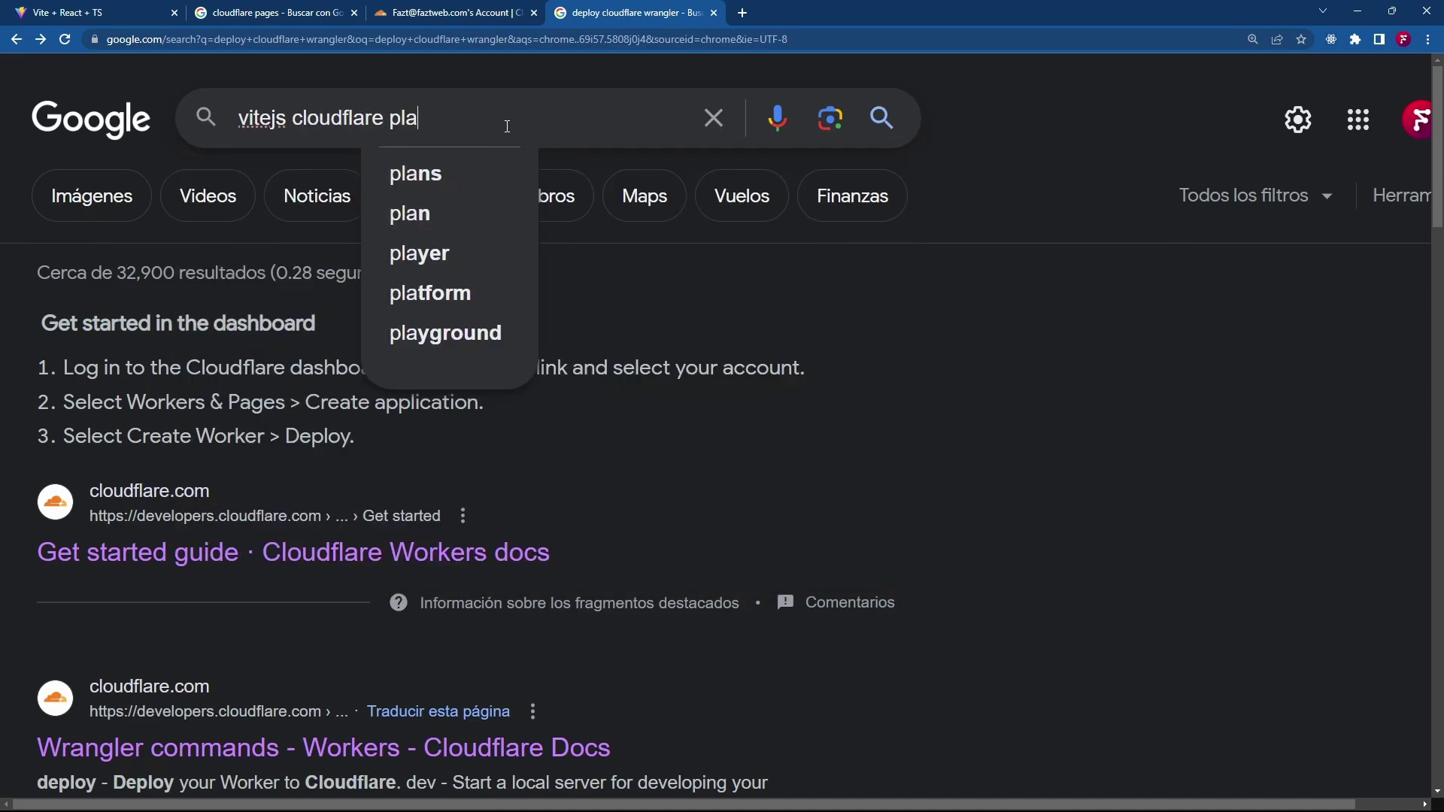
{"action": "key", "text": "BackSpace"}
{"action": "key", "text": "BackSpace"}
{"action": "type", "text": "ages deploy"}
{"action": "key", "text": "Return"}
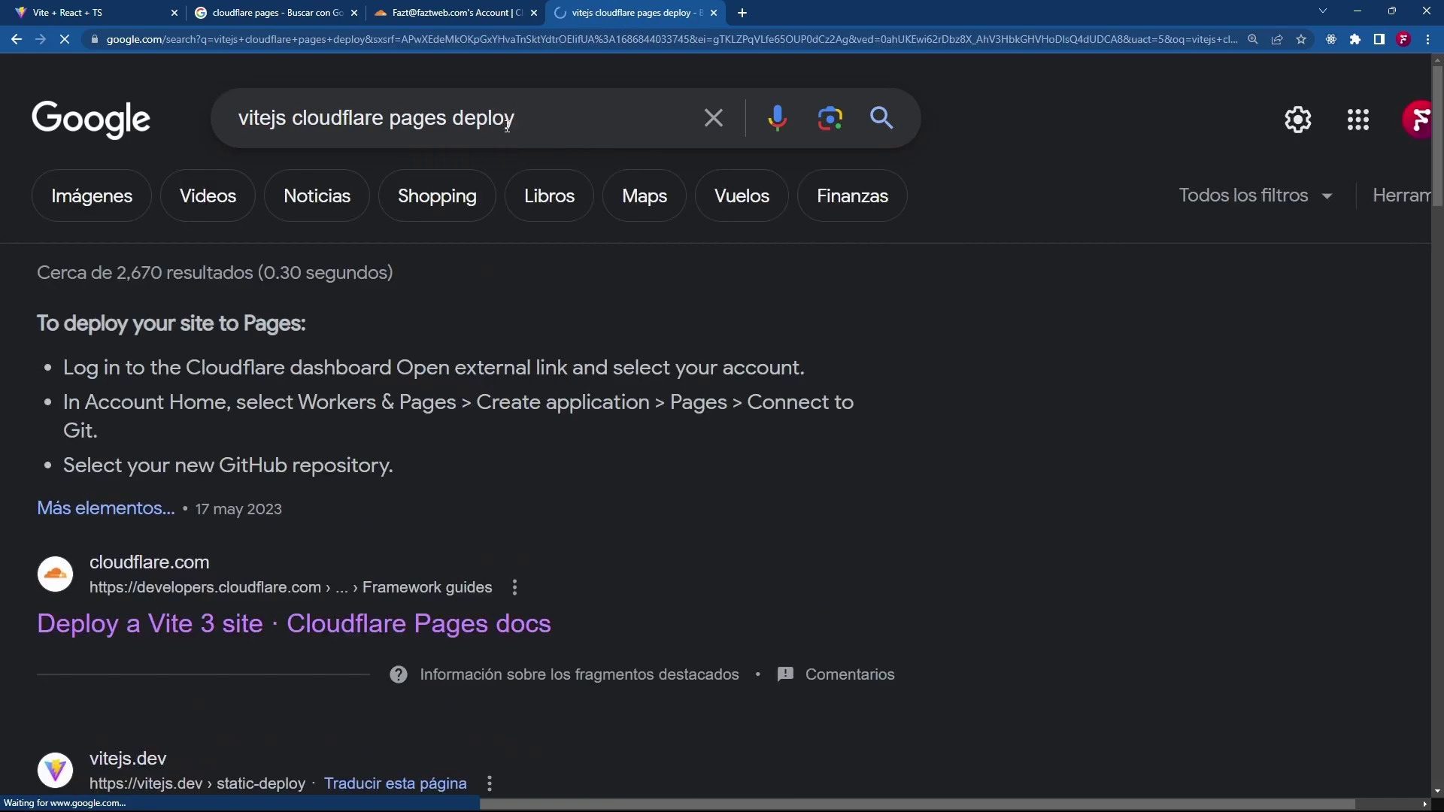
- Open Vite's "Deploying a Static Site" guide from the results, enlarge the page and go to its Cloudflare Pages section
{"action": "scroll", "coordinate": [500, 307], "scroll_direction": "down", "scroll_amount": 5}
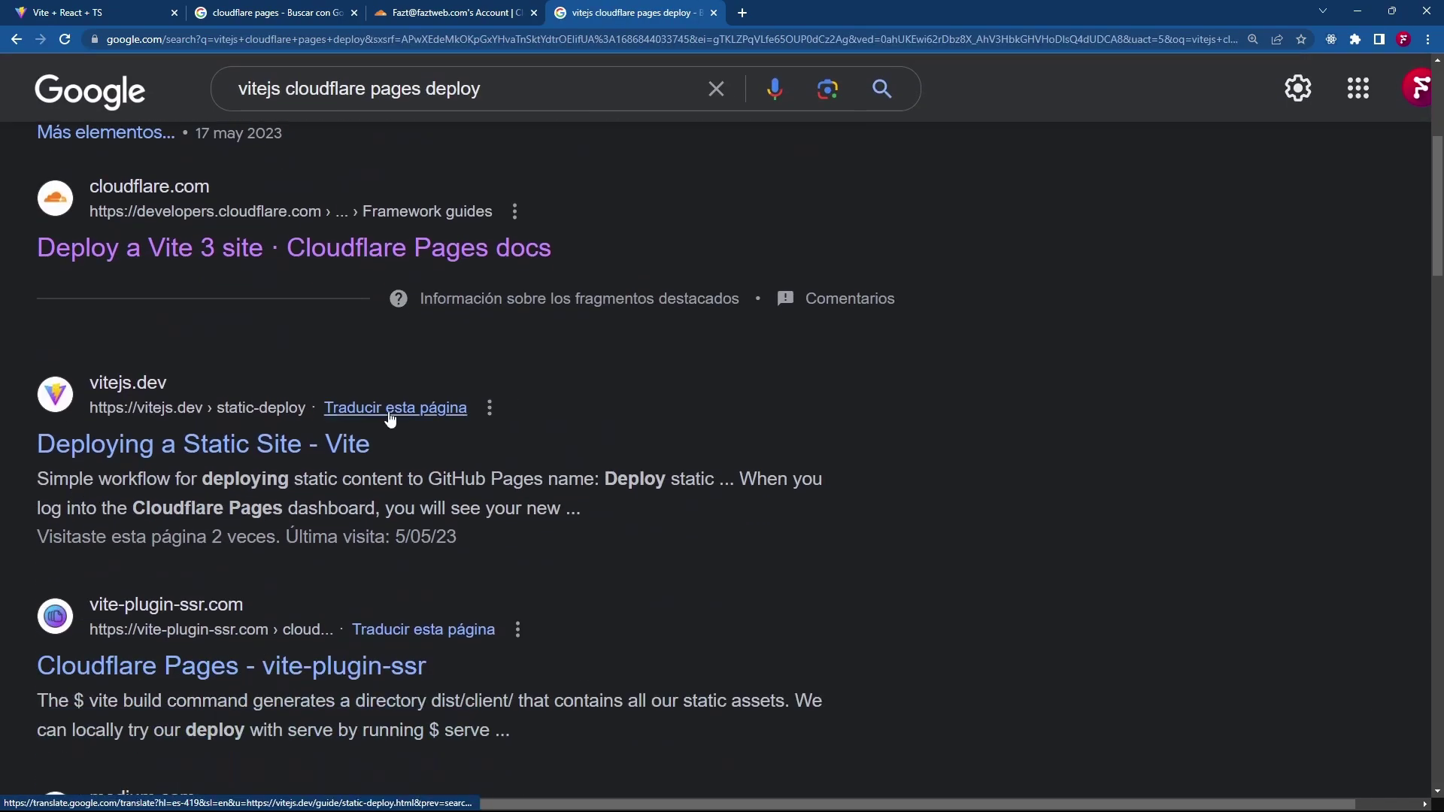
{"action": "left_click", "coordinate": [210, 449]}
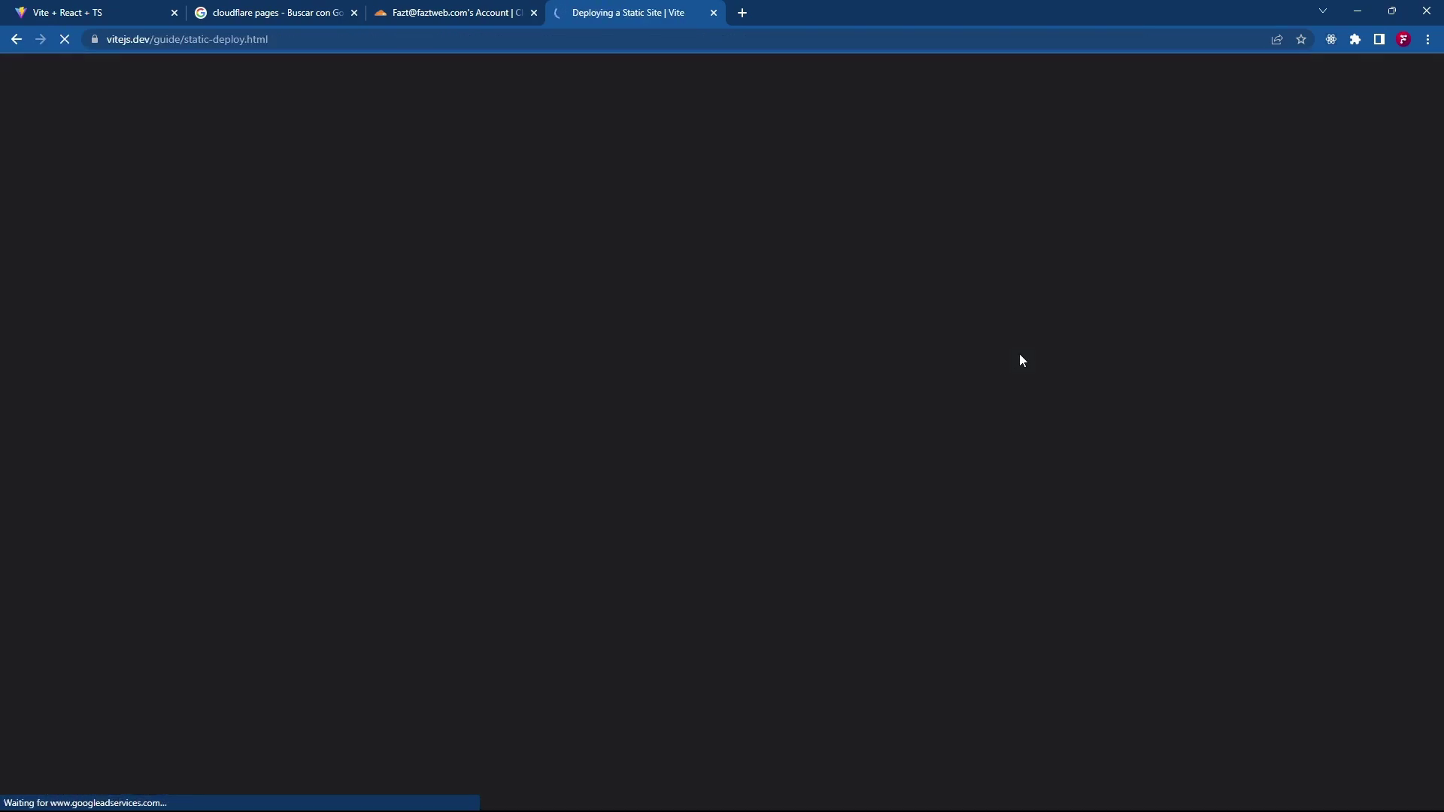
{"action": "key", "text": "ctrl+plus"}
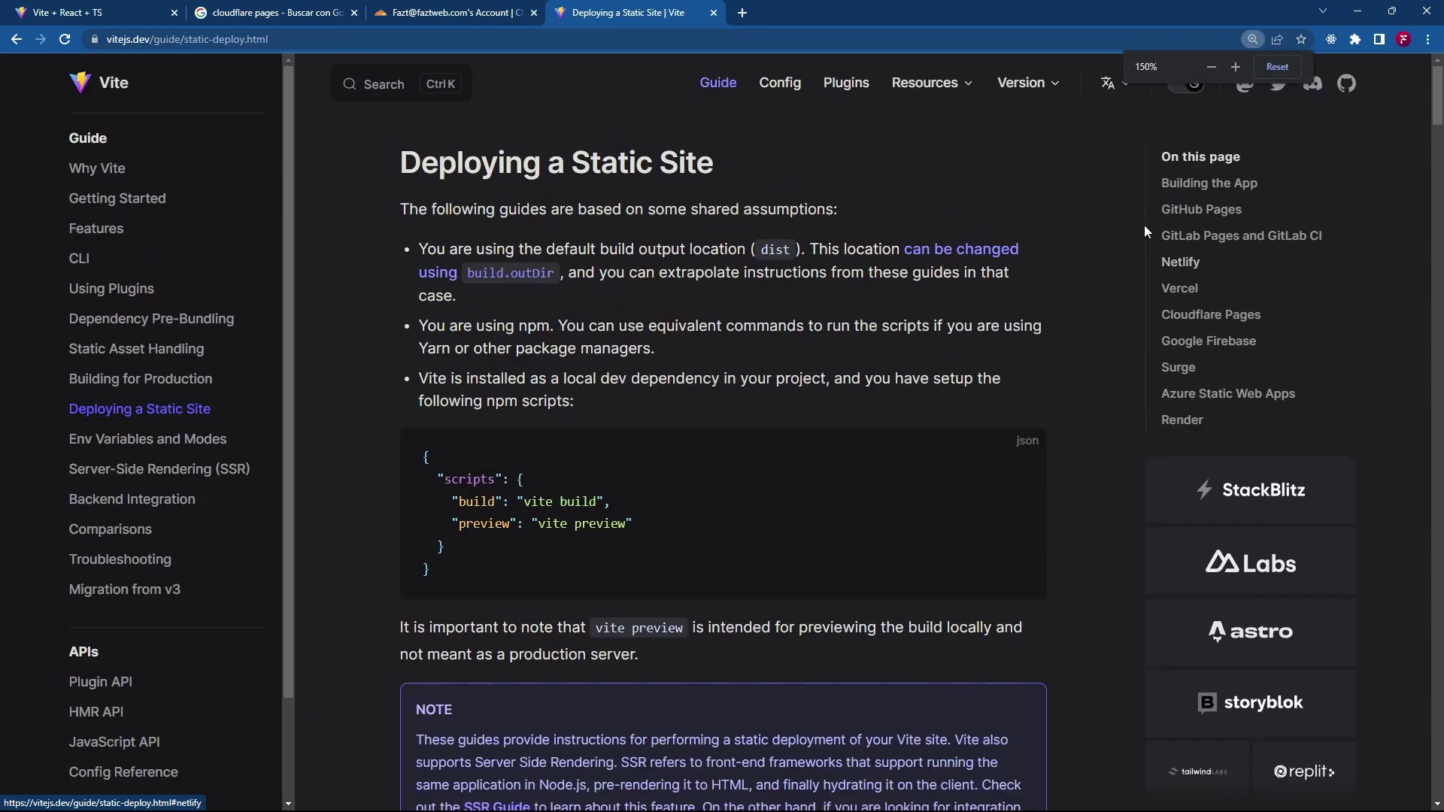
{"action": "left_click", "coordinate": [1217, 367]}
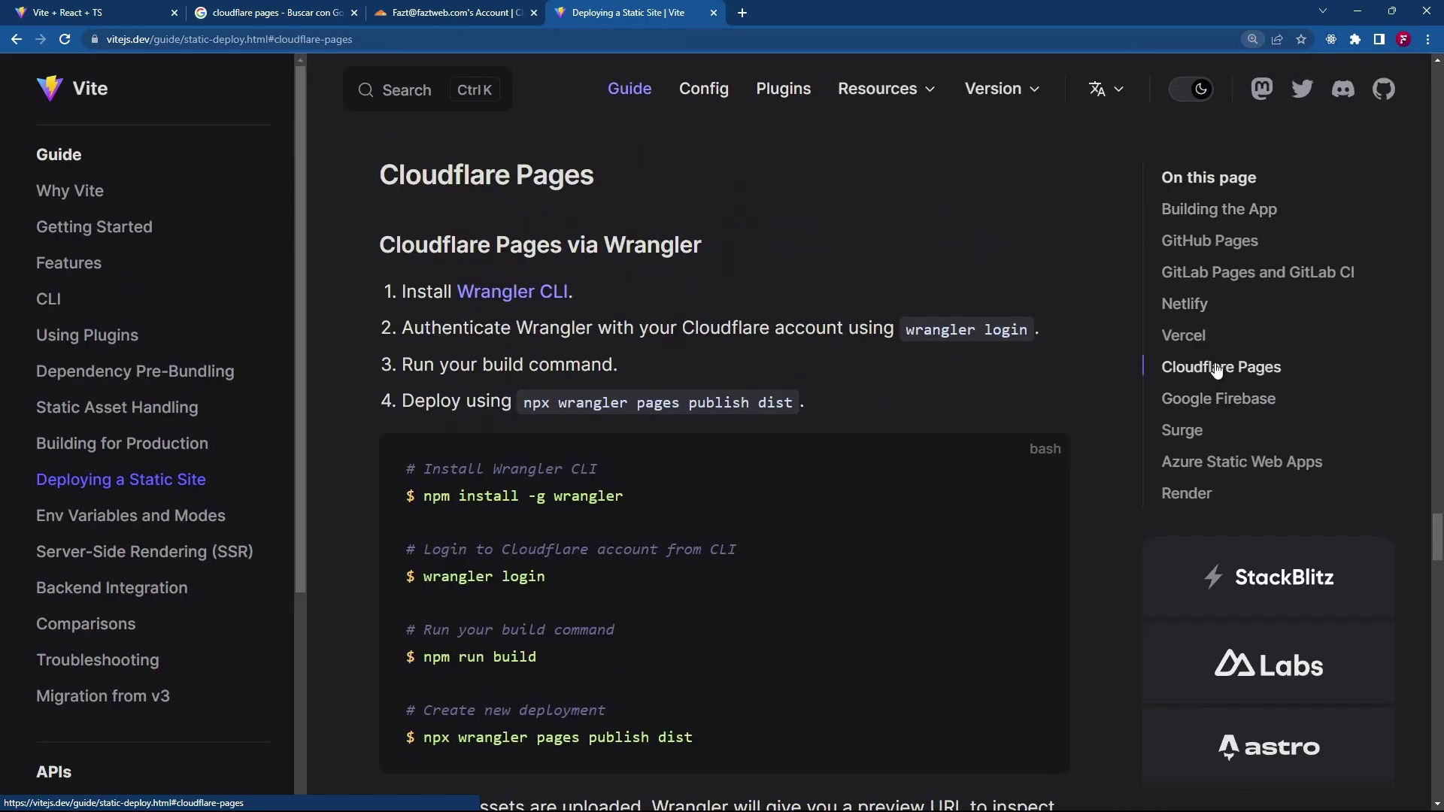
- Examine the guide's instructions for deploying to Cloudflare Pages via Wrangler and with Git
{"action": "scroll", "coordinate": [630, 309], "scroll_direction": "down", "scroll_amount": 2}
{"action": "scroll", "coordinate": [635, 304], "scroll_direction": "down", "scroll_amount": 2}
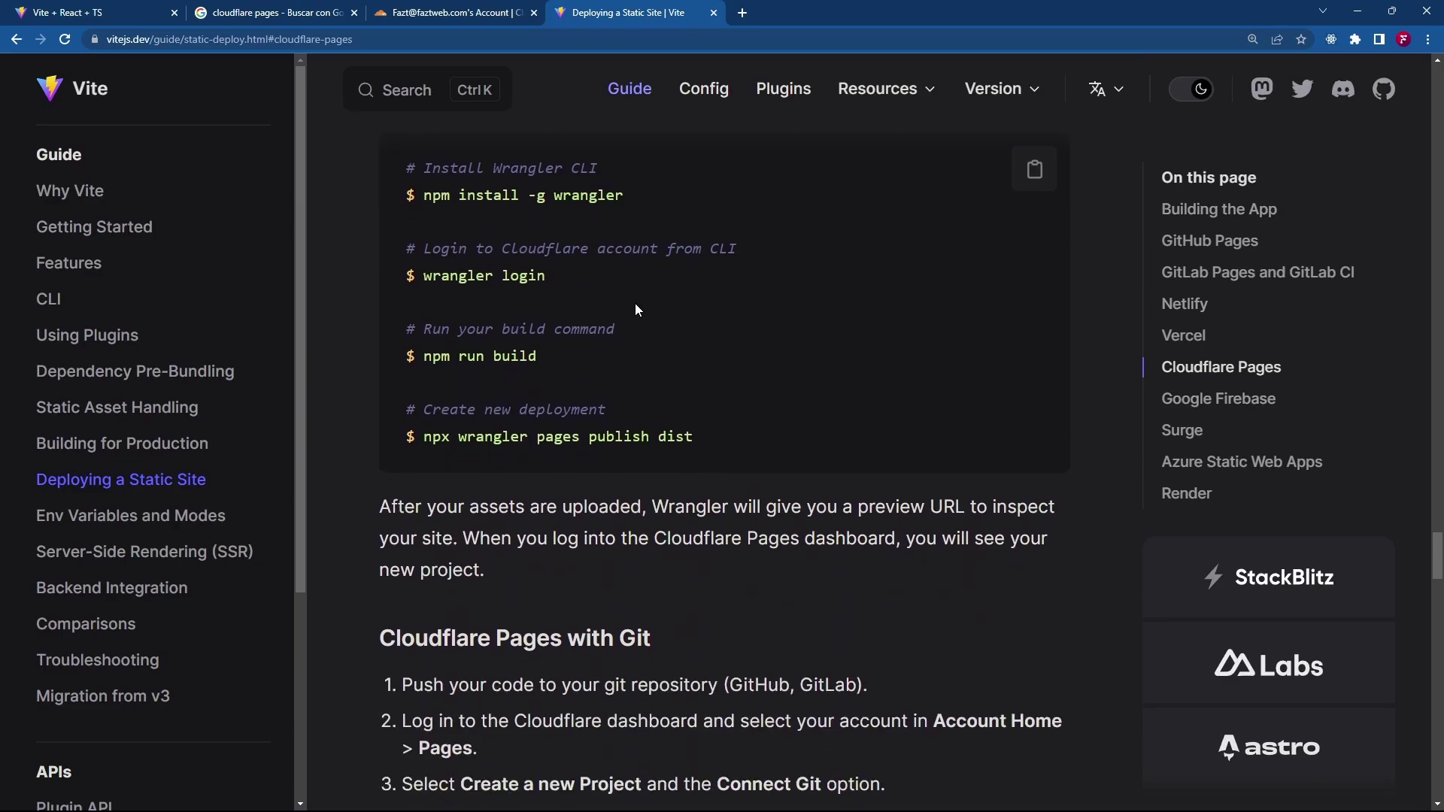
{"action": "scroll", "coordinate": [634, 304], "scroll_direction": "up", "scroll_amount": 3}
{"action": "scroll", "coordinate": [634, 304], "scroll_direction": "down", "scroll_amount": 9}
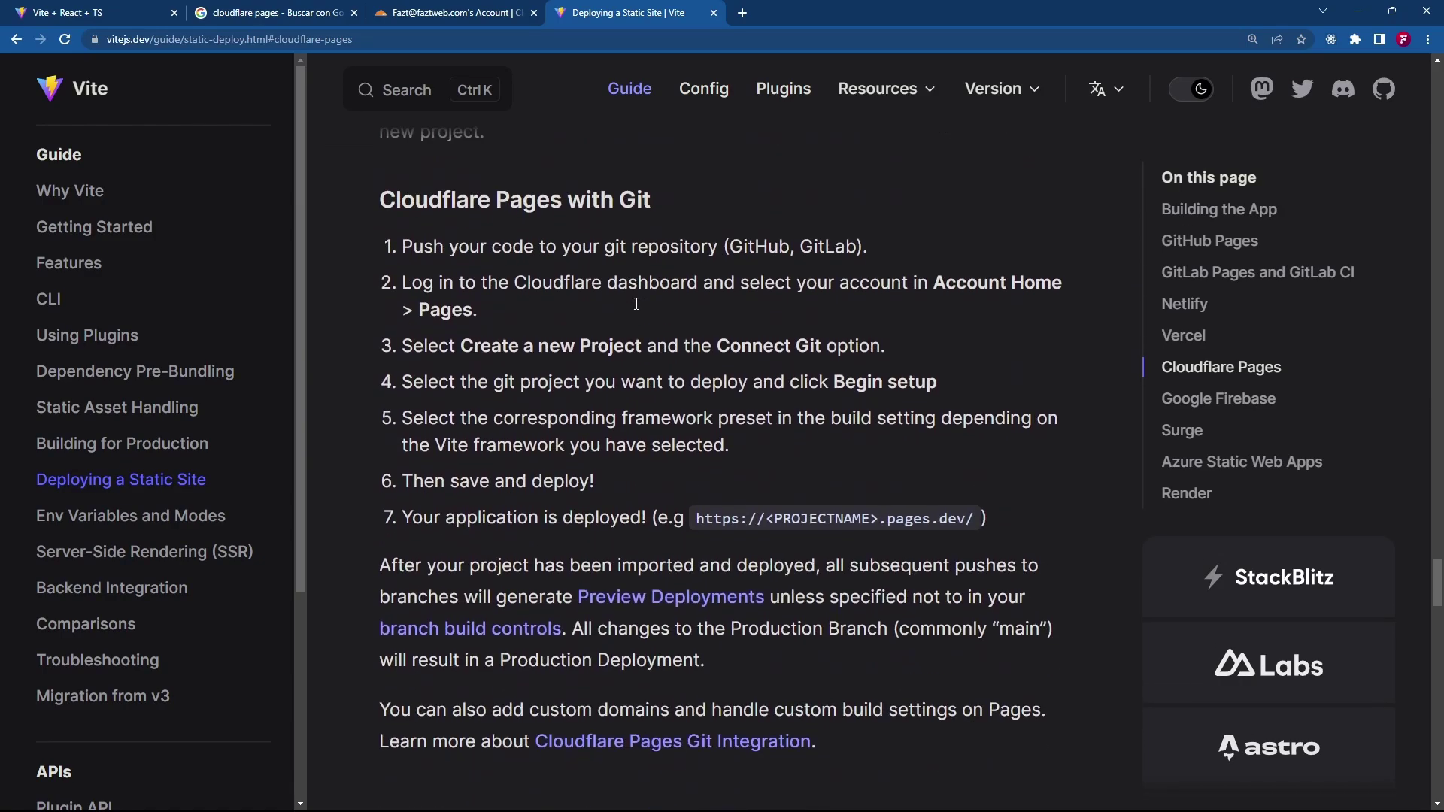
{"action": "scroll", "coordinate": [637, 304], "scroll_direction": "down", "scroll_amount": 4}
{"action": "scroll", "coordinate": [638, 308], "scroll_direction": "up", "scroll_amount": 10}
{"action": "scroll", "coordinate": [641, 320], "scroll_direction": "down", "scroll_amount": 2}
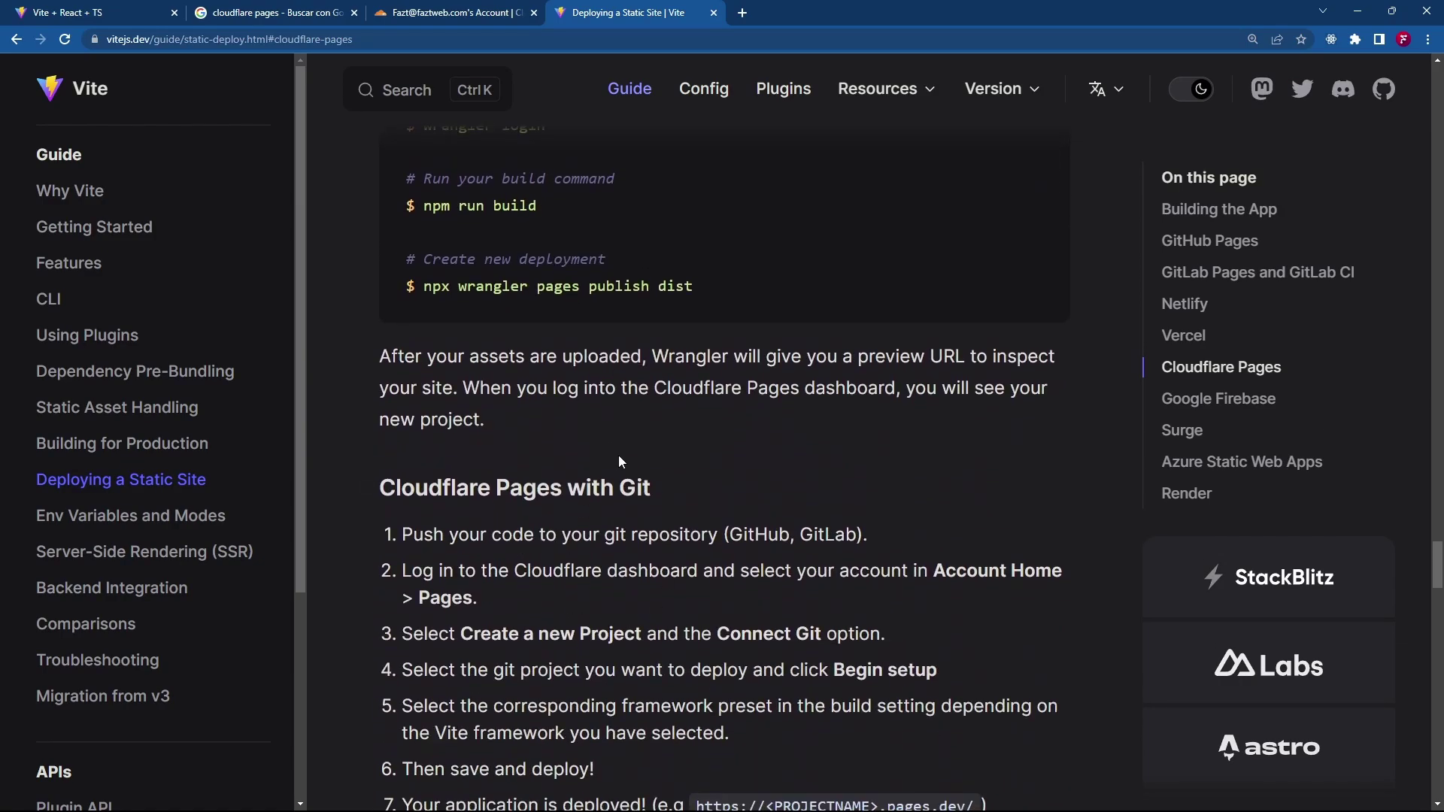
{"action": "scroll", "coordinate": [622, 461], "scroll_direction": "up", "scroll_amount": 5}
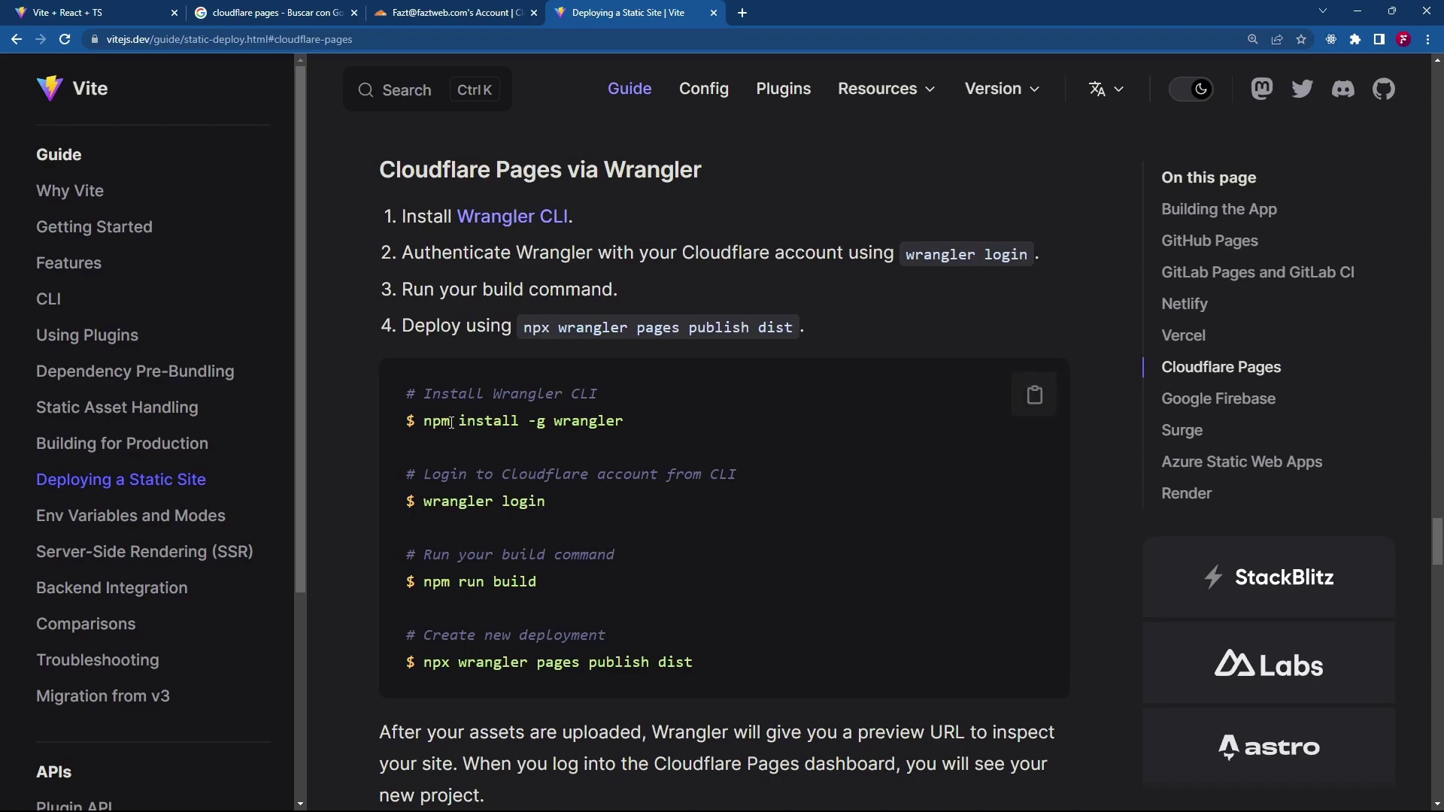
- Copy the Wrangler install command from the guide and run "npm install -g wrangler" in the Visual Studio Code terminal
{"action": "left_click_drag", "start_coordinate": [426, 422], "coordinate": [633, 428]}
{"action": "key", "text": "ctrl+c"}
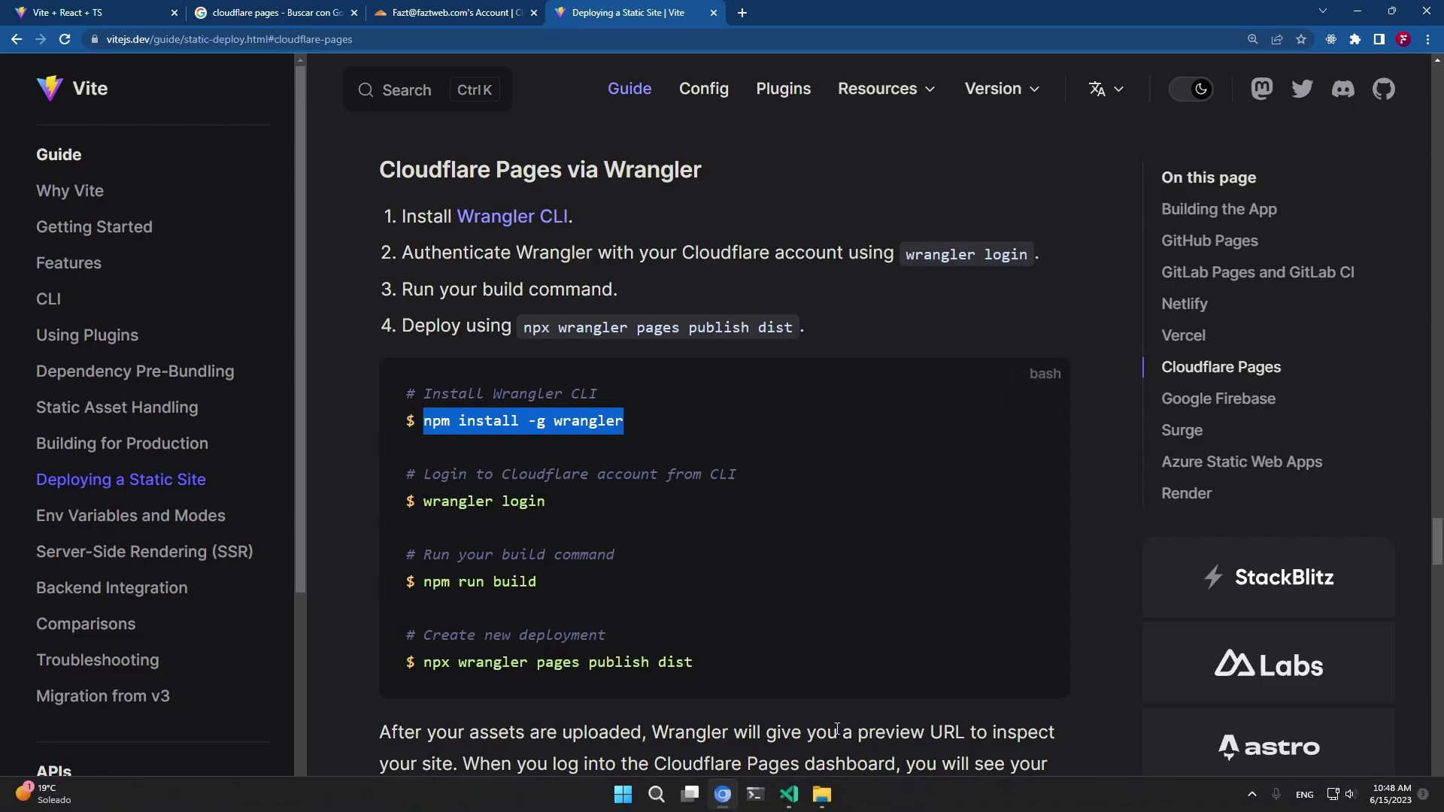
{"action": "left_click", "coordinate": [788, 794]}
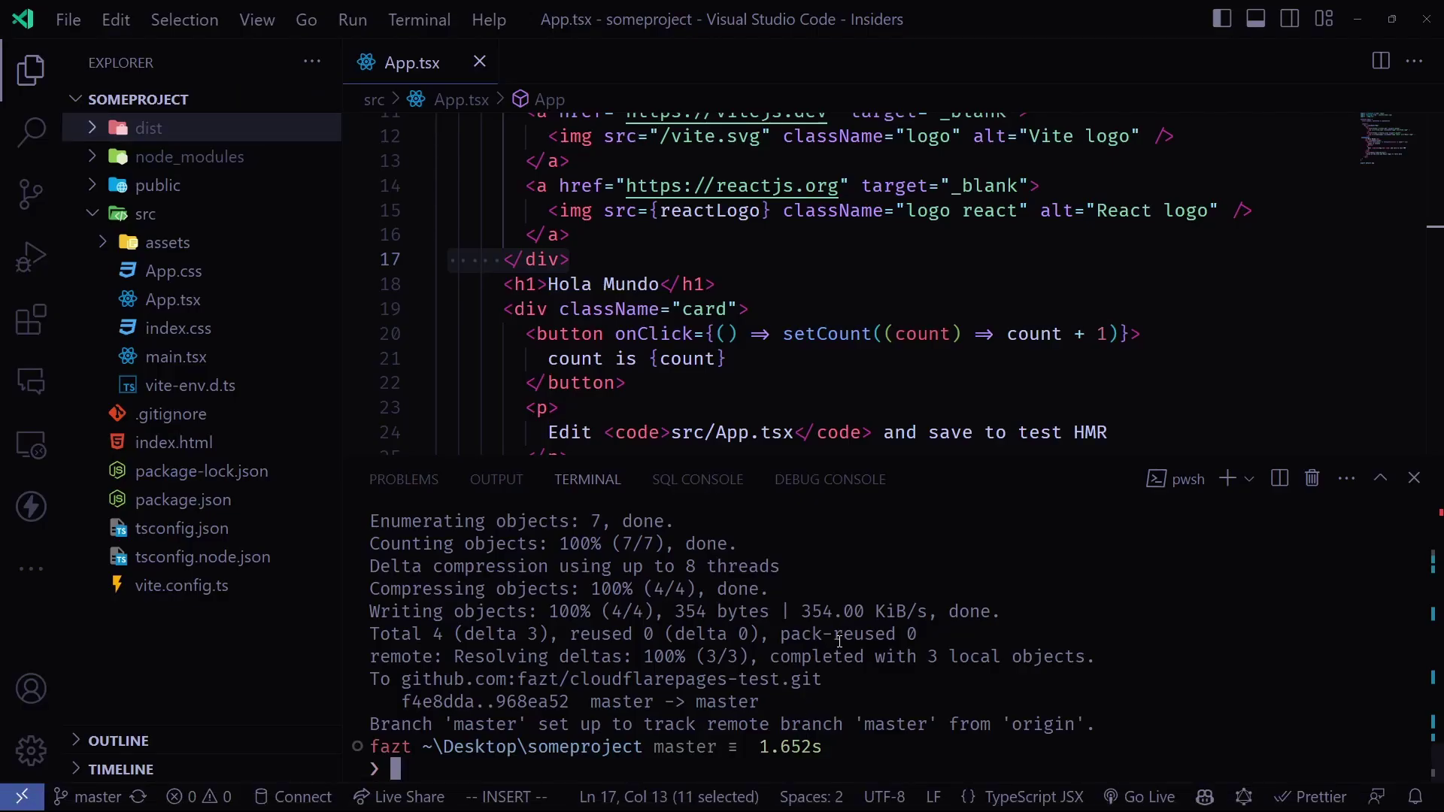
{"action": "key", "text": "ctrl+v"}
{"action": "key", "text": "Return"}
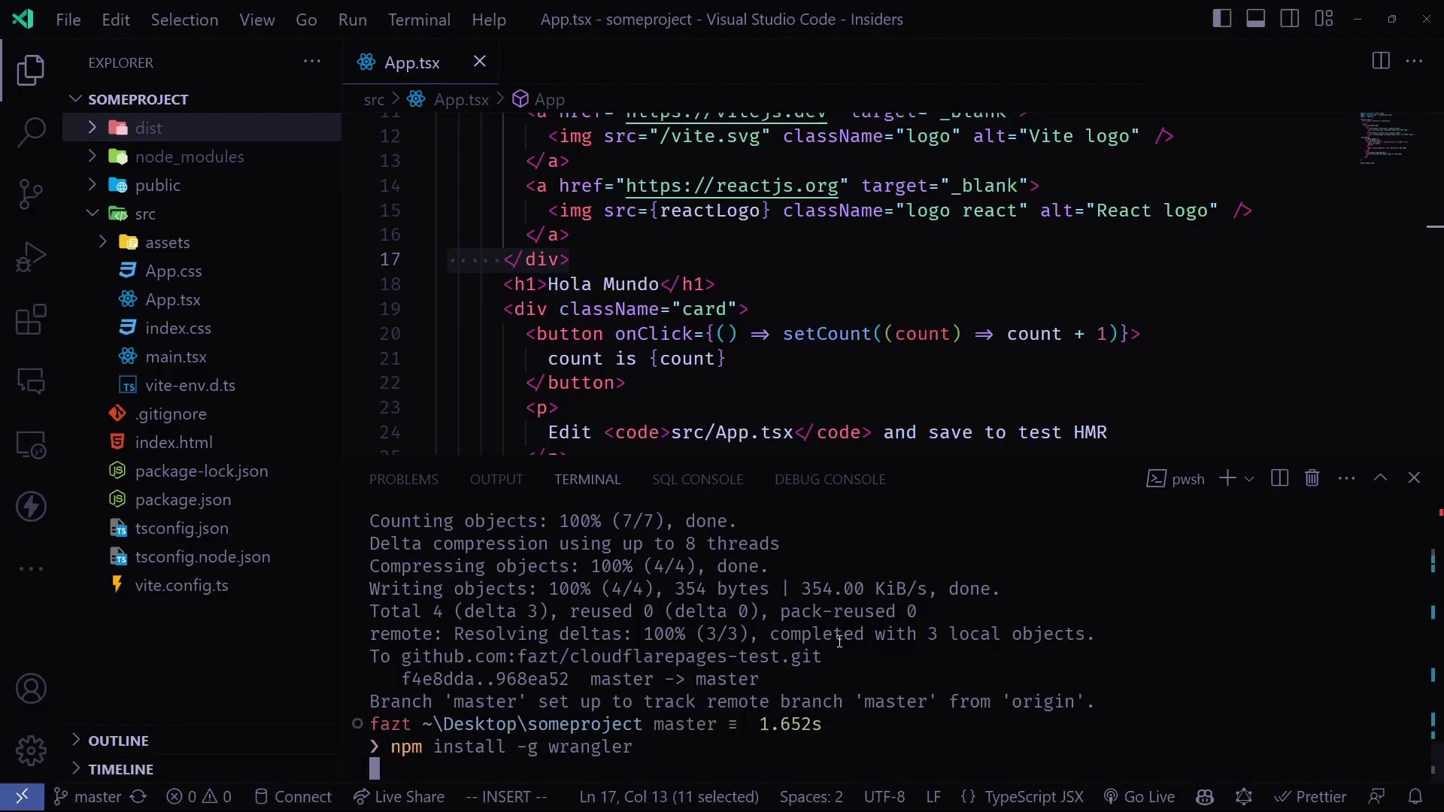
- Return to the Vite guide in the browser, examine the login, build and publish commands, and check on the Wrangler installation
{"action": "key", "text": "alt+Tab"}
{"action": "scroll", "coordinate": [521, 425], "scroll_direction": "down", "scroll_amount": 1}
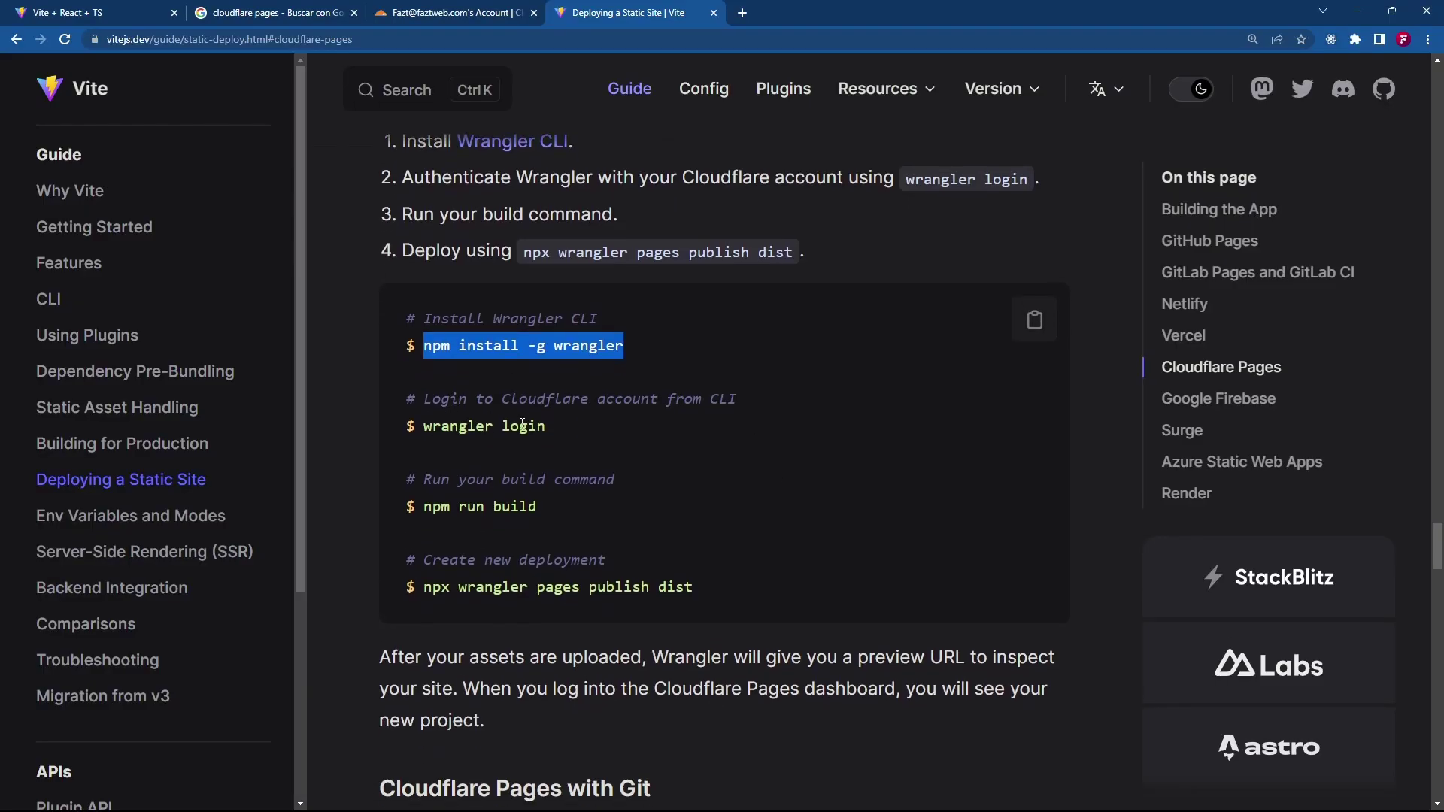
{"action": "left_click_drag", "start_coordinate": [546, 427], "coordinate": [423, 429]}
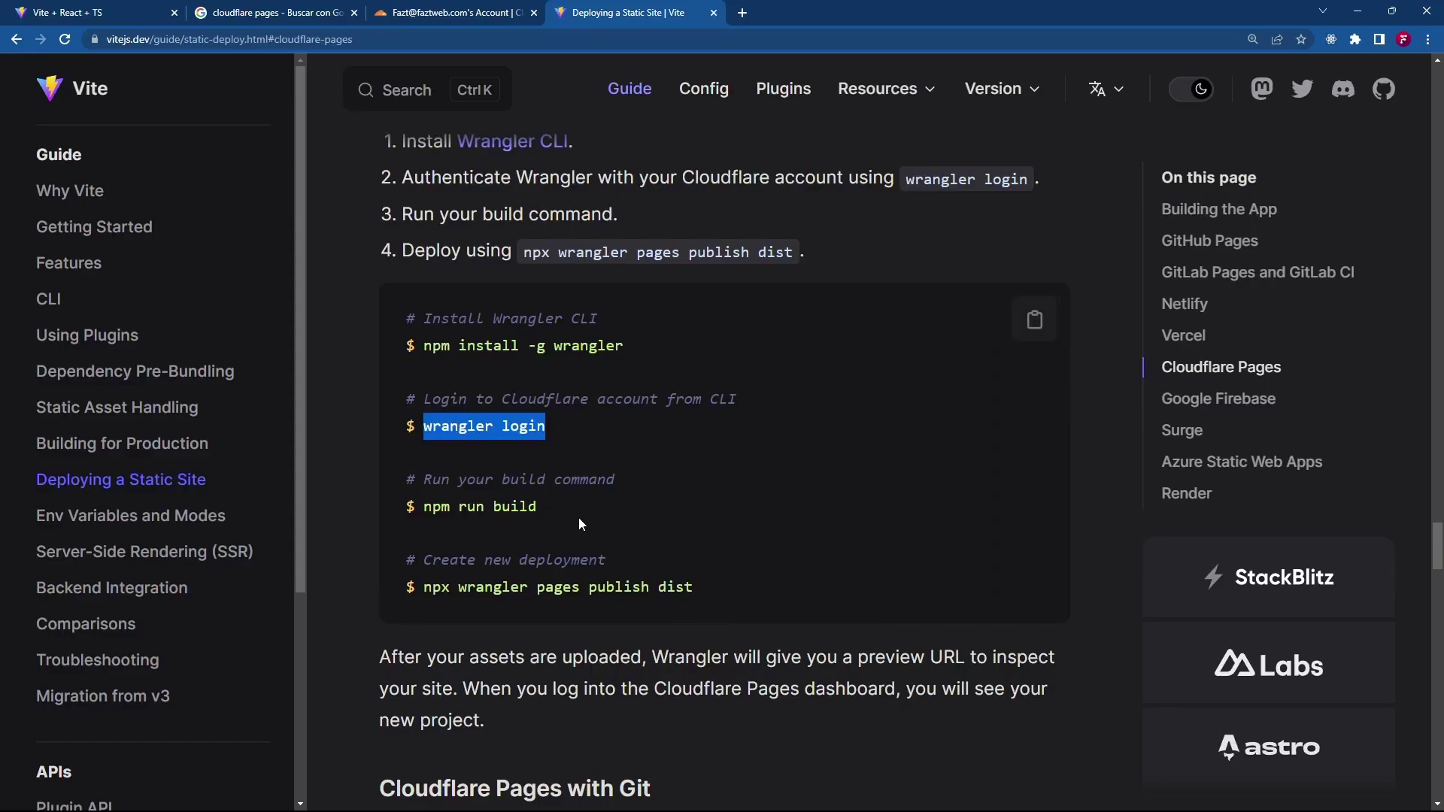
{"action": "scroll", "coordinate": [579, 517], "scroll_direction": "down", "scroll_amount": 1}
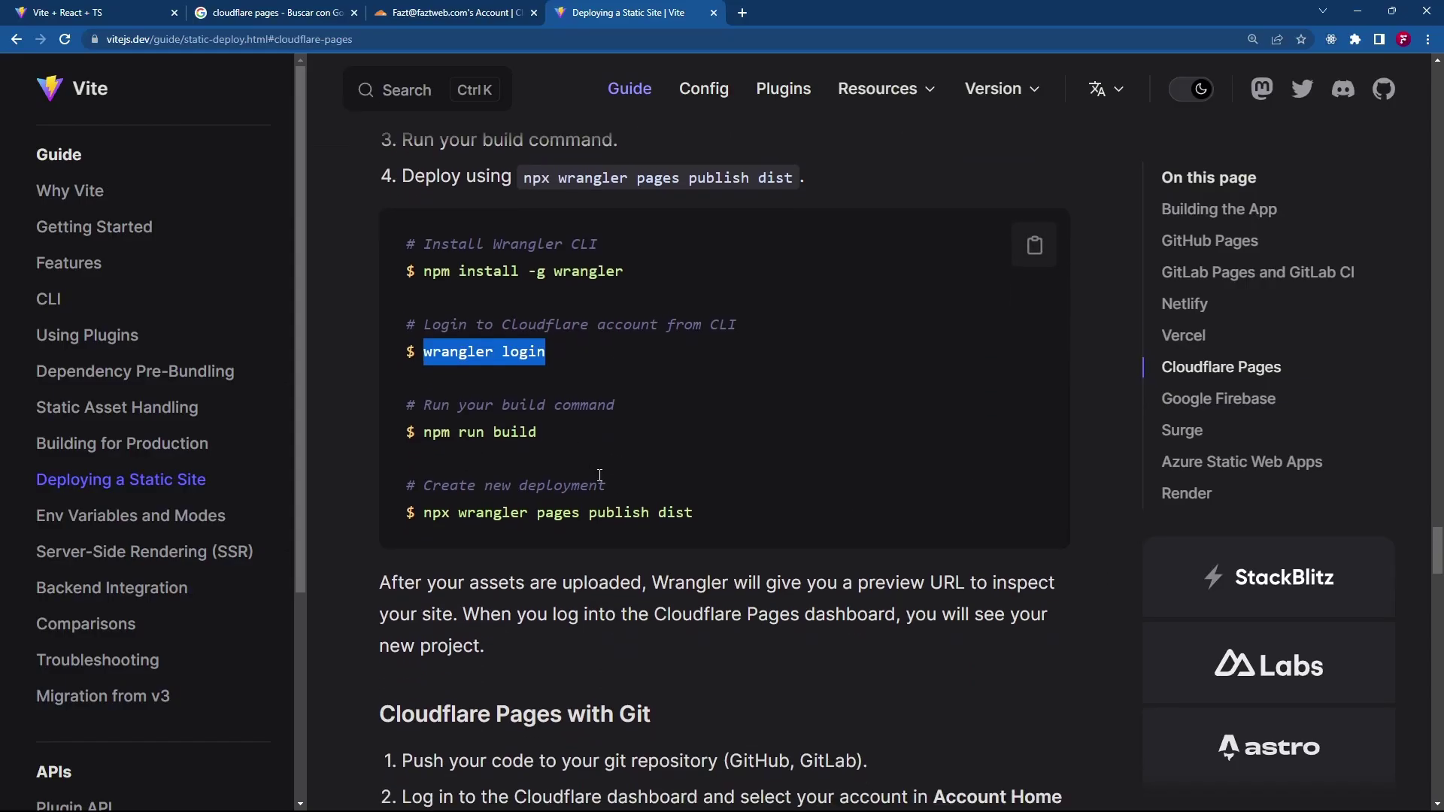
{"action": "left_click_drag", "start_coordinate": [547, 434], "coordinate": [429, 441]}
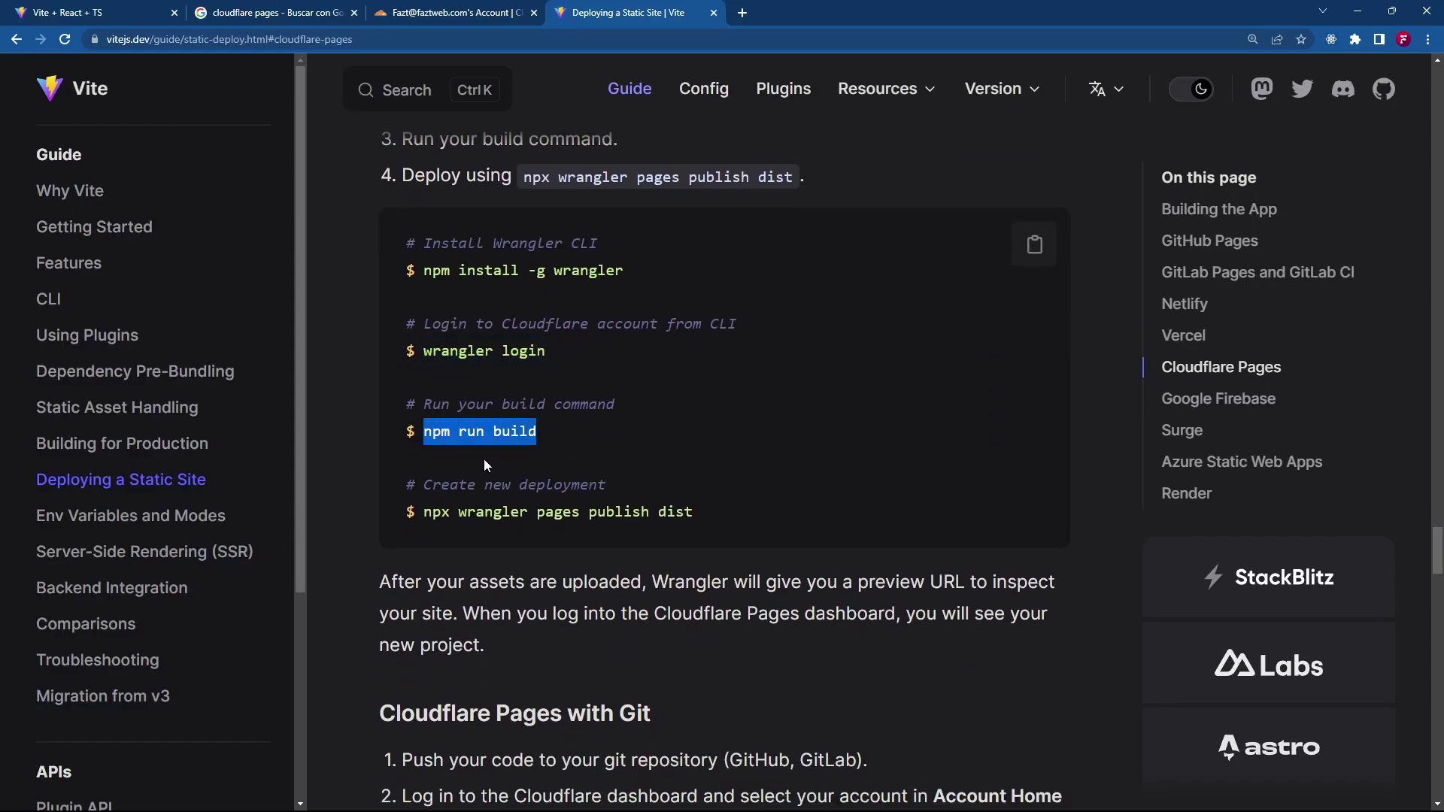
{"action": "left_click_drag", "start_coordinate": [424, 514], "coordinate": [584, 506]}
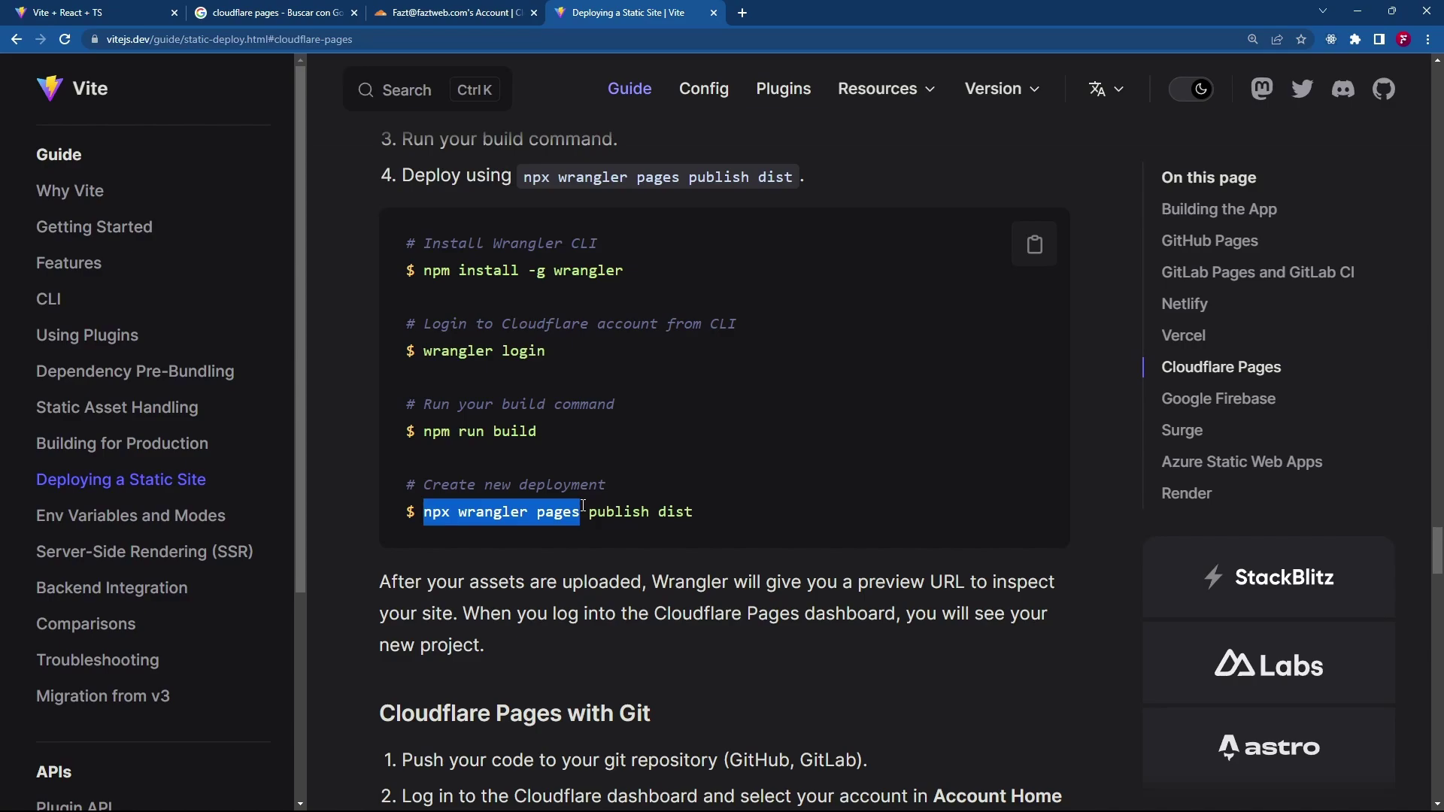
{"action": "left_click_drag", "start_coordinate": [583, 505], "coordinate": [706, 515]}
{"action": "left_click", "coordinate": [619, 514]}
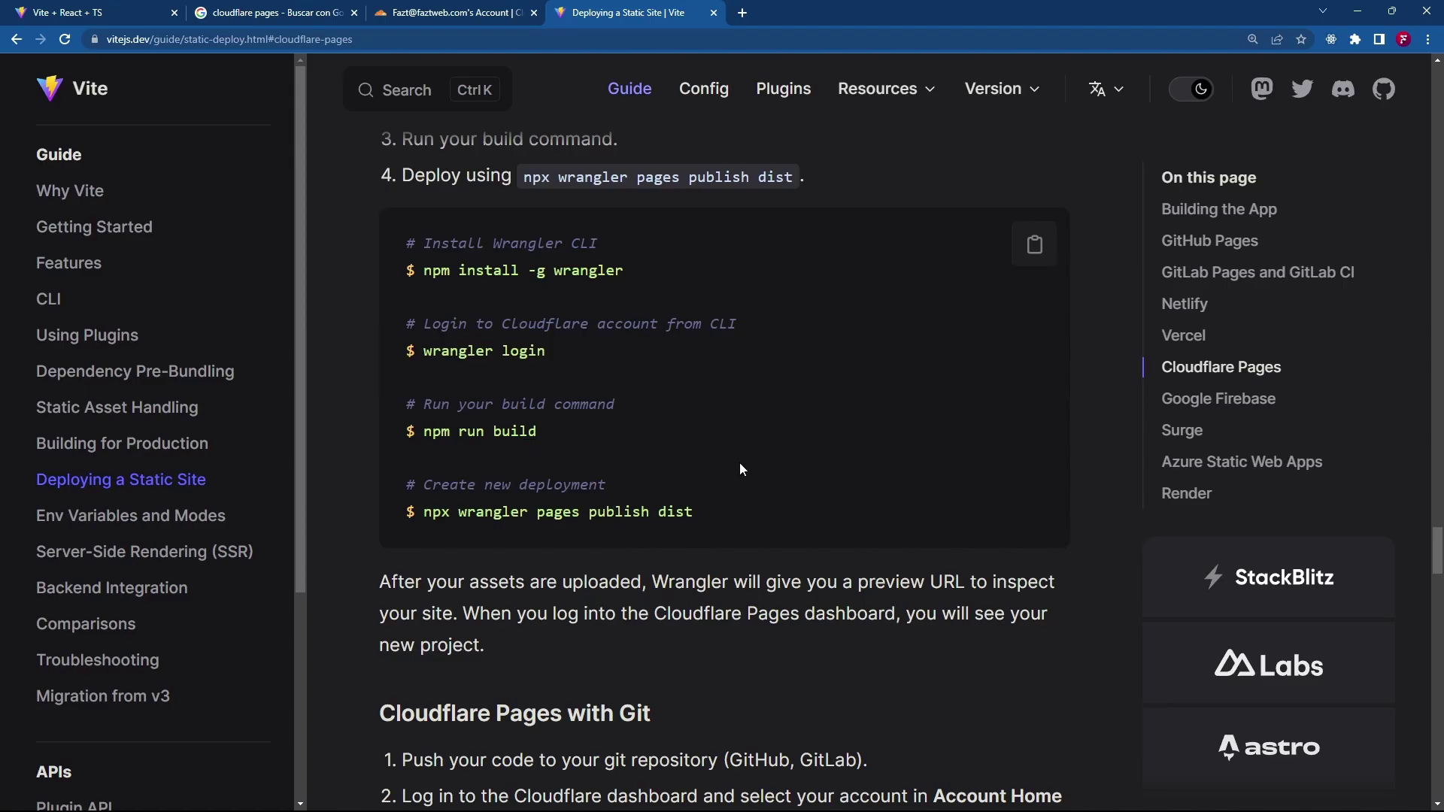
{"action": "key", "text": "alt+Tab"}
{"action": "key", "text": "alt+Tab"}
- Copy the Wrangler login command from the guide and run "wrangler login" in the Visual Studio Code terminal
{"action": "triple_click", "coordinate": [531, 360]}
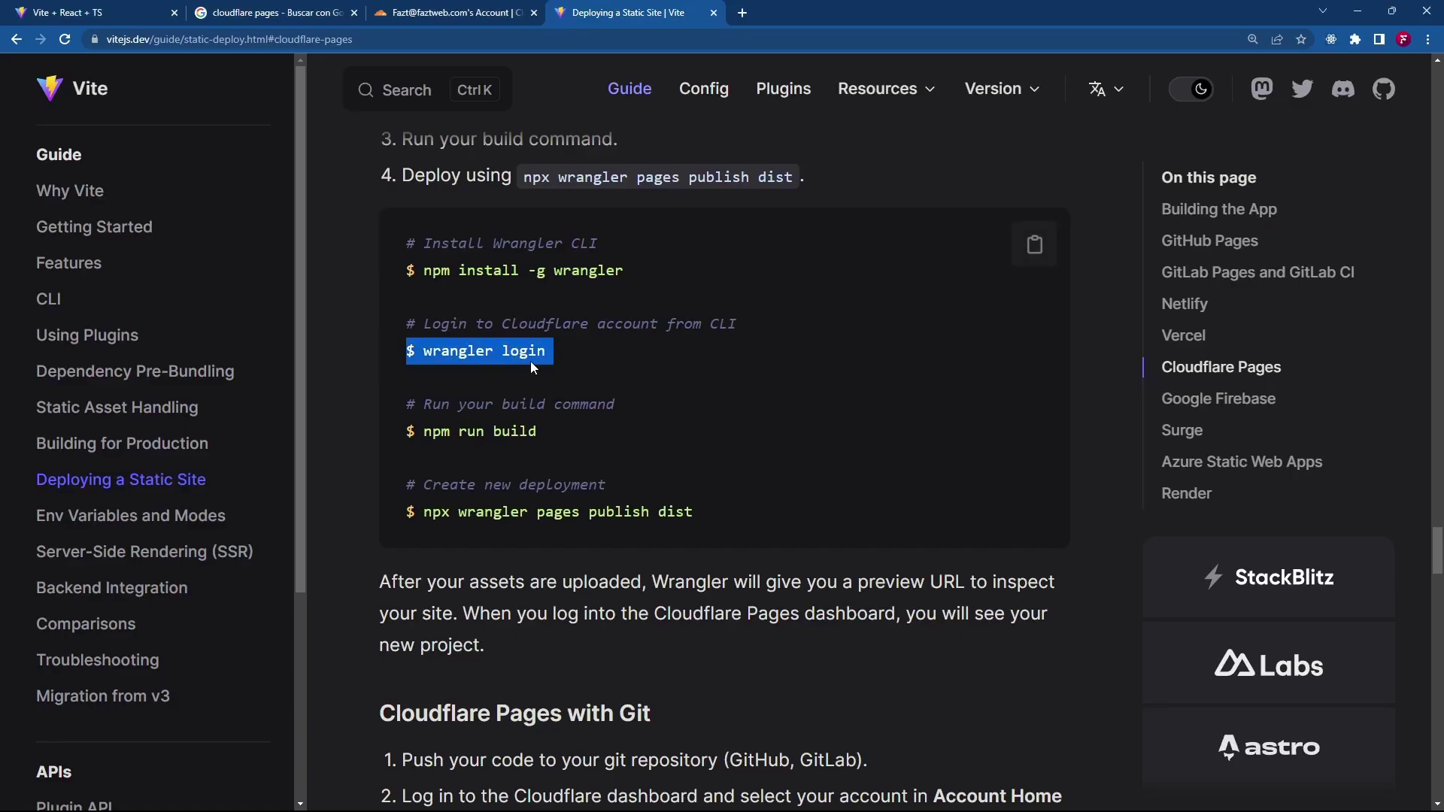
{"action": "left_click_drag", "start_coordinate": [563, 360], "coordinate": [422, 353]}
{"action": "key", "text": "ctrl+c"}
{"action": "key", "text": "alt+Tab"}
{"action": "key", "text": "ctrl+v"}
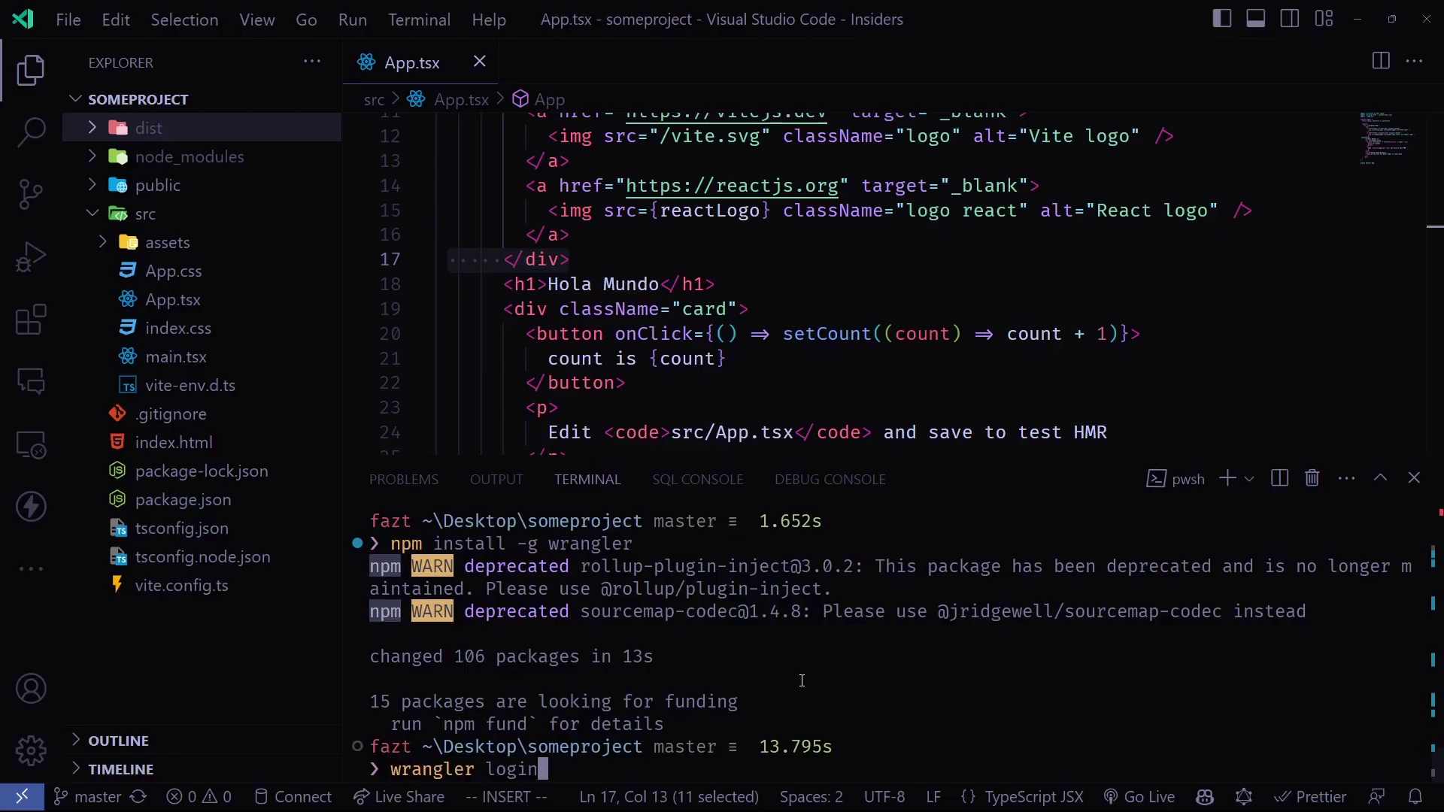
{"action": "key", "text": "Return"}
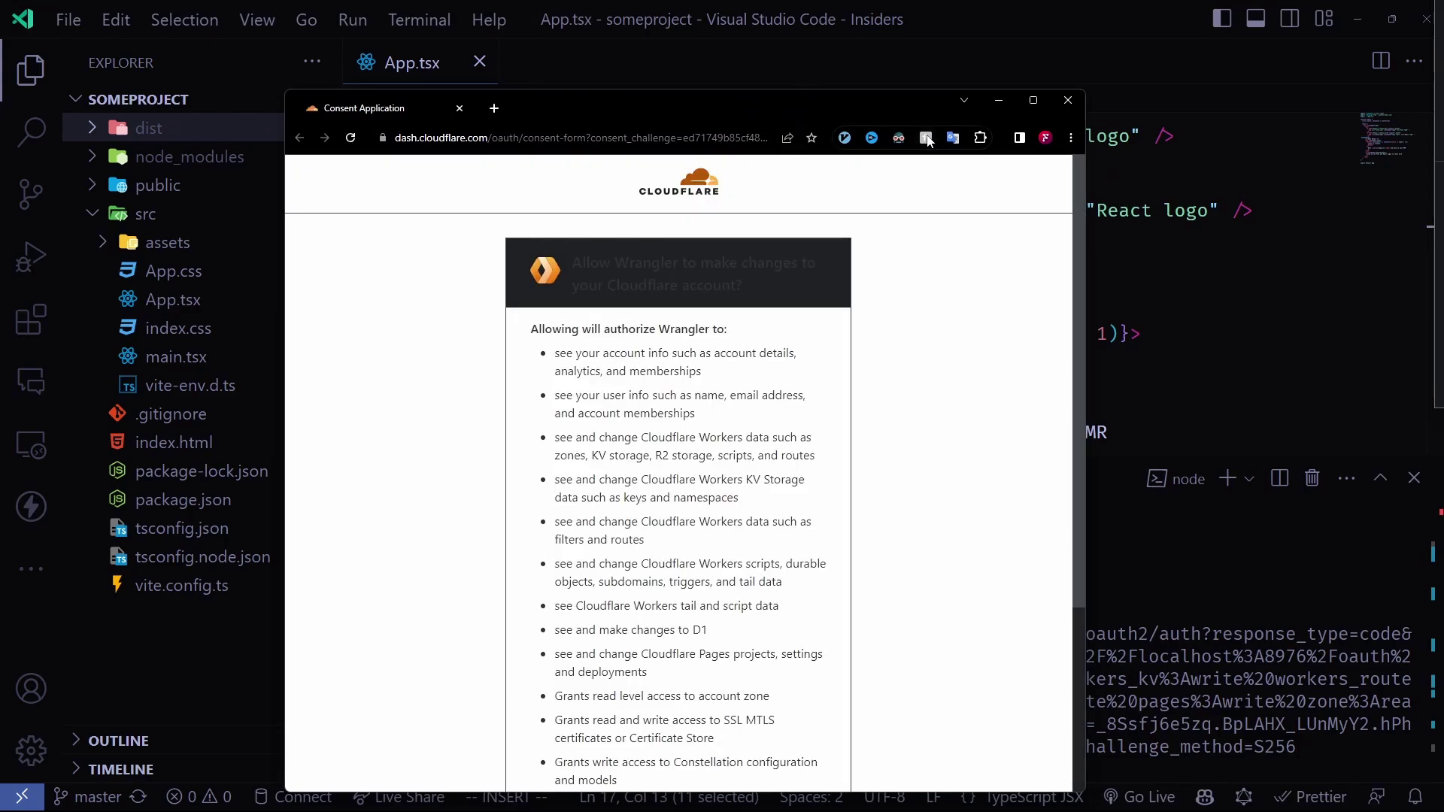
- Turn off the dark styling on the Wrangler consent page, maximize its window and examine the access request heading
{"action": "left_click", "coordinate": [899, 137]}
{"action": "double_click", "coordinate": [850, 106]}
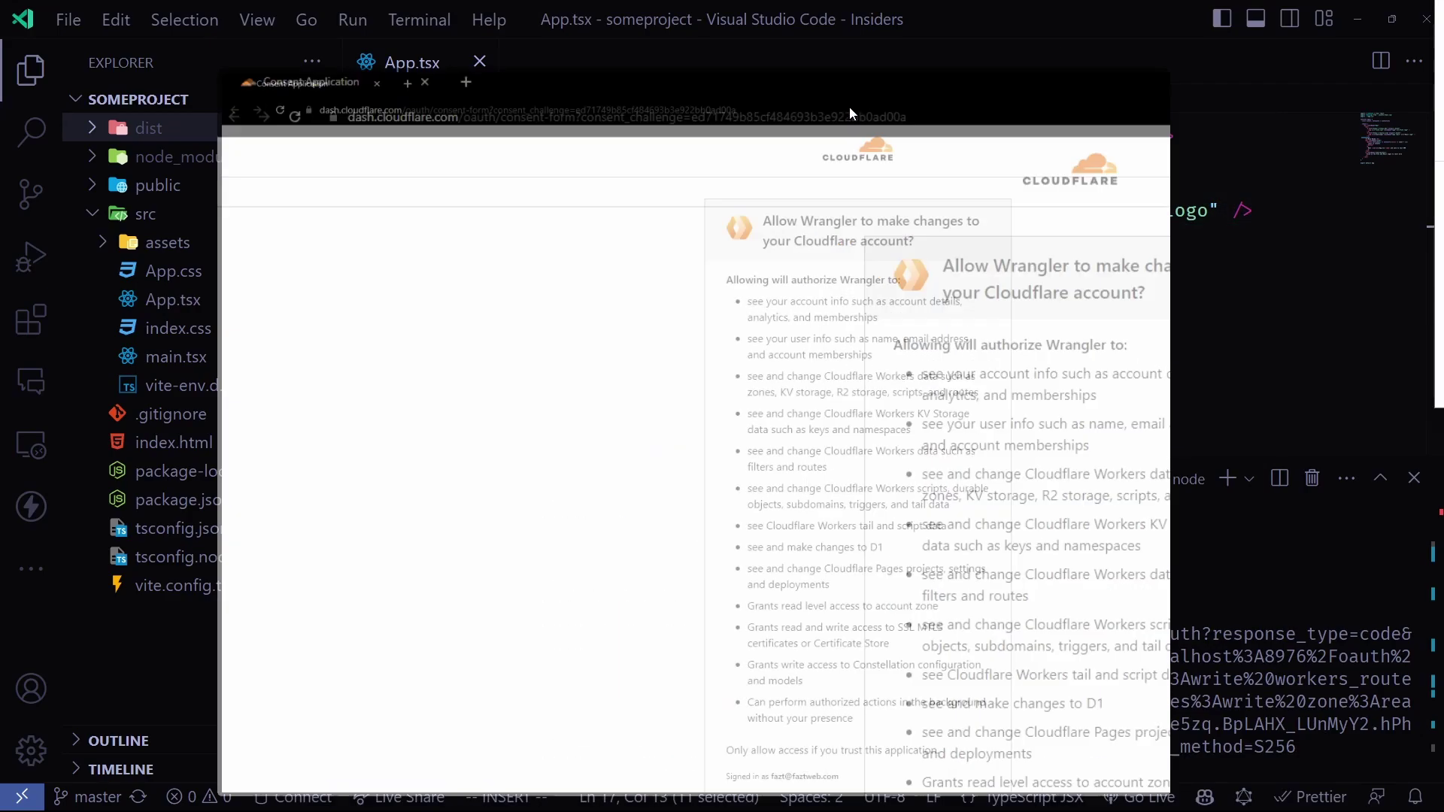
{"action": "left_click_drag", "start_coordinate": [624, 167], "coordinate": [774, 188]}
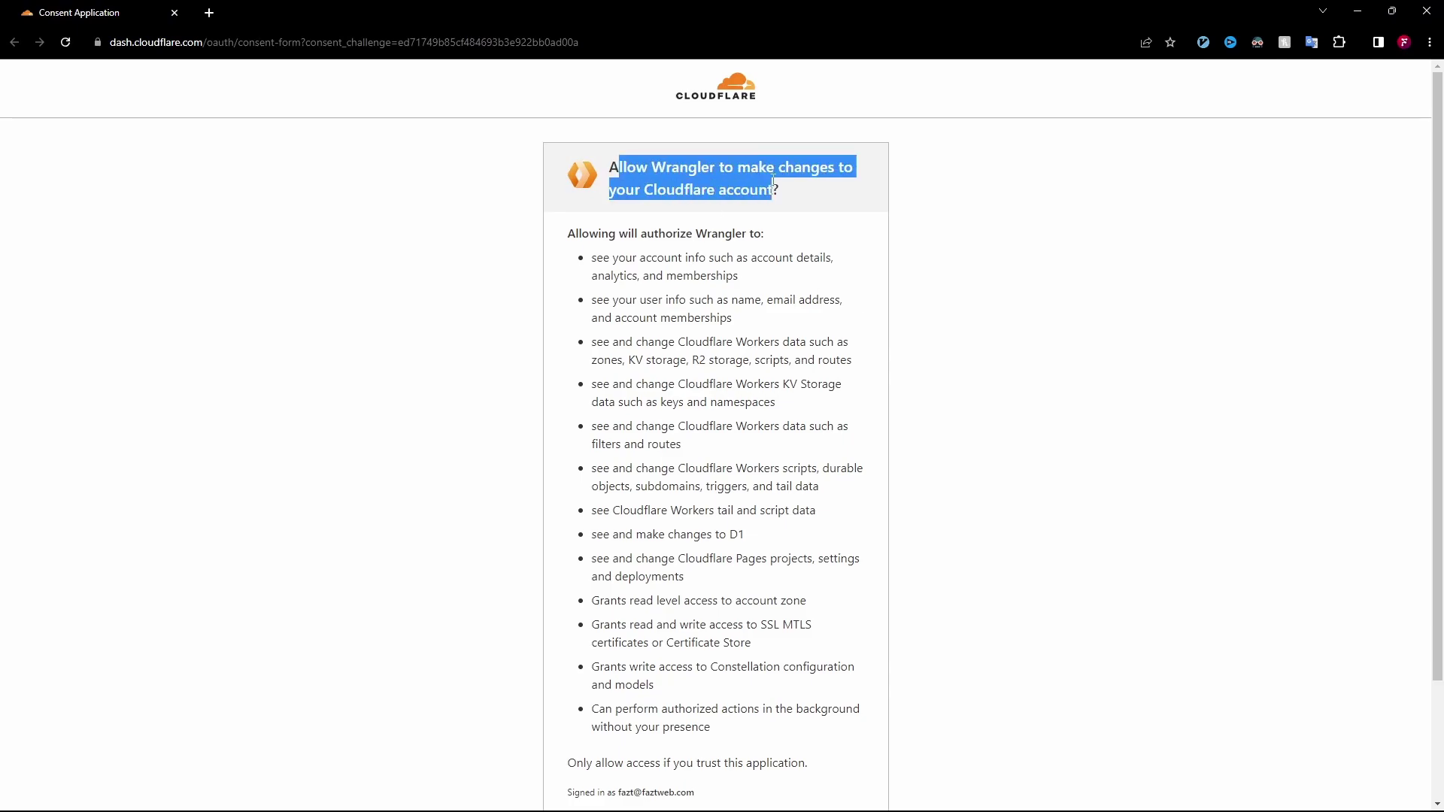
- Allow Wrangler to access the Cloudflare account, close the authorization window and check the login message in the Visual Studio Code terminal
{"action": "left_click", "coordinate": [929, 200]}
{"action": "scroll", "coordinate": [865, 315], "scroll_direction": "down", "scroll_amount": 3}
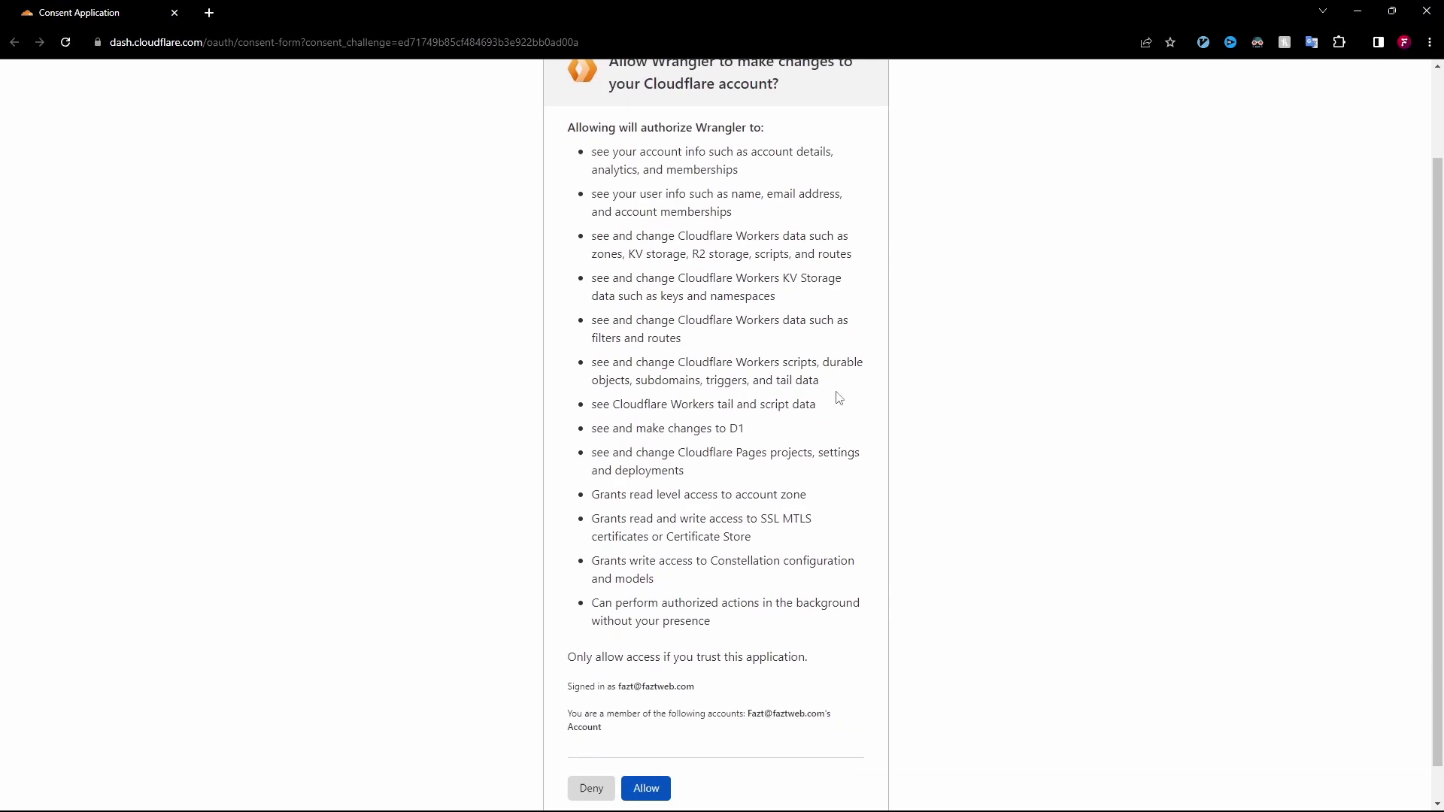
{"action": "left_click", "coordinate": [664, 750]}
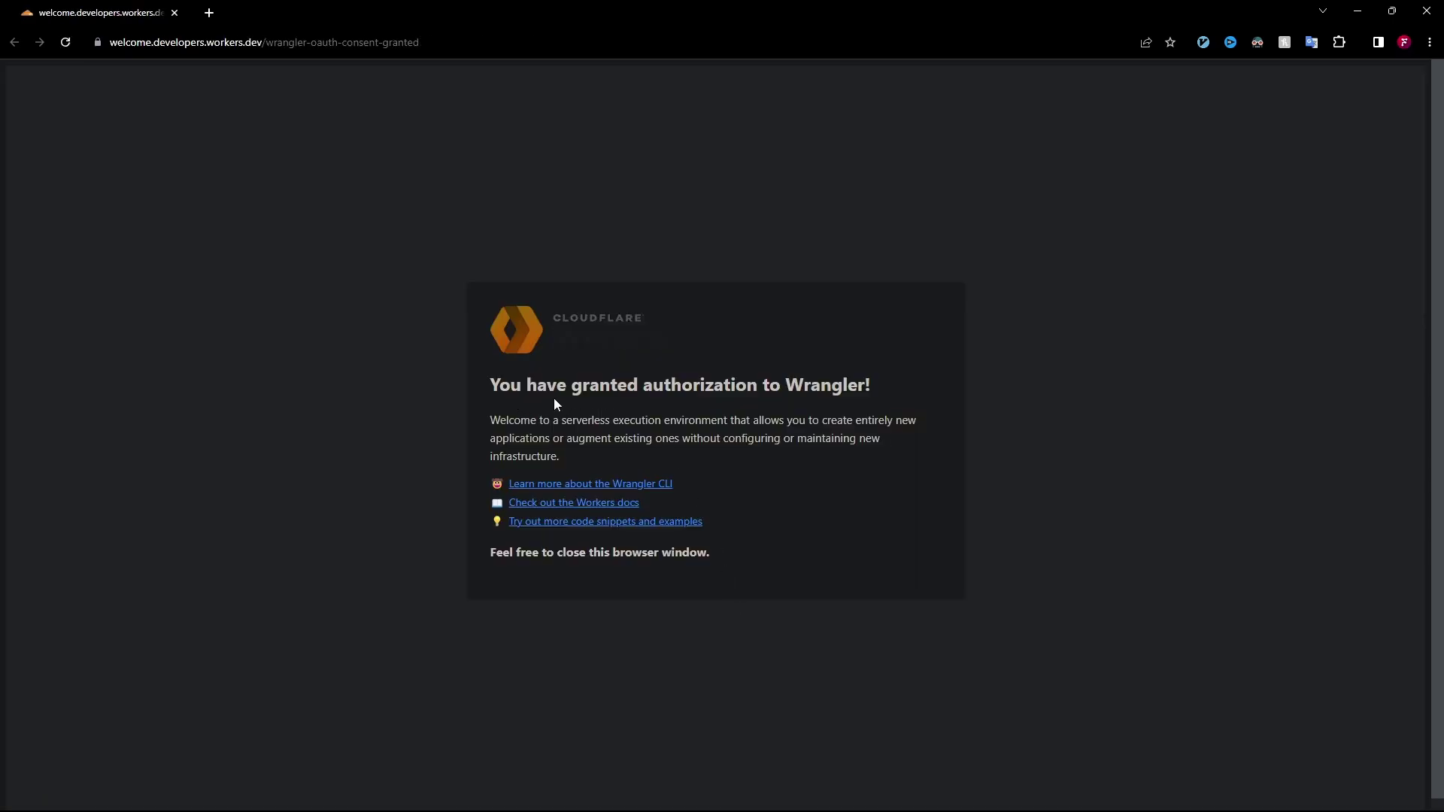
{"action": "left_click", "coordinate": [1423, 10]}
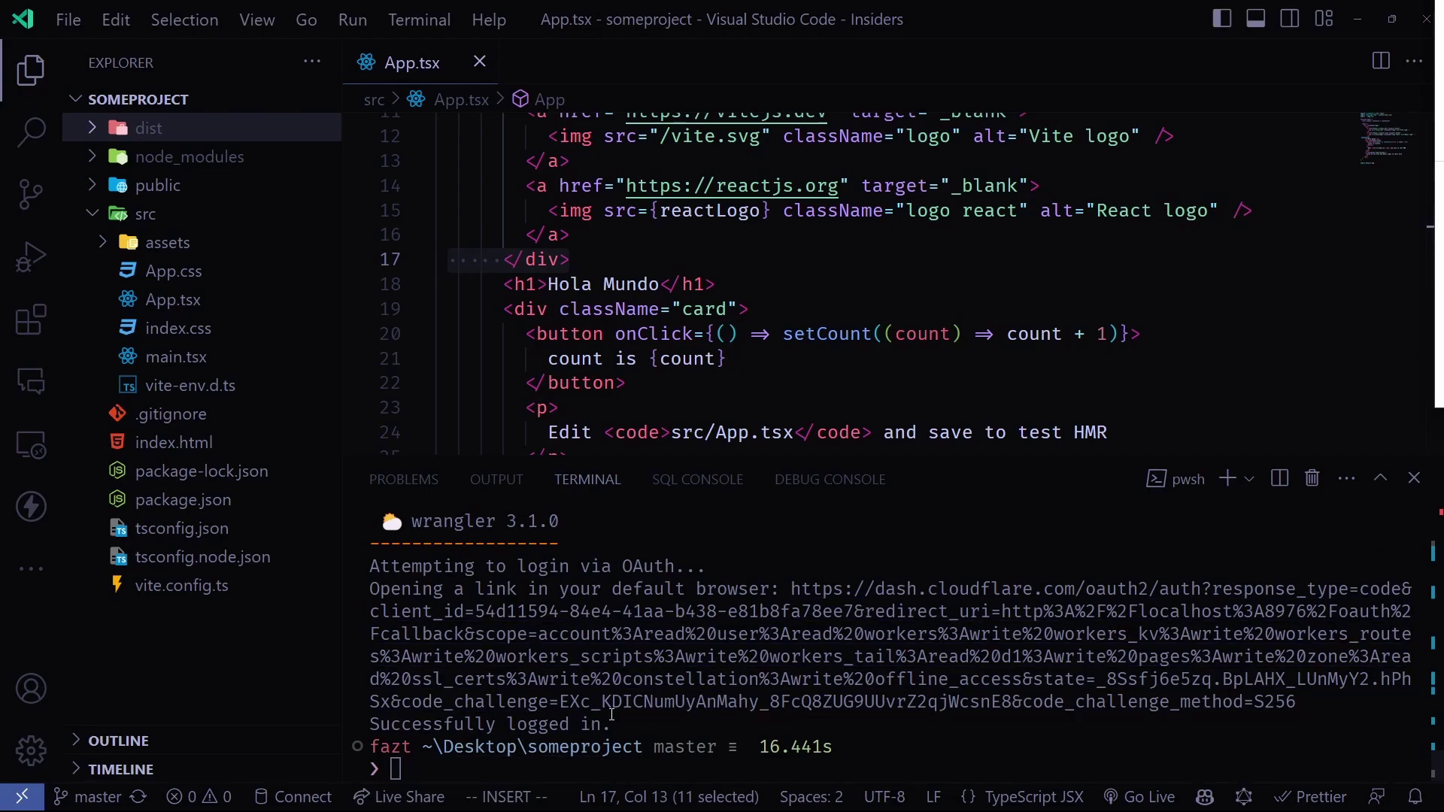
{"action": "left_click_drag", "start_coordinate": [630, 726], "coordinate": [351, 735]}
{"action": "left_click", "coordinate": [743, 733]}
- Look up the build command in the Vite guide, run "npm run build" in the Visual Studio Code terminal and look inside the dist folder
{"action": "left_click", "coordinate": [730, 802]}
{"action": "left_click_drag", "start_coordinate": [537, 431], "coordinate": [423, 432]}
{"action": "left_click", "coordinate": [788, 799]}
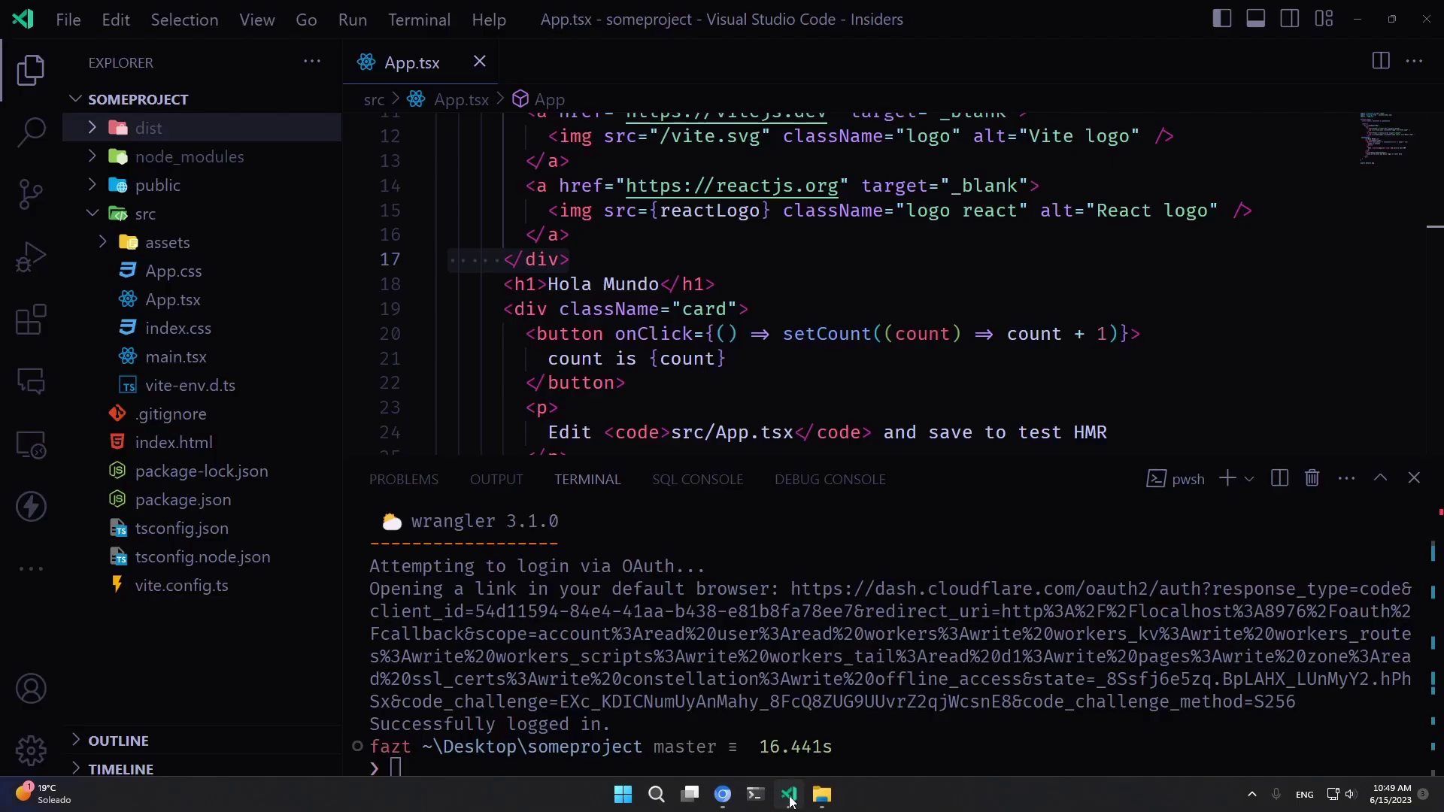
{"action": "type", "text": "npm run build"}
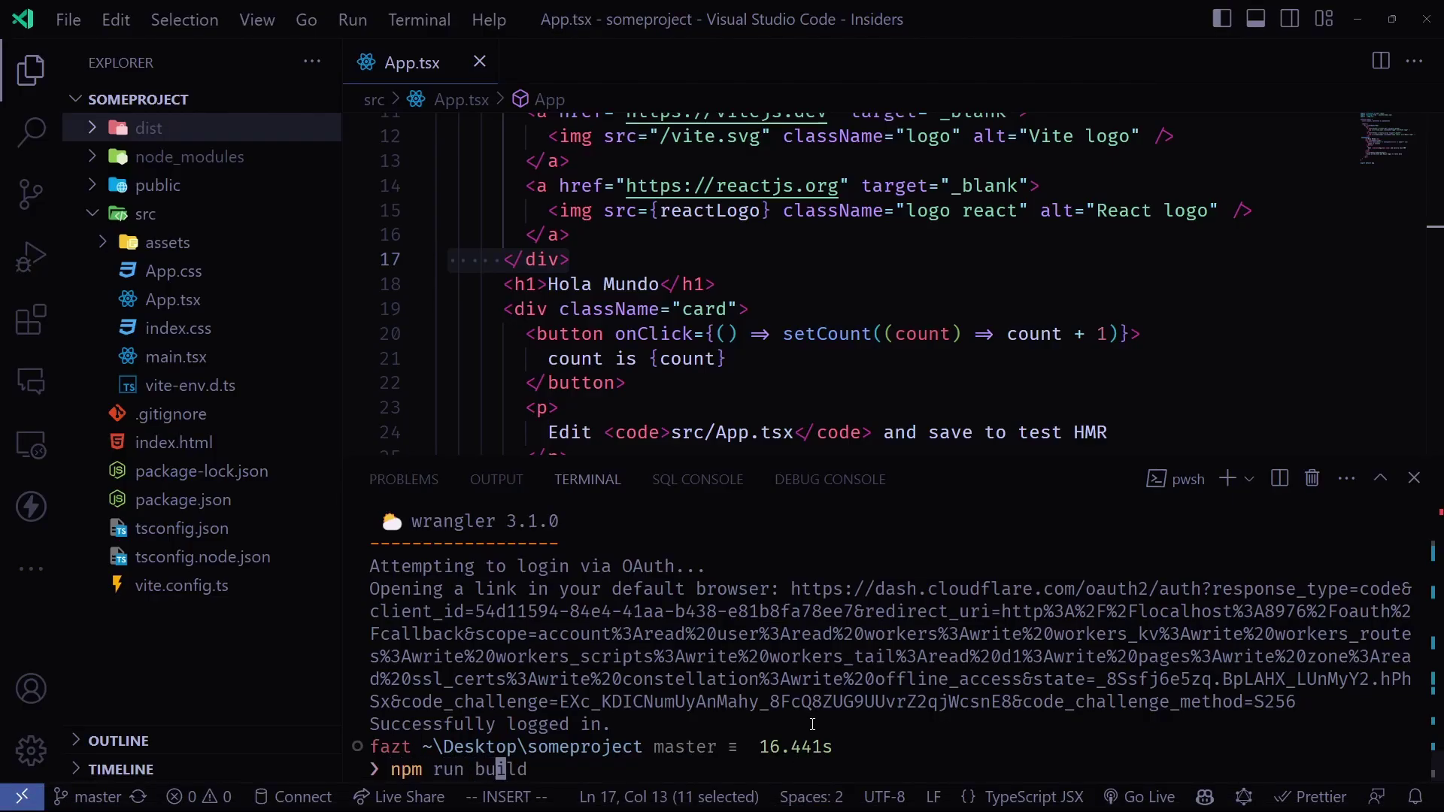
{"action": "key", "text": "Return"}
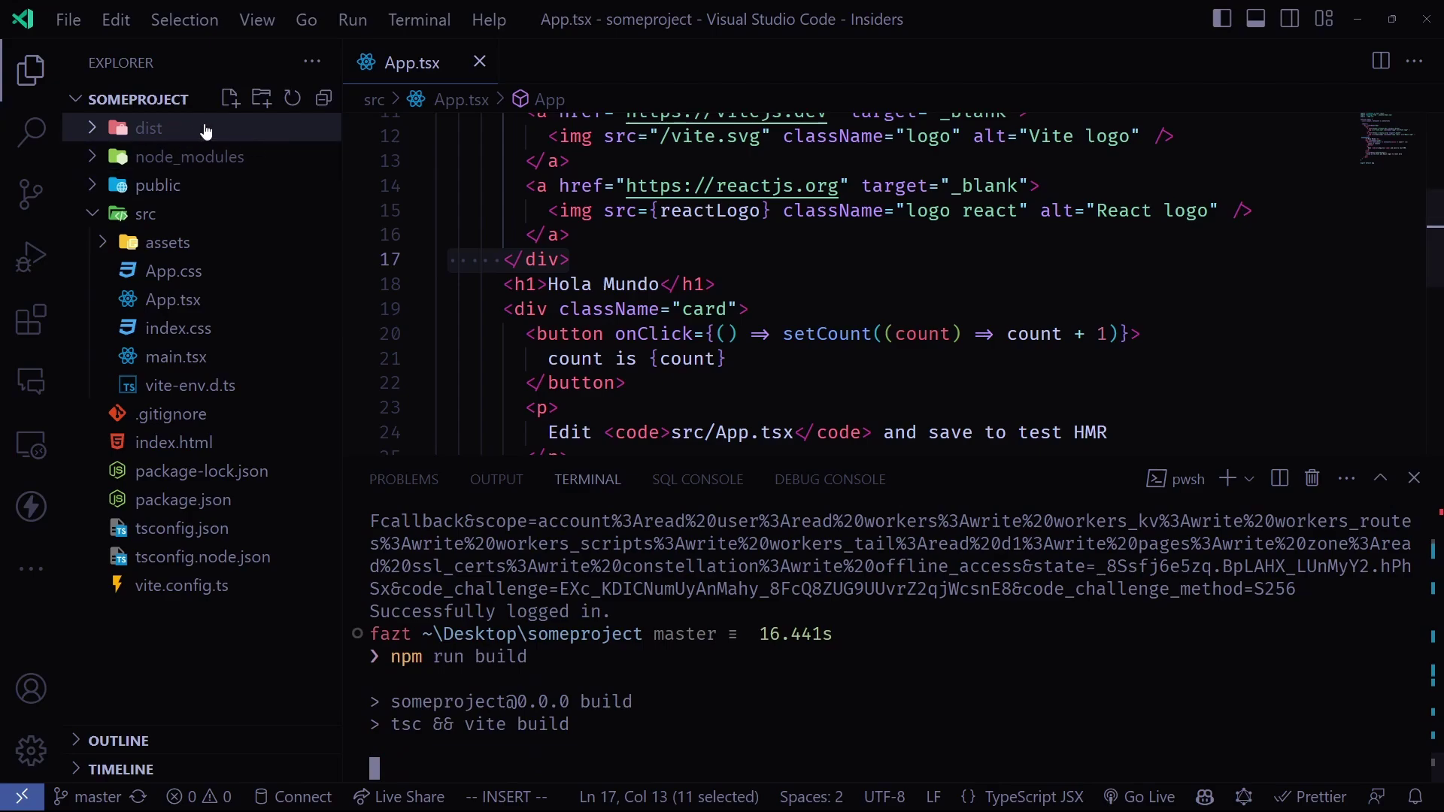
{"action": "left_click", "coordinate": [226, 129]}
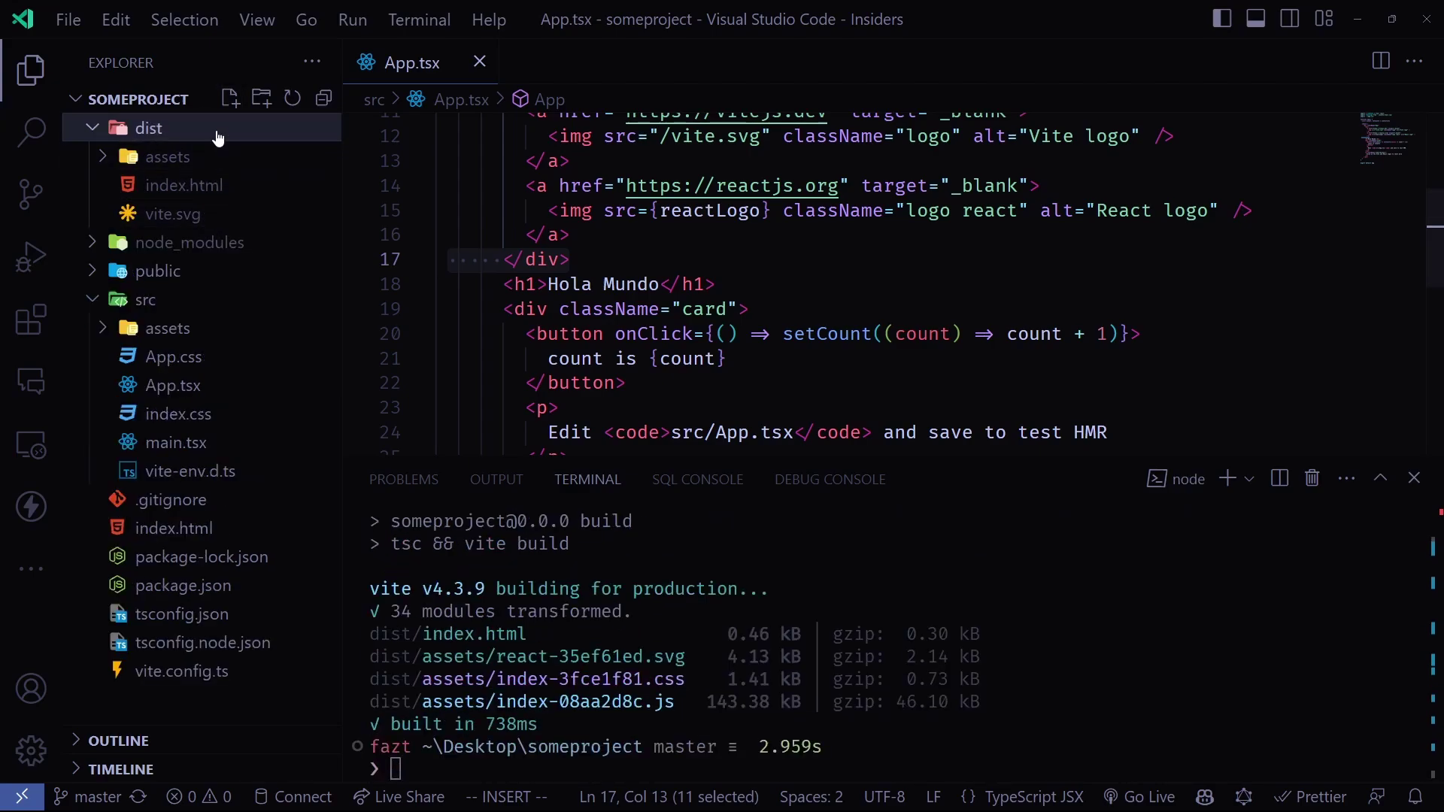
{"action": "left_click", "coordinate": [219, 132]}
- Copy the new deployment command from the Vite guide and paste "npx wrangler pages publish dist" into the Visual Studio Code terminal
{"action": "left_click", "coordinate": [789, 794]}
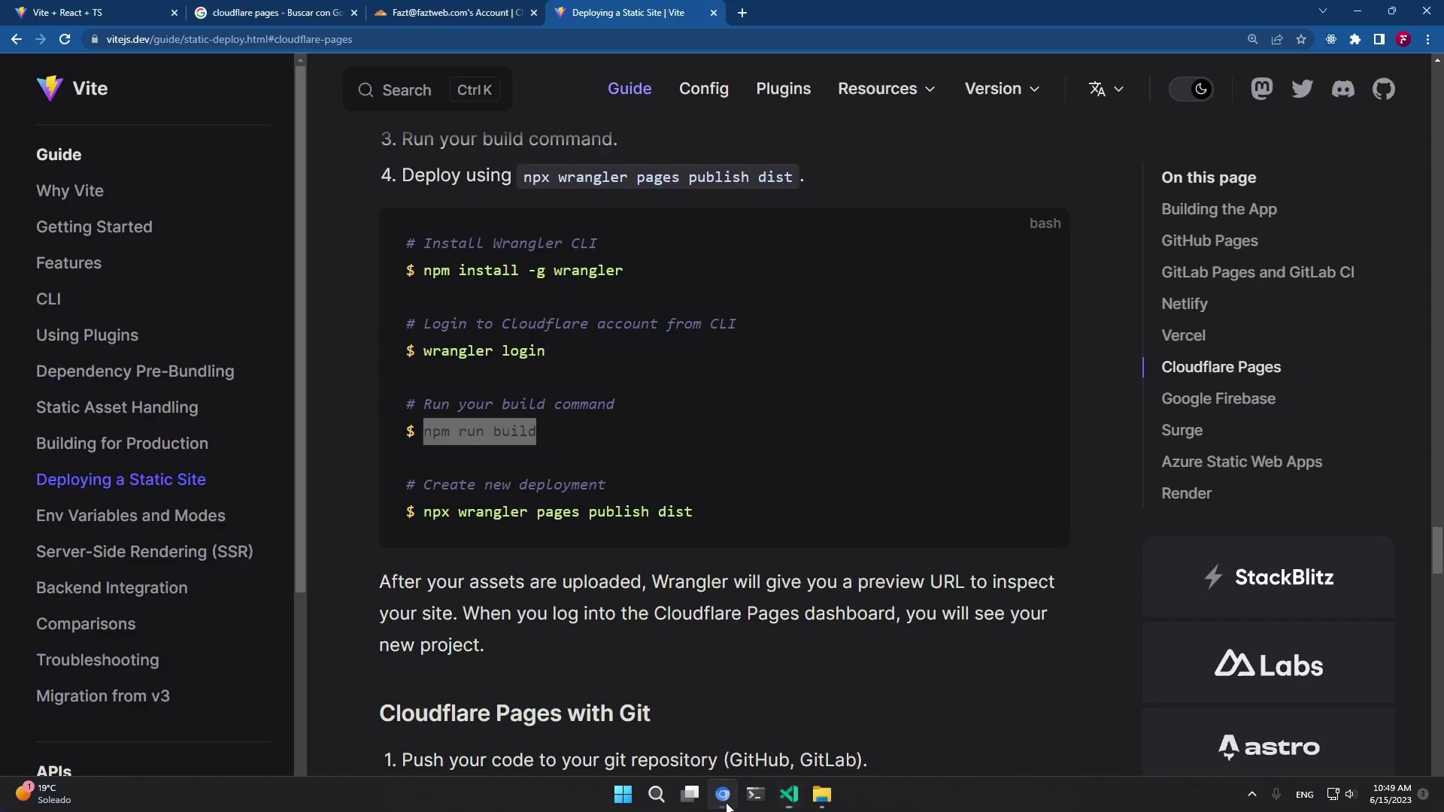
{"action": "left_click_drag", "start_coordinate": [693, 512], "coordinate": [423, 514]}
{"action": "key", "text": "ctrl+c"}
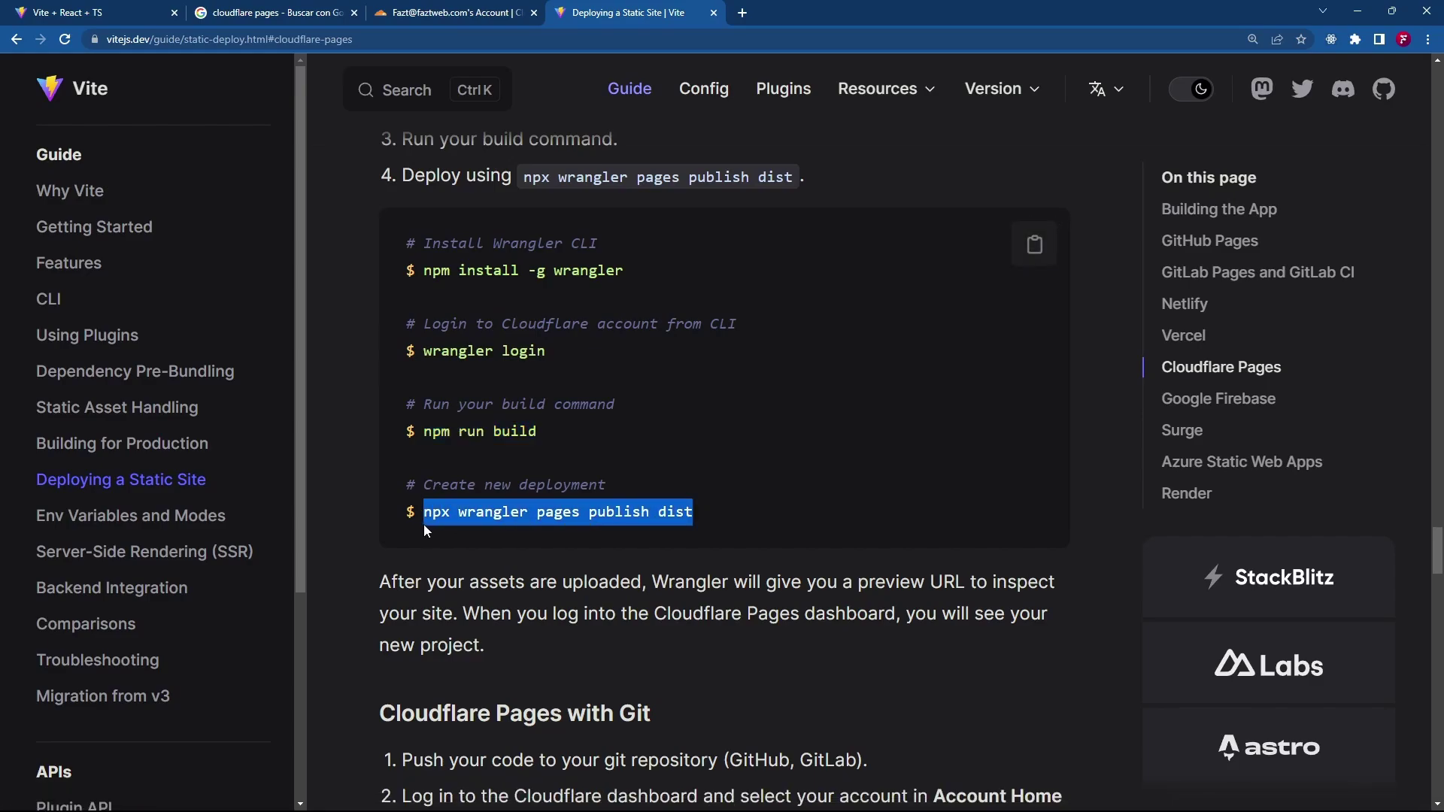
{"action": "left_click", "coordinate": [790, 794]}
{"action": "key", "text": "ctrl+v"}
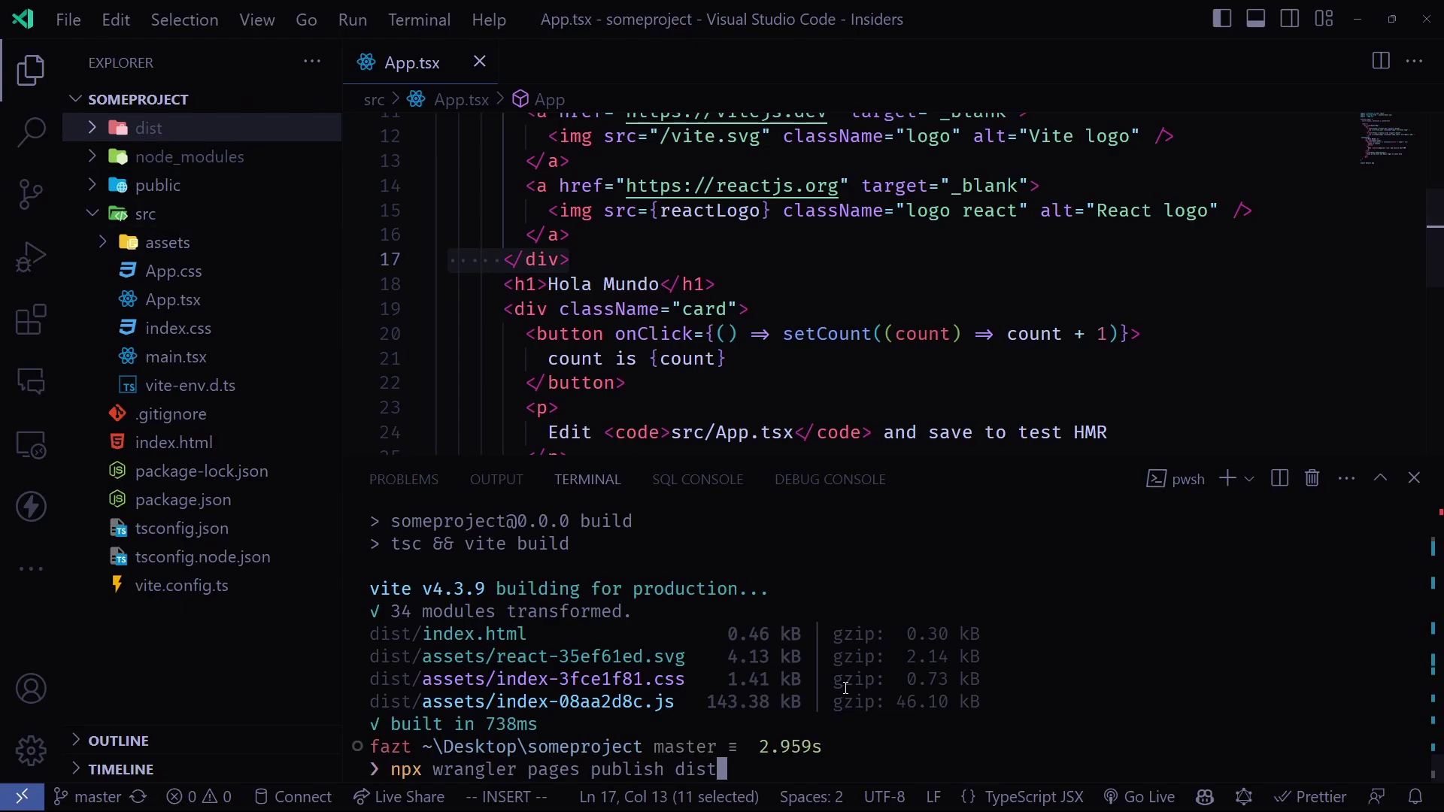
{"action": "key", "text": "Left"}
{"action": "key", "text": "BackSpace"}
{"action": "key", "text": "BackSpace"}
{"action": "key", "text": "BackSpace"}
{"action": "key", "text": "Delete"}
{"action": "type", "text": "o"}
{"action": "key", "text": "ctrl+z"}
{"action": "key", "text": "Delete"}
{"action": "key", "text": "Delete"}
{"action": "key", "text": "Delete"}
{"action": "key", "text": "Delete"}
{"action": "type", "text": "web"}
{"action": "key", "text": "BackSpace"}
{"action": "key", "text": "BackSpace"}
{"action": "type", "text": "ww"}
{"action": "key", "text": "BackSpace"}
{"action": "key", "text": "BackSpace"}
{"action": "key", "text": "BackSpace"}
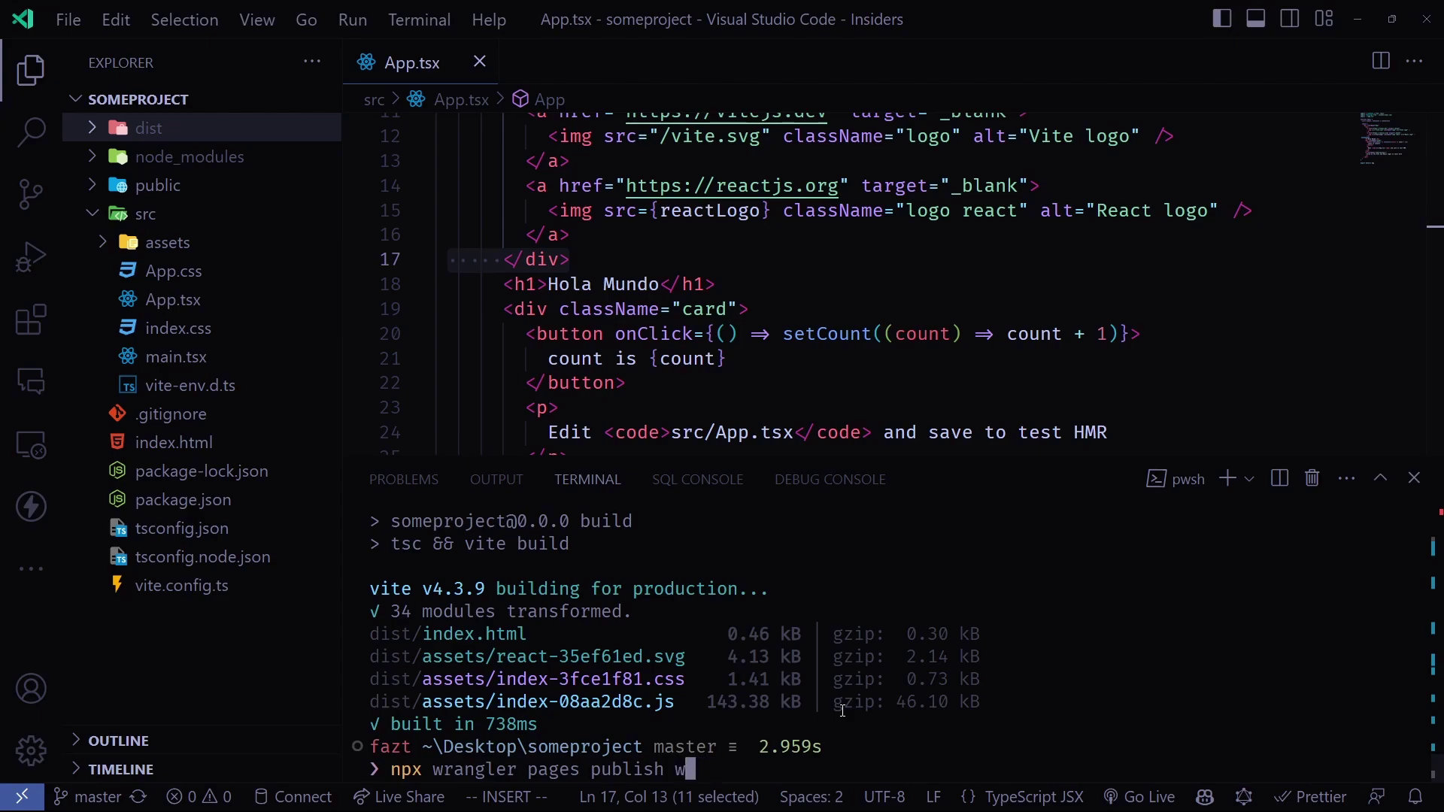
{"action": "type", "text": "dist"}
- Run the publish command and deploy to a new project named webtesting3 with master as the production branch
{"action": "key", "text": "Return"}
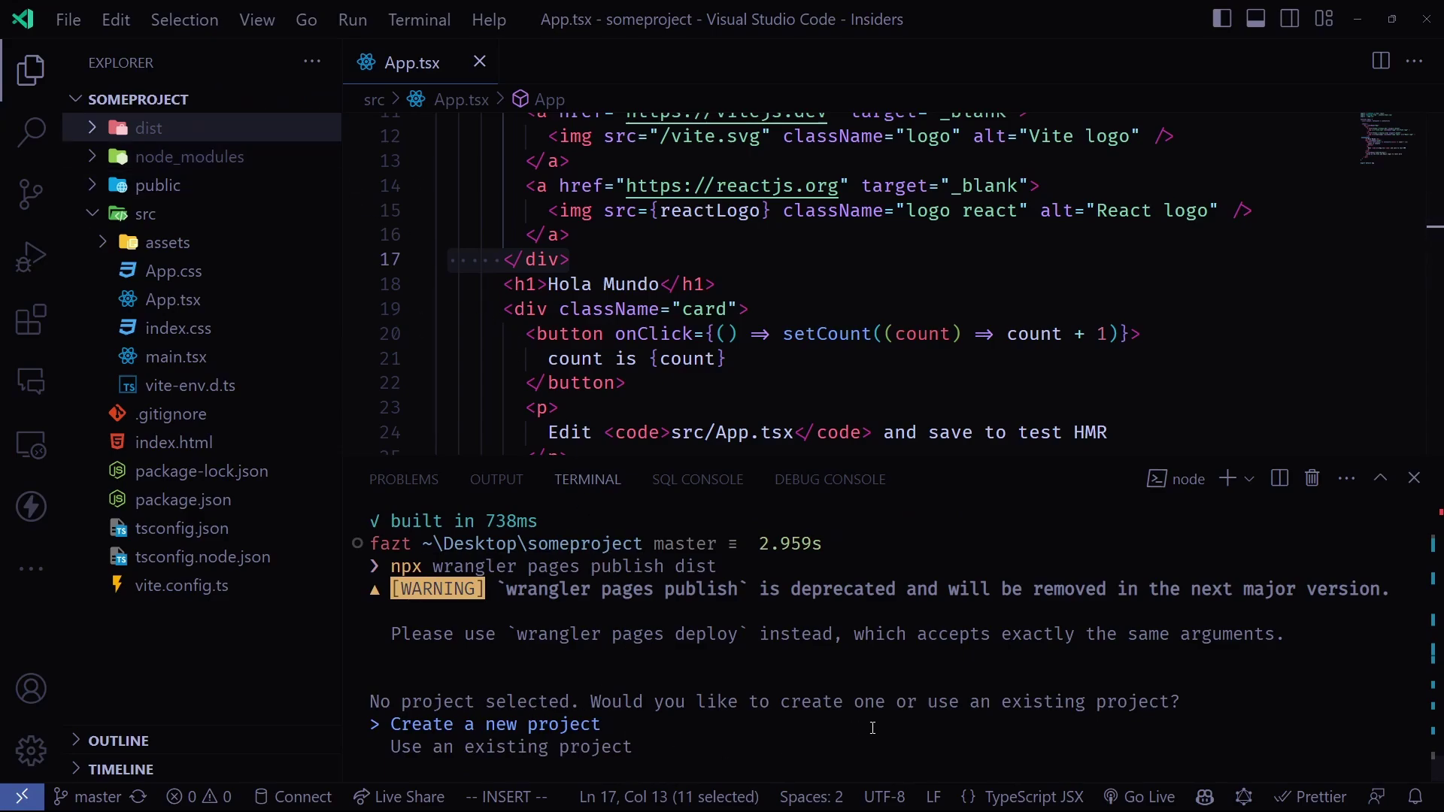
{"action": "key", "text": "Return"}
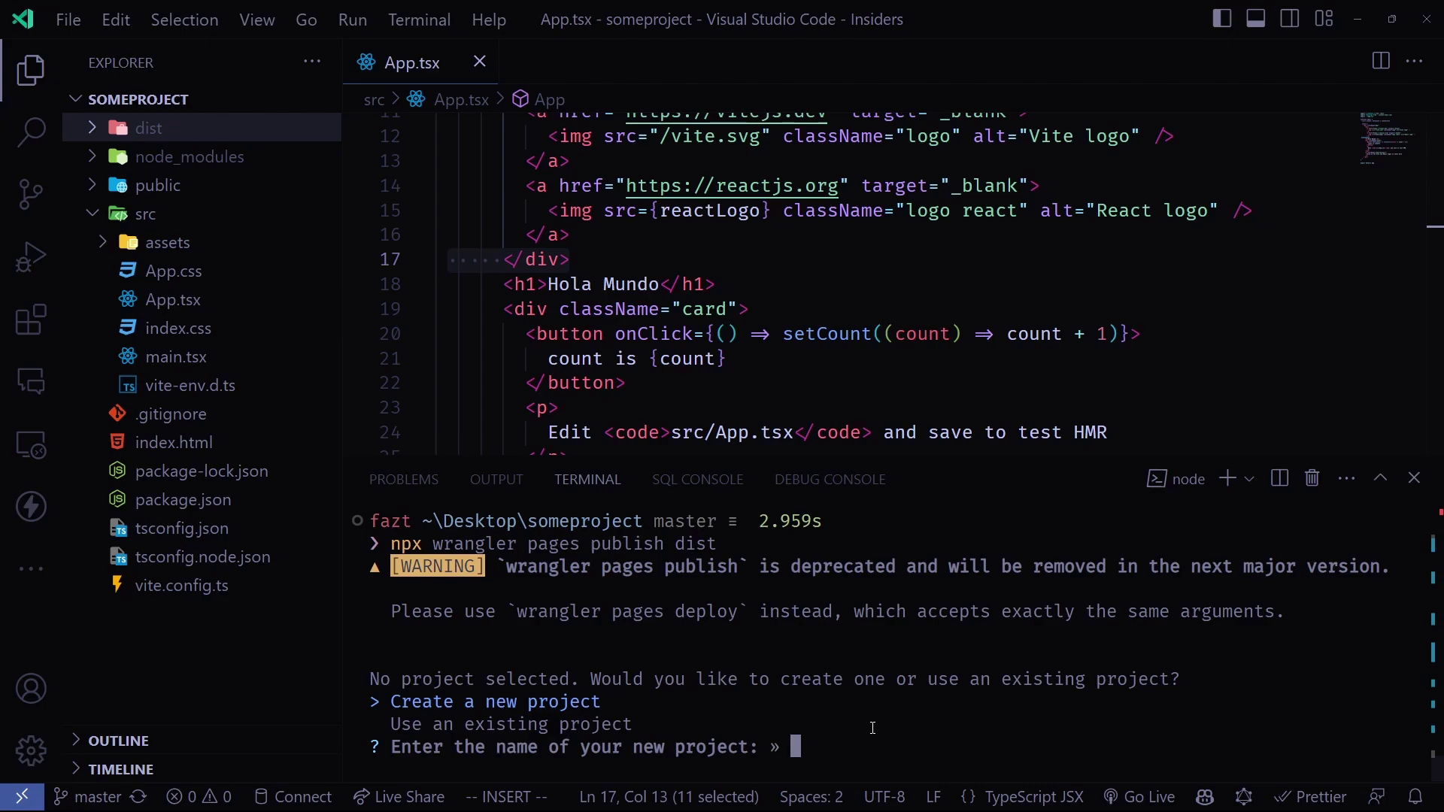
{"action": "type", "text": "webts"}
{"action": "type", "text": "sting3"}
{"action": "key", "text": "Return"}
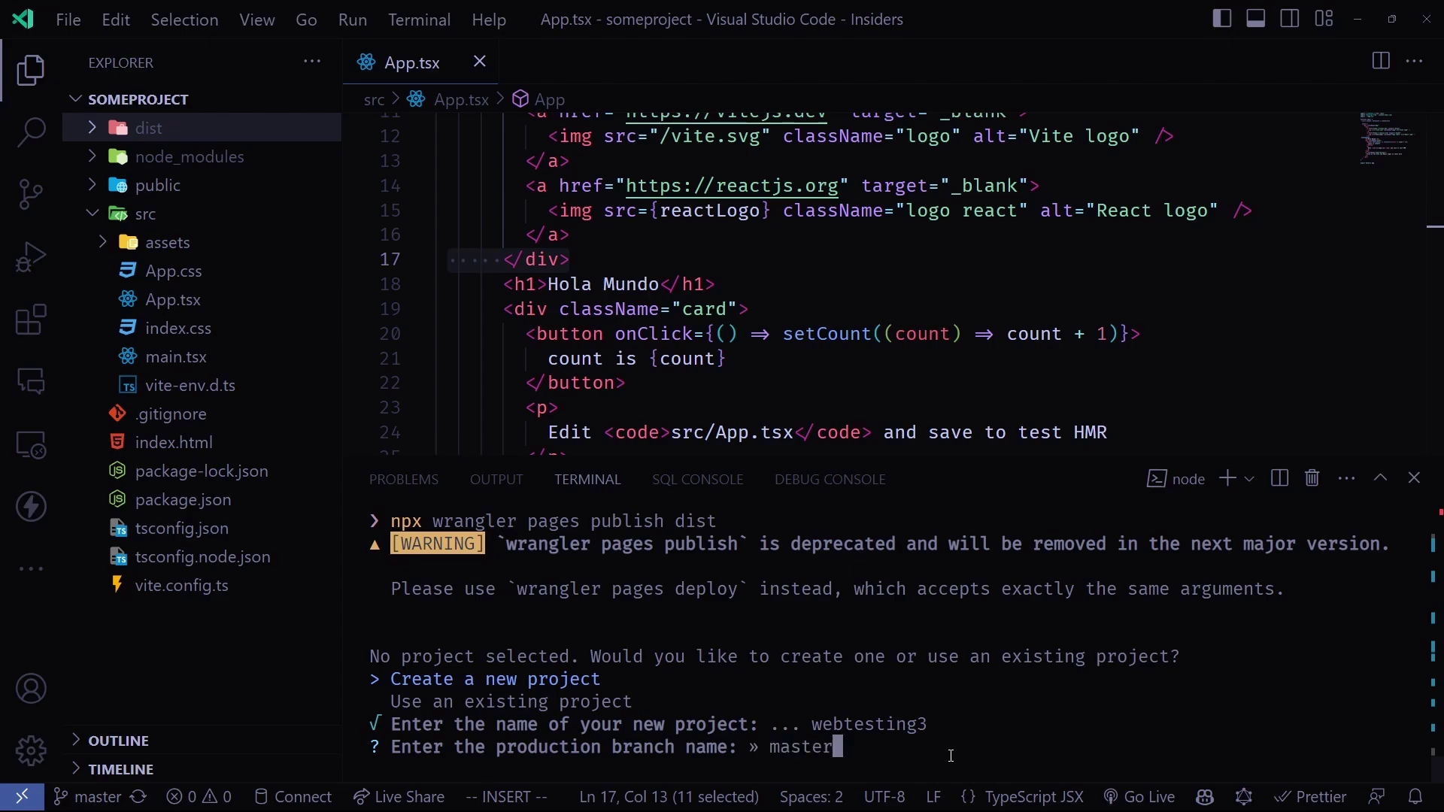
{"action": "key", "text": "Return"}
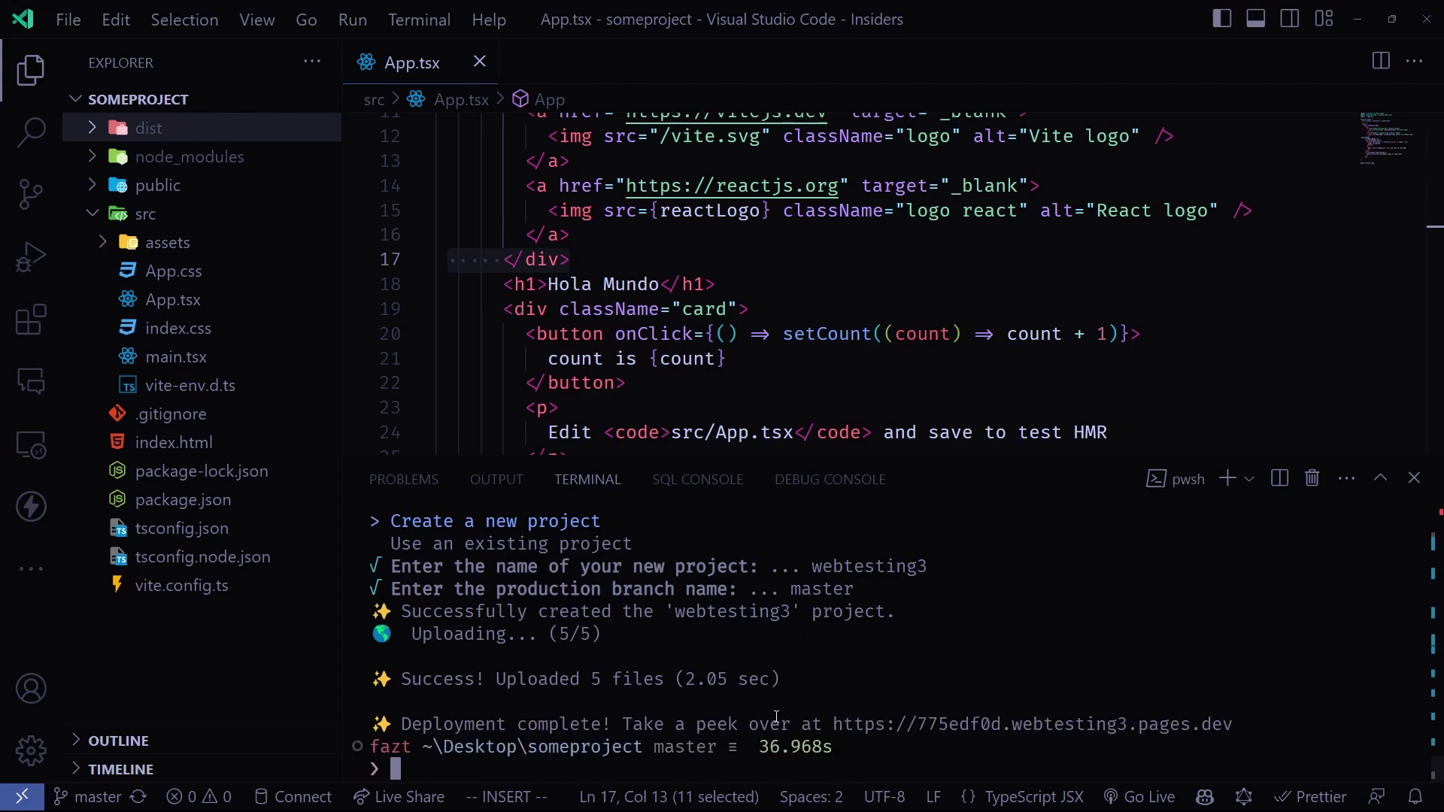
- Open the deployment URL printed in the terminal, examine the page and its address in a maximized window, and close it
{"action": "left_click_drag", "start_coordinate": [399, 722], "coordinate": [607, 721]}
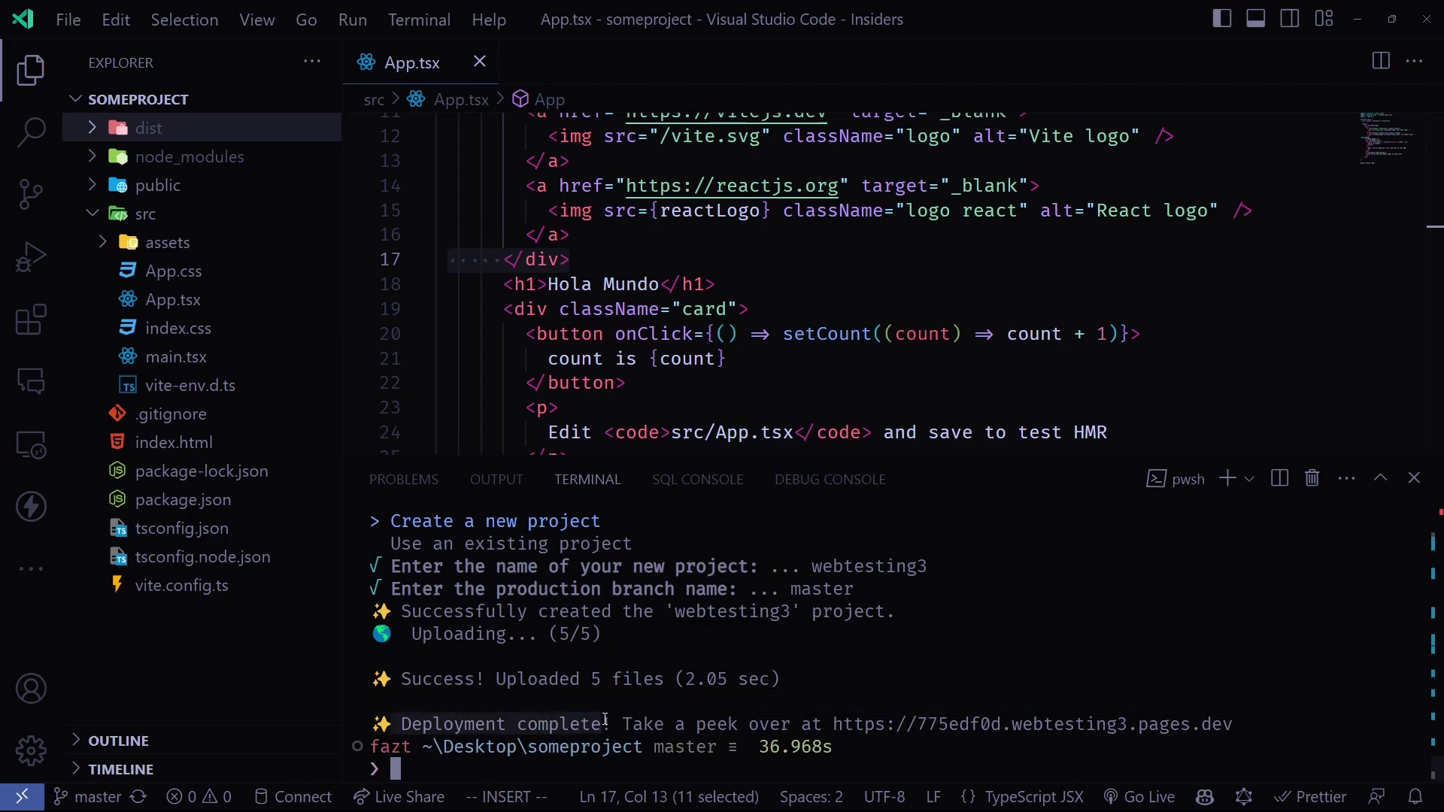
{"action": "left_click", "coordinate": [733, 724]}
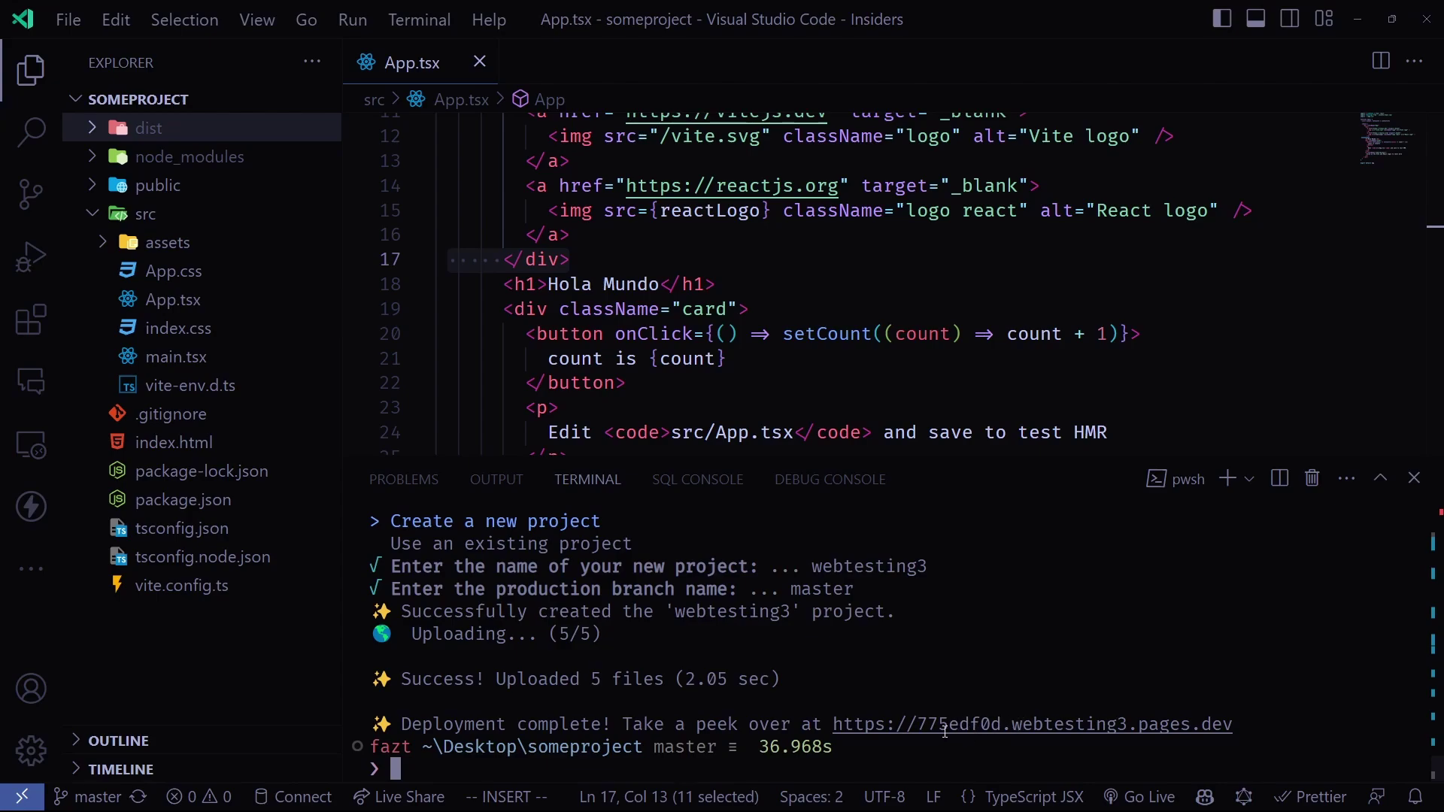
{"action": "left_click", "coordinate": [1012, 722], "text": "ctrl"}
{"action": "key", "text": "Return"}
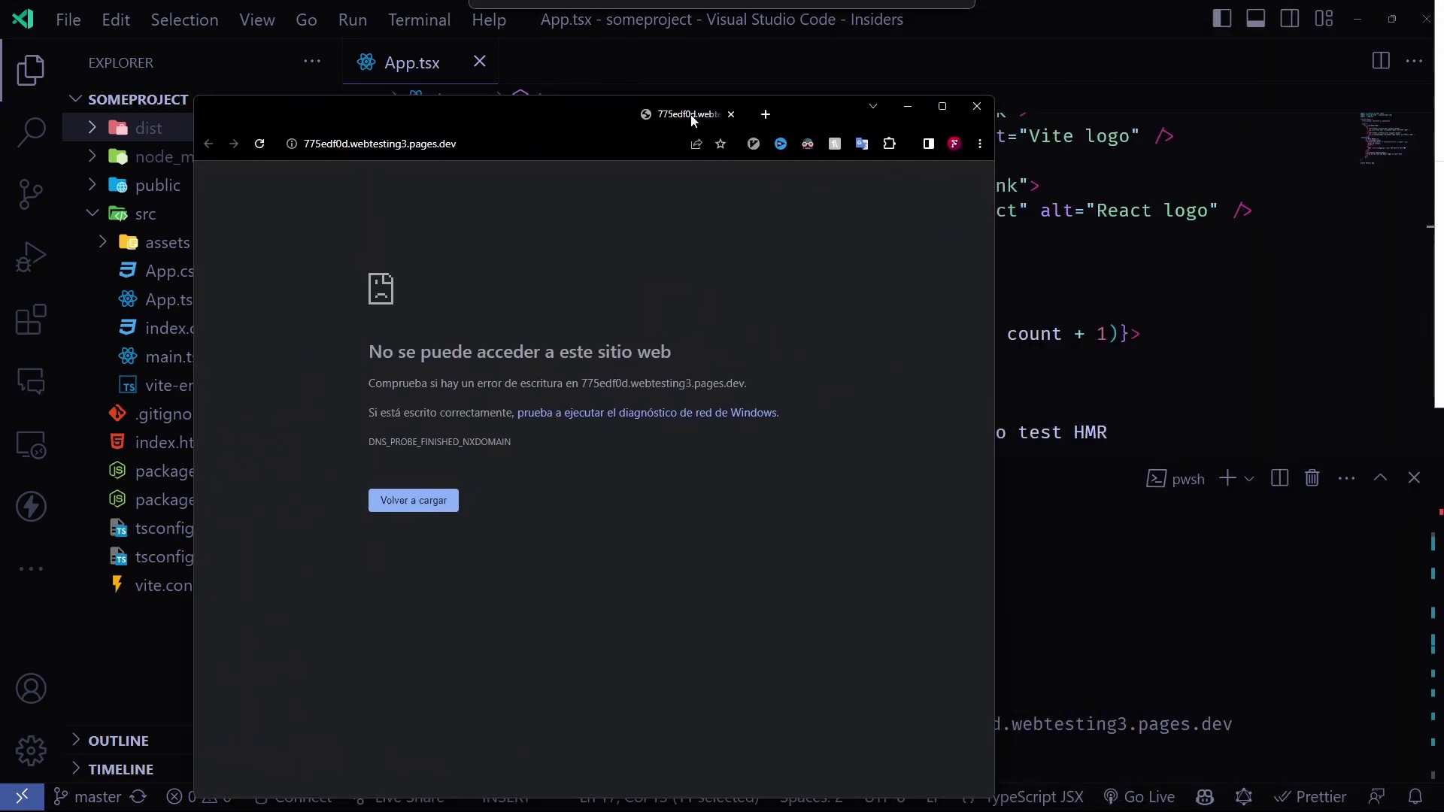
{"action": "double_click", "coordinate": [669, 121]}
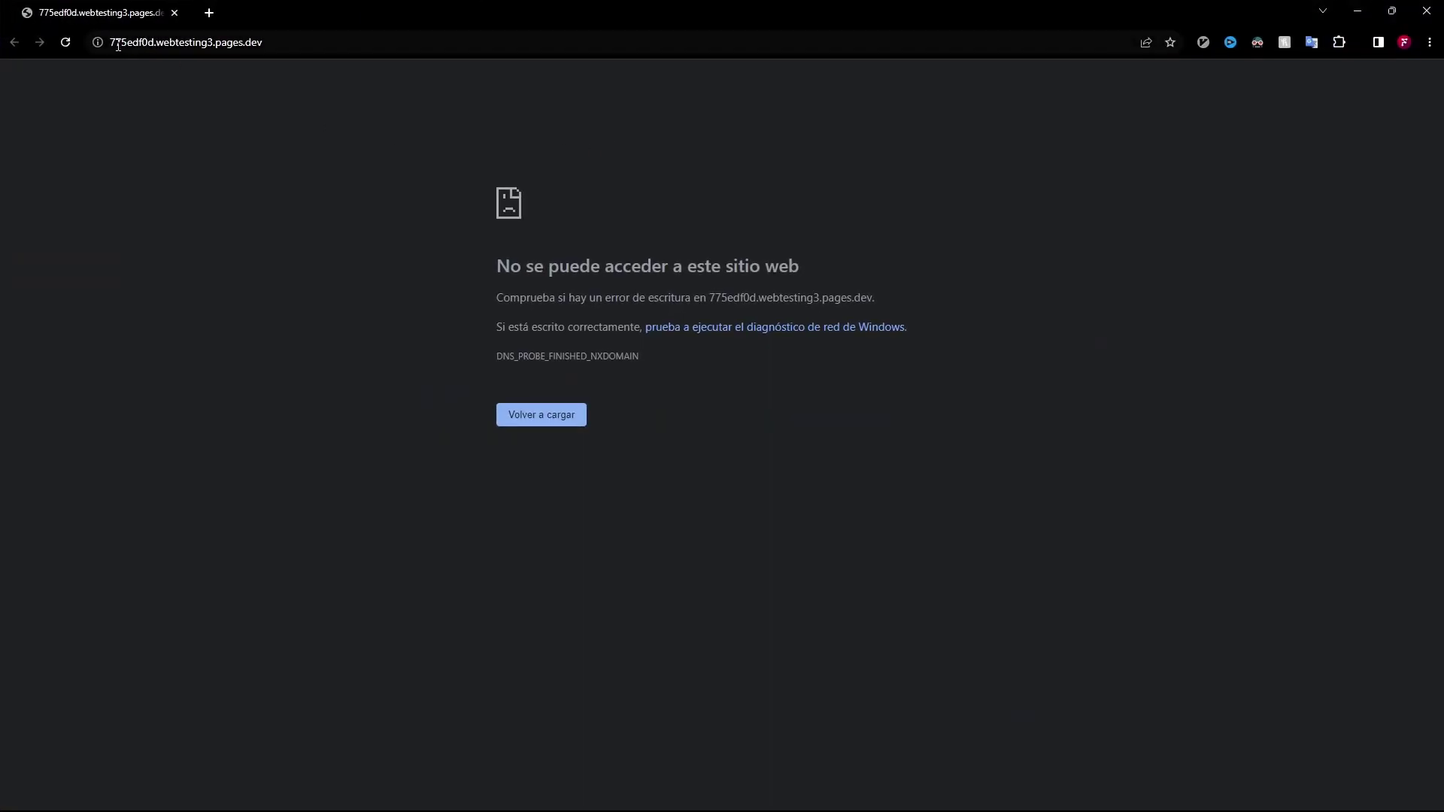
{"action": "left_click_drag", "start_coordinate": [115, 45], "coordinate": [366, 49]}
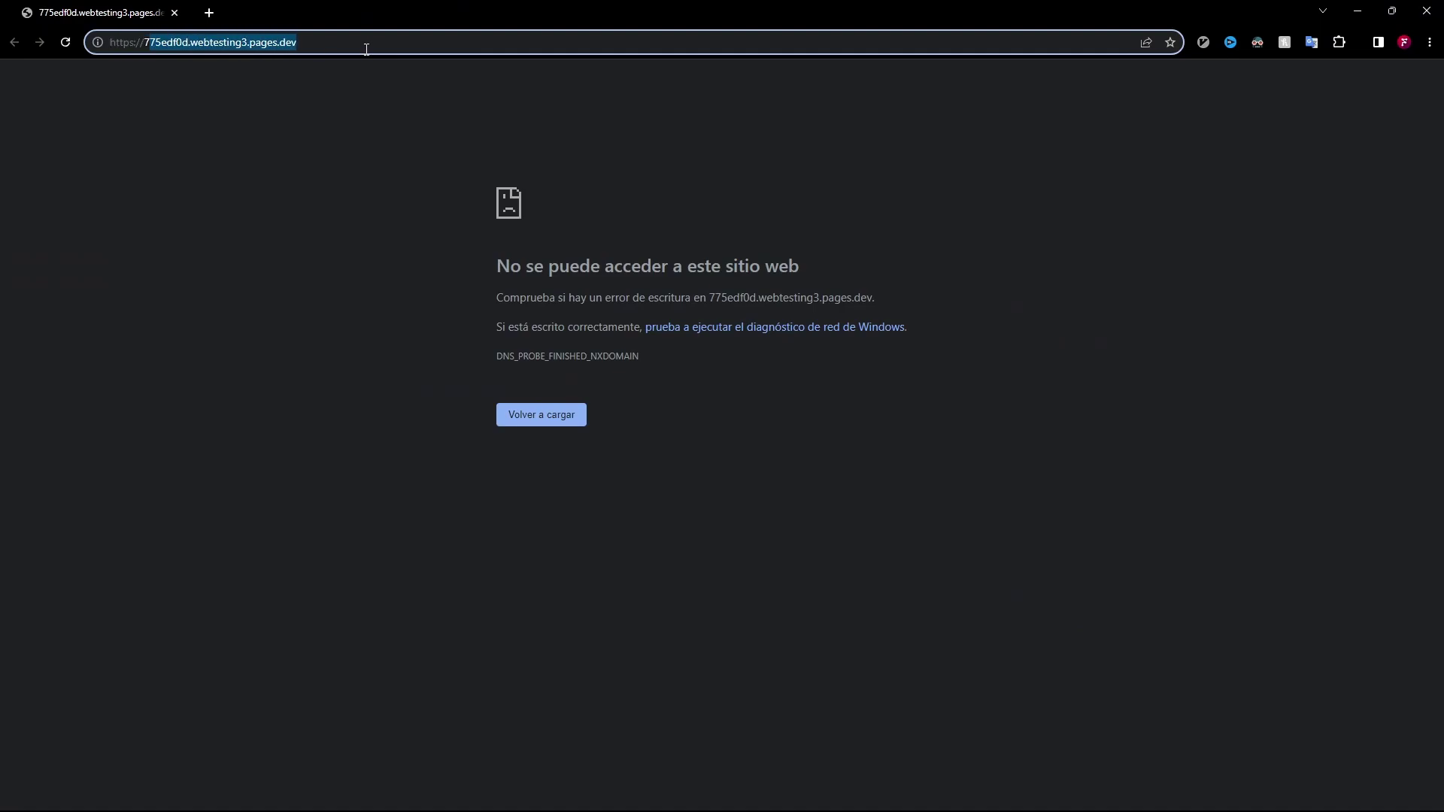
{"action": "left_click", "coordinate": [608, 222]}
{"action": "left_click", "coordinate": [1426, 11]}
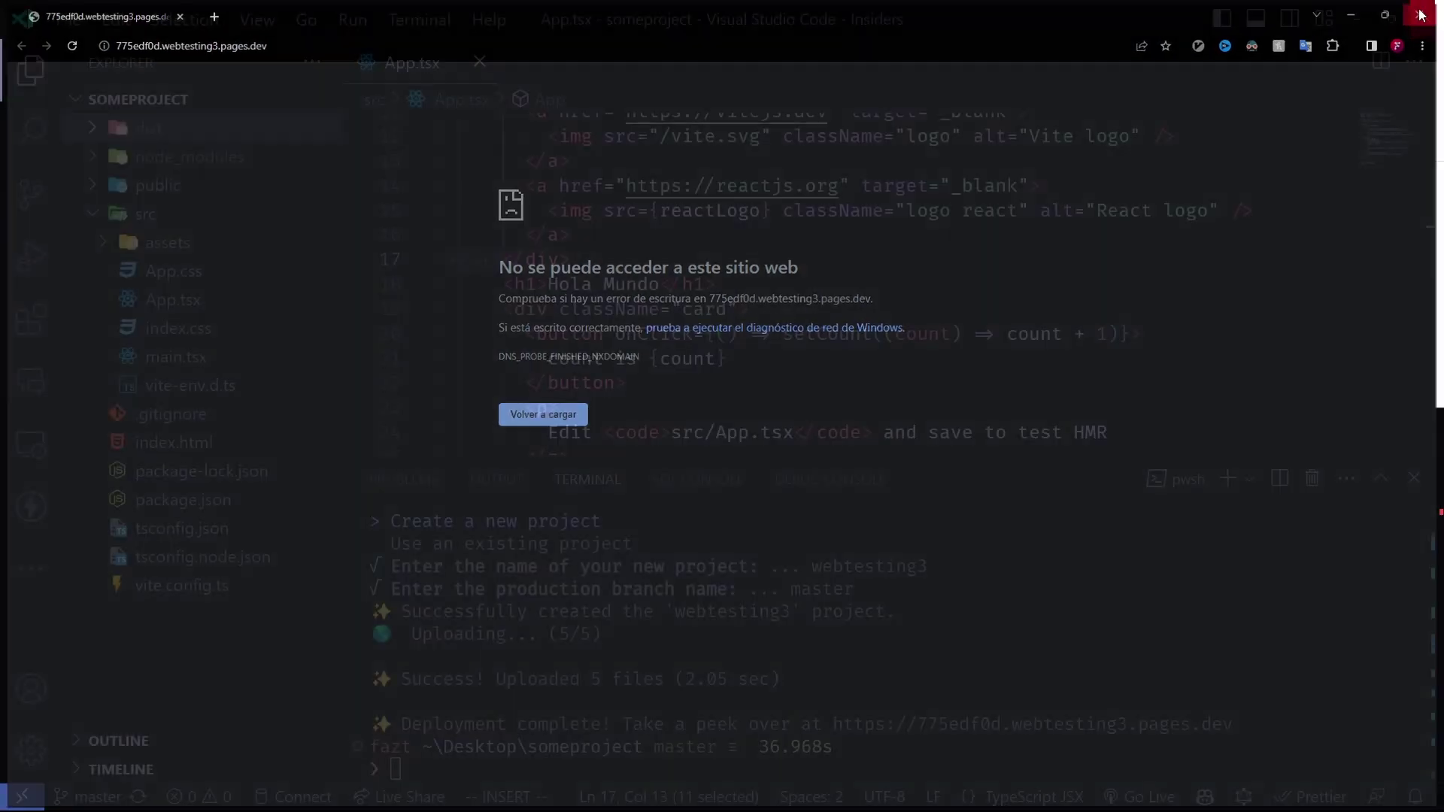
- Switch to the Cloudflare dashboard in the browser and examine the Workers and Pages options for creating an application
{"action": "left_click", "coordinate": [723, 794]}
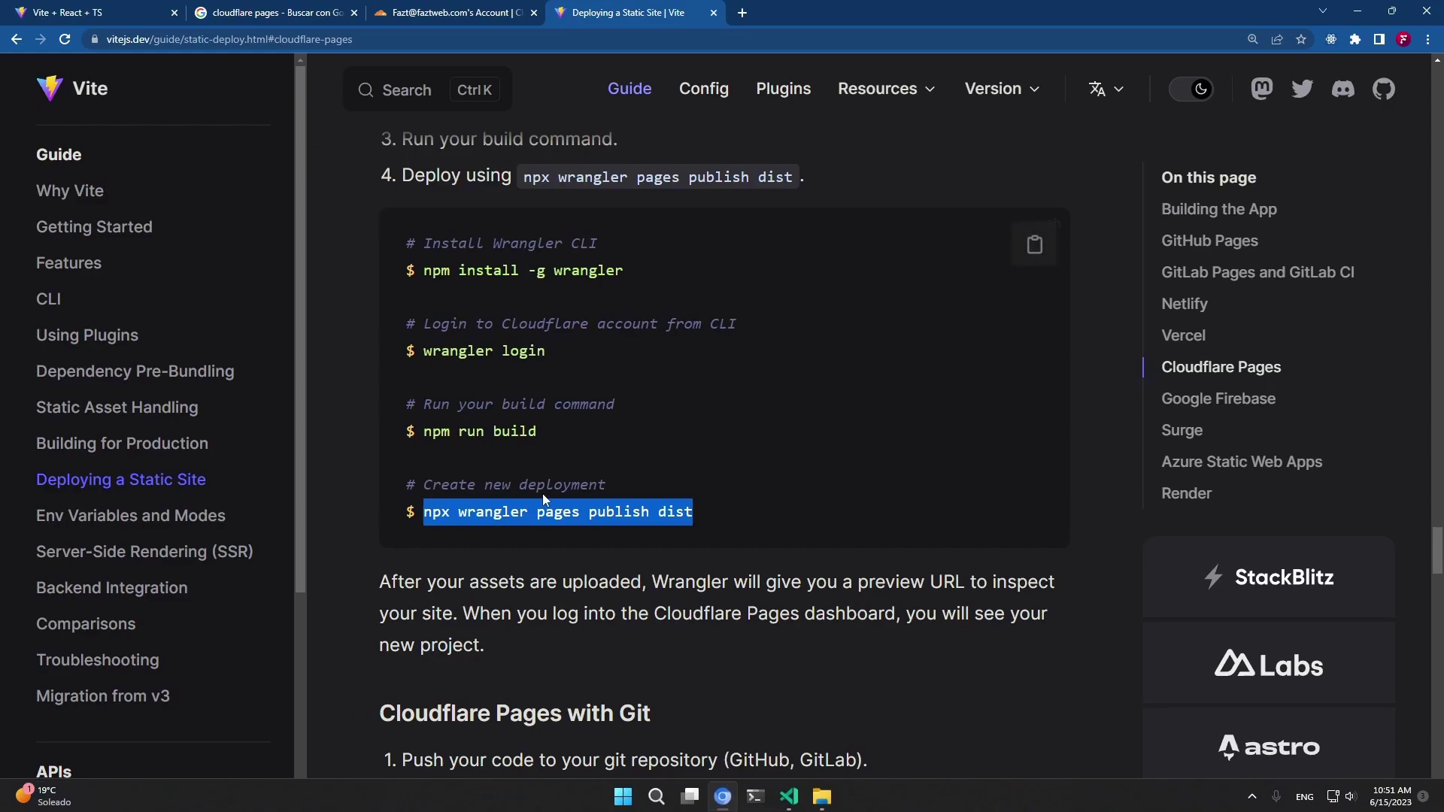
{"action": "left_click", "coordinate": [456, 9]}
{"action": "scroll", "coordinate": [324, 270], "scroll_direction": "up", "scroll_amount": 6}
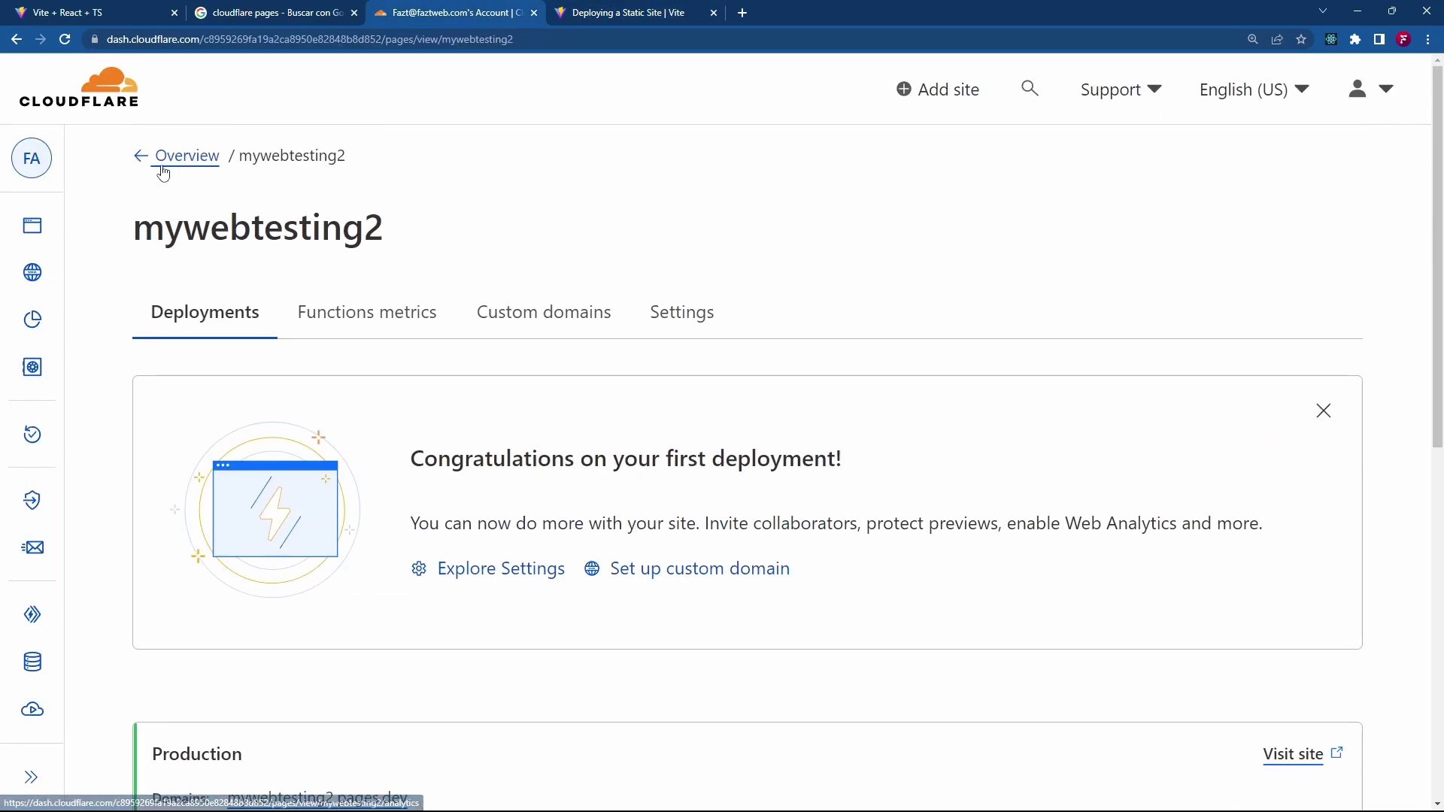
{"action": "left_click", "coordinate": [186, 165]}
{"action": "scroll", "coordinate": [733, 364], "scroll_direction": "down", "scroll_amount": 12}
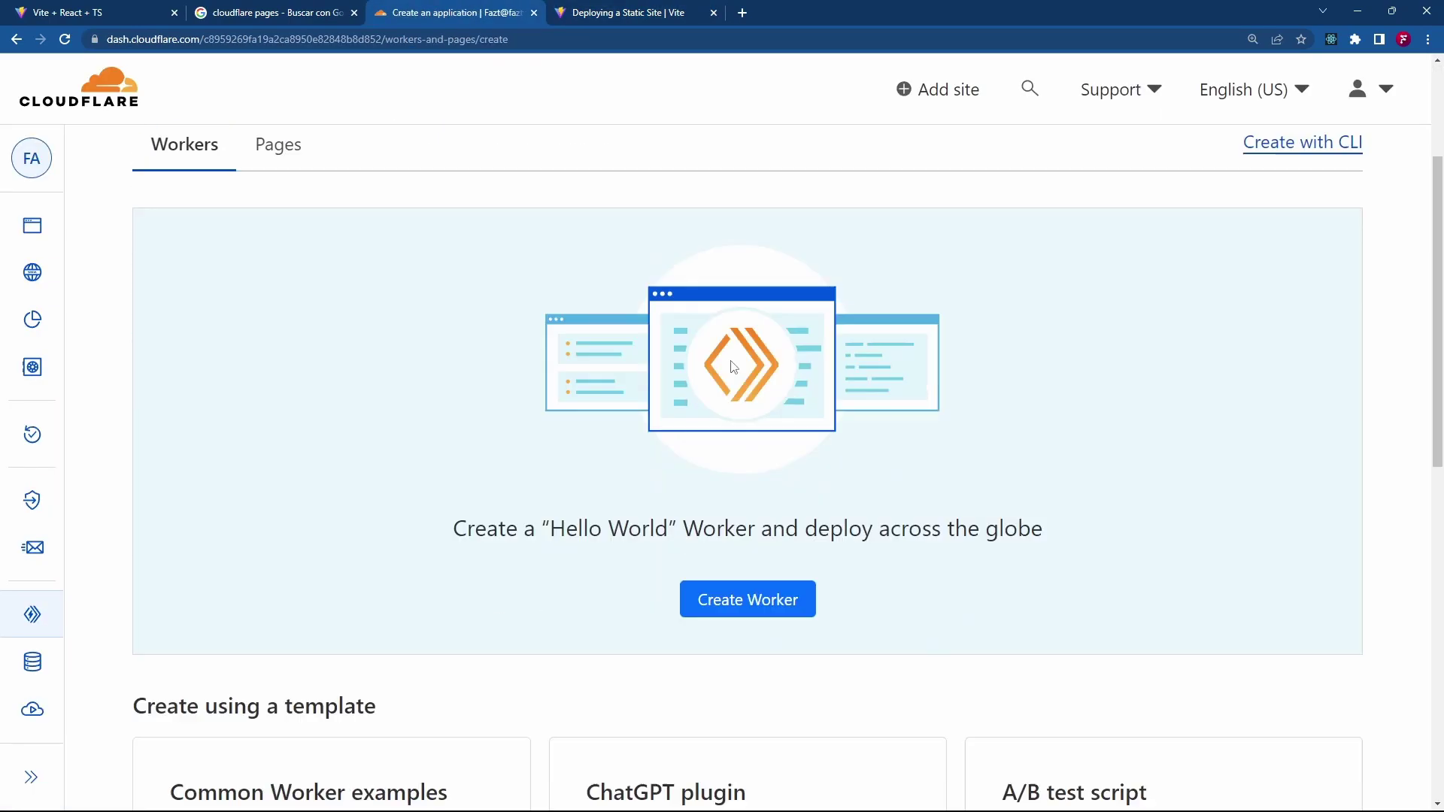
{"action": "scroll", "coordinate": [733, 368], "scroll_direction": "up", "scroll_amount": 12}
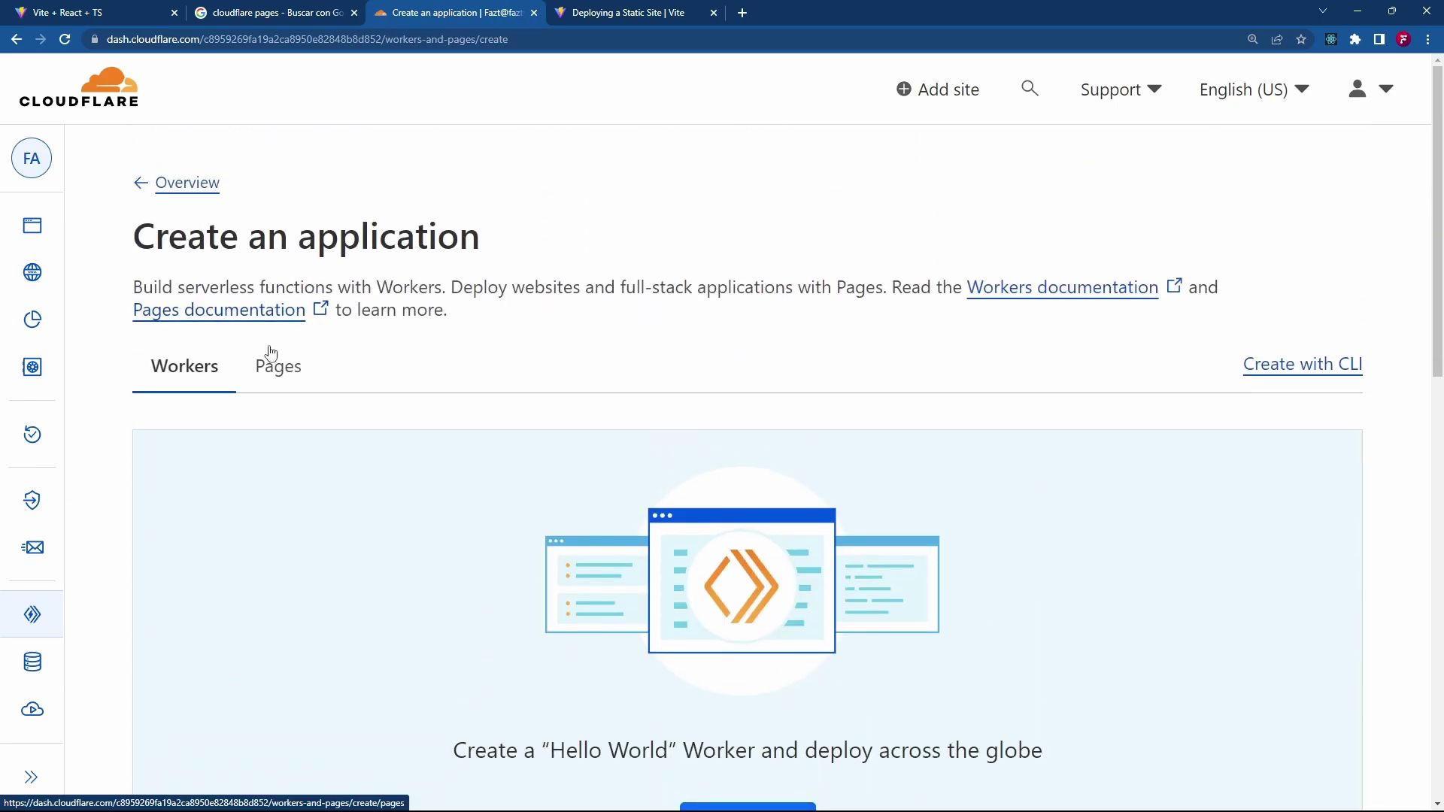
{"action": "left_click", "coordinate": [274, 366]}
{"action": "scroll", "coordinate": [578, 298], "scroll_direction": "down", "scroll_amount": 5}
{"action": "scroll", "coordinate": [575, 297], "scroll_direction": "down", "scroll_amount": 5}
{"action": "scroll", "coordinate": [590, 286], "scroll_direction": "up", "scroll_amount": 10}
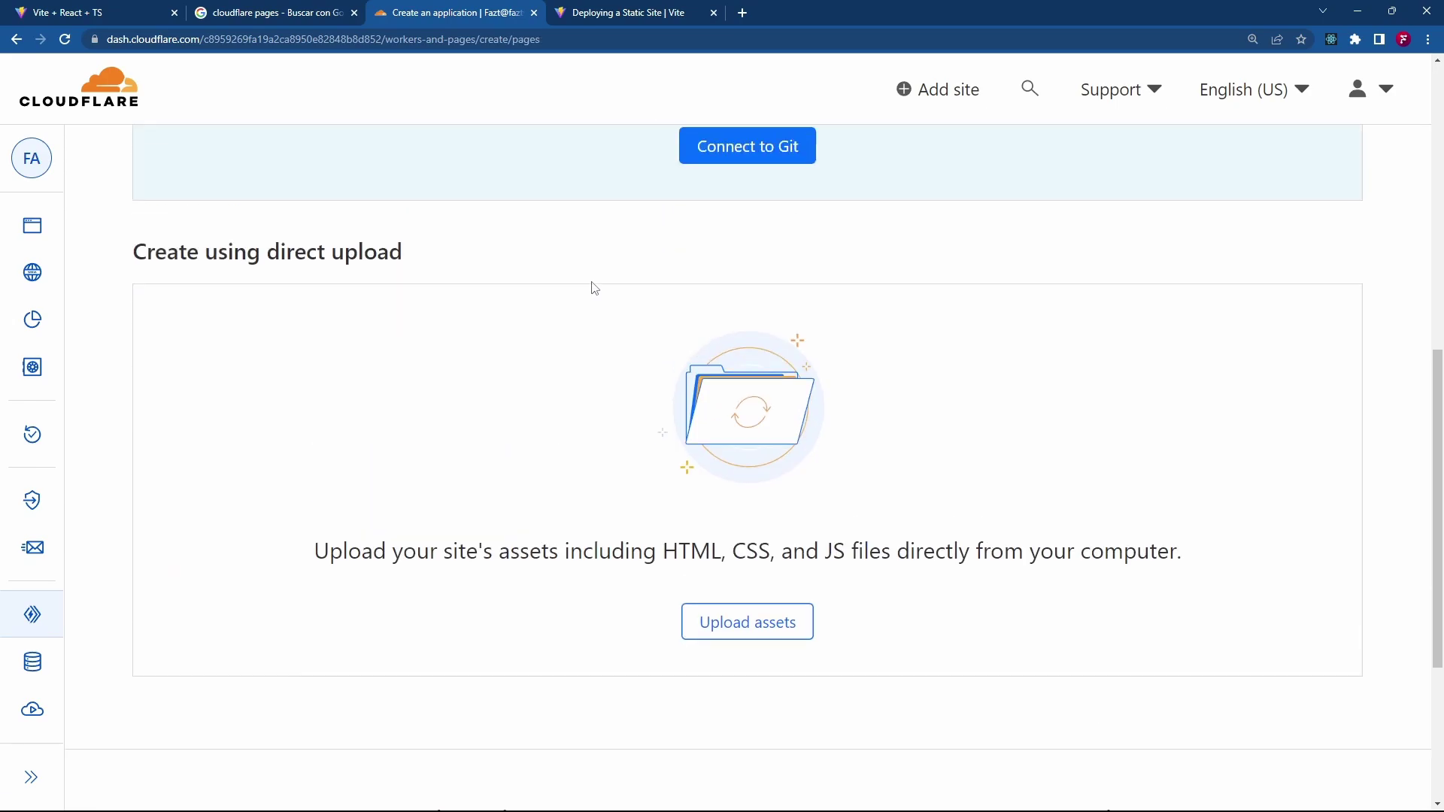
{"action": "scroll", "coordinate": [643, 320], "scroll_direction": "up", "scroll_amount": 2}
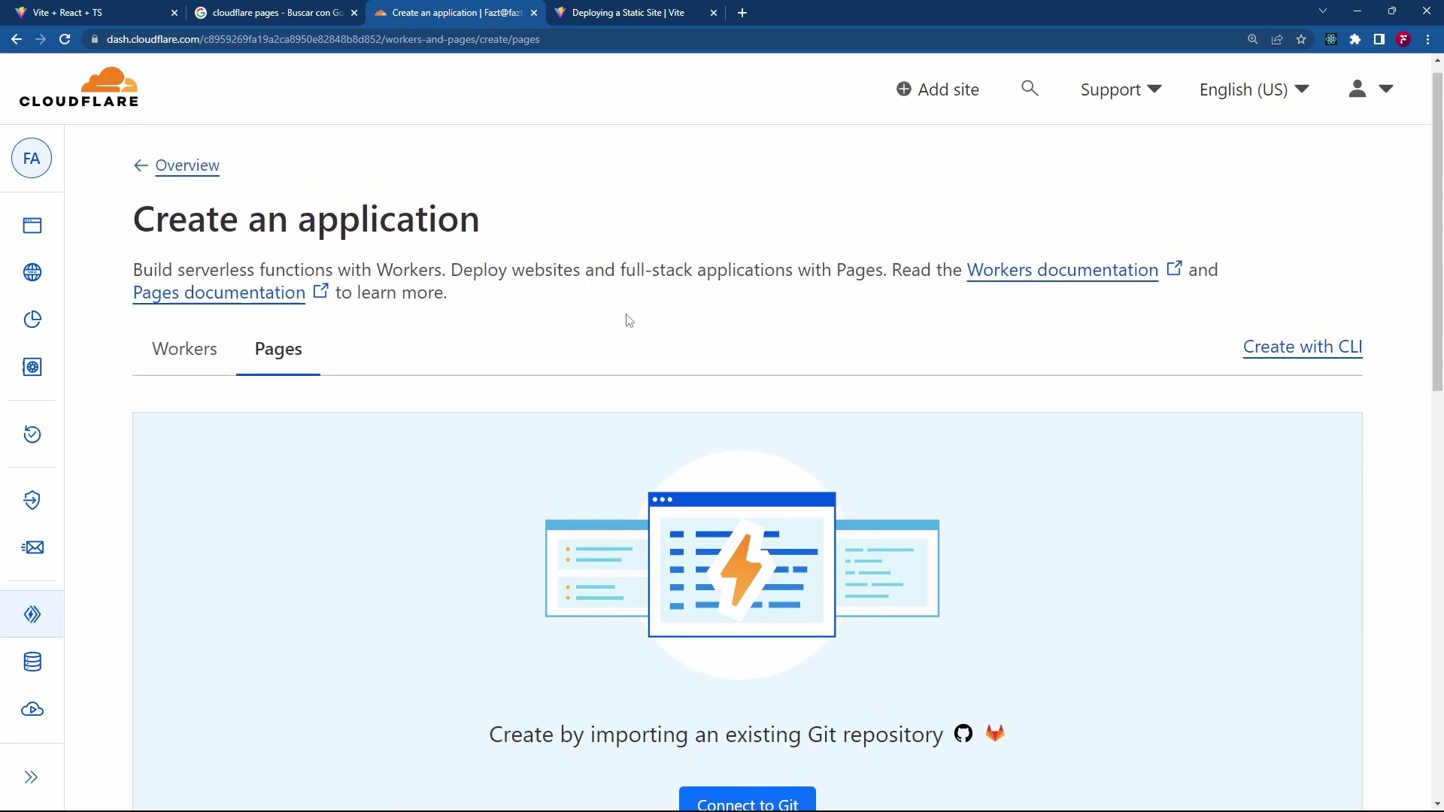
- Go to the Workers & Pages overview, visit the webtesting3 site to inspect the page and its address, and close it
{"action": "left_click", "coordinate": [185, 181]}
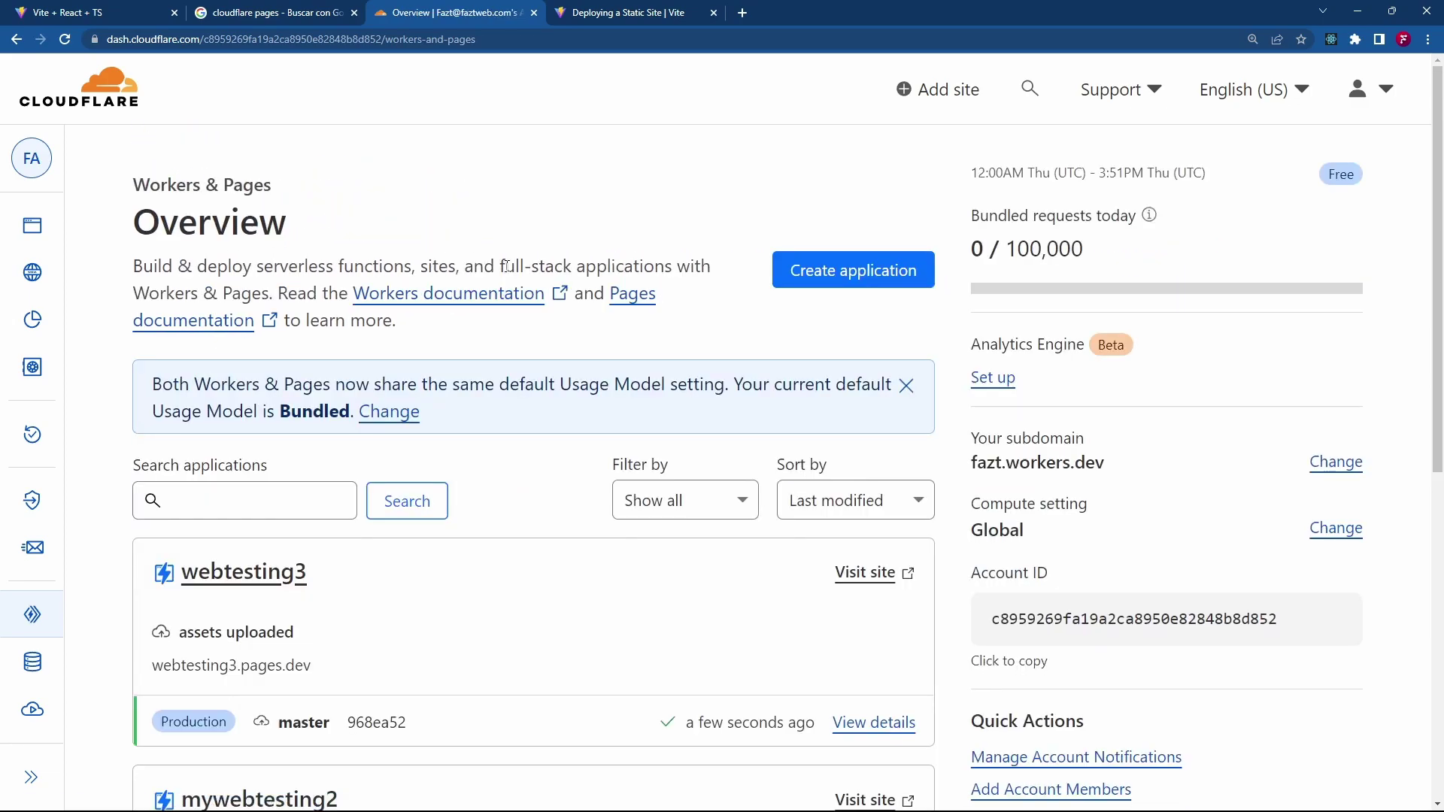
{"action": "scroll", "coordinate": [322, 303], "scroll_direction": "down", "scroll_amount": 4}
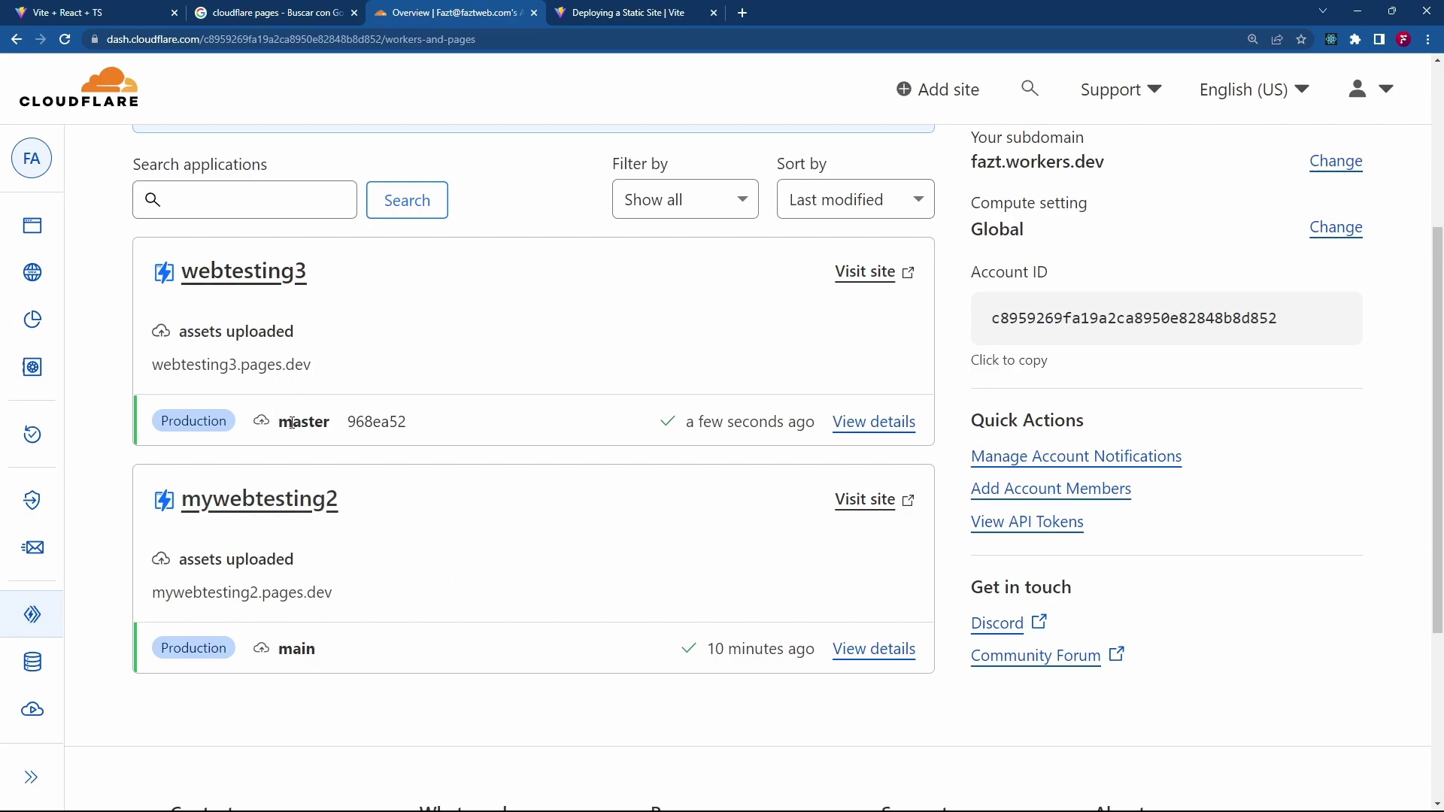
{"action": "left_click", "coordinate": [882, 280]}
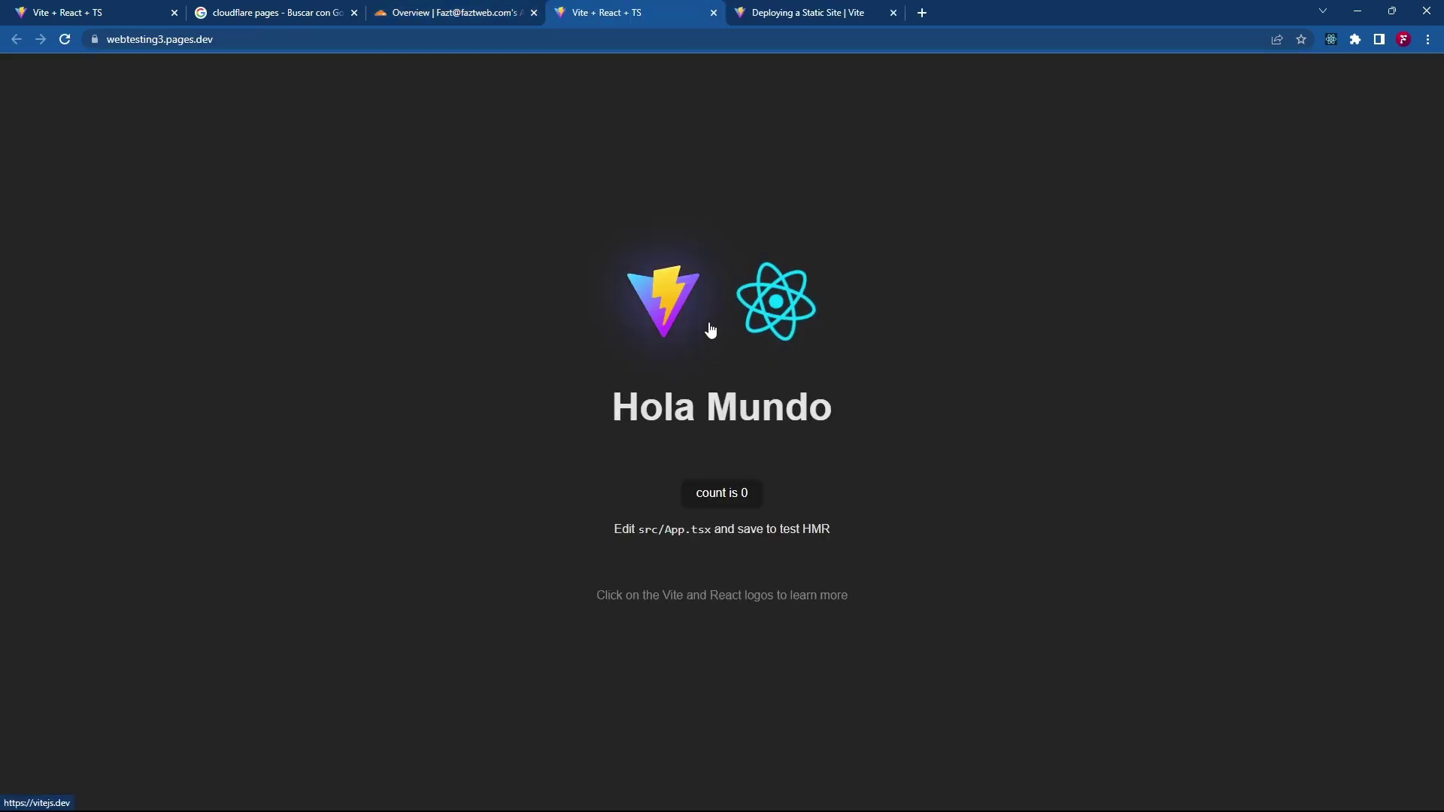
{"action": "key", "text": "ctrl+plus"}
{"action": "key", "text": "ctrl+plus"}
{"action": "key", "text": "ctrl+plus"}
{"action": "left_click", "coordinate": [146, 39]}
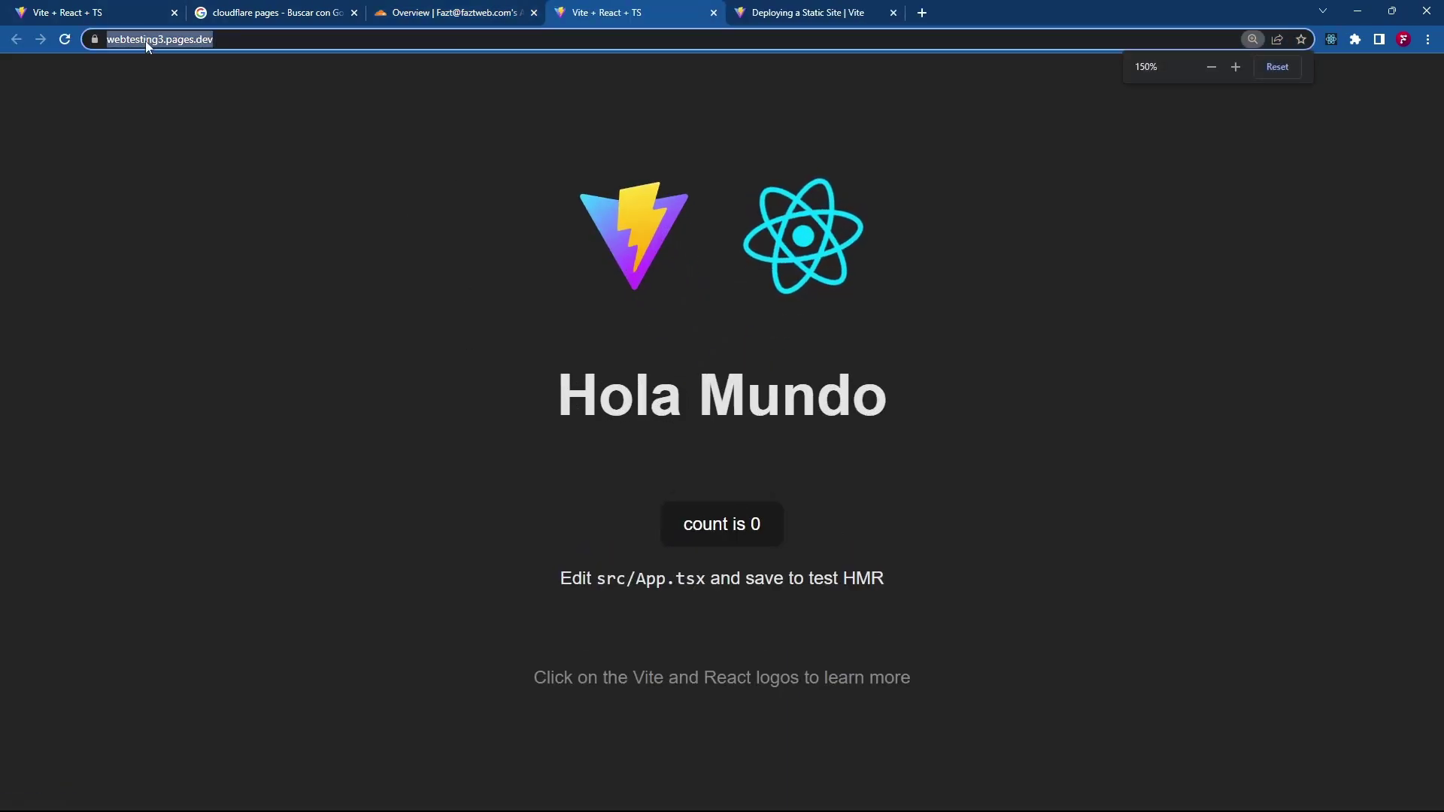
{"action": "key", "text": "ctrl+w"}
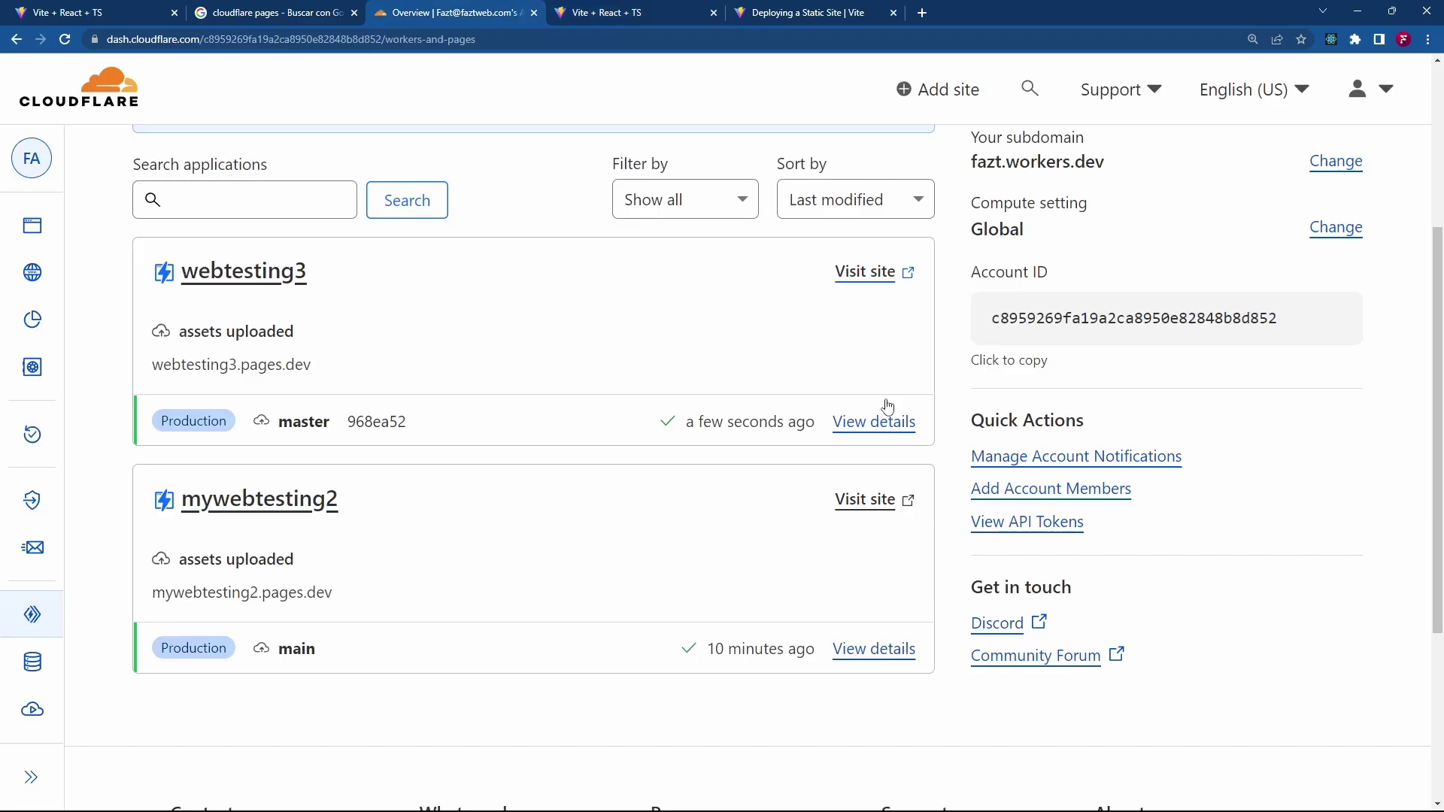
- Open the webtesting3 project, examine its deployments and open the production deployment's own URL from the deployments table
{"action": "left_click", "coordinate": [288, 284]}
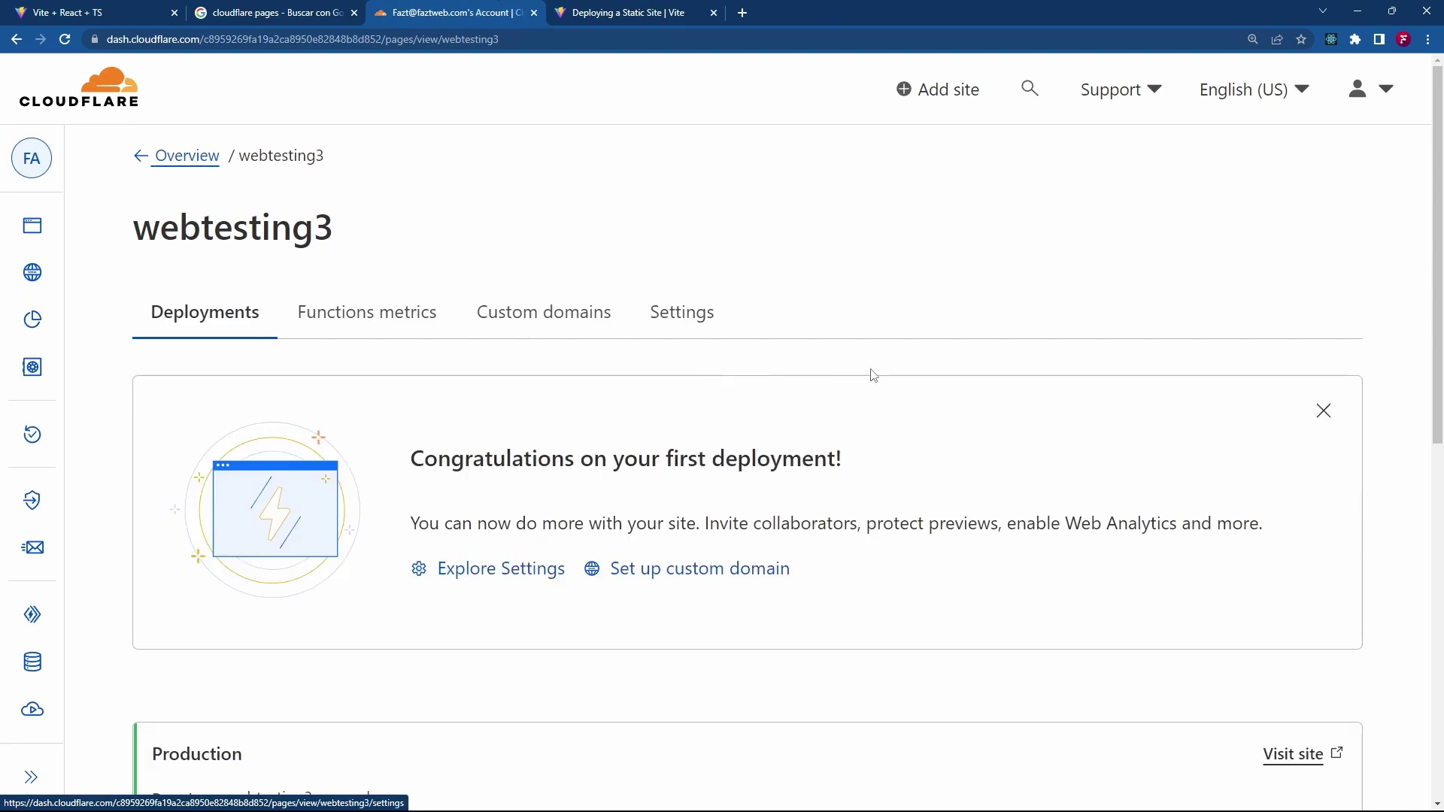
{"action": "scroll", "coordinate": [1013, 399], "scroll_direction": "down", "scroll_amount": 3}
{"action": "scroll", "coordinate": [1227, 564], "scroll_direction": "down", "scroll_amount": 1}
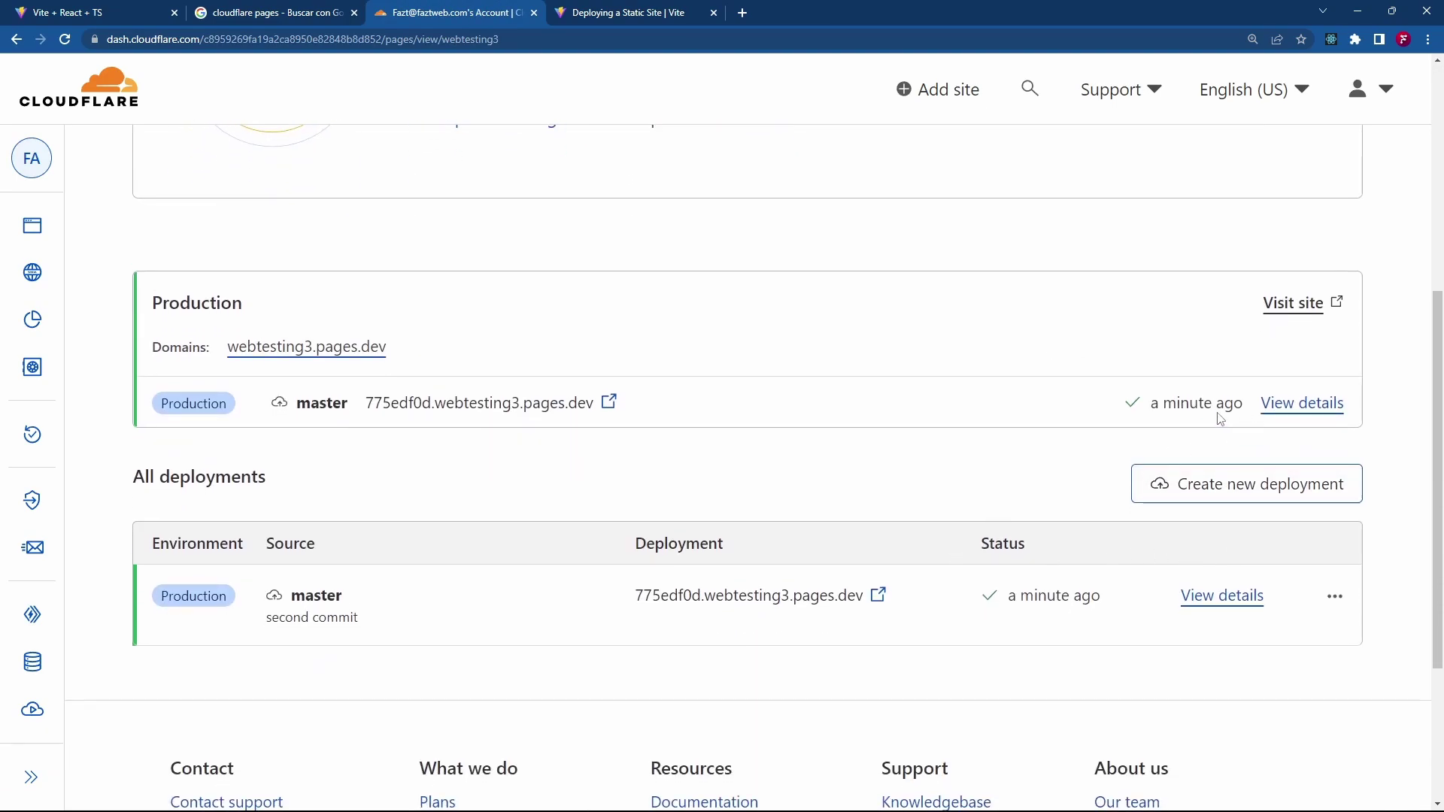
{"action": "left_click", "coordinate": [714, 602]}
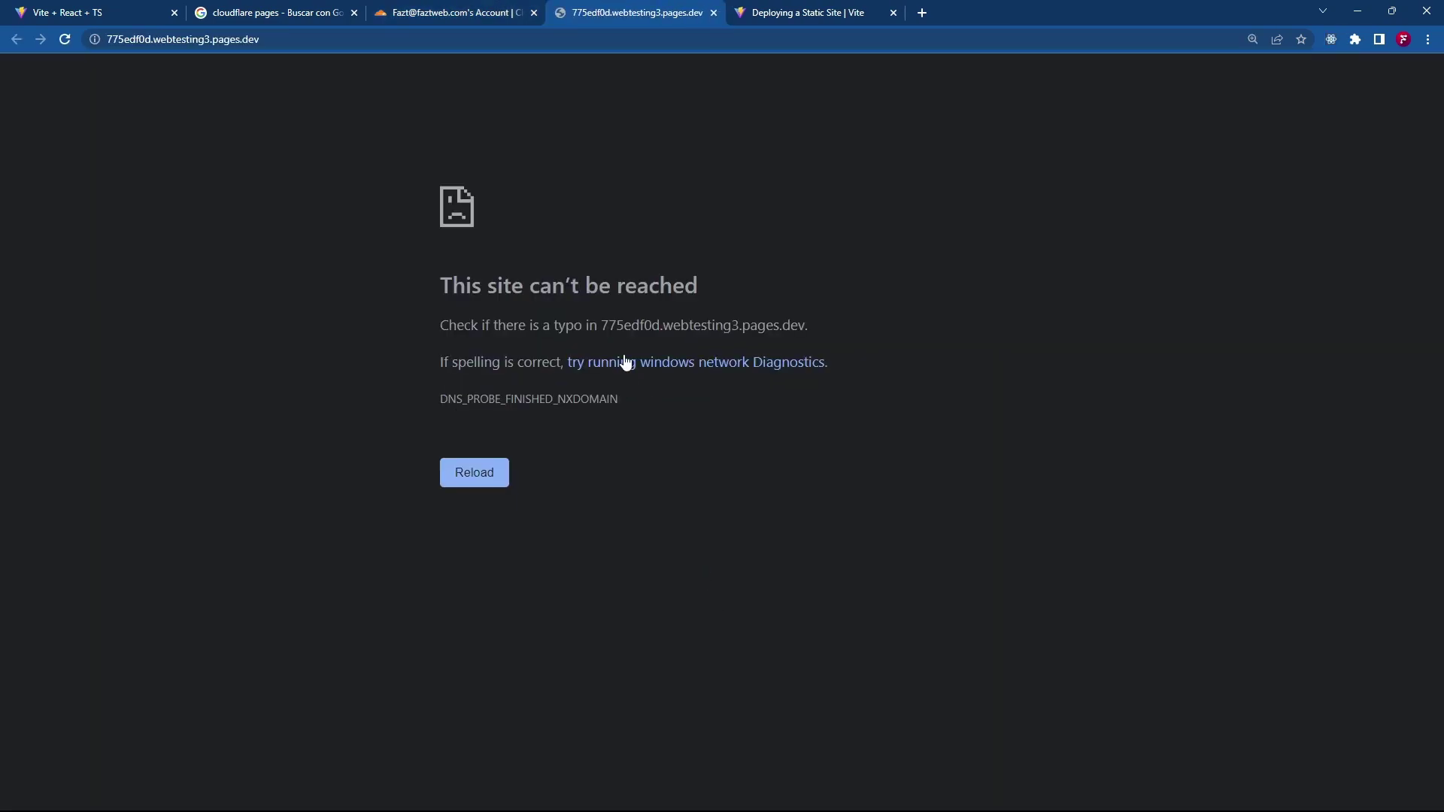
- Close the webtesting3 deployment page and return to the Workers & Pages overview to view the list of deployed projects
{"action": "key", "text": "ctrl+w"}
{"action": "scroll", "coordinate": [542, 342], "scroll_direction": "up", "scroll_amount": 3}
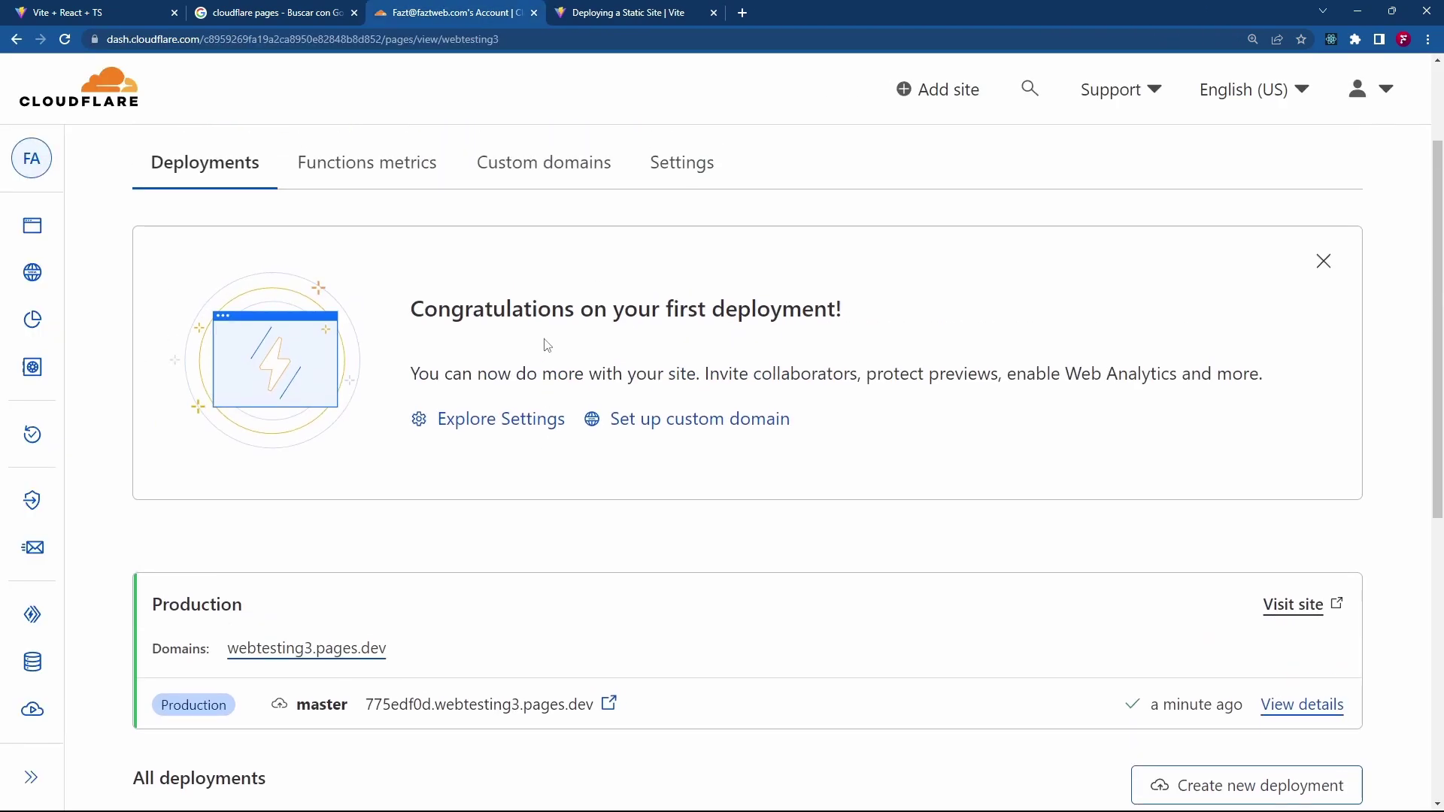
{"action": "scroll", "coordinate": [500, 316], "scroll_direction": "up", "scroll_amount": 2}
{"action": "left_click", "coordinate": [184, 156]}
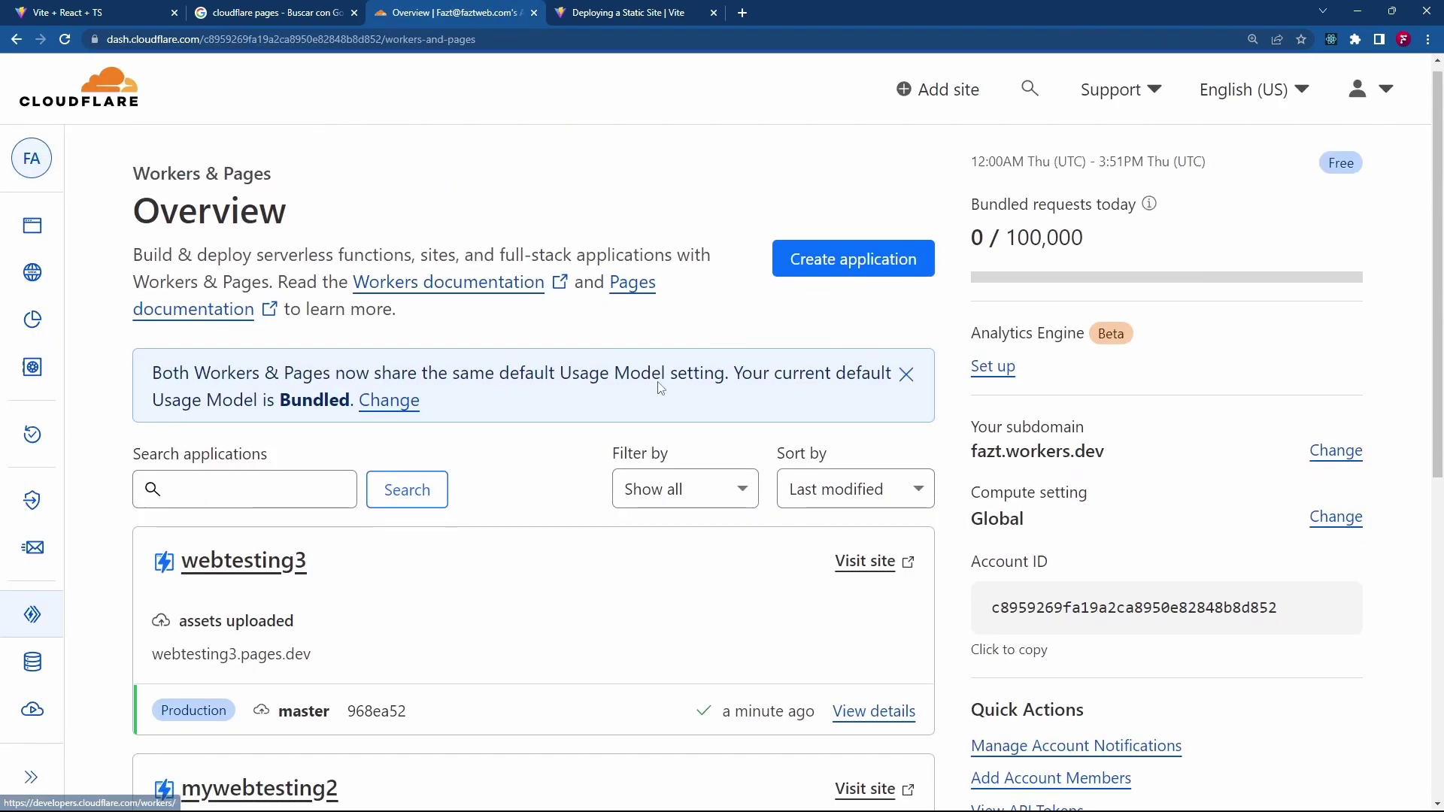
{"action": "scroll", "coordinate": [660, 388], "scroll_direction": "down", "scroll_amount": 4}
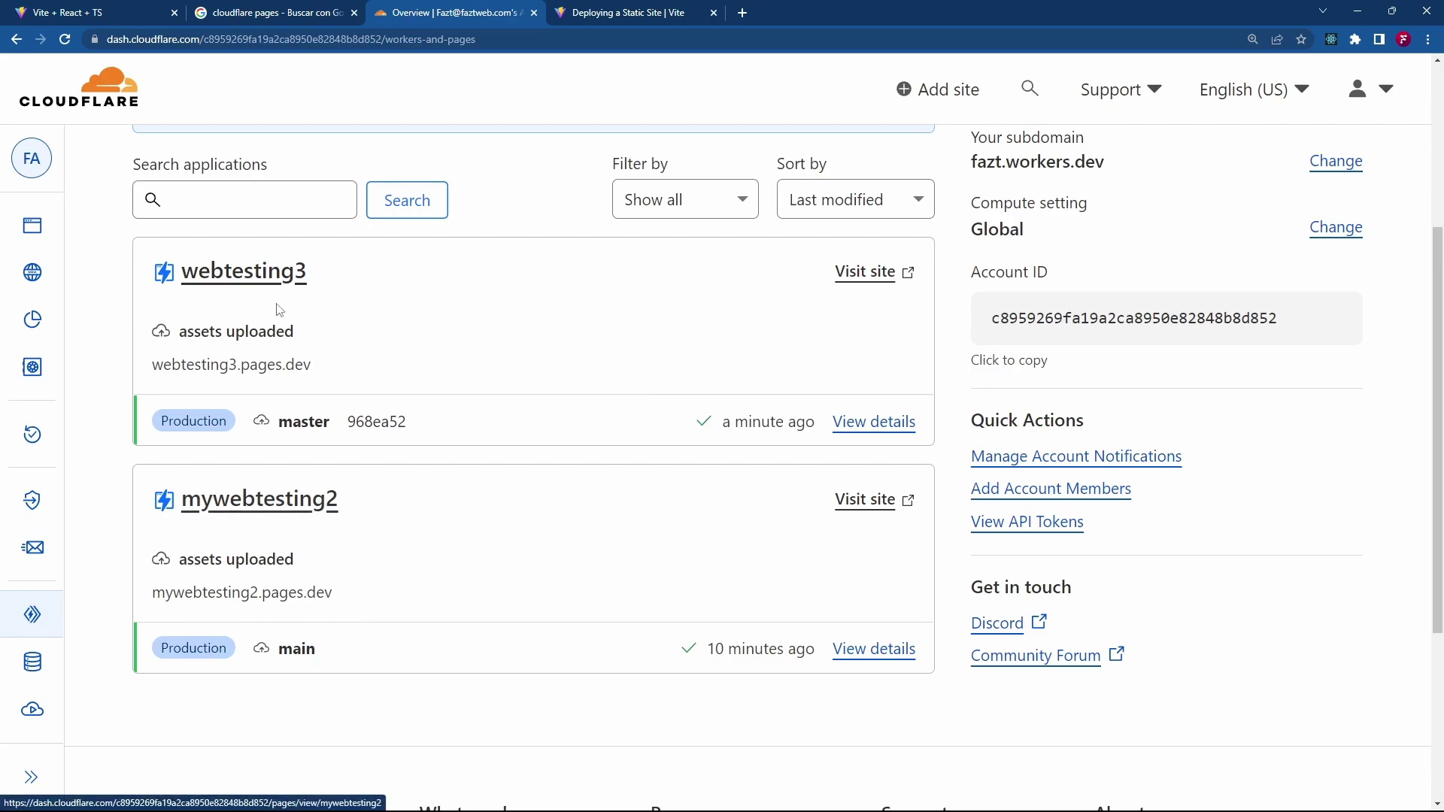
- Highlight the webtesting3.pages.dev domain, visit mywebtesting2.pages.dev in a separate tab to check the site, and close it
{"action": "left_click_drag", "start_coordinate": [152, 364], "coordinate": [333, 368]}
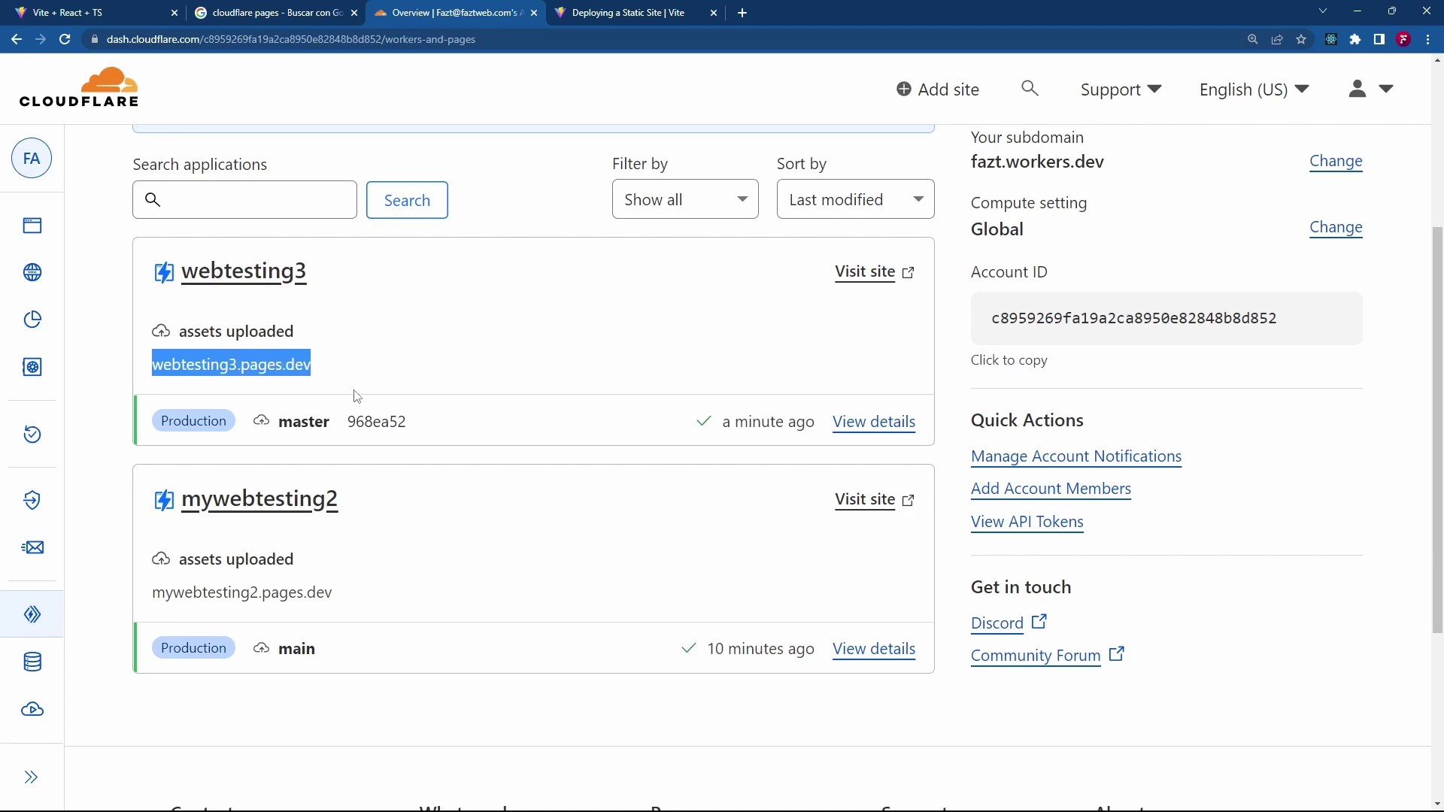
{"action": "triple_click", "coordinate": [283, 594]}
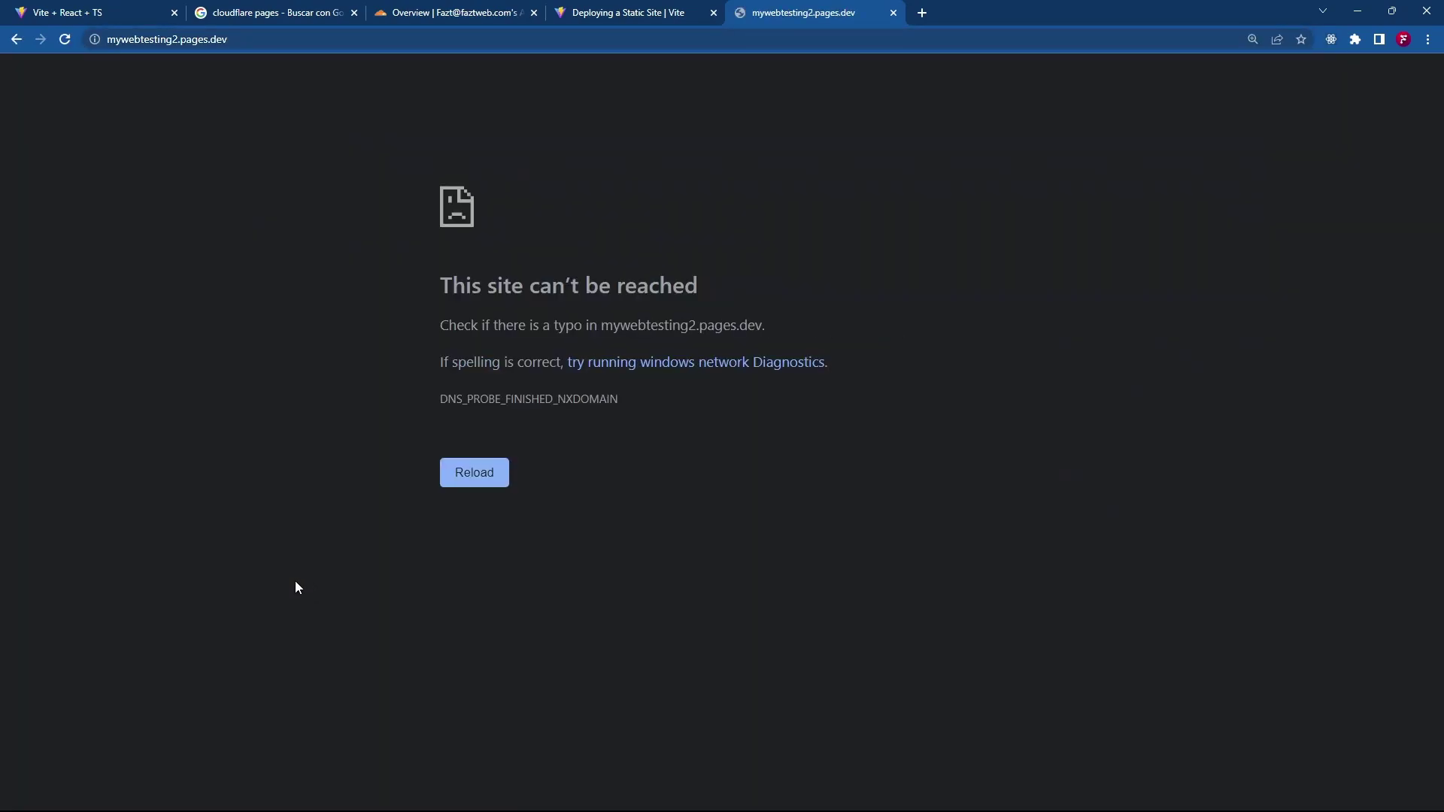
{"action": "key", "text": "ctrl+w"}
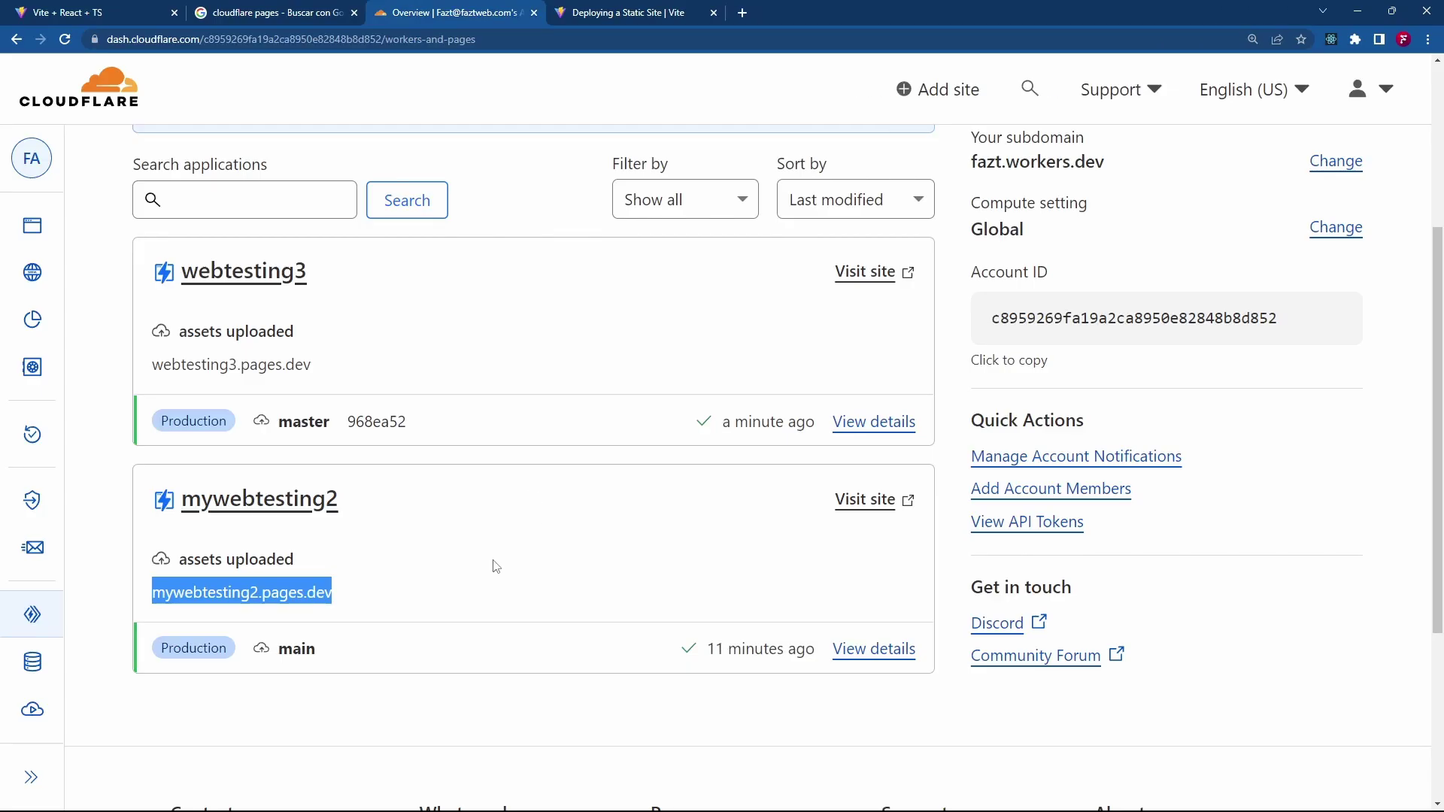
- Open the mywebtesting2 project, inspect the production deployment's own URL from the deployments table with the page enlarged, and close it
{"action": "left_click", "coordinate": [322, 502]}
{"action": "scroll", "coordinate": [955, 534], "scroll_direction": "down", "scroll_amount": 5}
{"action": "scroll", "coordinate": [955, 534], "scroll_direction": "down", "scroll_amount": 2}
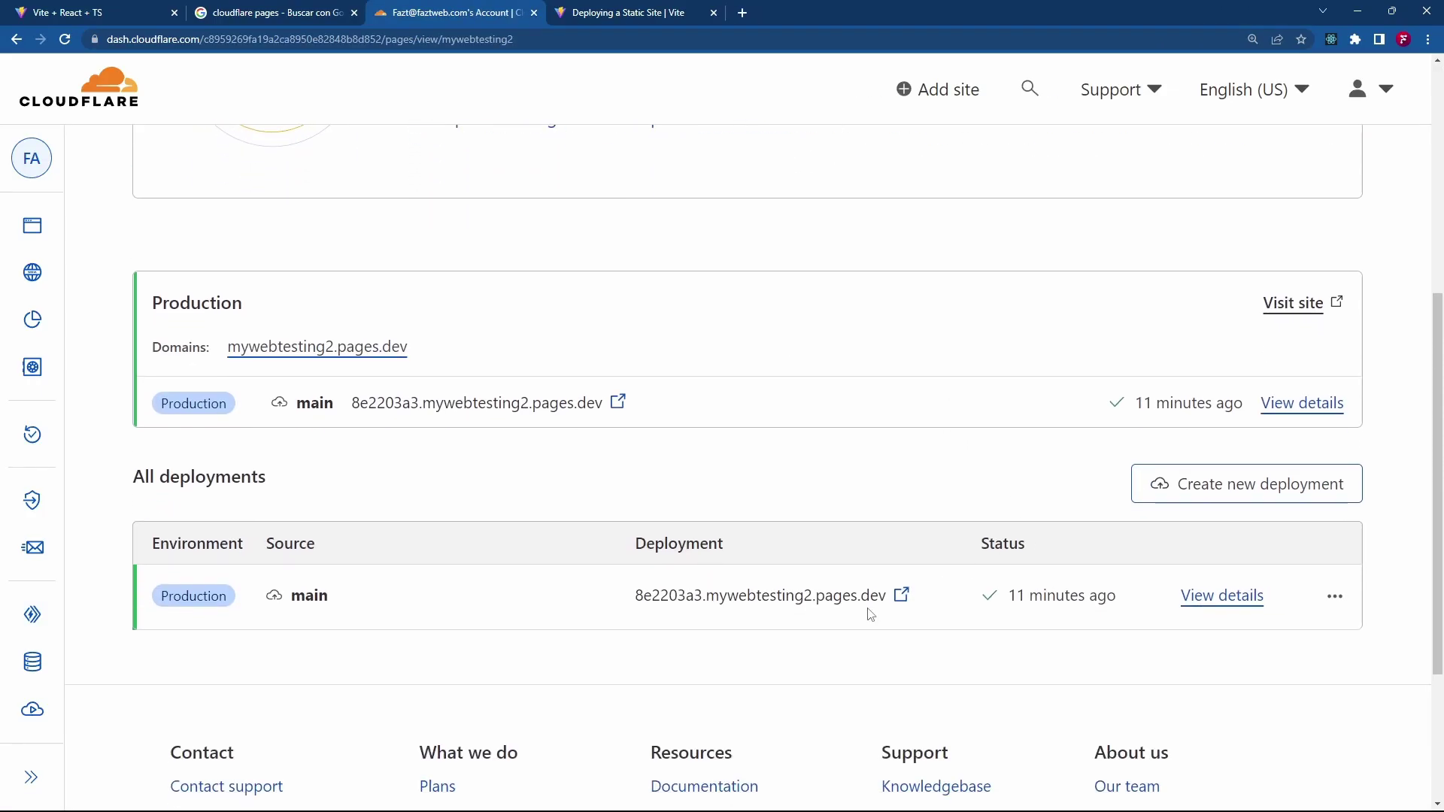
{"action": "left_click", "coordinate": [903, 599]}
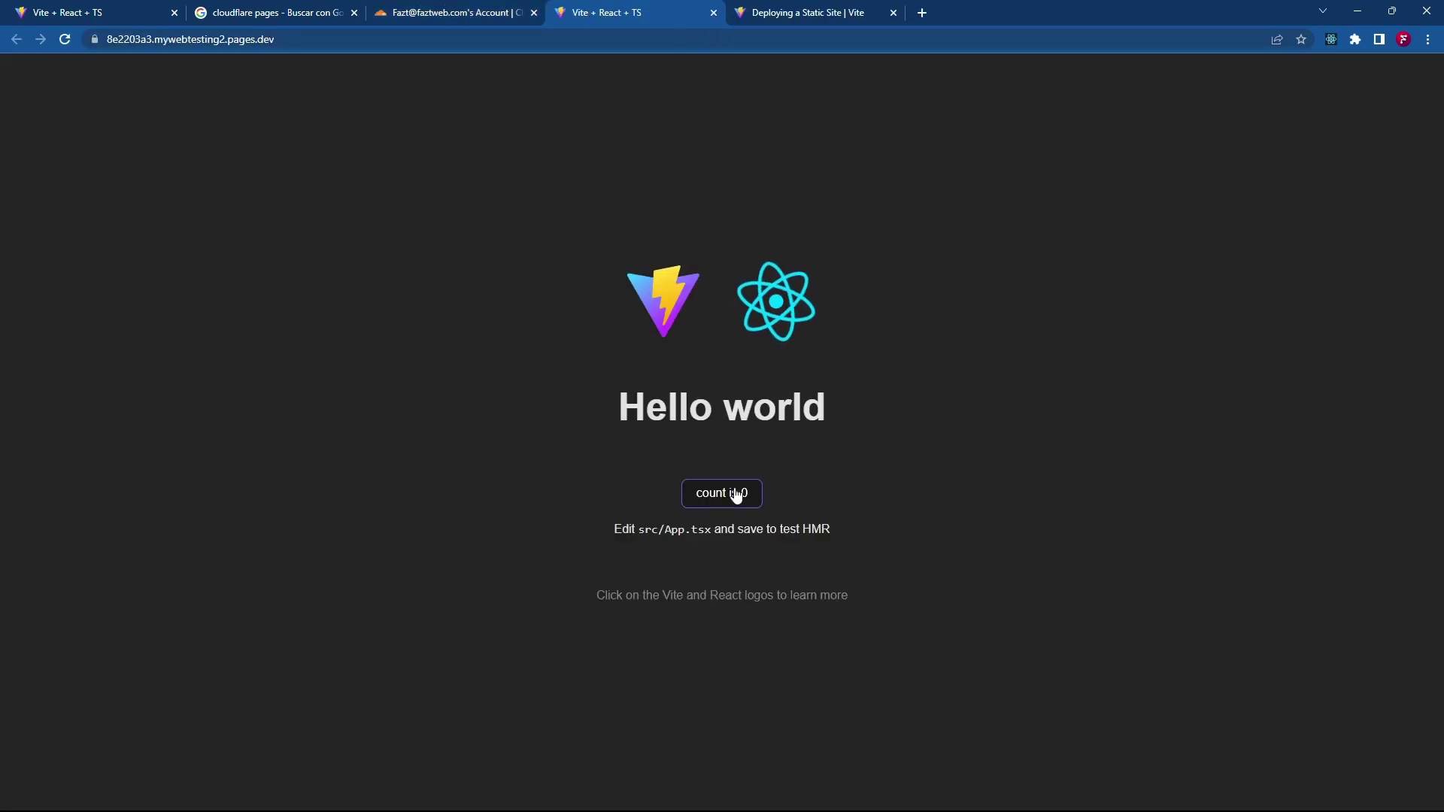
{"action": "key", "text": "ctrl+plus"}
{"action": "key", "text": "ctrl+plus"}
{"action": "key", "text": "ctrl+plus"}
{"action": "key", "text": "ctrl+w"}
- Go back from the mywebtesting2 project to the Workers & Pages overview and examine both project entries
{"action": "scroll", "coordinate": [473, 365], "scroll_direction": "up", "scroll_amount": 3}
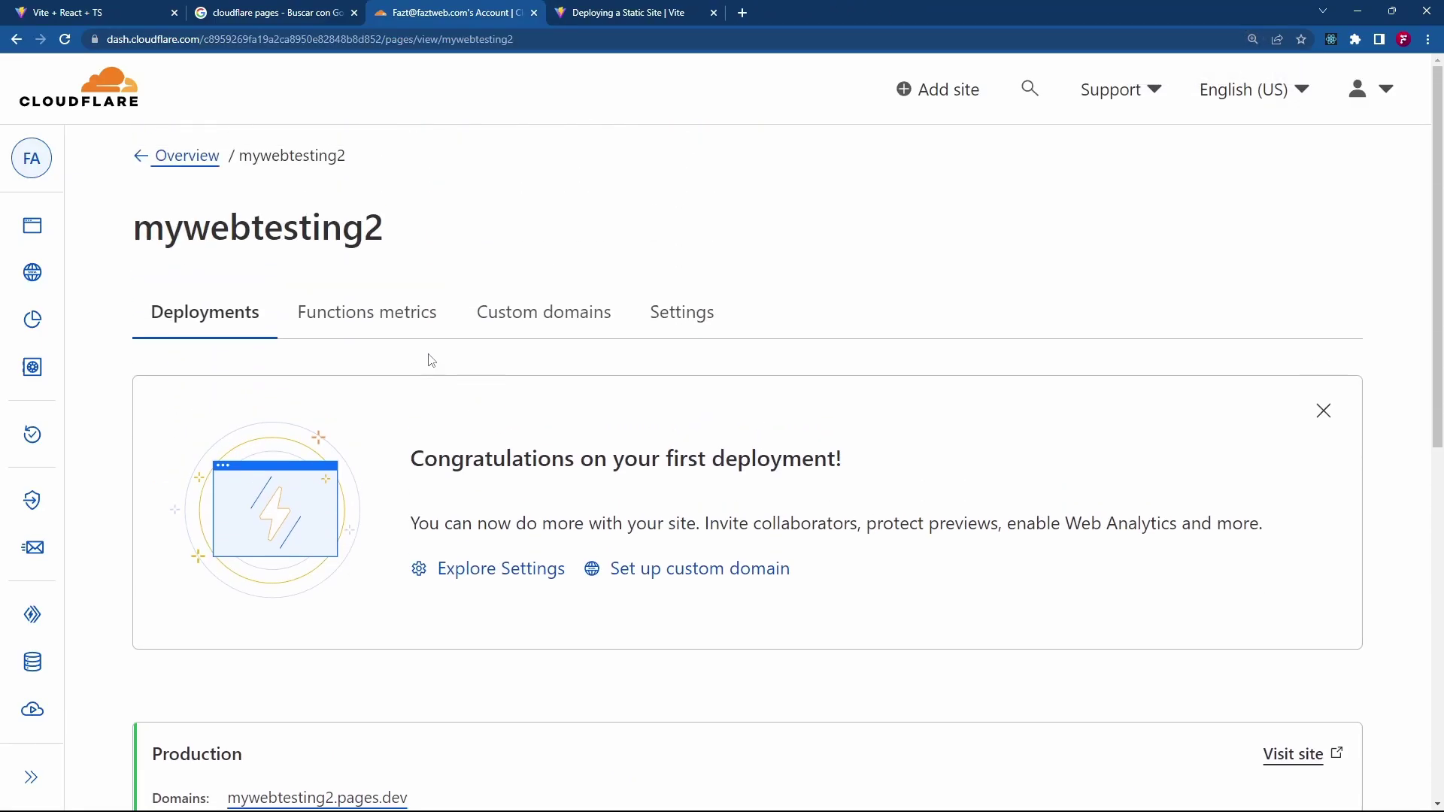
{"action": "left_click", "coordinate": [181, 153]}
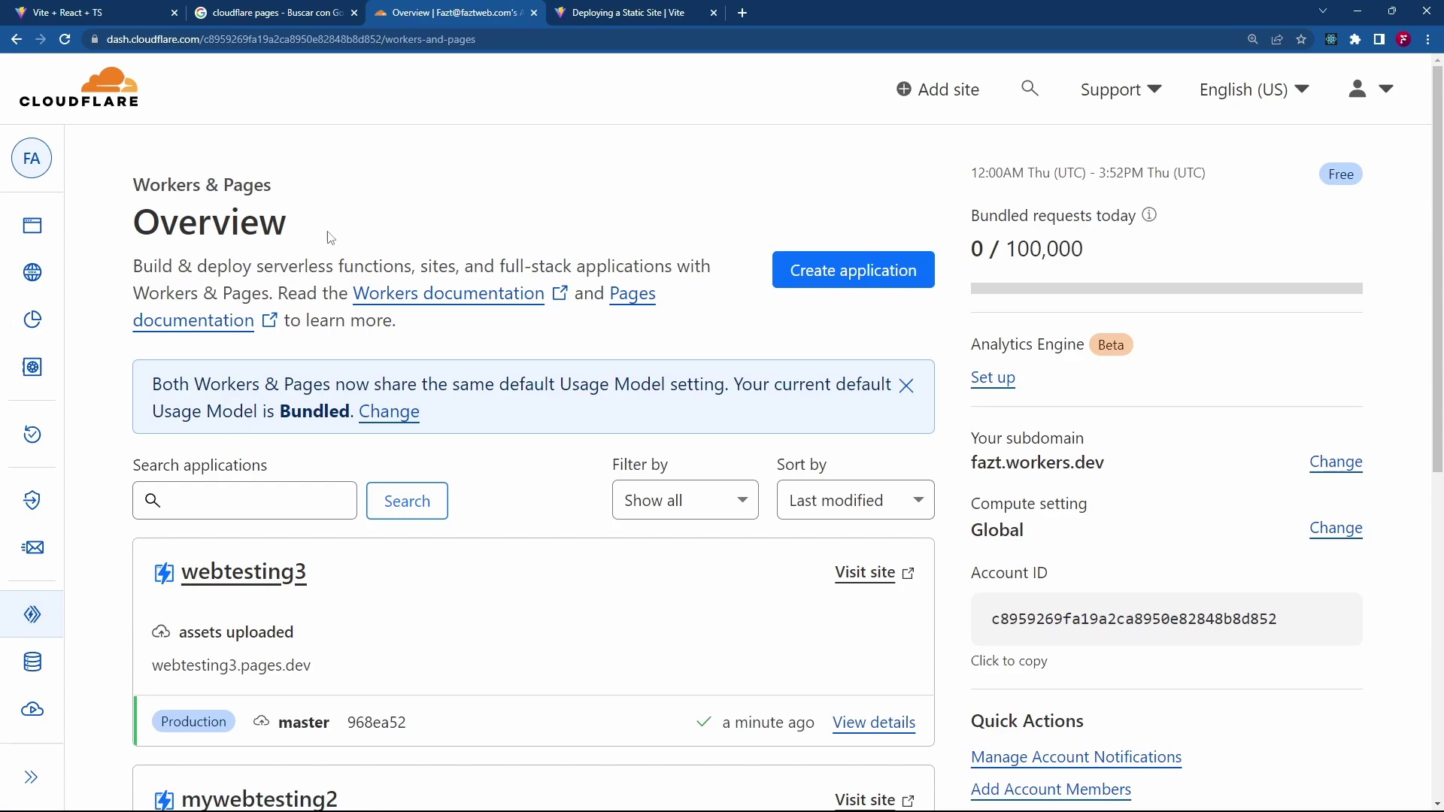
{"action": "scroll", "coordinate": [496, 290], "scroll_direction": "down", "scroll_amount": 4}
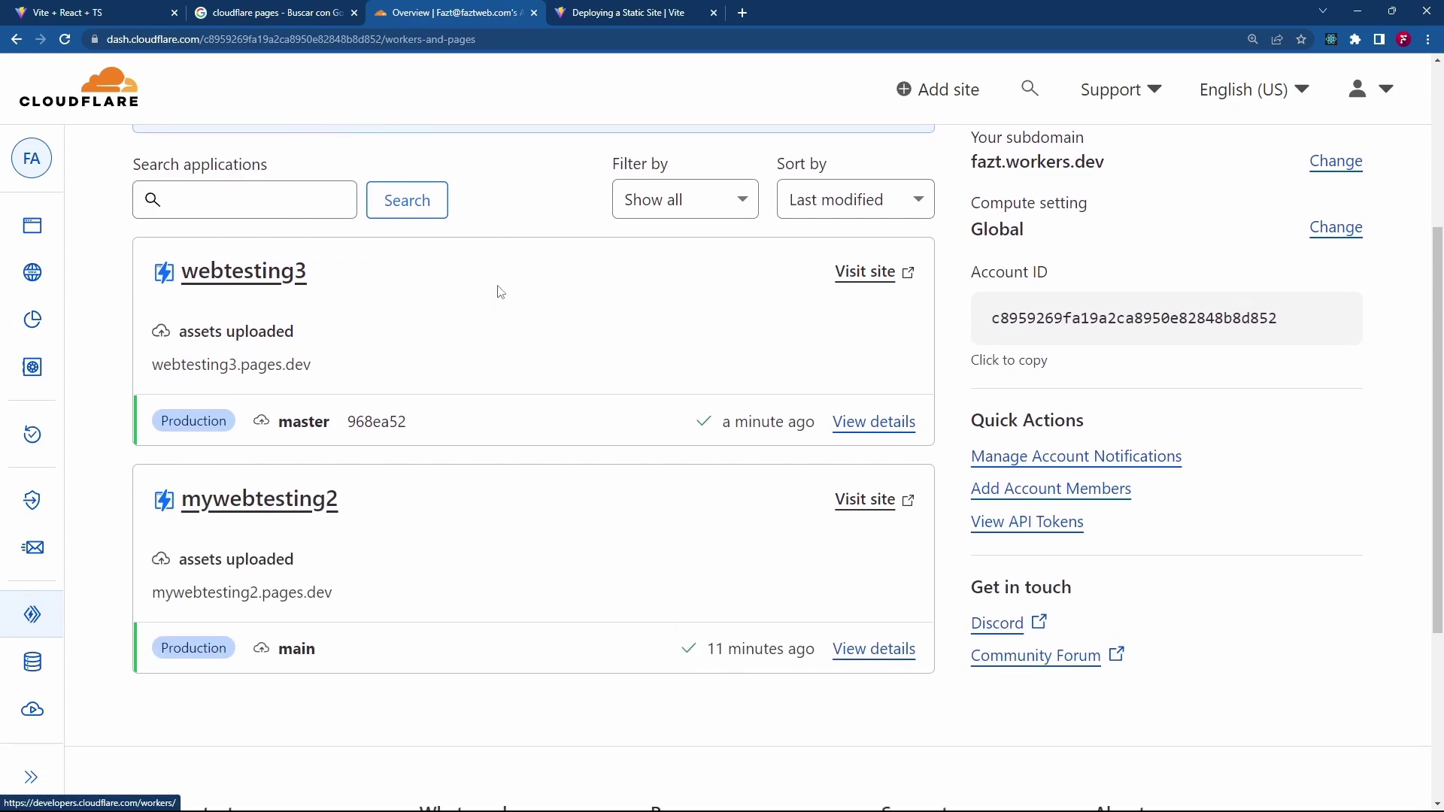